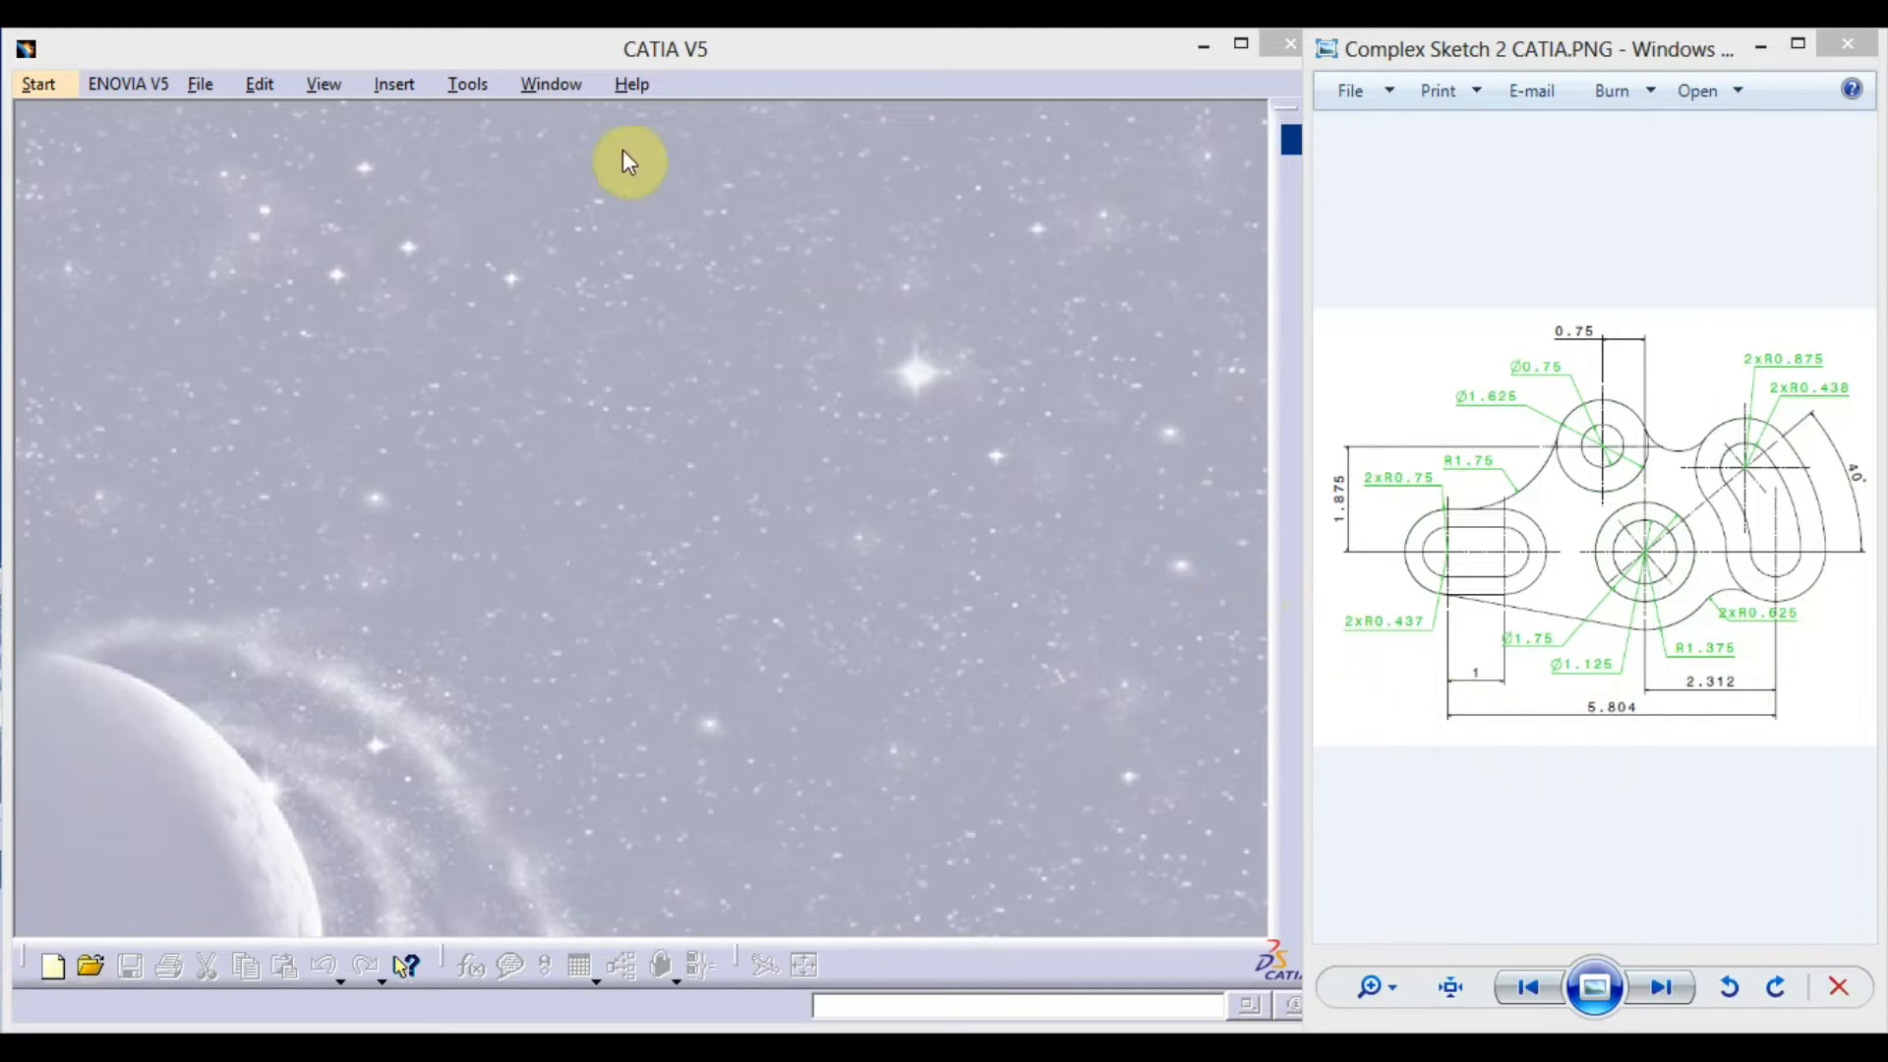
Set the default length unit to Inch (in) in the Parameters and Measure options
left_click(467, 84)
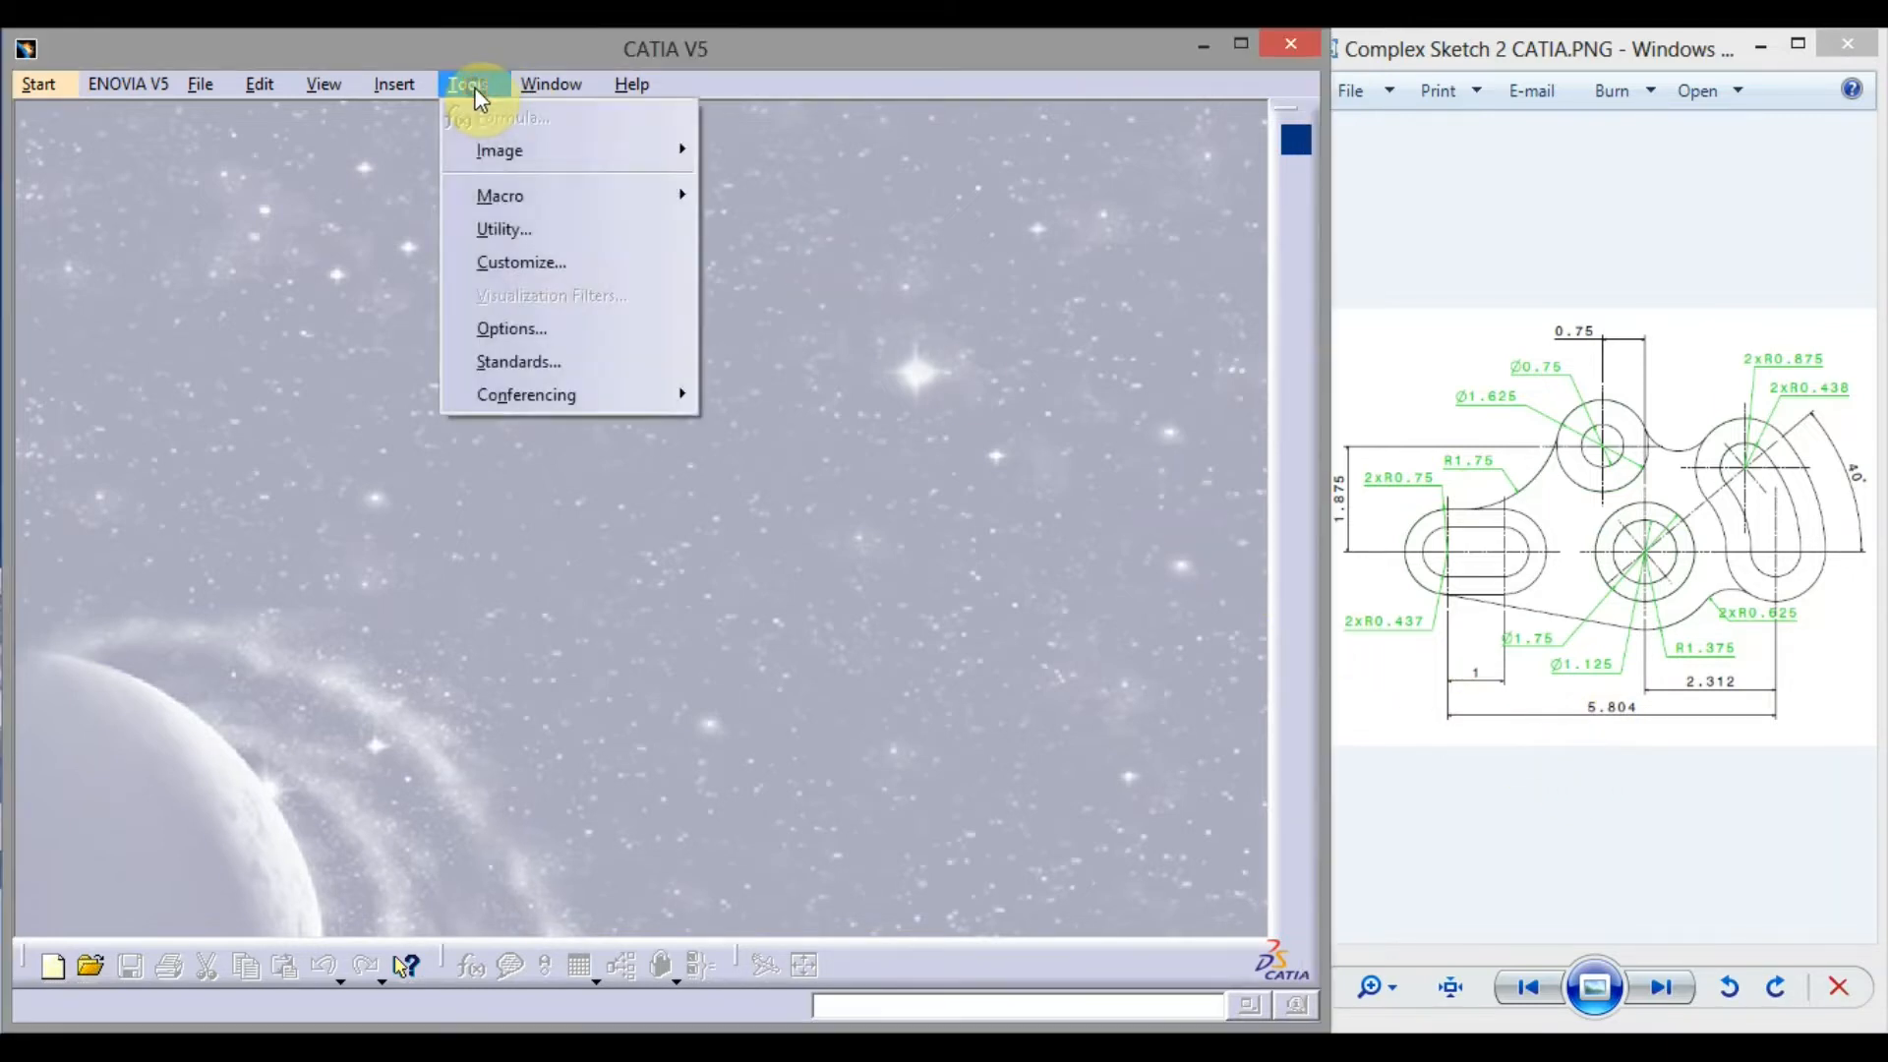
left_click(529, 326)
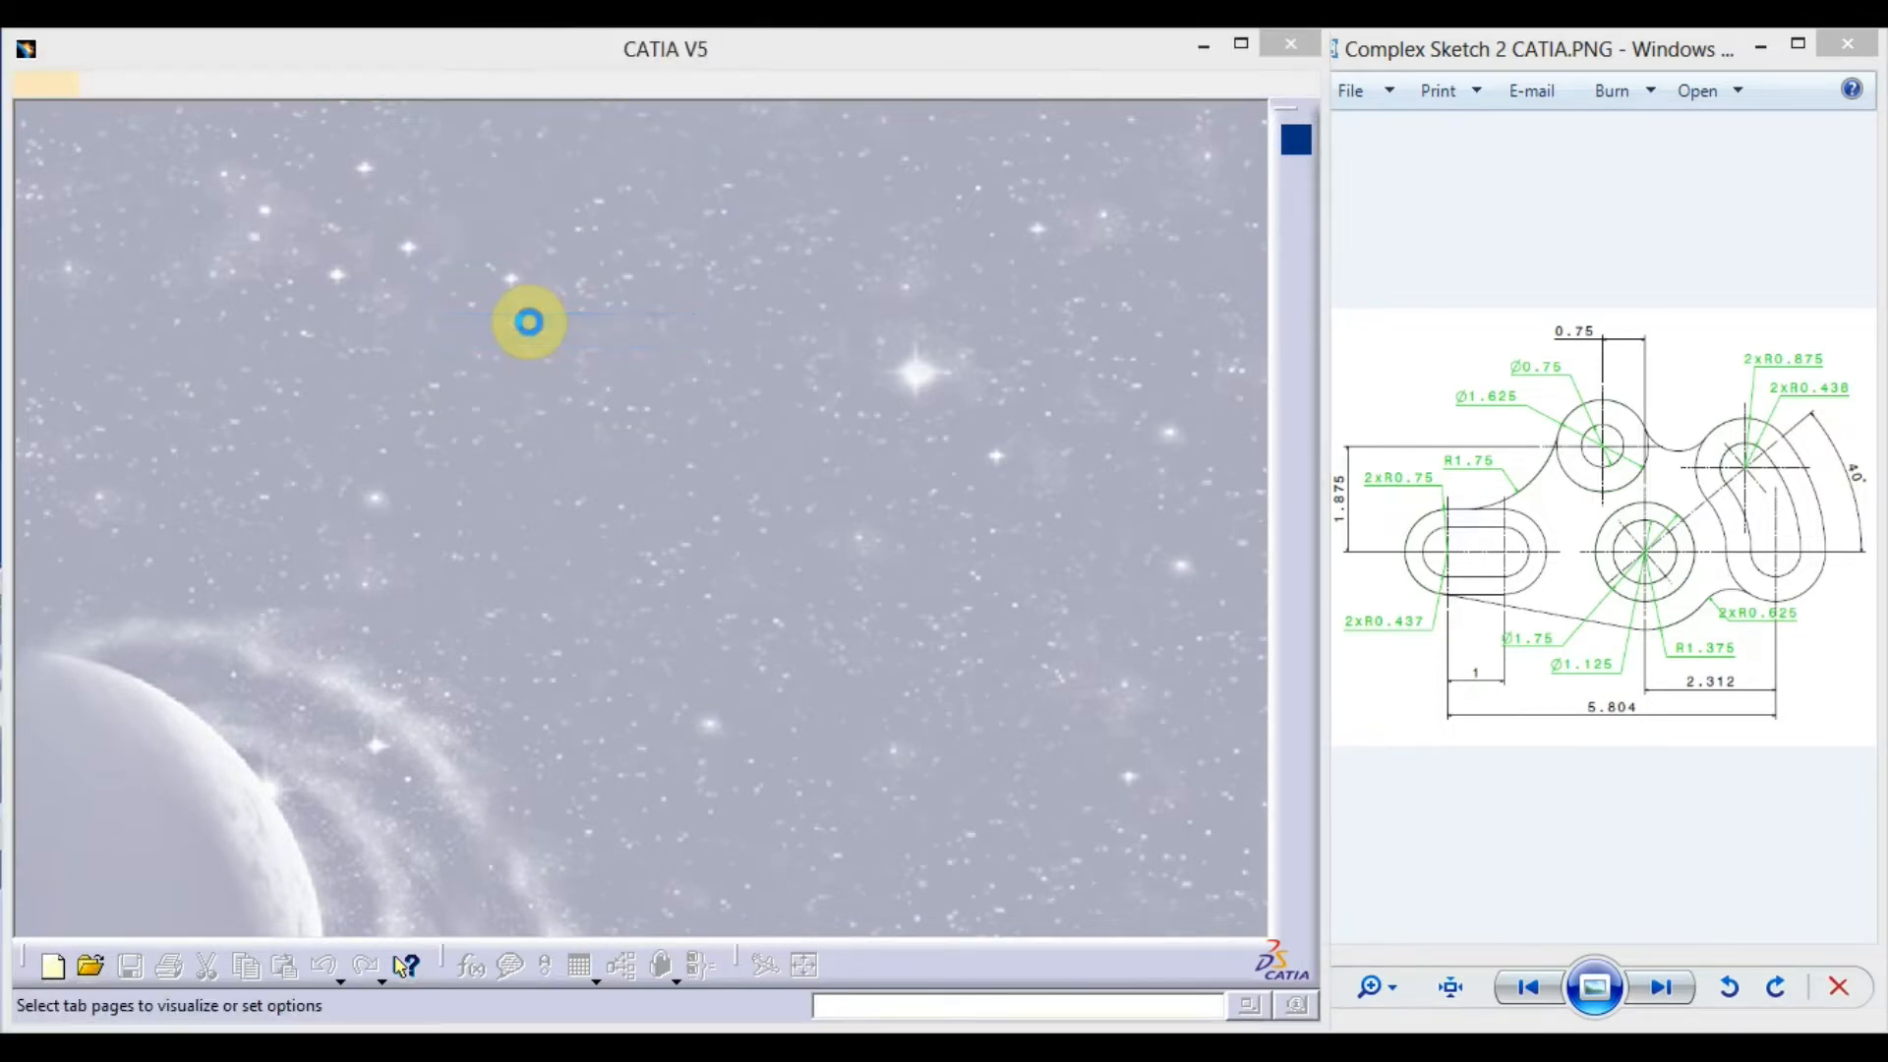
left_click_drag(617, 340, 578, 148)
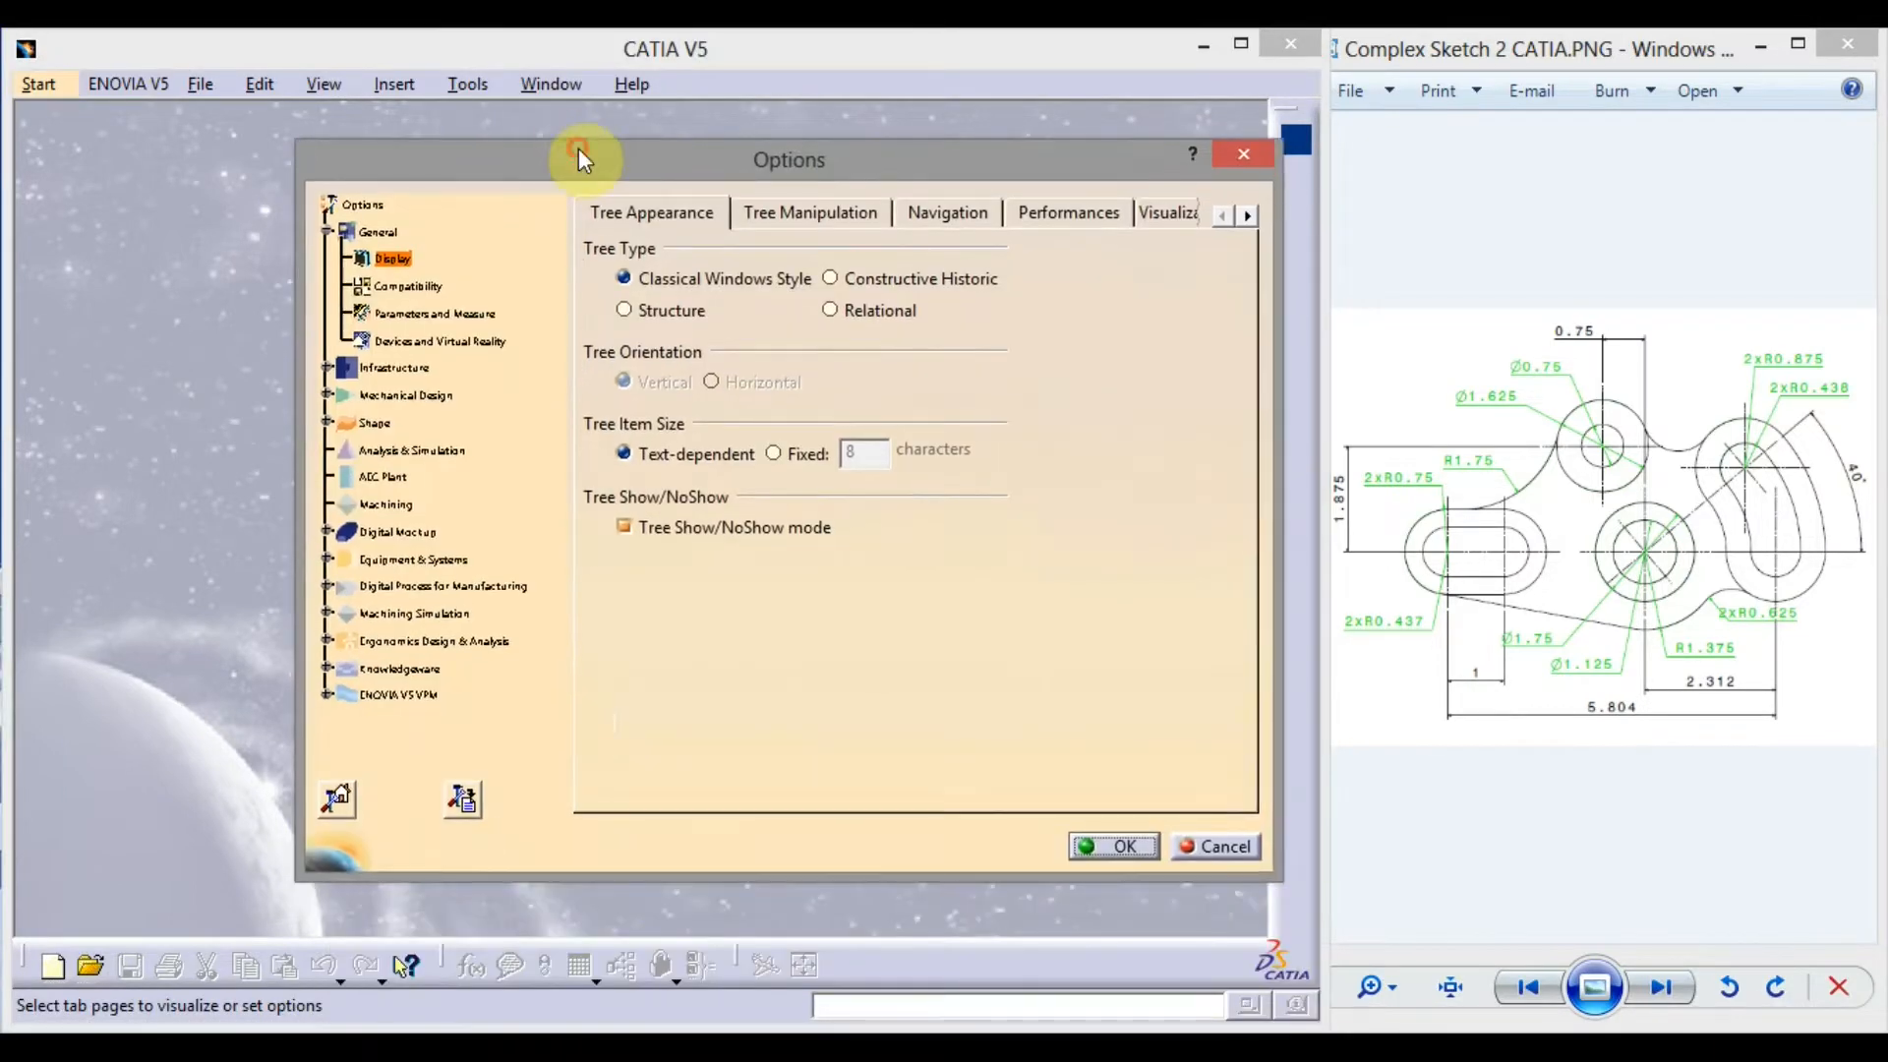
left_click(425, 316)
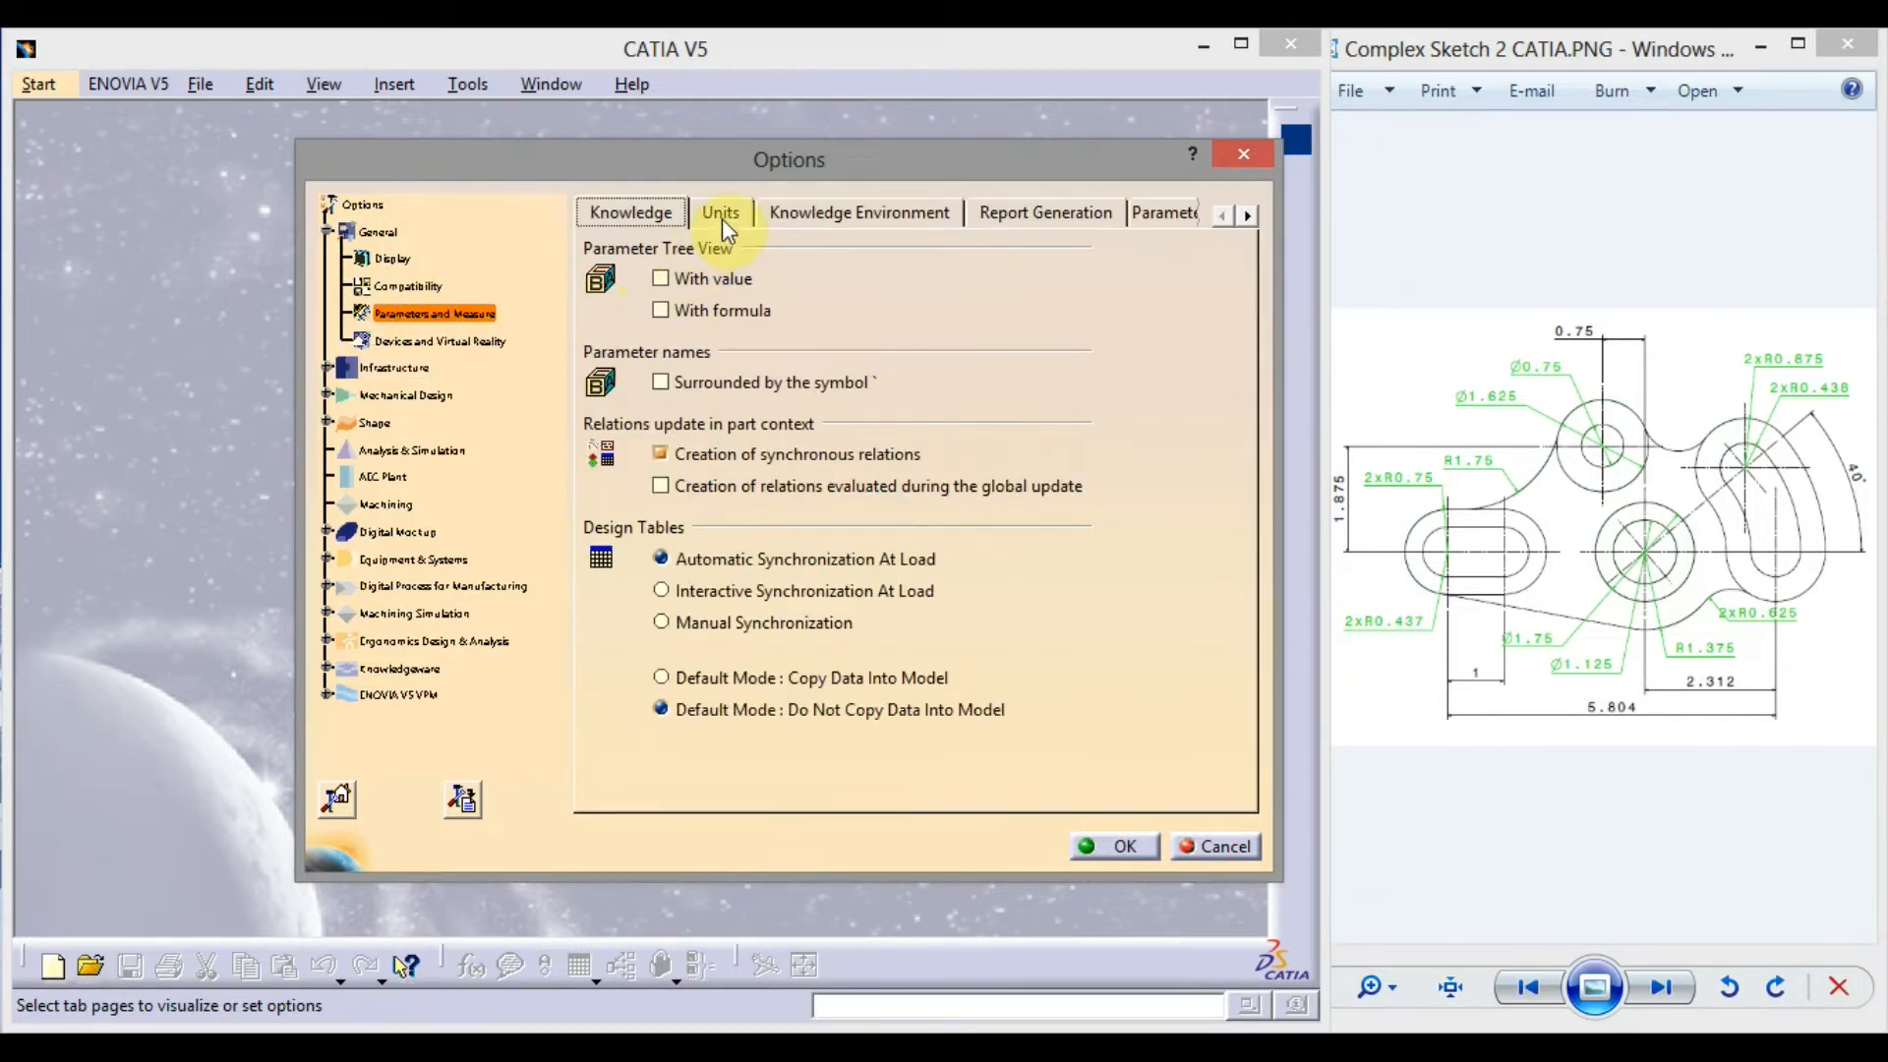
left_click(720, 216)
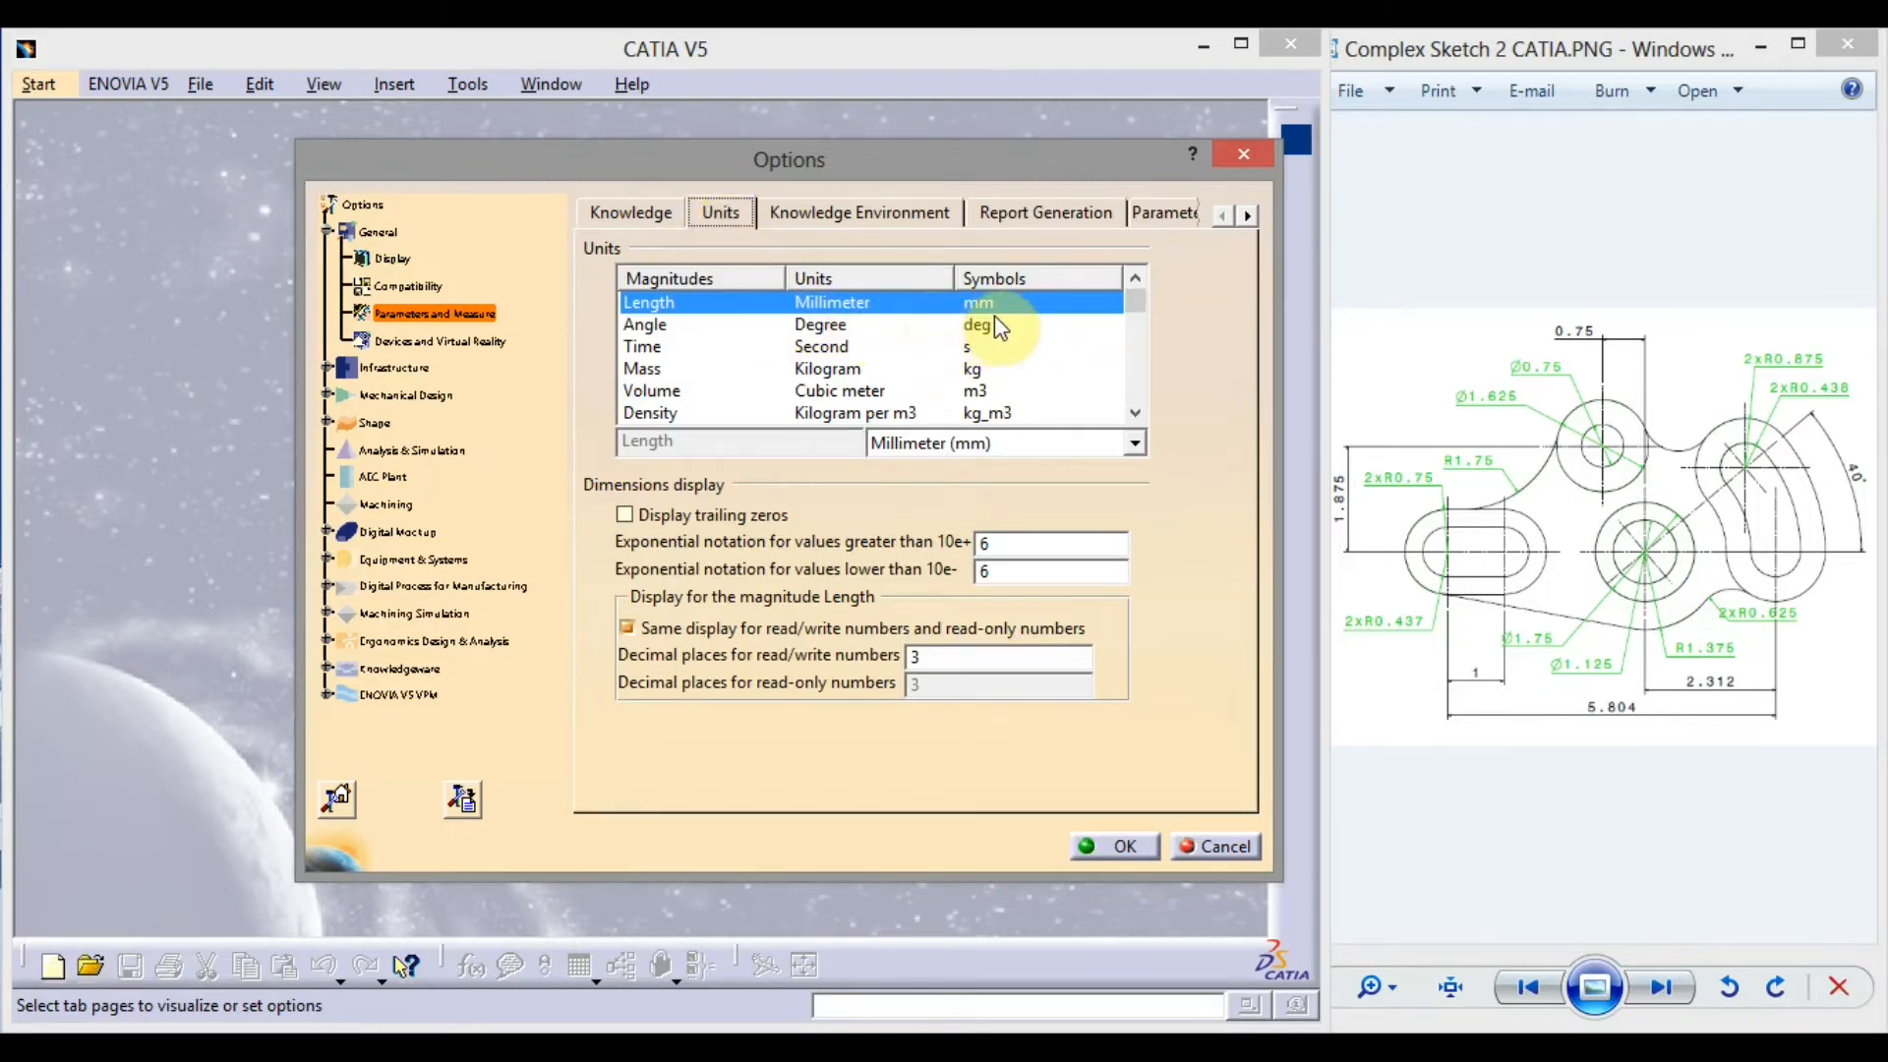
left_click(1135, 443)
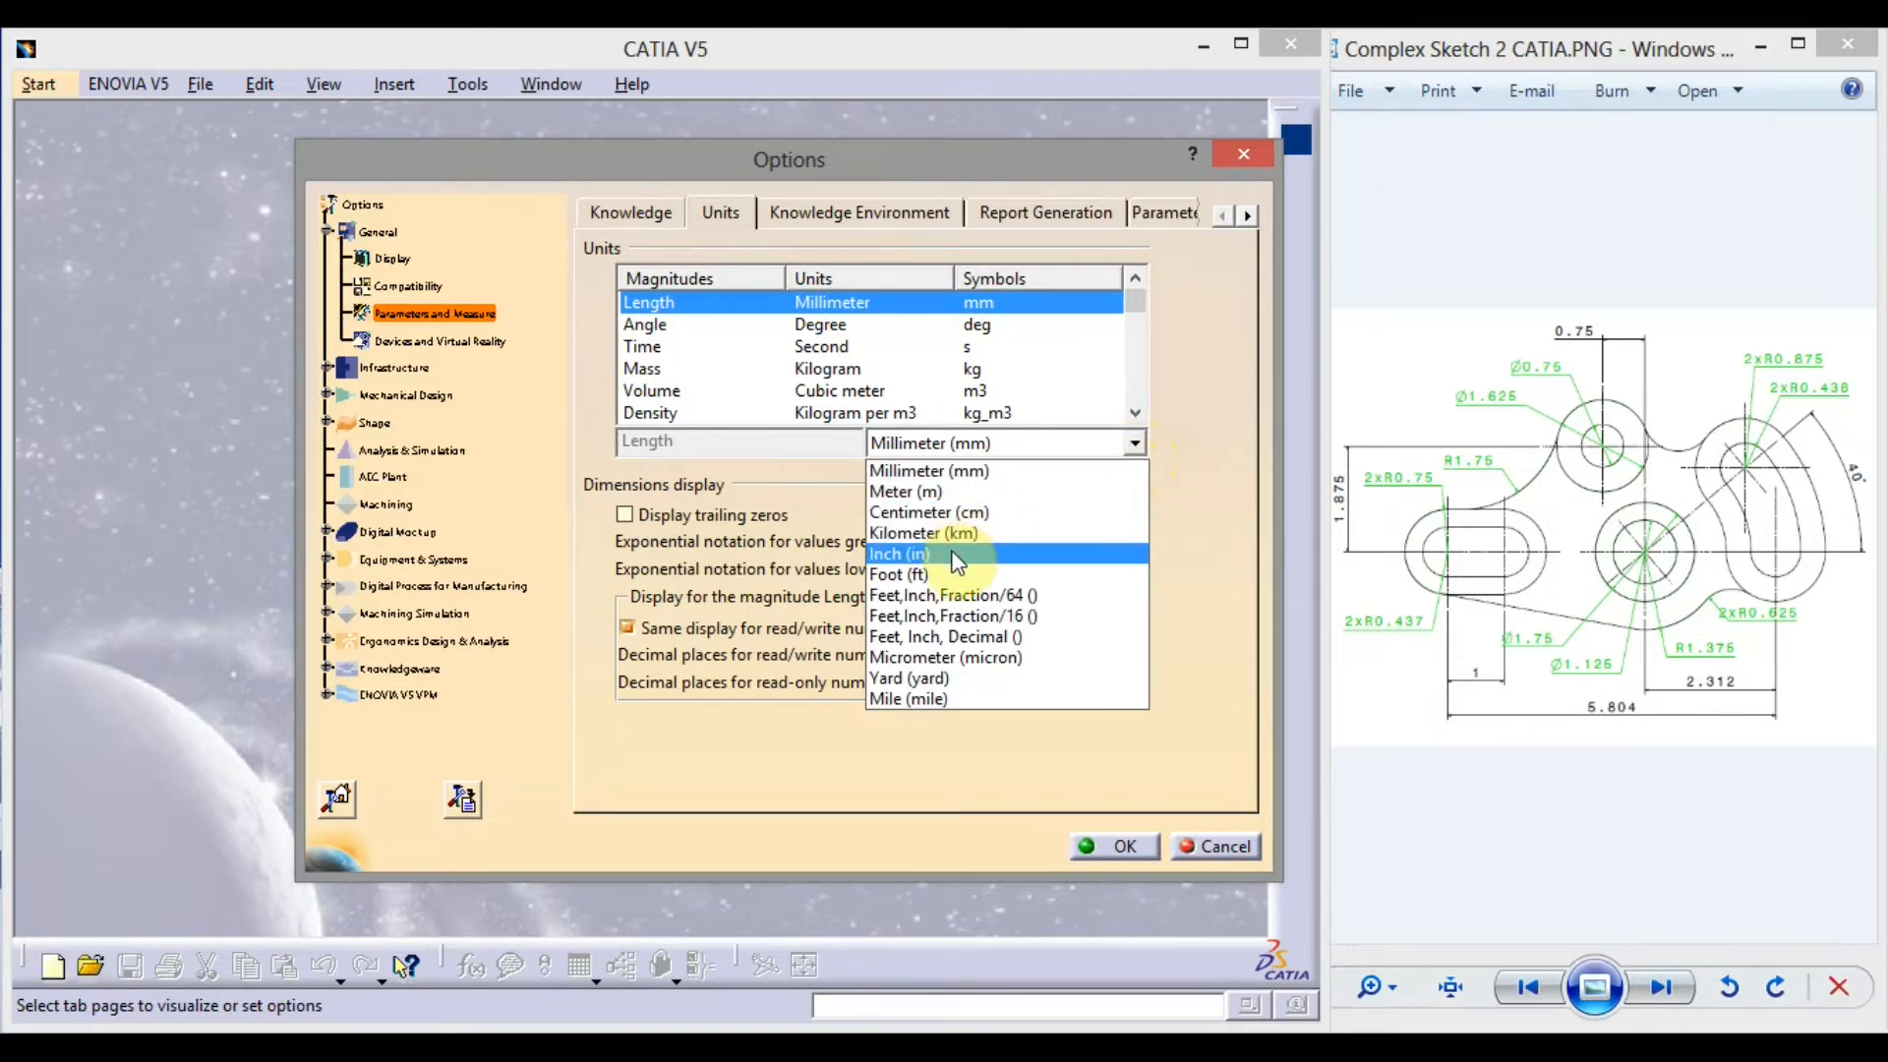
left_click(956, 556)
left_click(1118, 850)
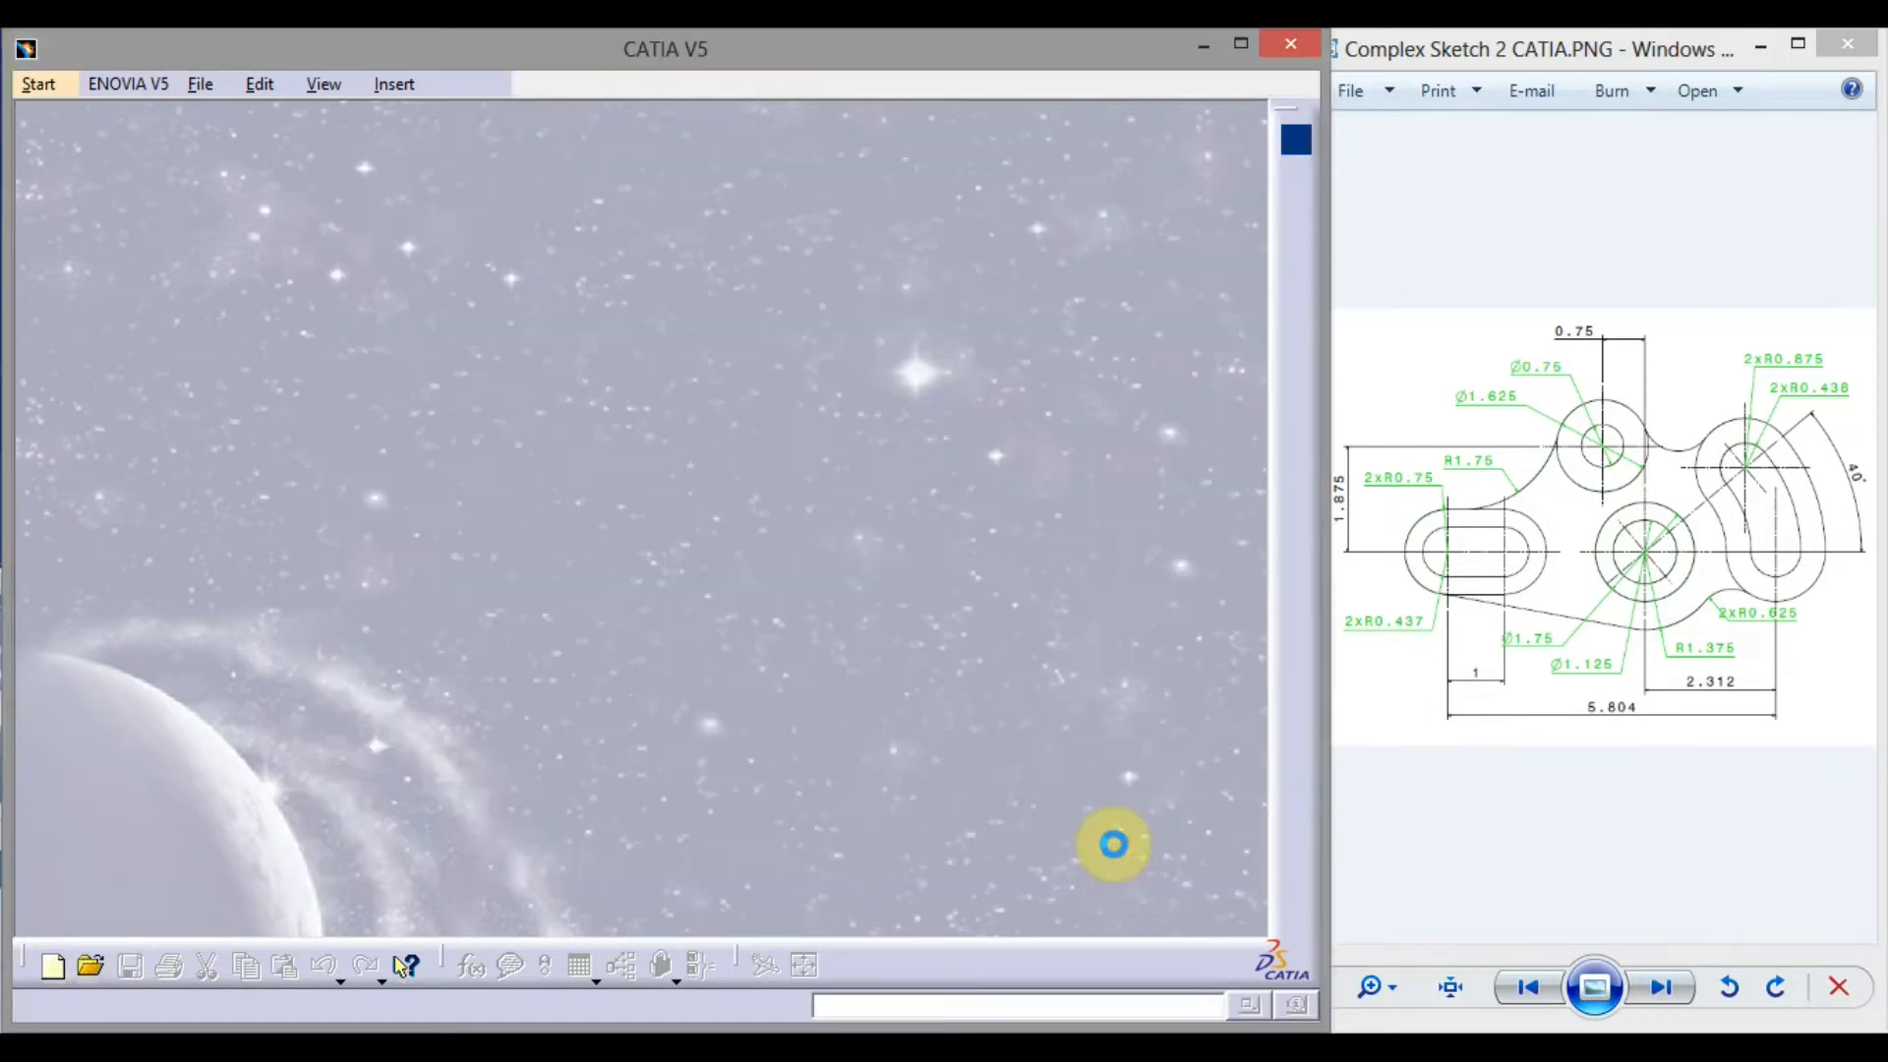
Create a new Part Design part named "Complex 2D Sketch 2" with hybrid design enabled
left_click(40, 84)
mouse_move(118, 151)
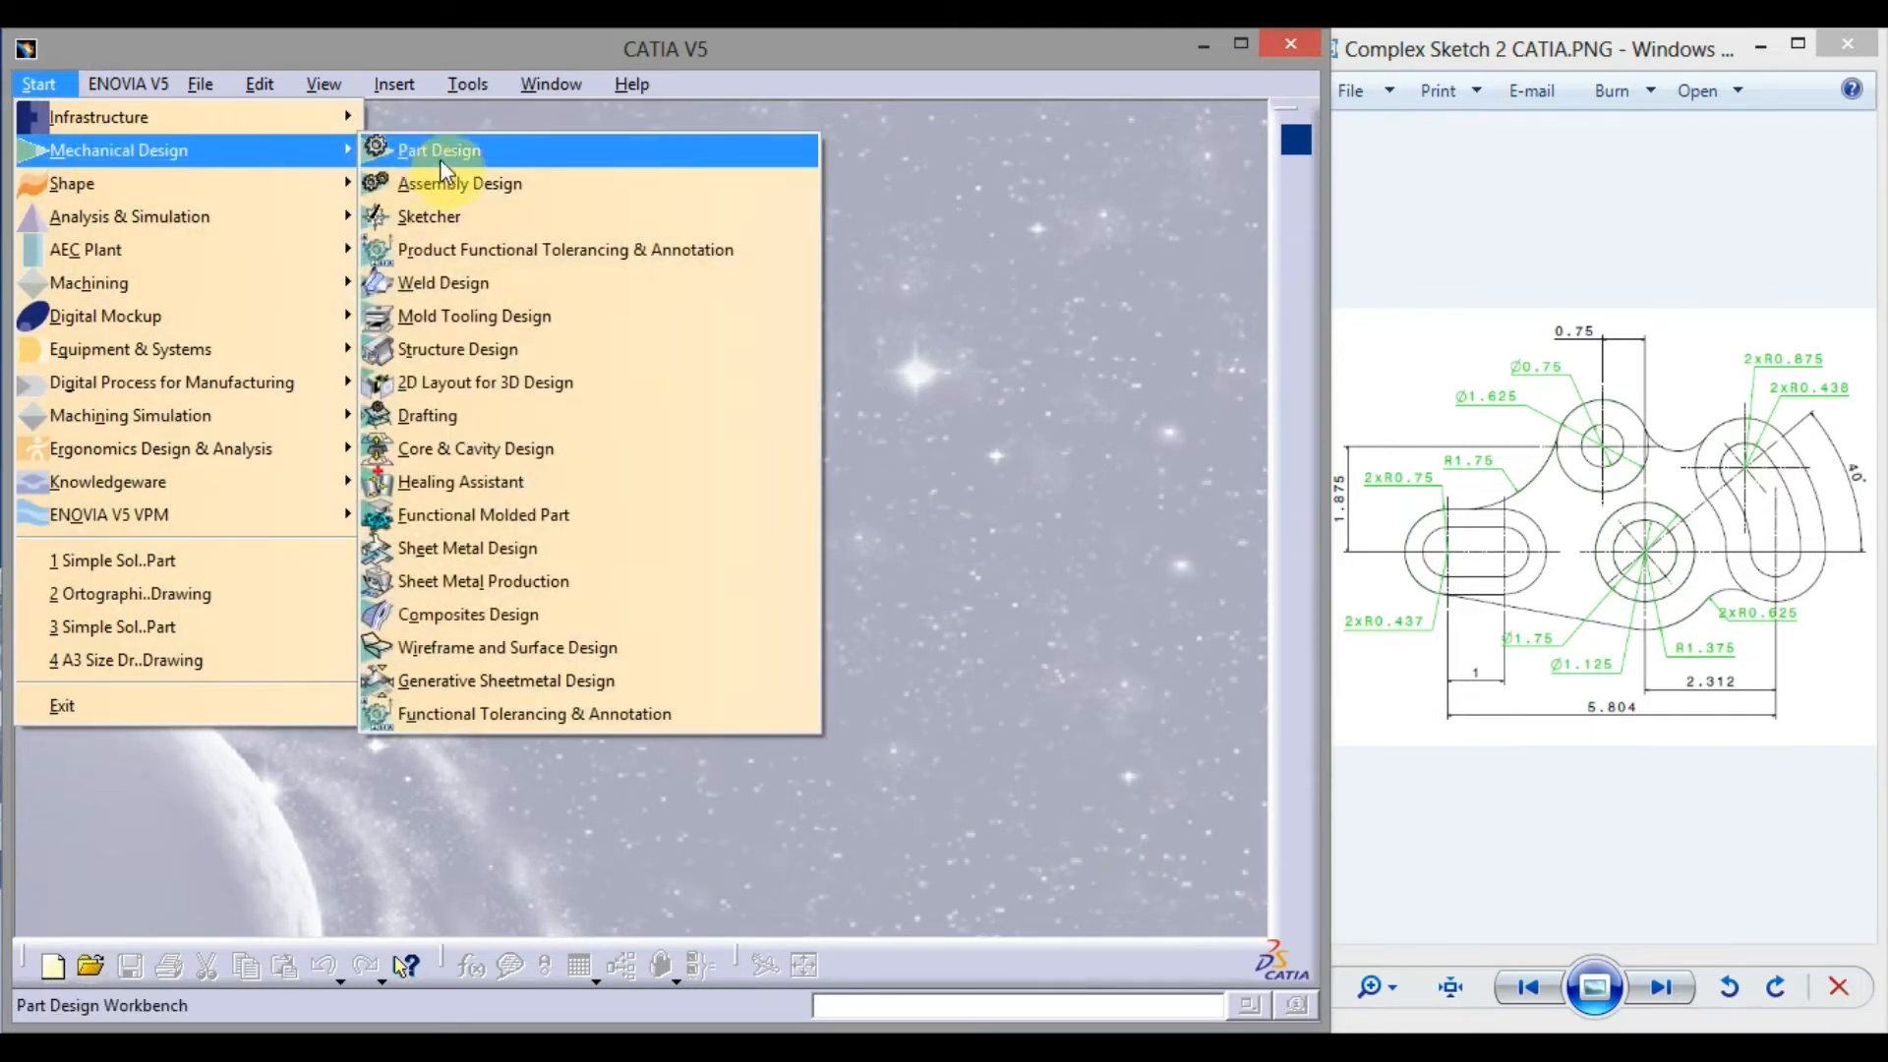
left_click(439, 153)
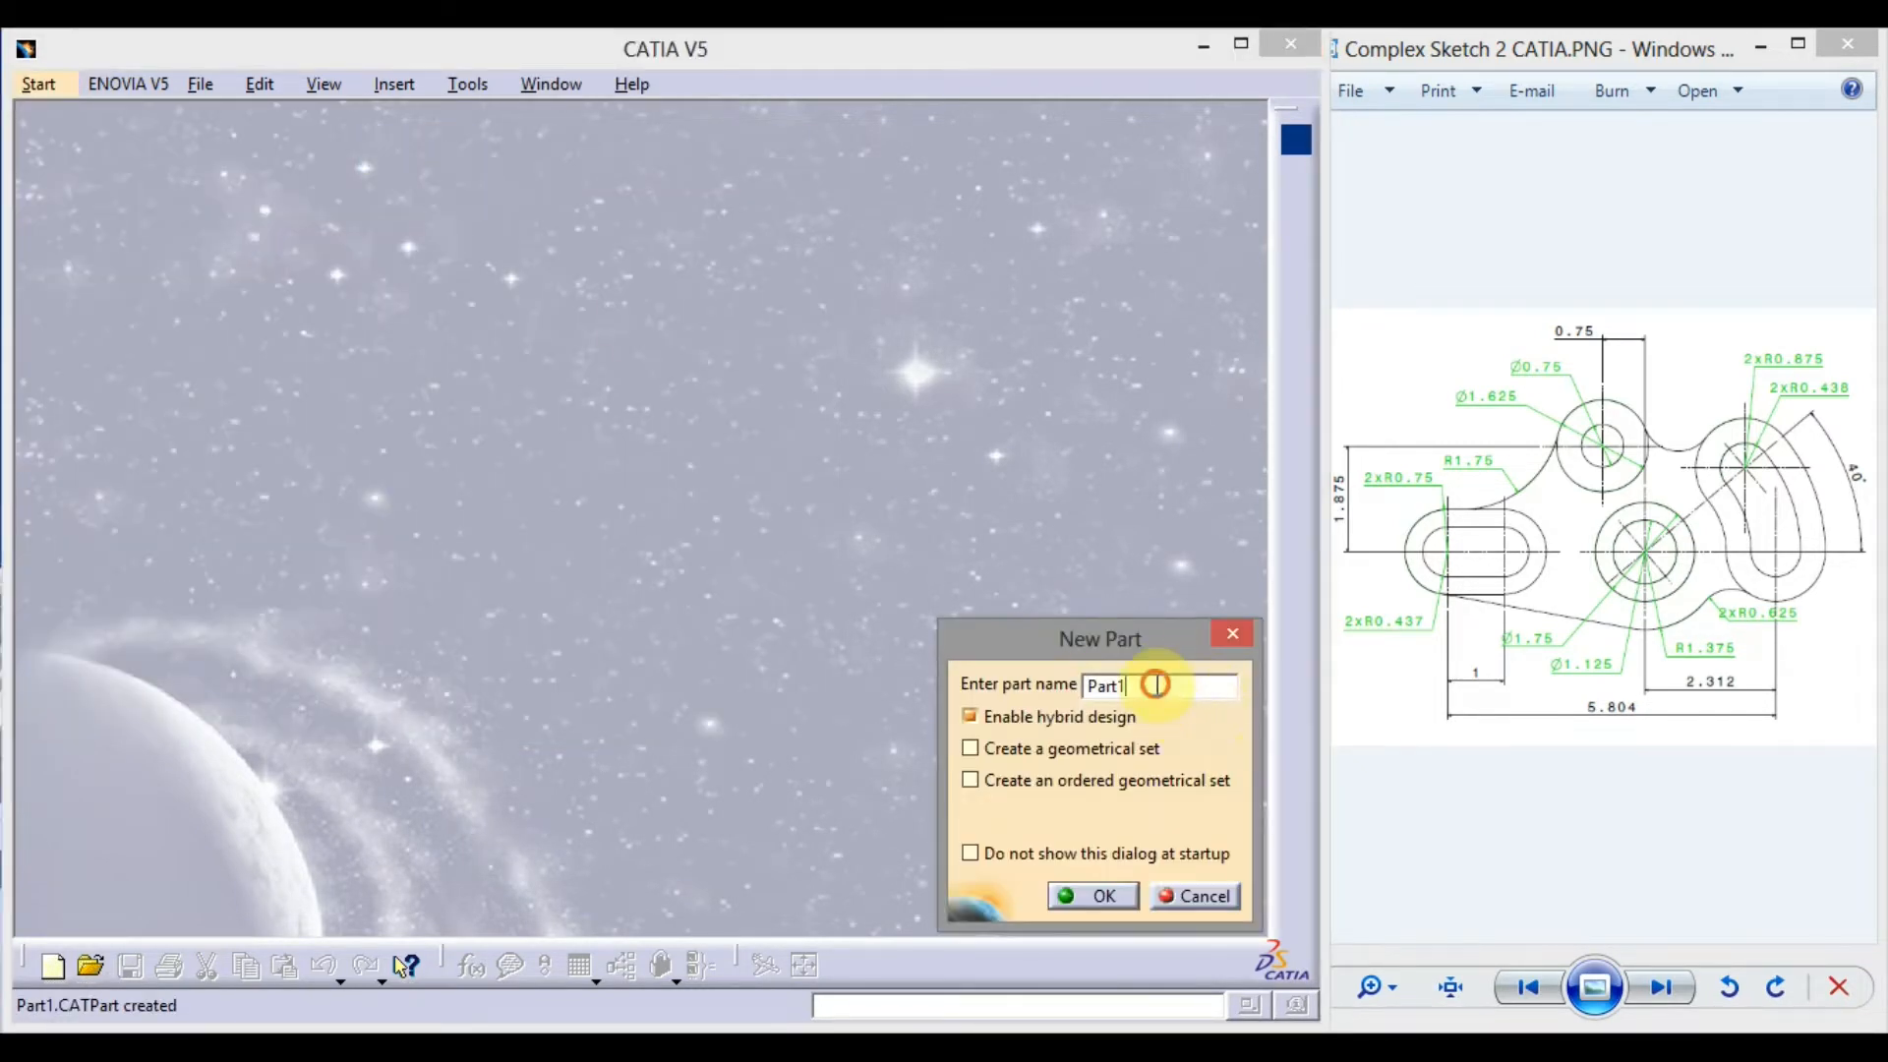
left_click_drag(1155, 684, 1070, 700)
type("C")
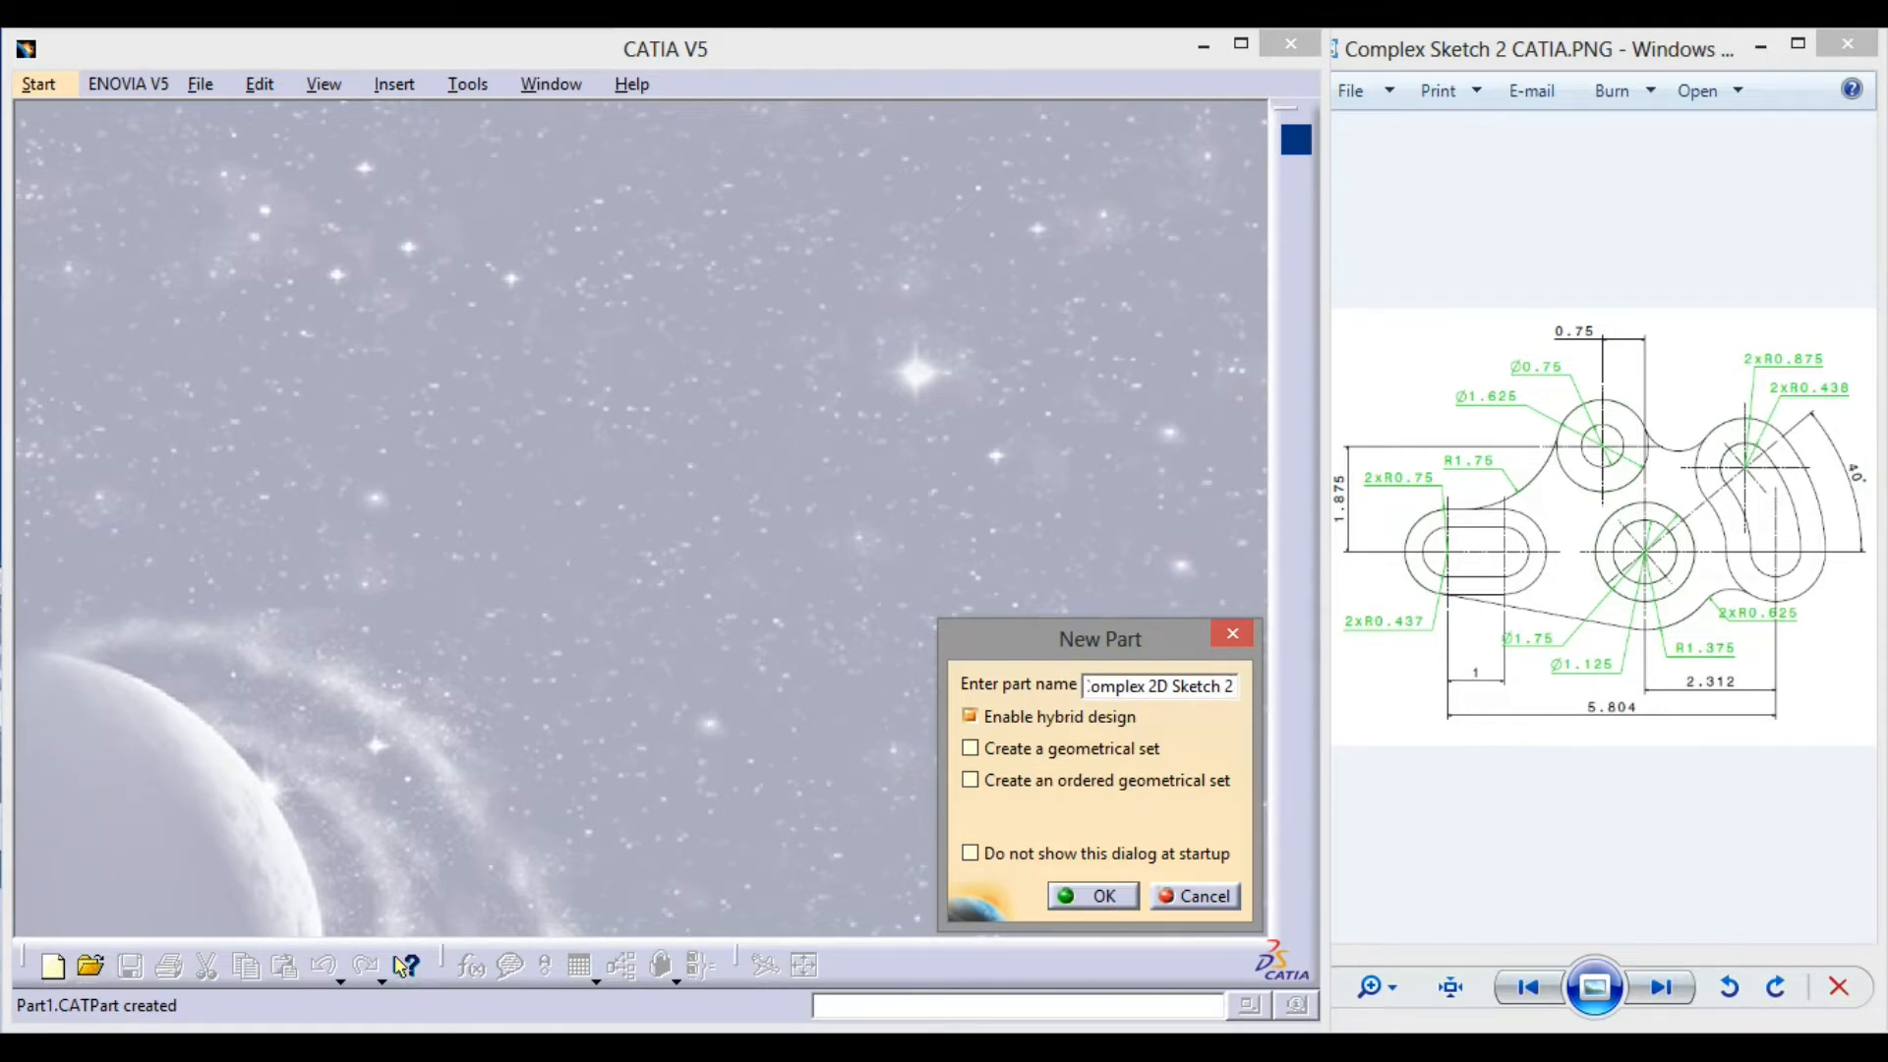
left_click(1092, 893)
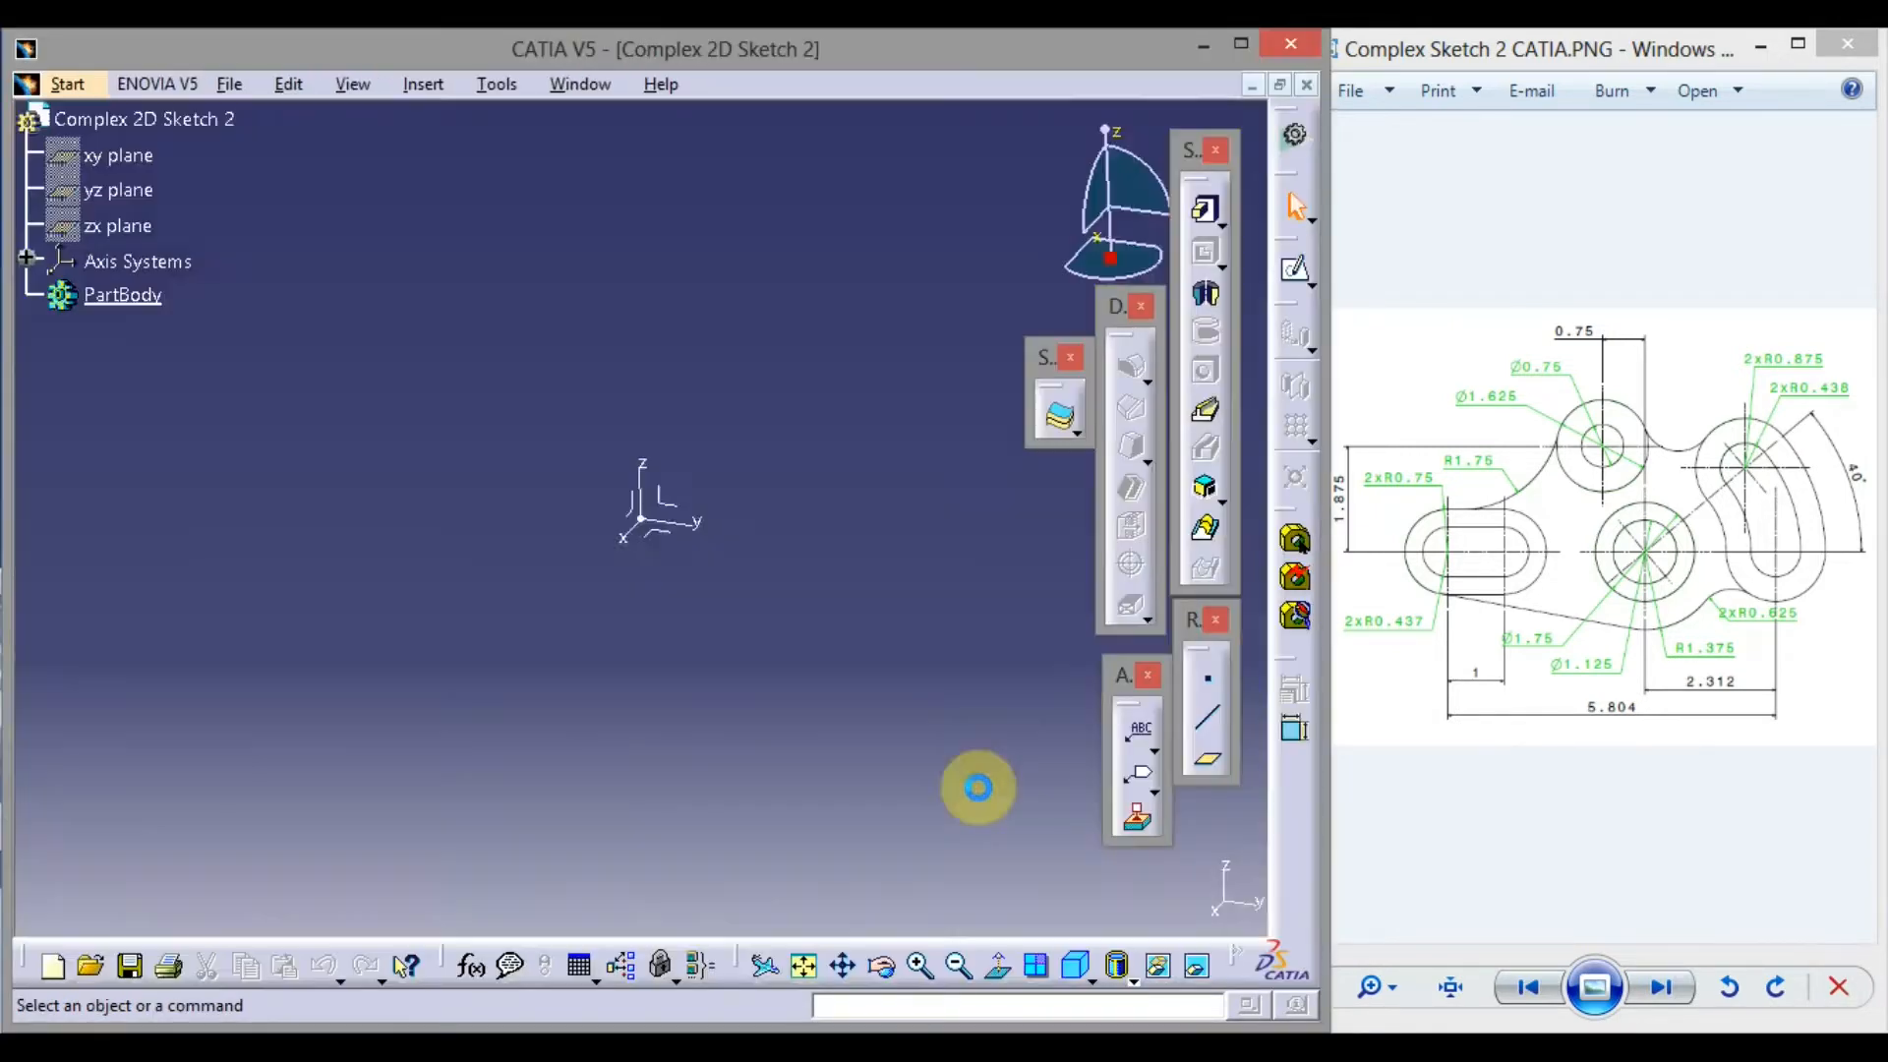
Open a sketch on the yz plane and draw two concentric circles at the origin, radii about 0.61 in and 0.89 in
left_click(670, 503)
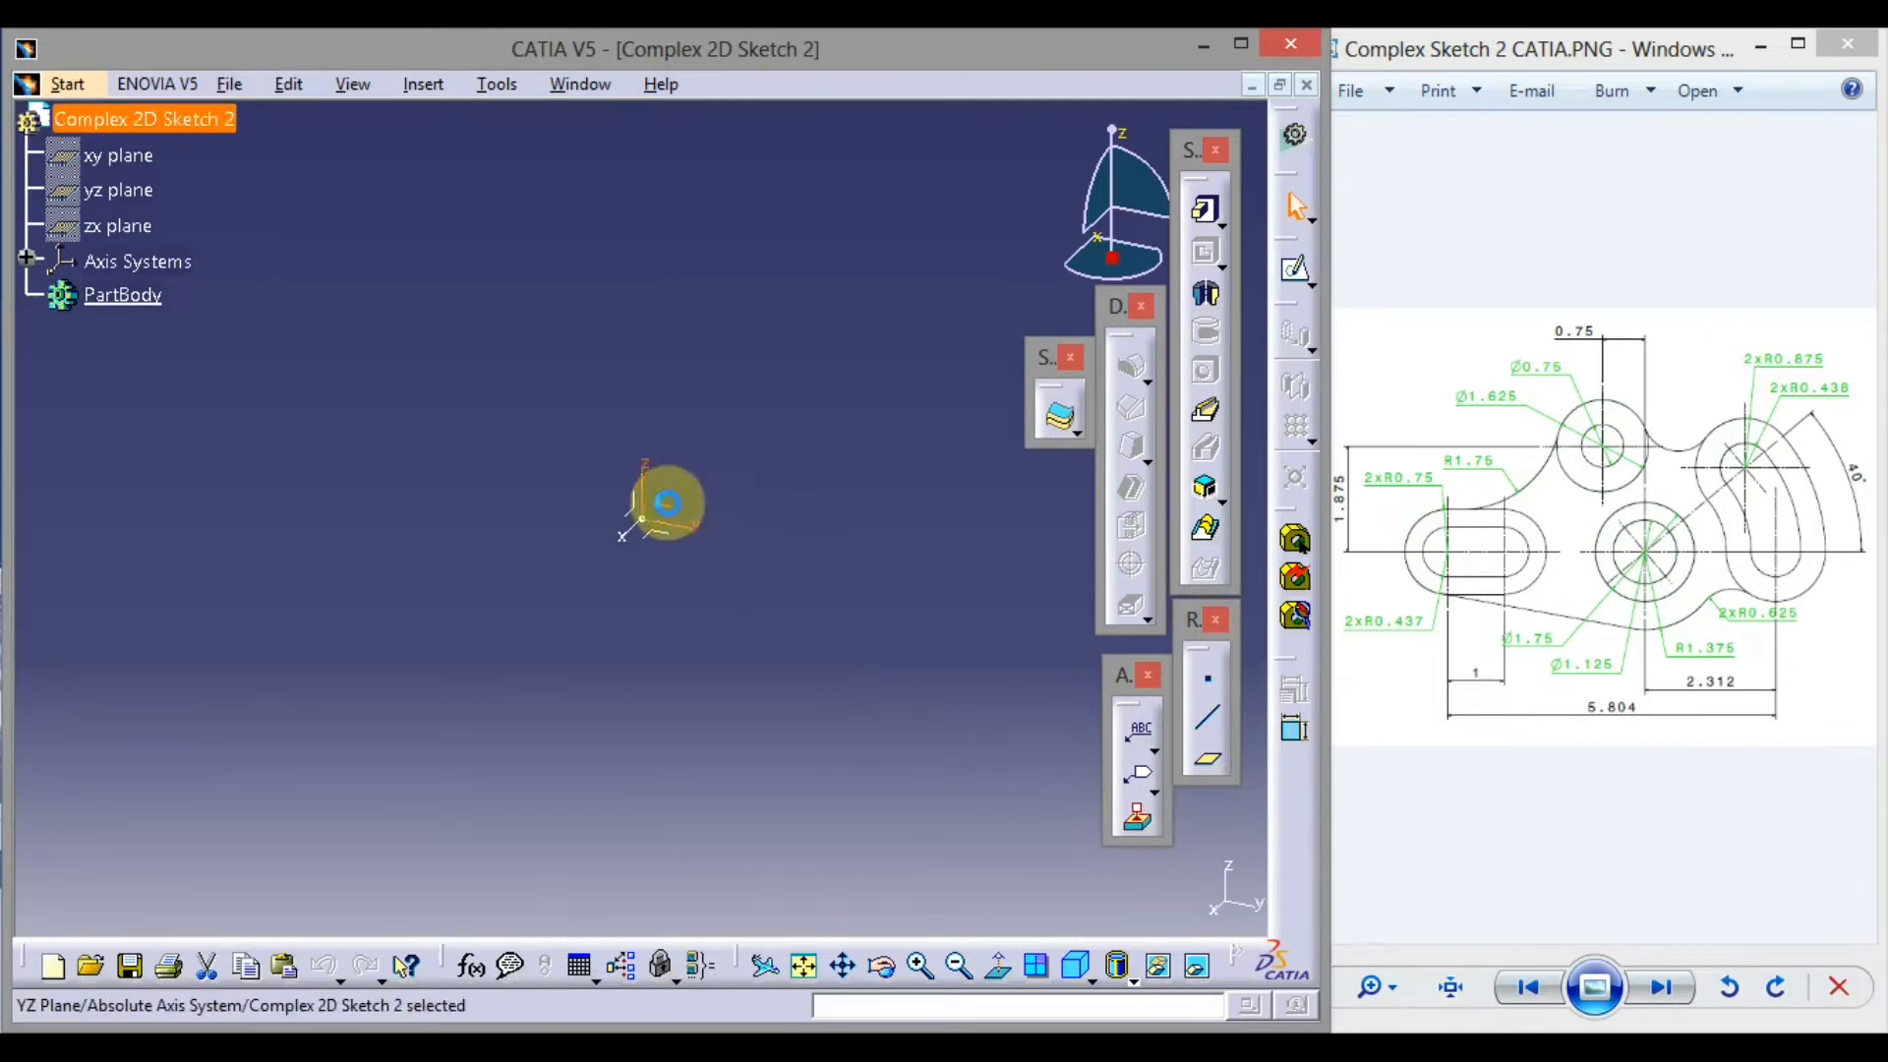
left_click(1296, 269)
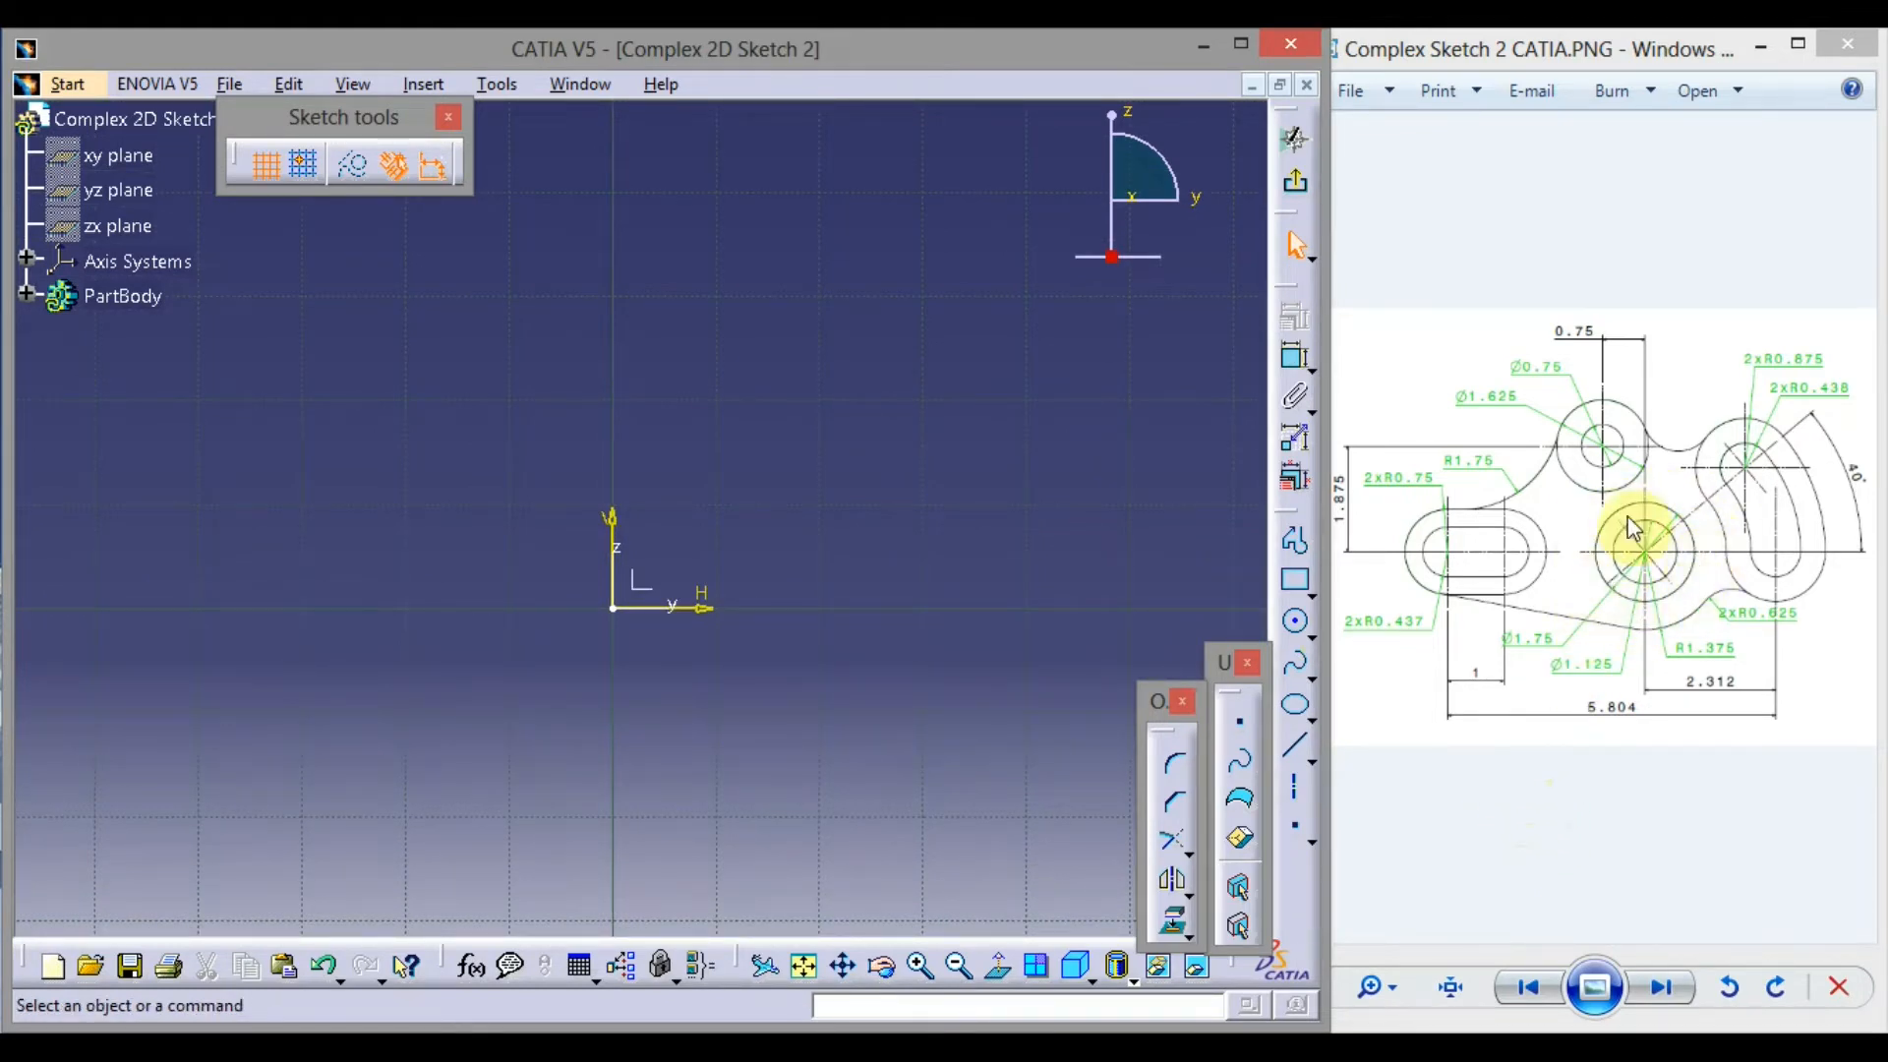
left_click(1295, 622)
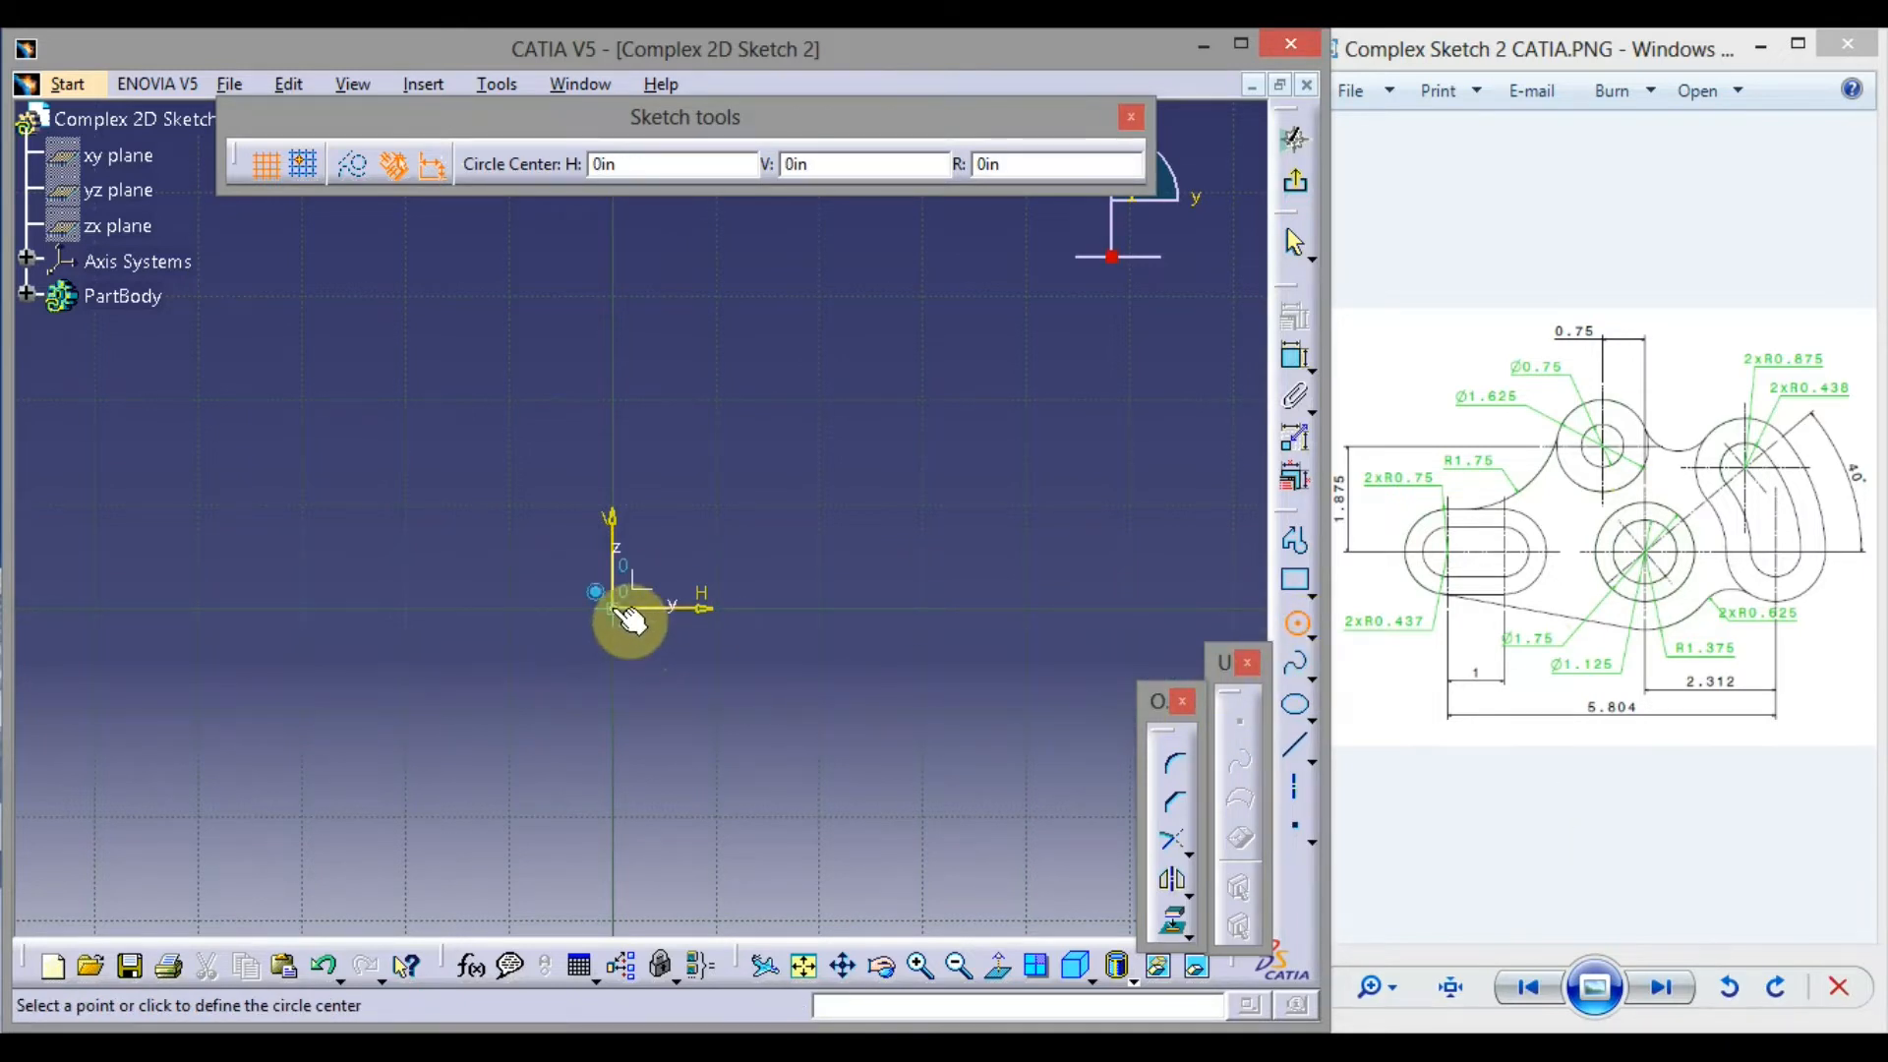
left_click(621, 613)
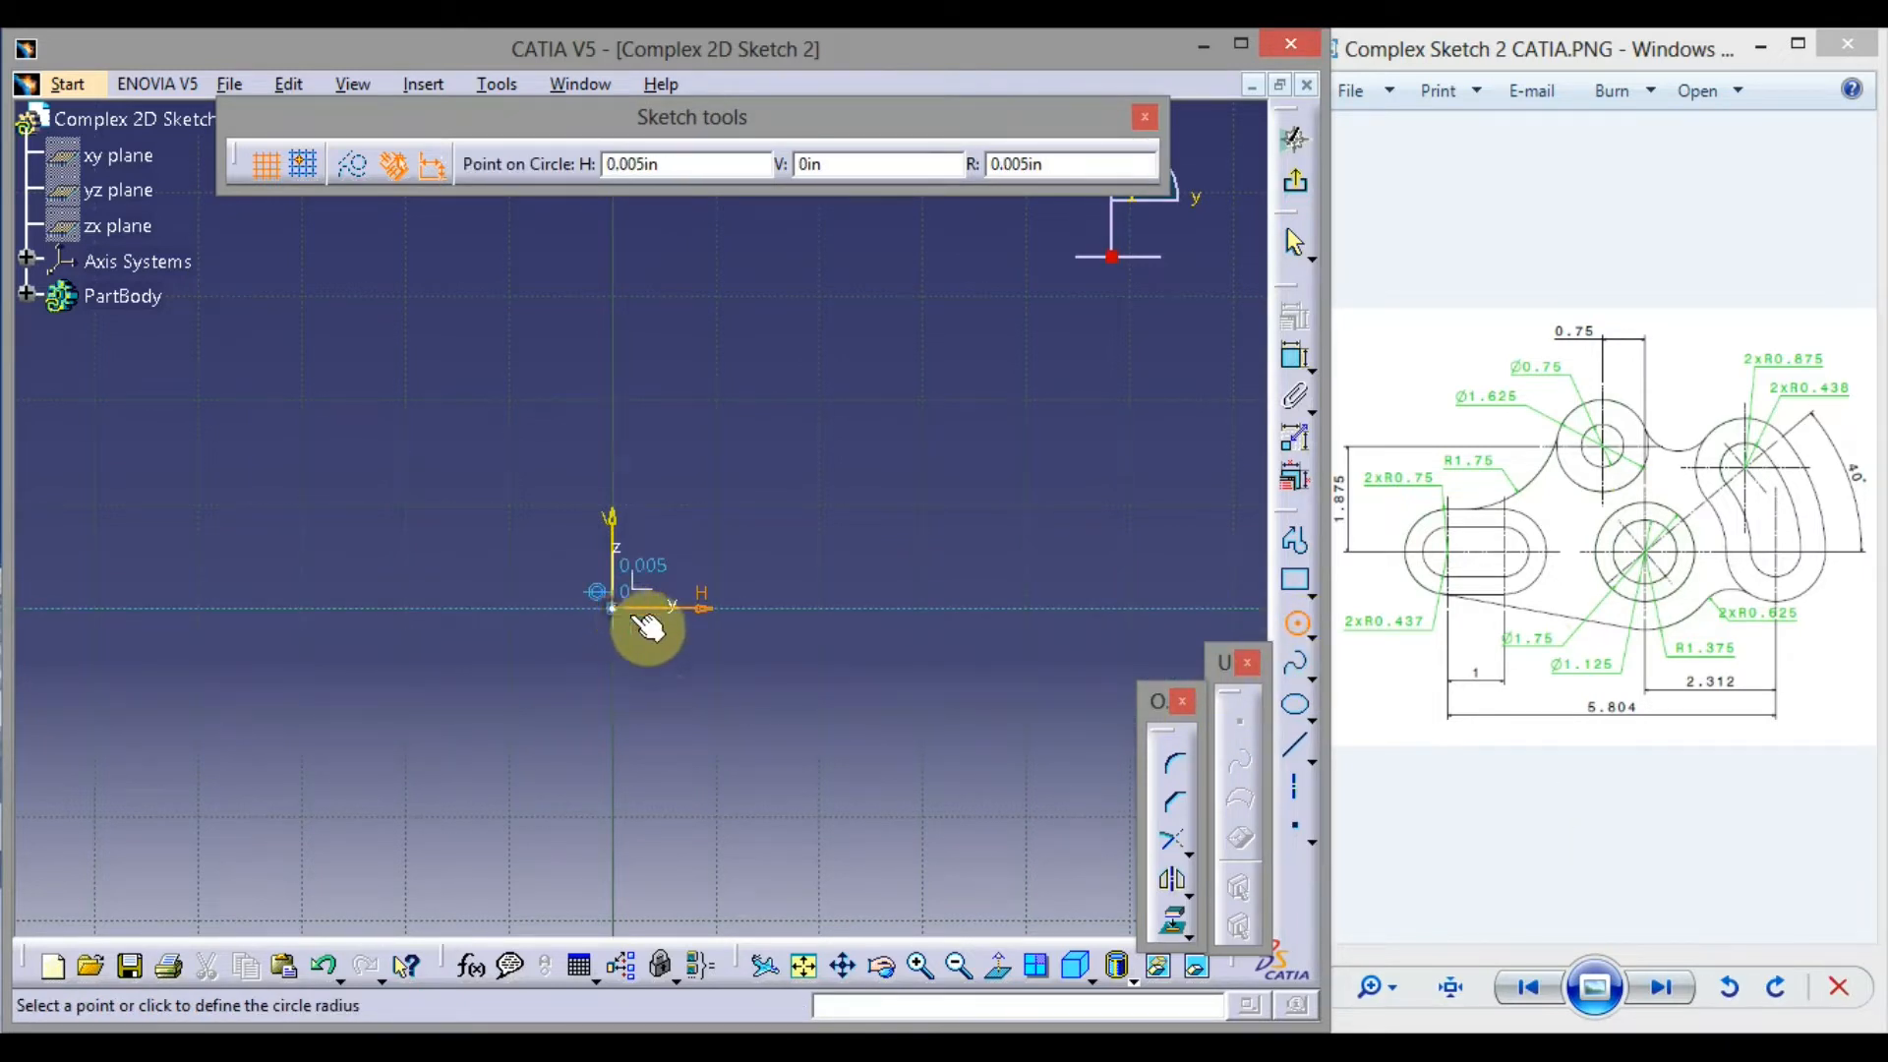
left_click(755, 702)
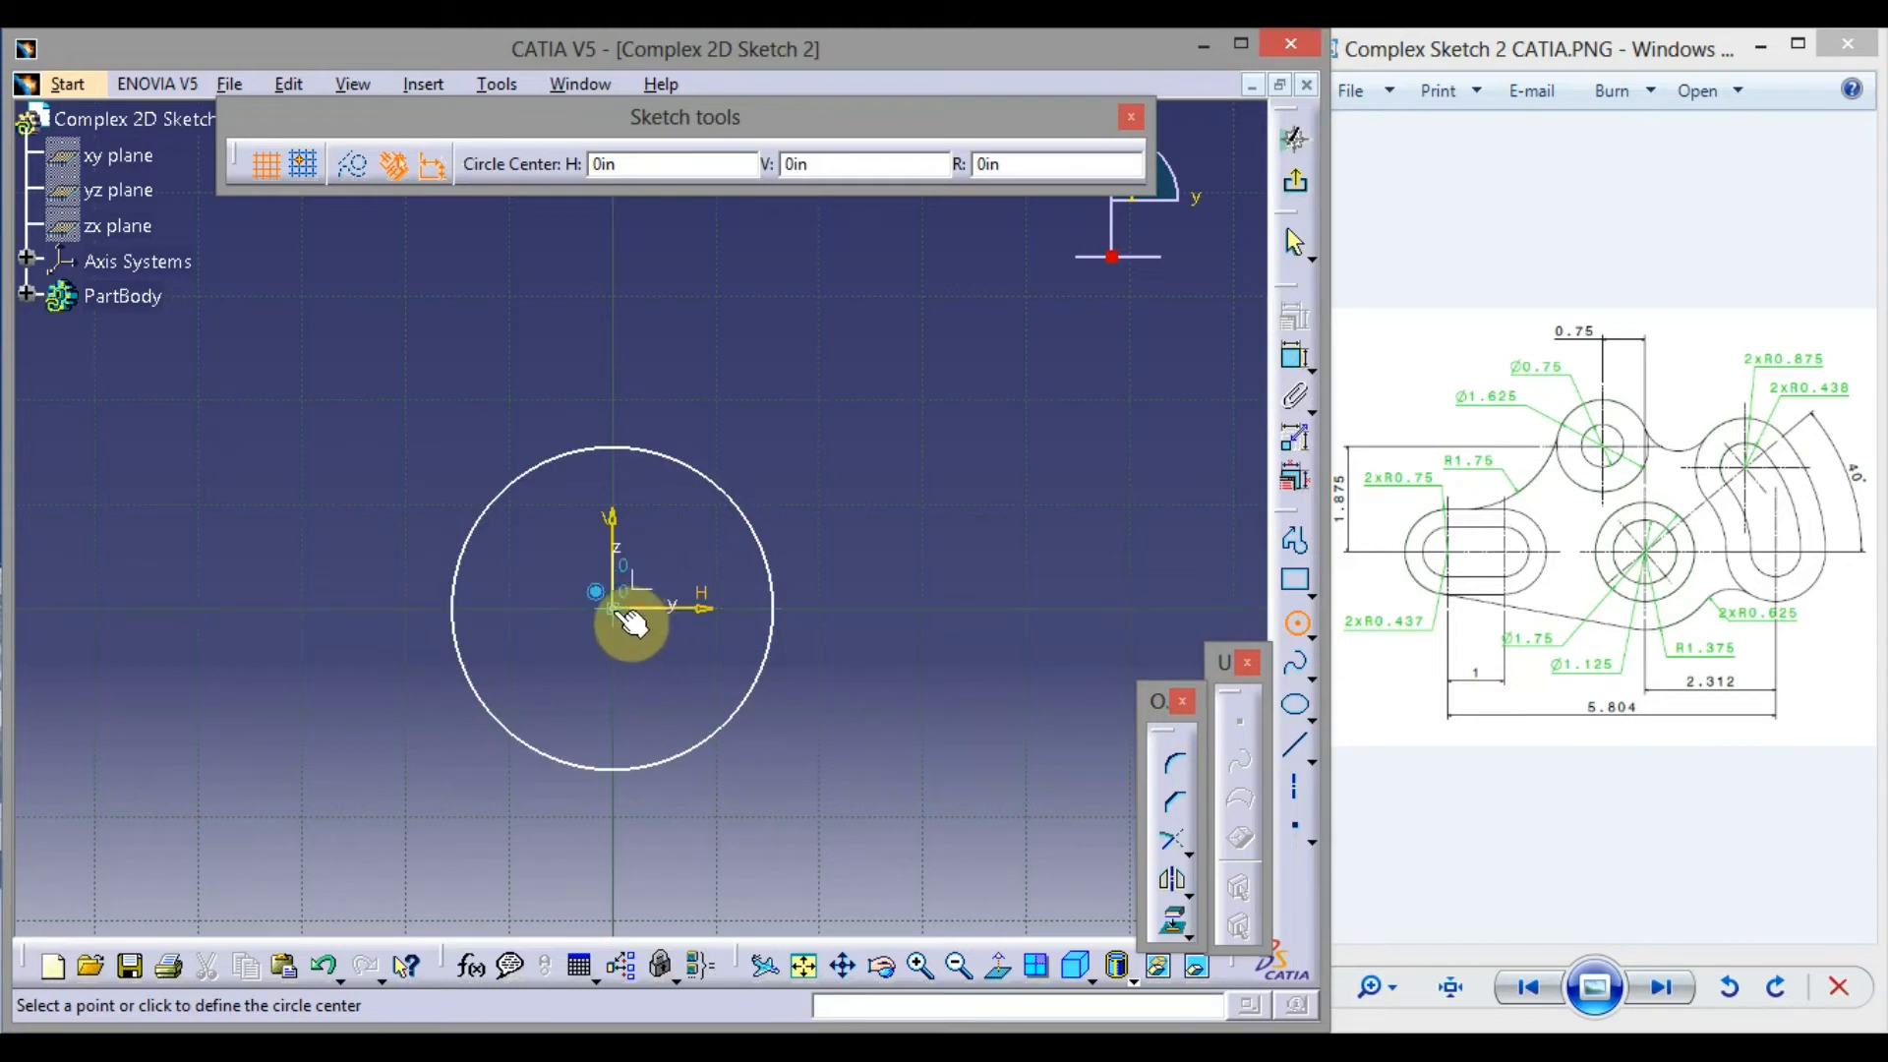
left_click(617, 612)
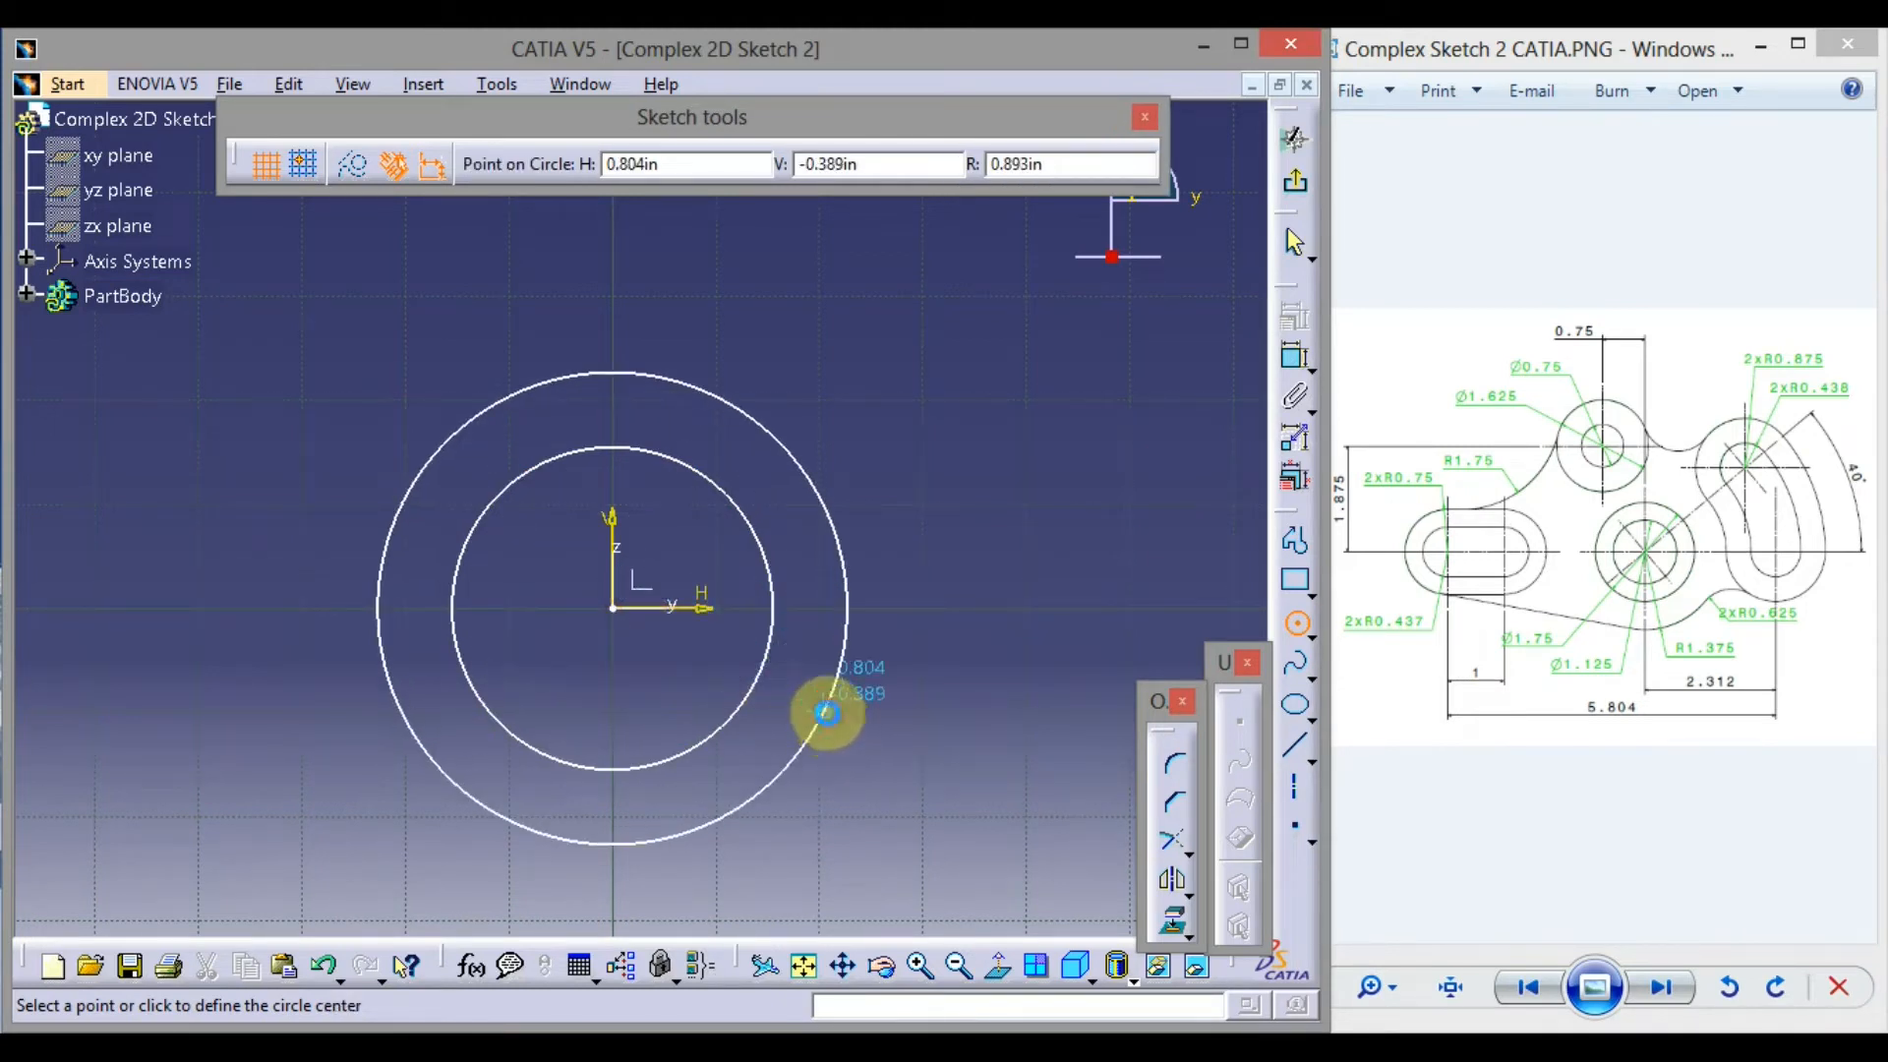
left_click(826, 712)
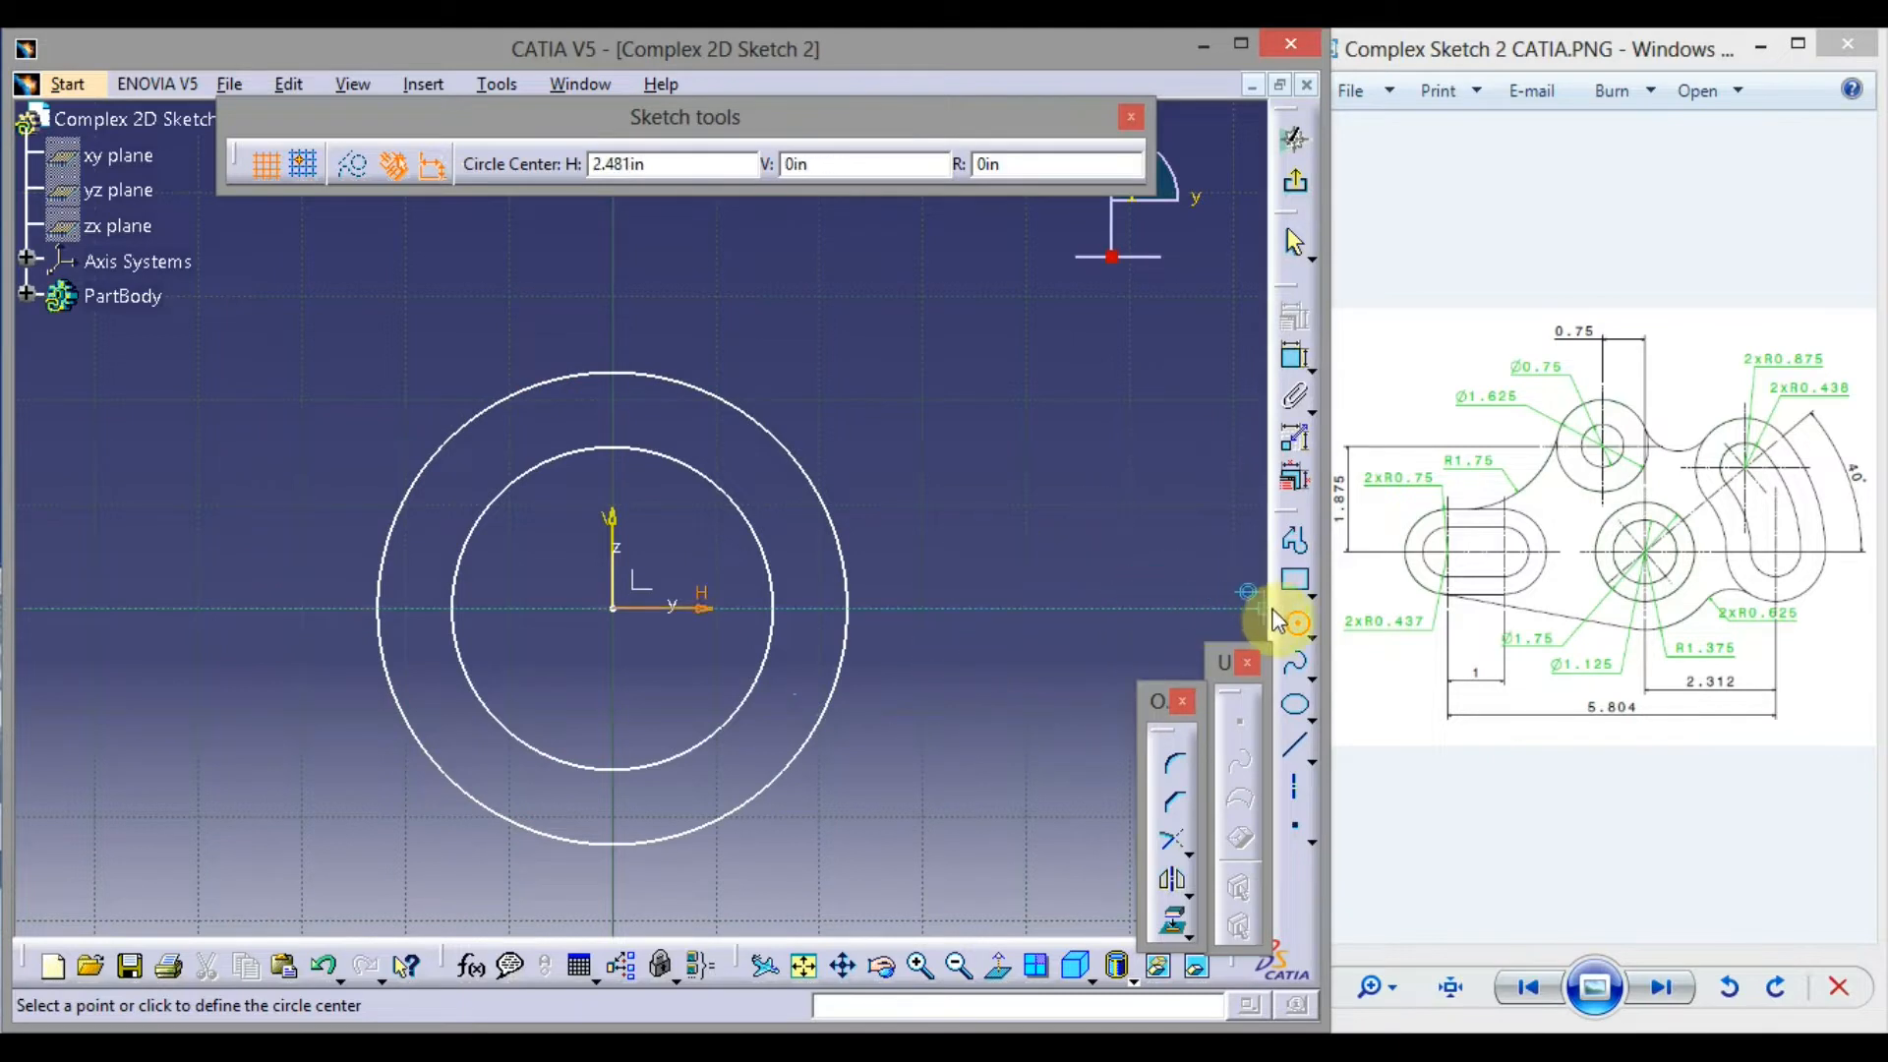
left_click(1298, 622)
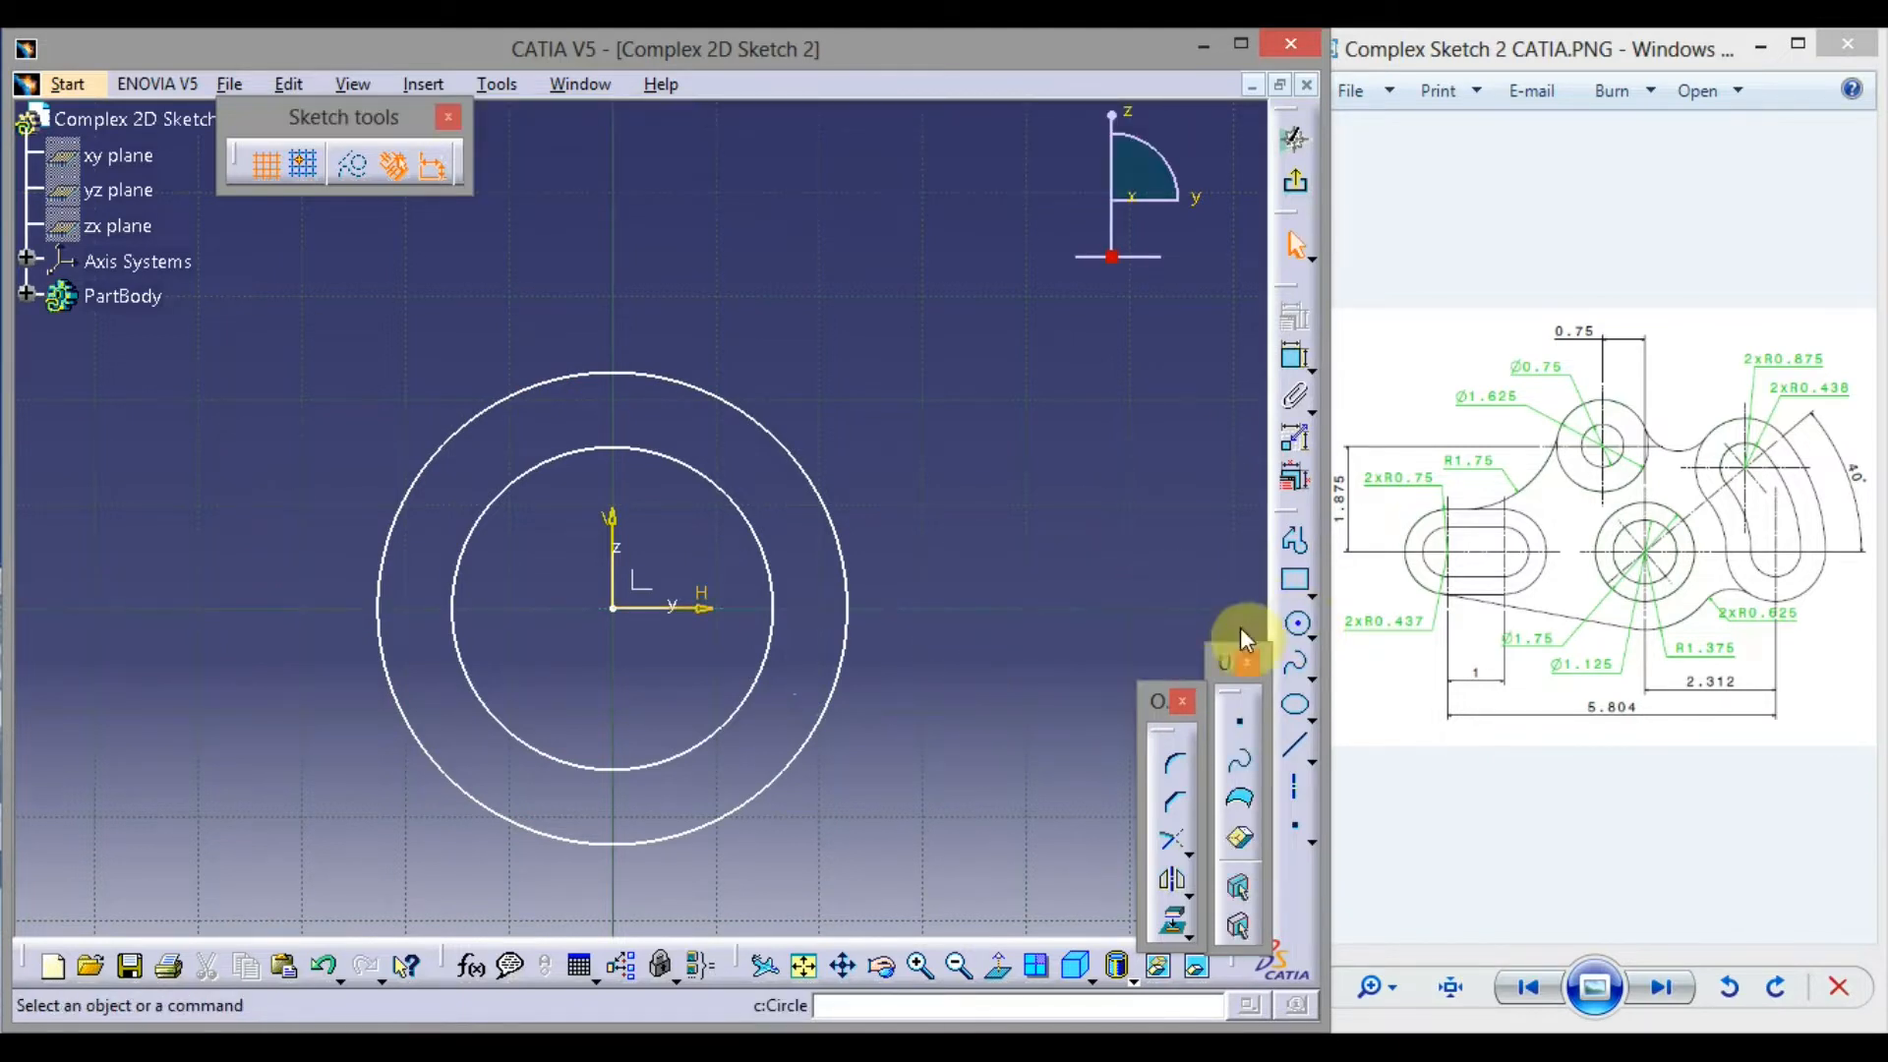
Add radius constraints to the inner and outer concentric circles
left_click(1295, 359)
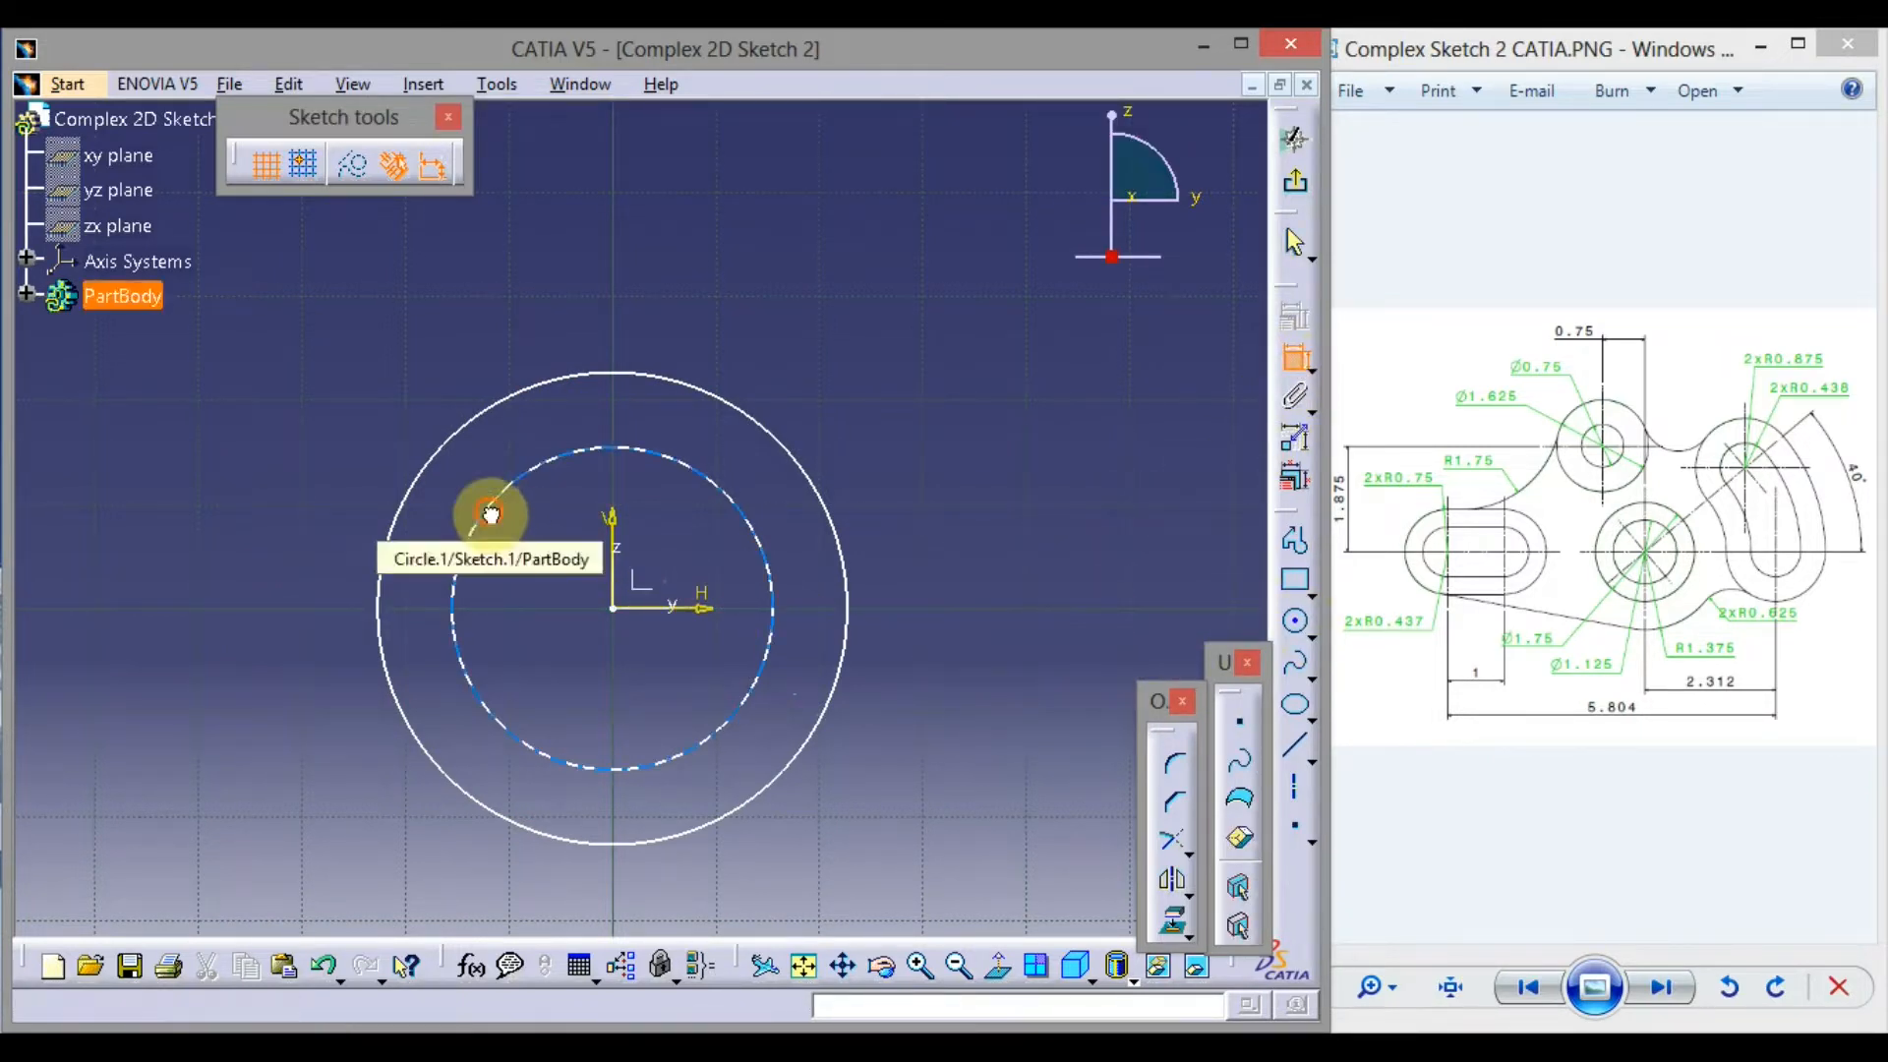
left_click(509, 522)
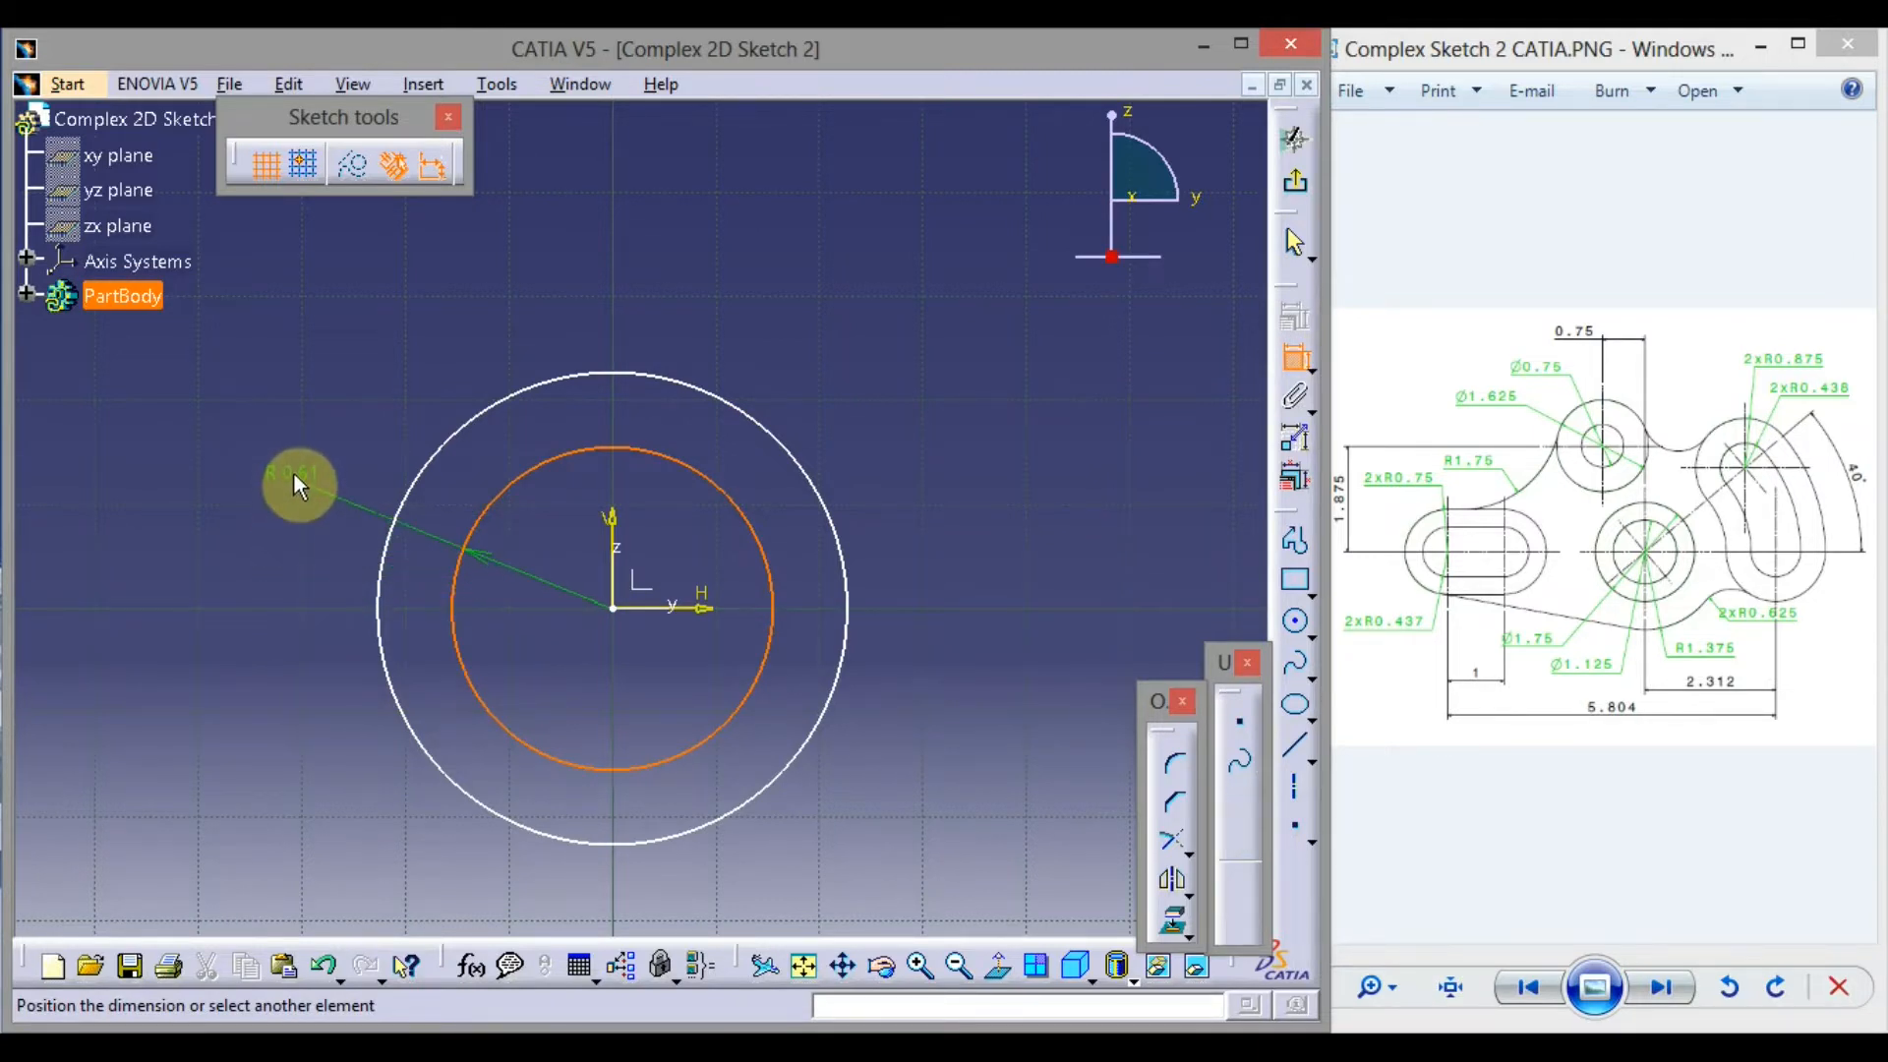
left_click(293, 471)
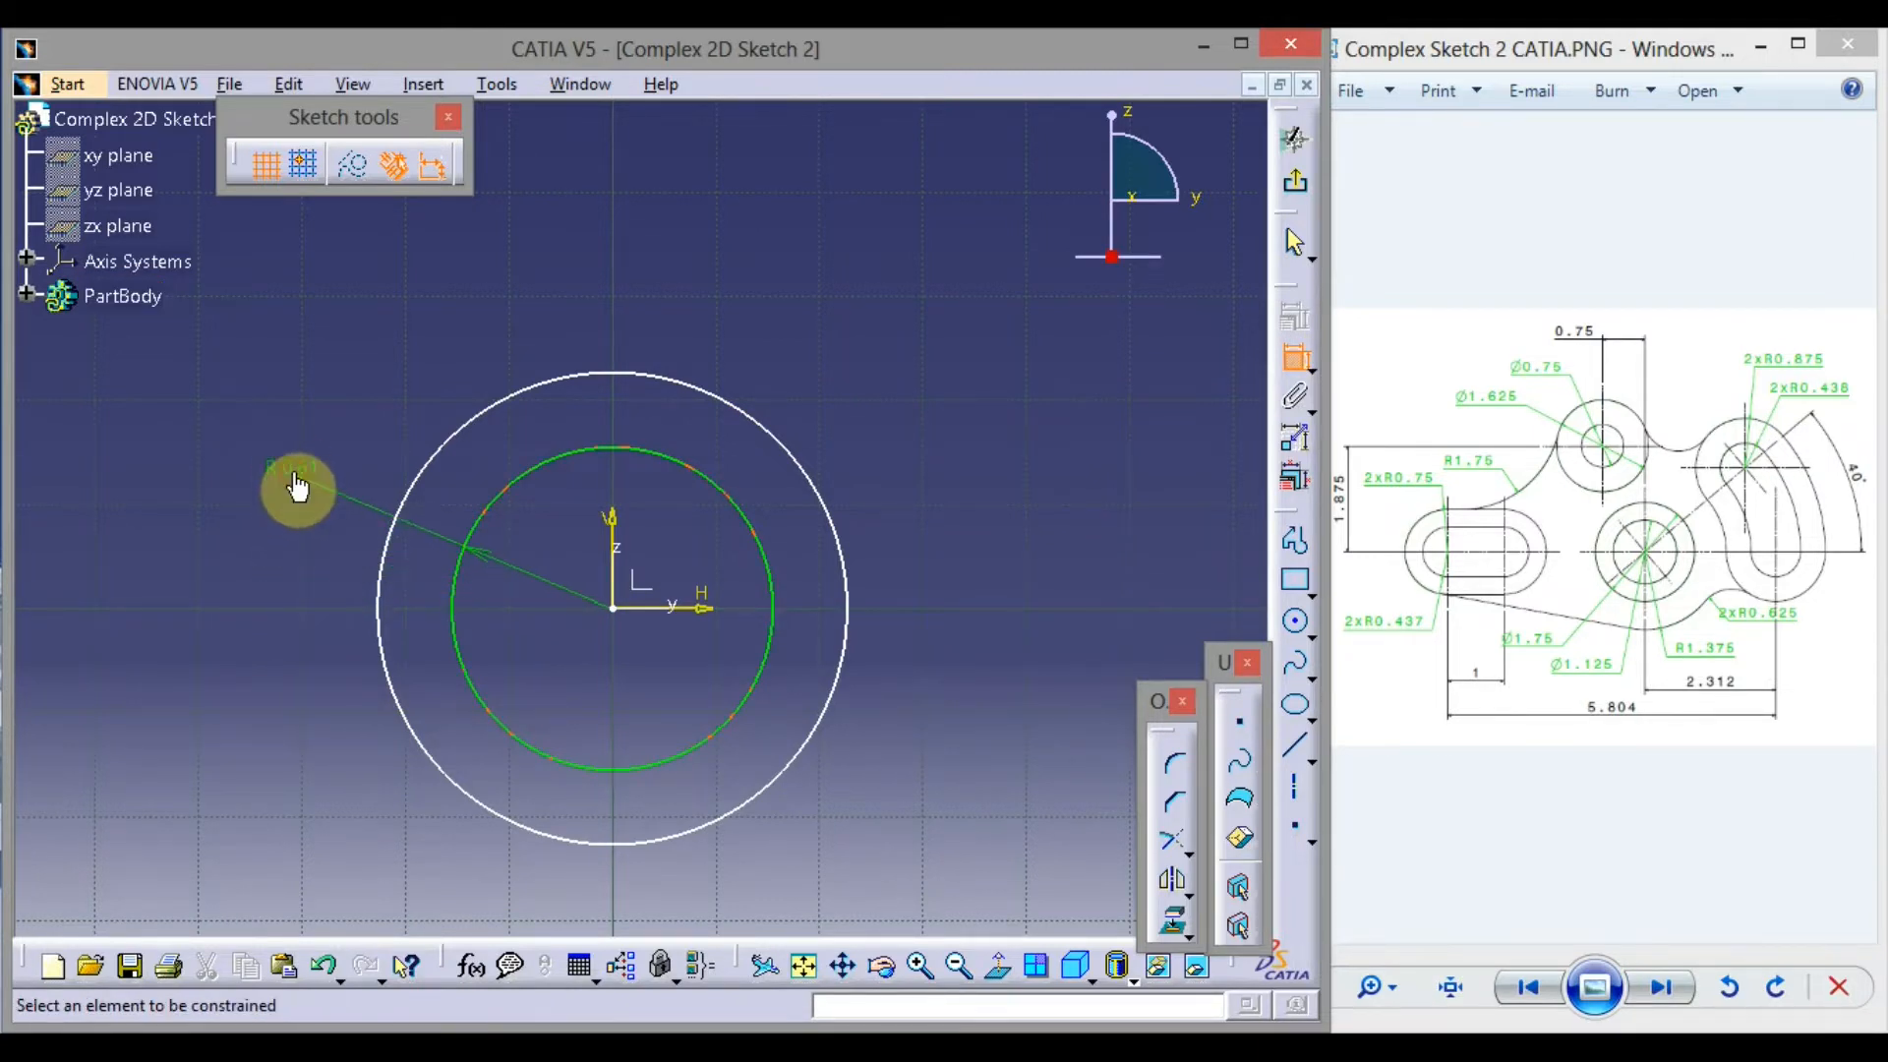
left_click(696, 395)
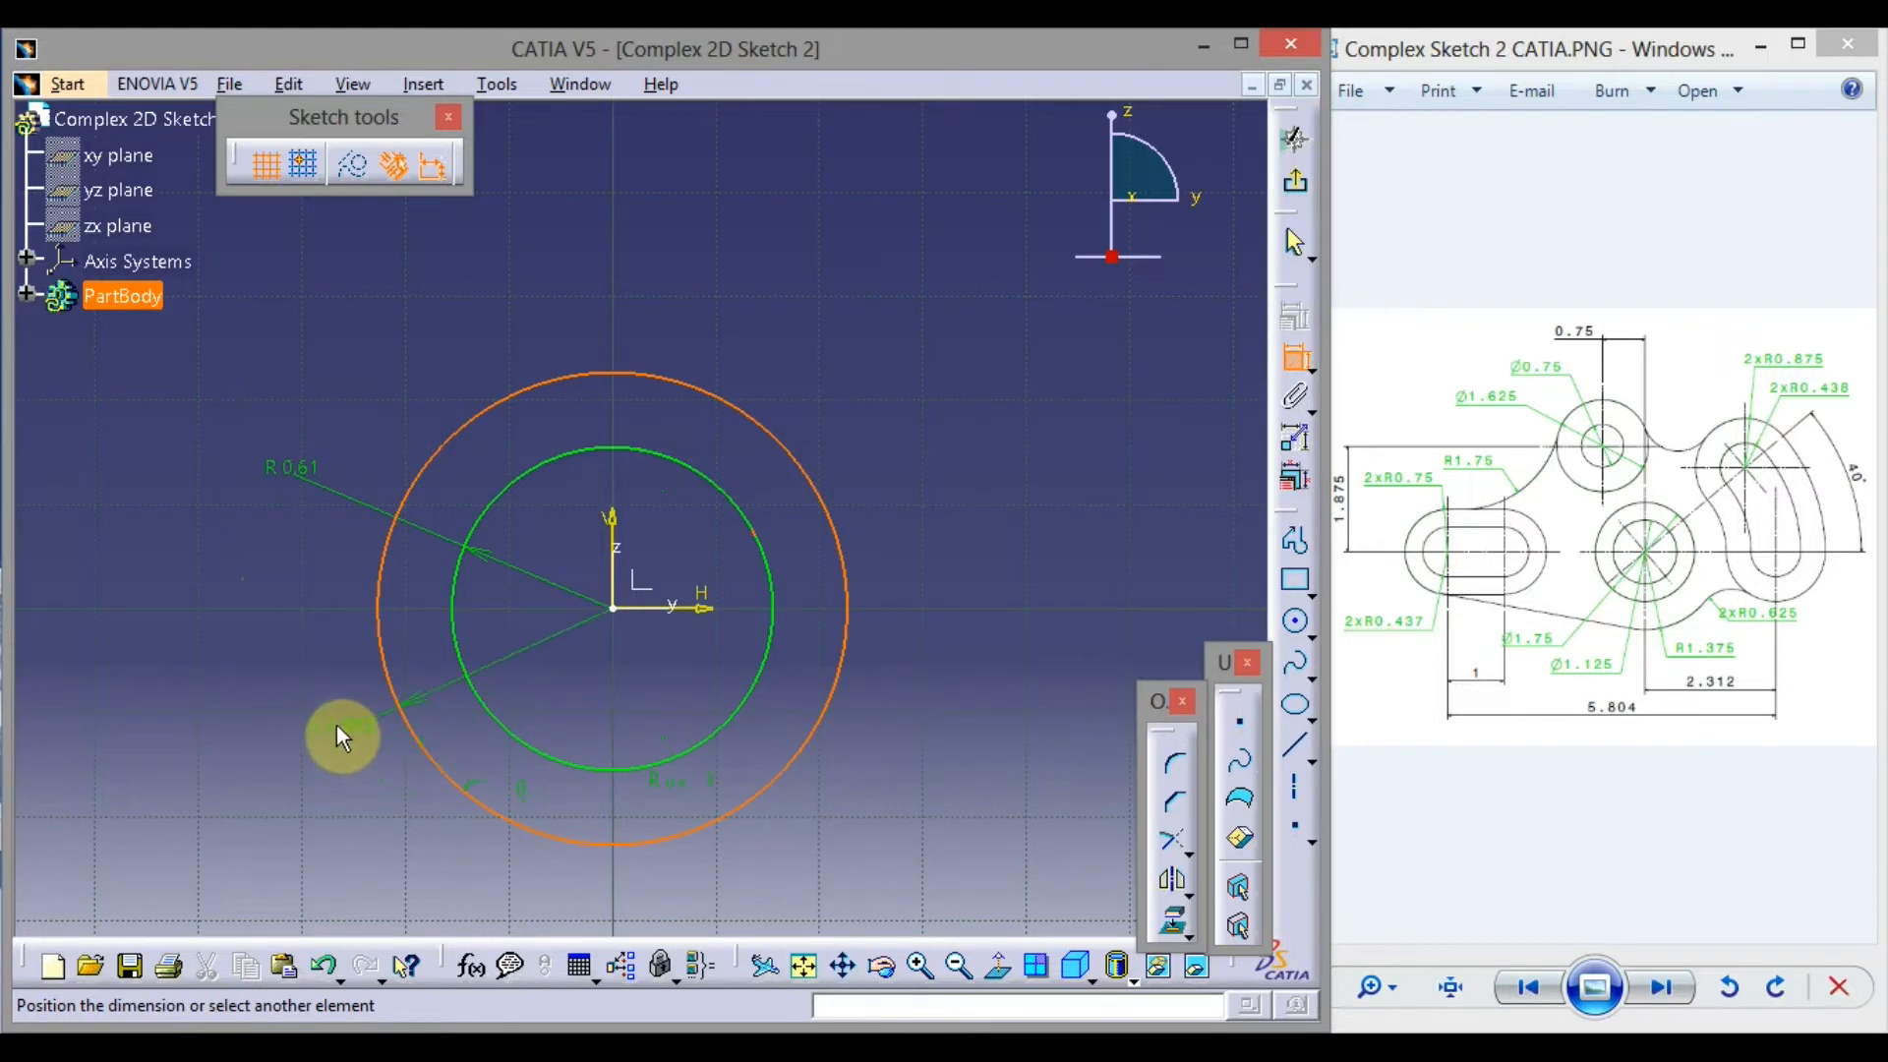
left_click(302, 741)
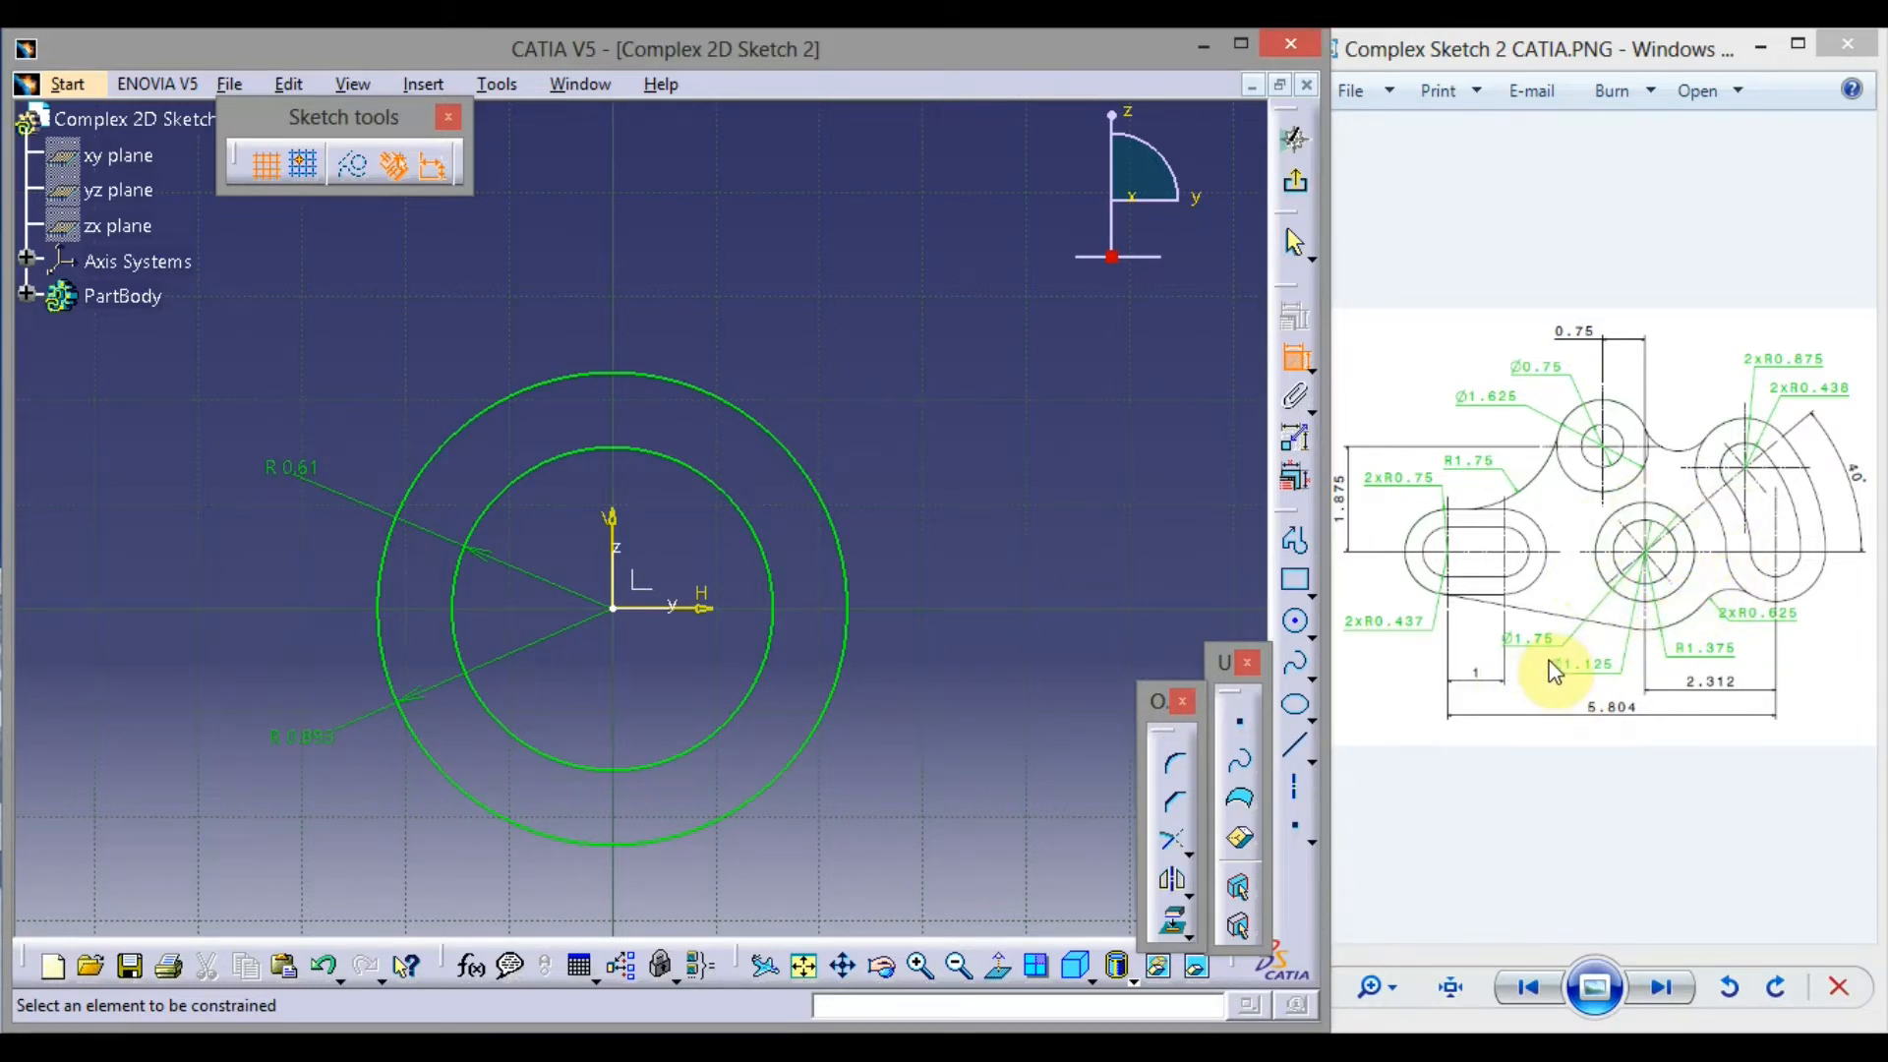
Switch the outer circle's constraint to Diameter and set it to 1.75 in
double_click(305, 749)
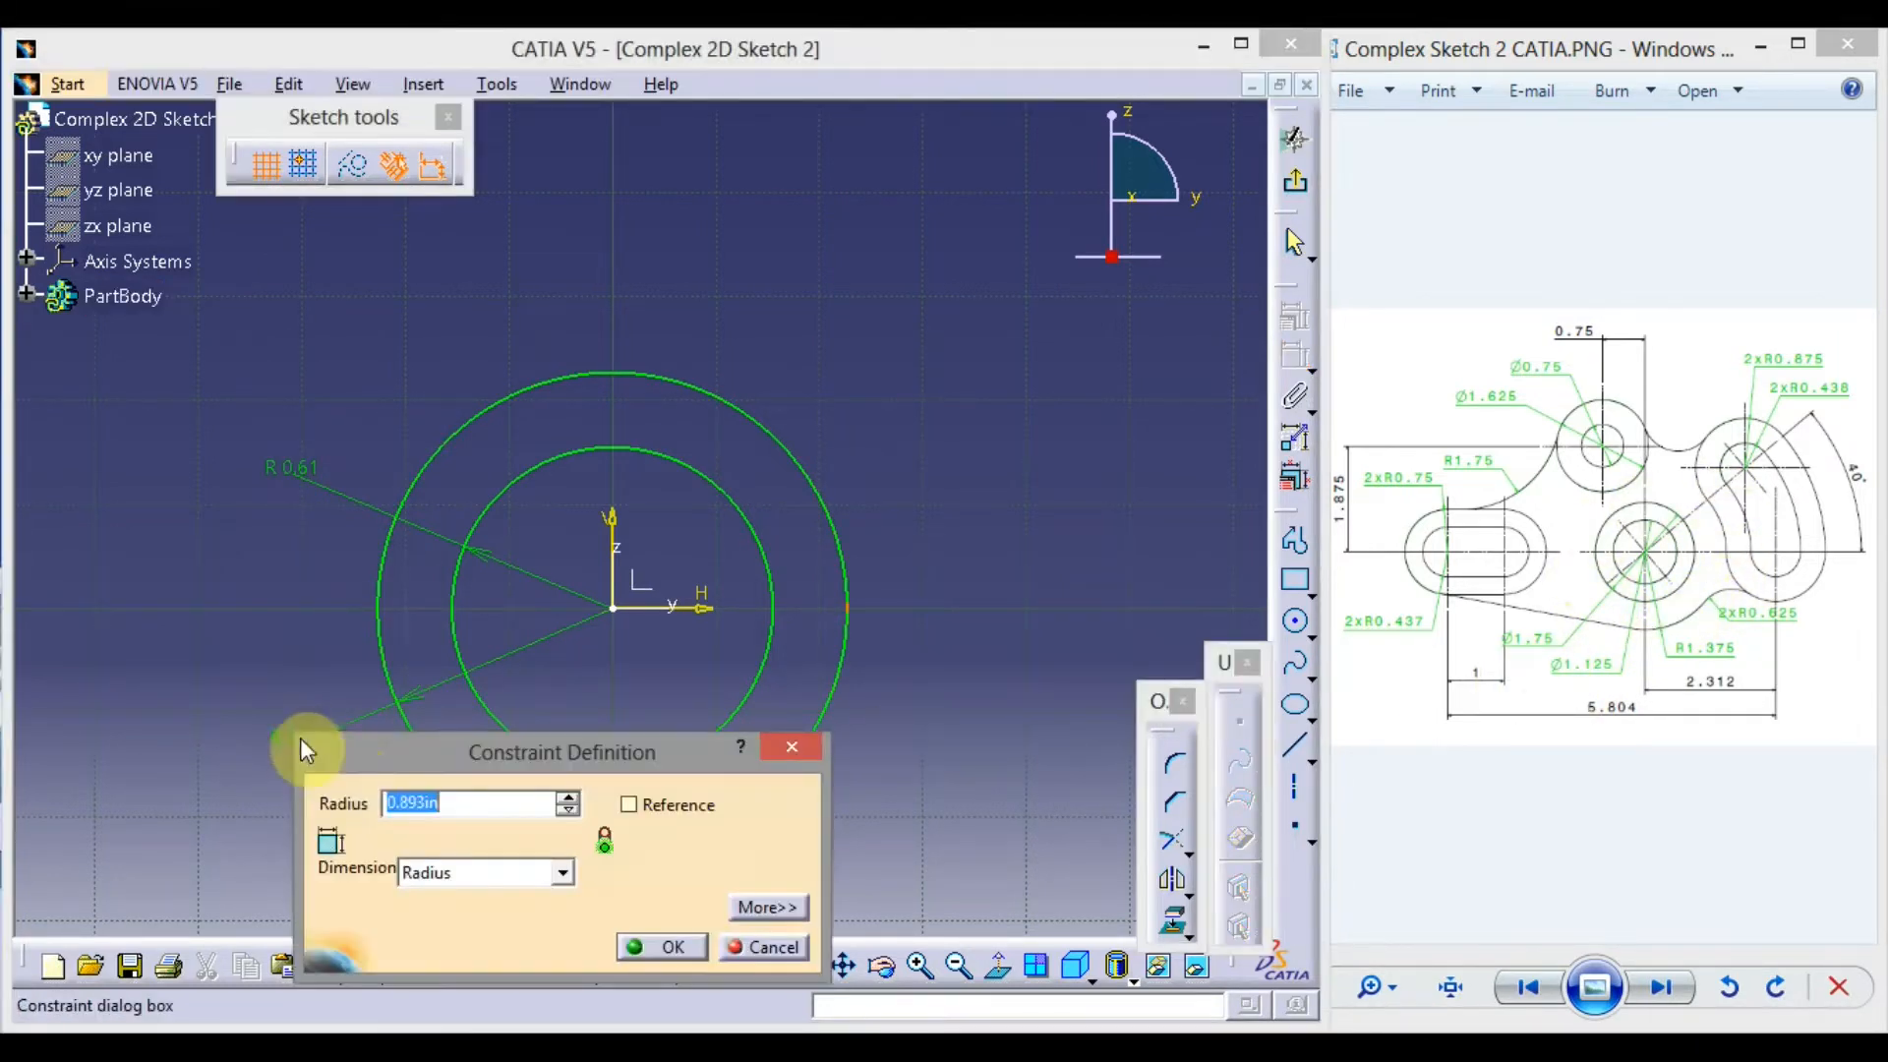
left_click_drag(527, 759, 781, 346)
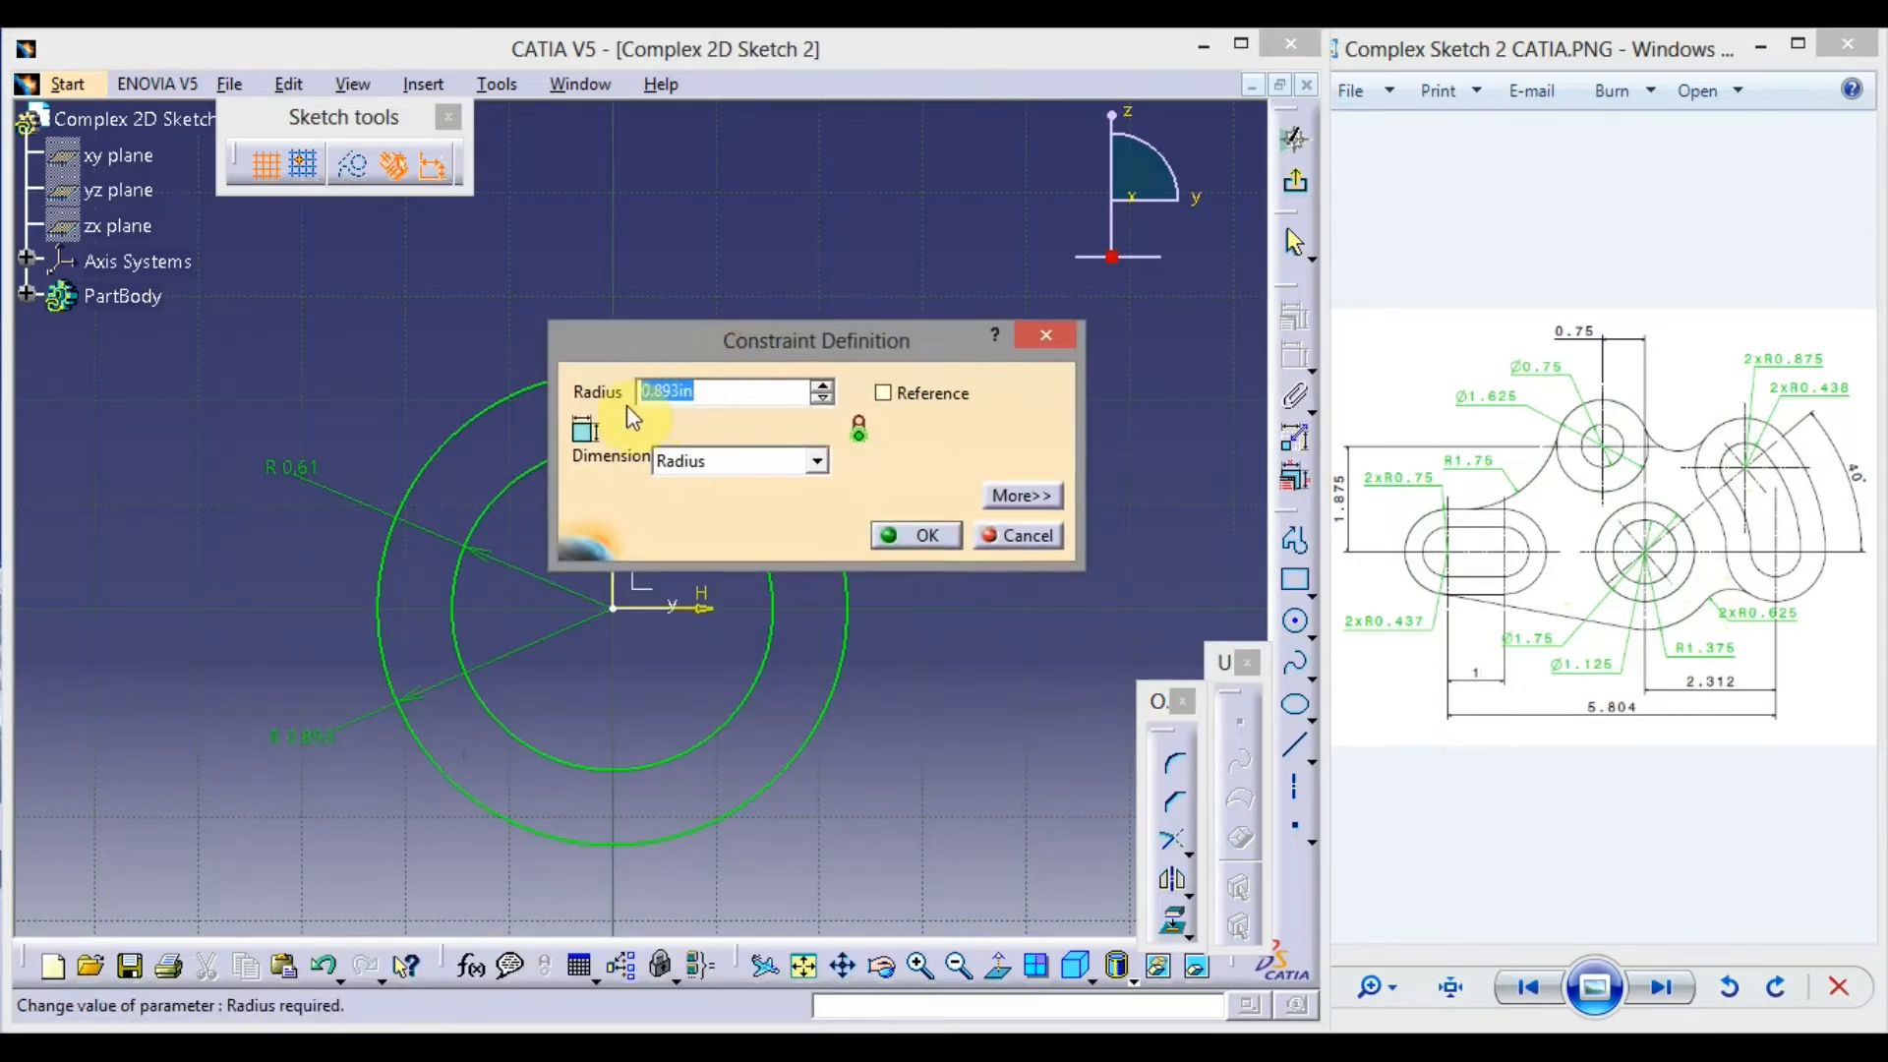
left_click(815, 463)
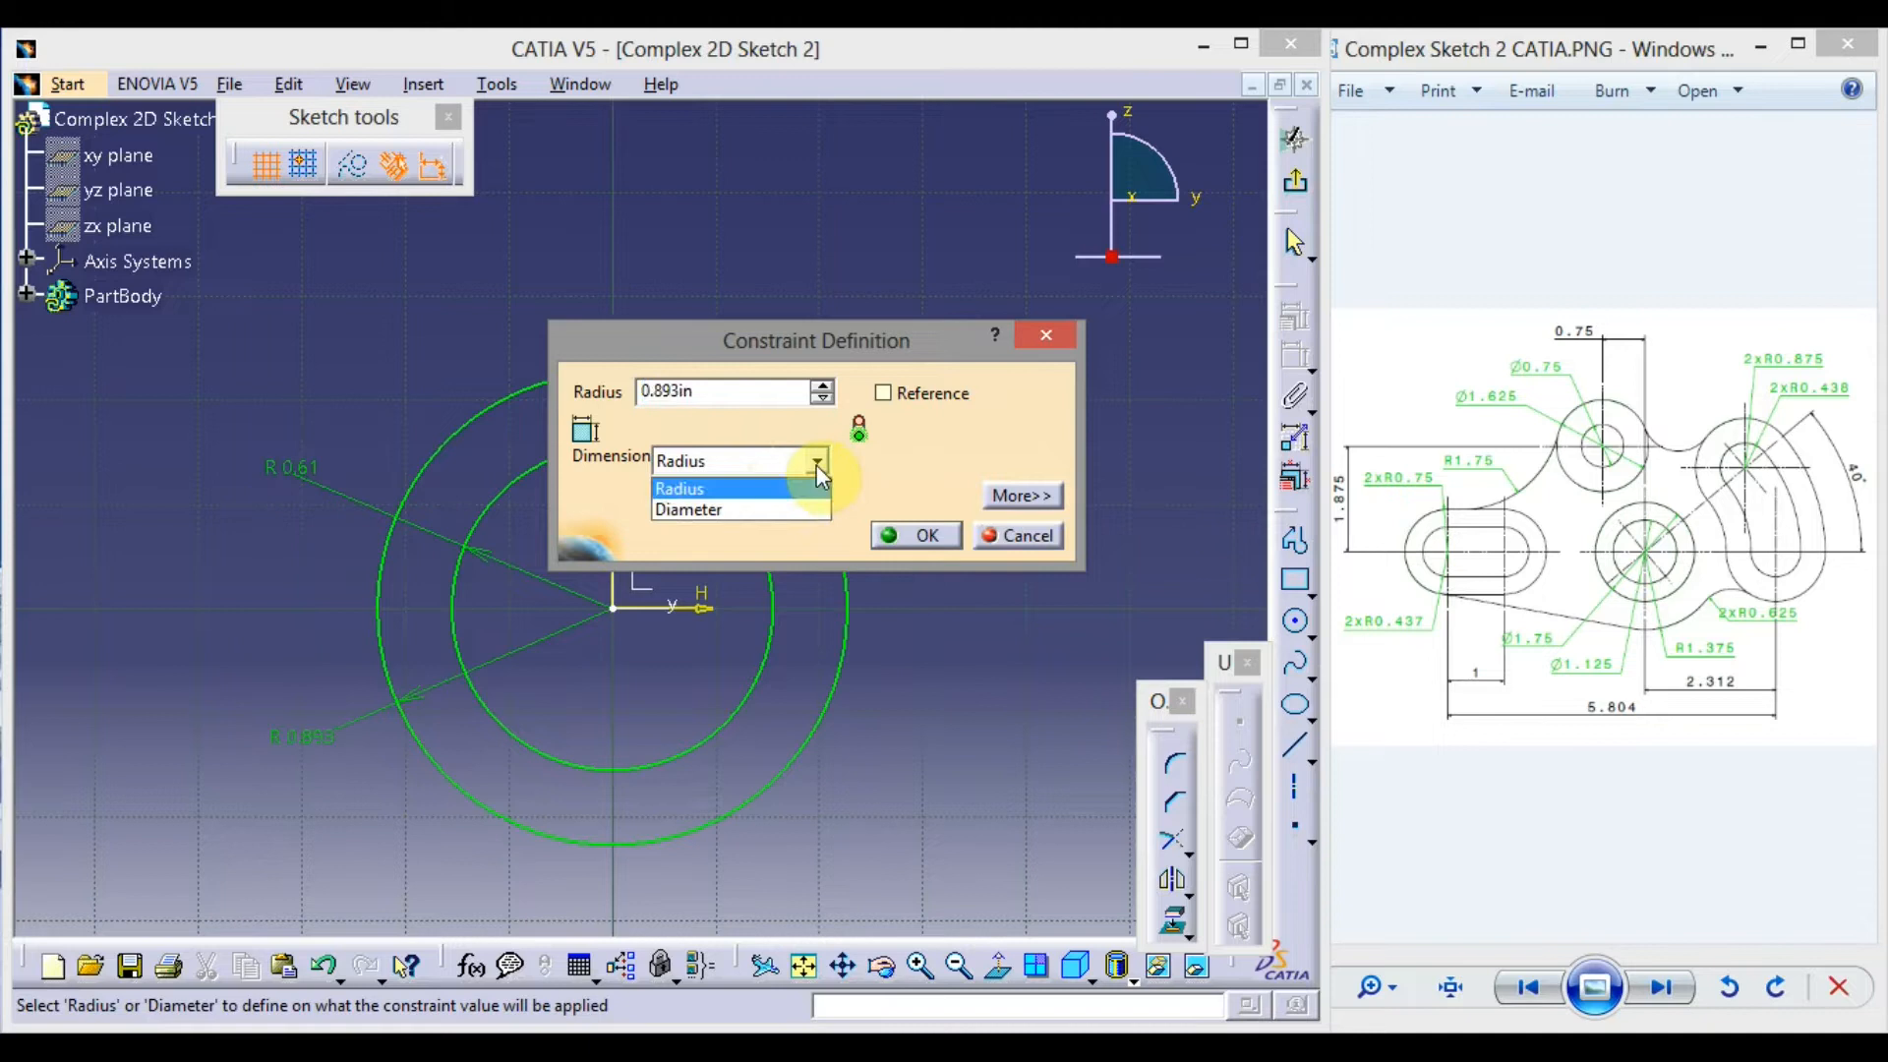
left_click(724, 511)
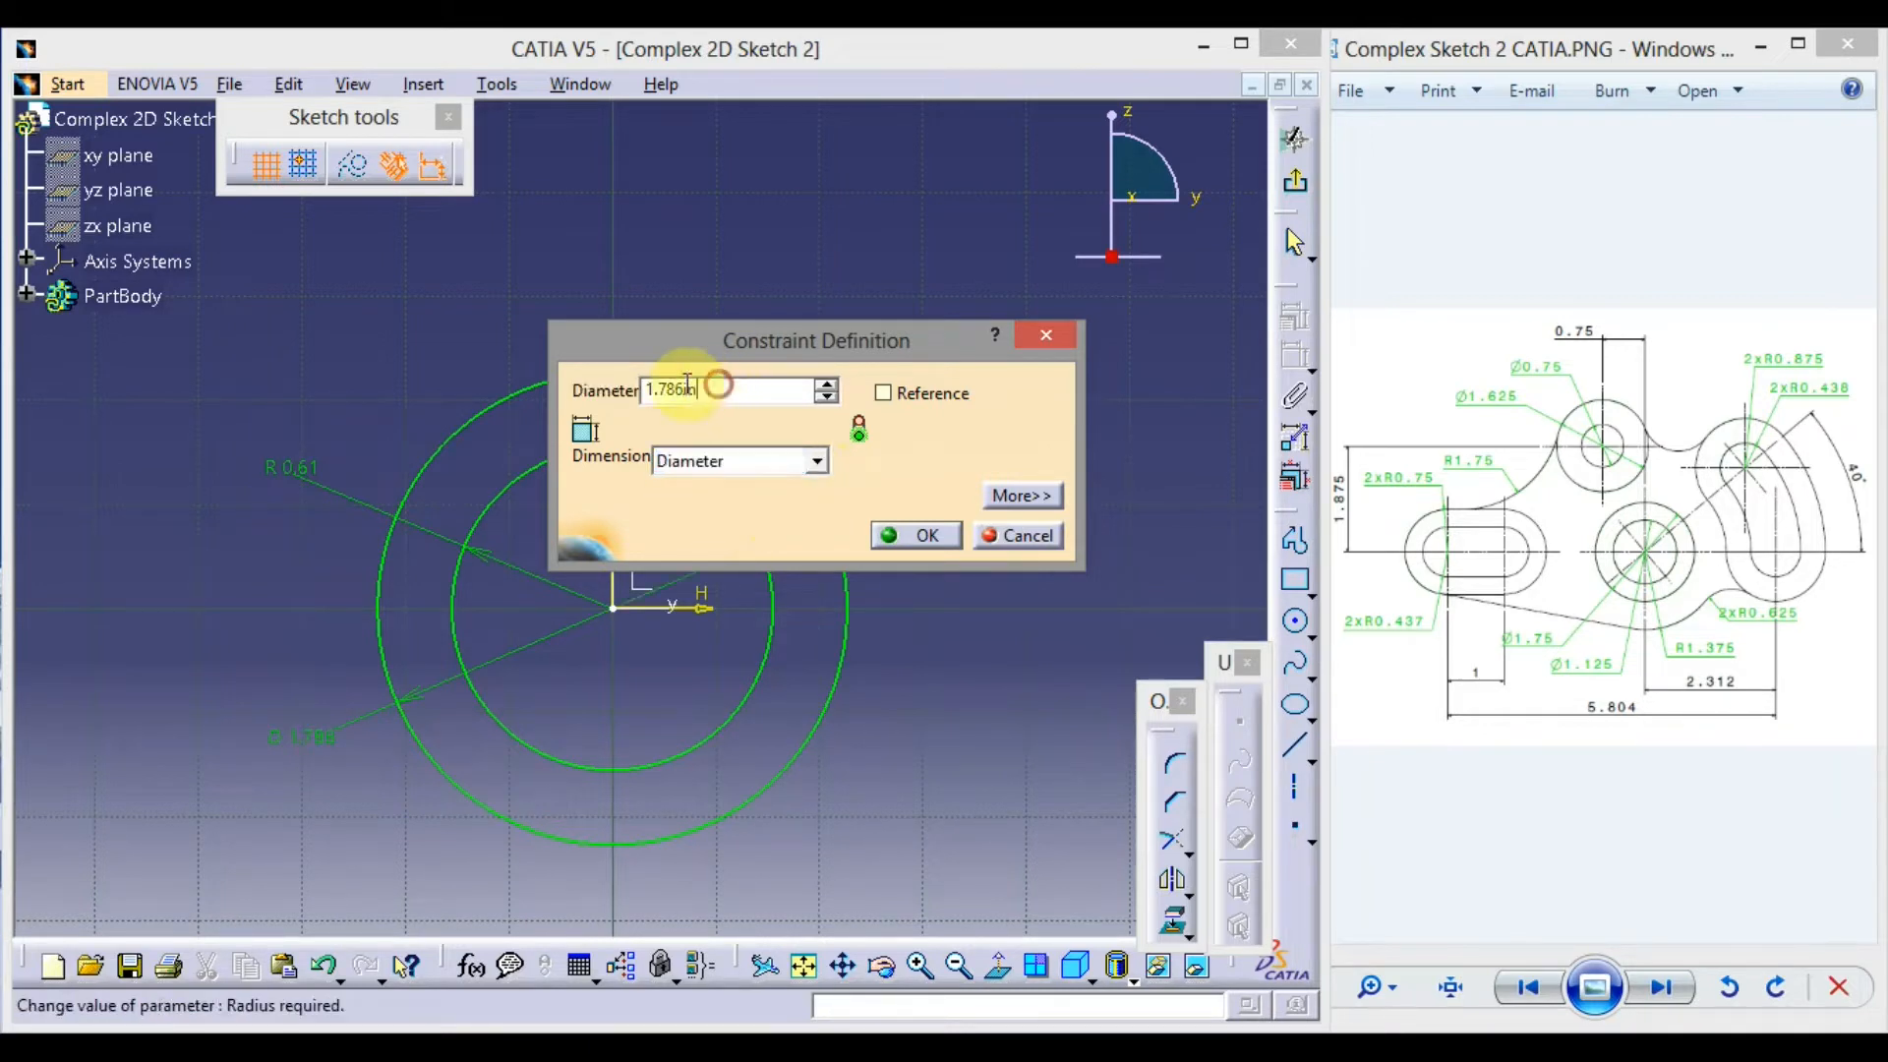
left_click_drag(716, 384, 649, 387)
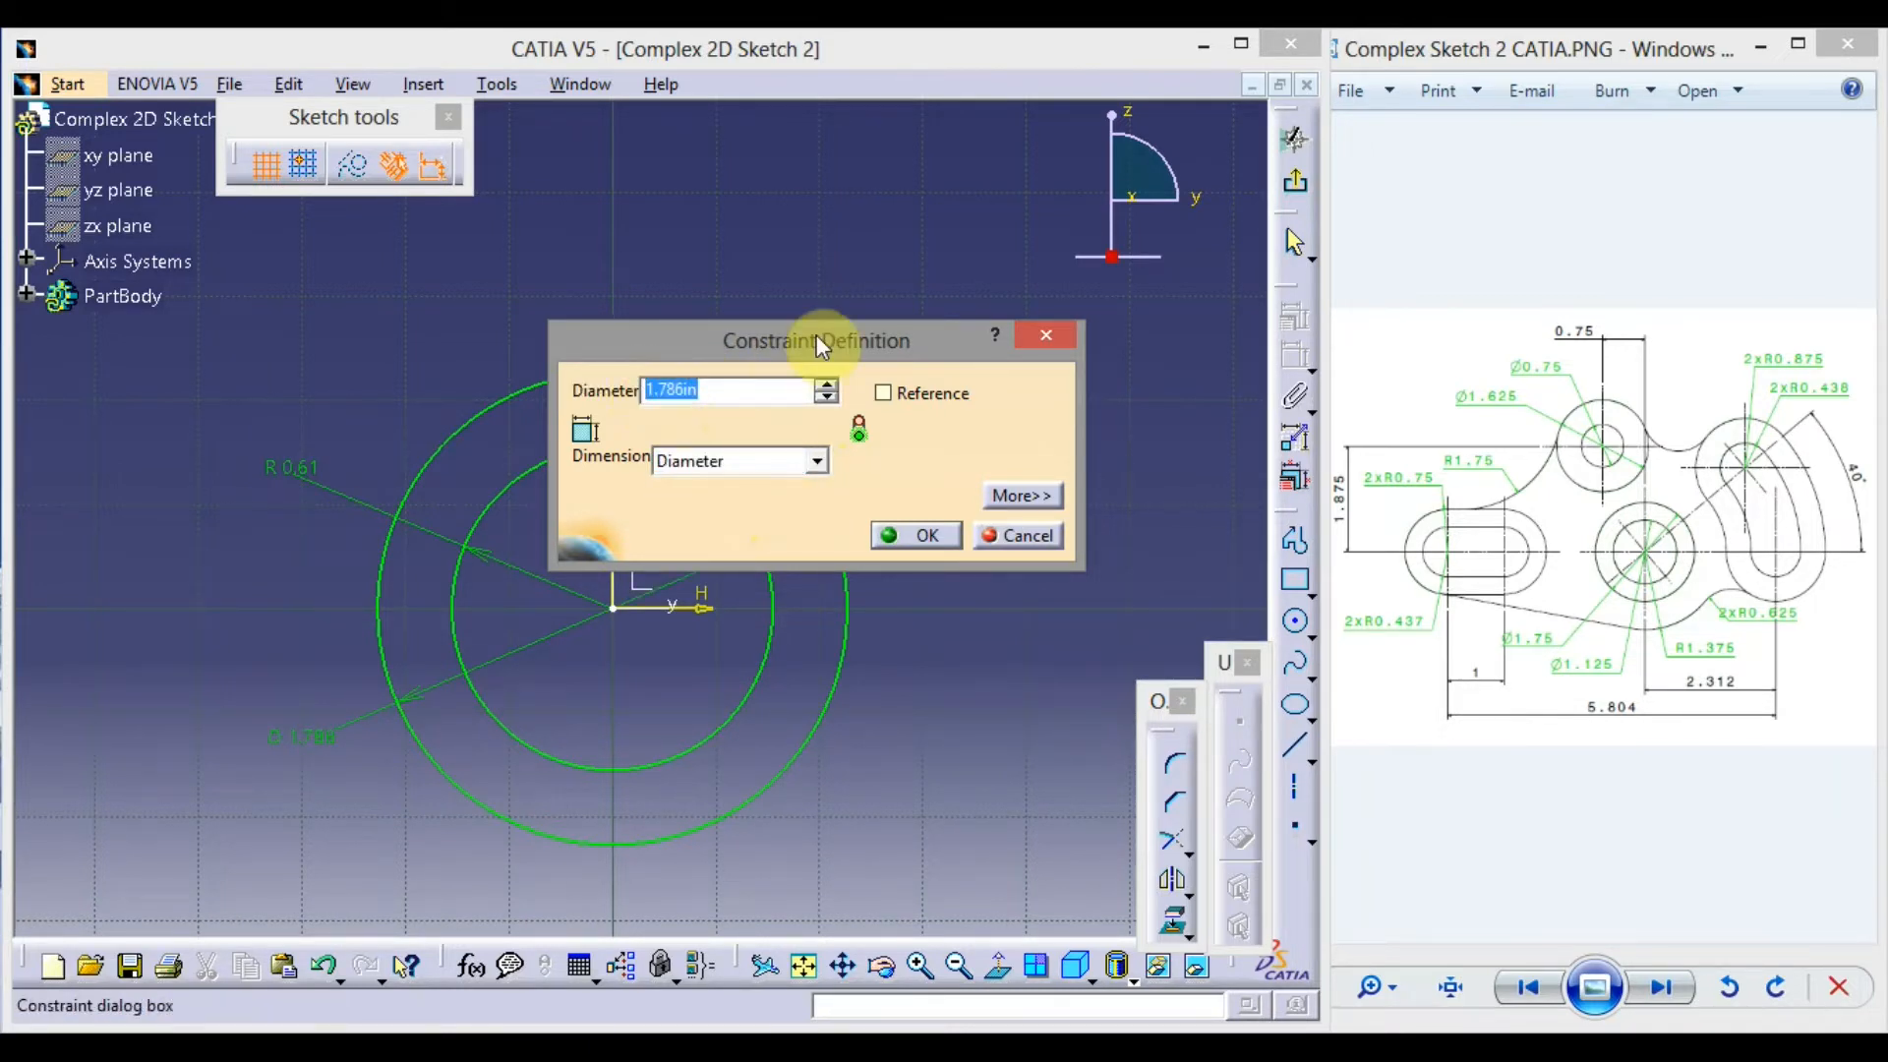
type("1.75")
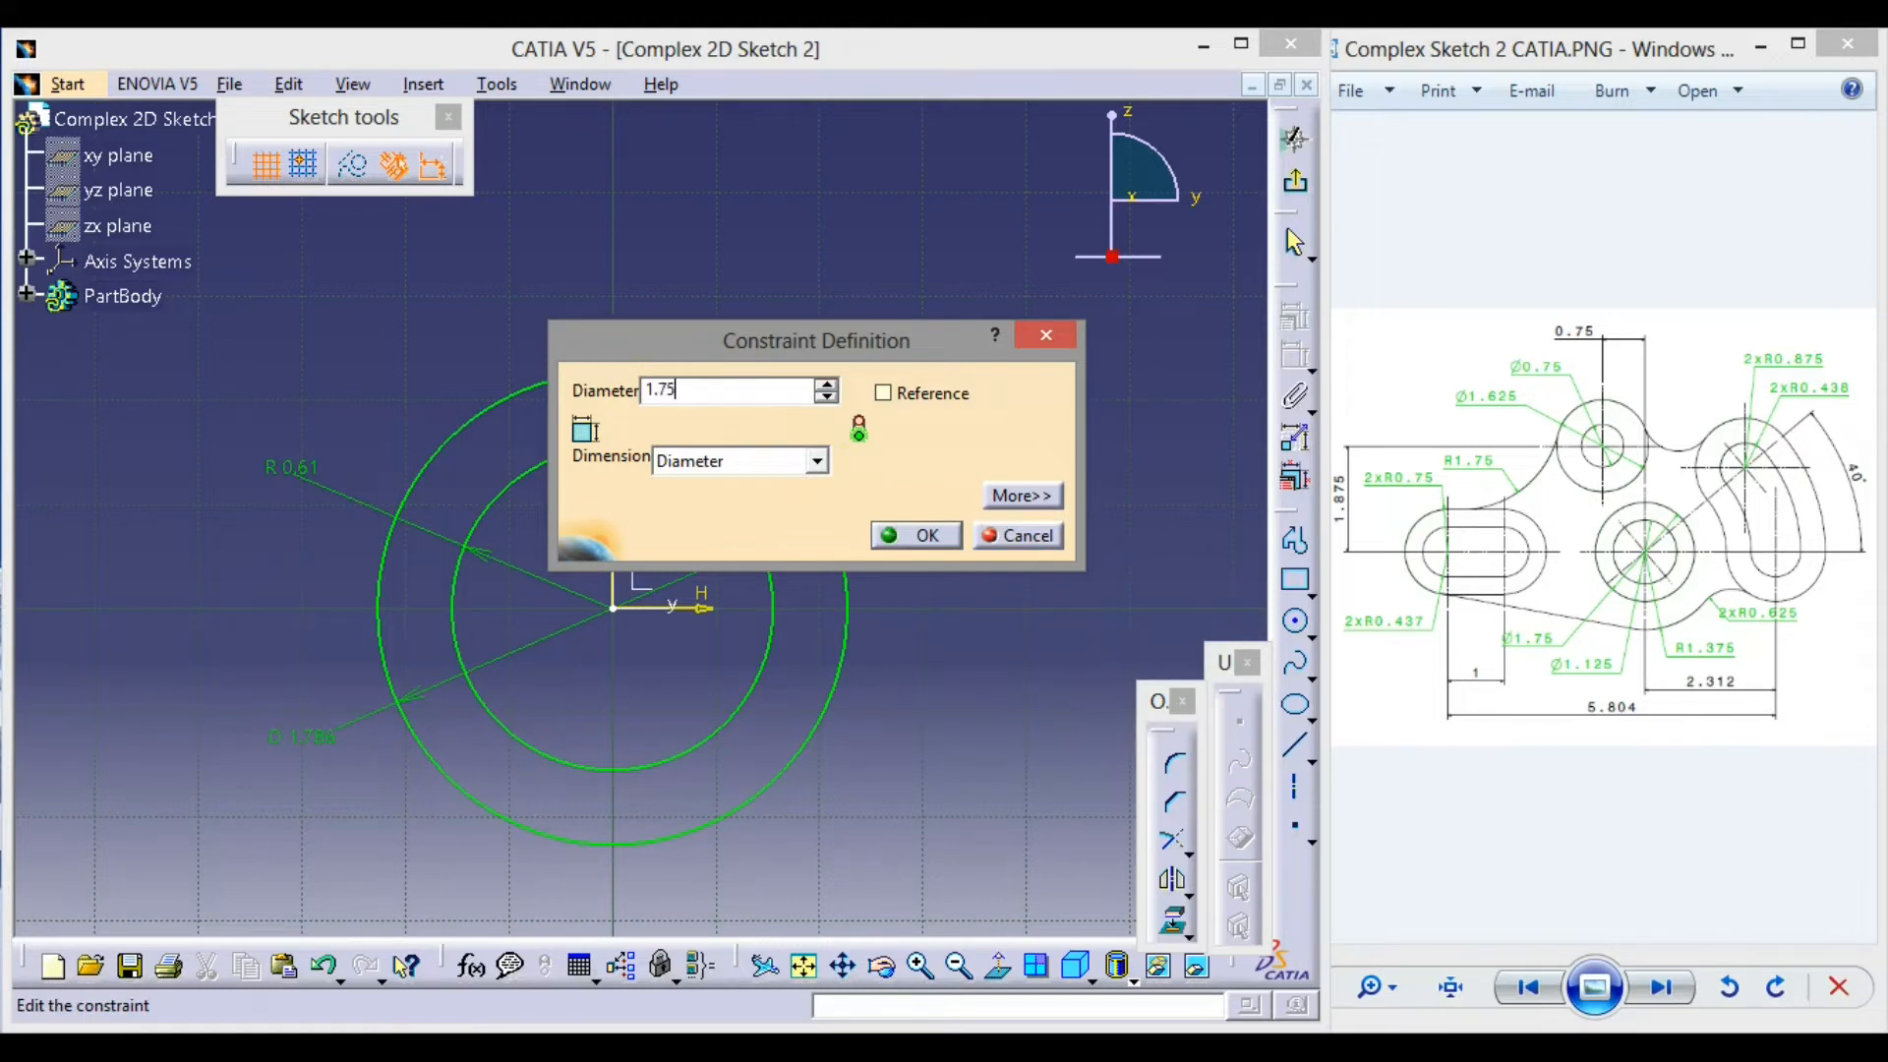
left_click(924, 531)
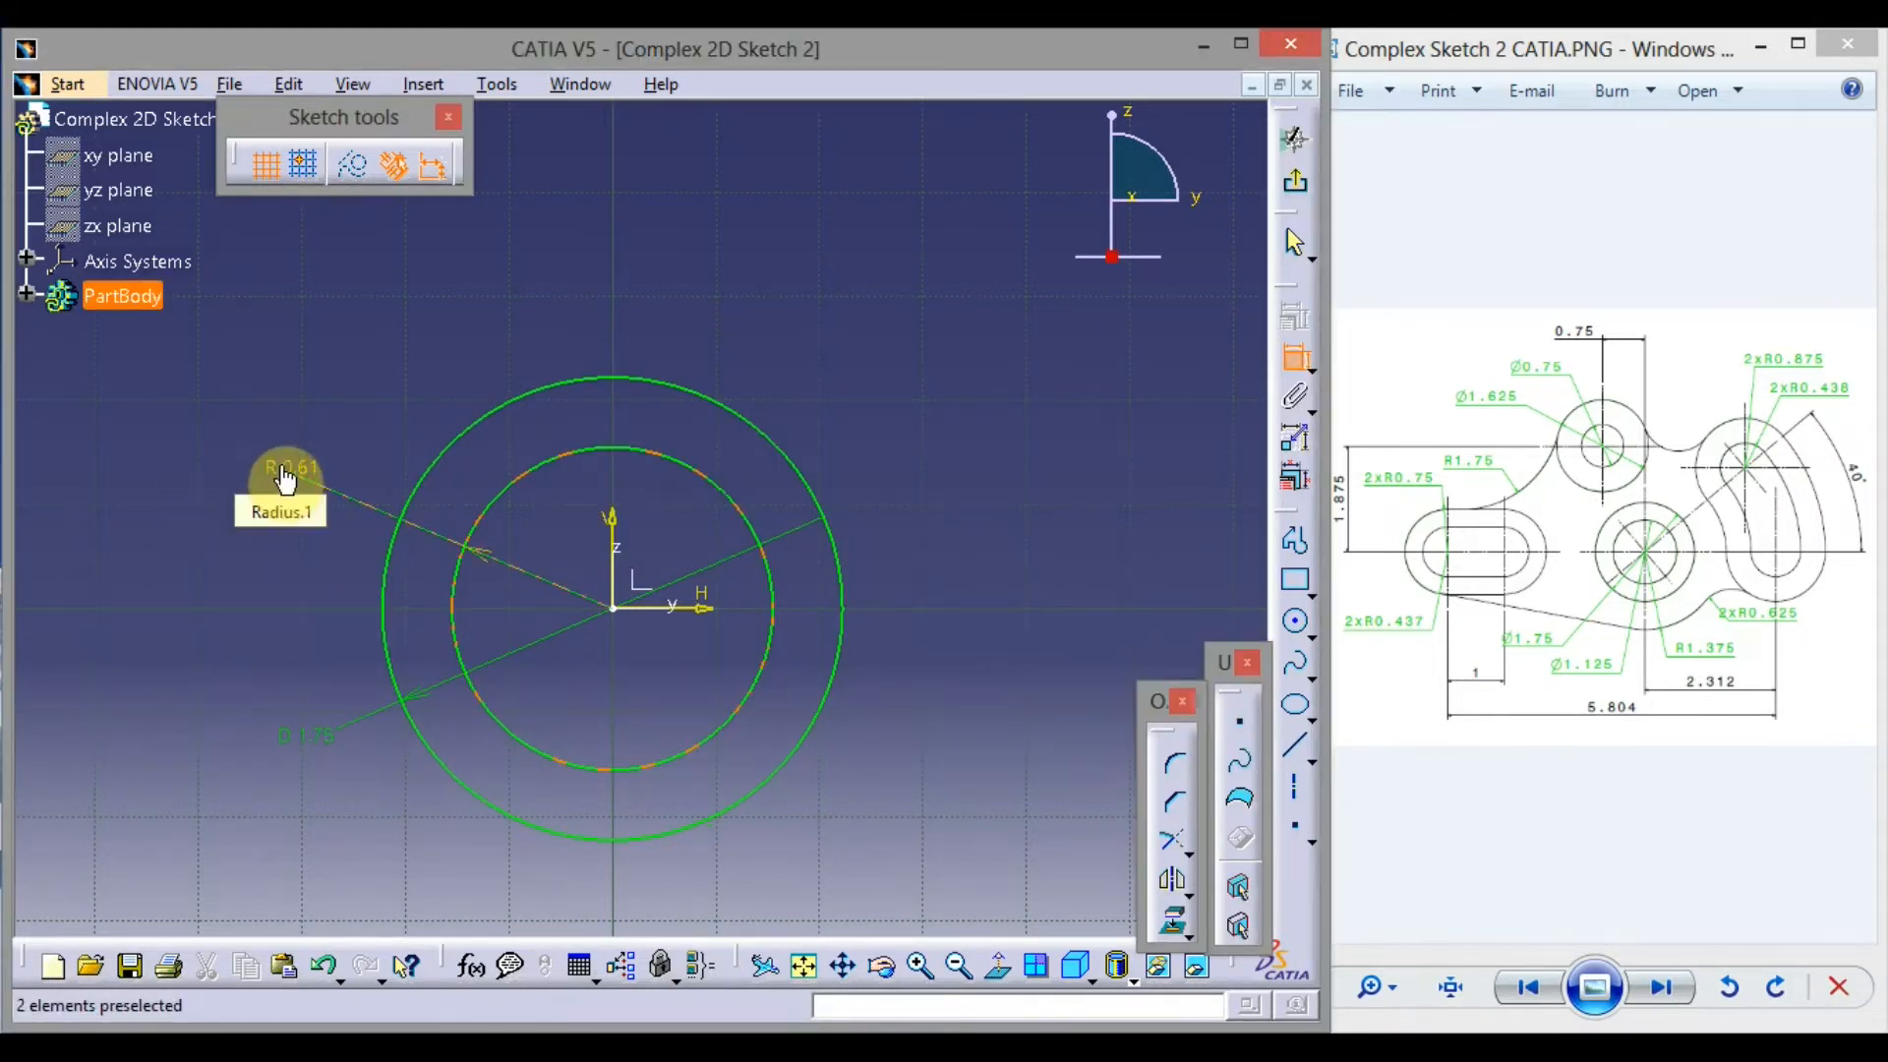
Switch the inner concentric circle's constraint to Diameter and set it to 1.125 in
double_click(286, 476)
left_click_drag(433, 487, 766, 306)
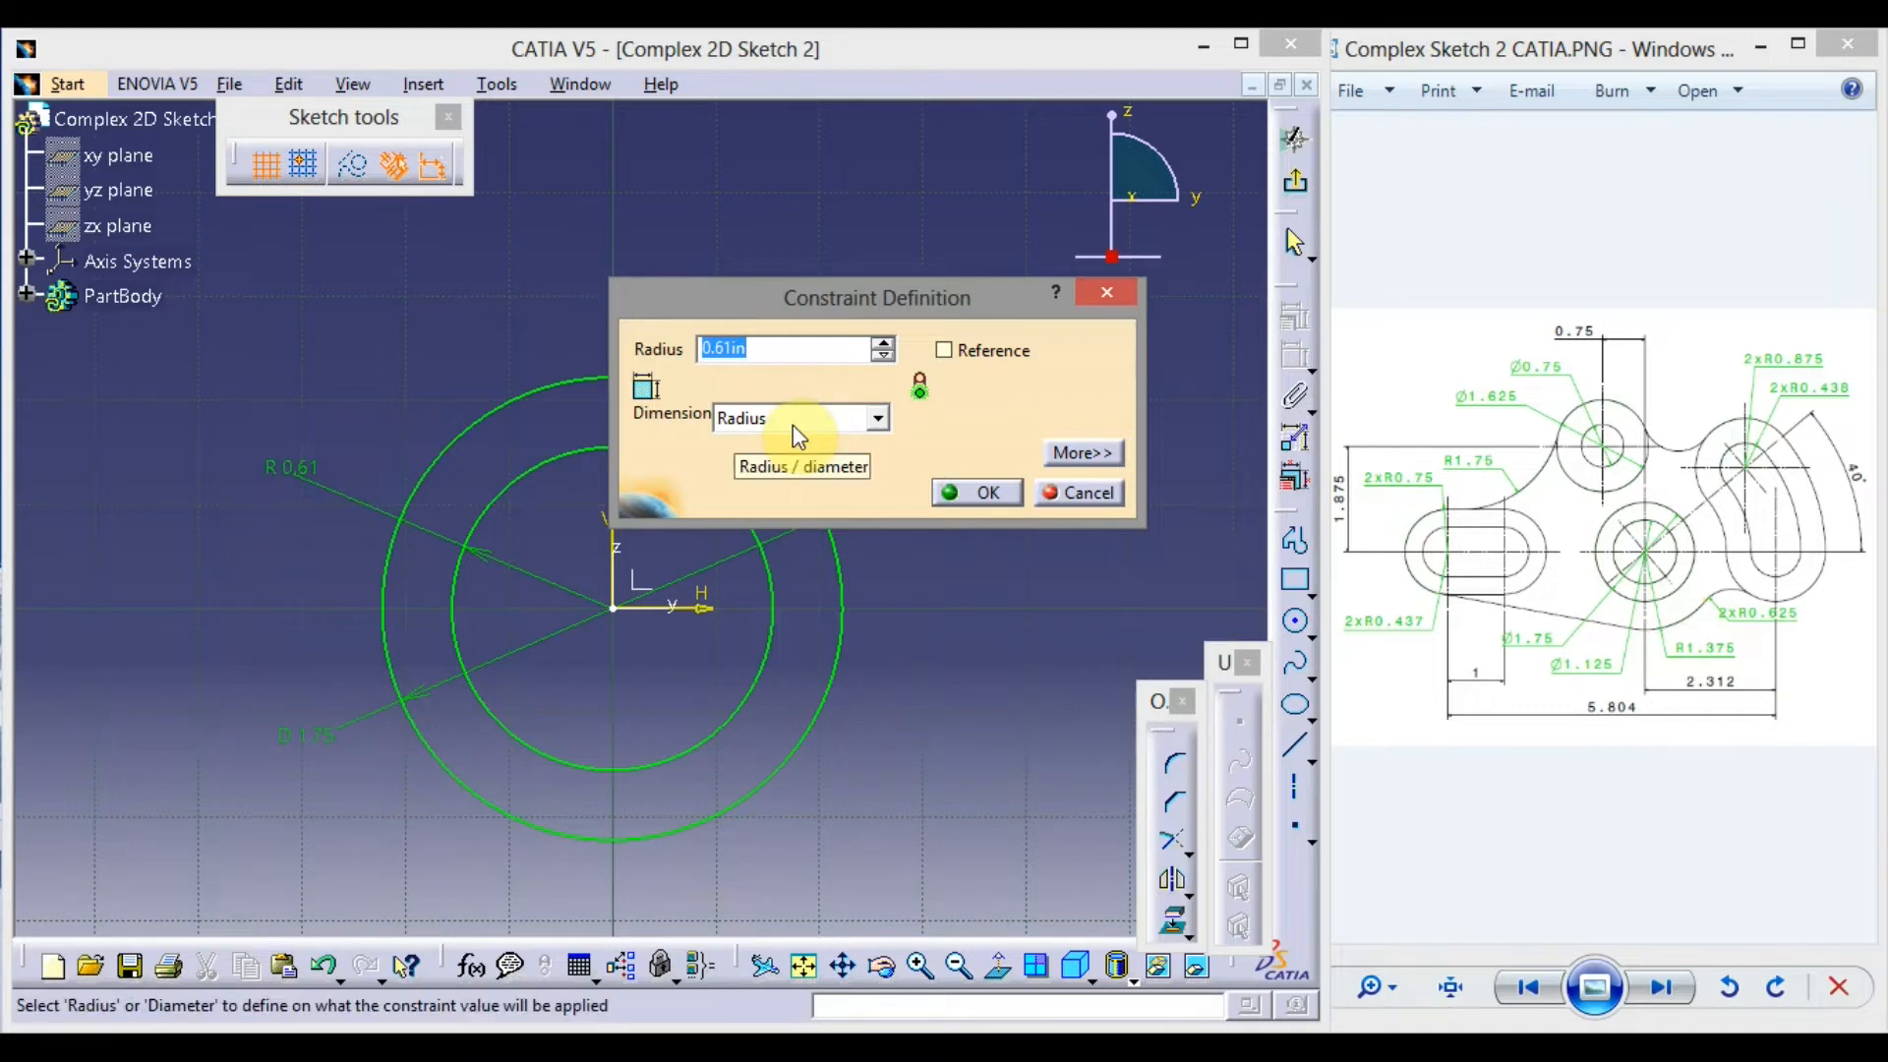
left_click(876, 418)
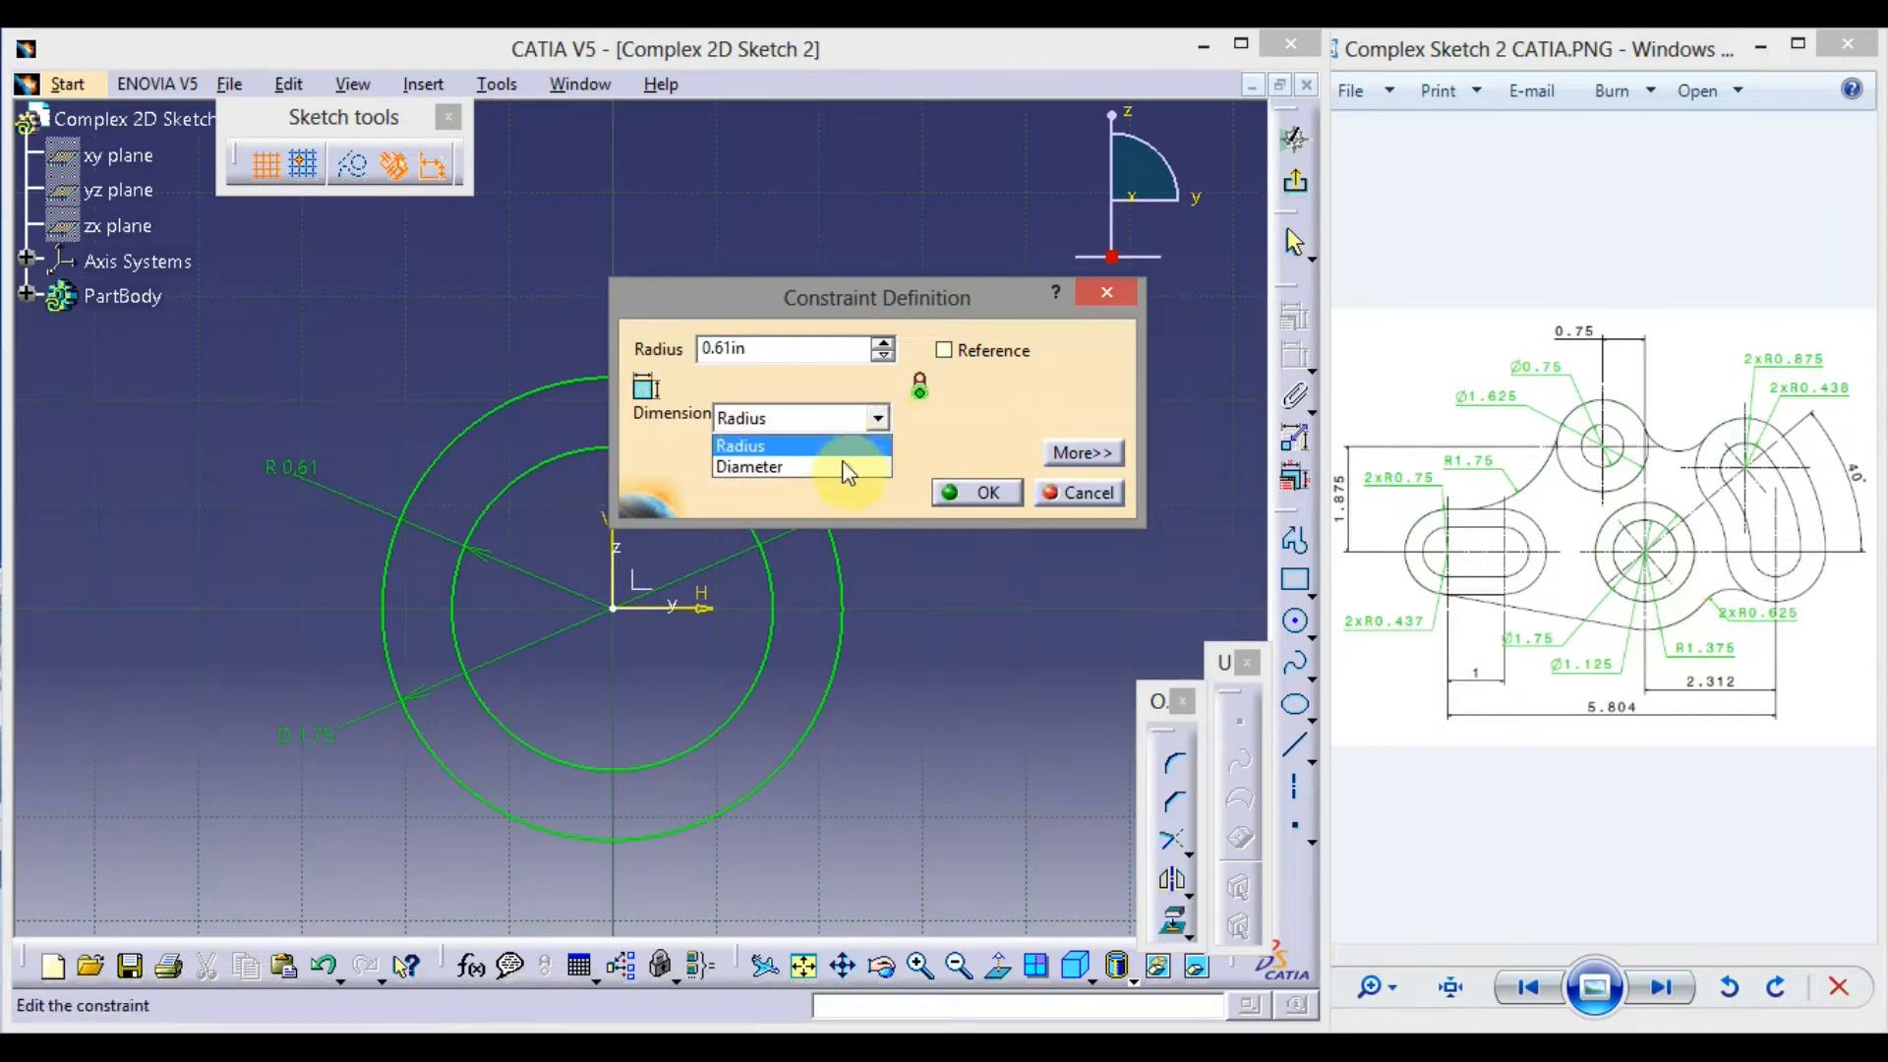
left_click(840, 463)
left_click_drag(777, 349, 708, 351)
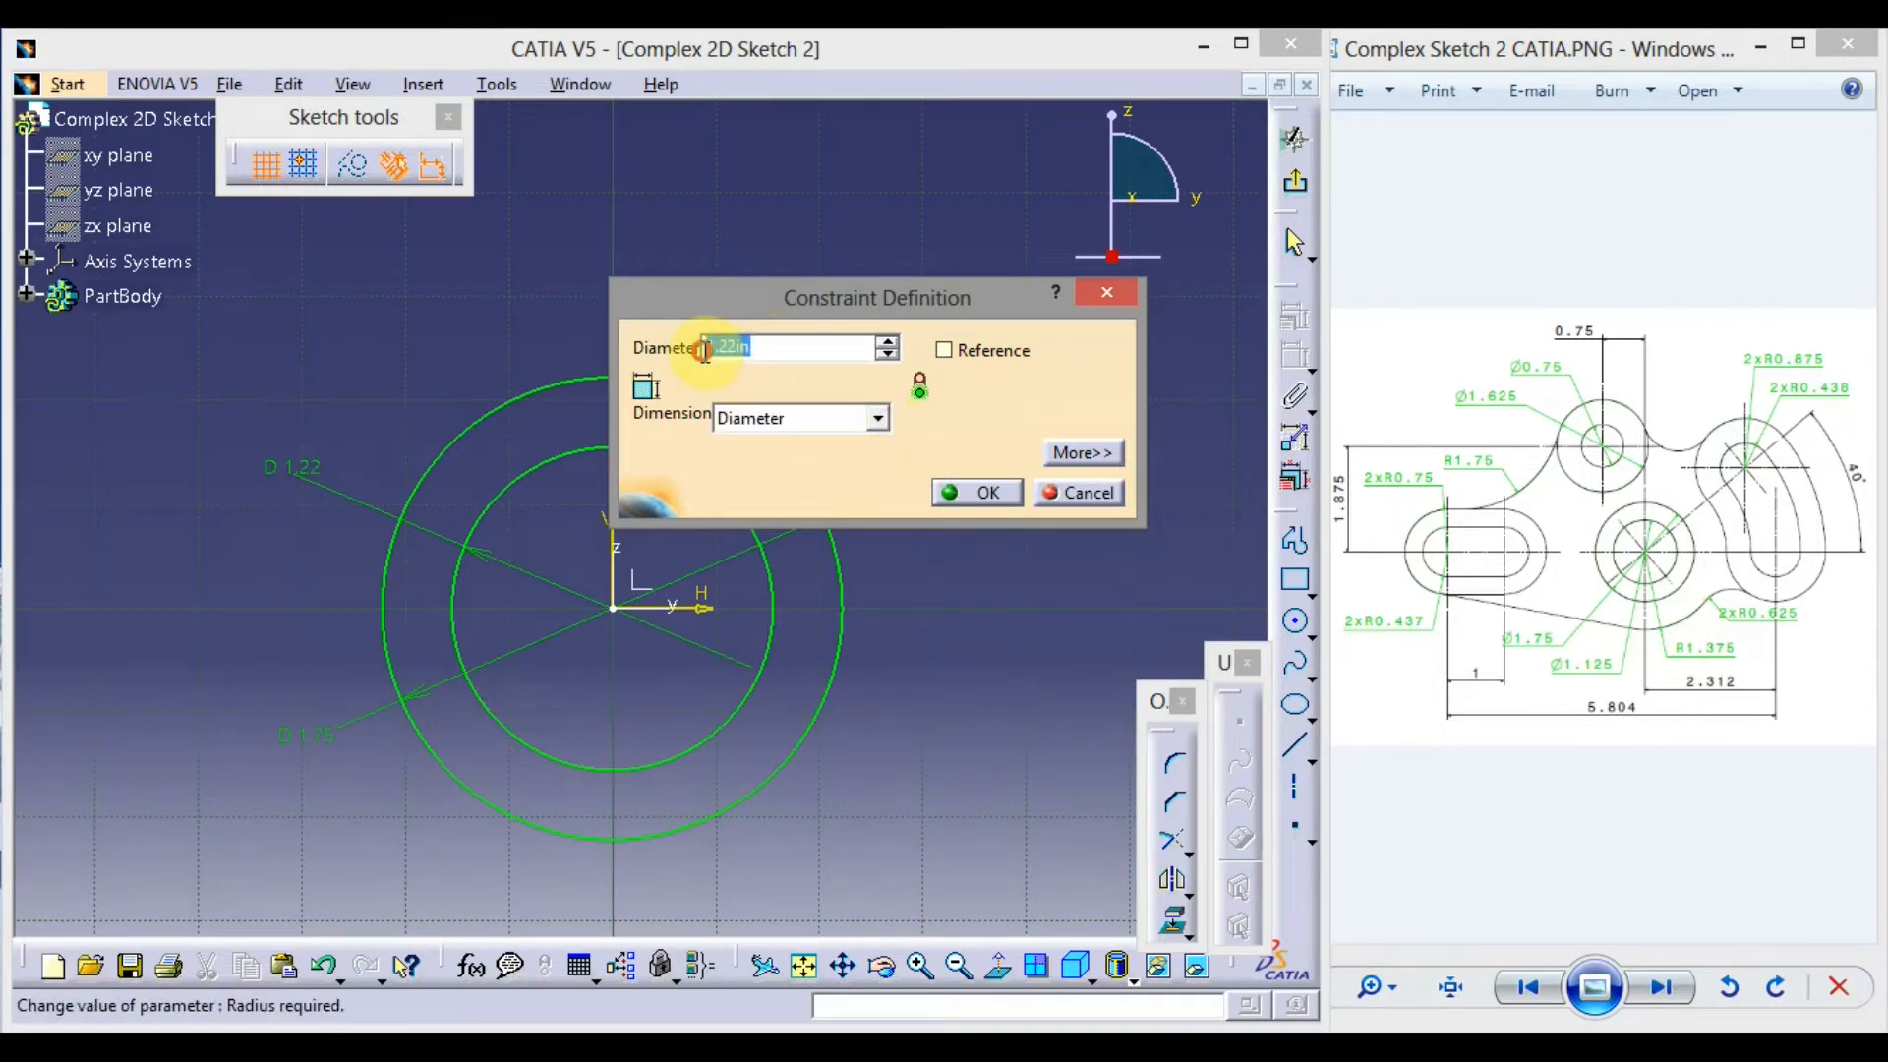
type("125")
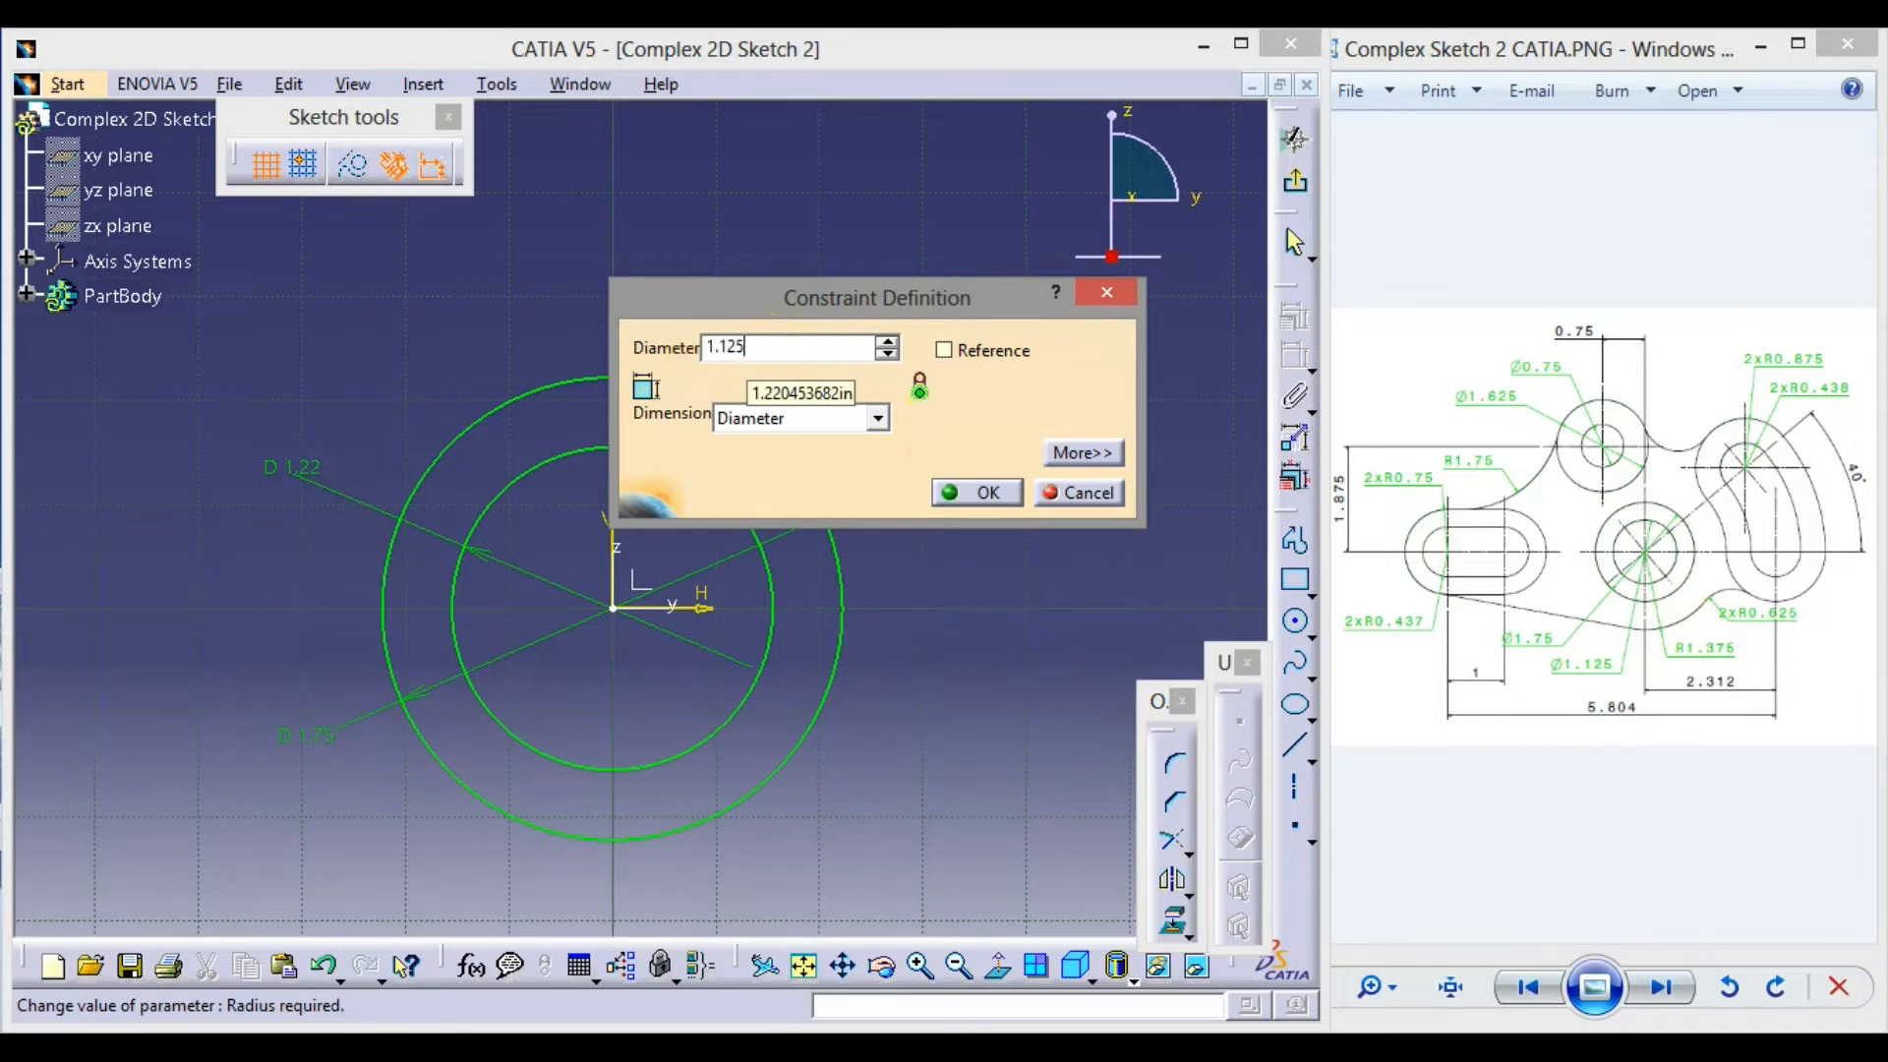
type(".125")
key("Return")
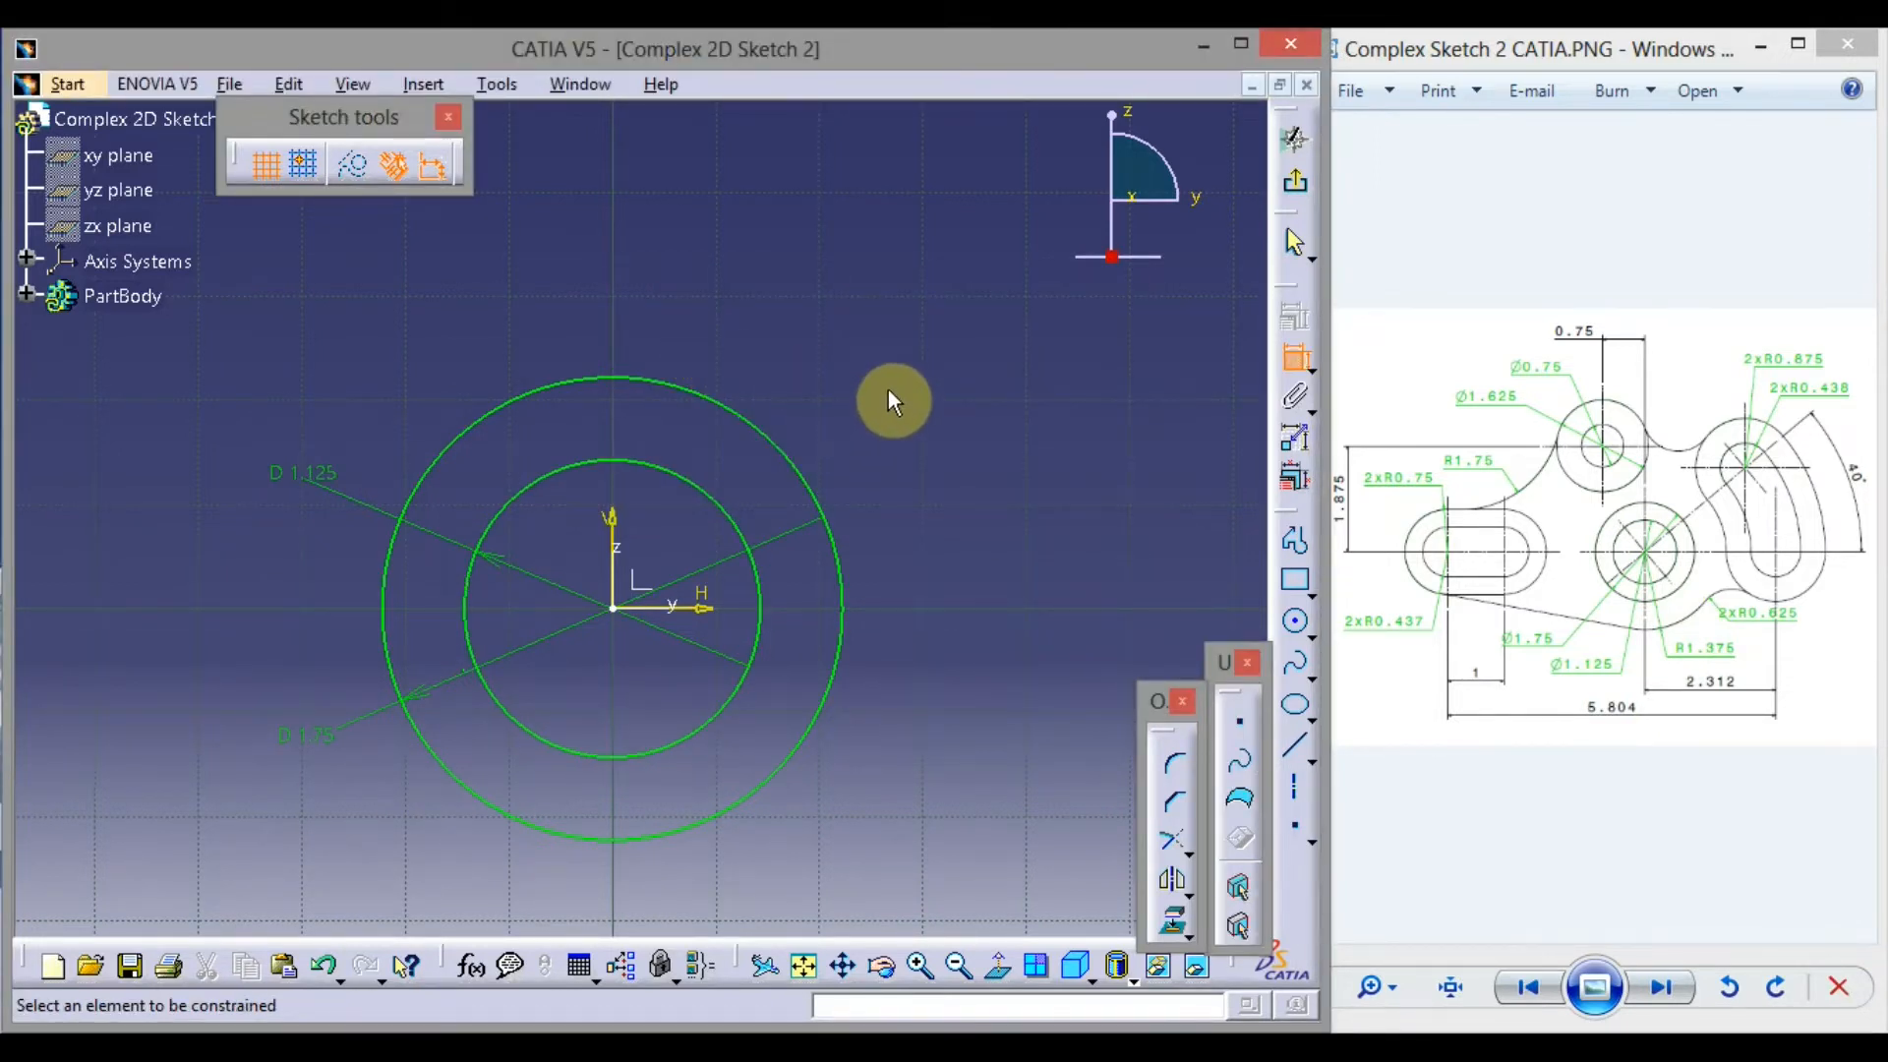
middle_click_drag(888, 390, 902, 465)
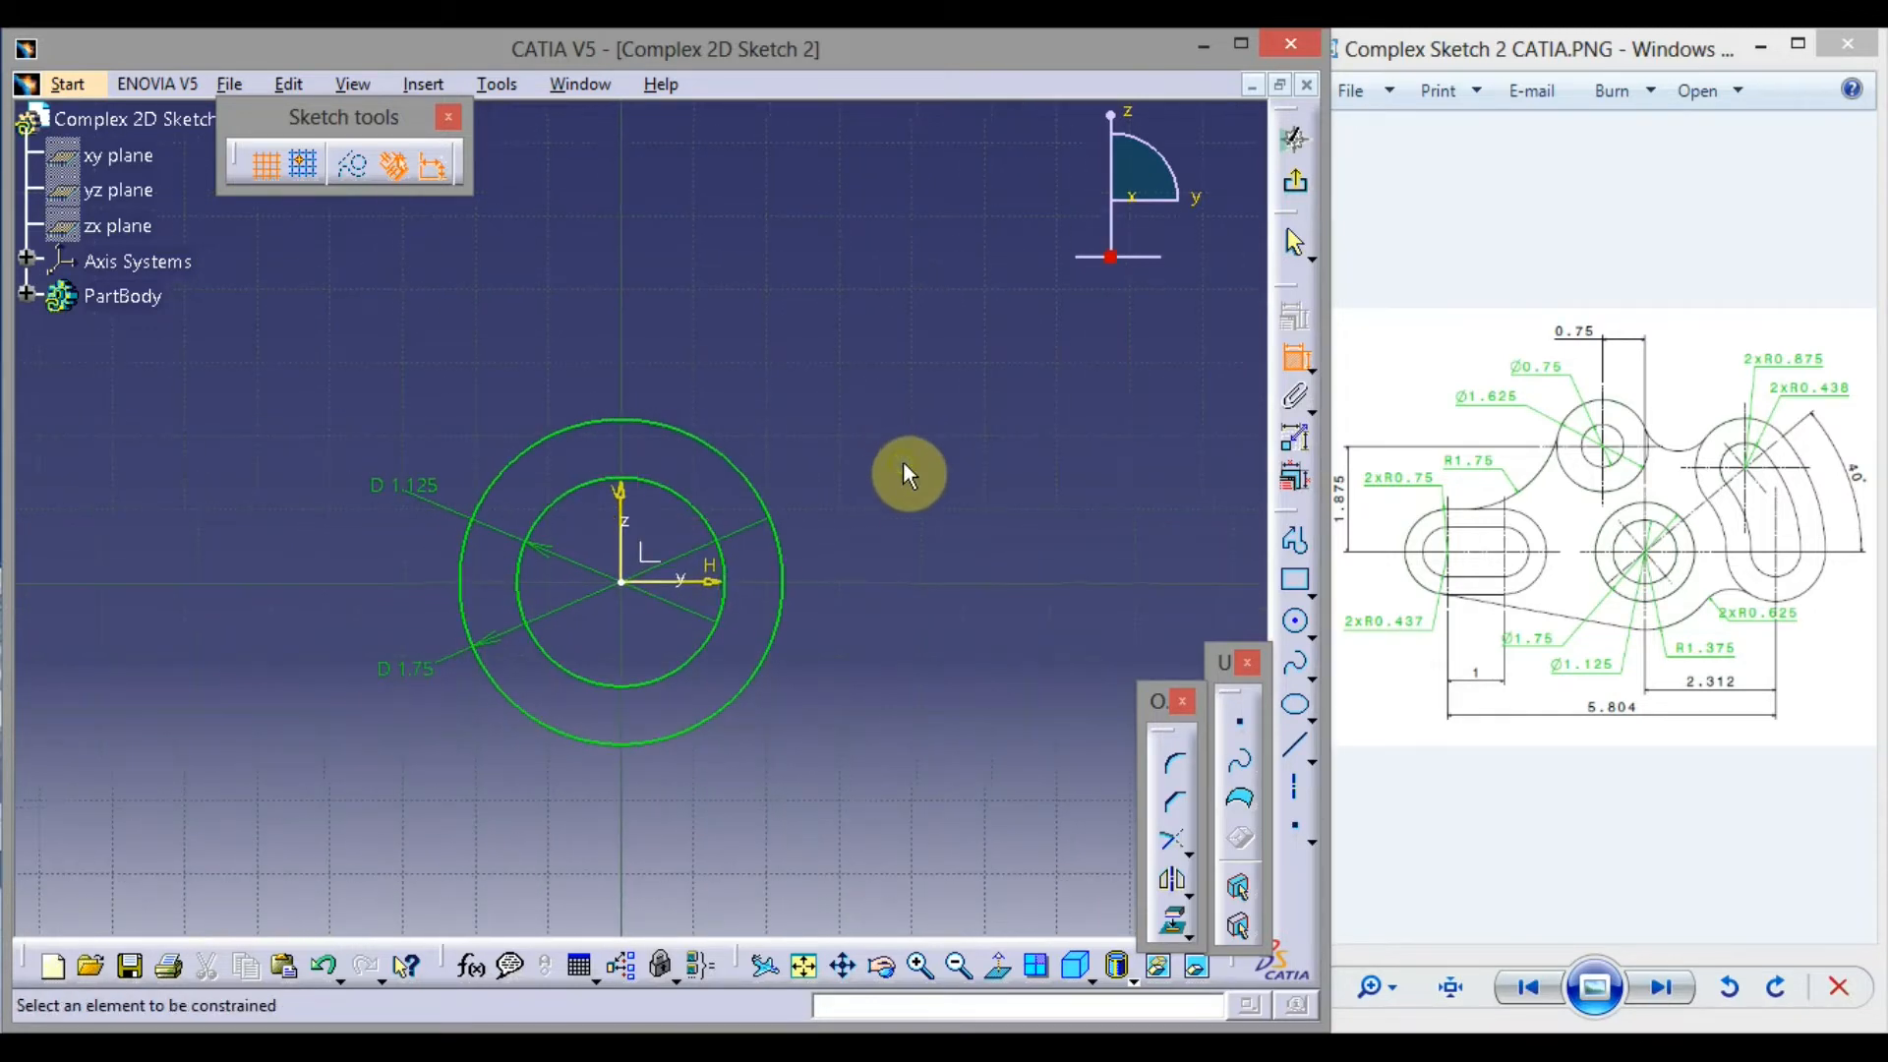
left_click(1295, 359)
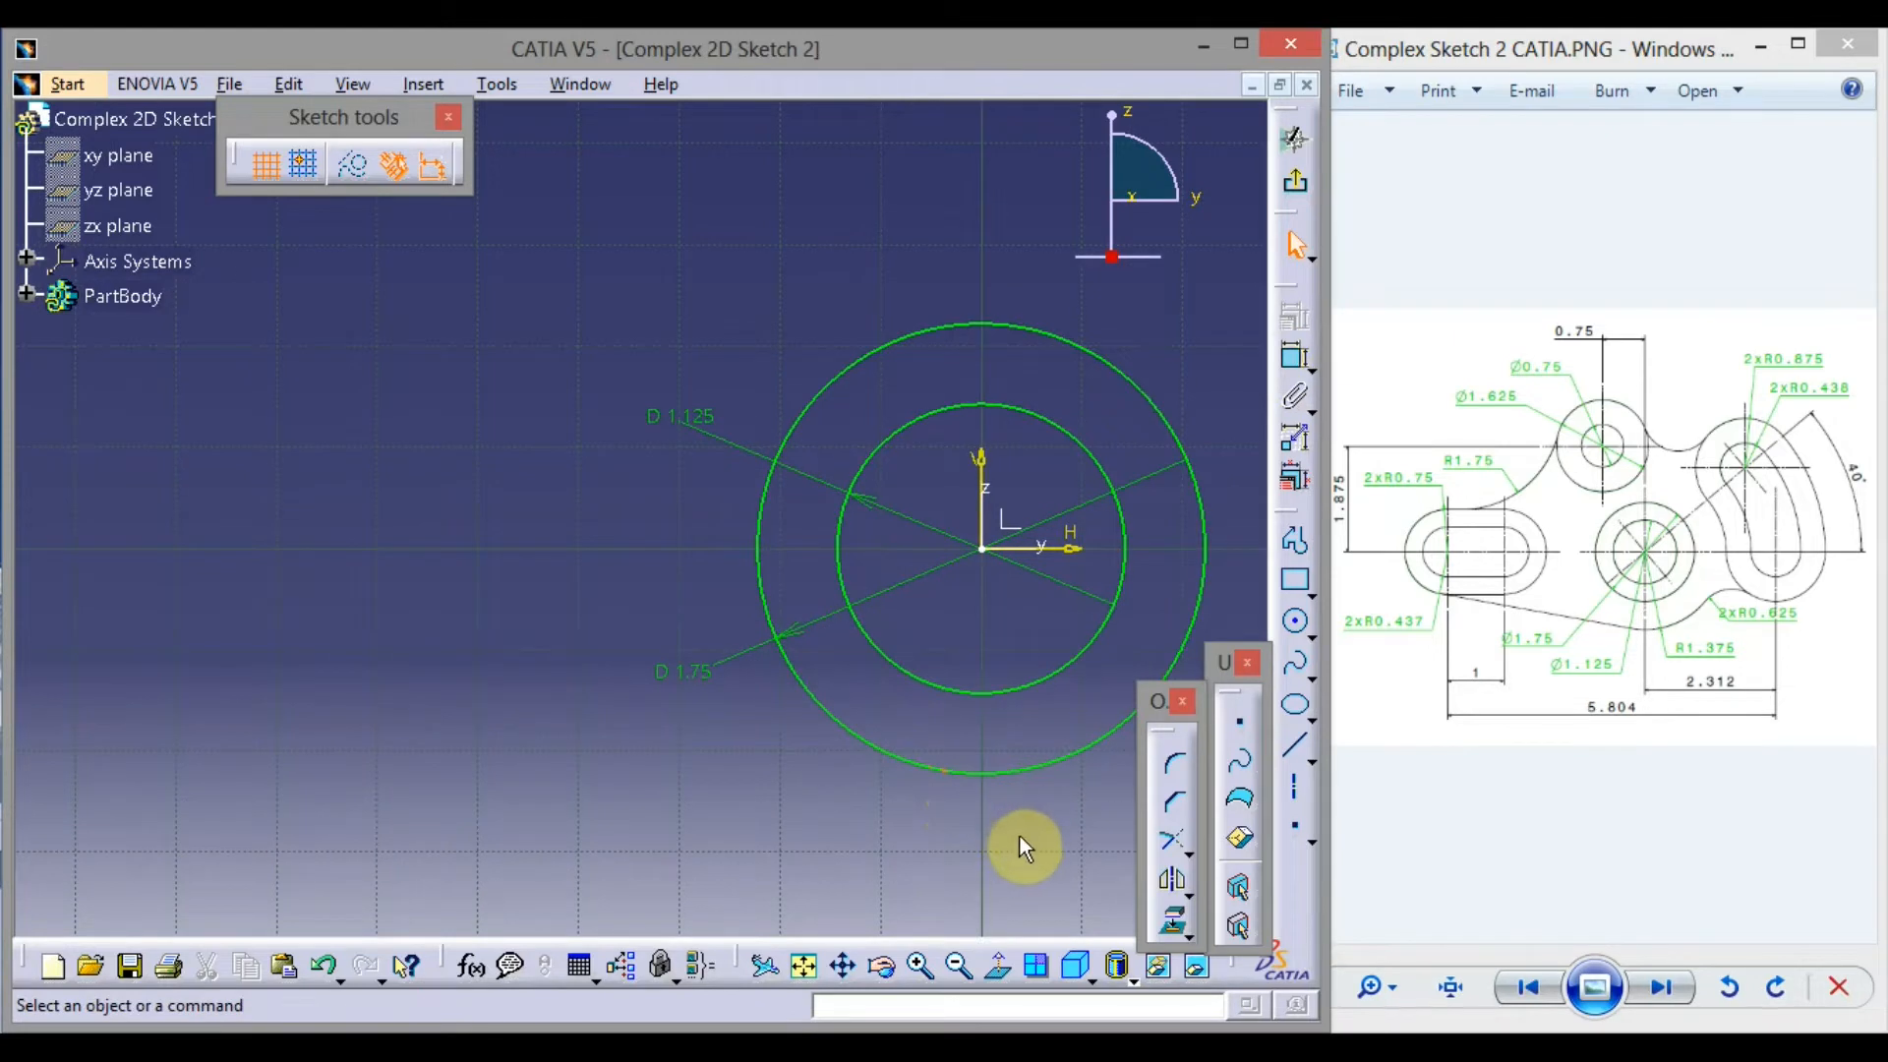
Draw a horizontal elongated hole on the horizontal axis, left of the circles, with centers about 0.68 in apart and radius about 0.26 in
left_click(1312, 593)
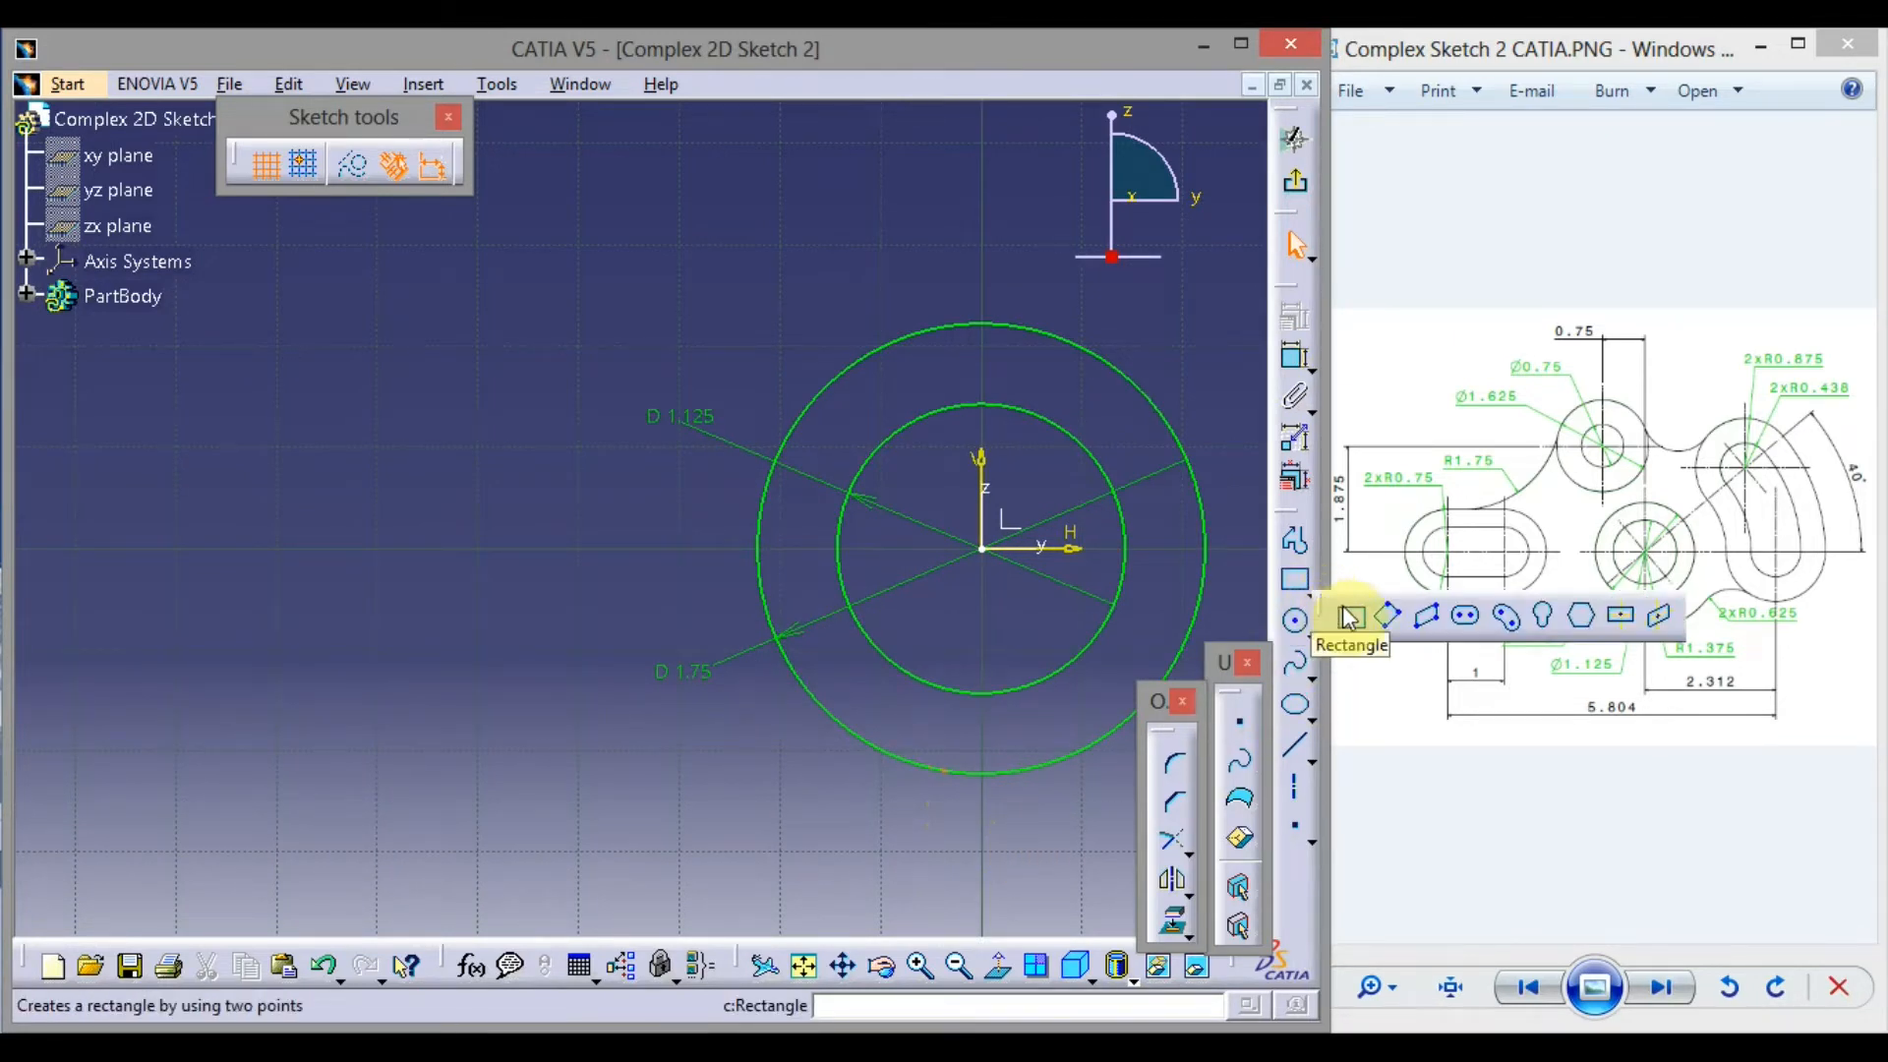
left_click(1467, 617)
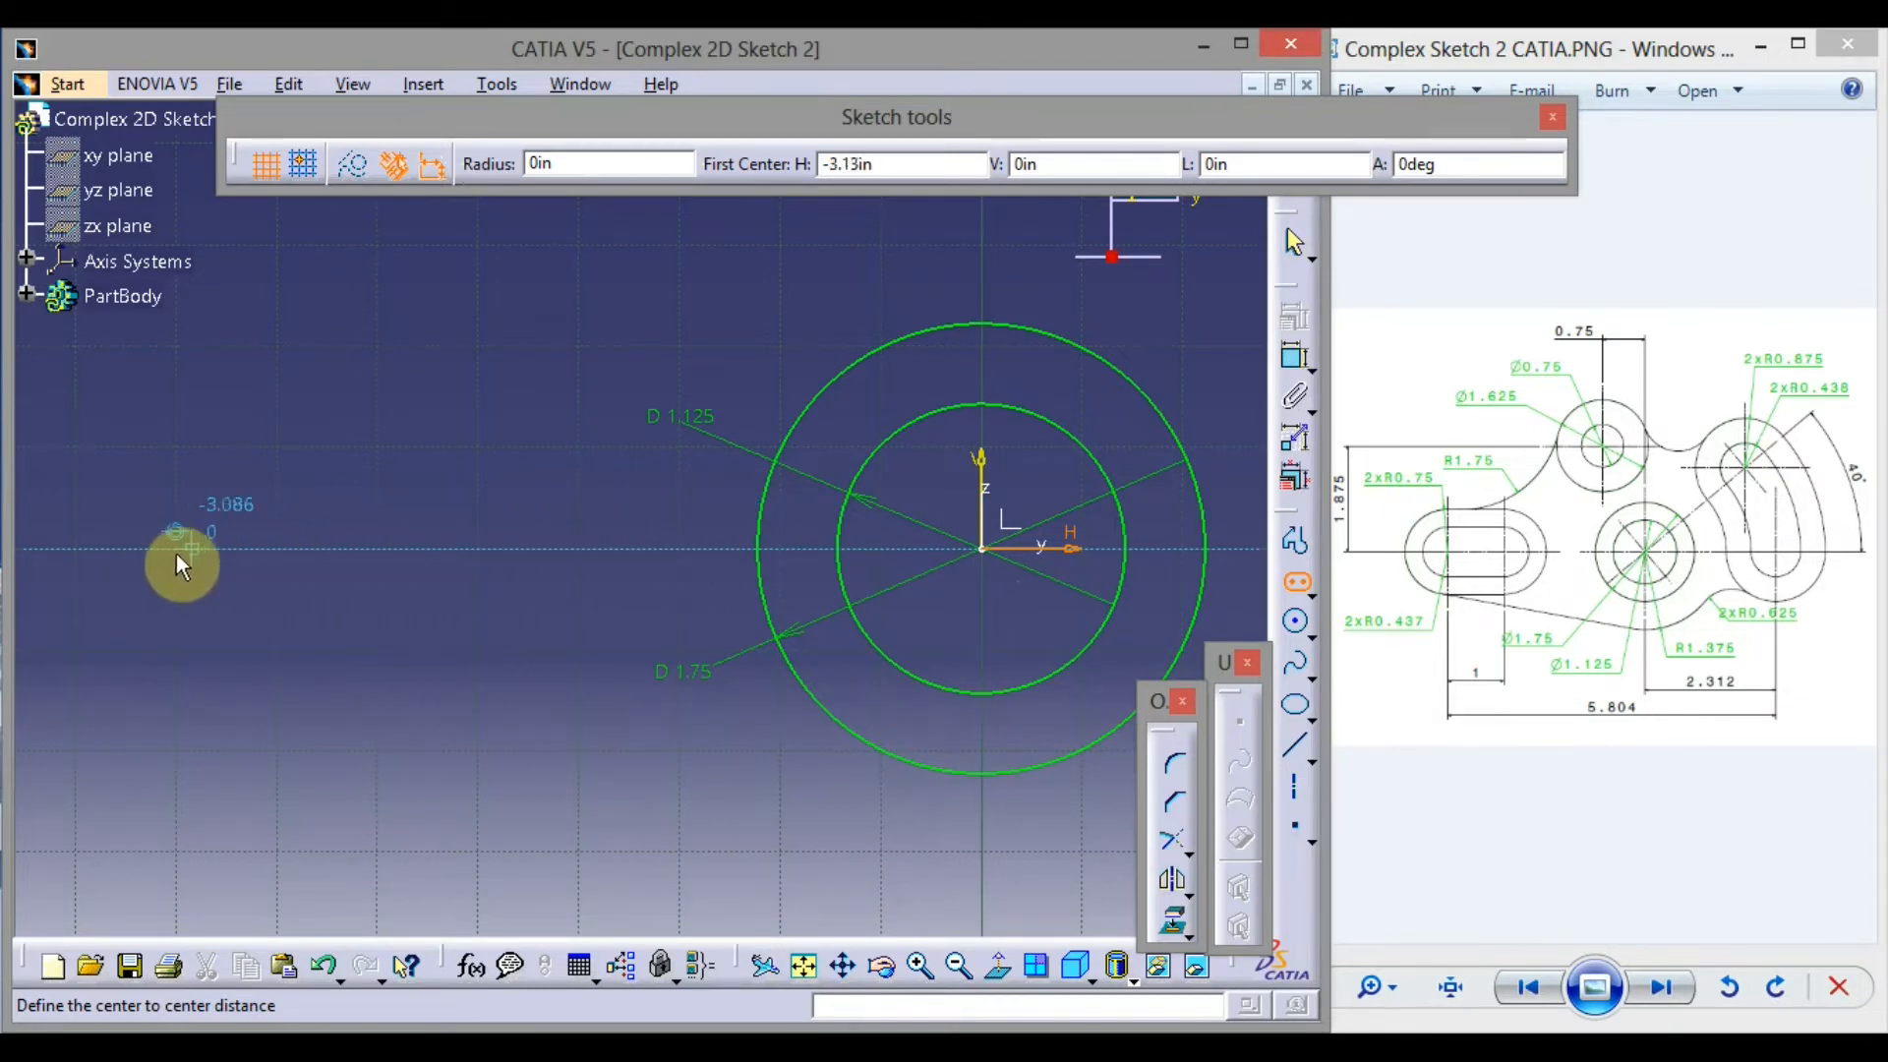
left_click(123, 555)
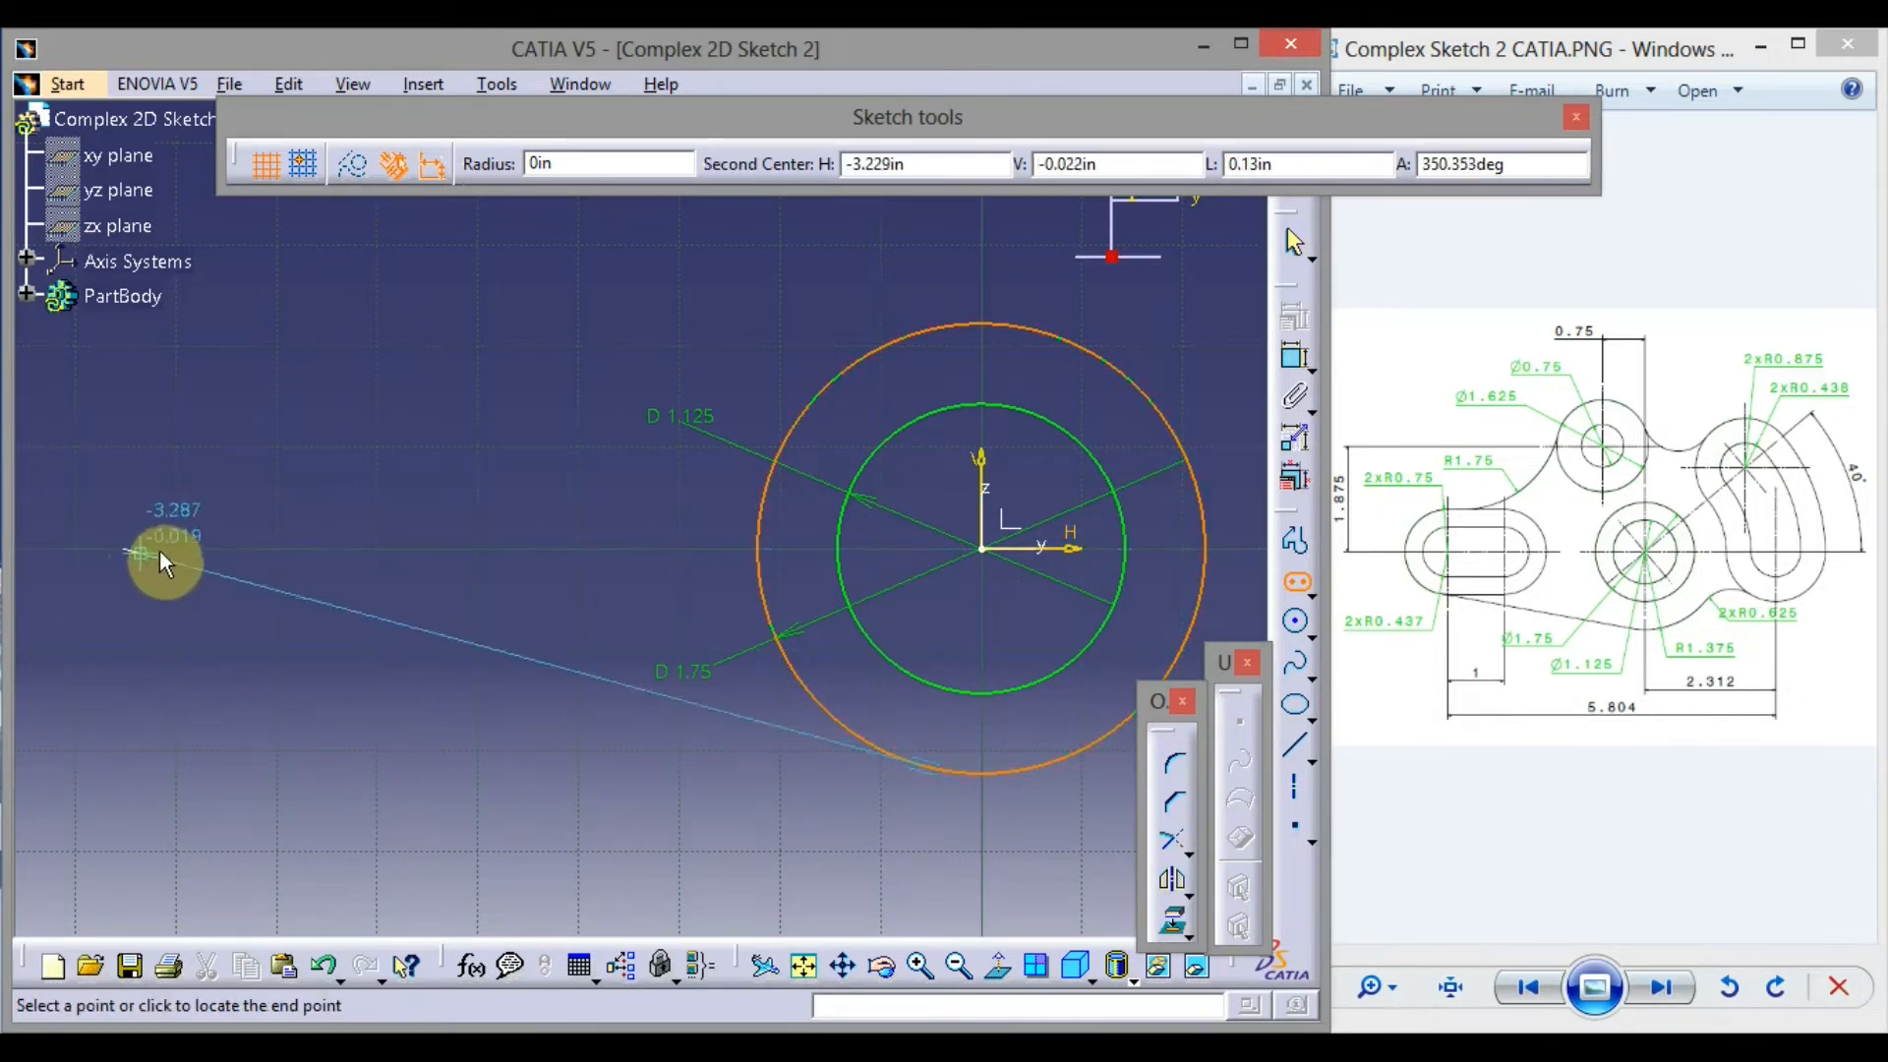
left_click(298, 552)
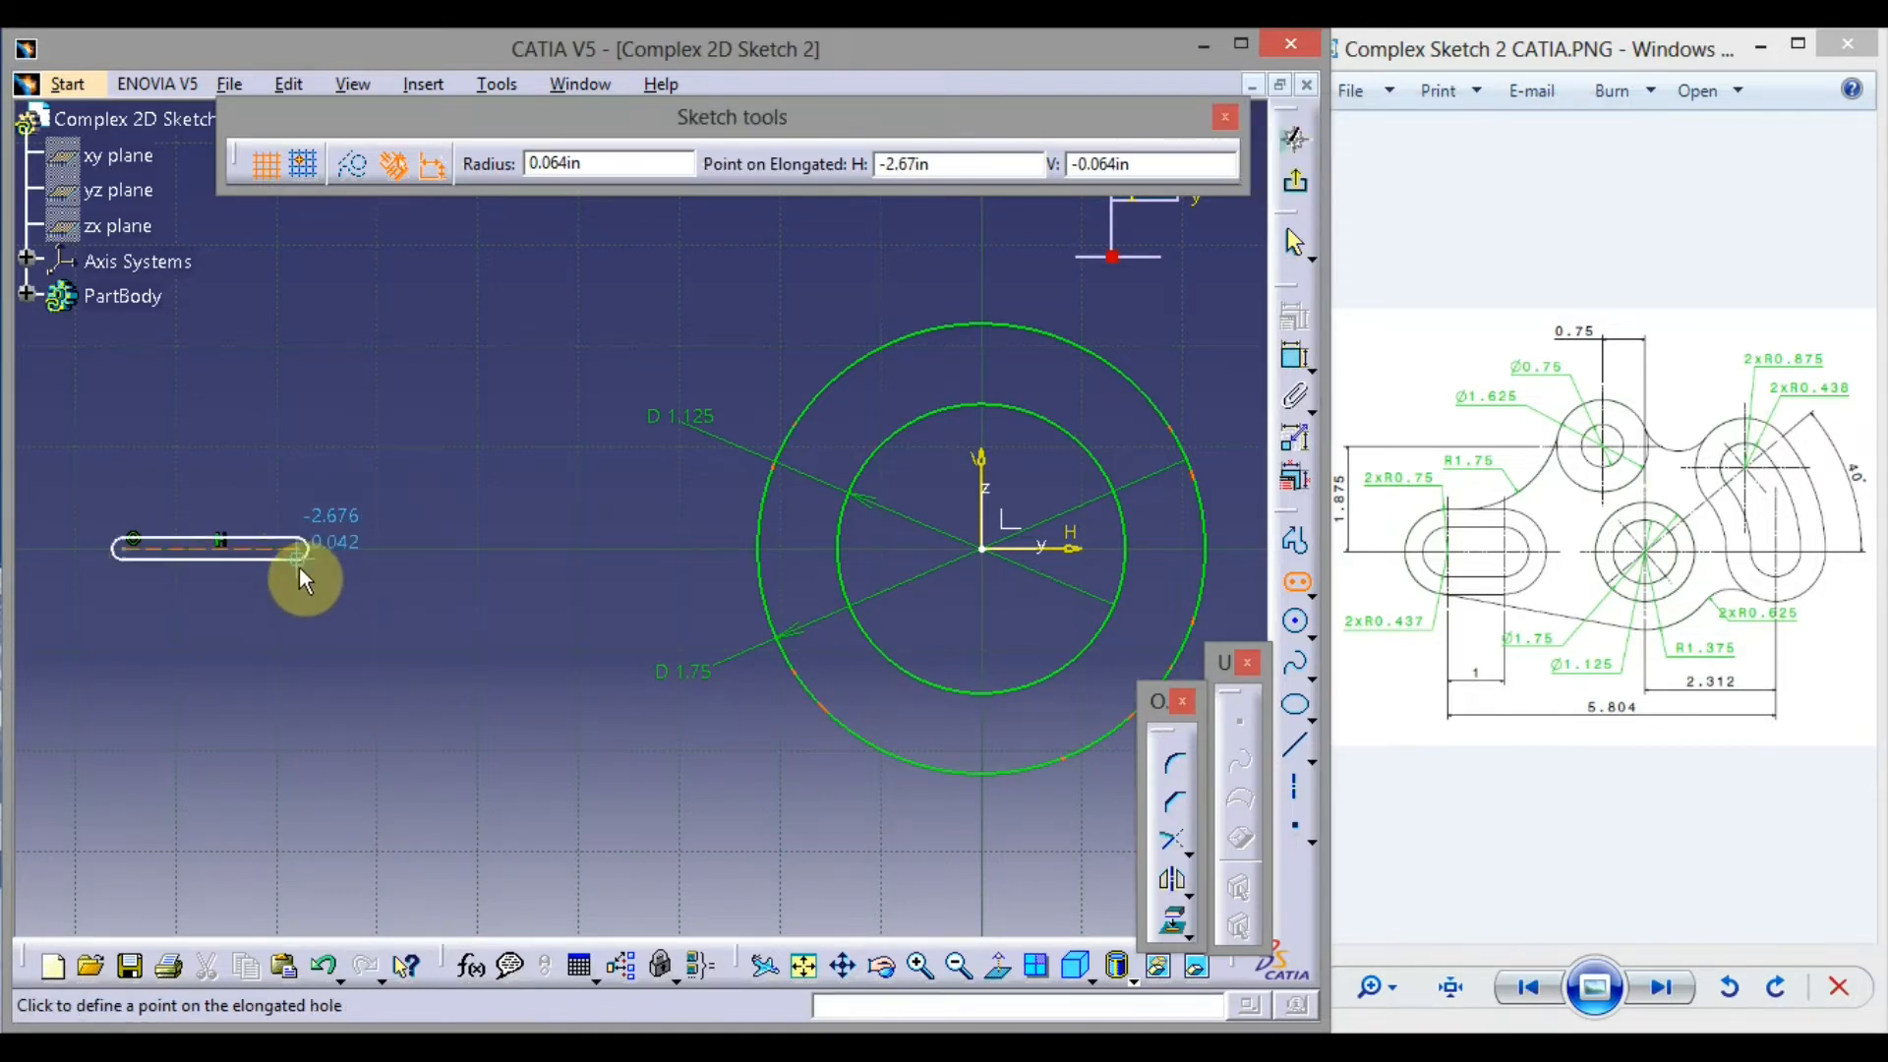
left_click(315, 617)
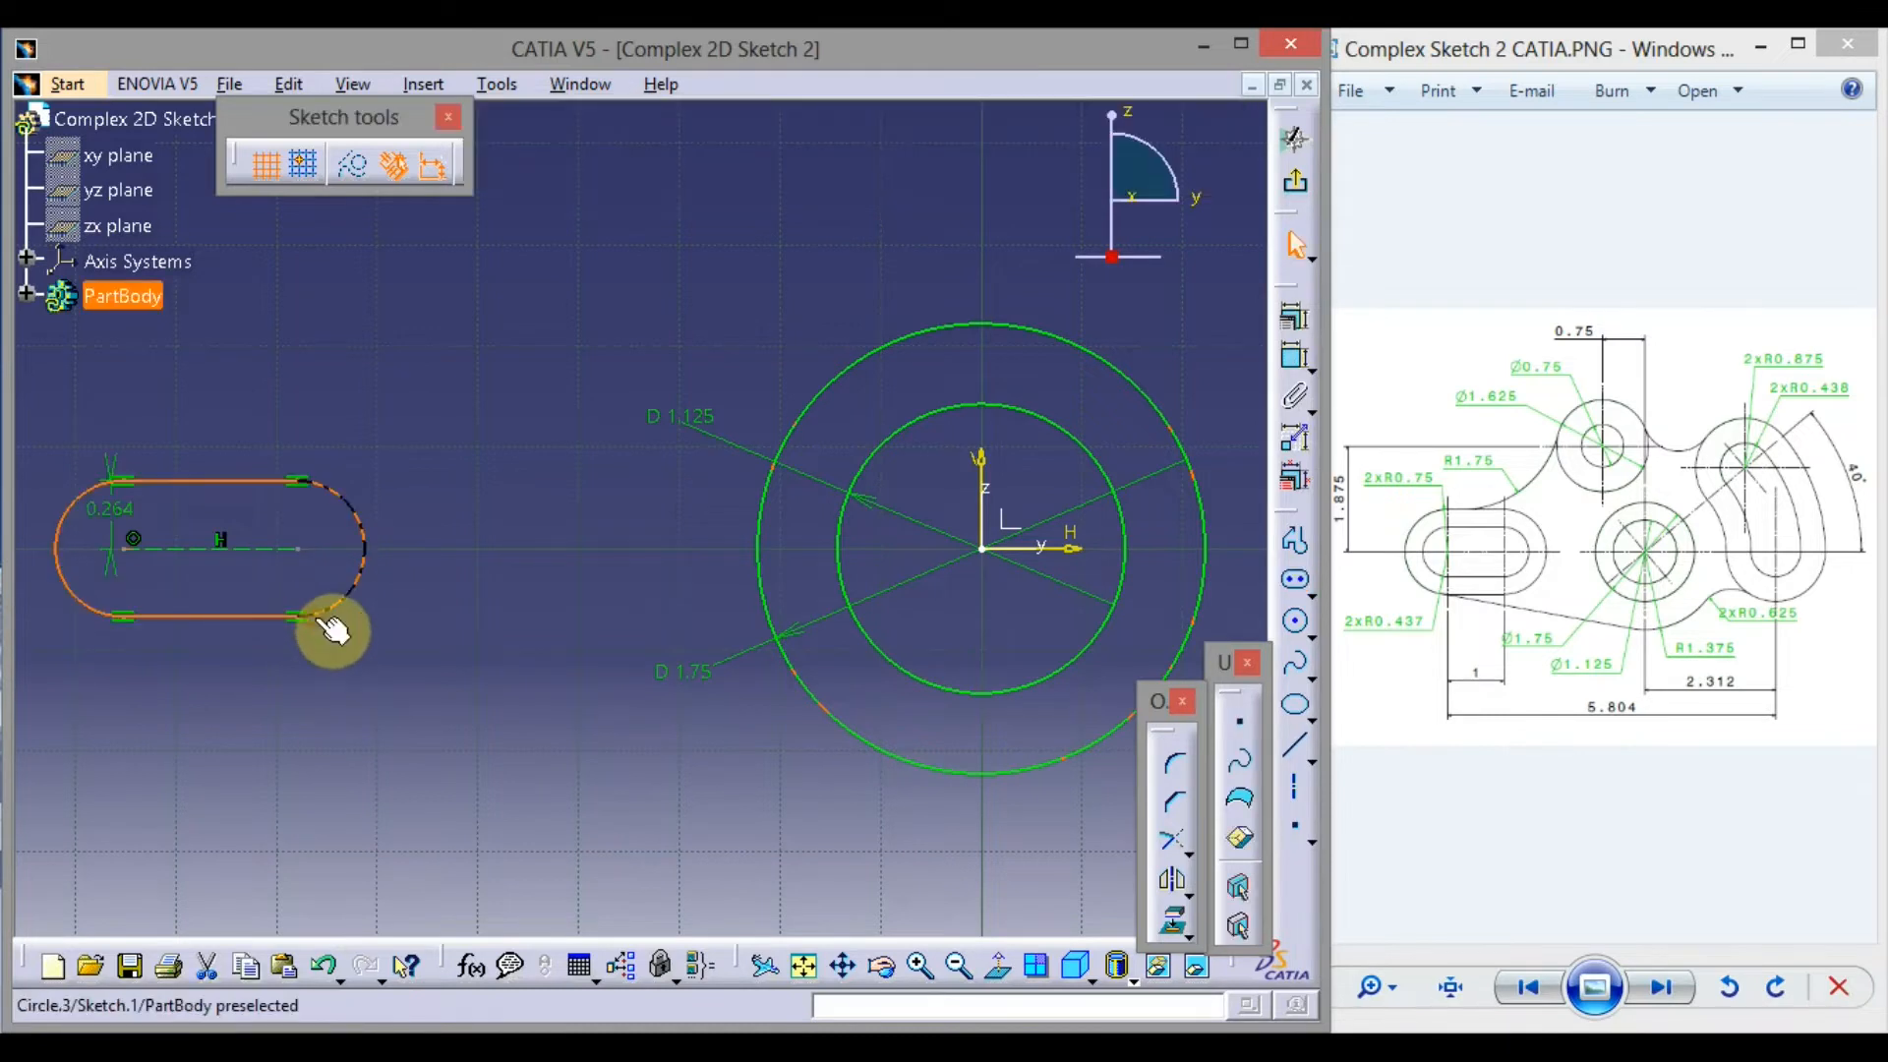
Draw a larger elongated hole around the first one on the same two centers, with a radius of about 0.47 in
left_click(1298, 587)
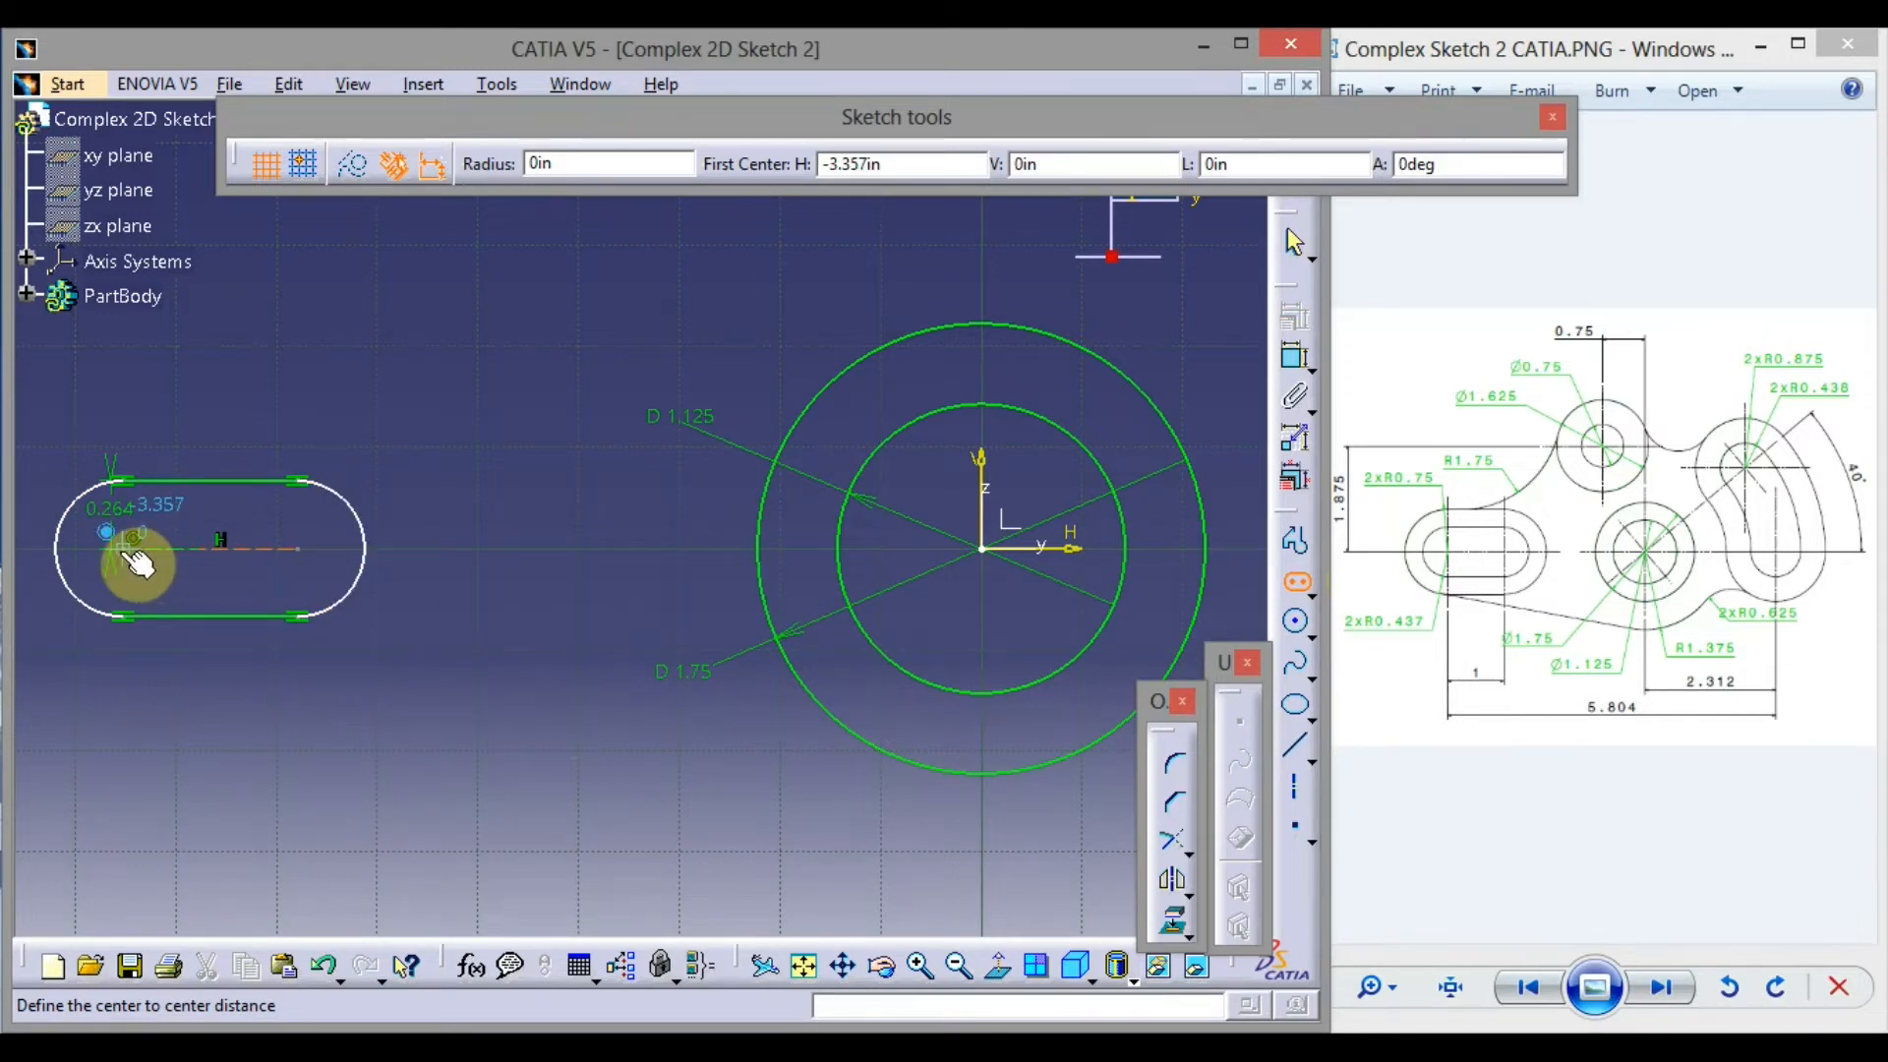
left_click(133, 543)
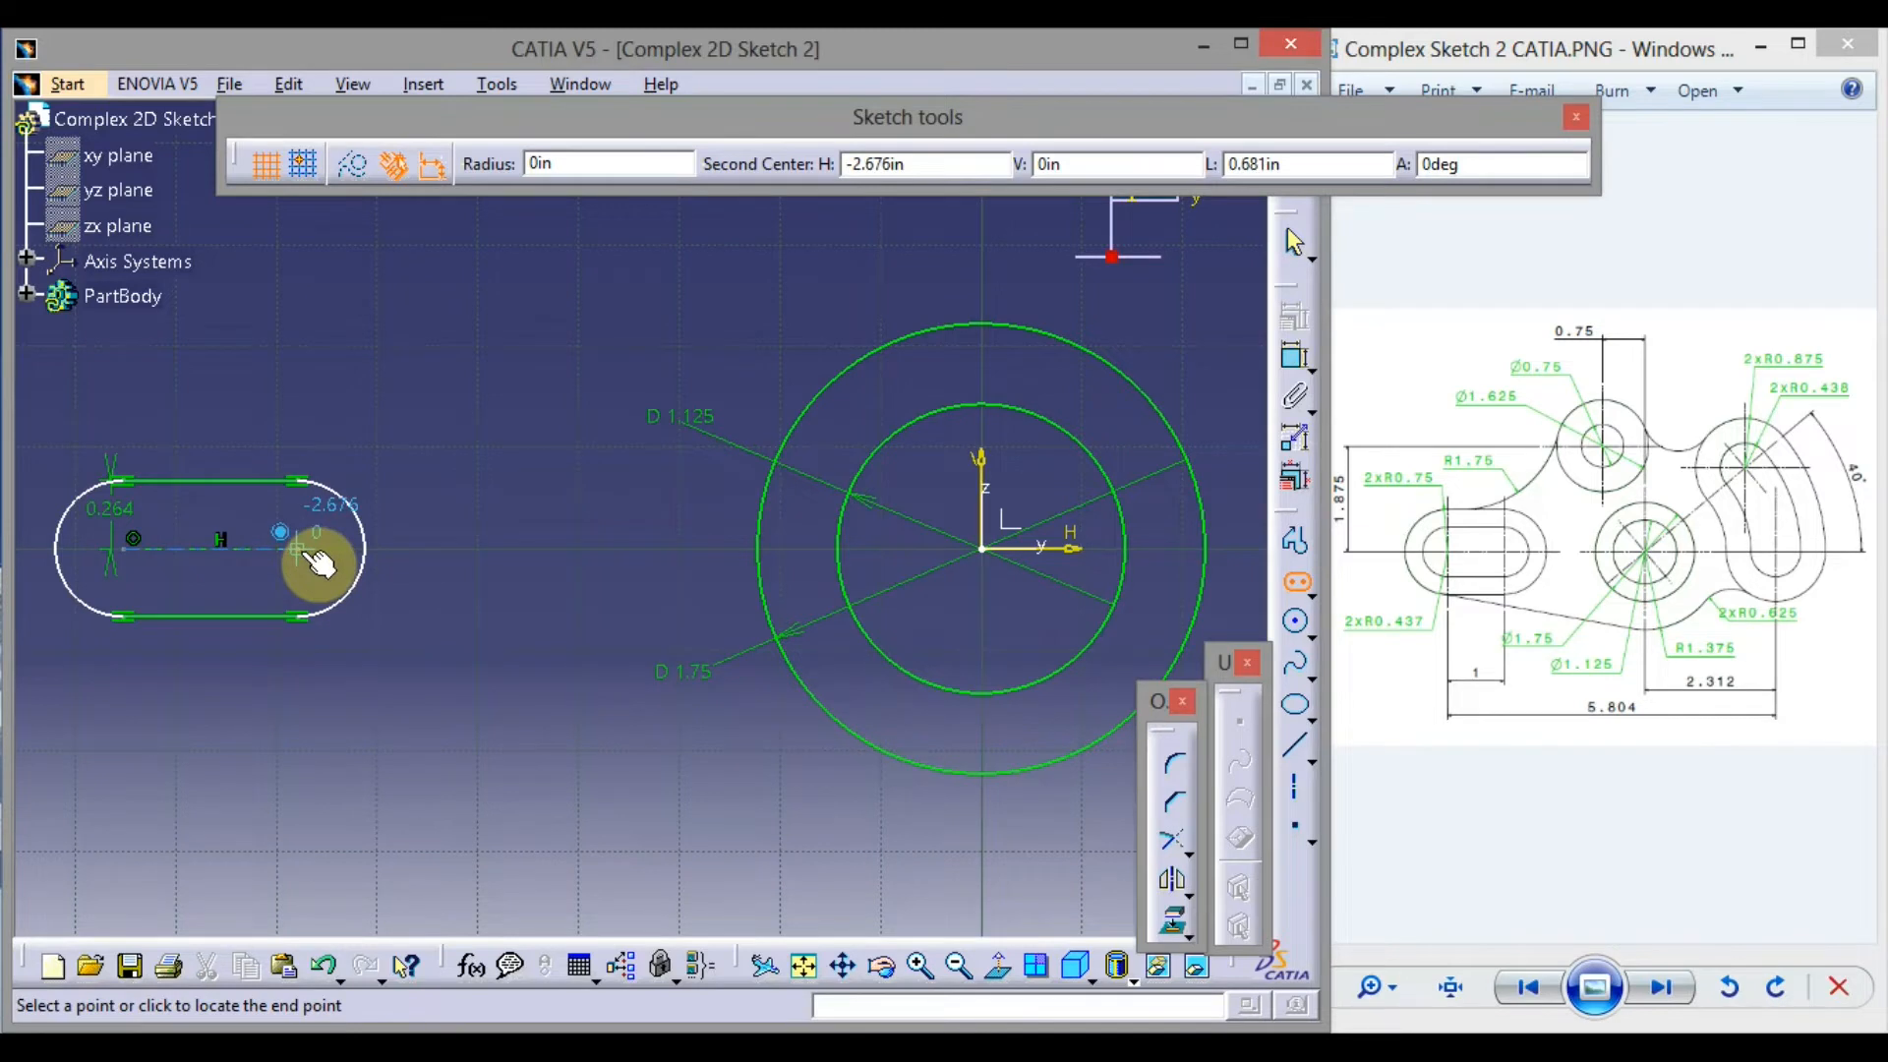
left_click(311, 554)
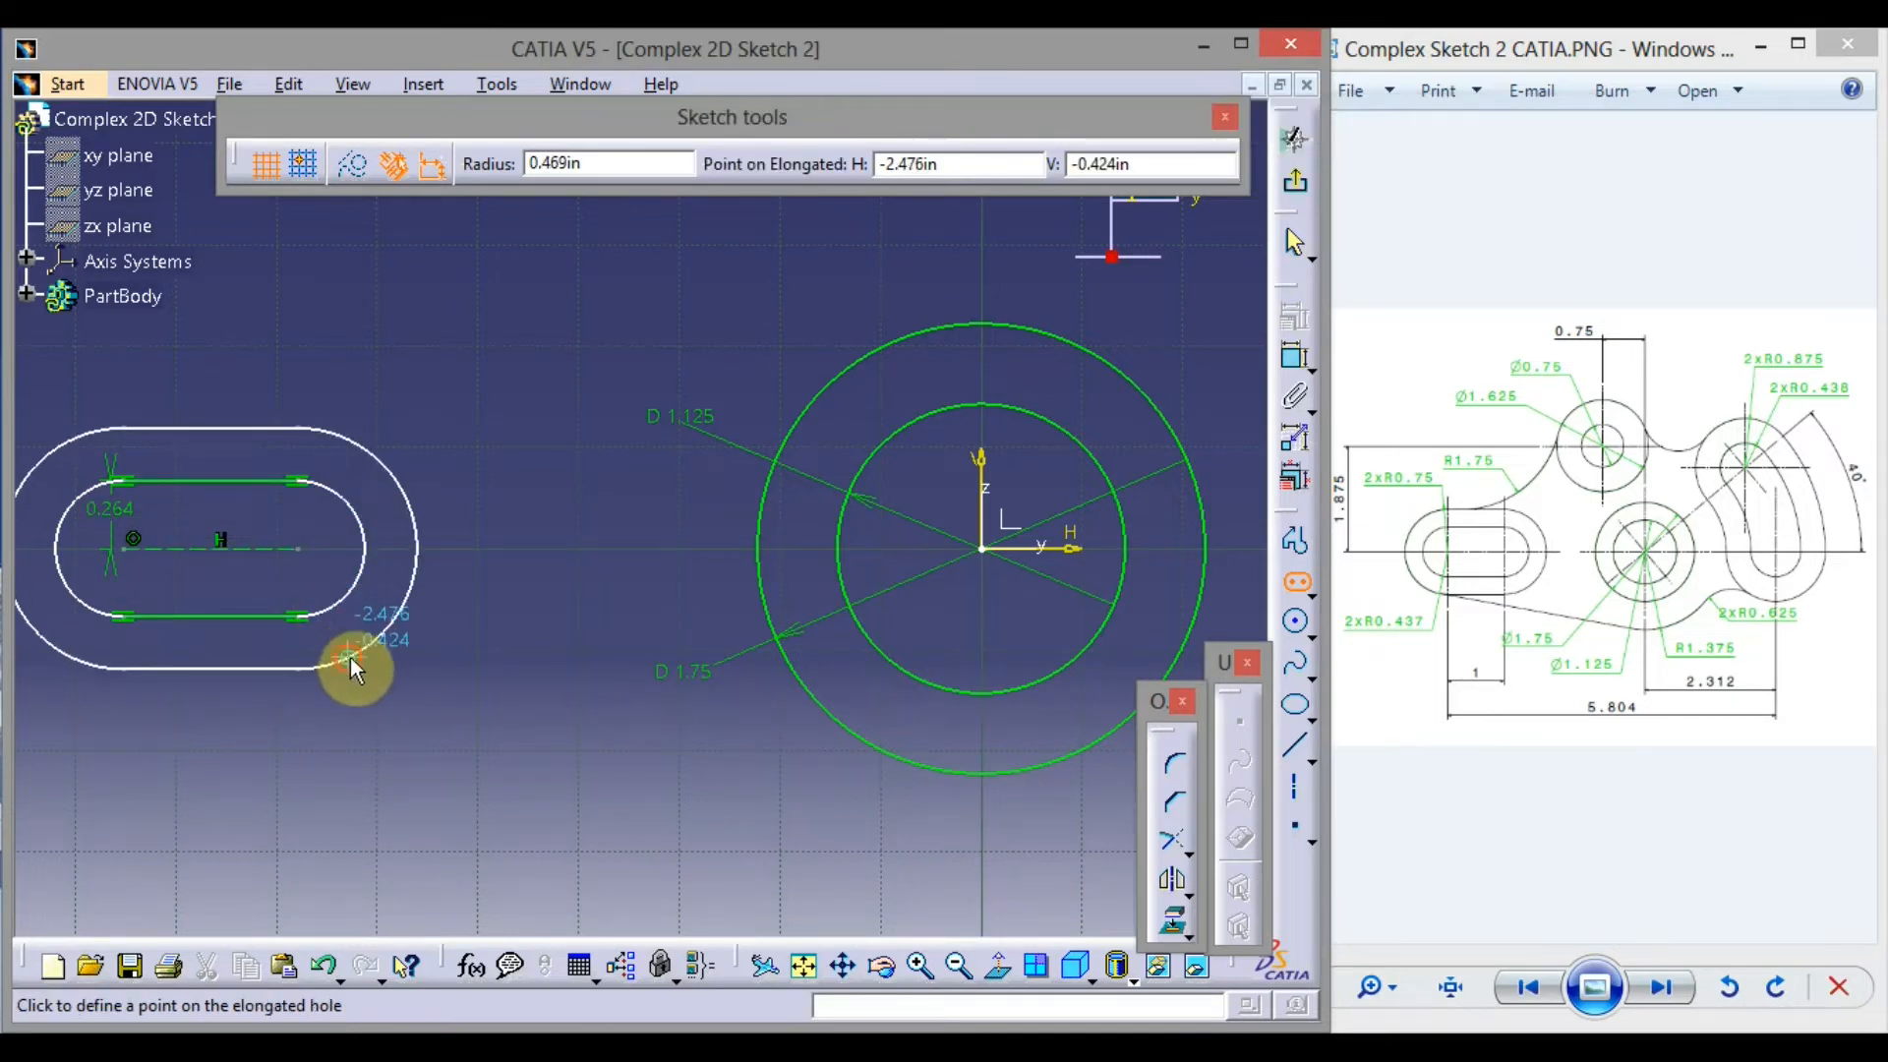
left_click(356, 664)
middle_click_drag(452, 687, 628, 693)
left_click(628, 688)
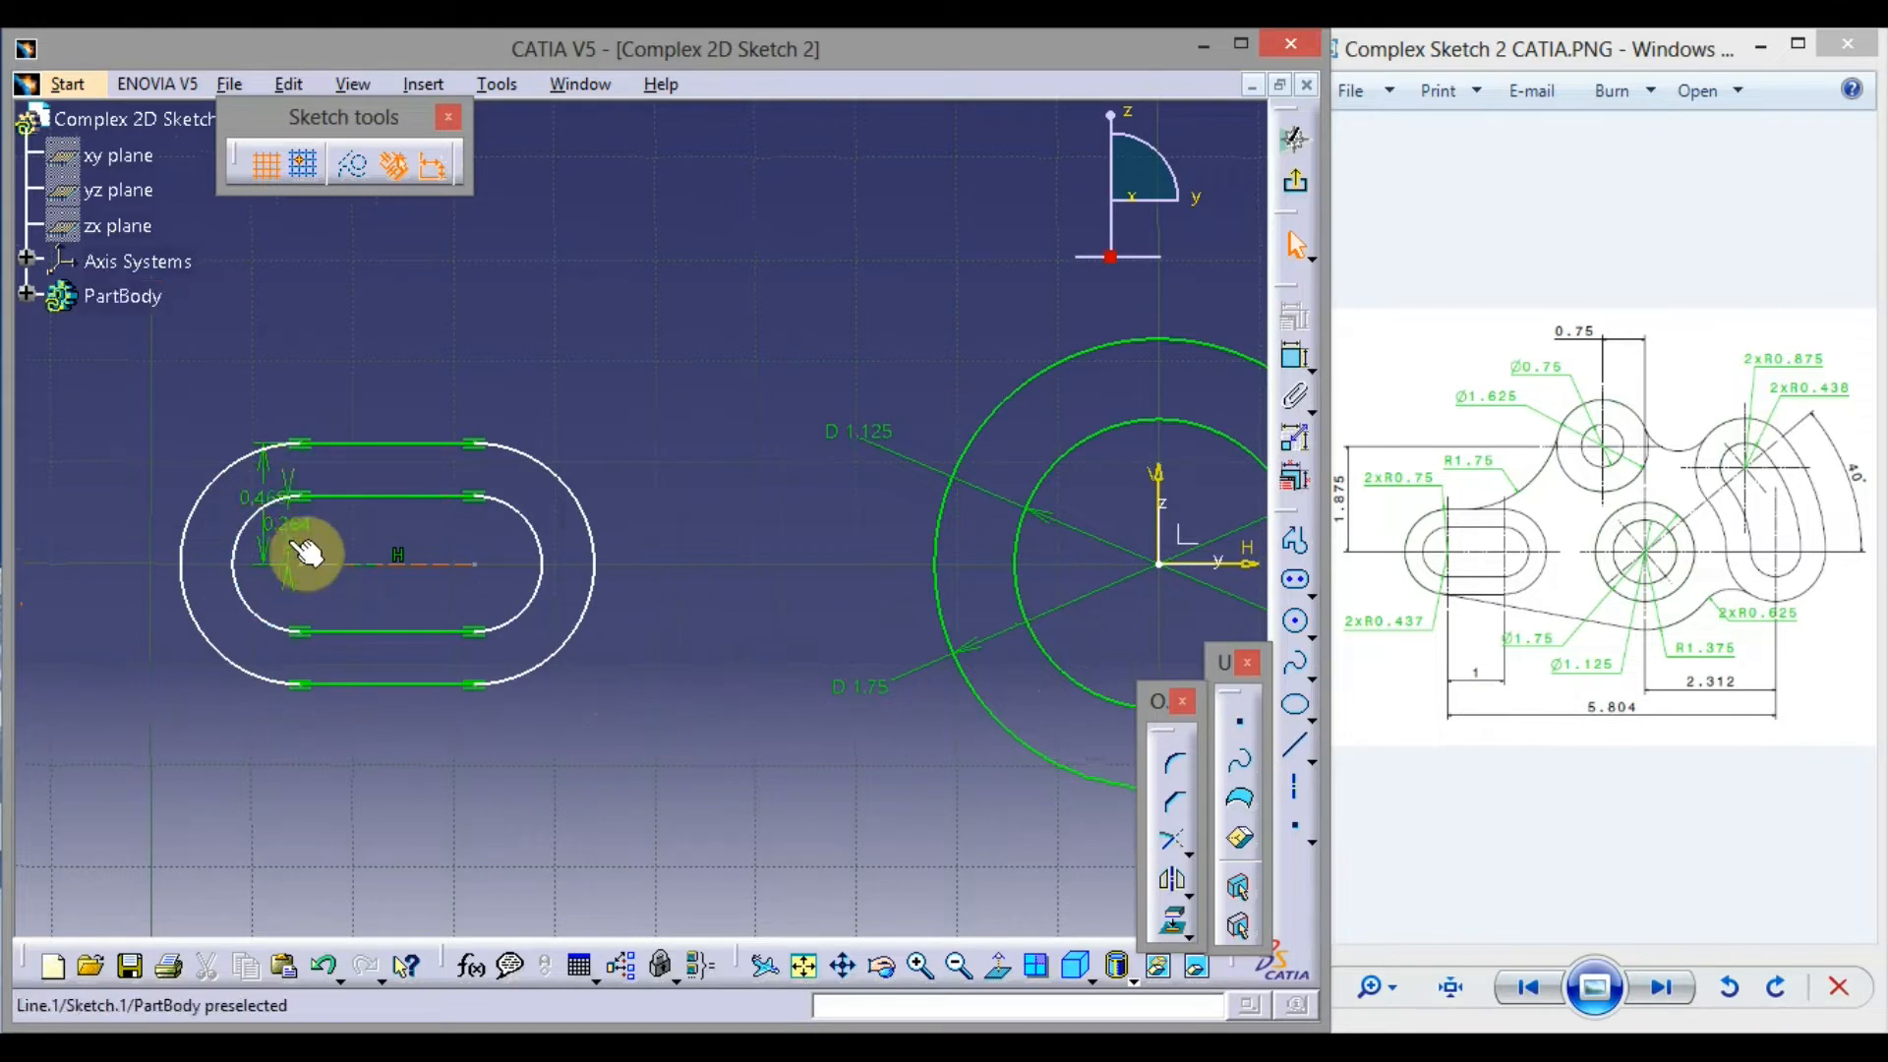
Delete the automatic offset constraints of the outer and inner elongated holes
left_click(260, 509)
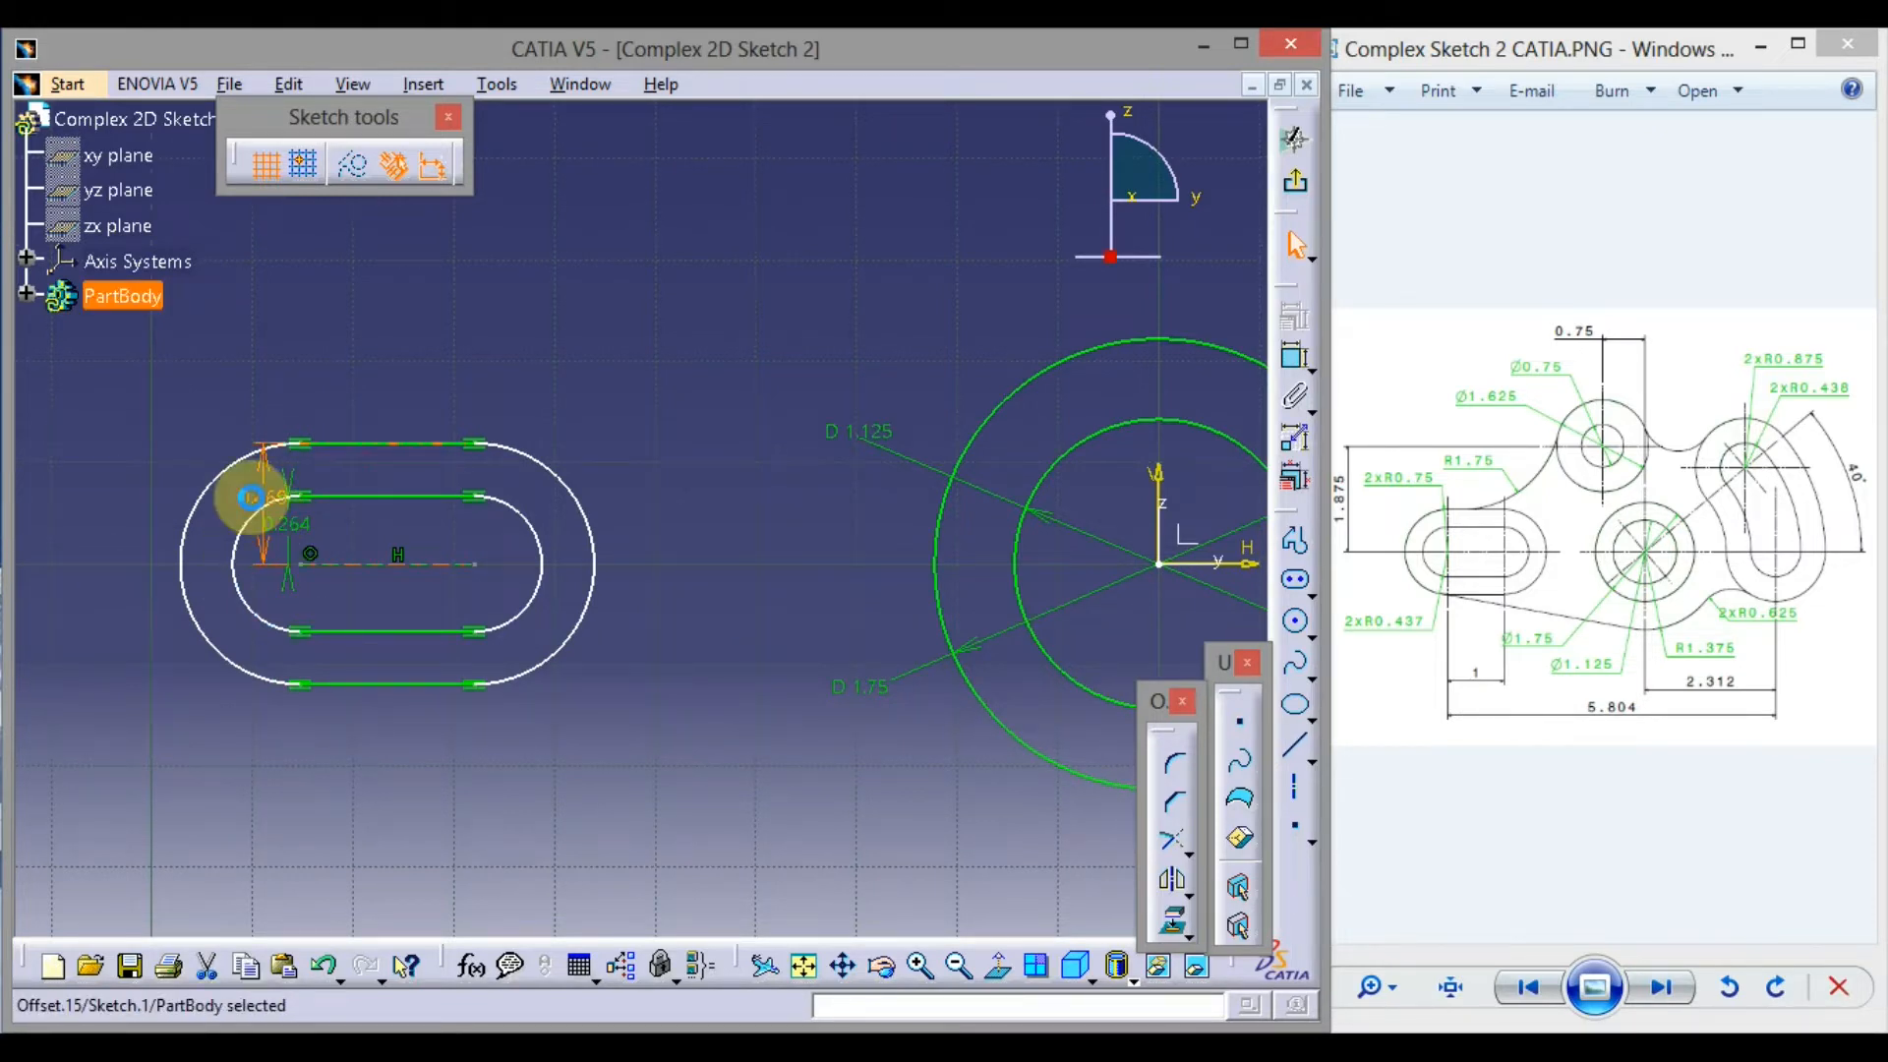
key("Delete")
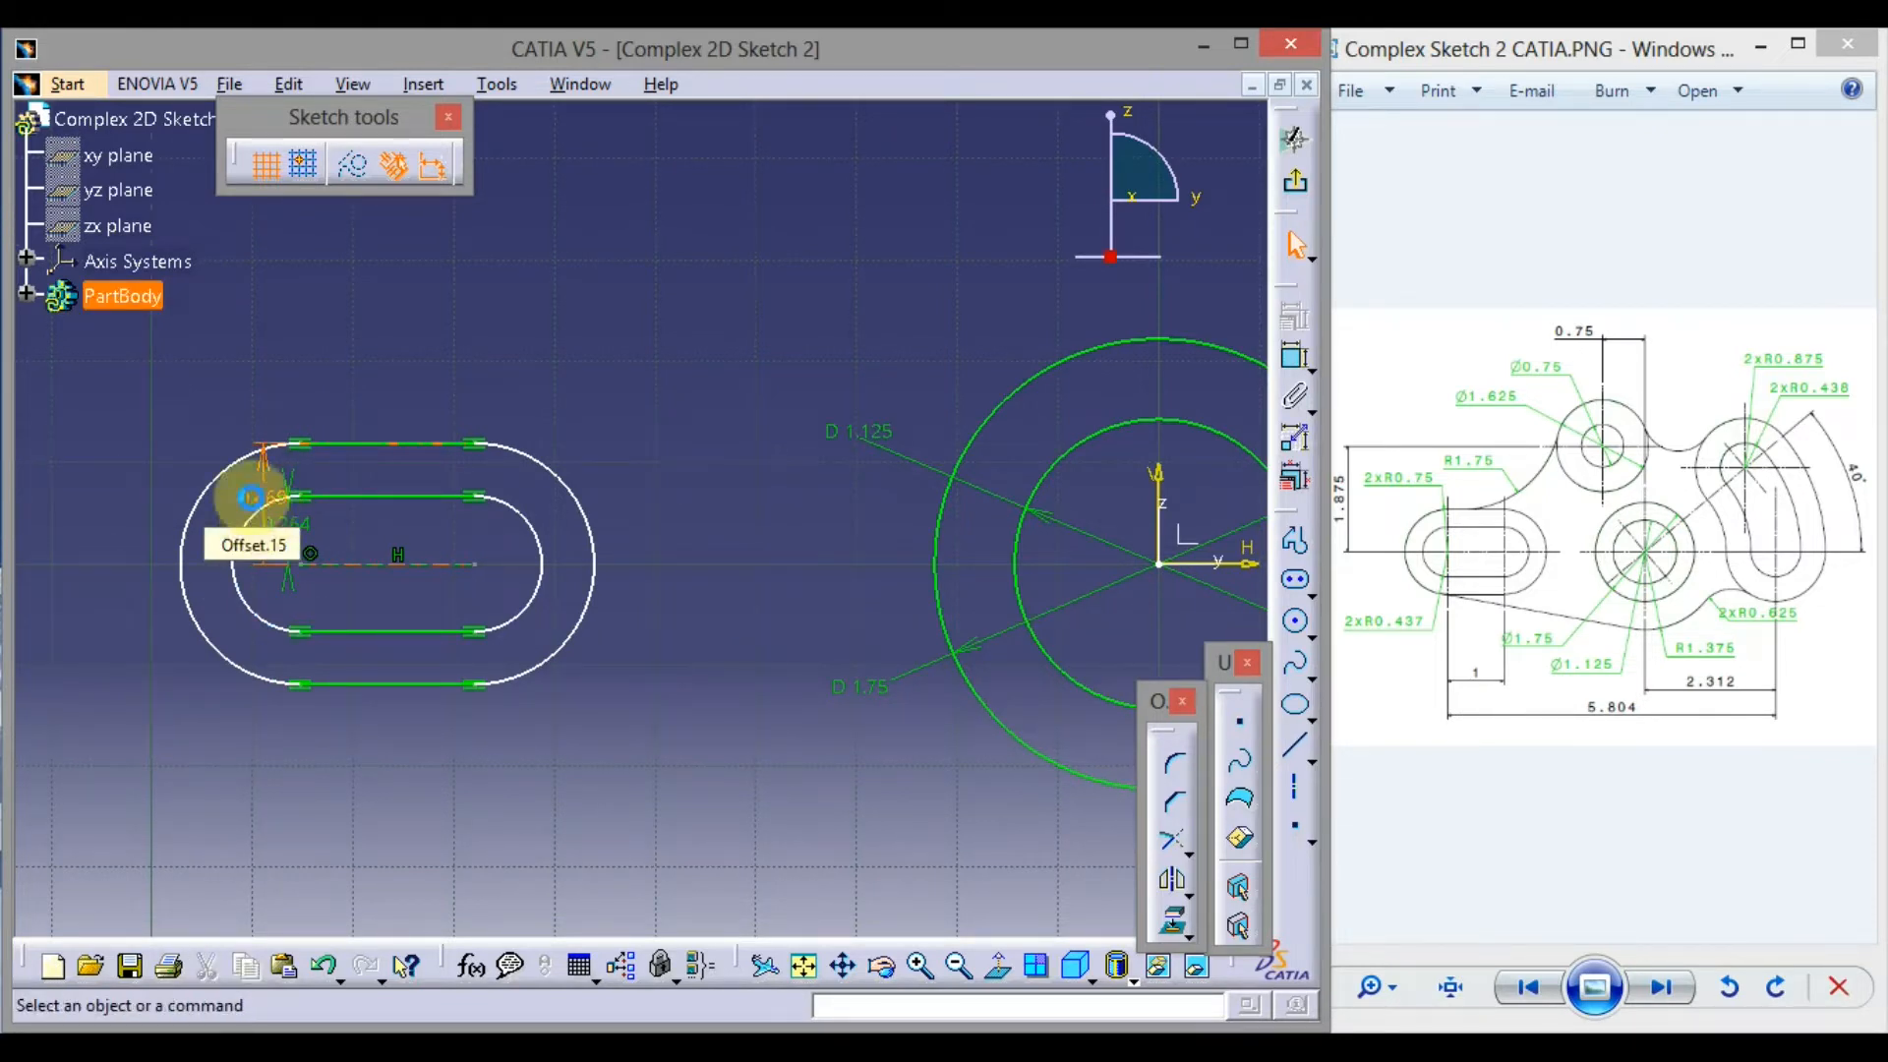
double_click(290, 524)
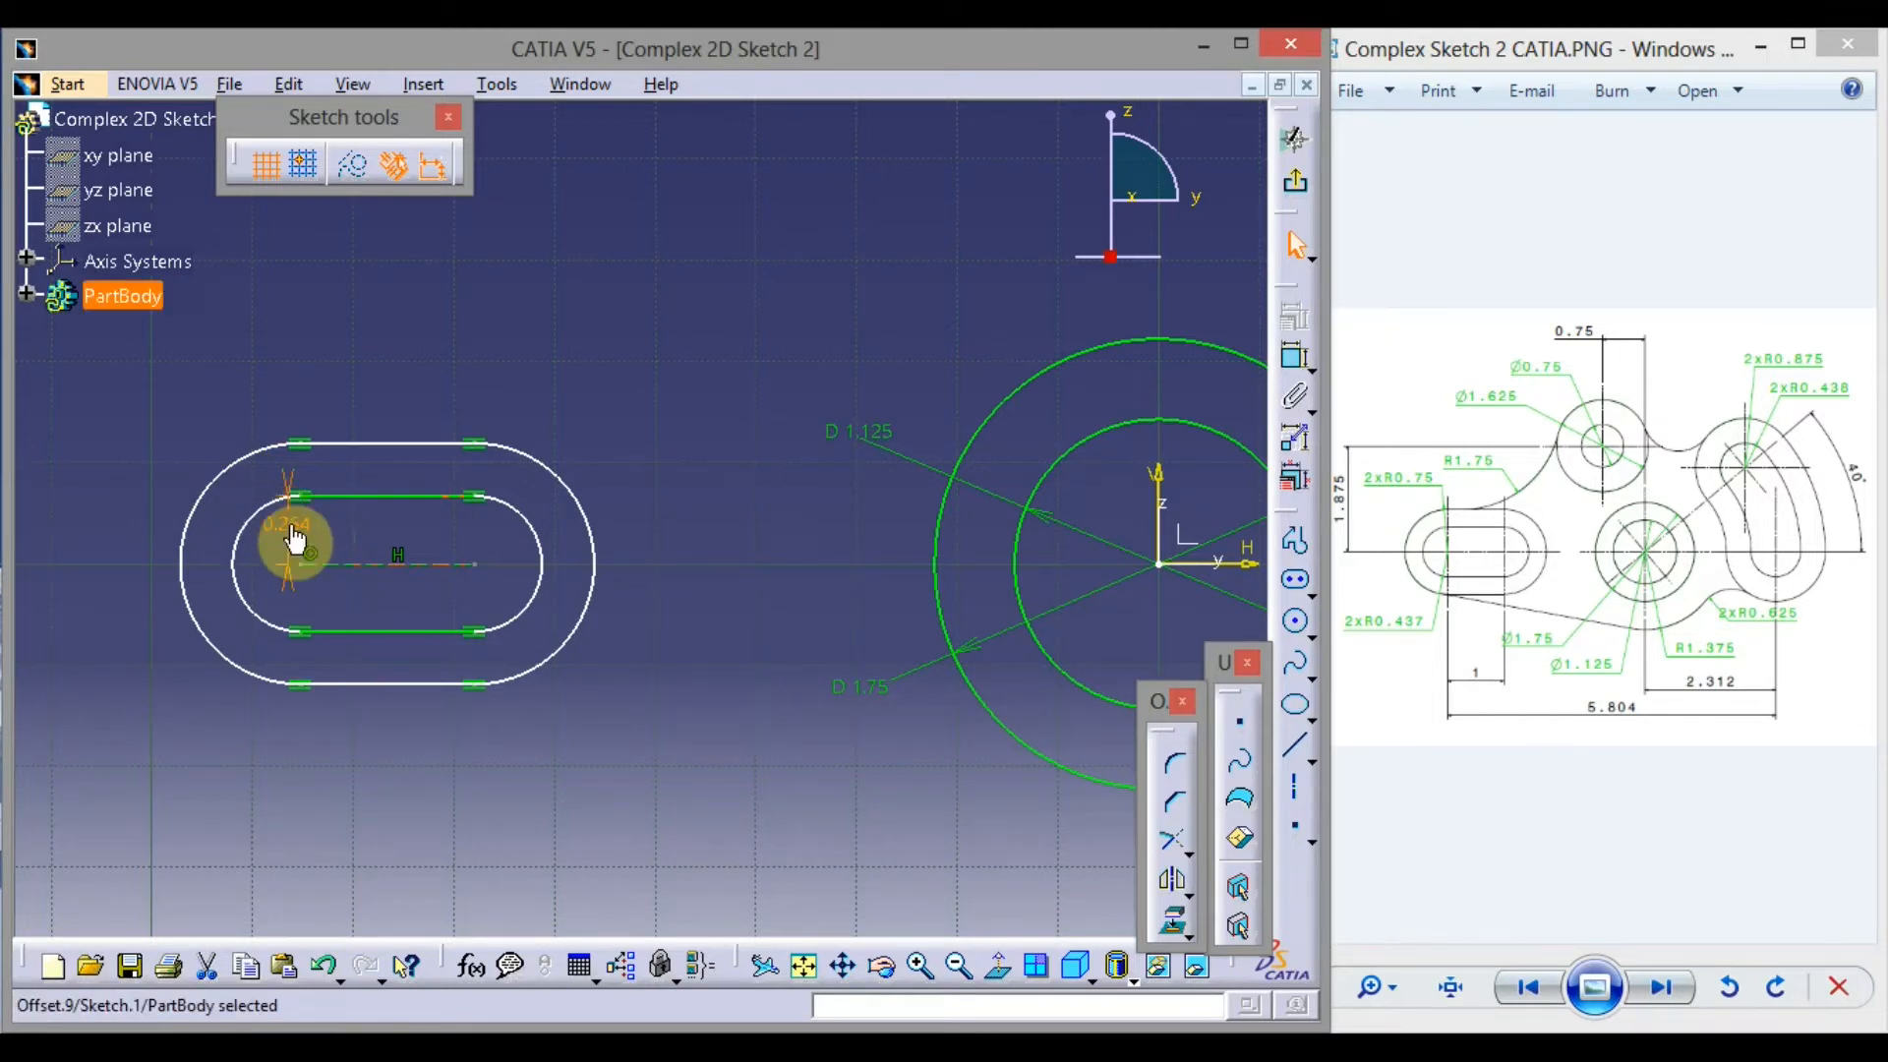
key("Delete")
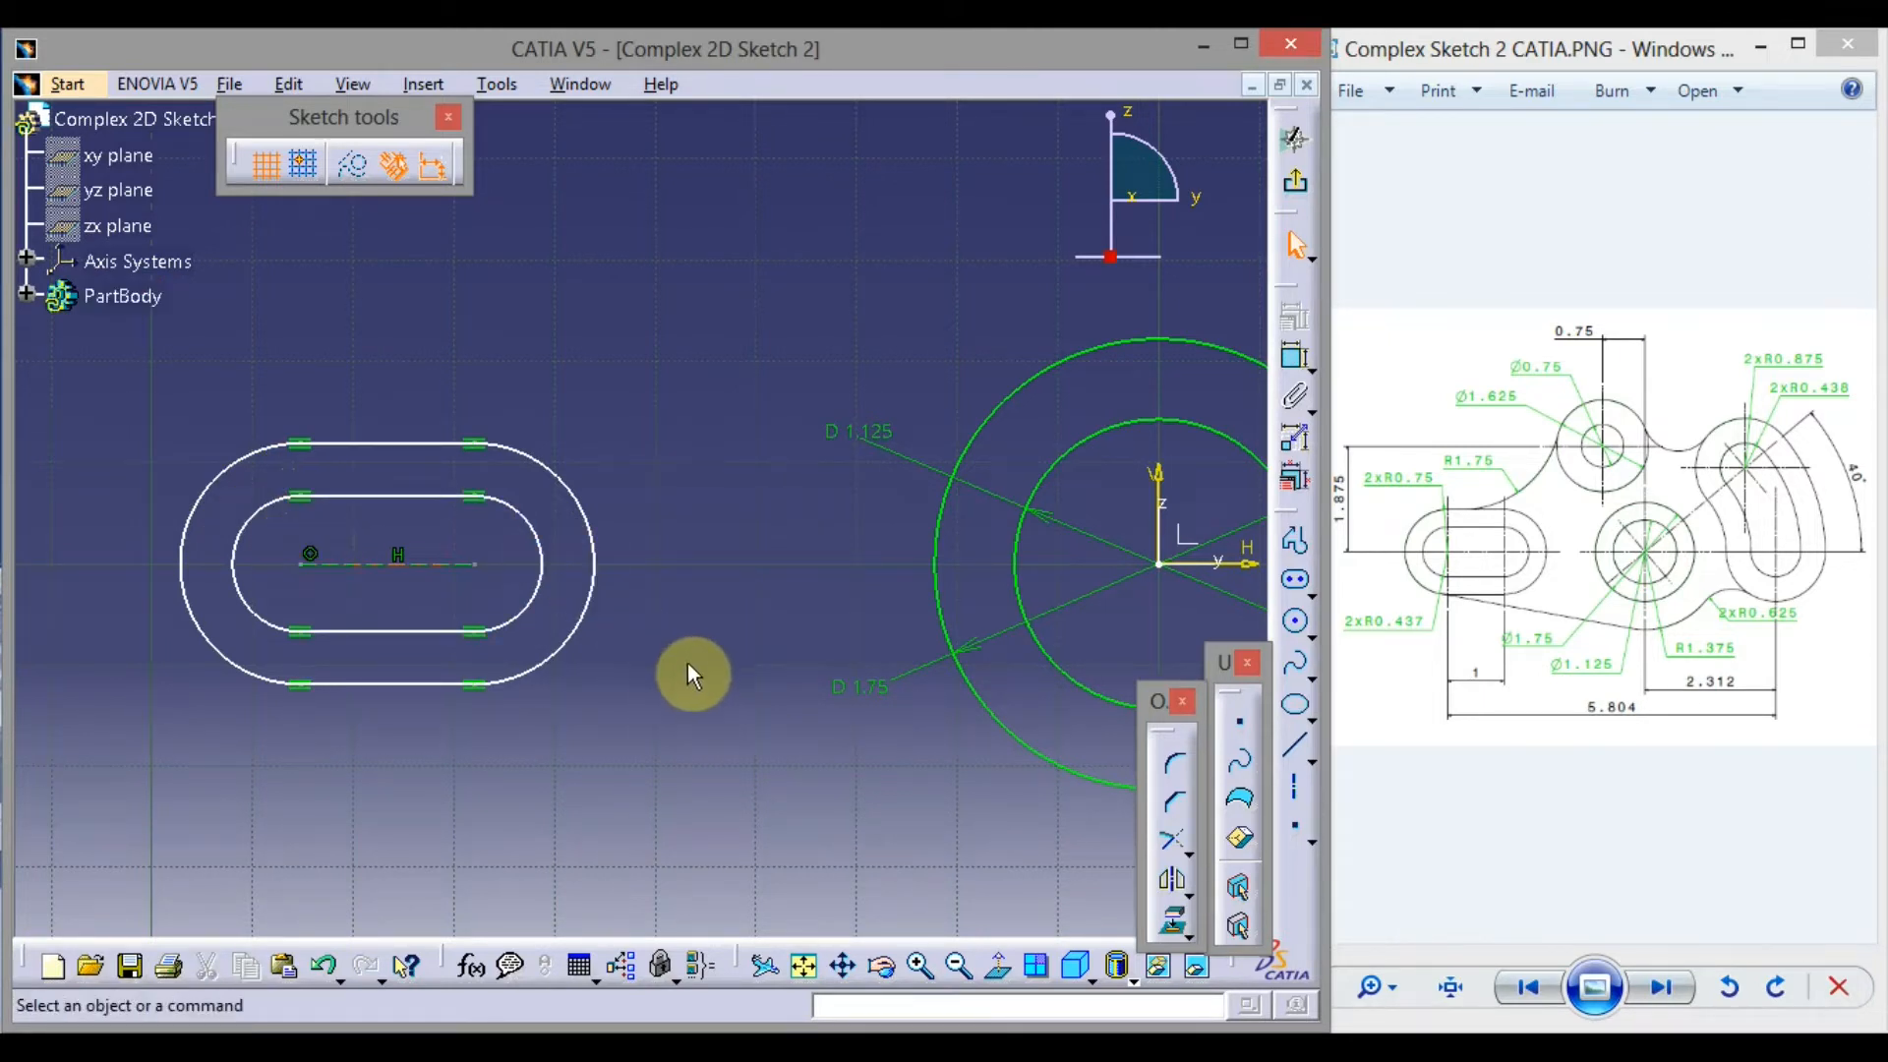
Add radius constraints to the left end arcs of the outer and inner elongated holes
middle_click_drag(681, 578, 659, 517)
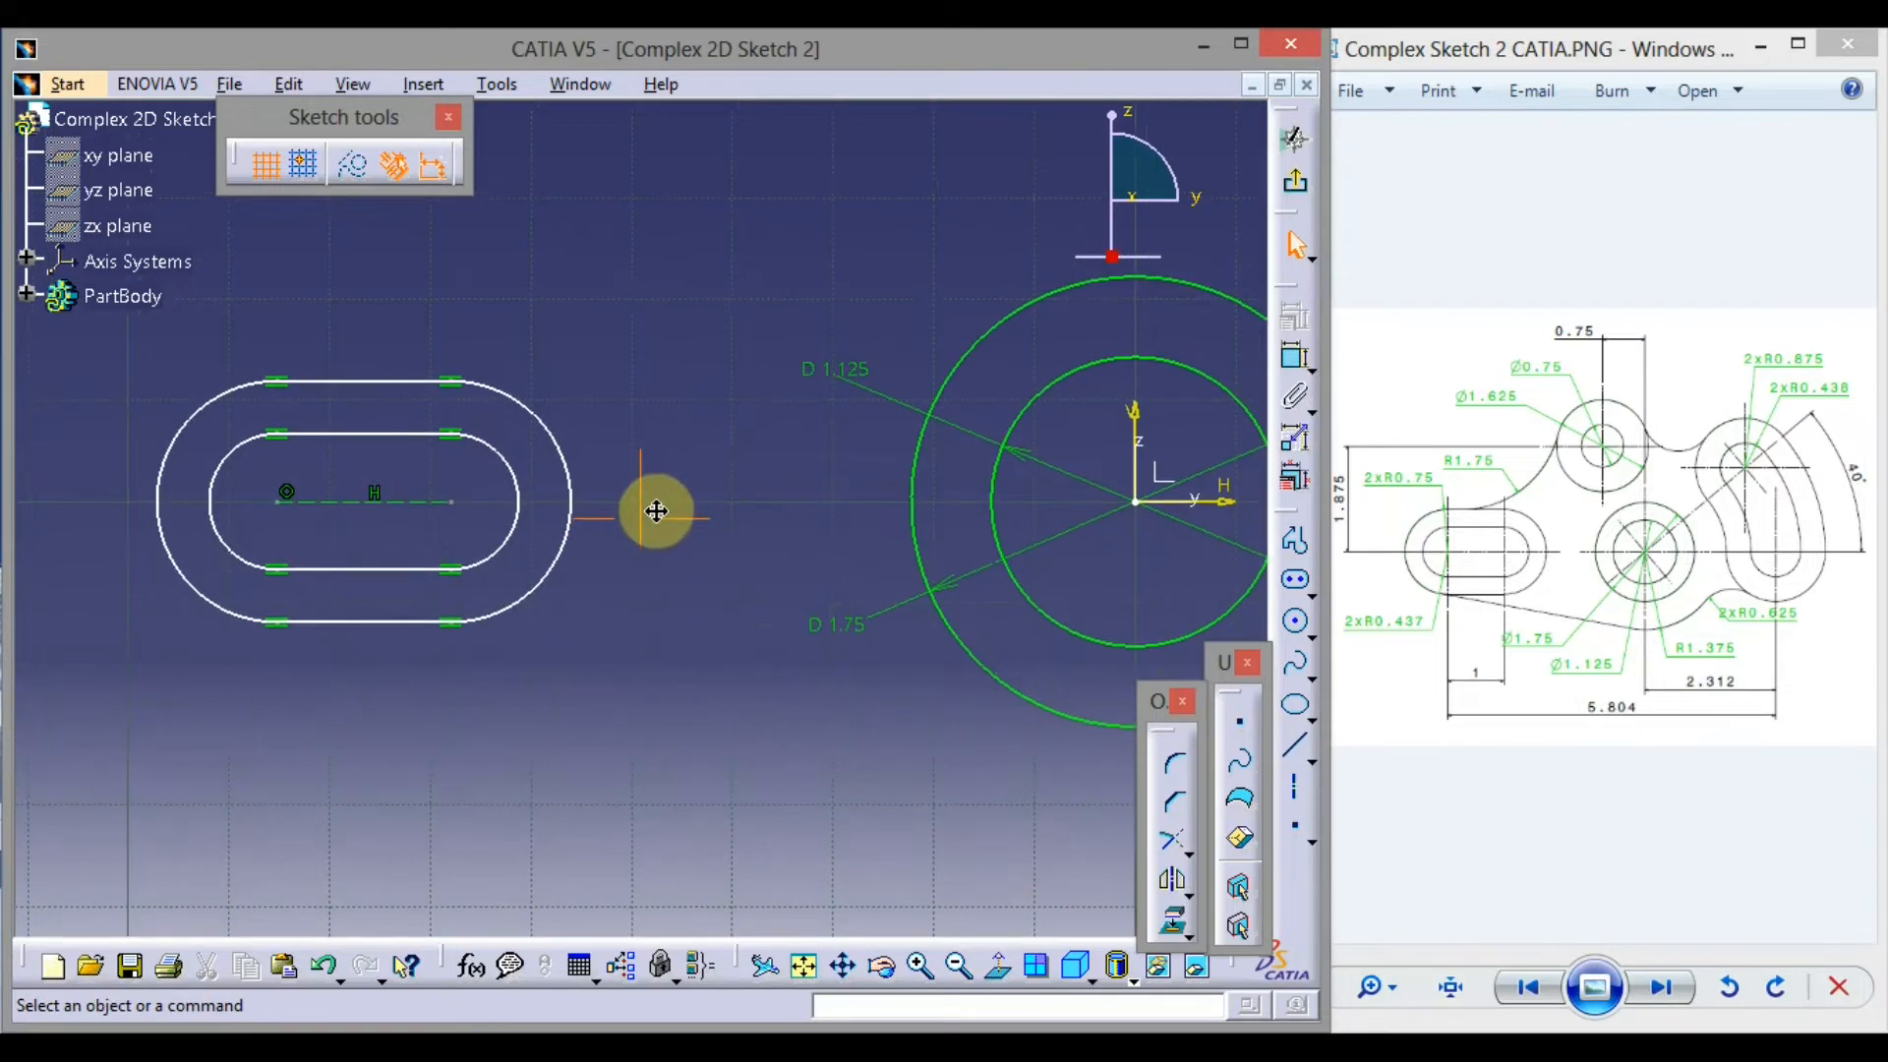
left_click(1294, 356)
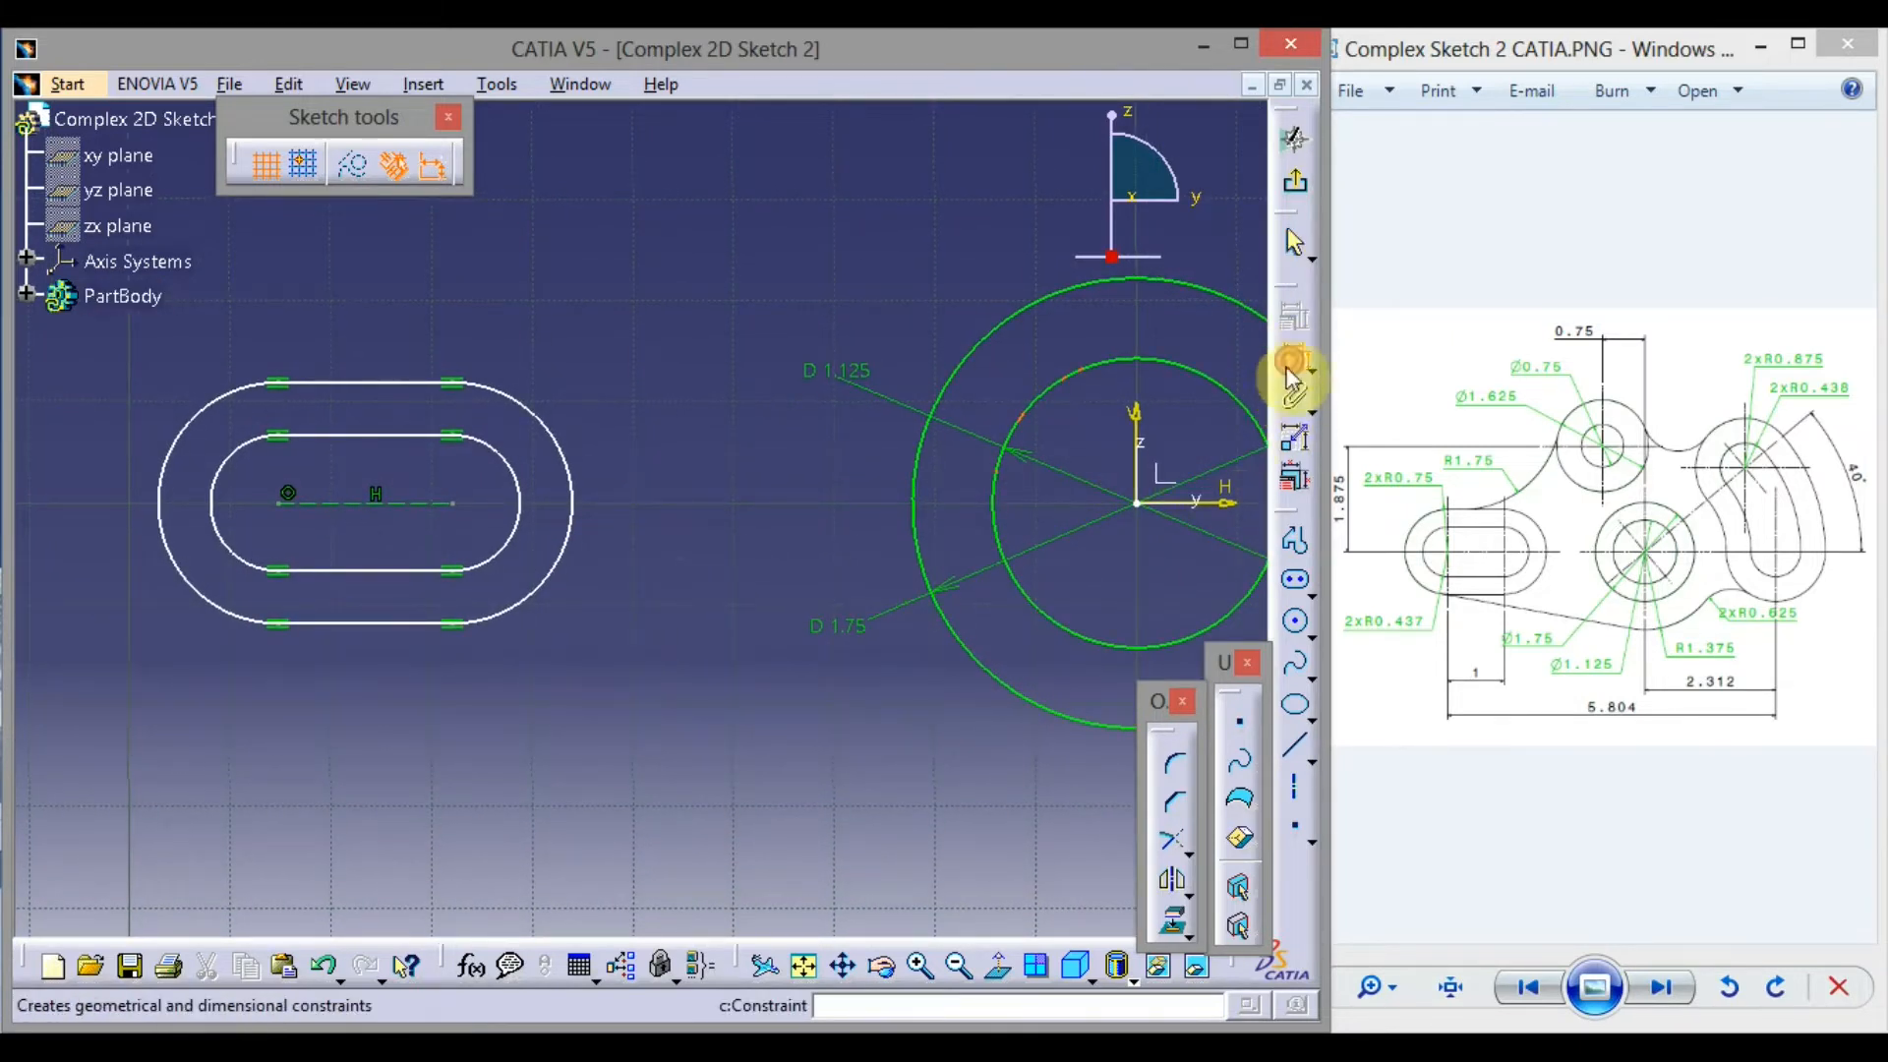
left_click(205, 432)
left_click(104, 368)
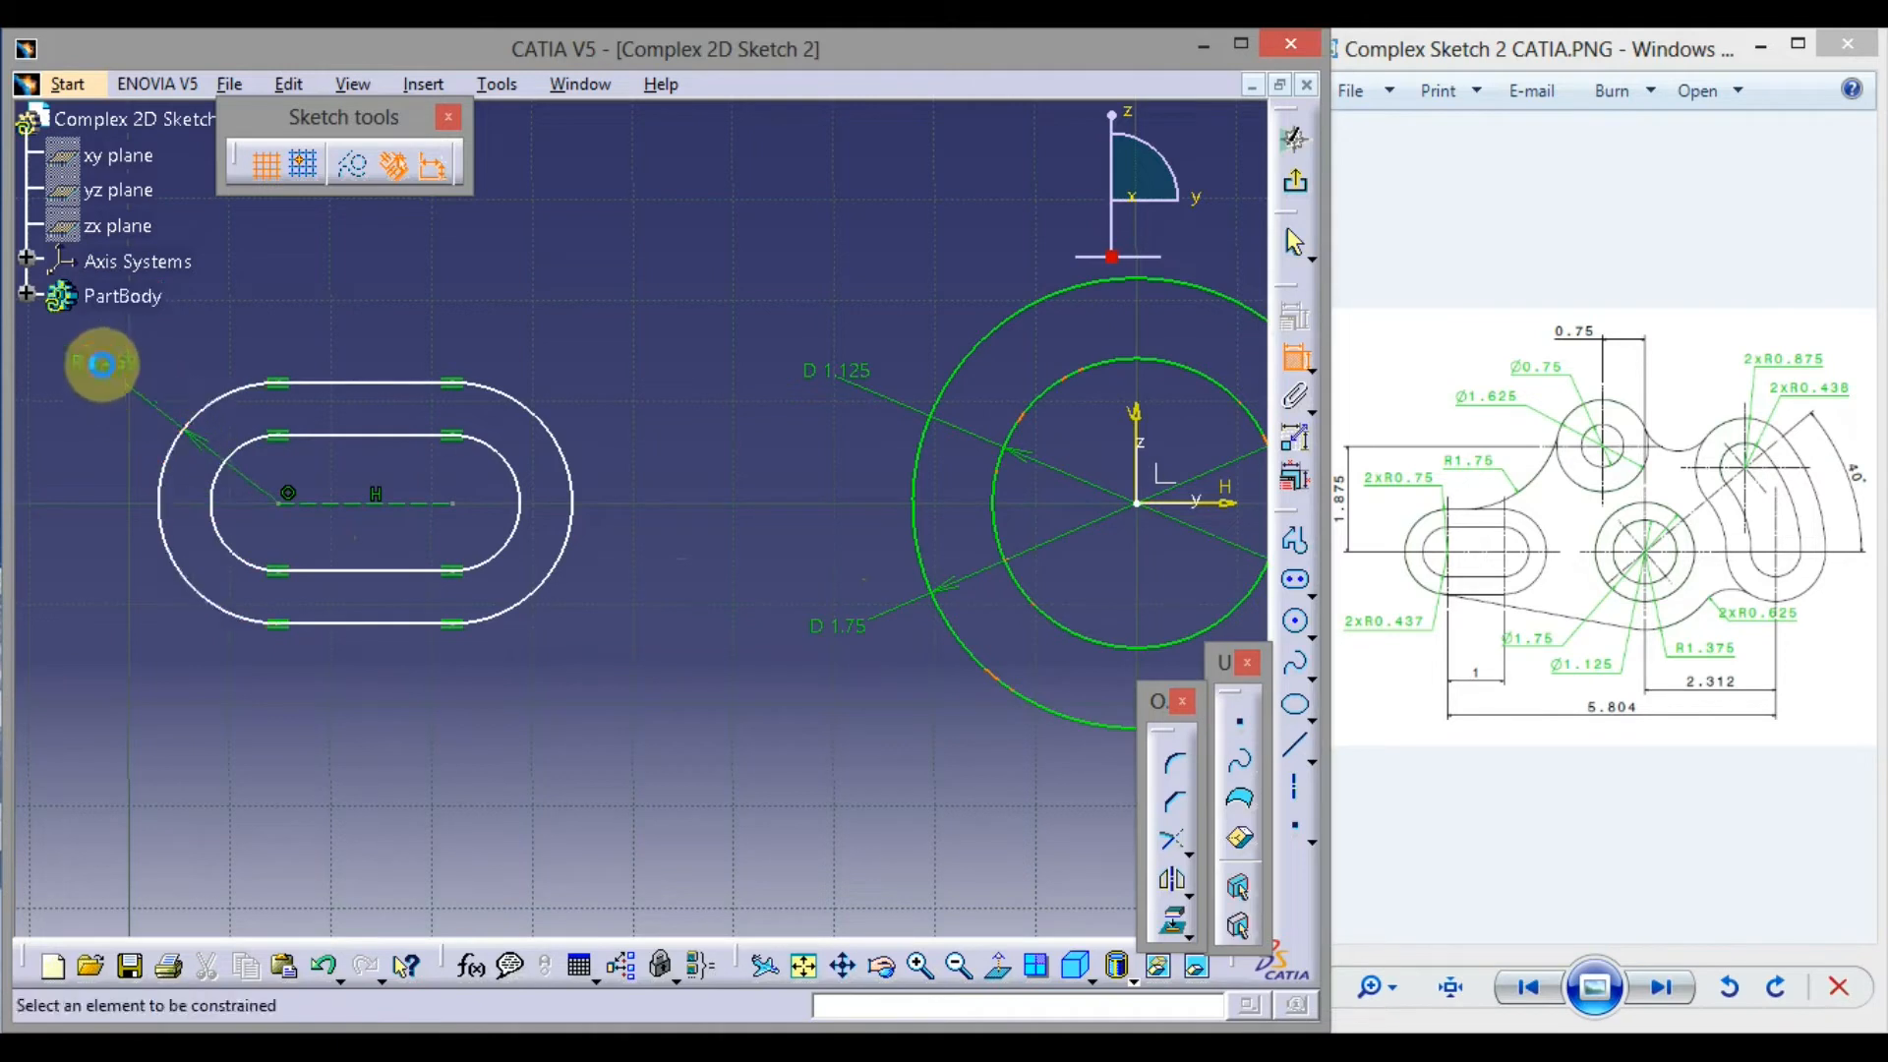
left_click(230, 546)
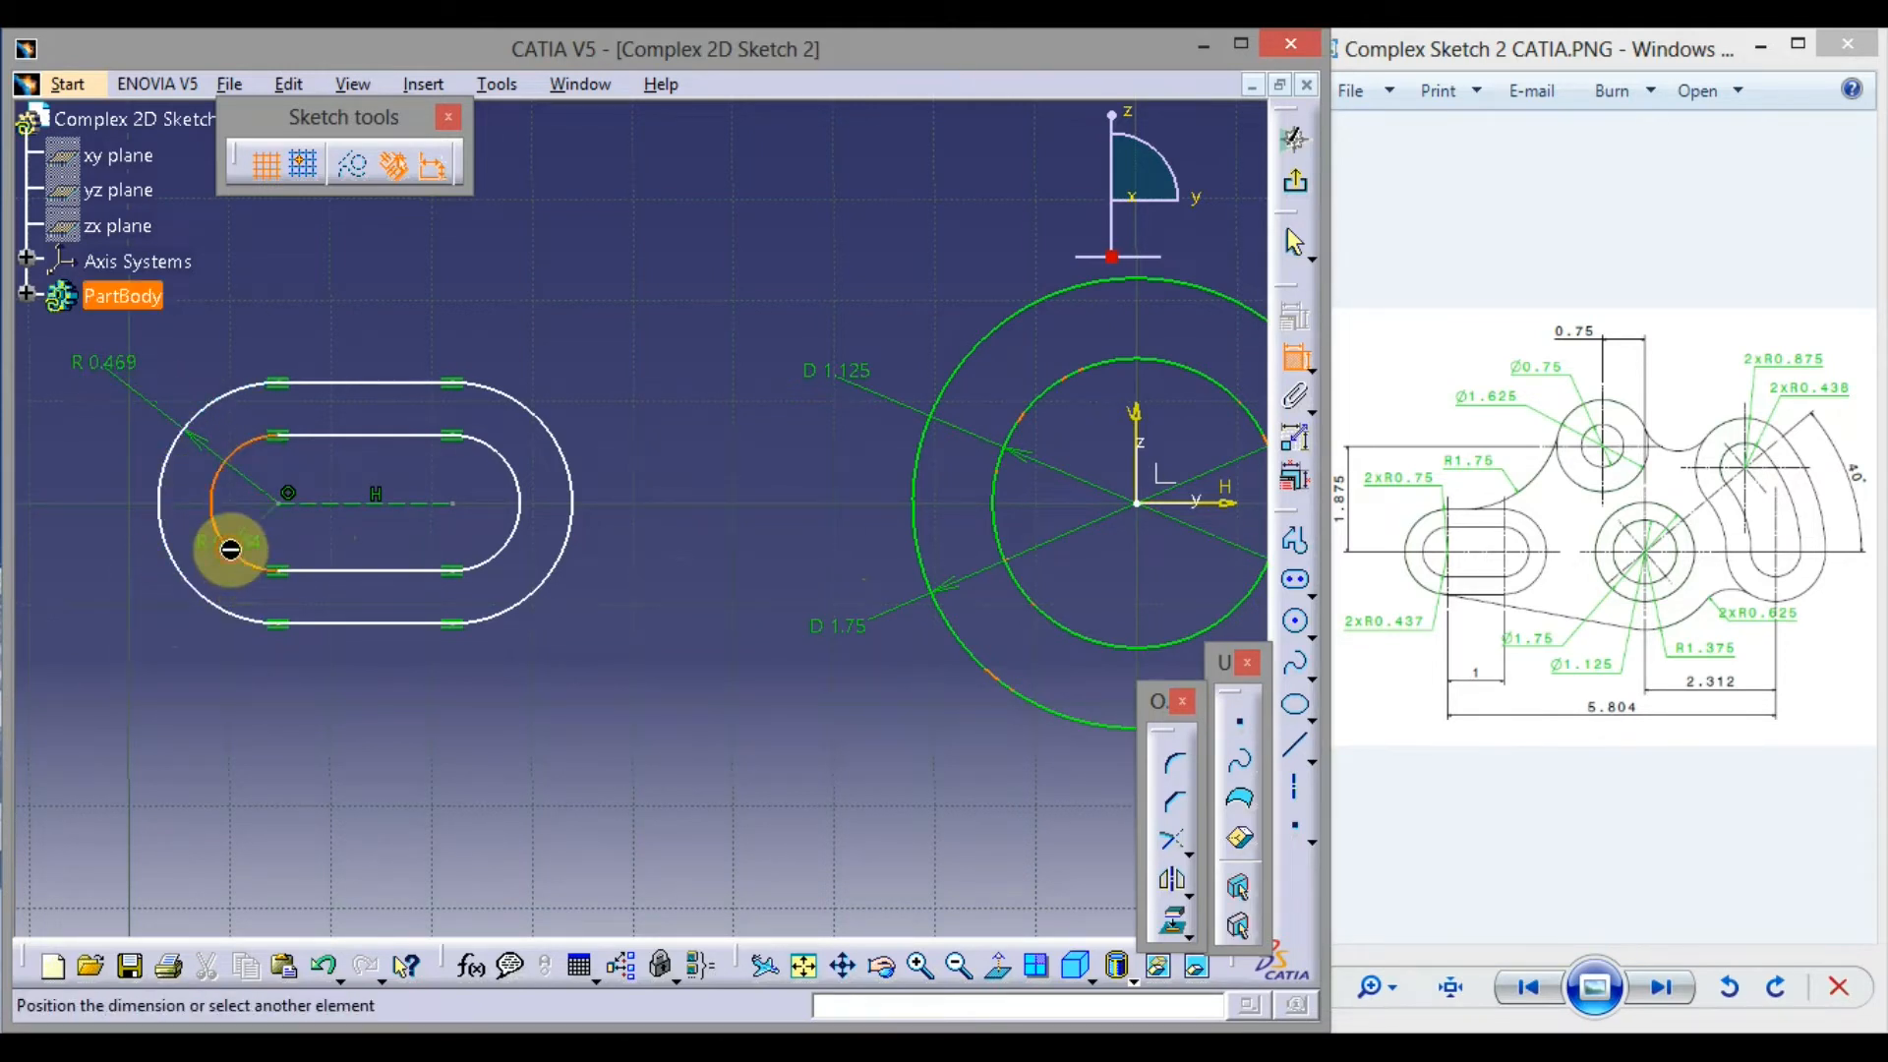
left_click(139, 679)
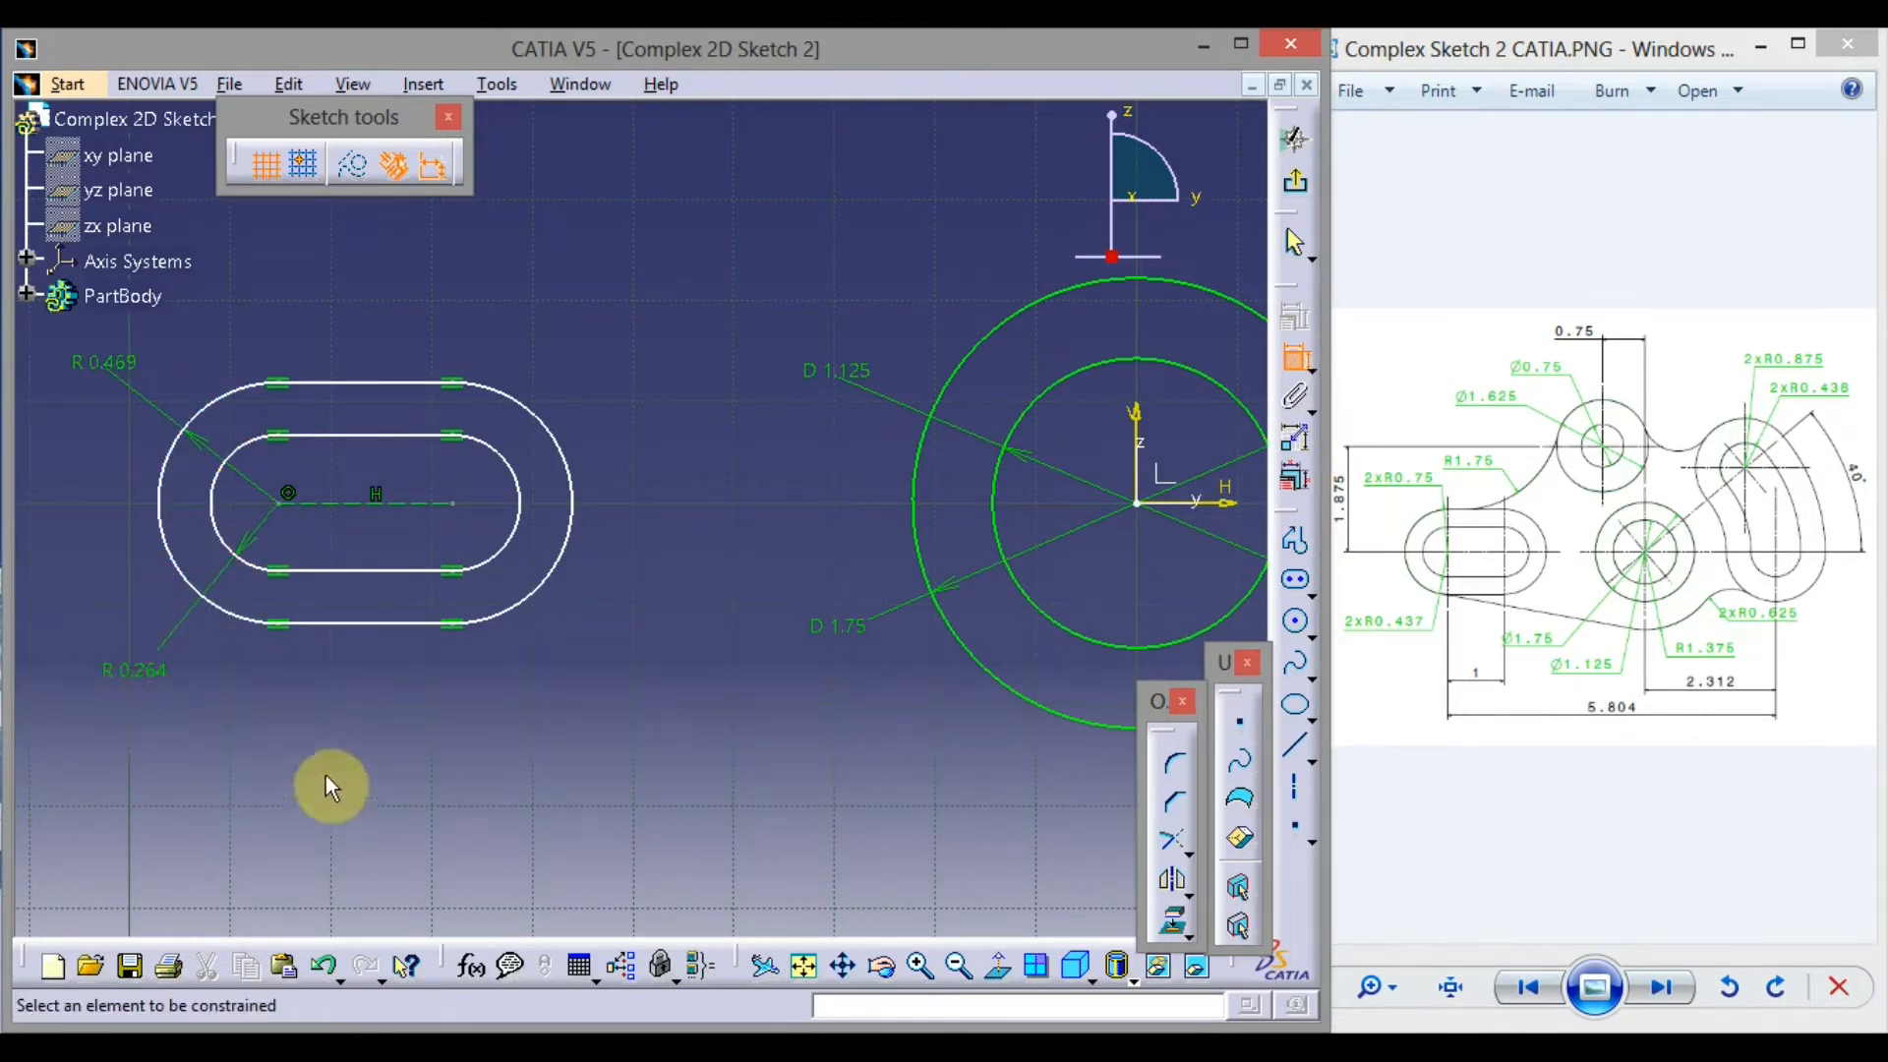
Set the outer elongated hole's radius to 0.75 in and the inner one's radius to 0.437 in
middle_click_drag(373, 752, 453, 831)
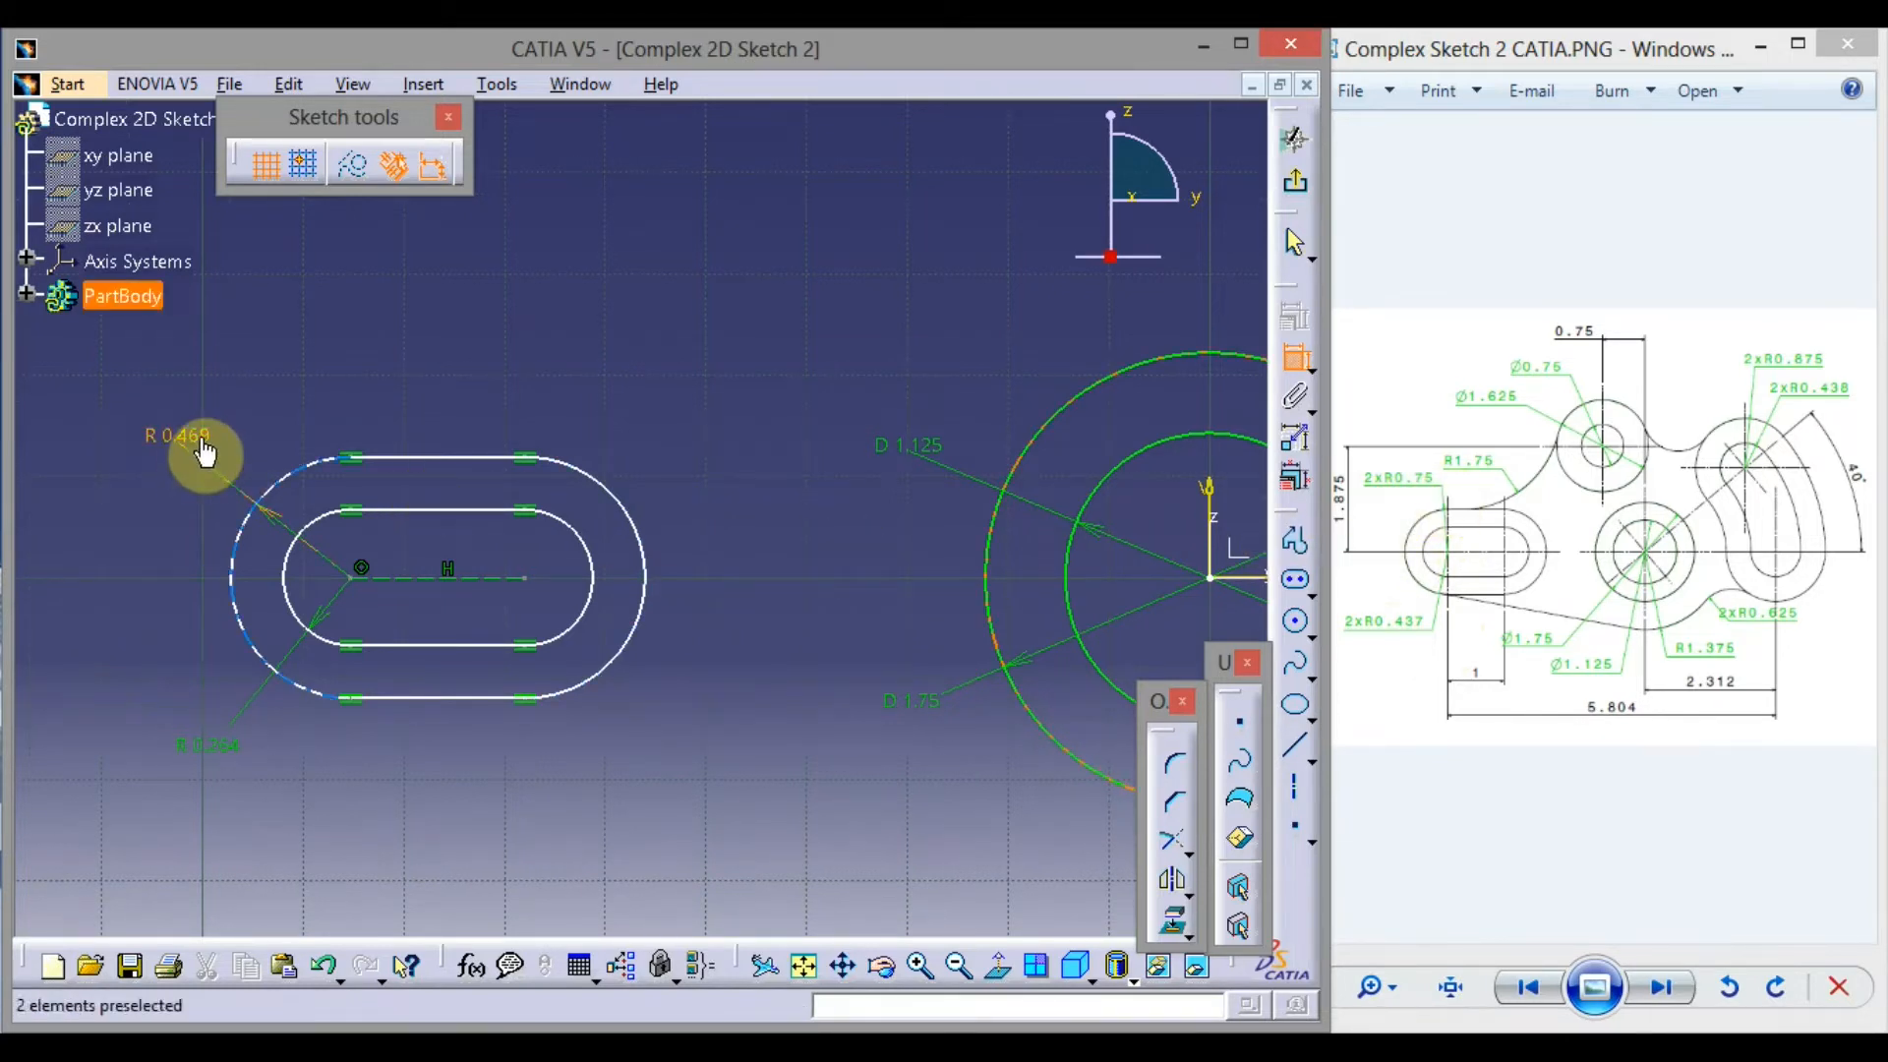
double_click(204, 453)
left_click_drag(610, 439, 739, 349)
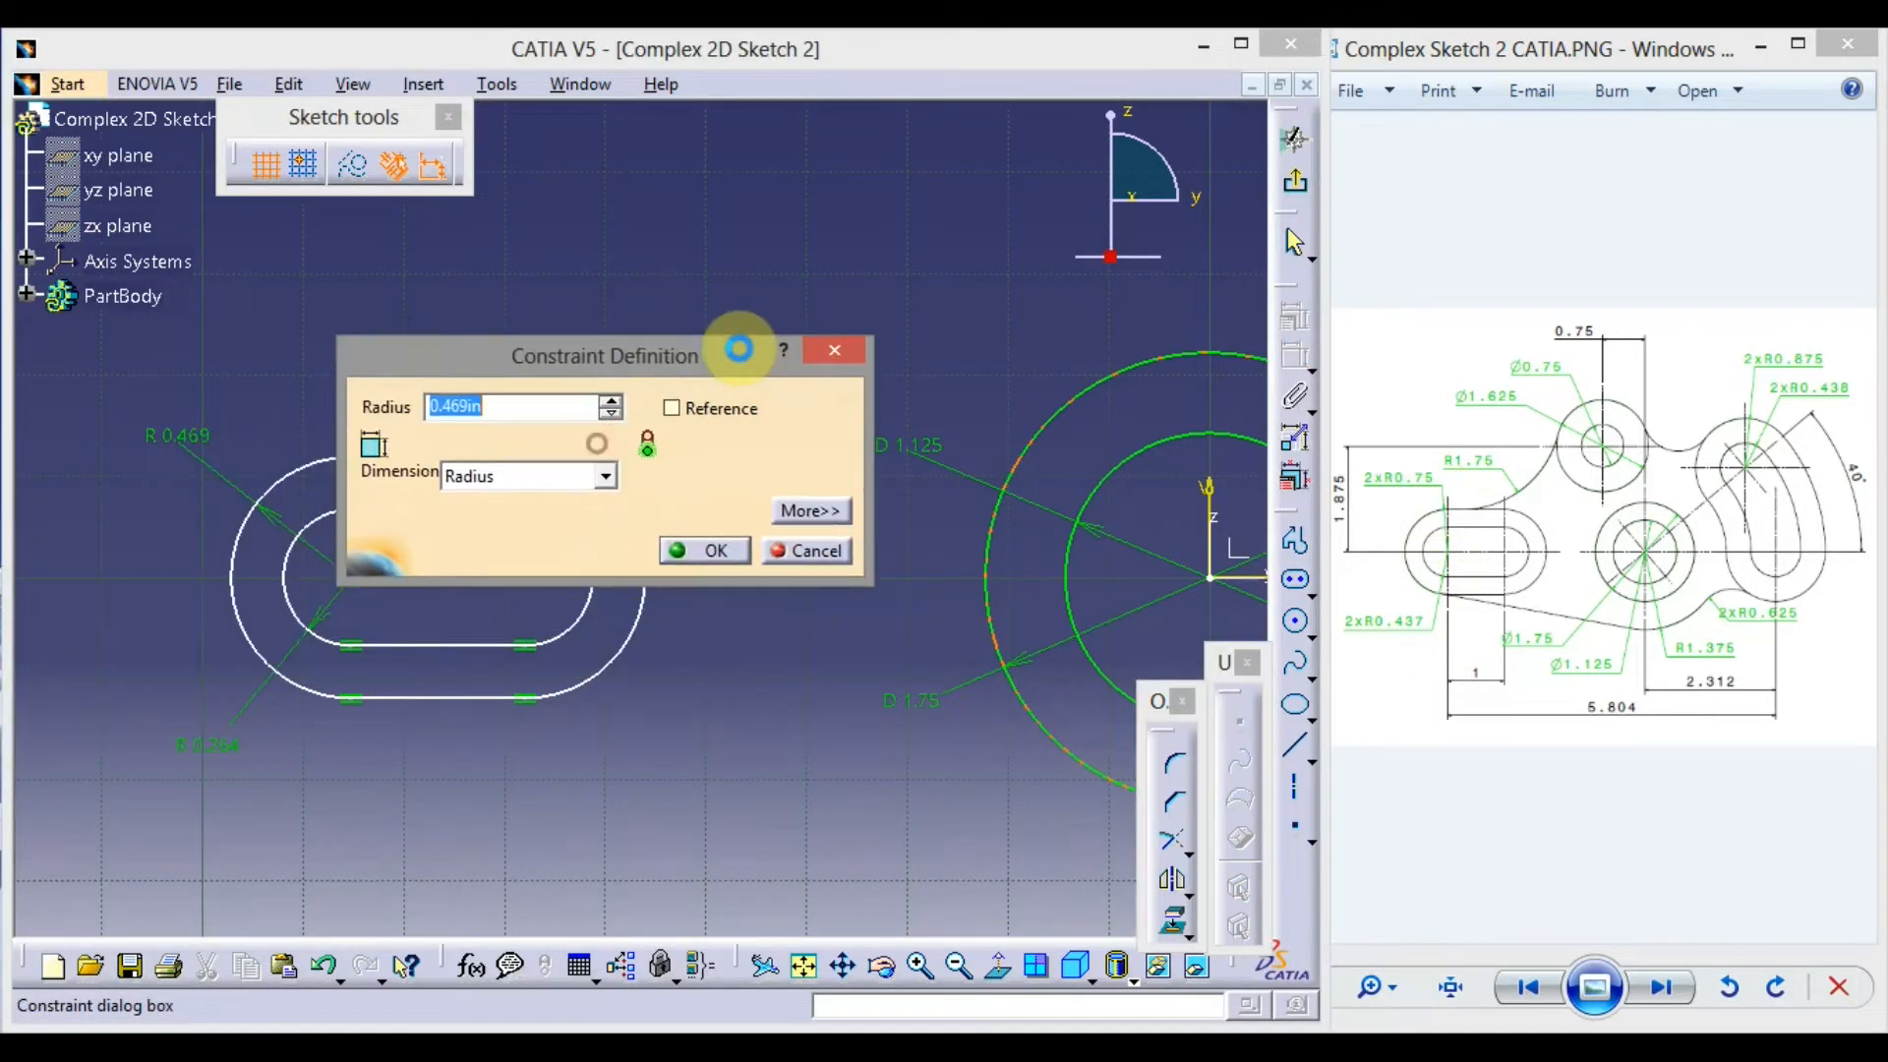
type("0.75")
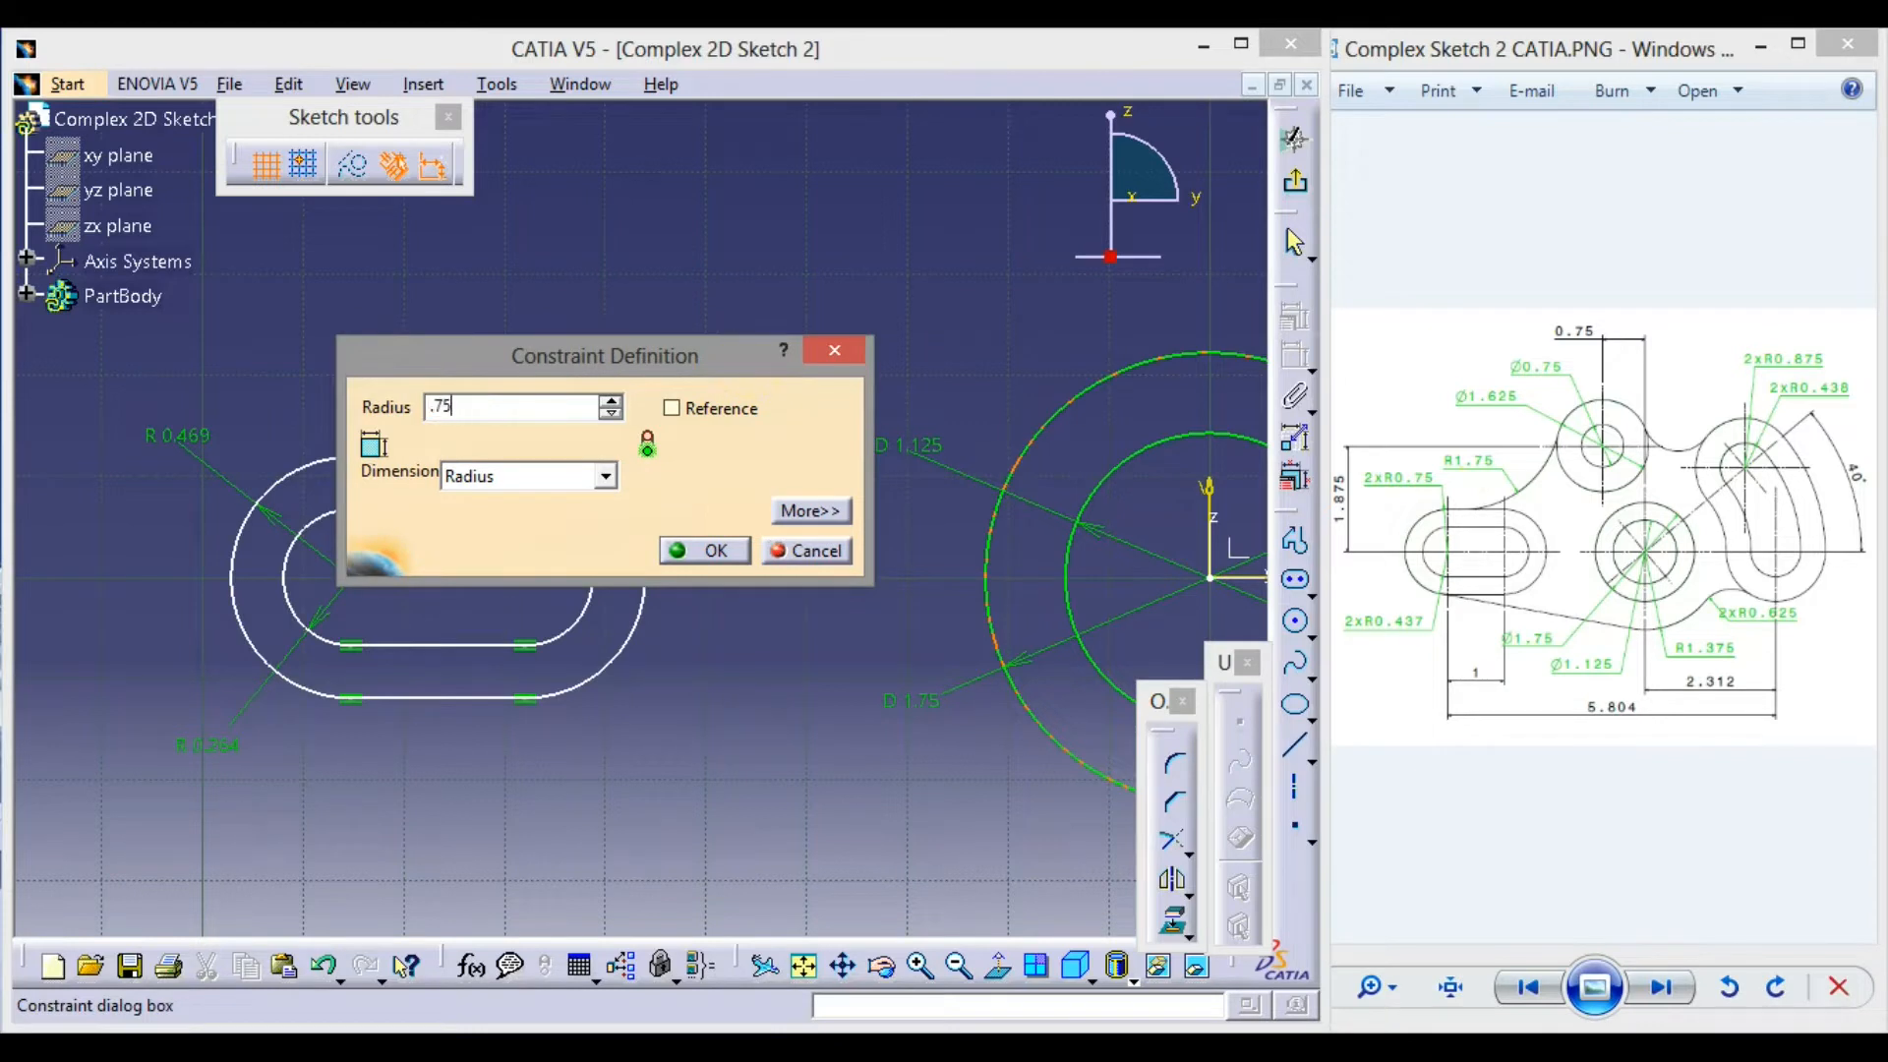
key("Return")
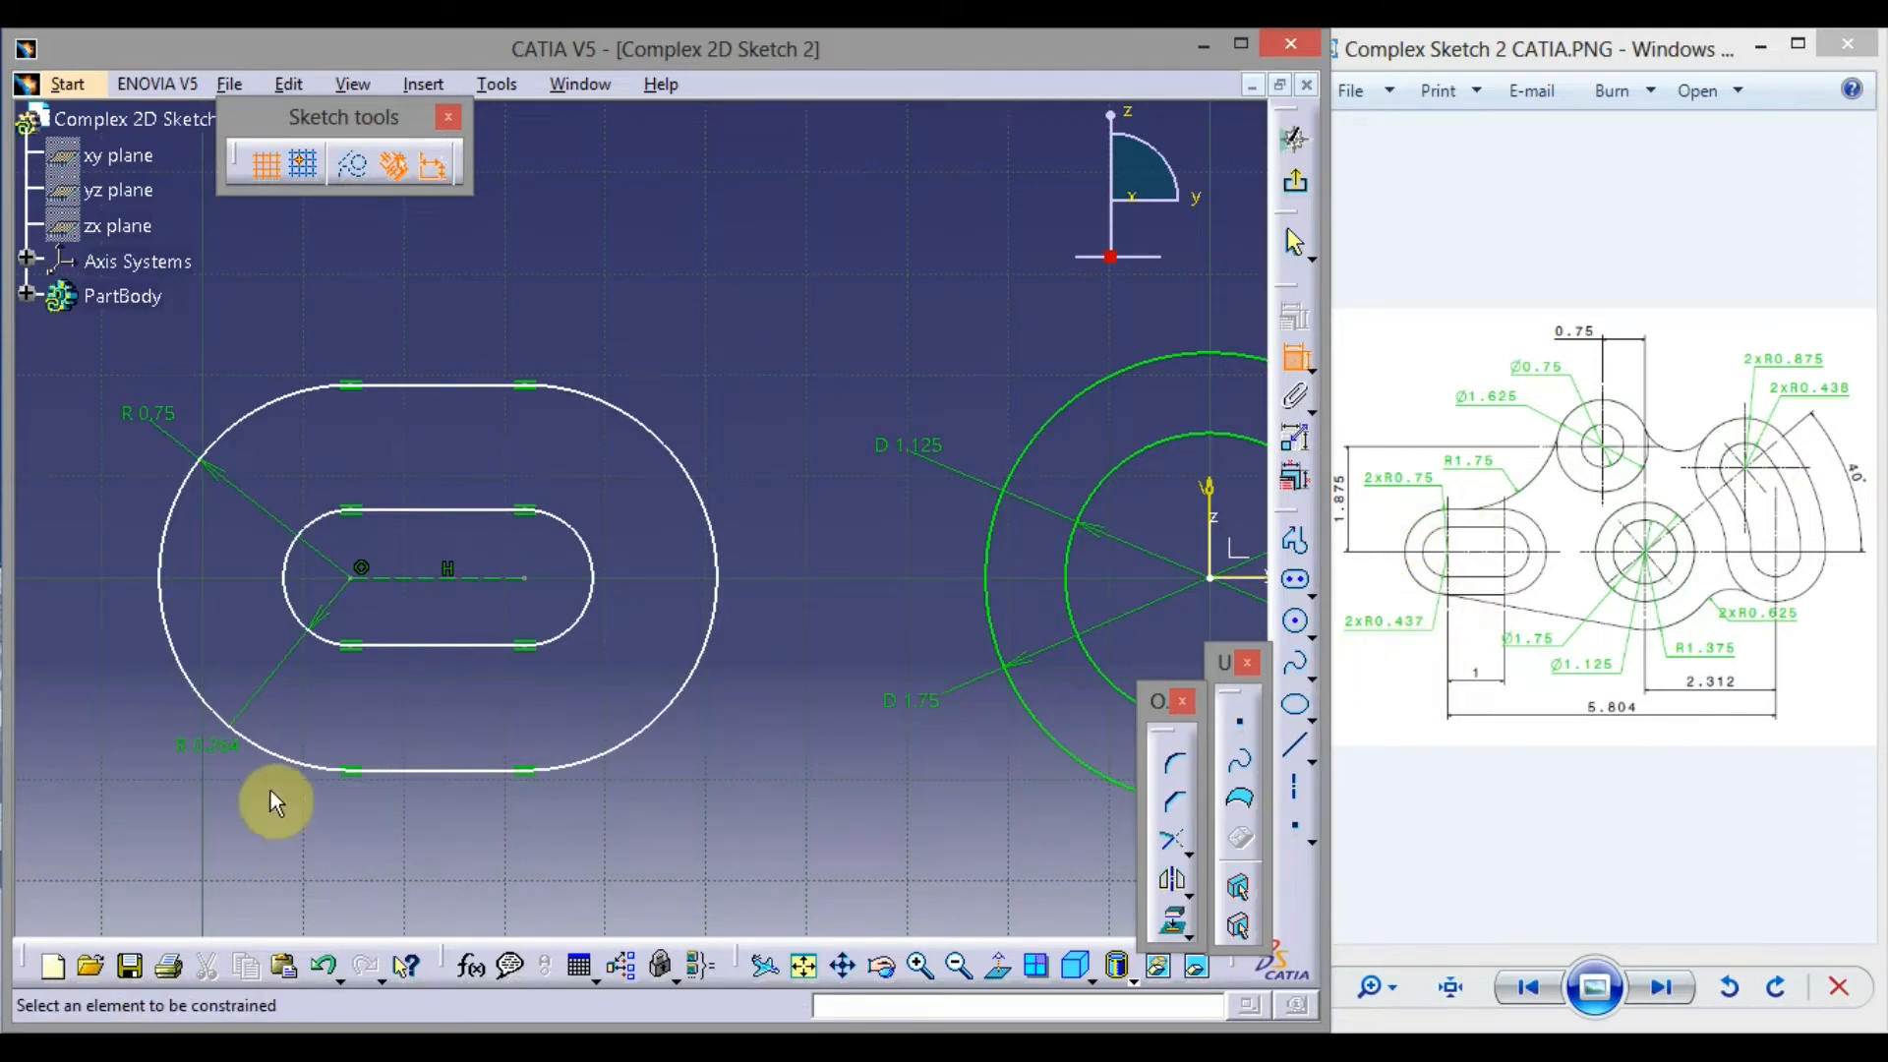
double_click(202, 745)
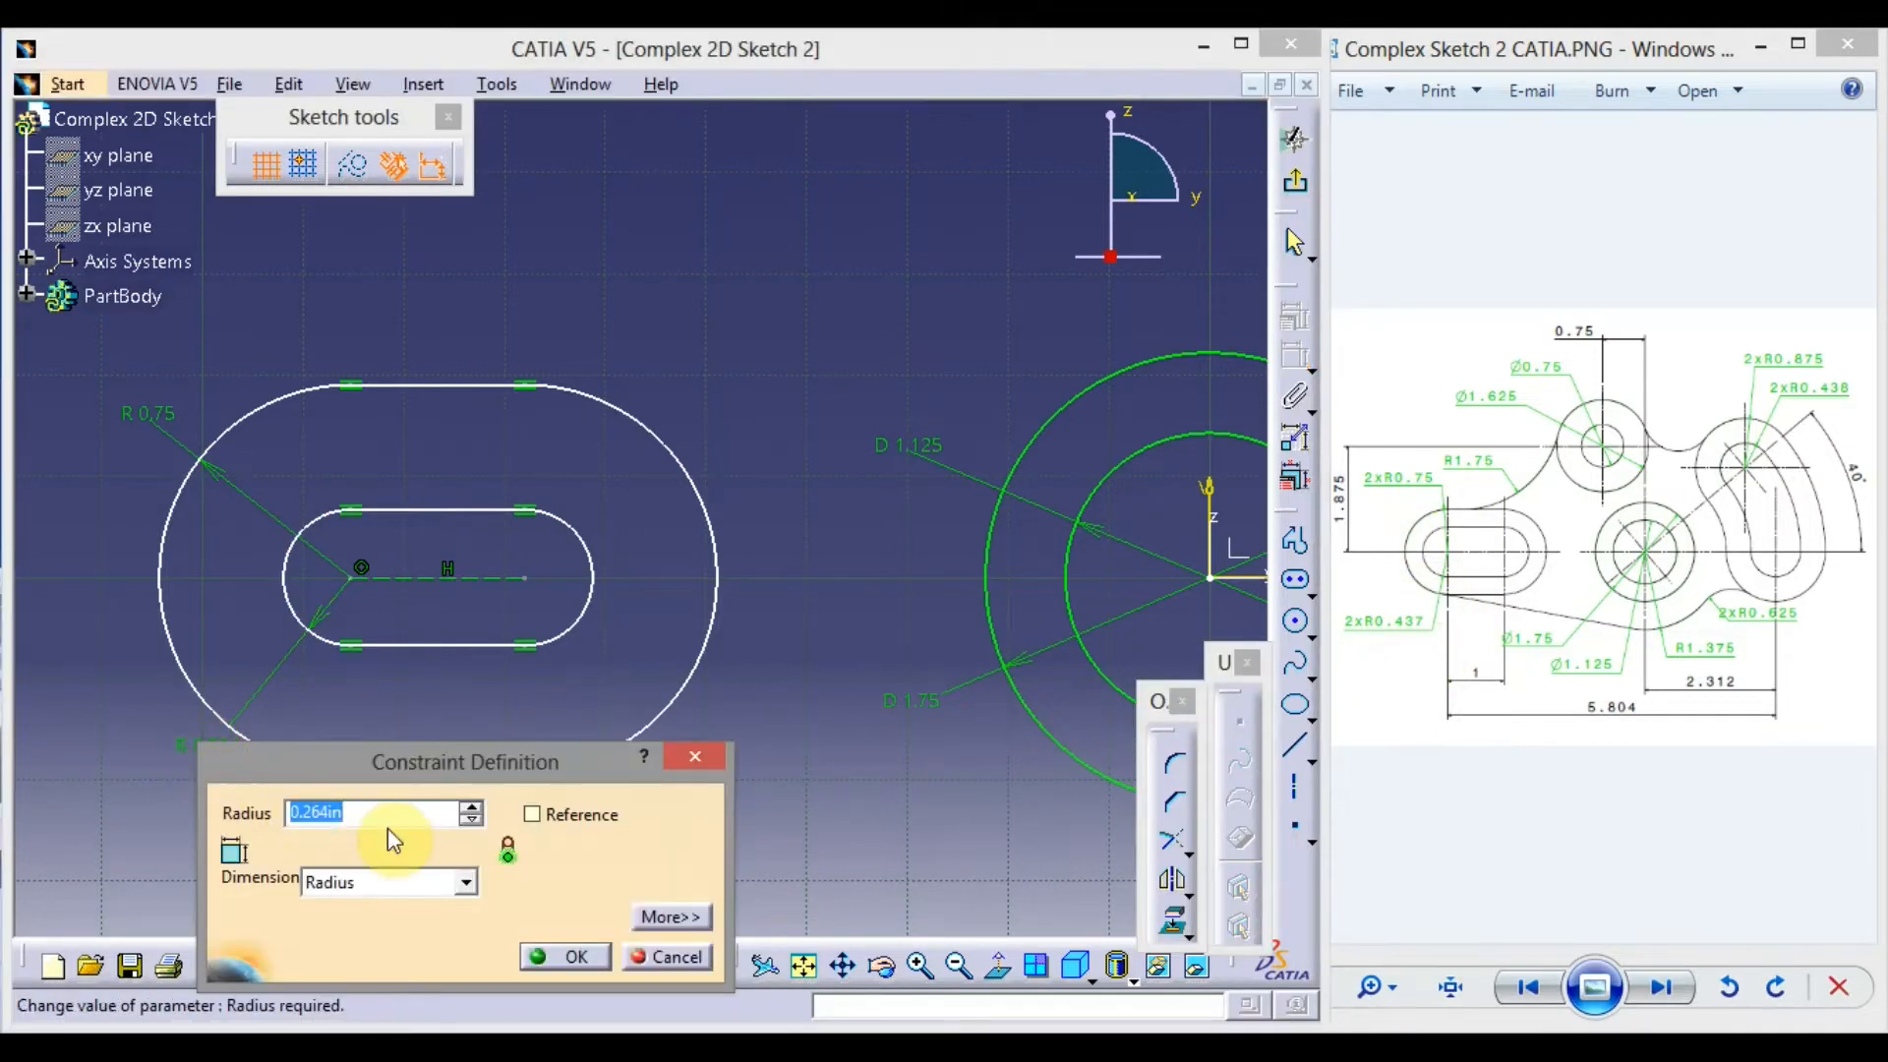
type(".437")
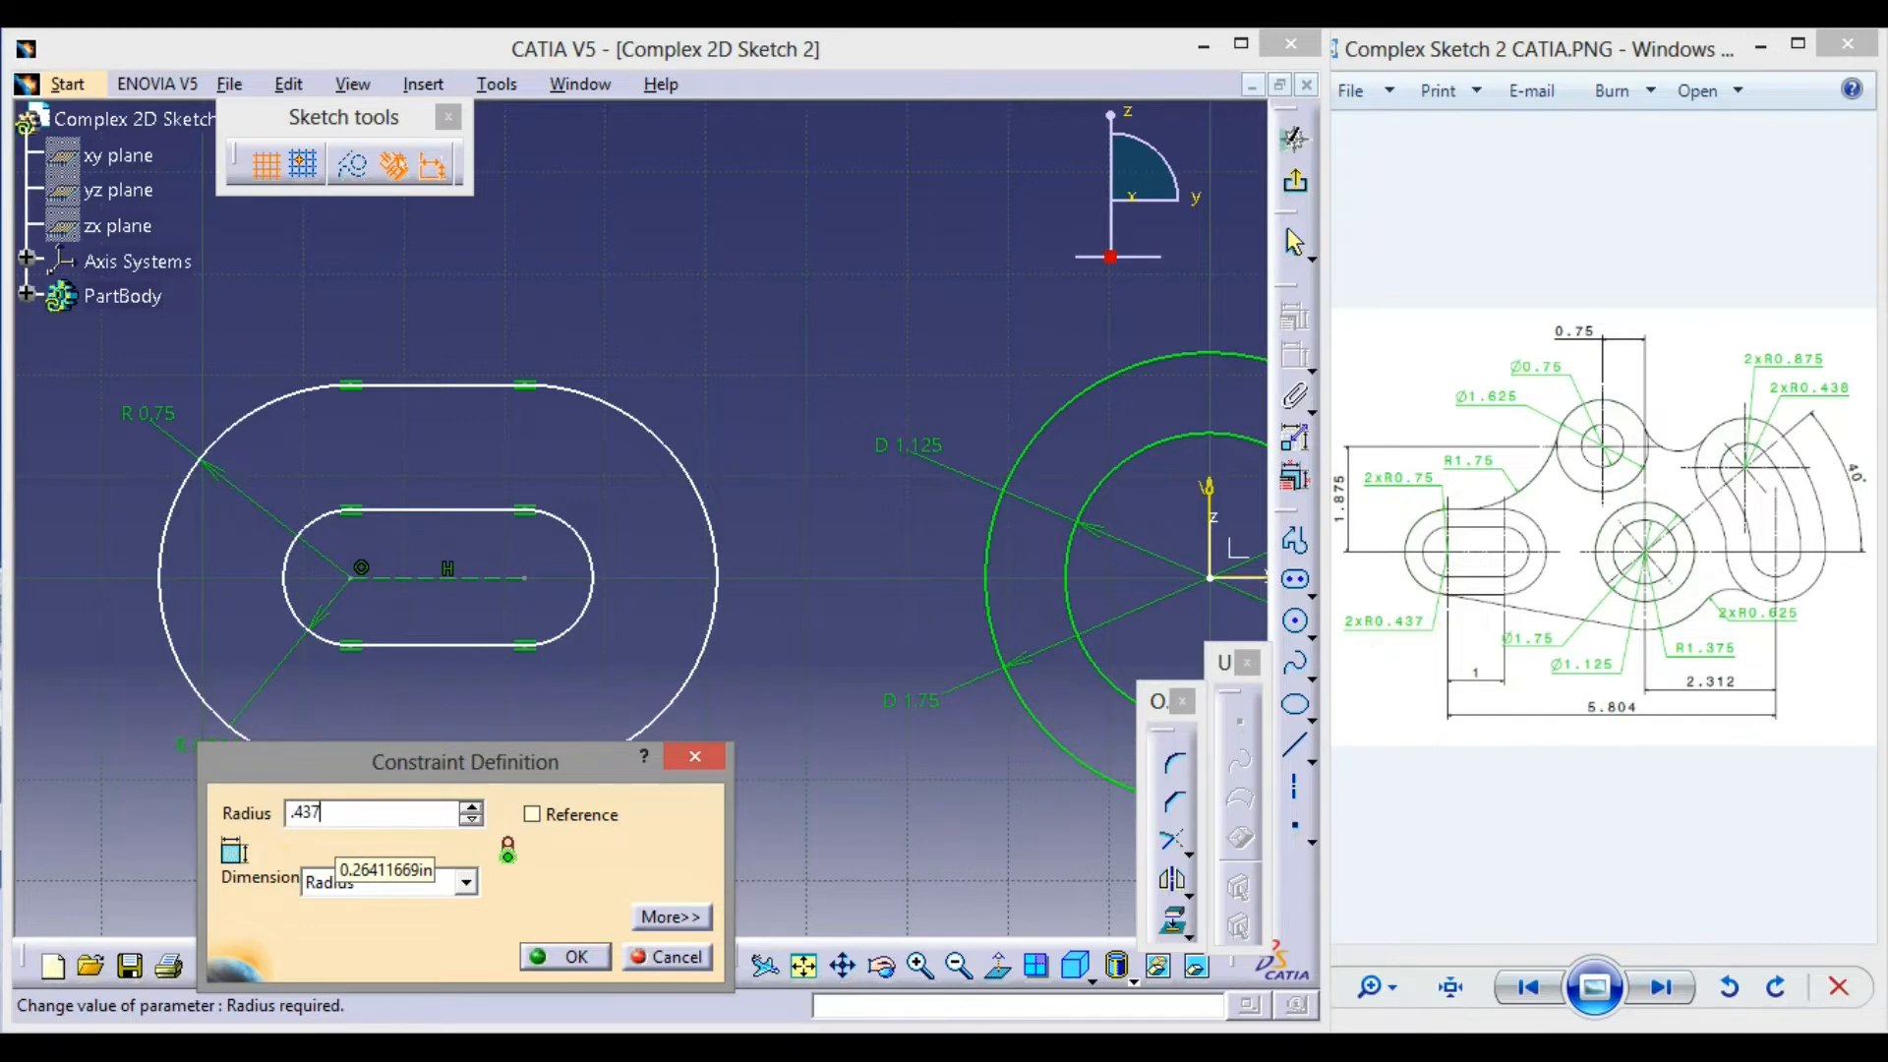
key("Return")
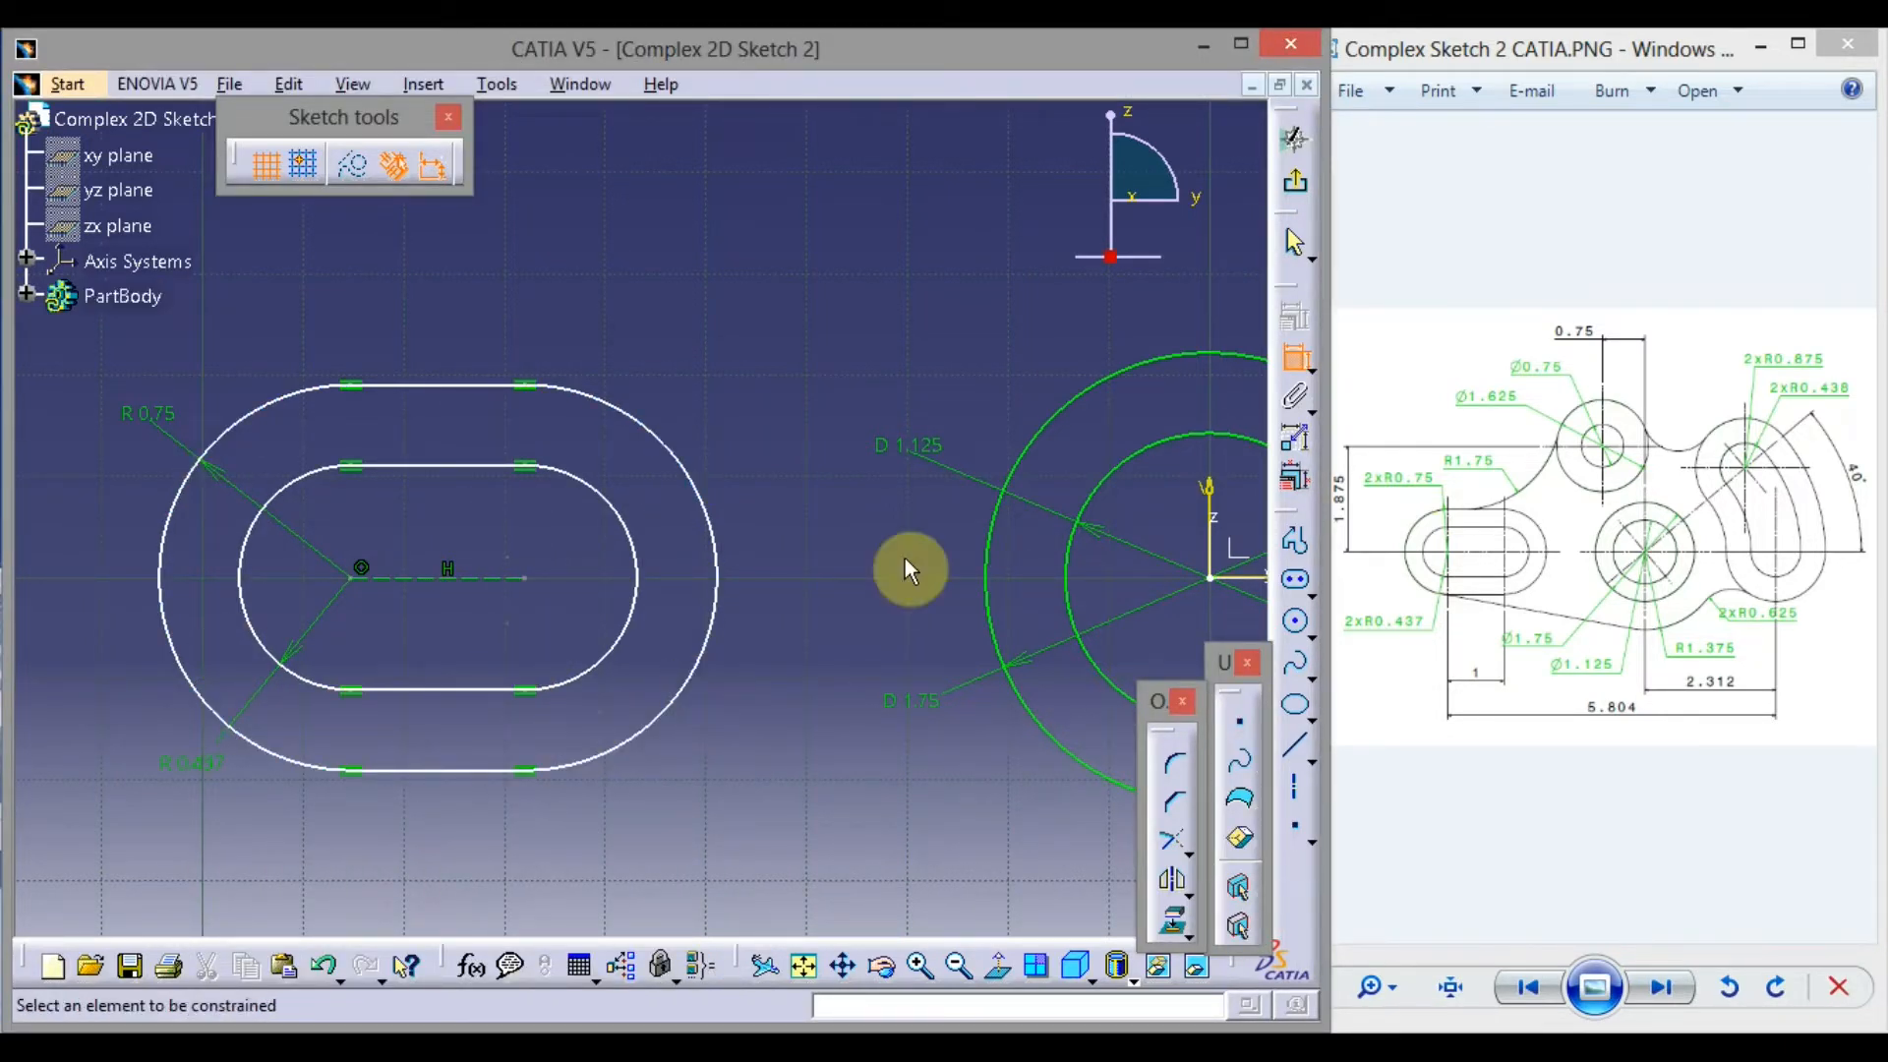
left_click(1291, 363)
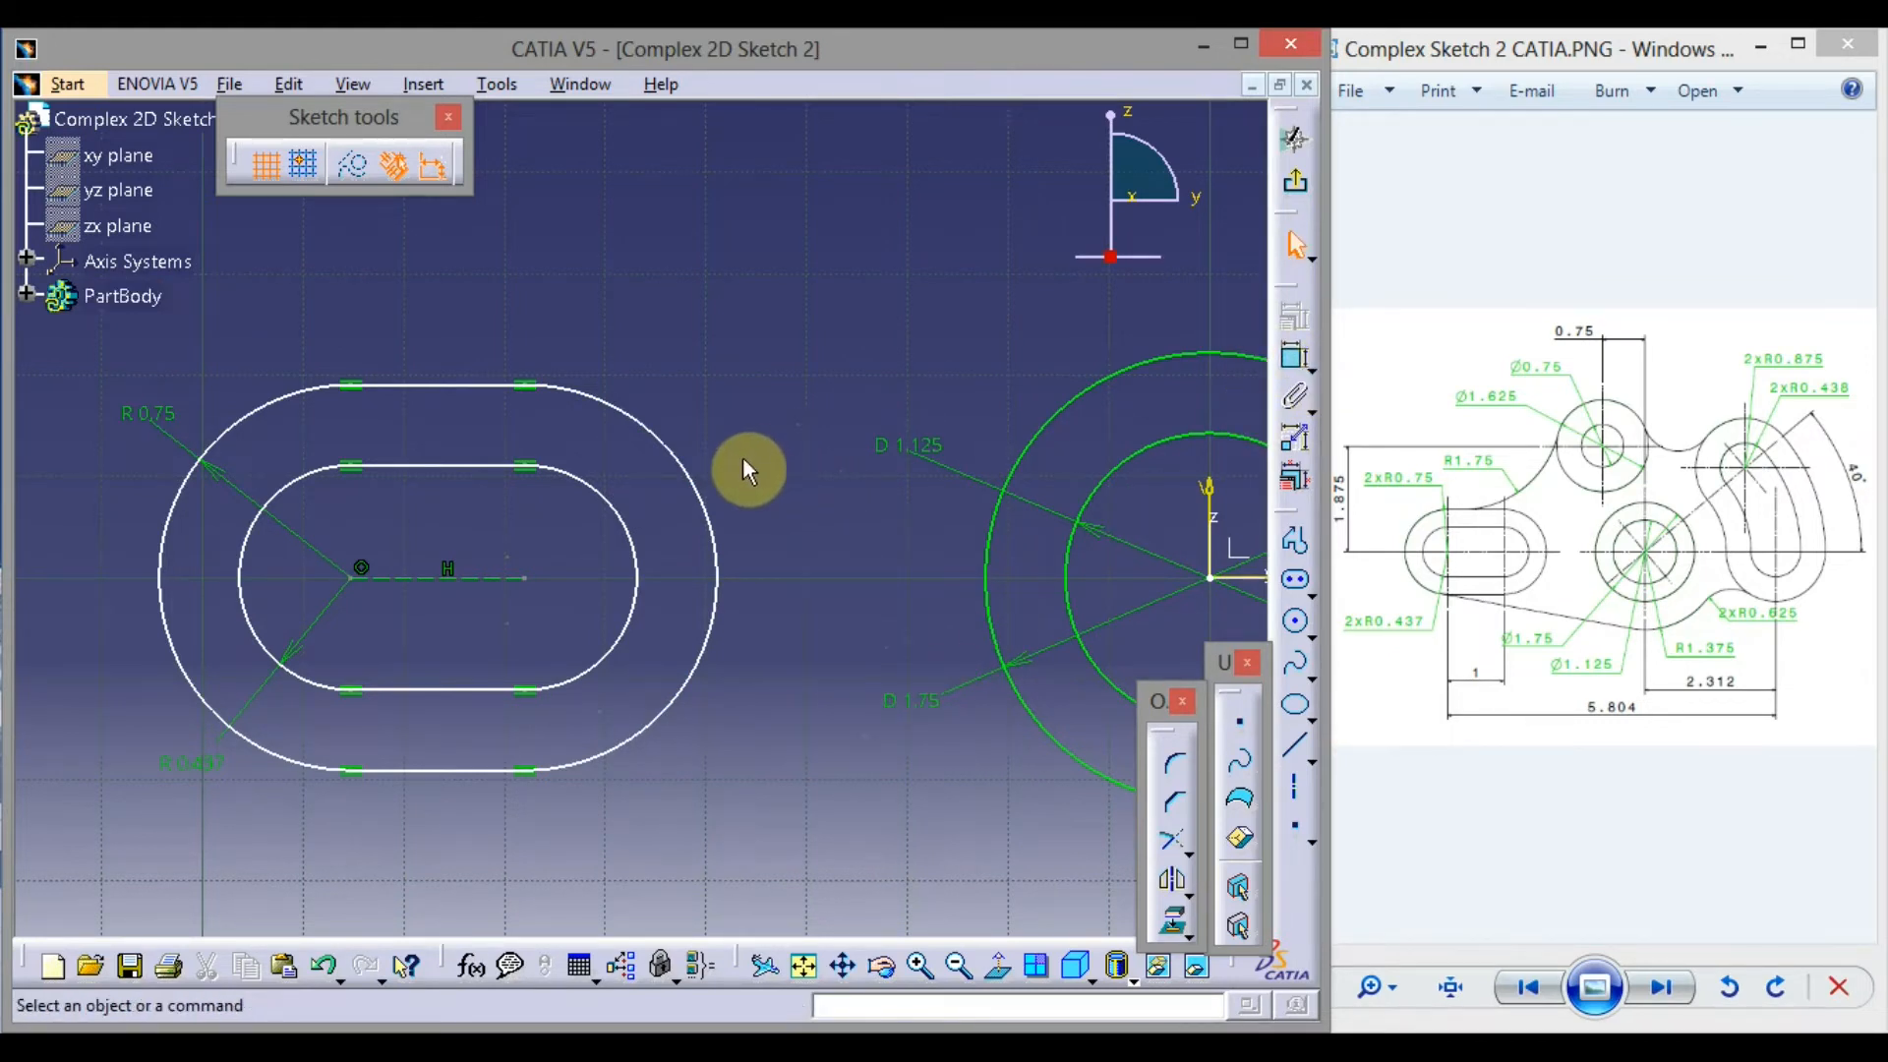
Apply a horizontal constraint to the upper straight line of both the outer and the inner left elongated hole
right_click(444, 387)
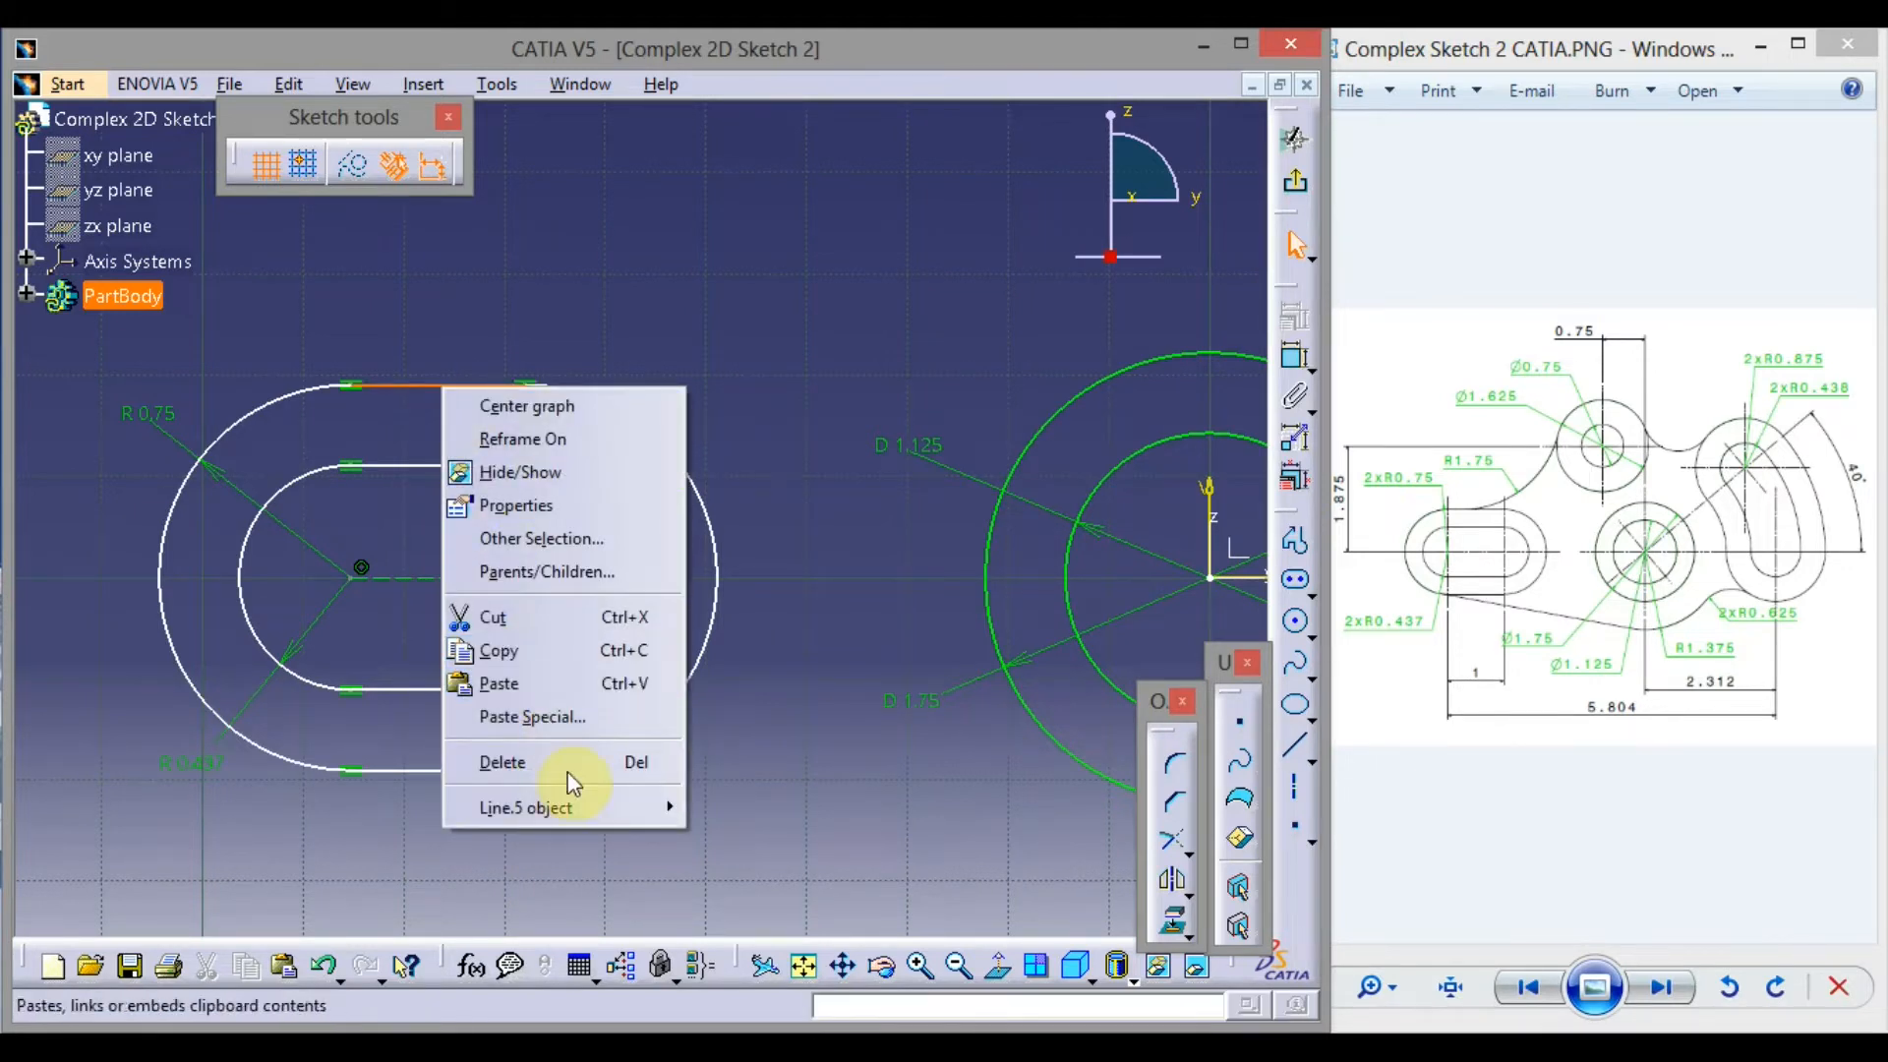
mouse_move(580, 807)
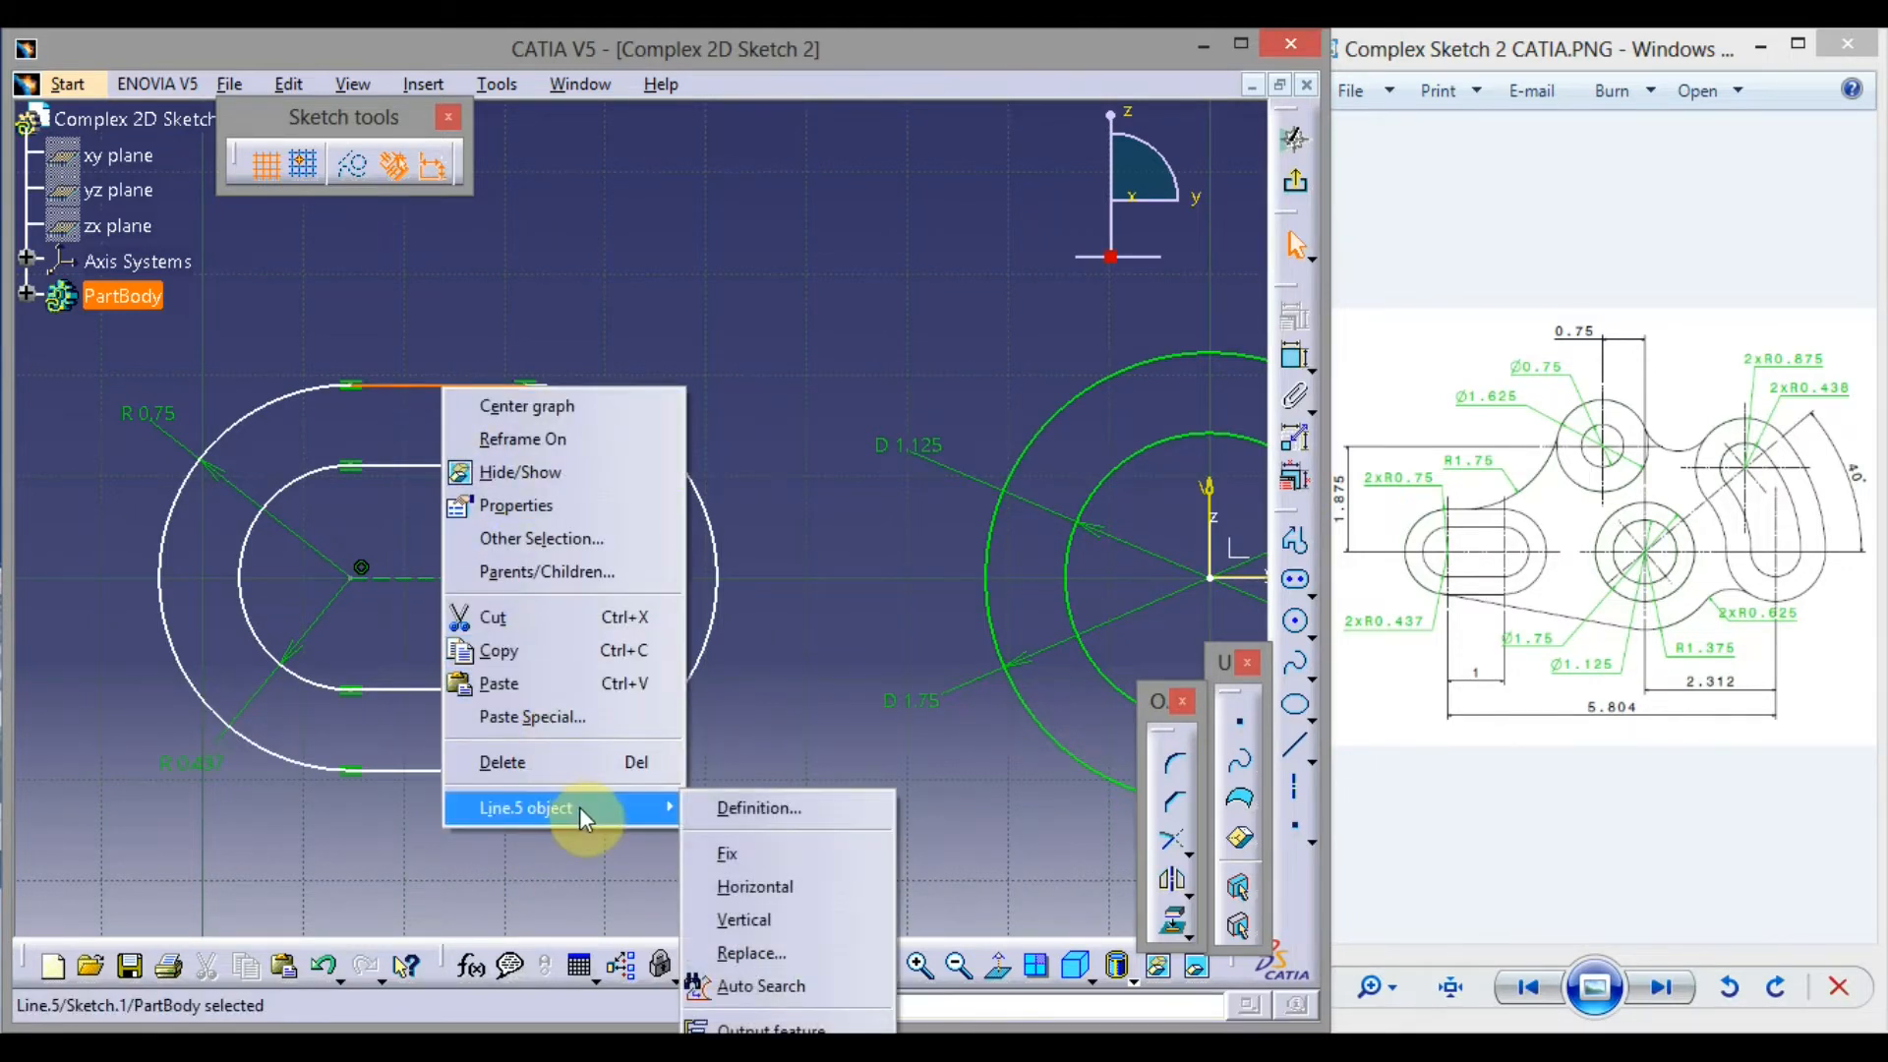
left_click(765, 883)
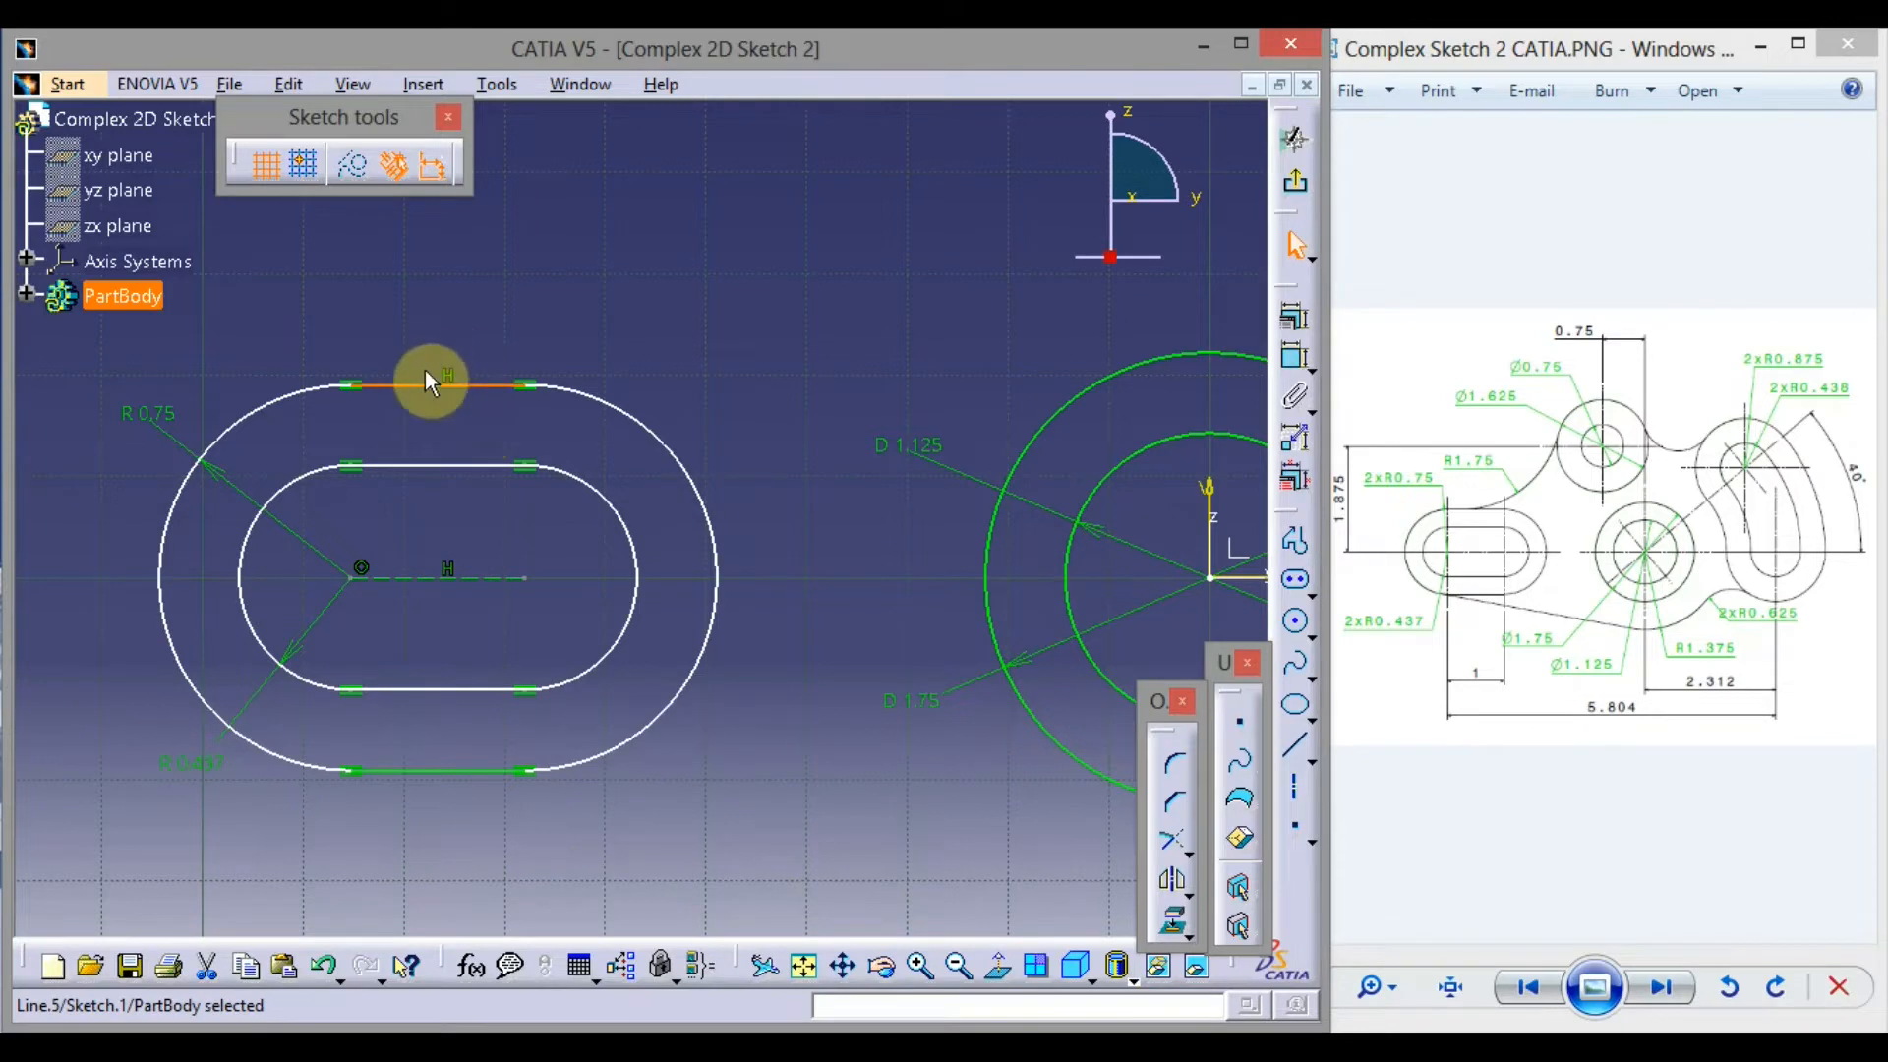
right_click(445, 468)
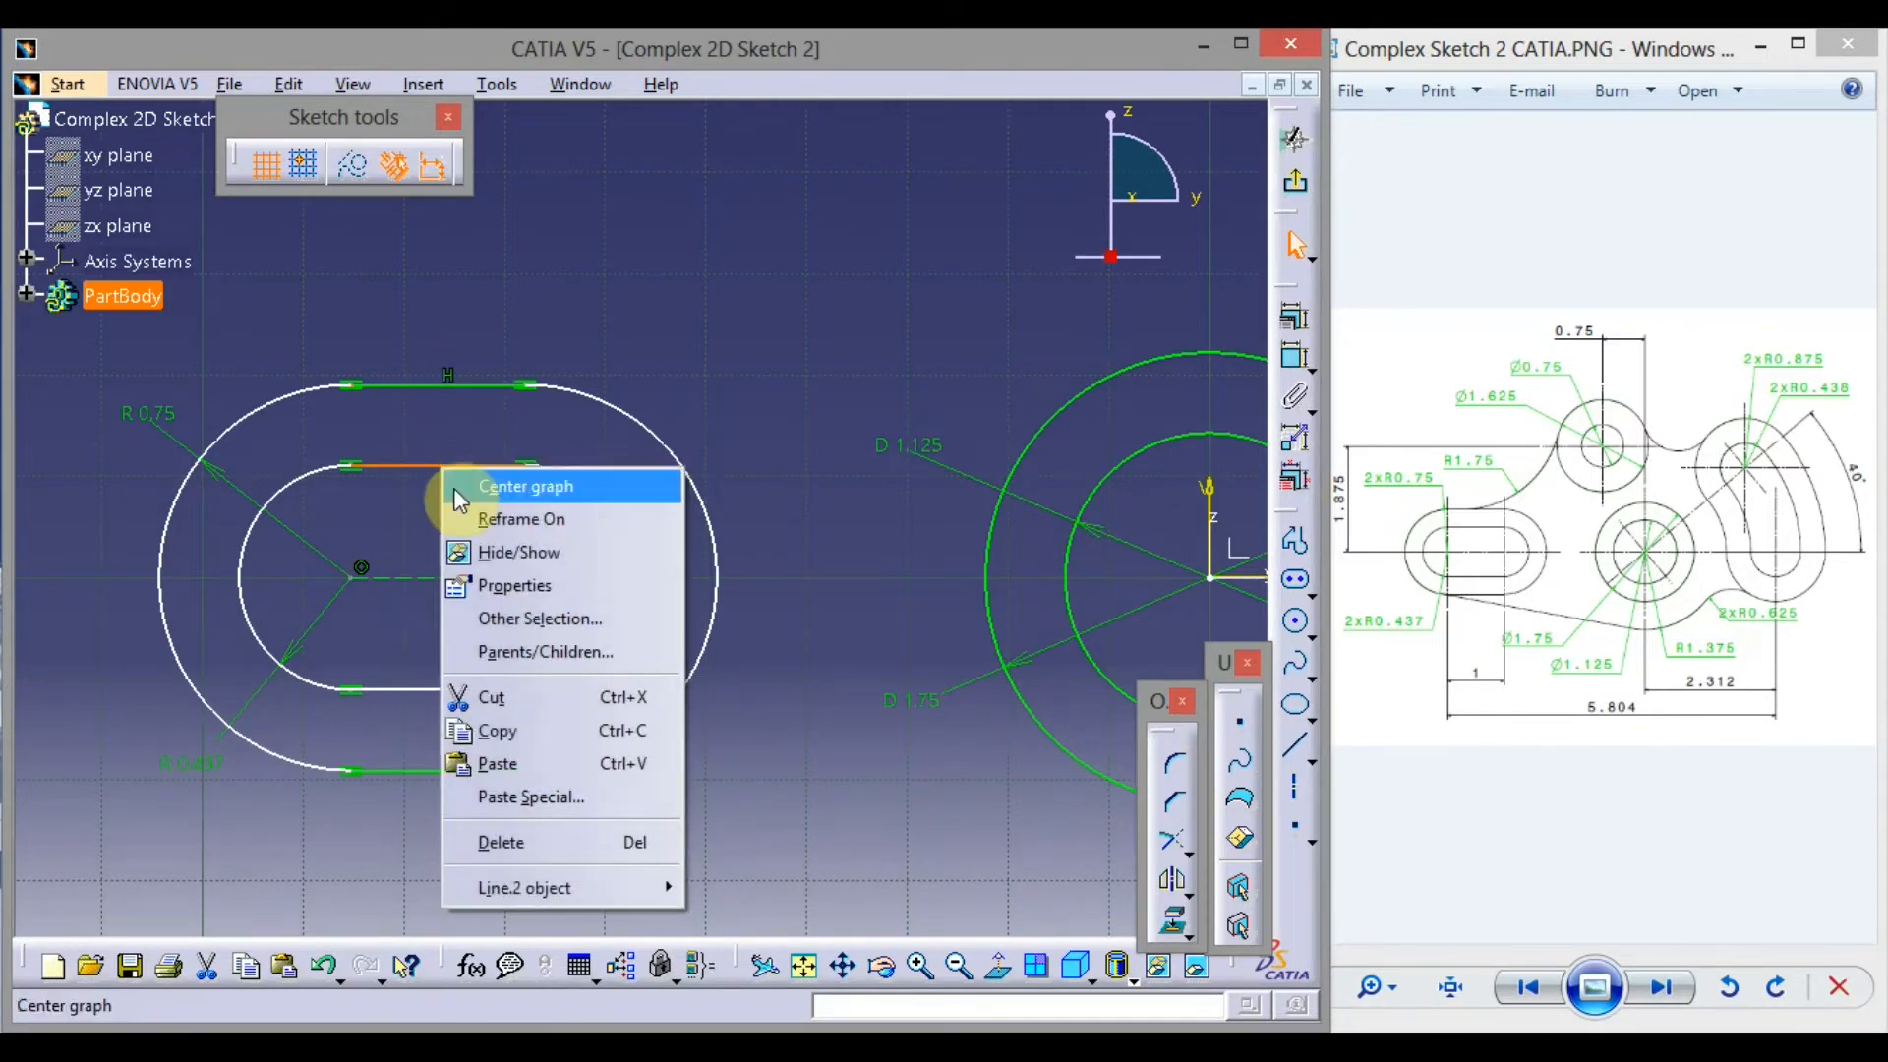
mouse_move(610, 883)
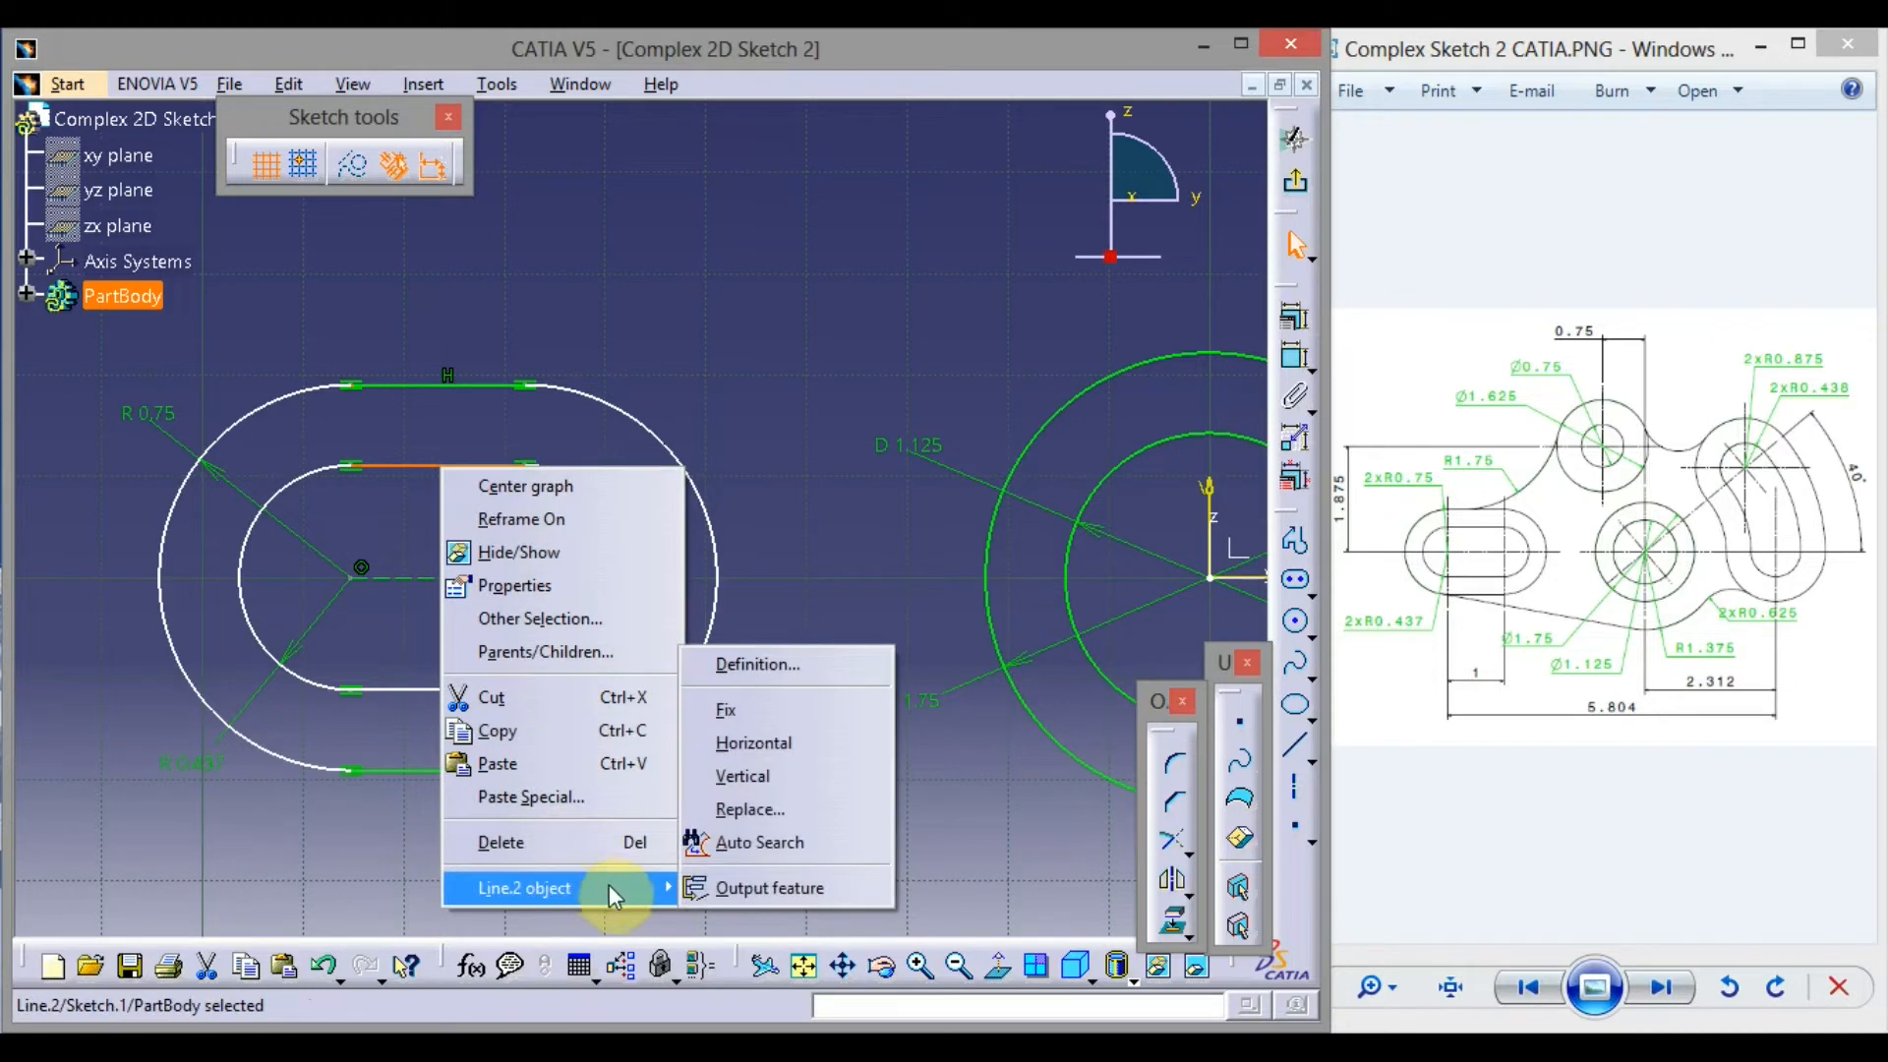
left_click(769, 745)
left_click(765, 307)
Draw an axis line from the origin diagonally up and to the right, beyond the central circles
middle_click_drag(765, 305, 833, 717)
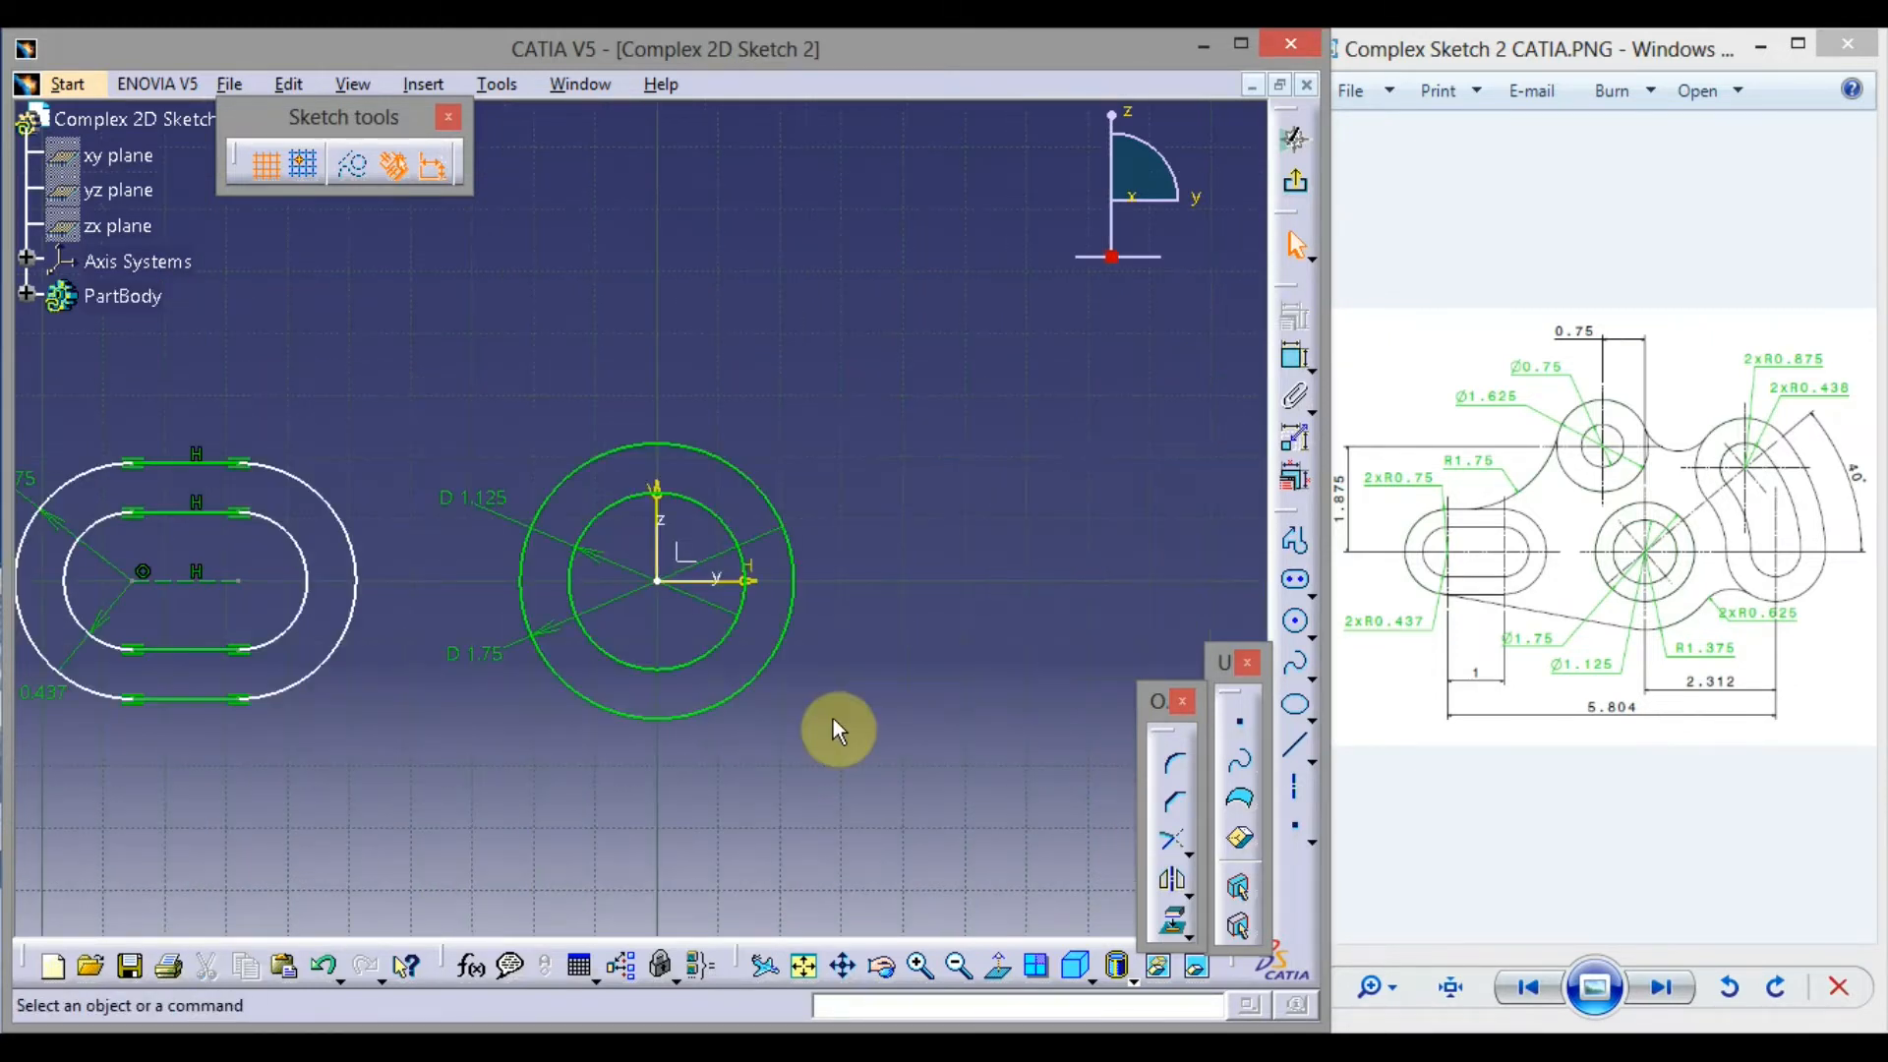
left_click(1294, 786)
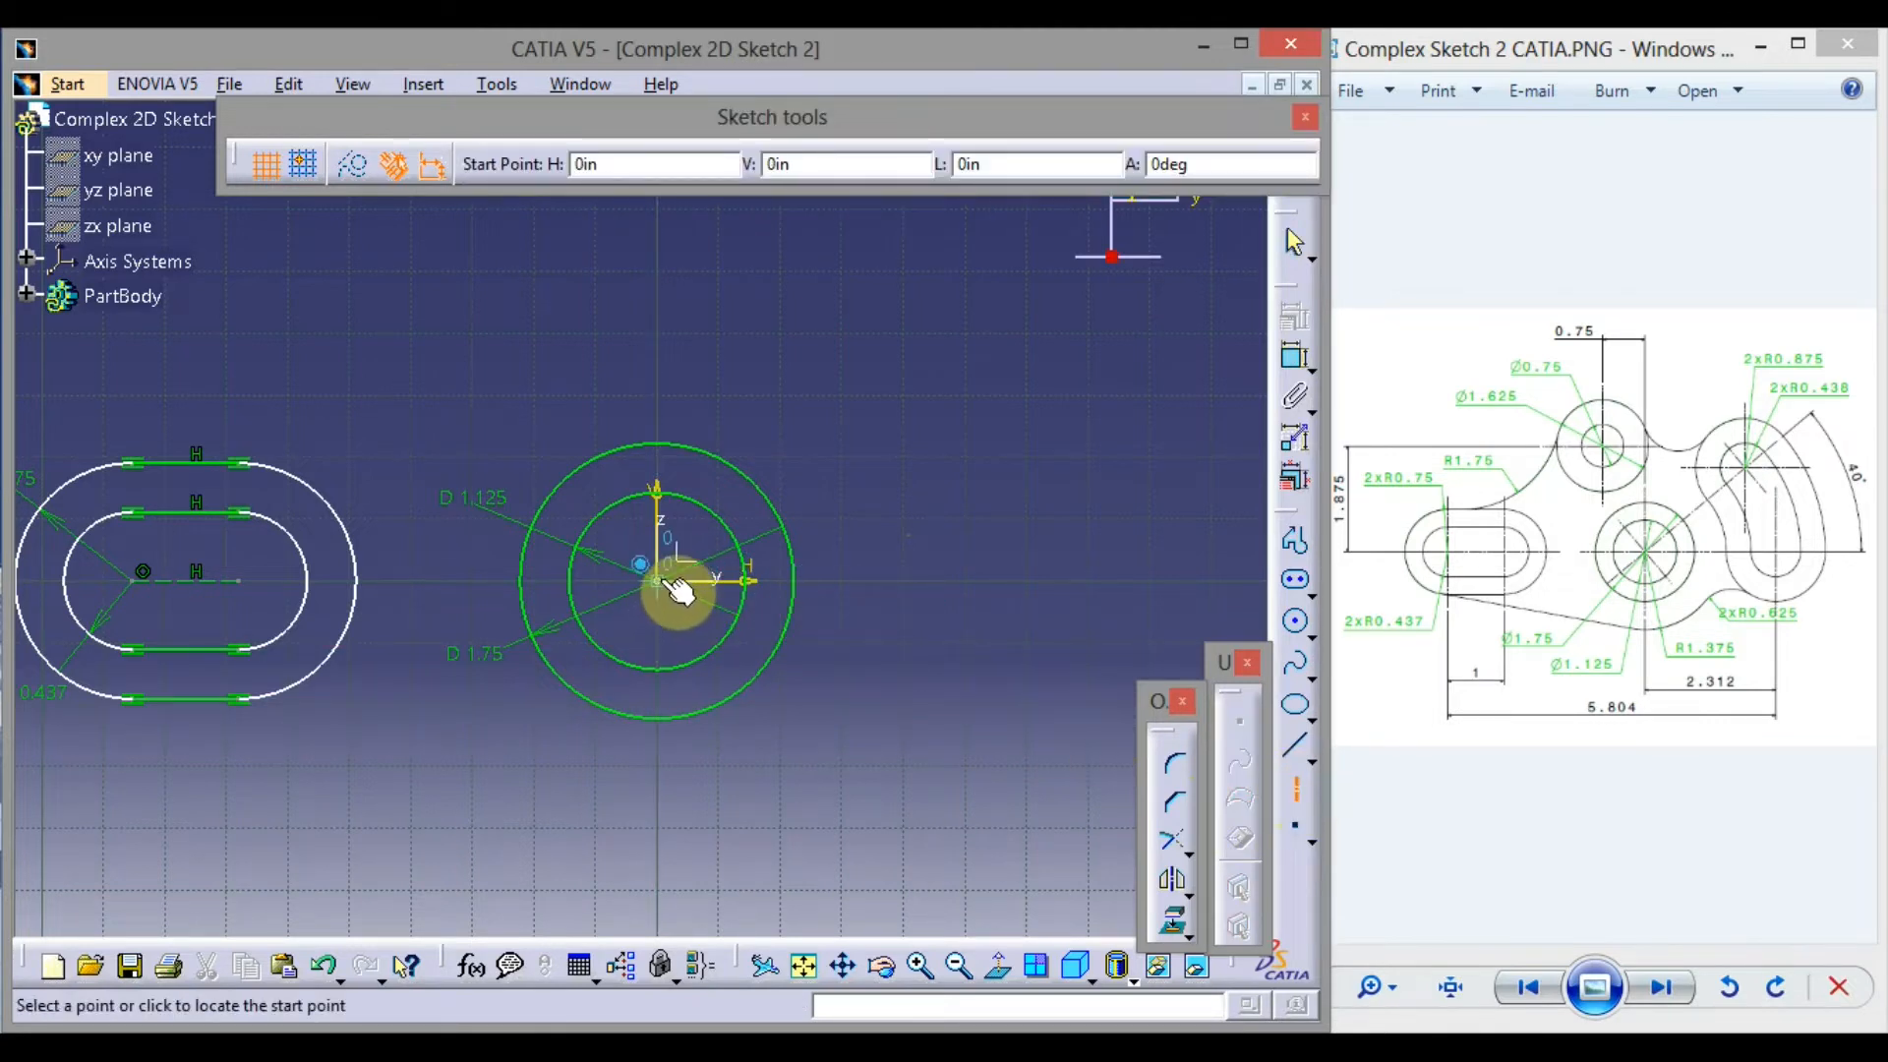
left_click(1031, 243)
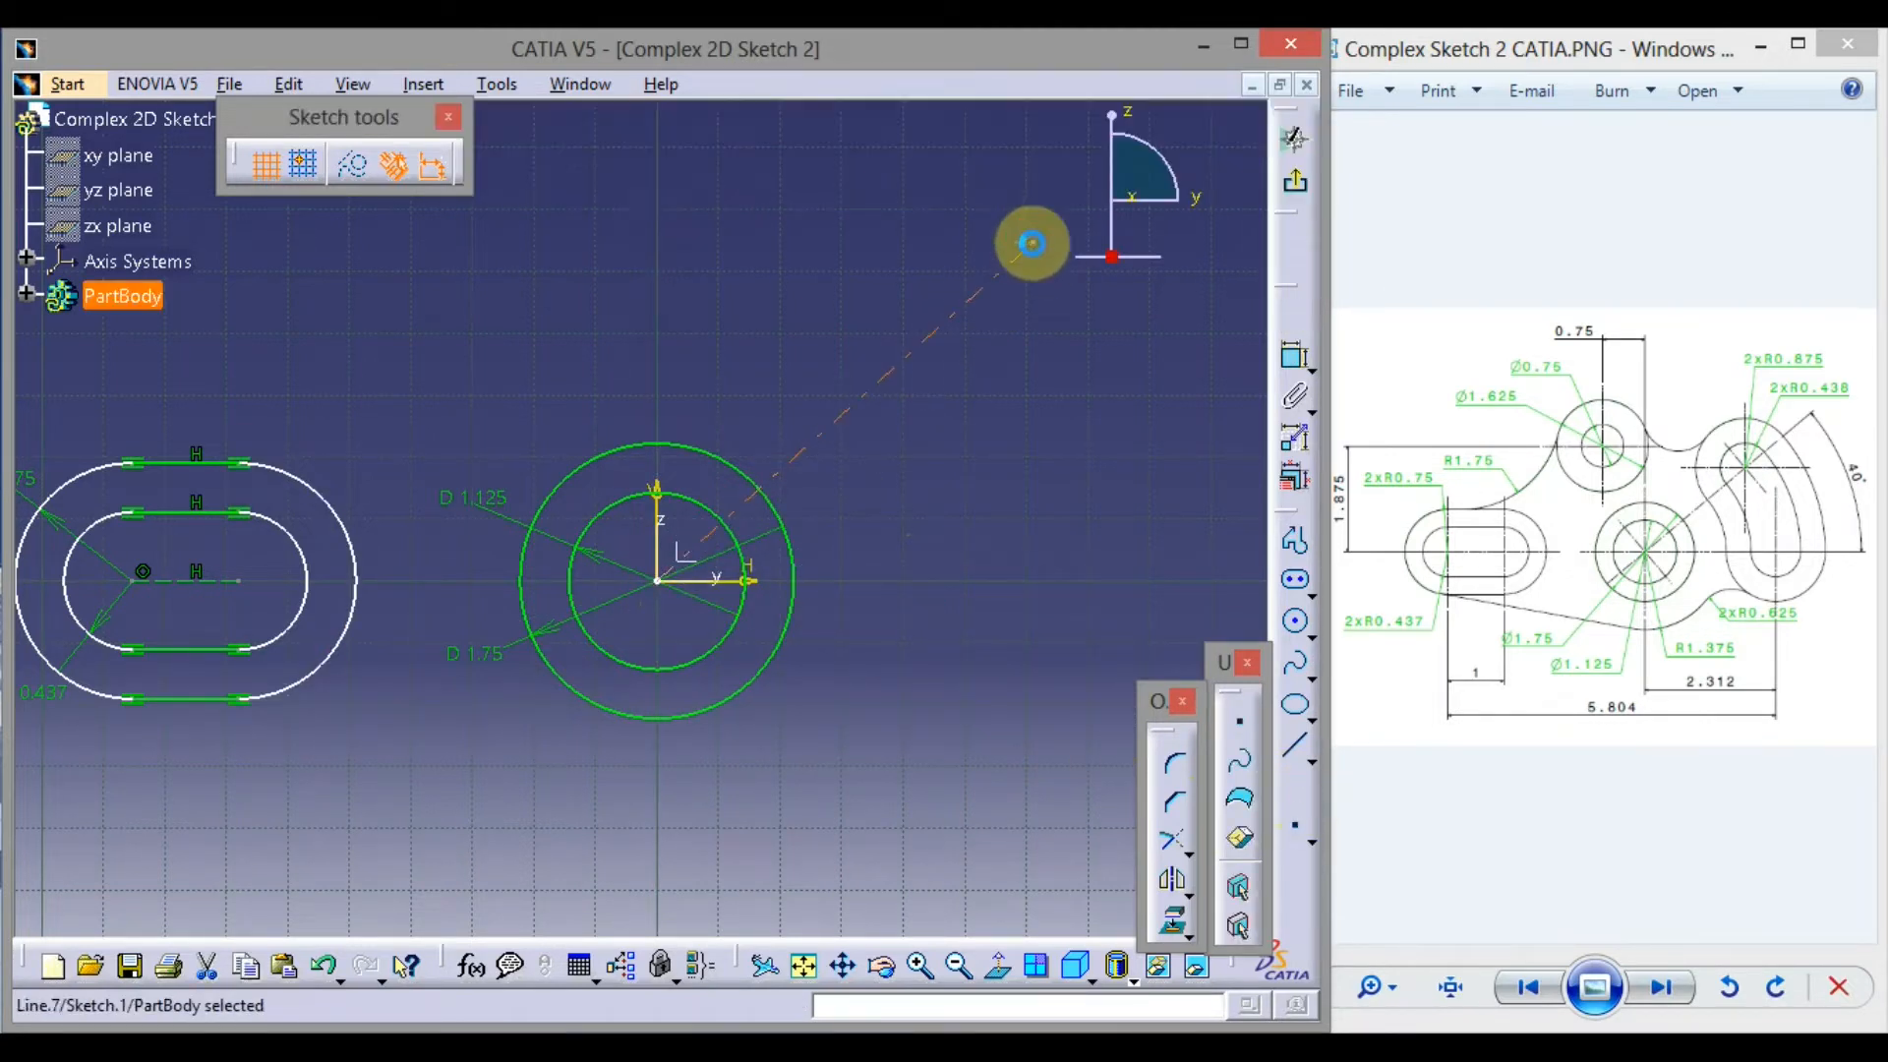
Constrain the angle between the diagonal axis line and the sketch's horizontal axis, and set it to 40 degrees
left_click(1294, 356)
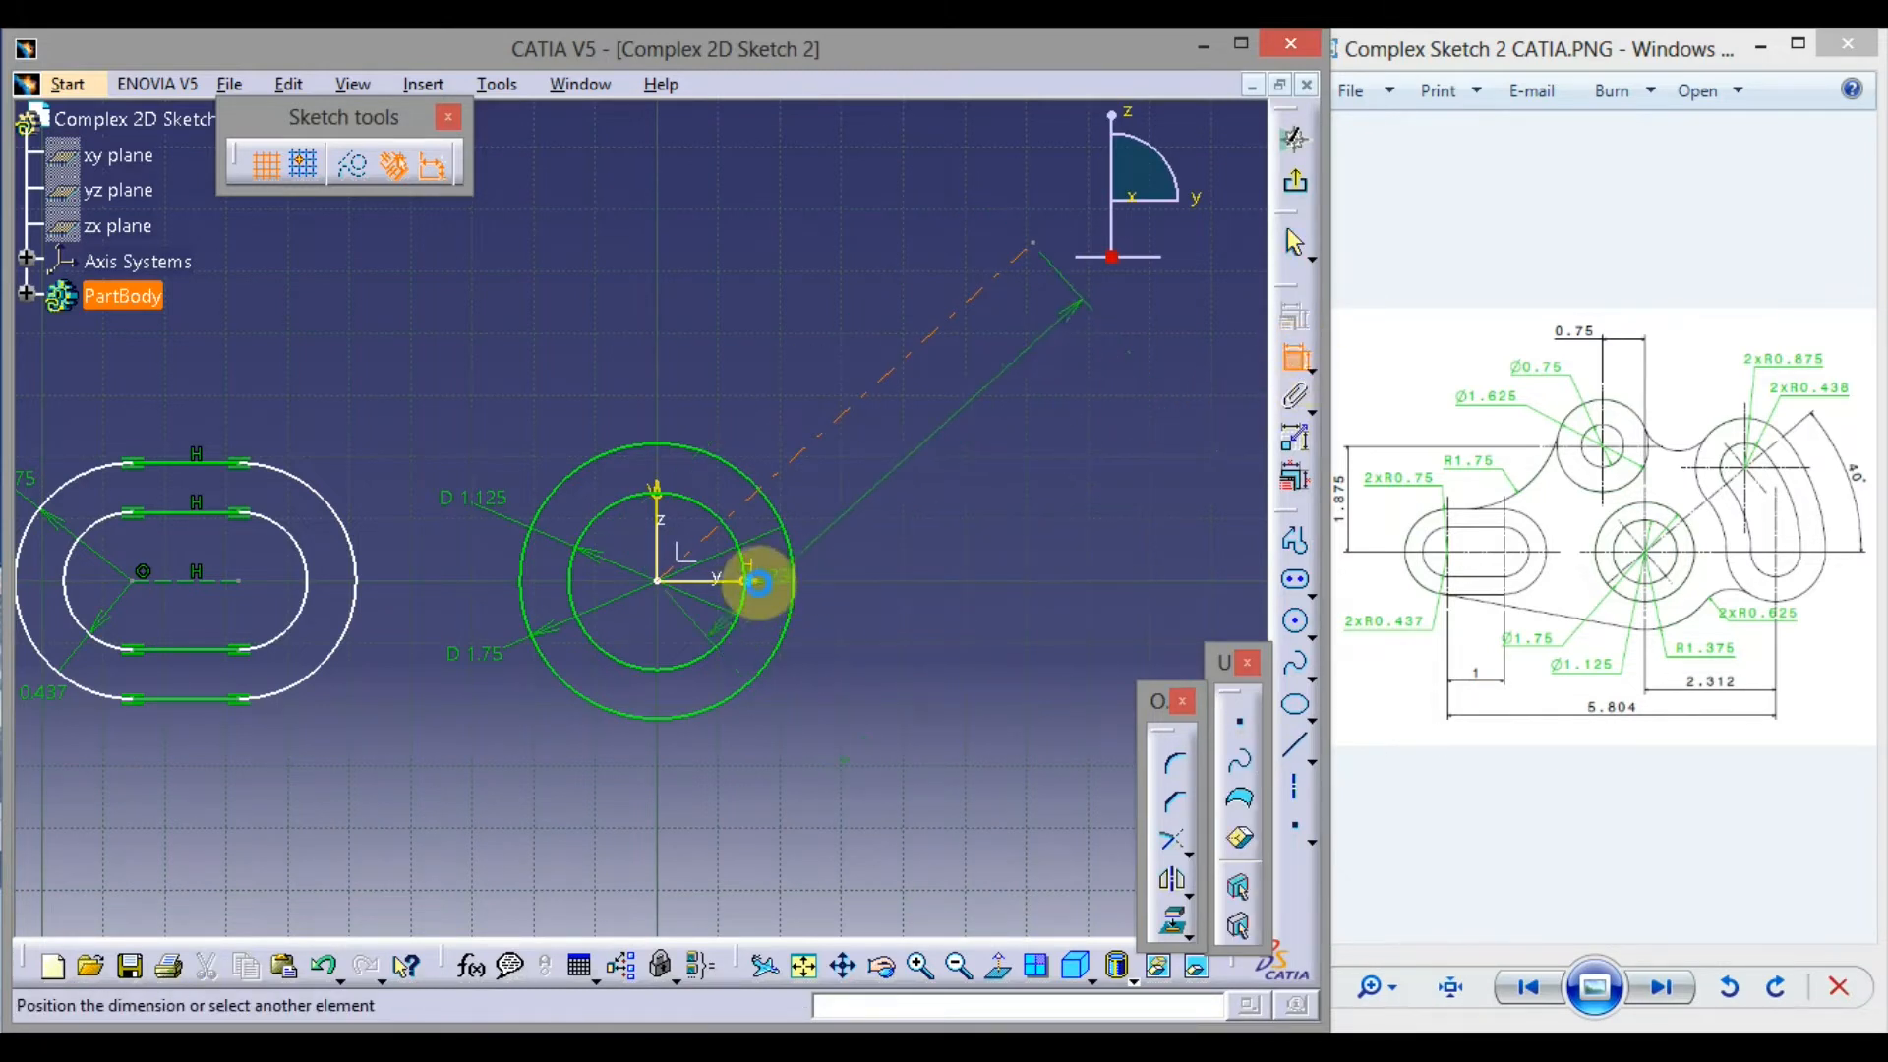
left_click(749, 580)
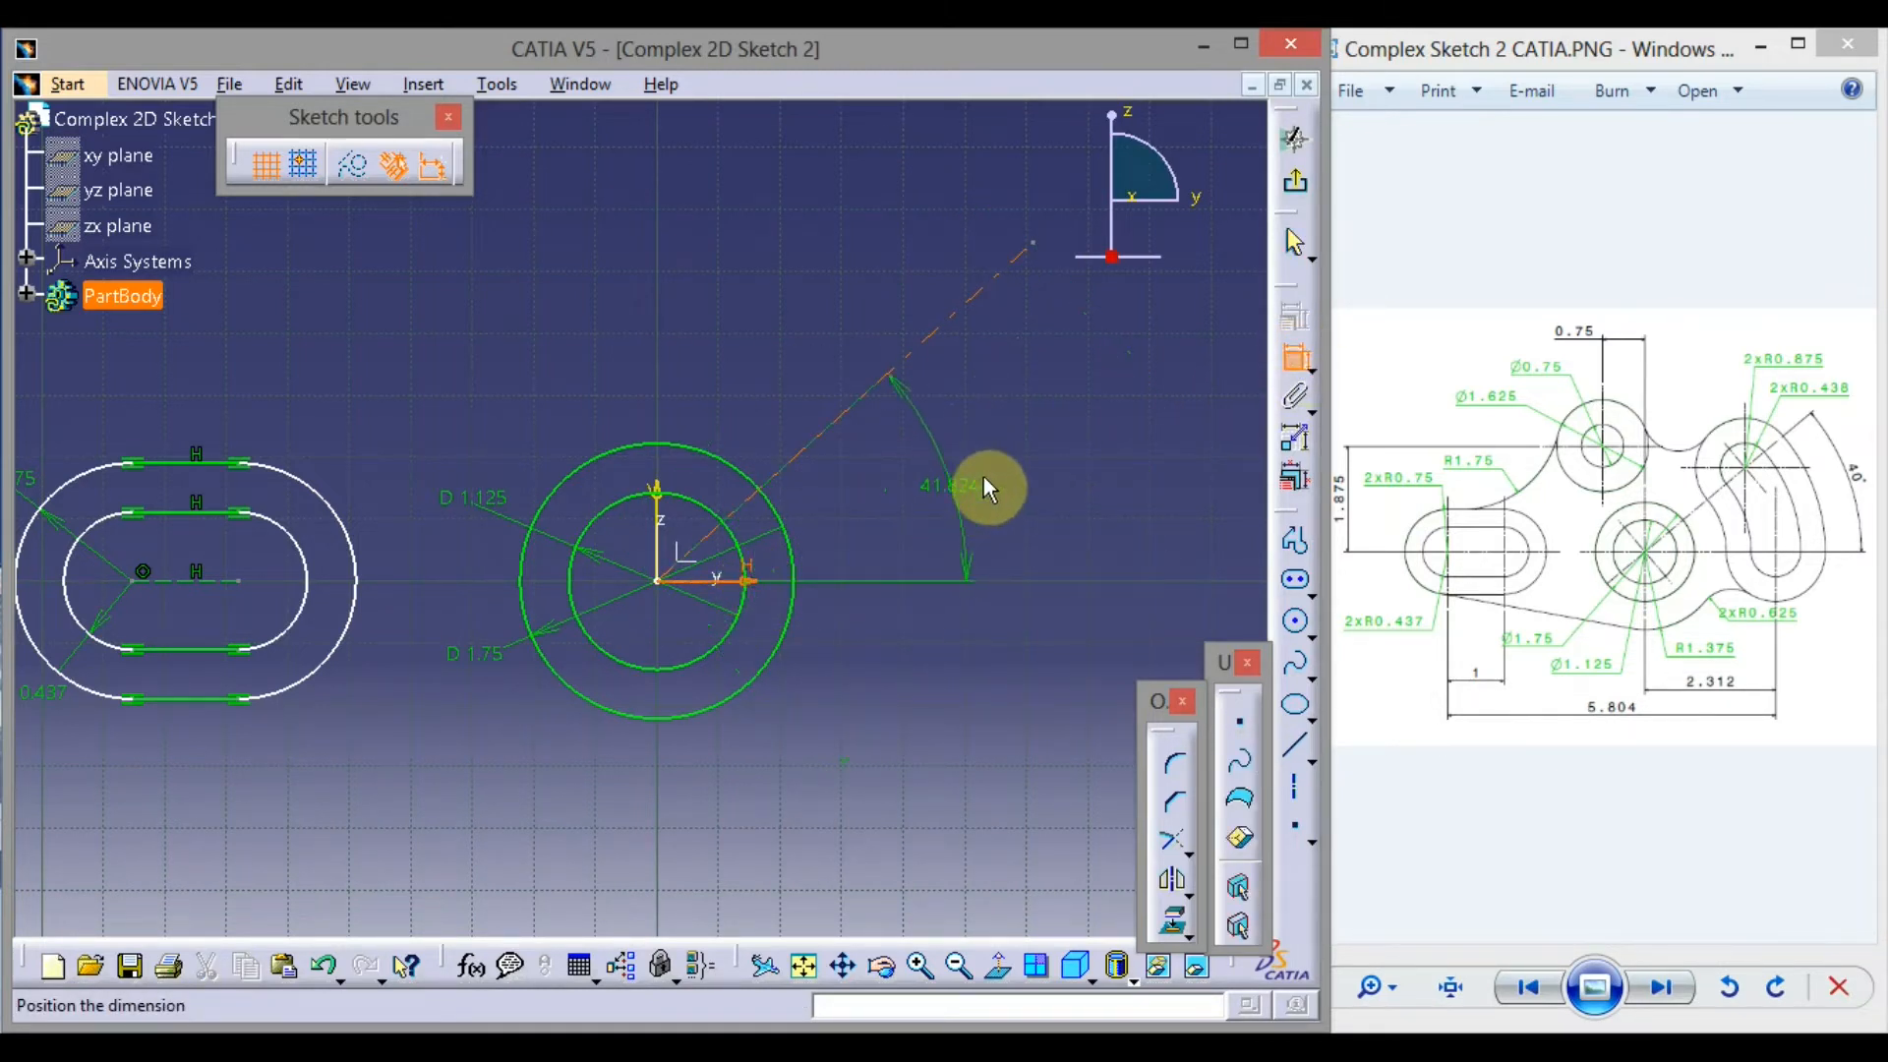
left_click(892, 496)
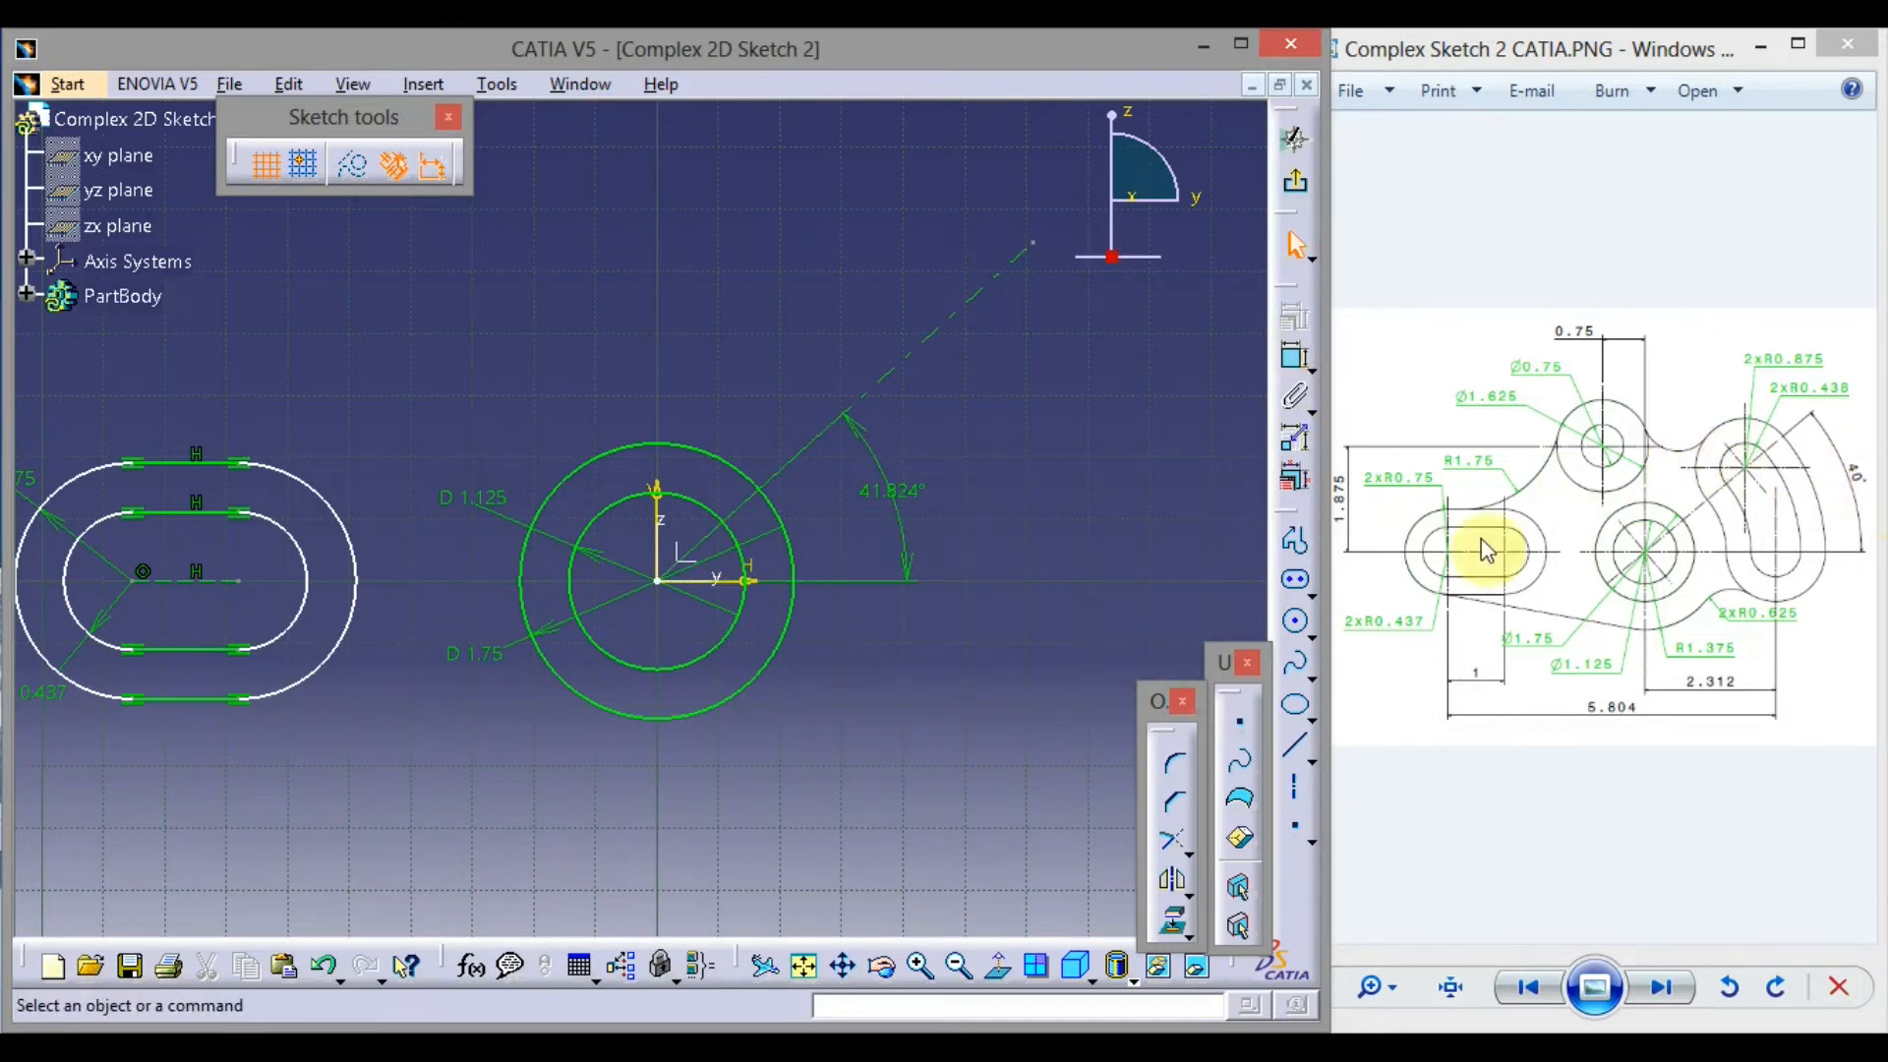
double_click(926, 492)
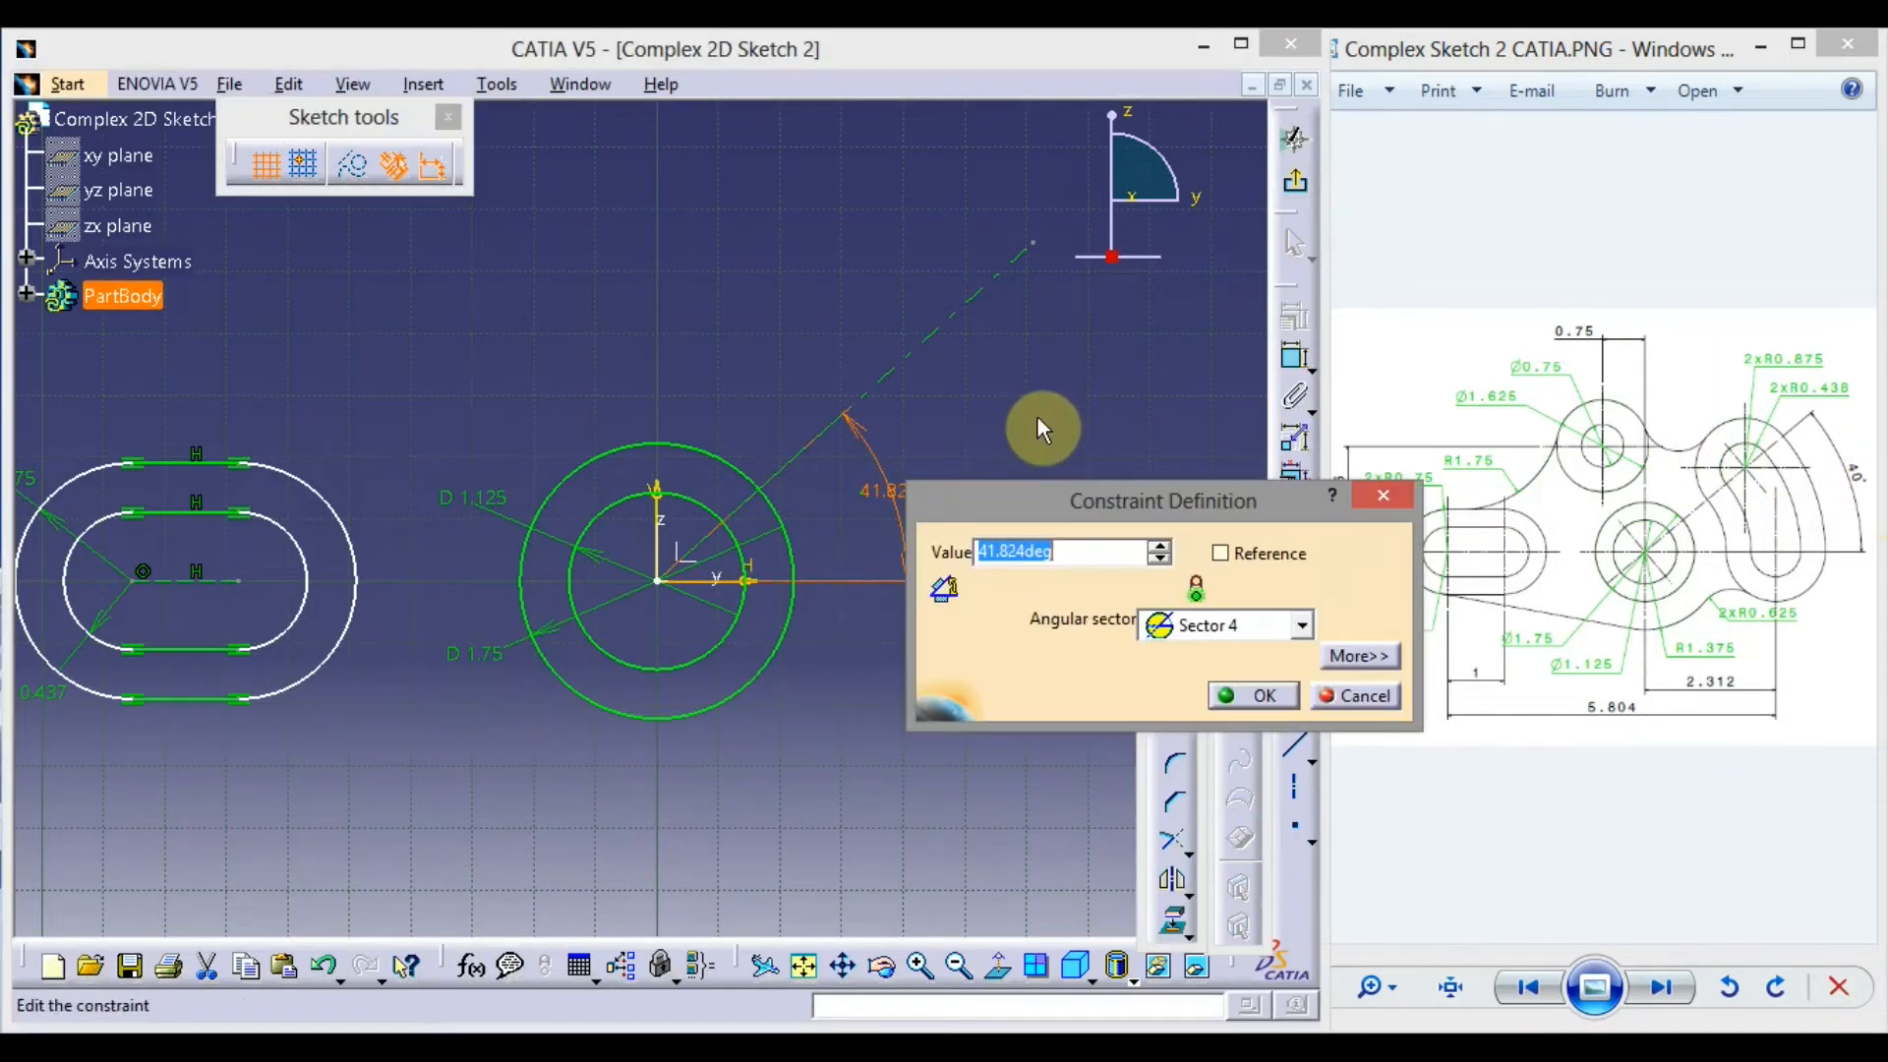
type("40")
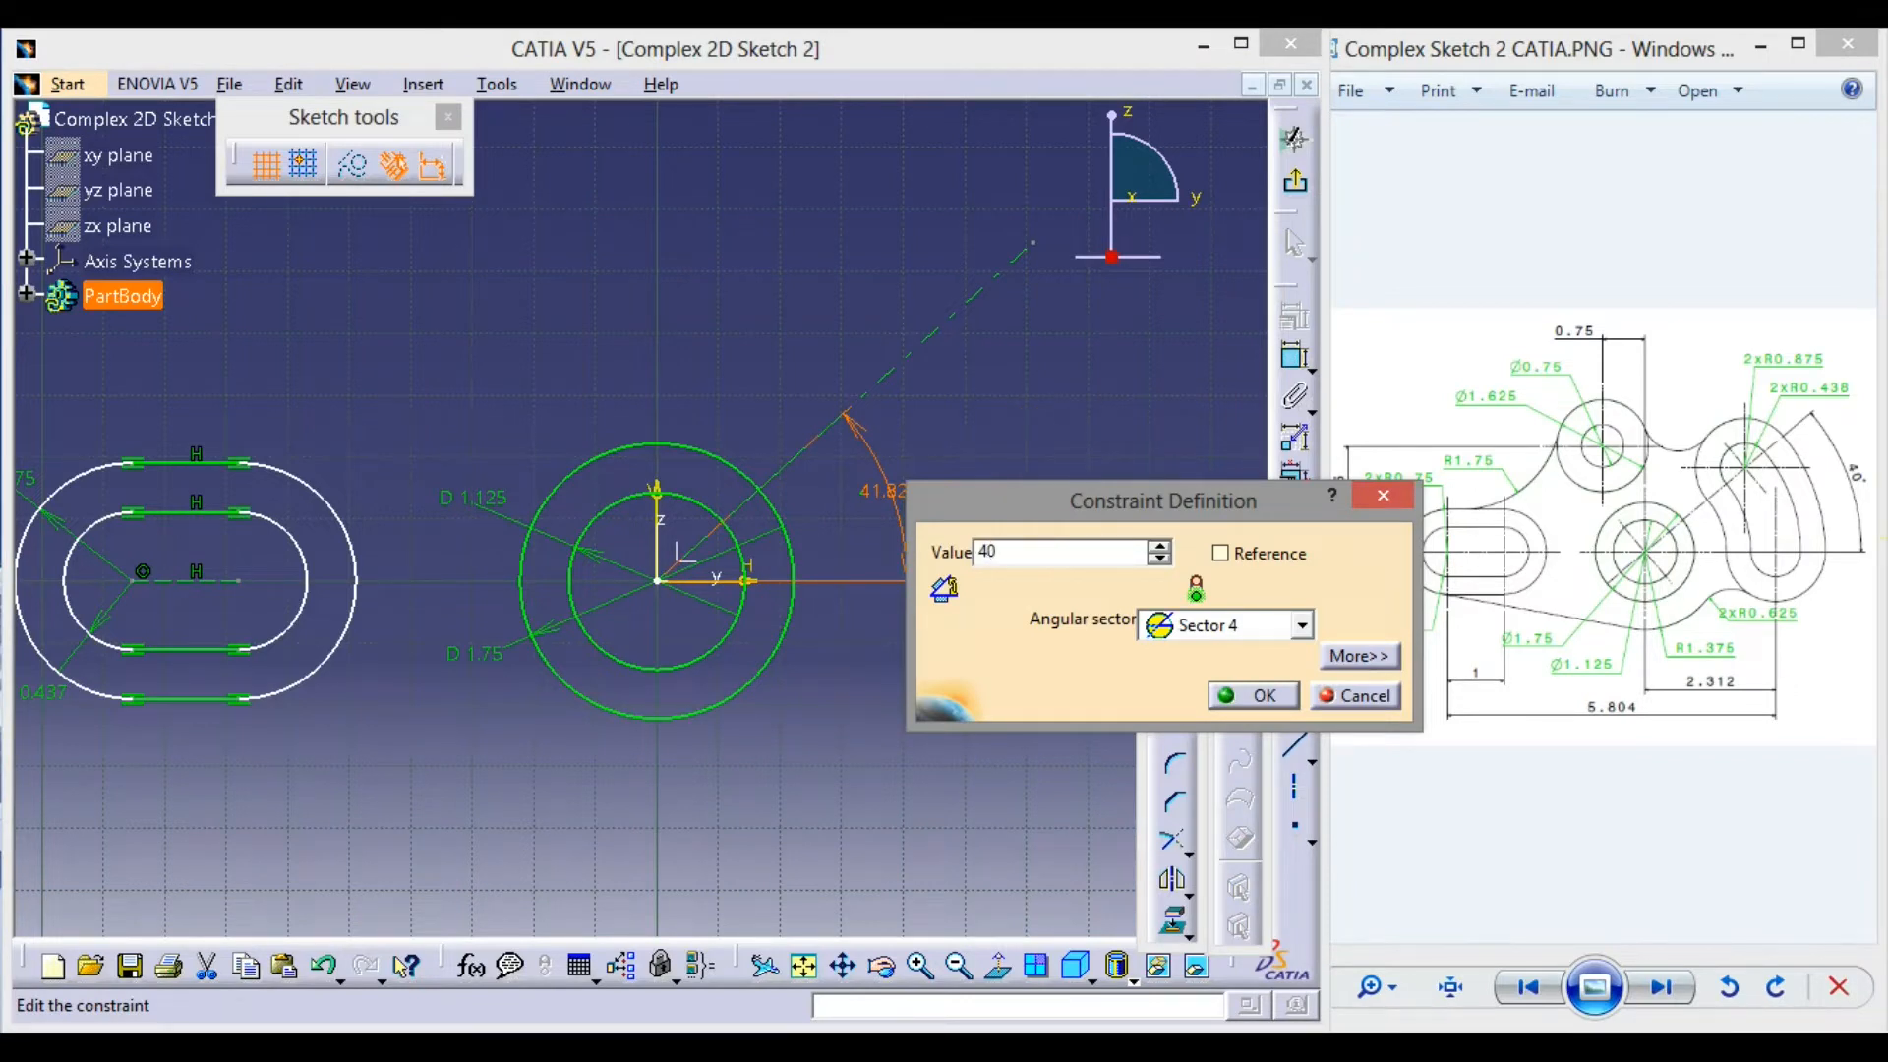
key("Return")
left_click(1038, 416)
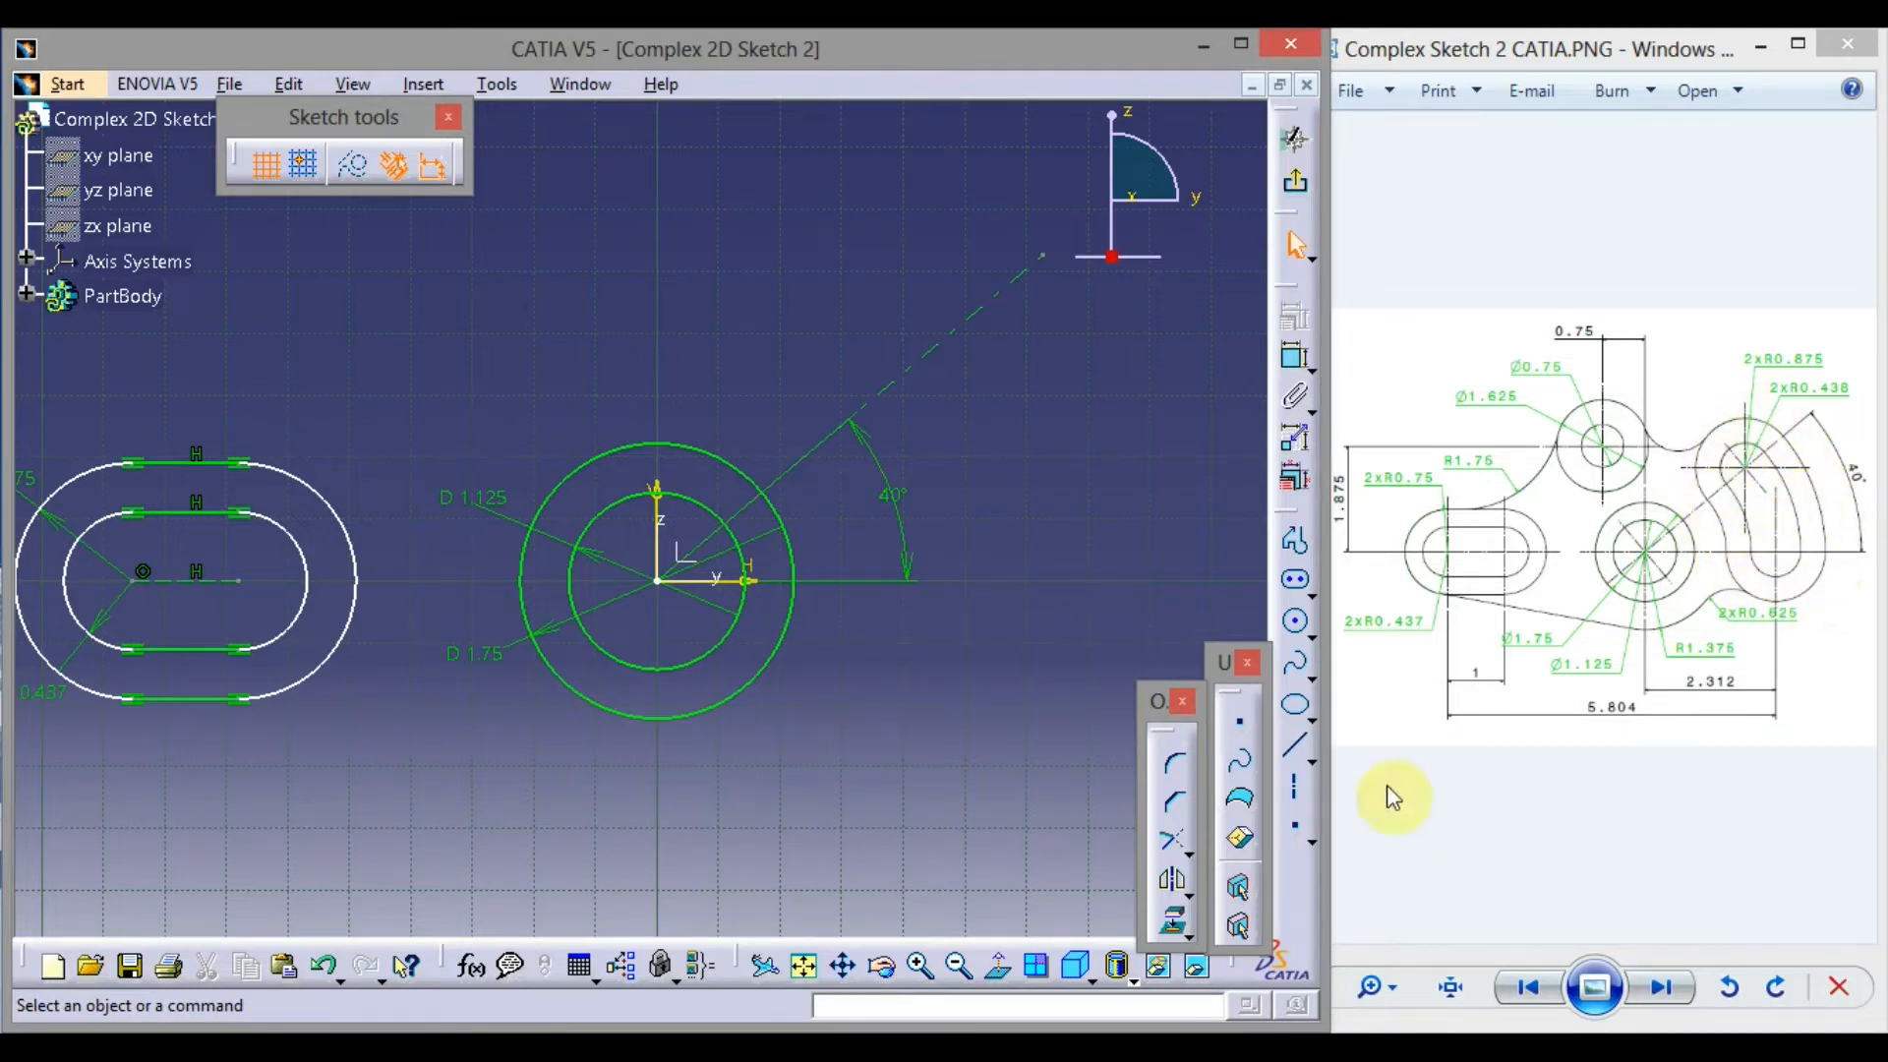
Draw a cylindrical elongated hole about the origin, from the 40° axis to the horizontal axis, with center arc radius about 2.239 in and radius about 0.378 in
left_click(1311, 595)
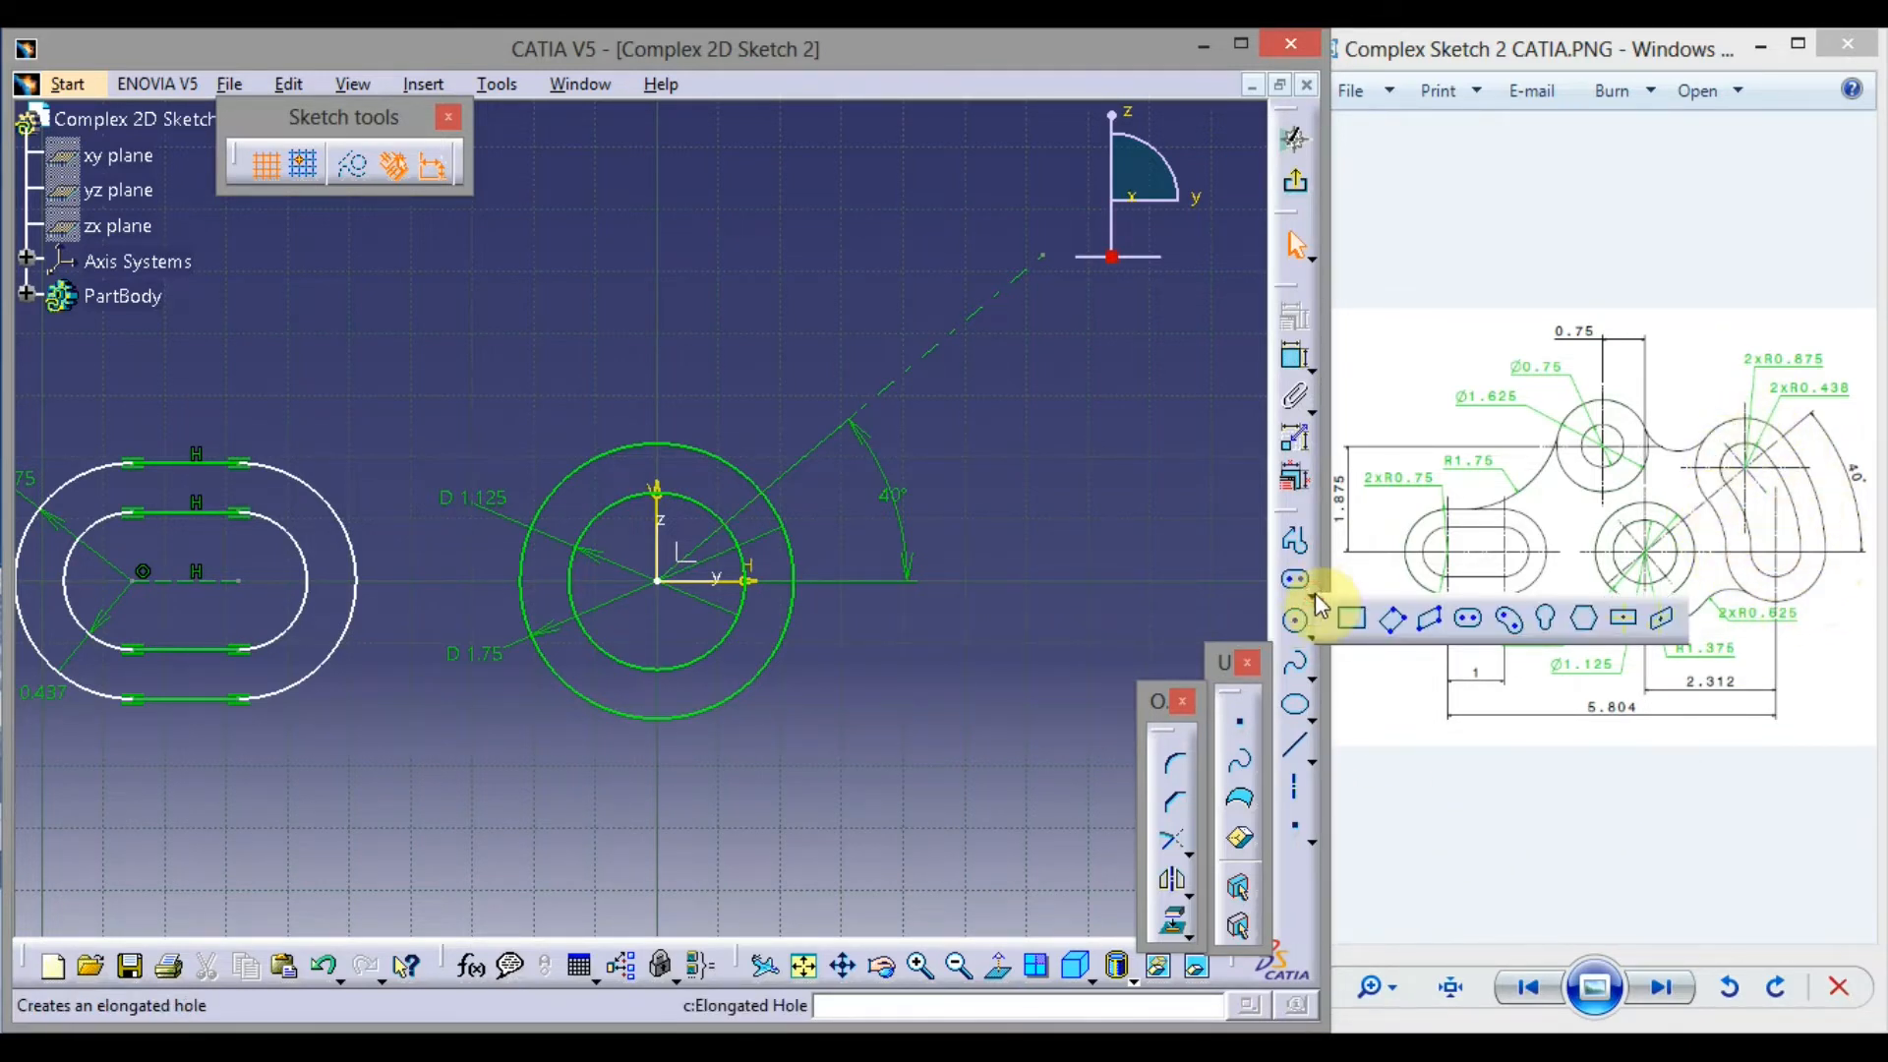
left_click(1511, 621)
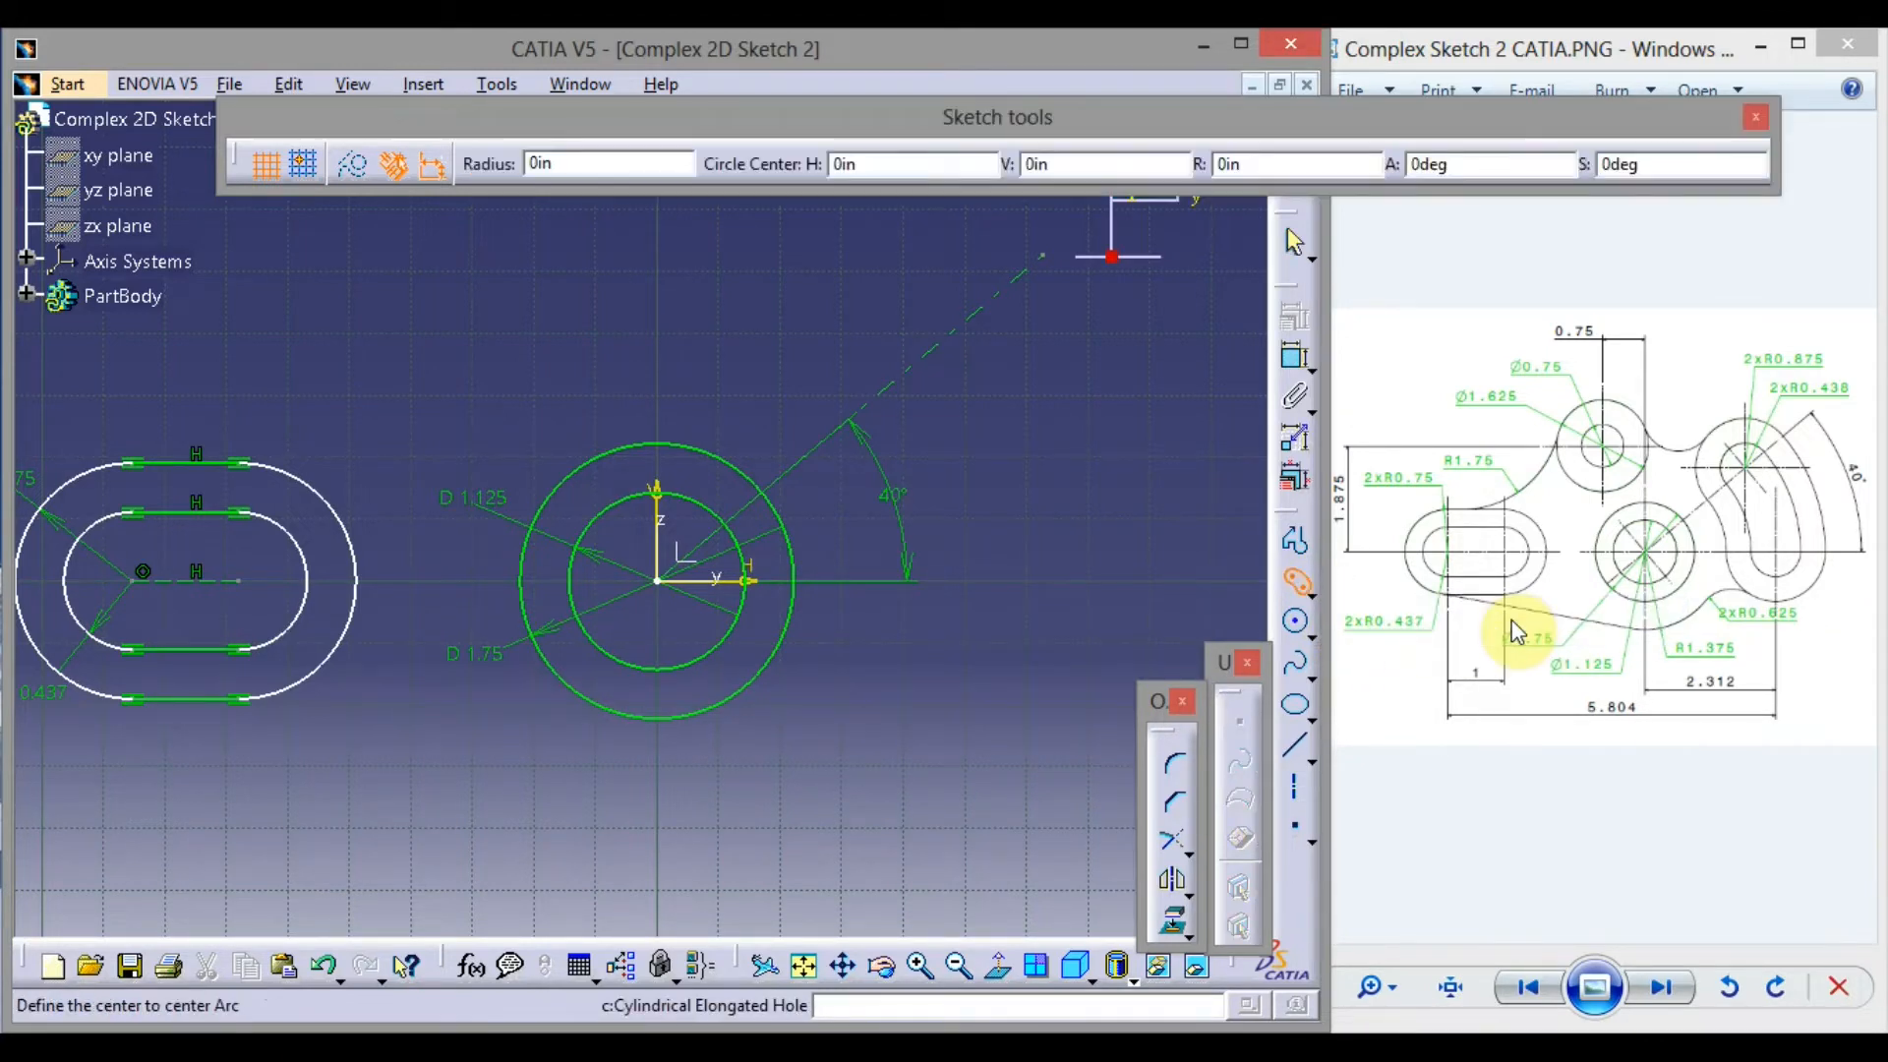
left_click(669, 585)
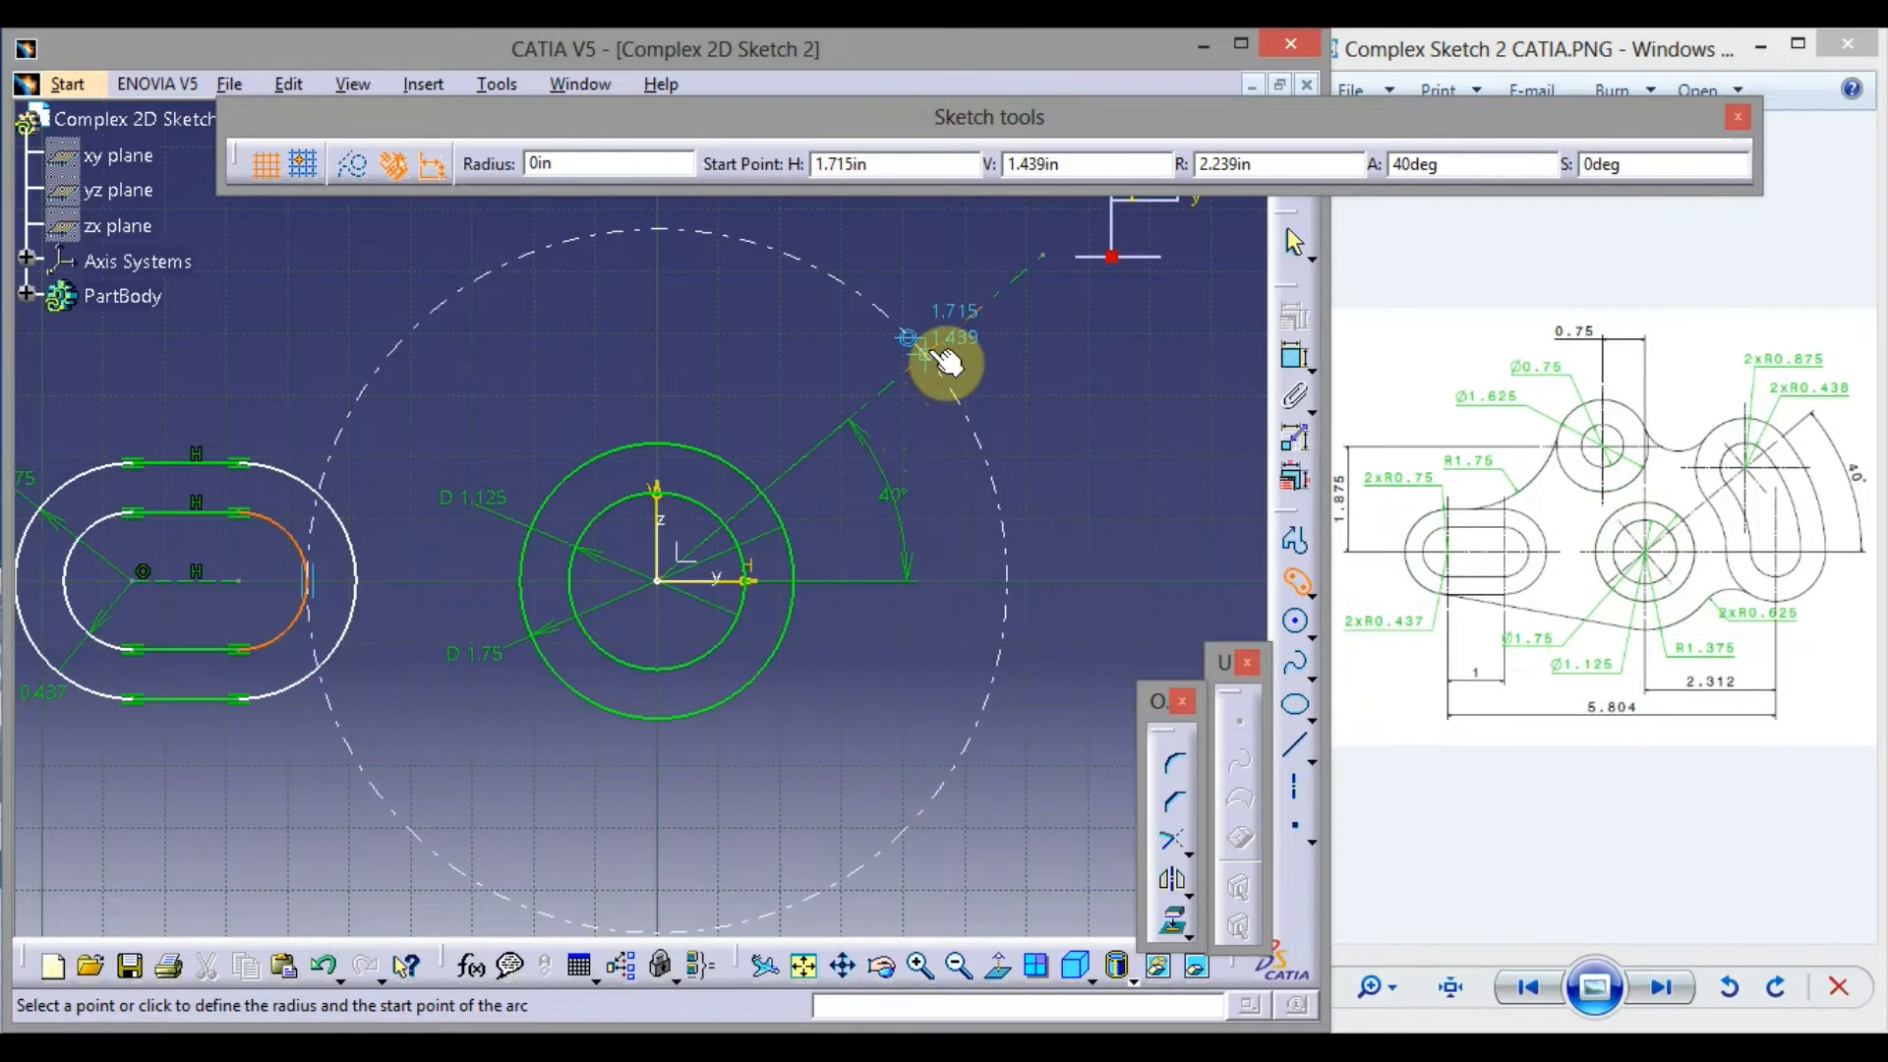
left_click(936, 354)
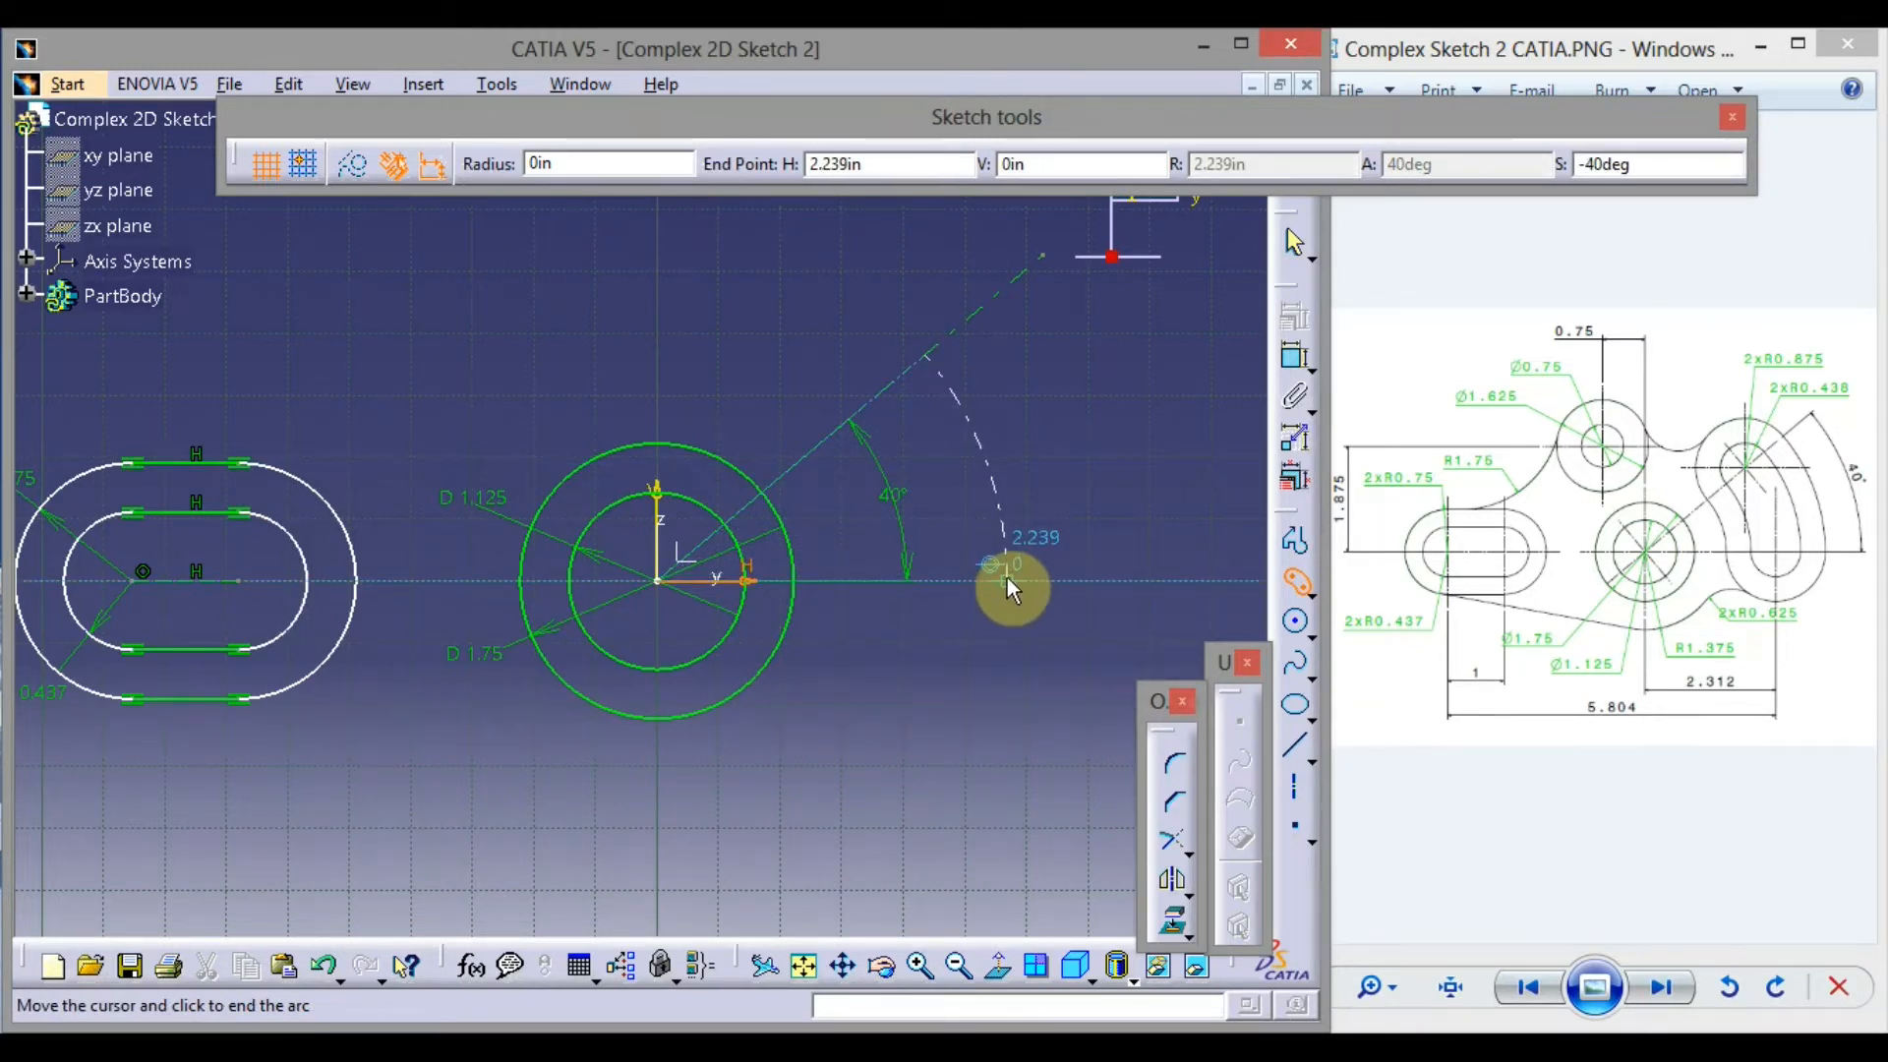
left_click(1007, 576)
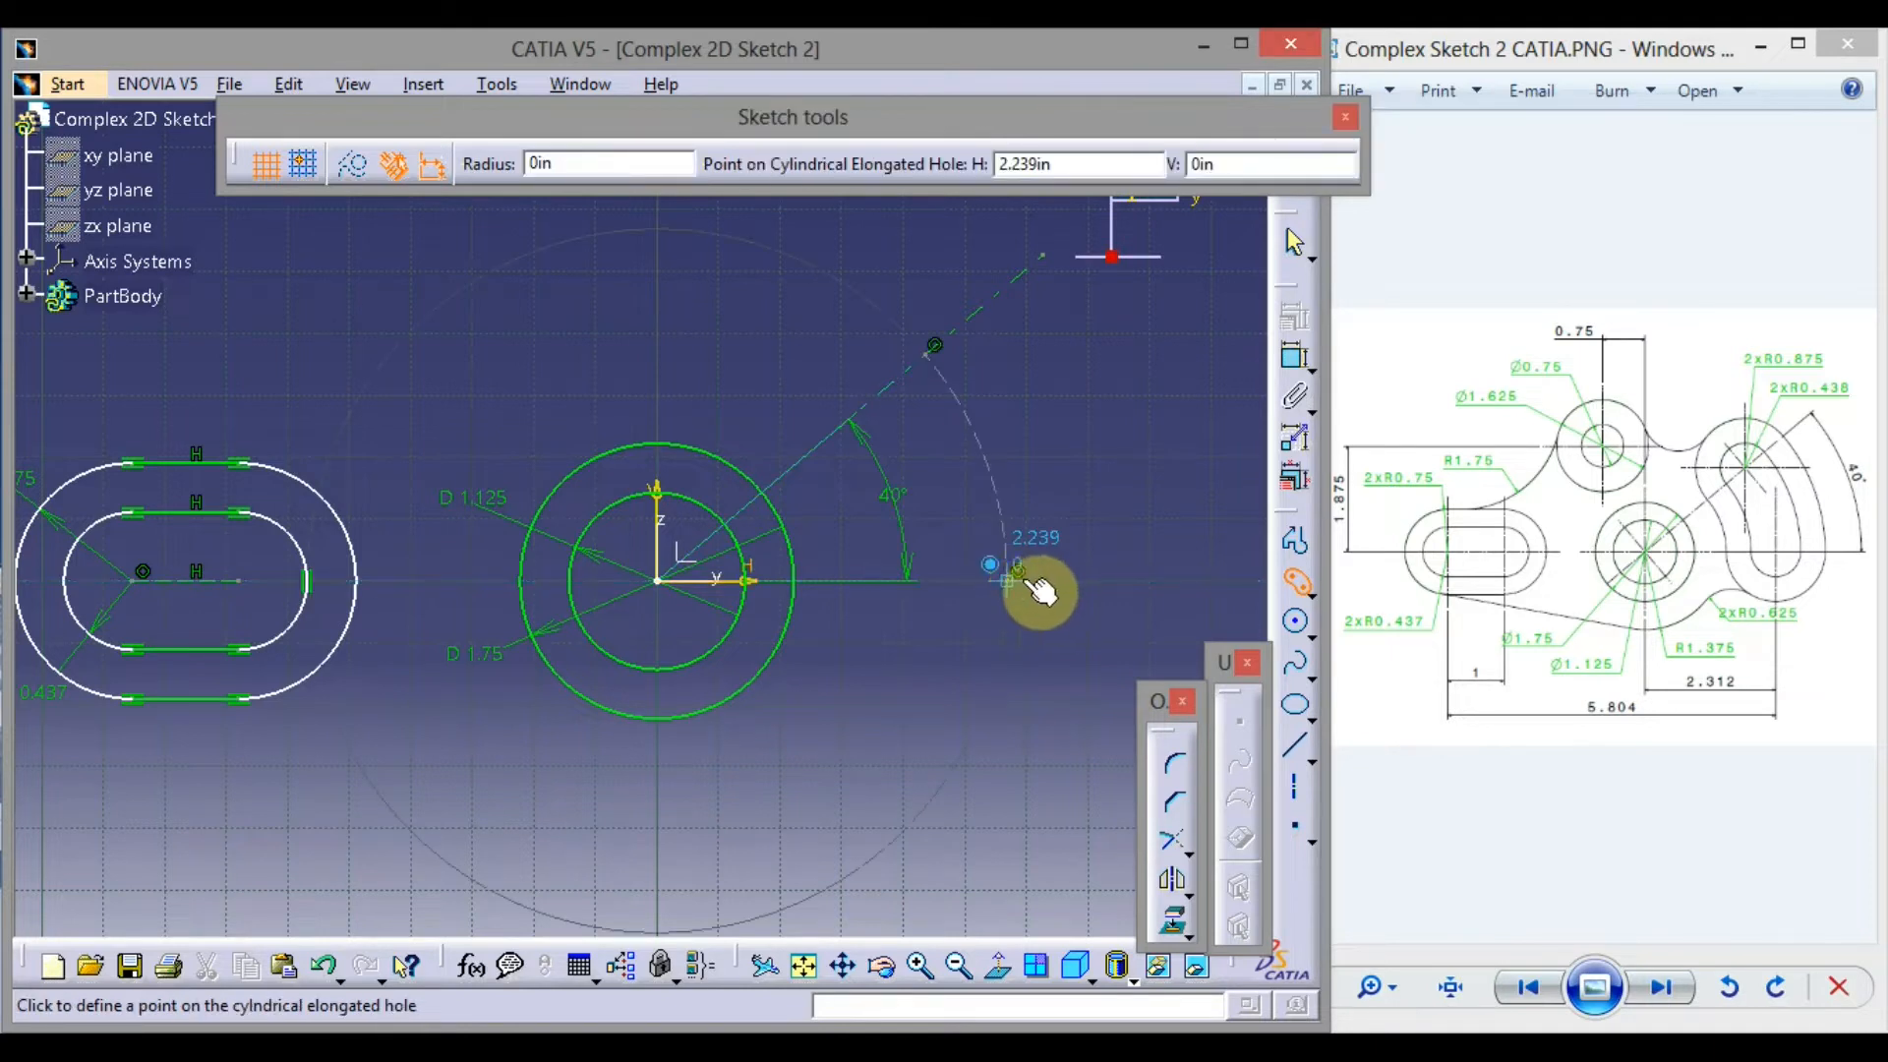
left_click(1064, 594)
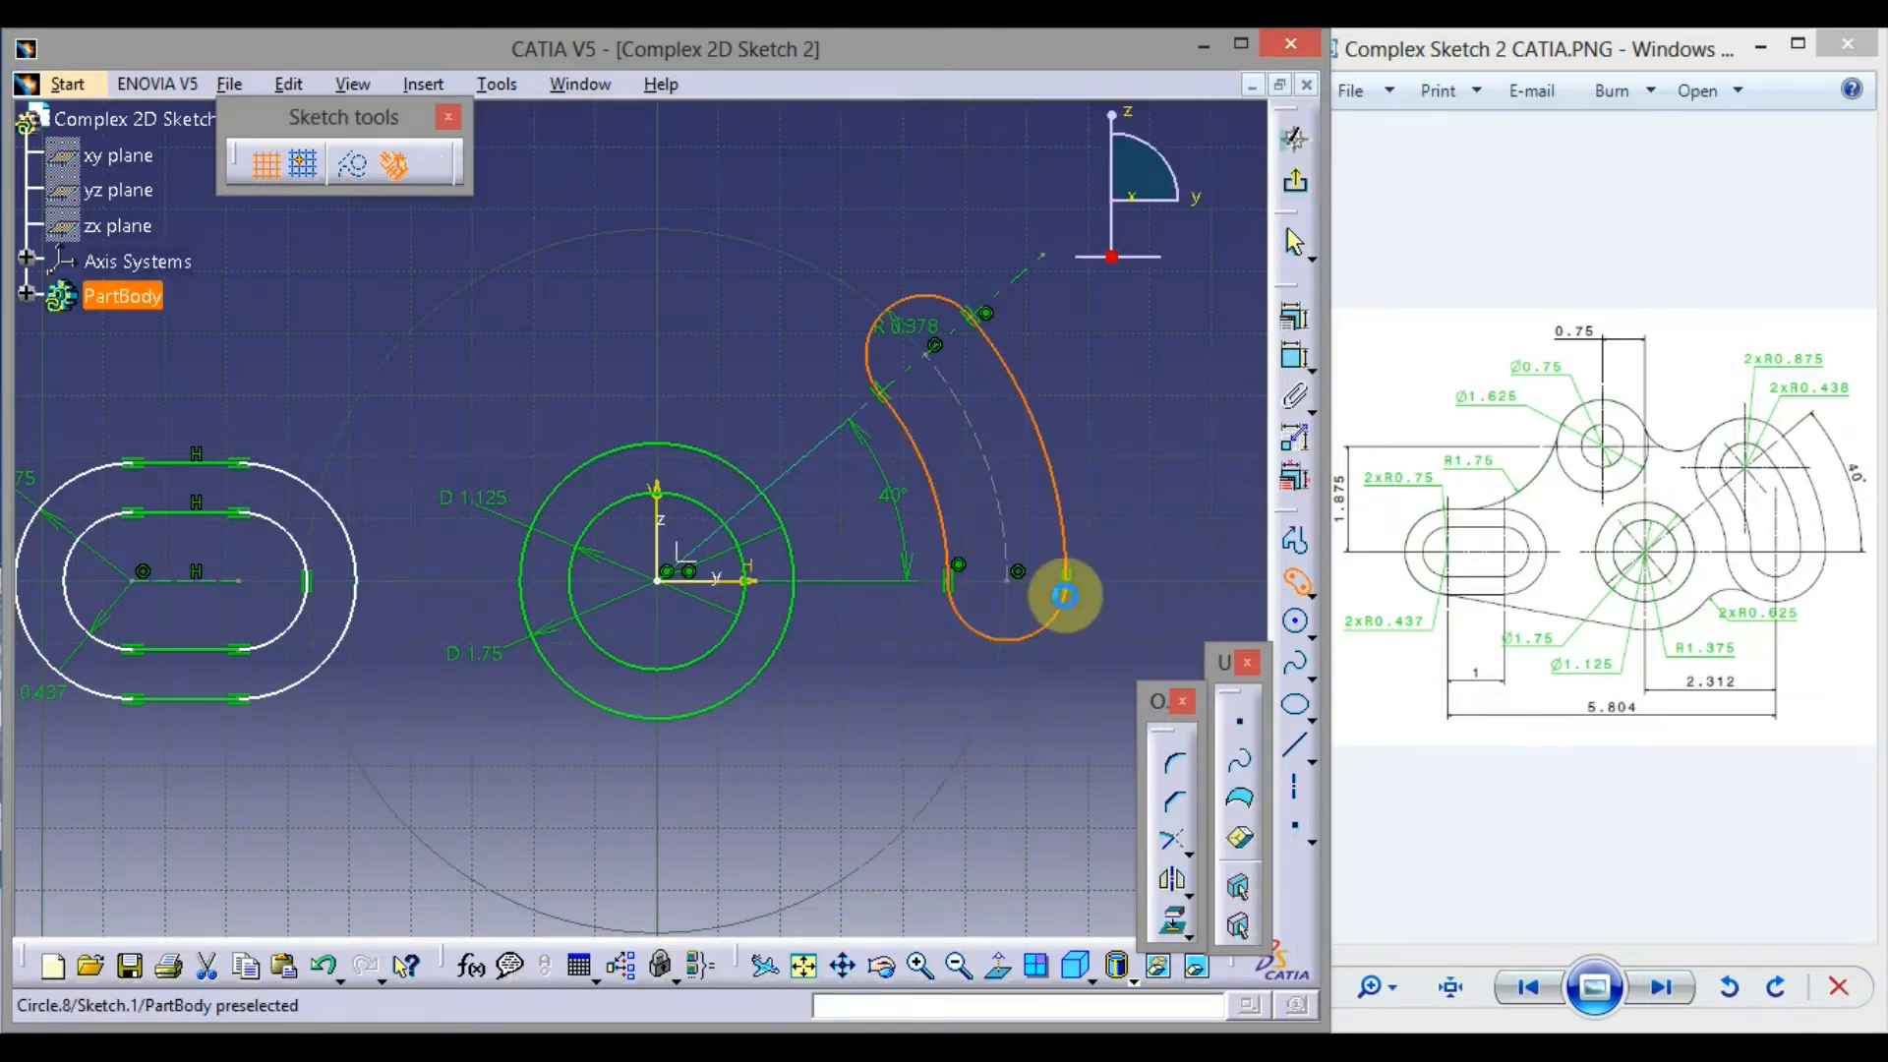
Draw a larger cylindrical elongated hole around the first one on the same center arc, with a radius of about 0.741 in
left_click(1296, 583)
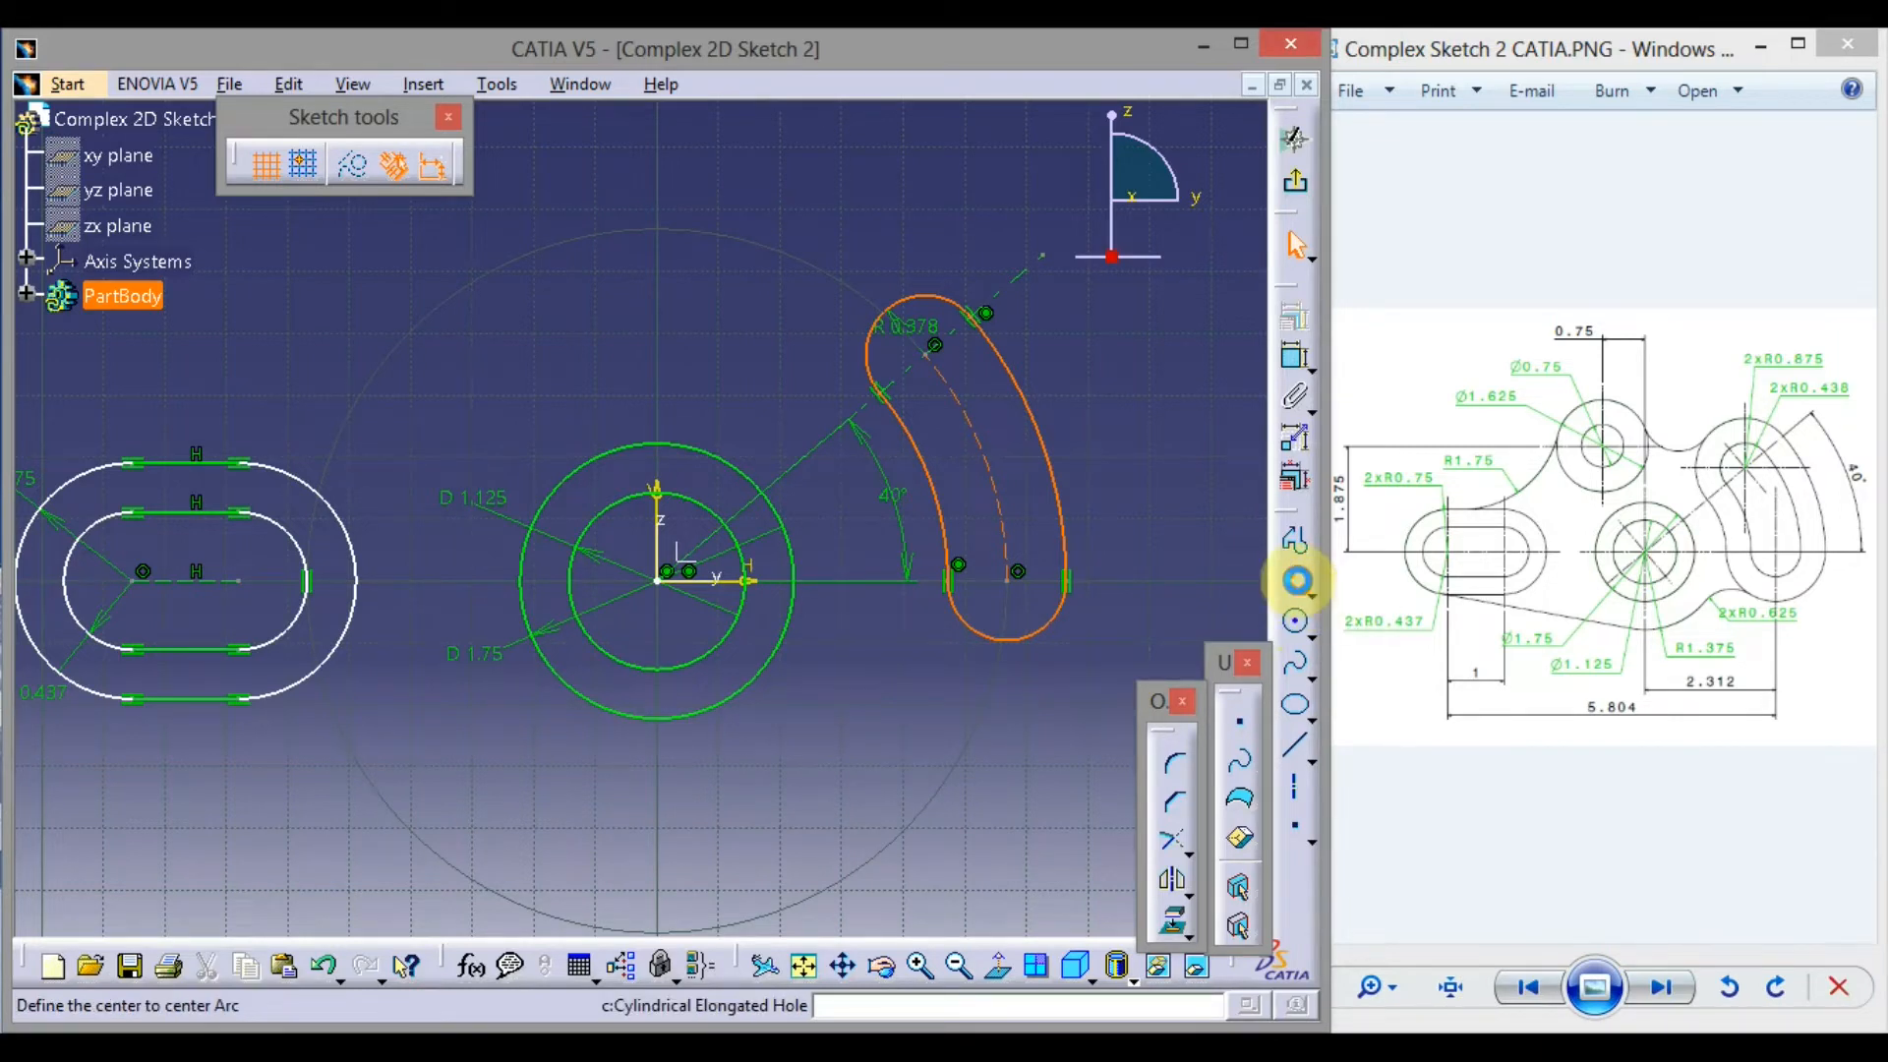
left_click(669, 588)
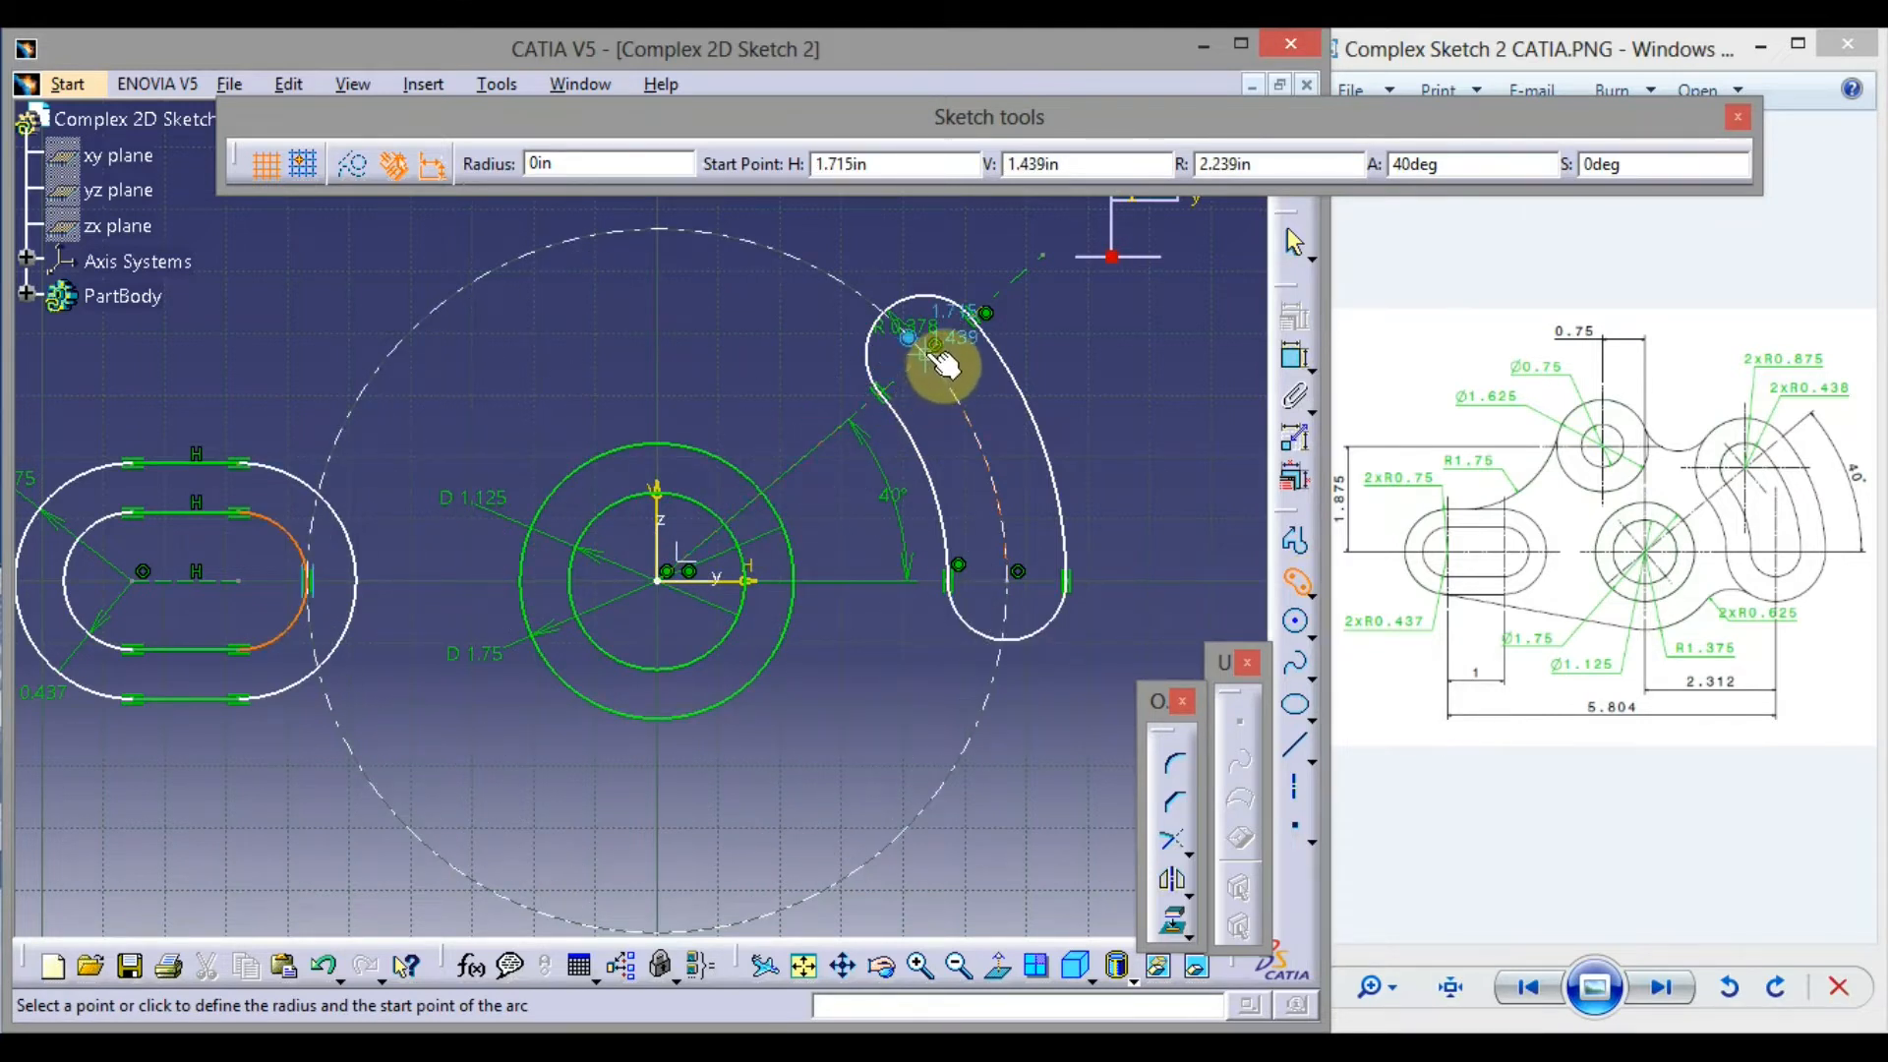
left_click(932, 346)
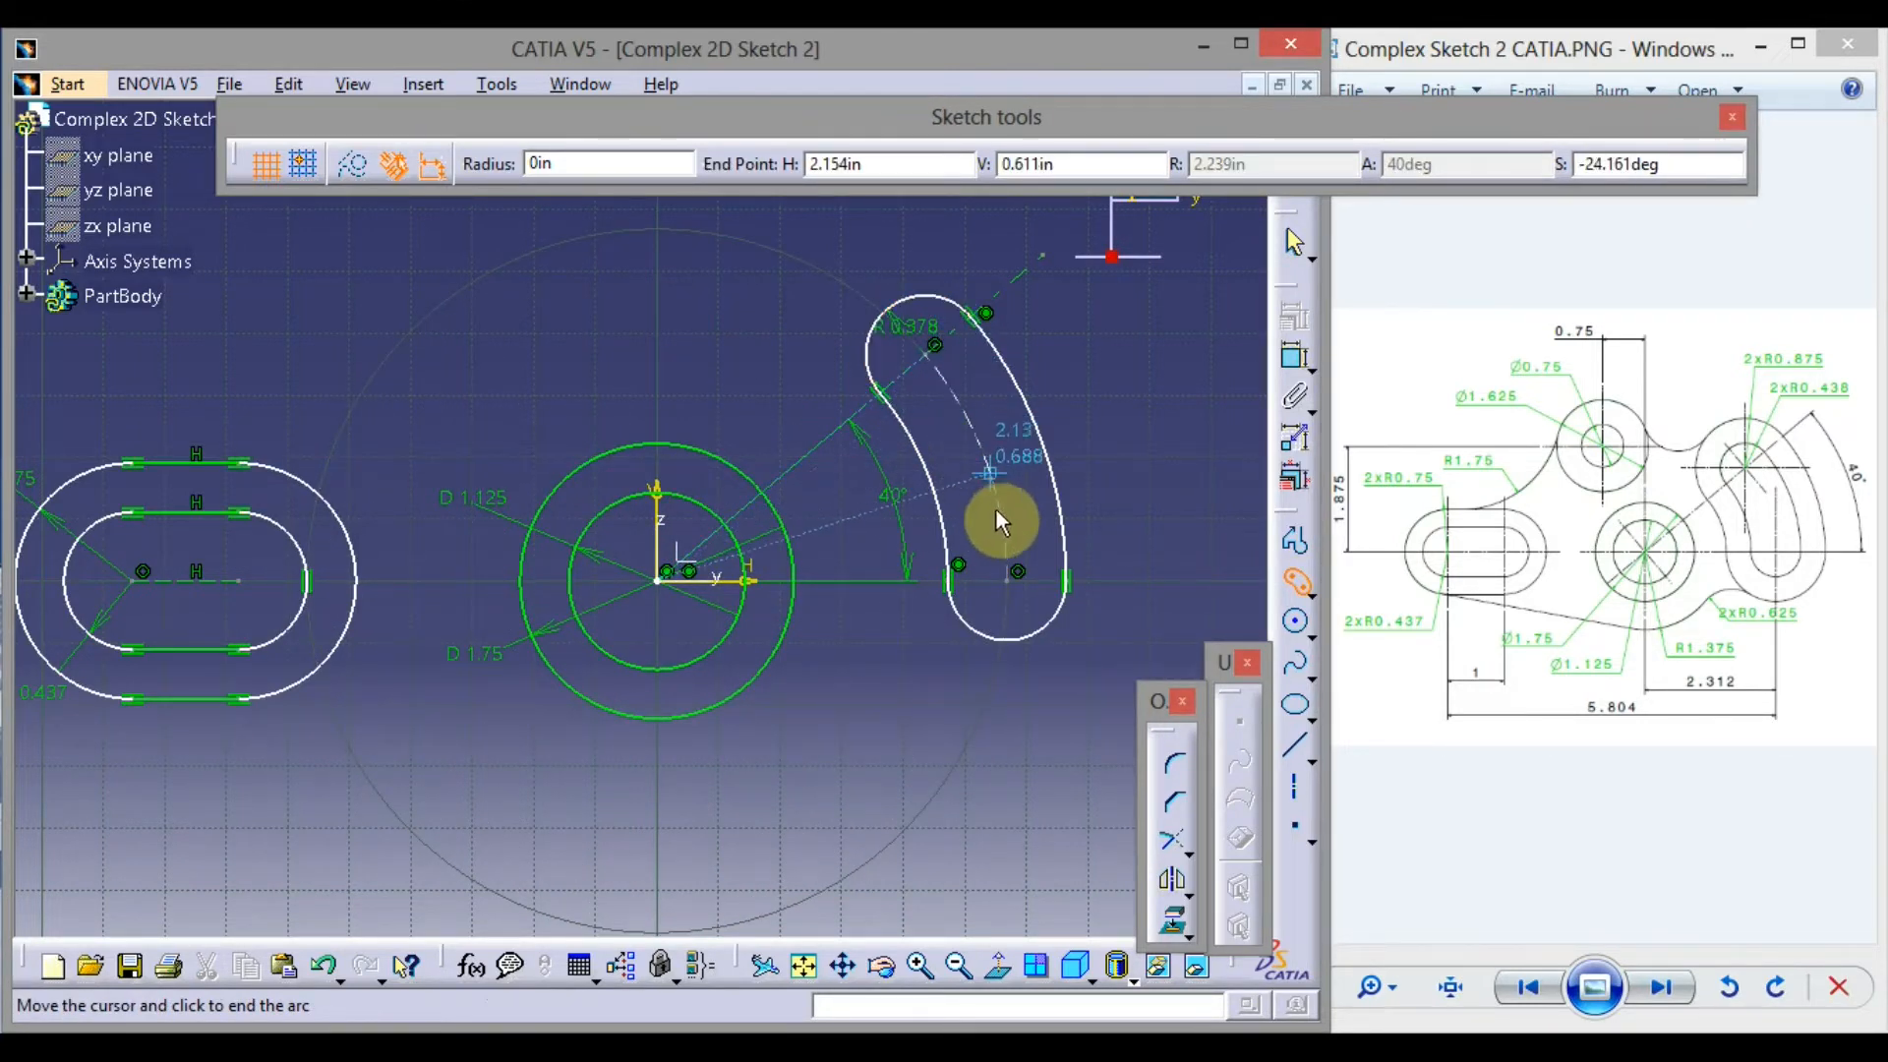
left_click(1004, 578)
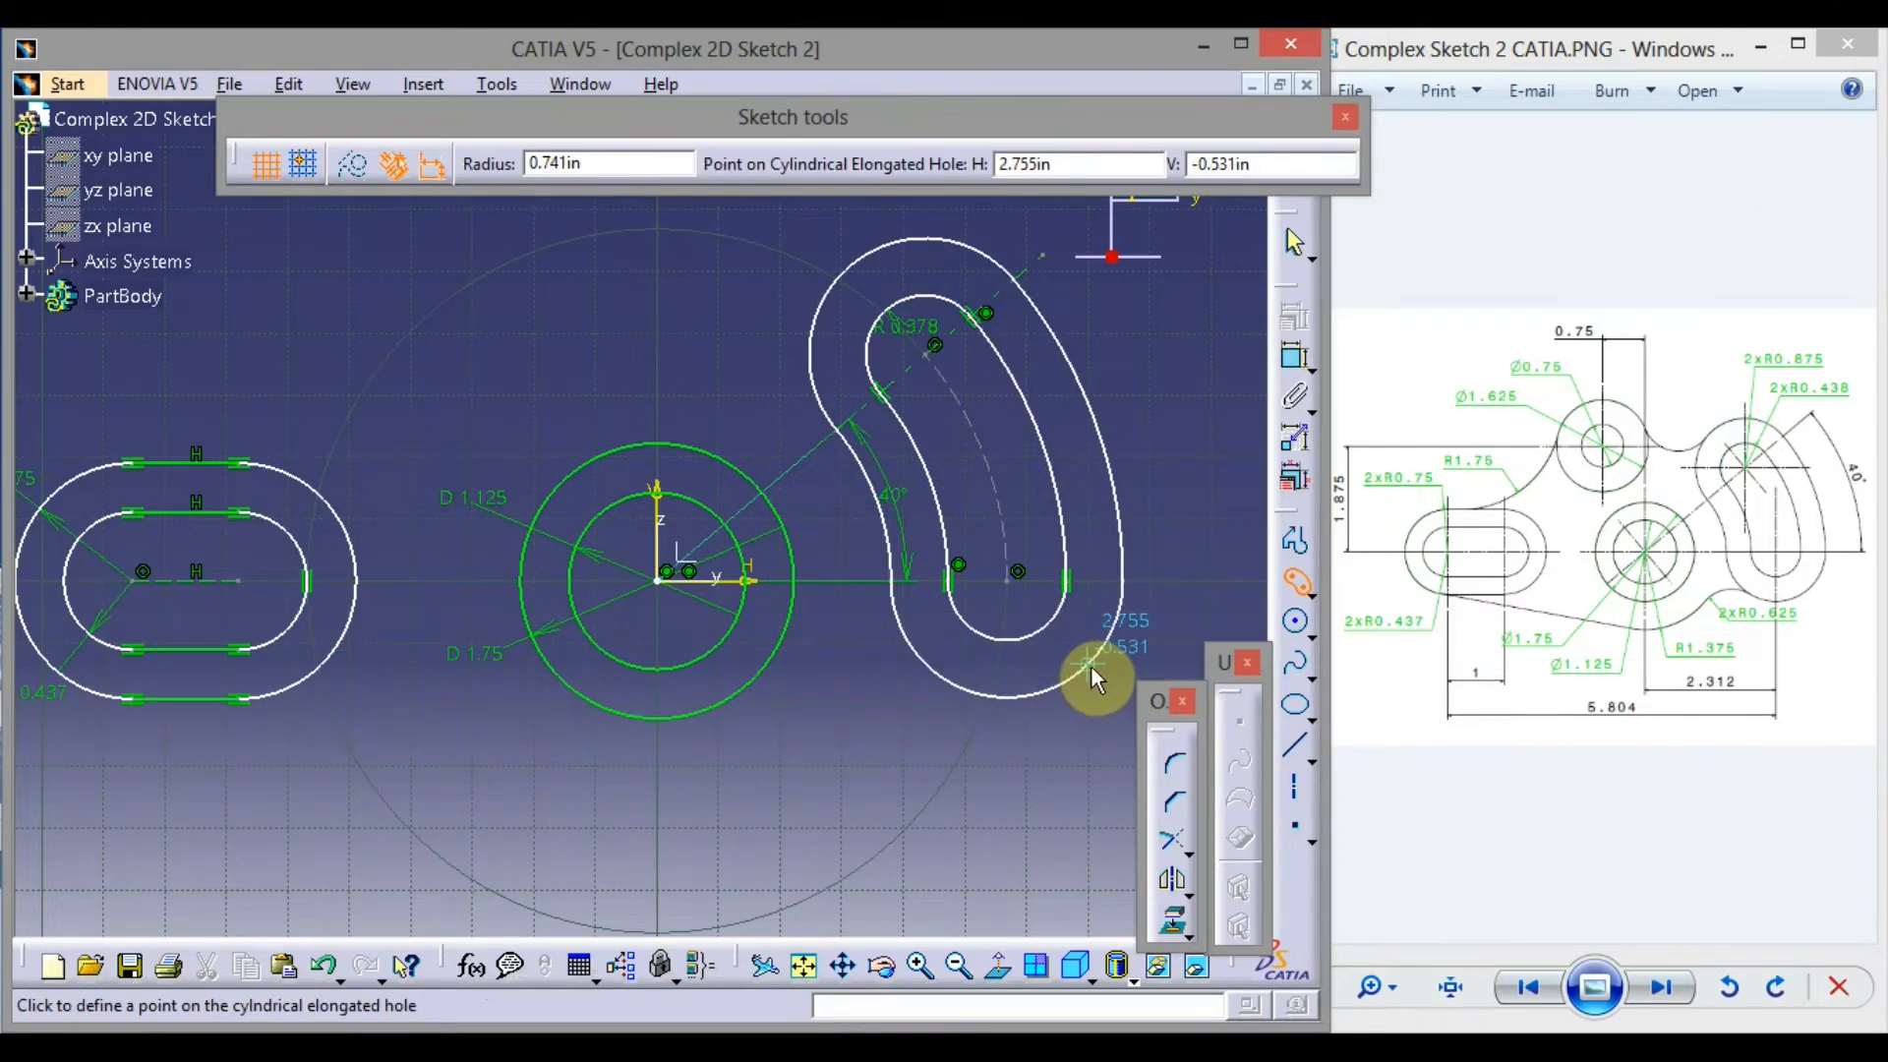
left_click(1090, 665)
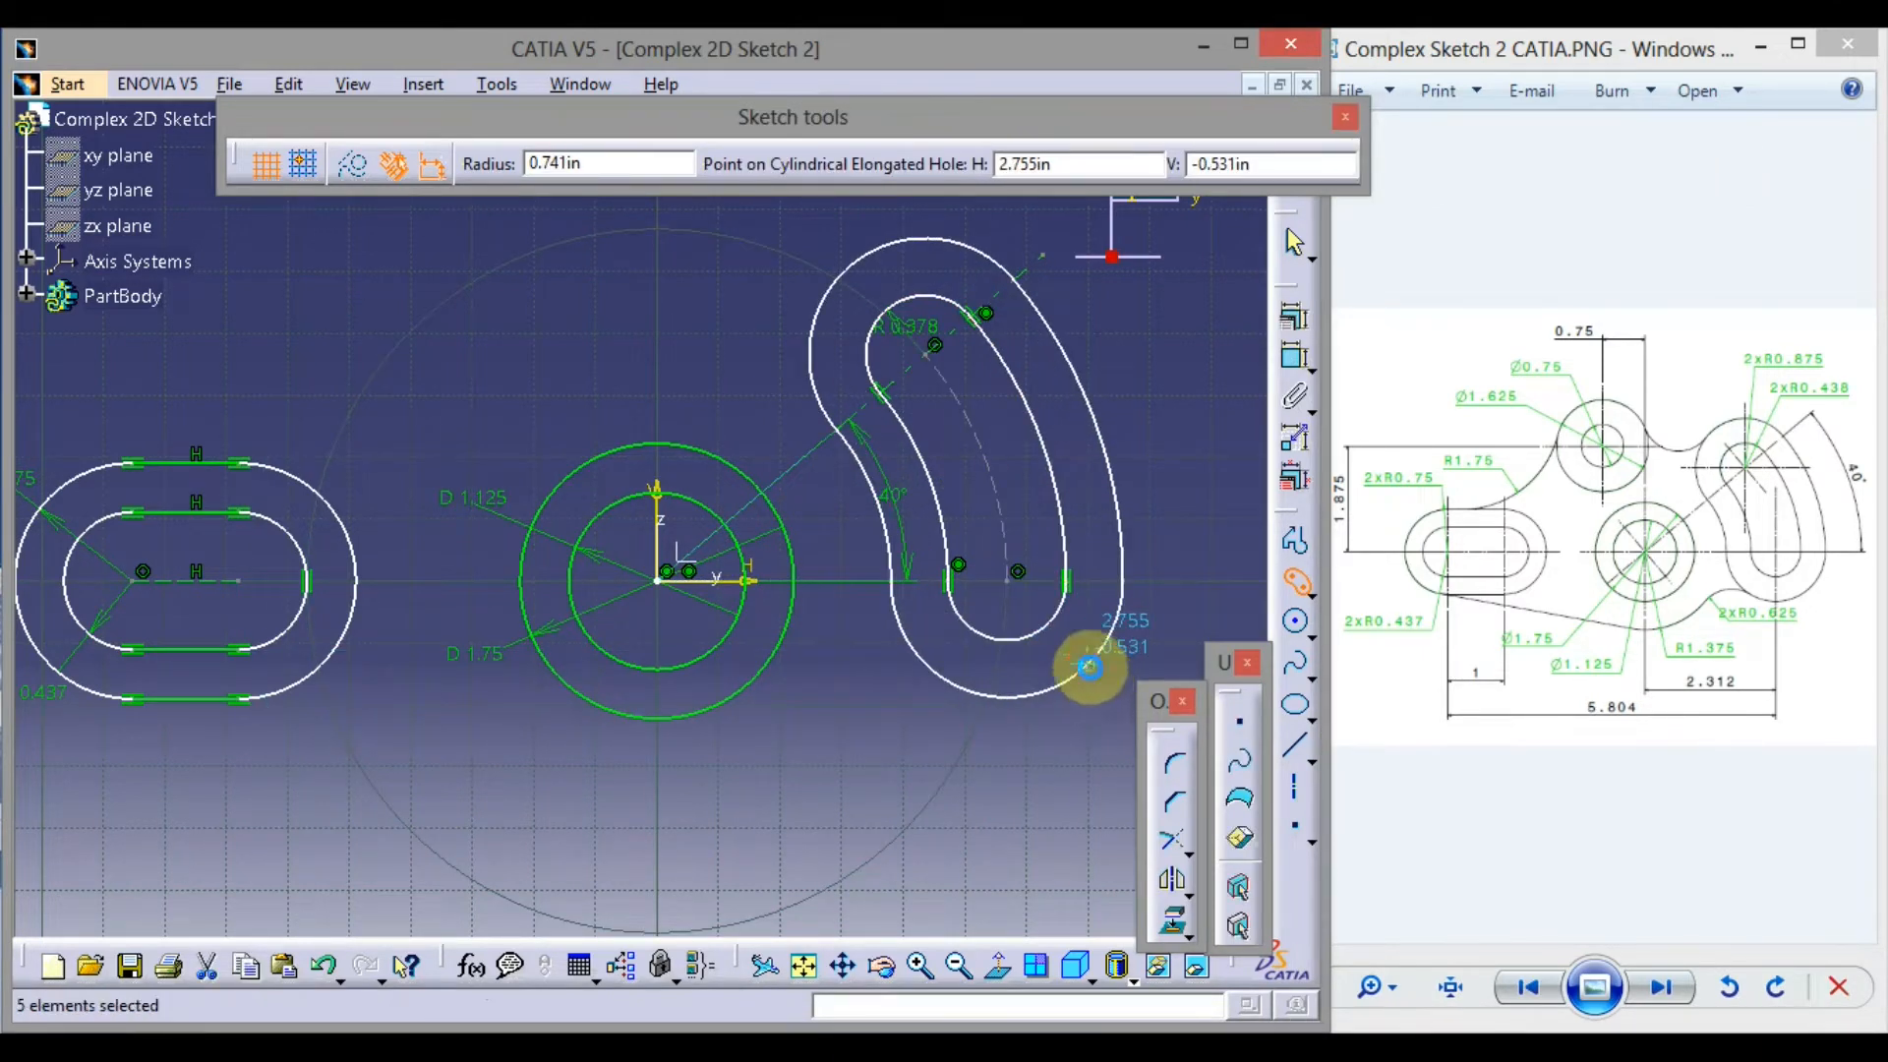
left_click(1013, 789)
Delete the tangency constraint between the inner left elongated hole's right end arc and the curved slot's construction circle
mouse_move(1003, 780)
middle_mouse_down()
mouse_move(969, 771)
mouse_move(995, 771)
middle_mouse_up()
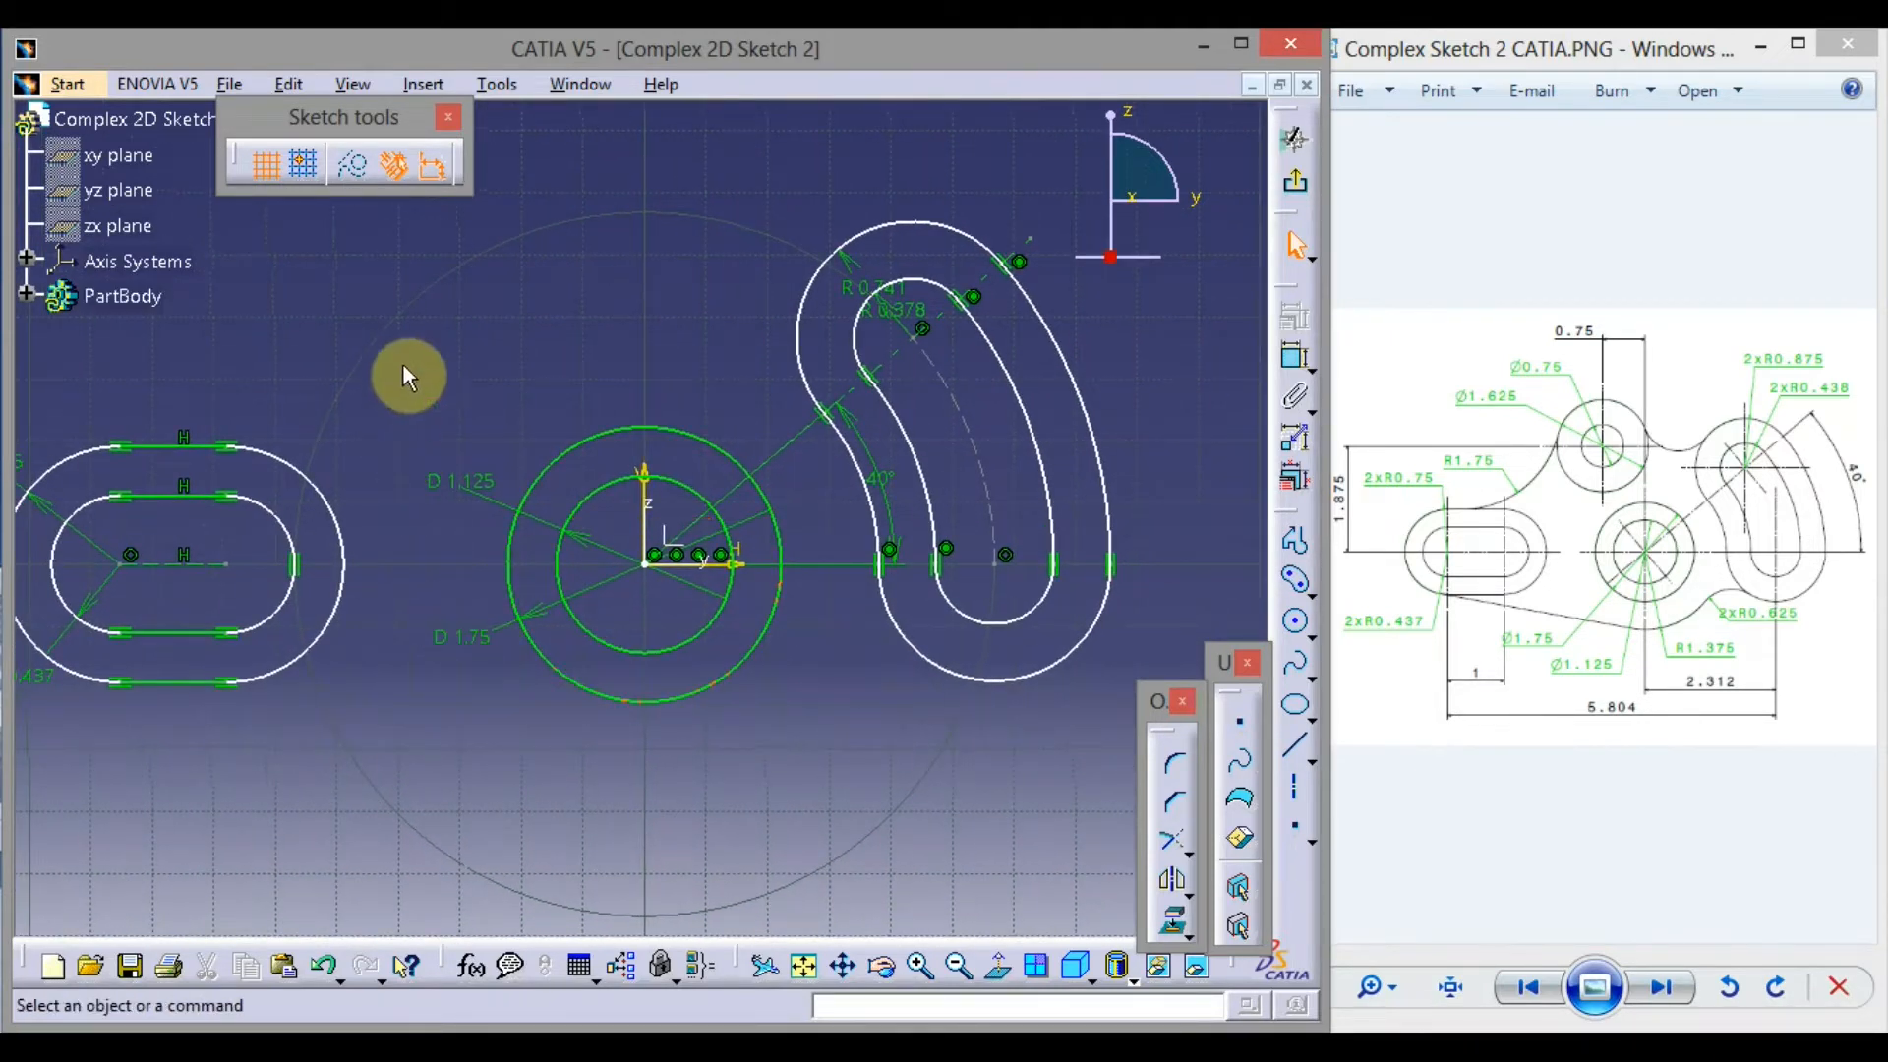
middle_click_drag(396, 413, 441, 418)
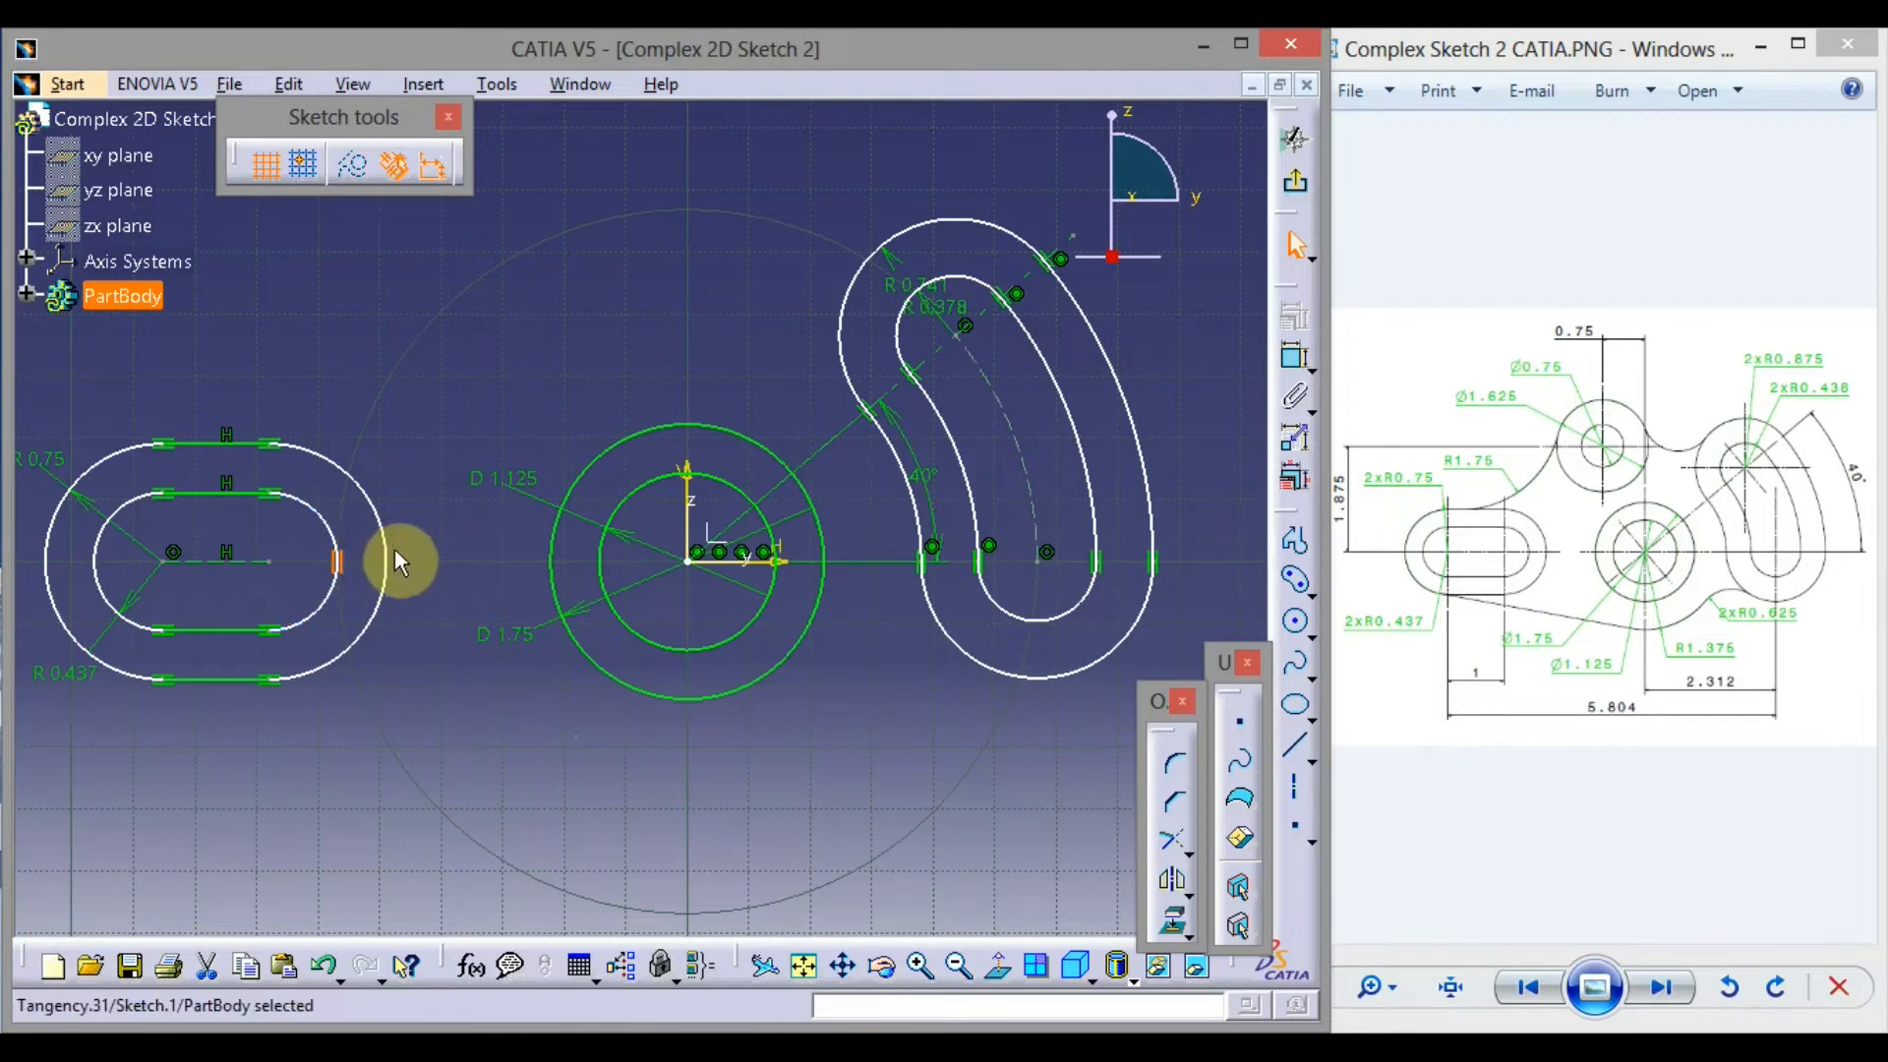
left_click(337, 561)
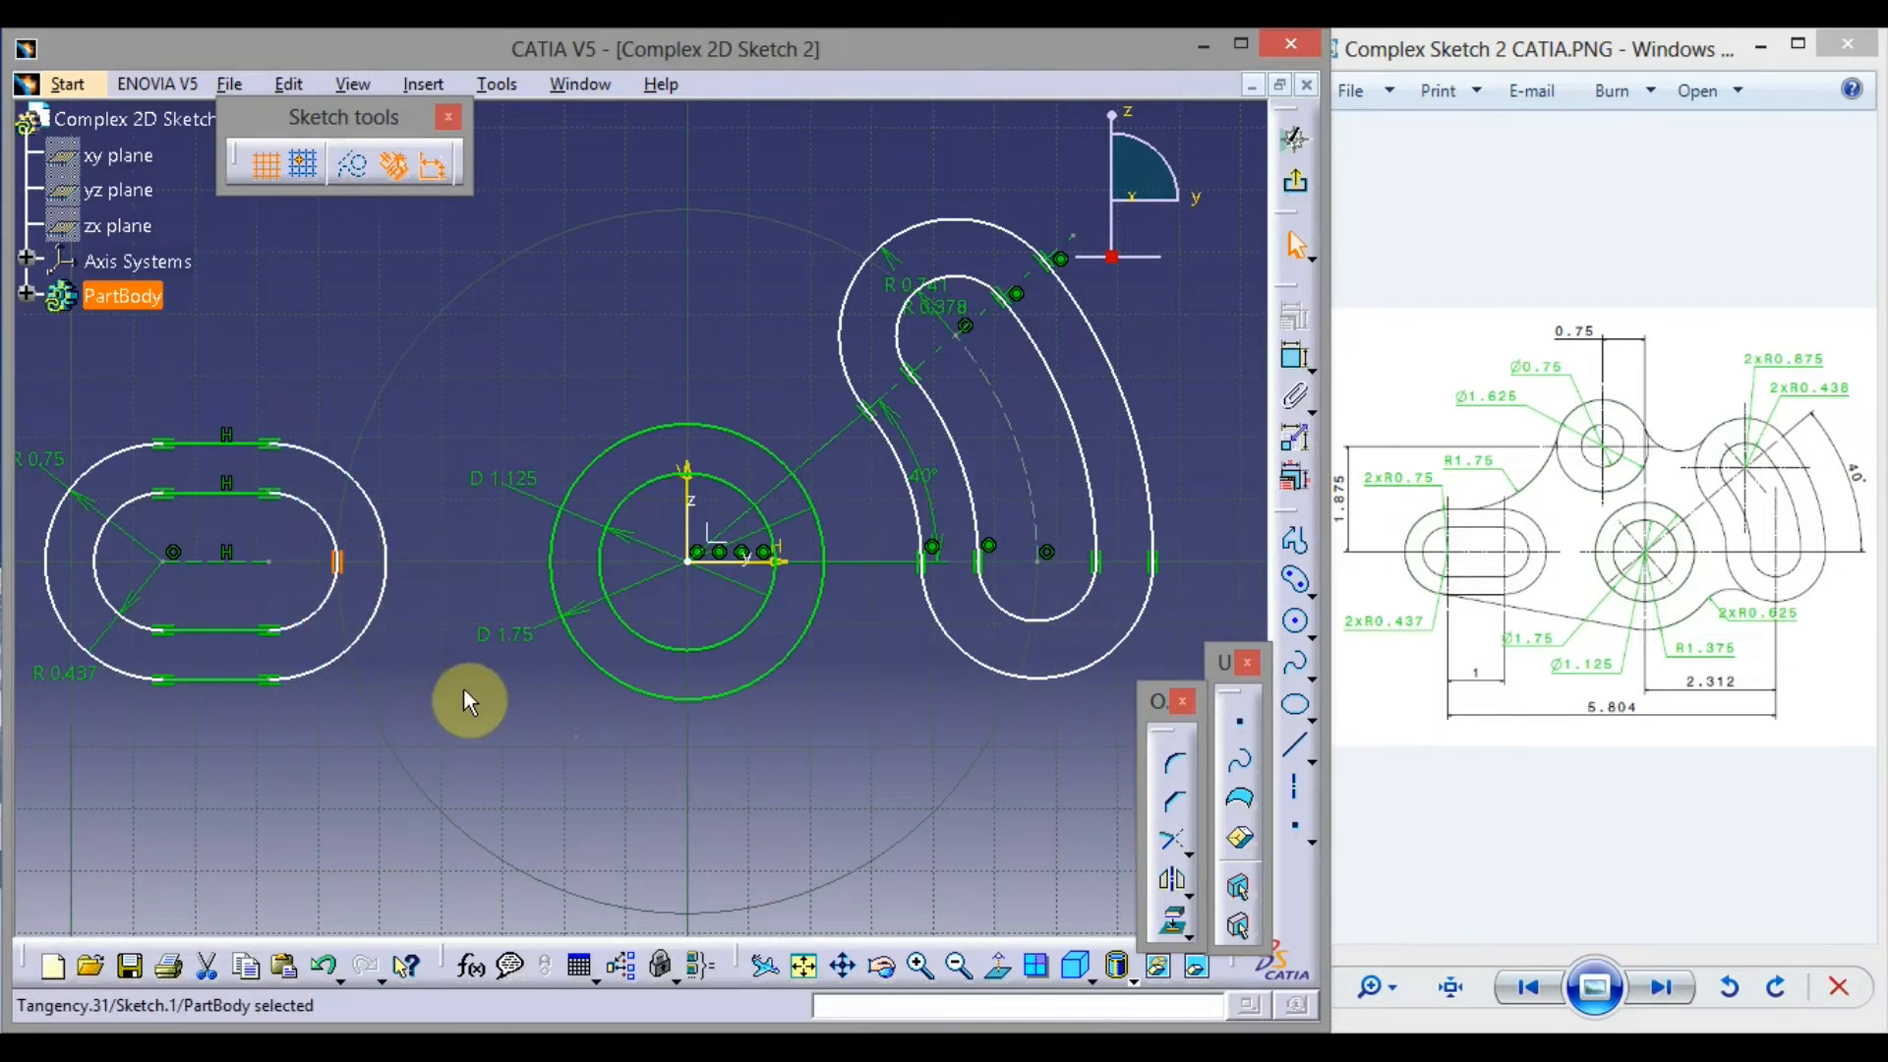
key("Delete")
Move the radius dimensions of the outer and inner curved slots outside the geometry, above their upper ends
middle_click_drag(966, 773, 993, 740)
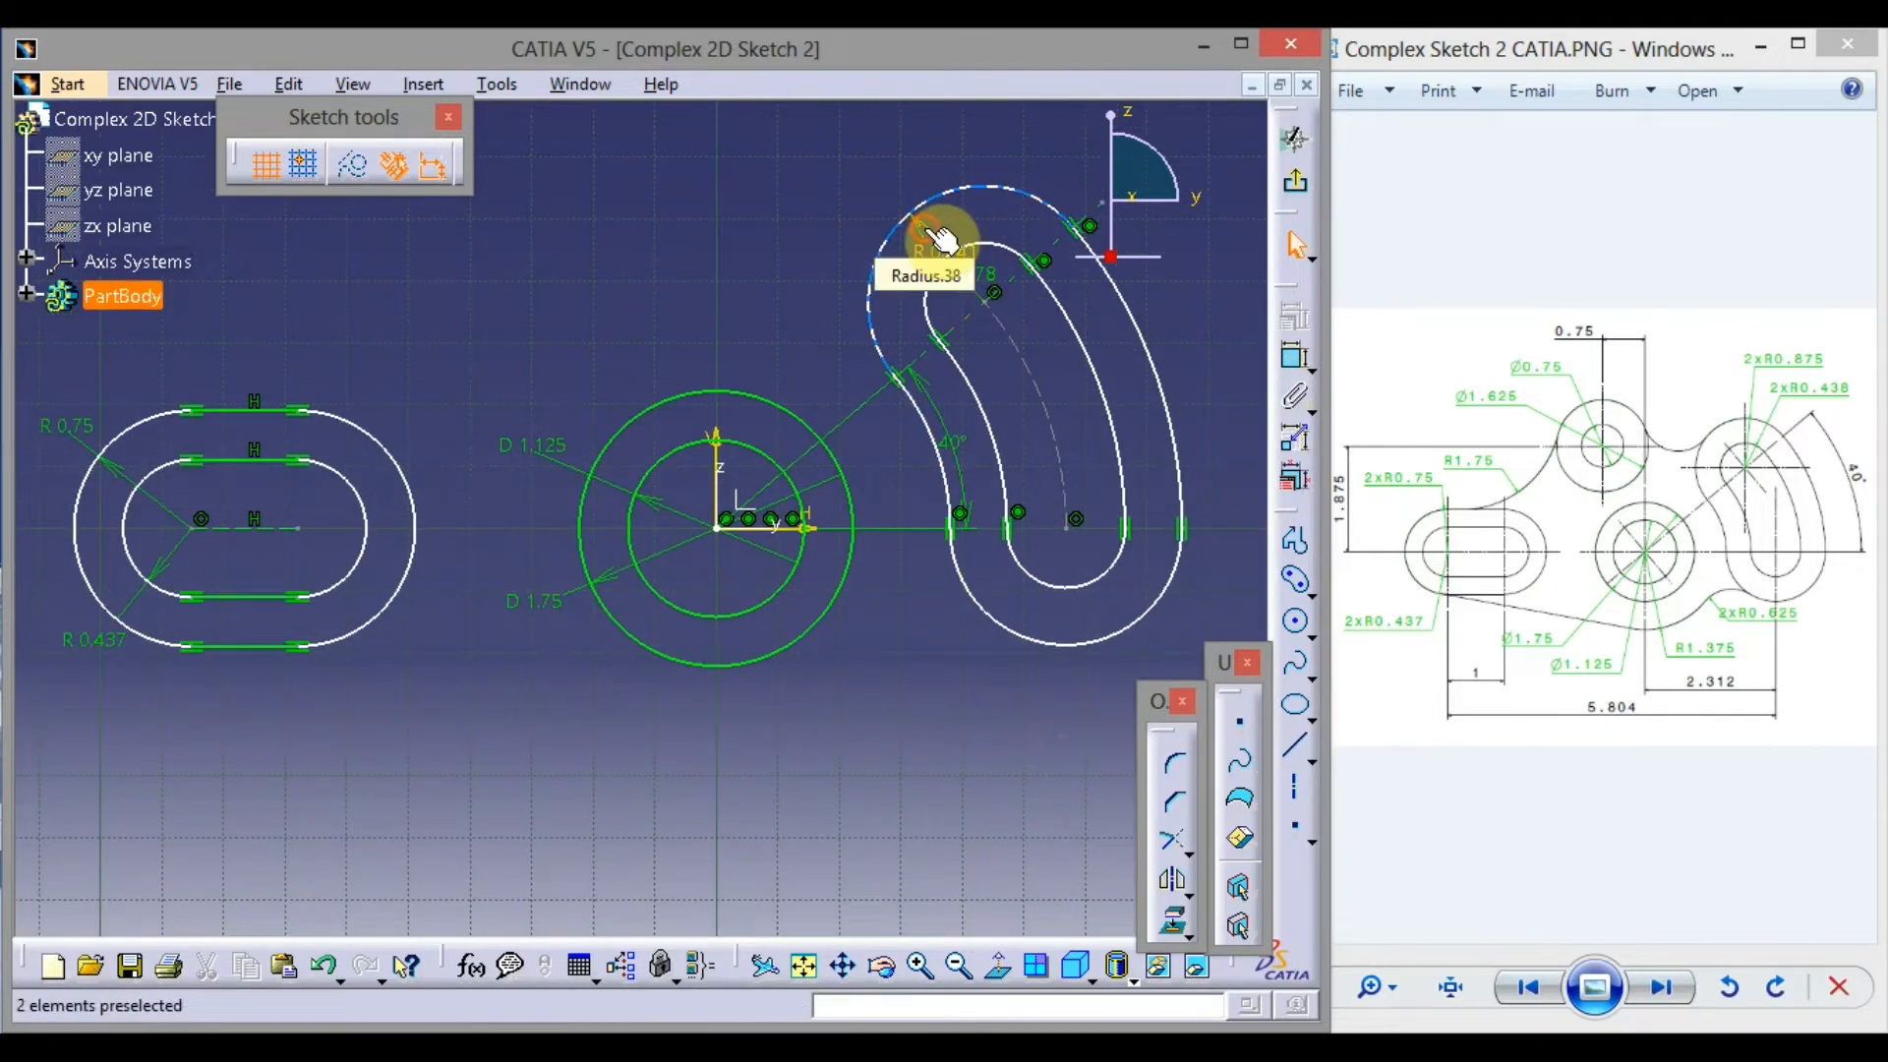
left_click_drag(943, 242, 1006, 136)
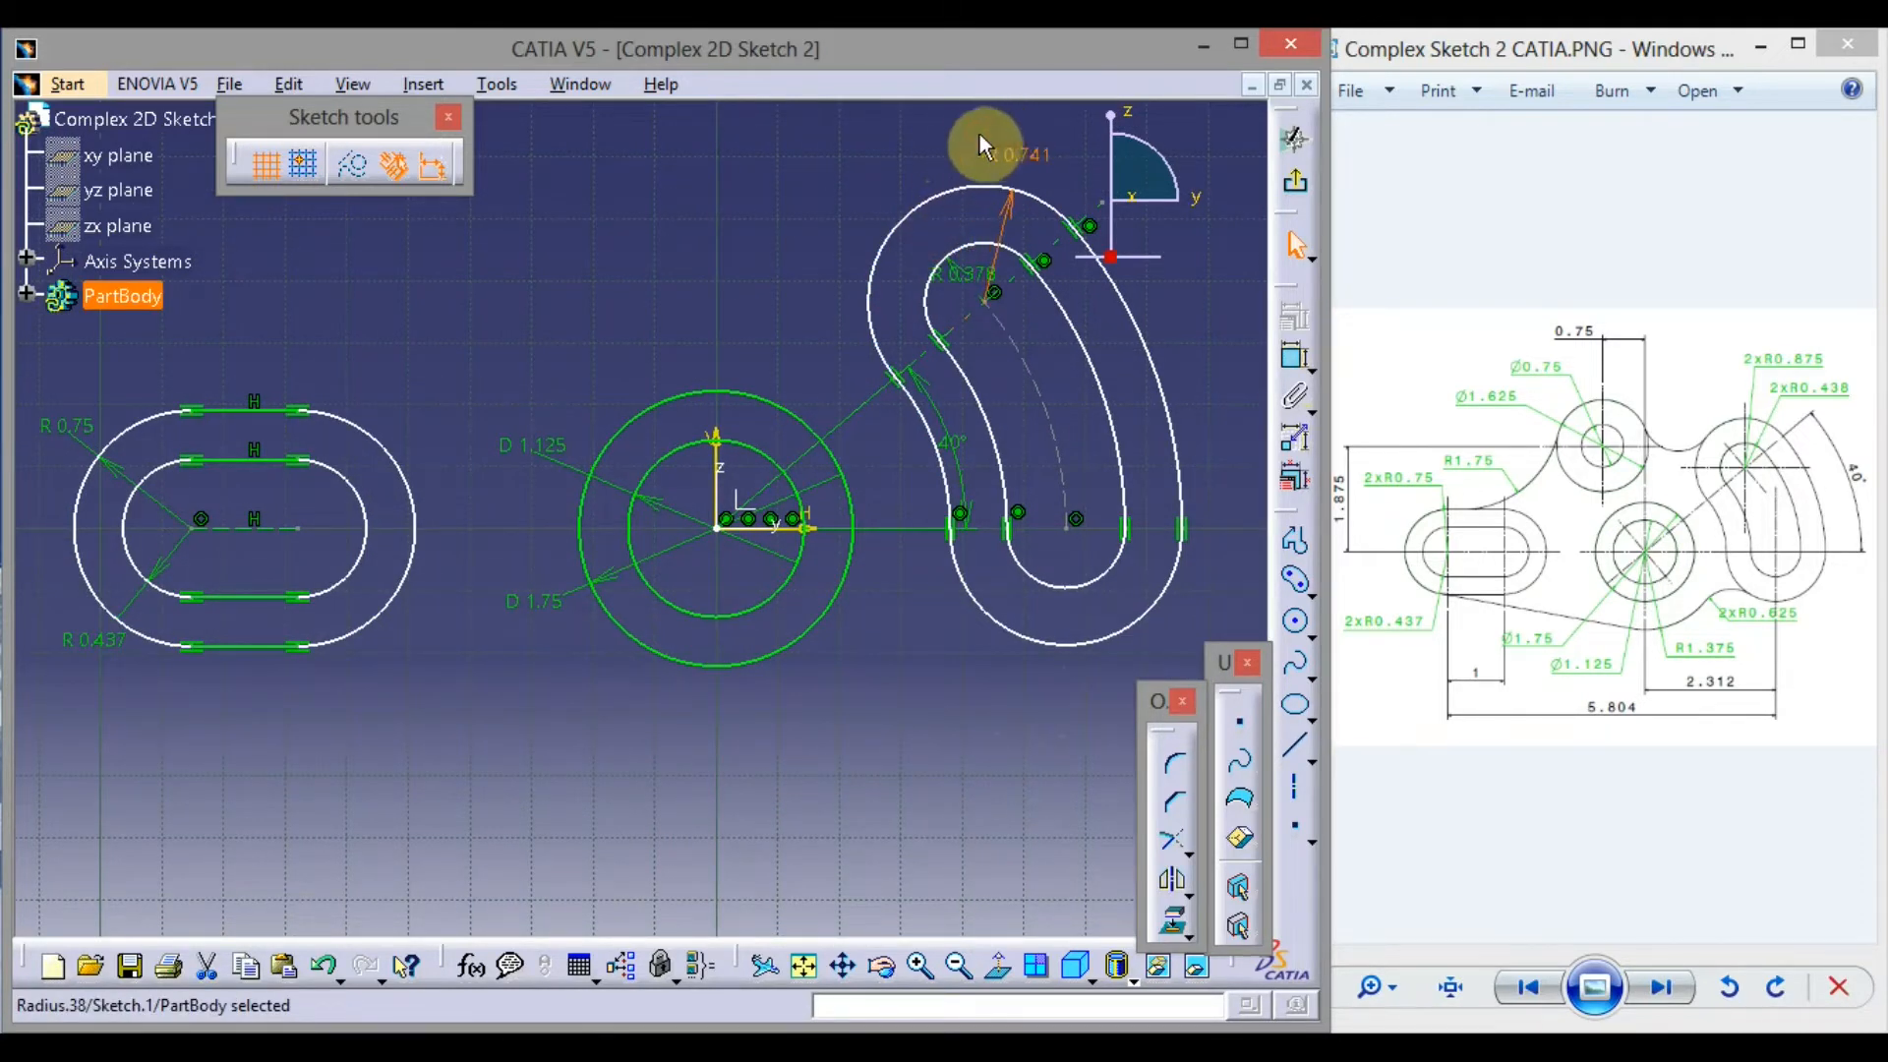
left_click(958, 133)
left_click_drag(965, 279, 831, 183)
left_click(784, 262)
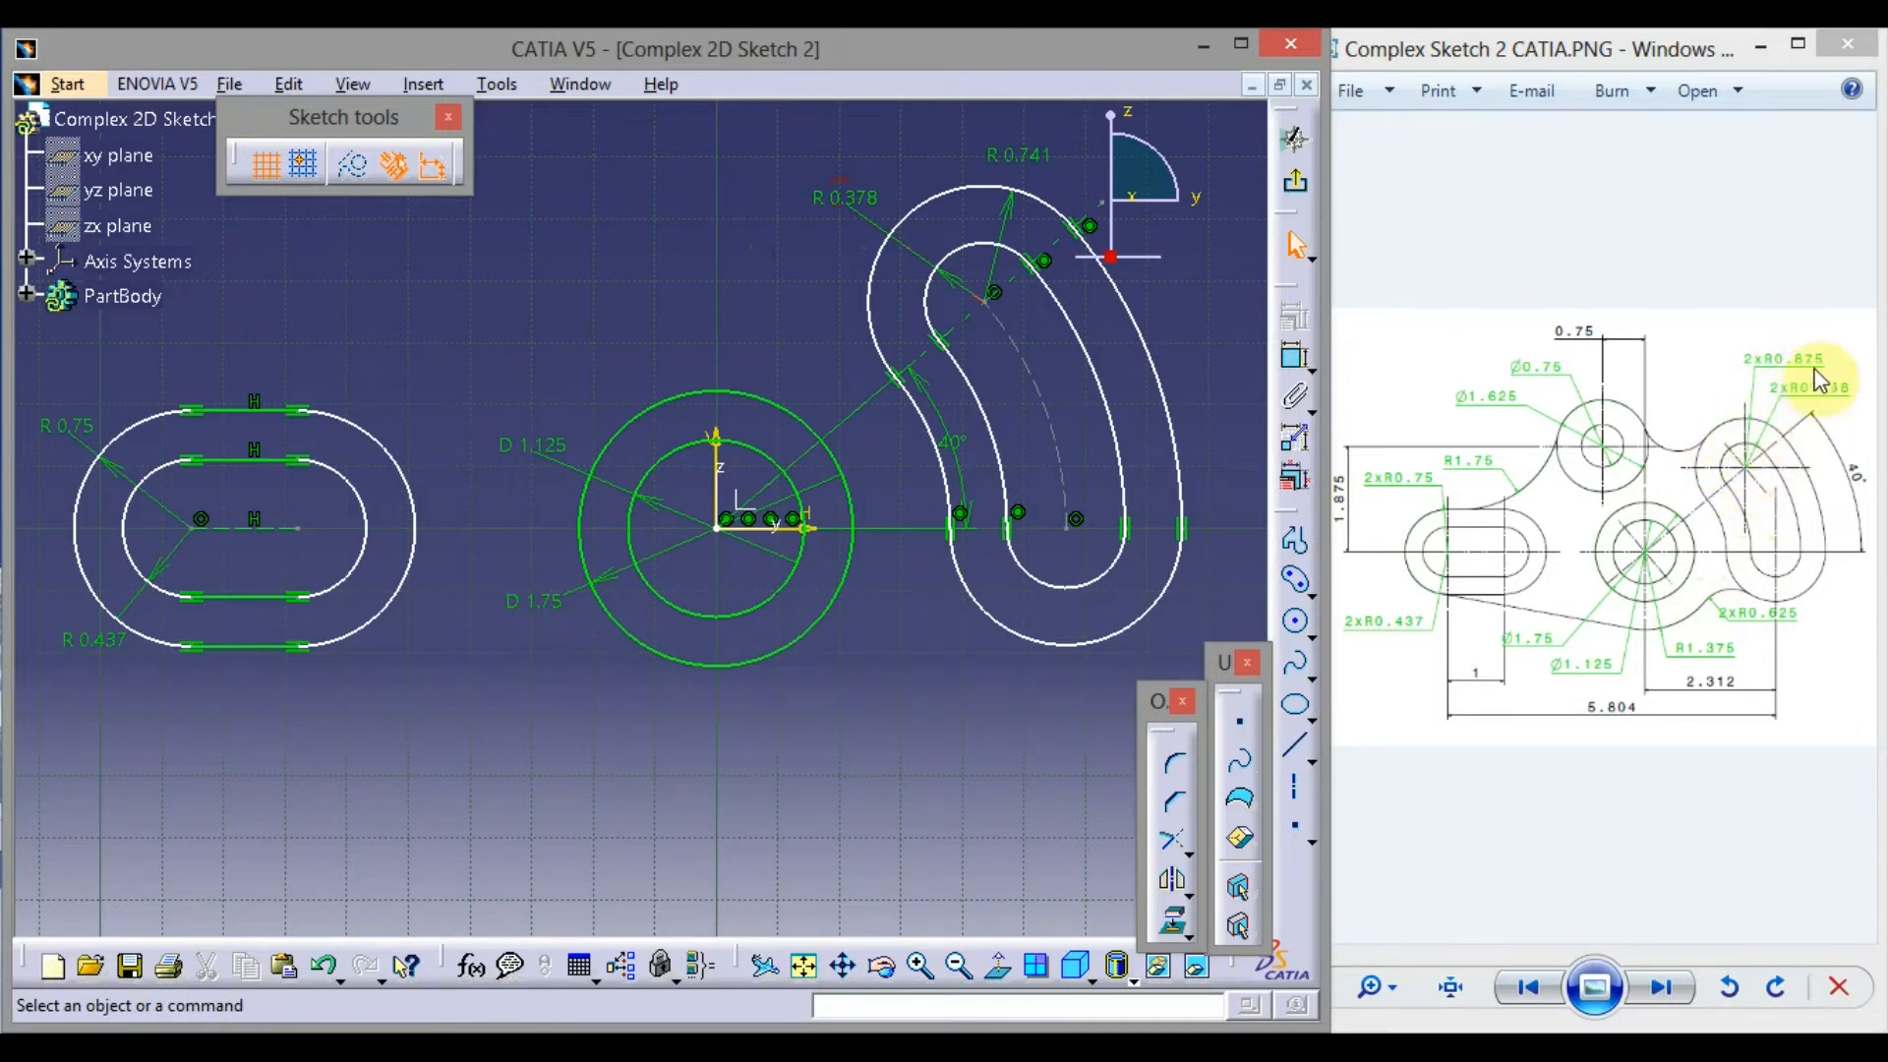
Set the outer curved slot's radius to 0.875 in
left_click(1021, 149)
double_click(1021, 149)
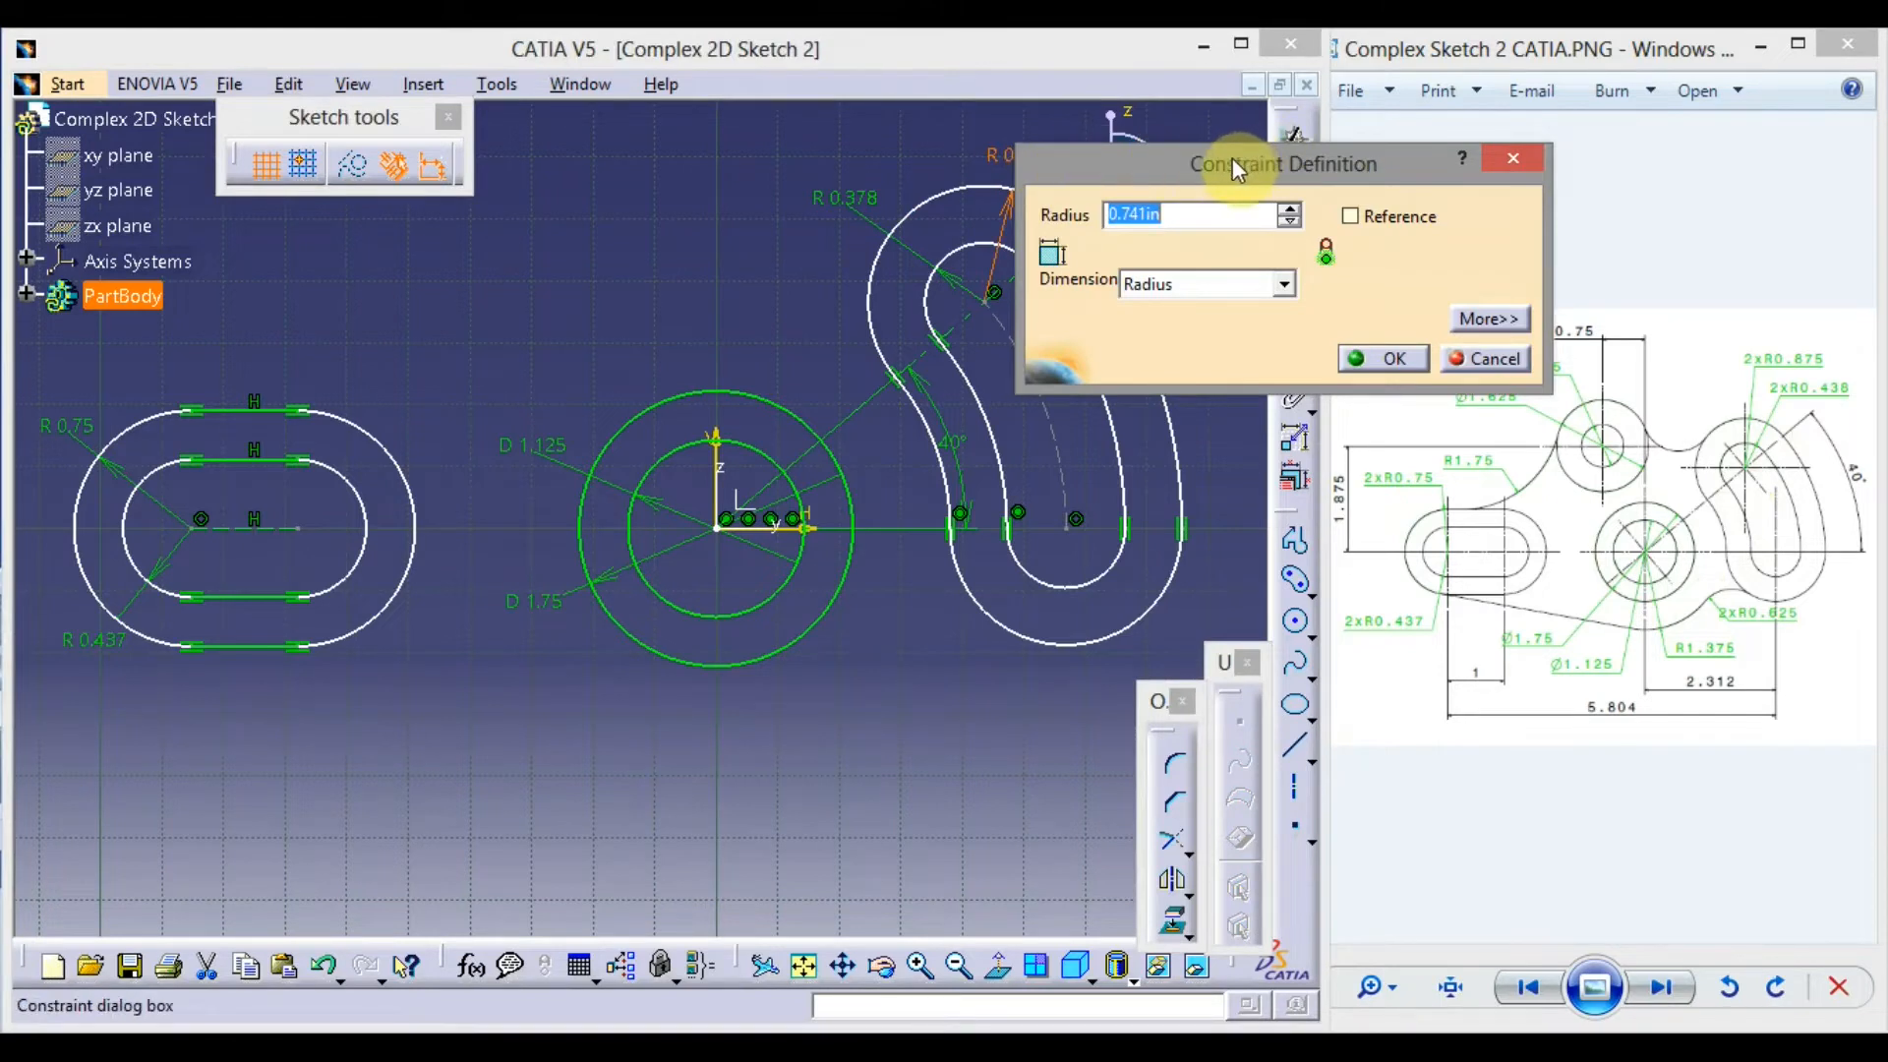
type(".")
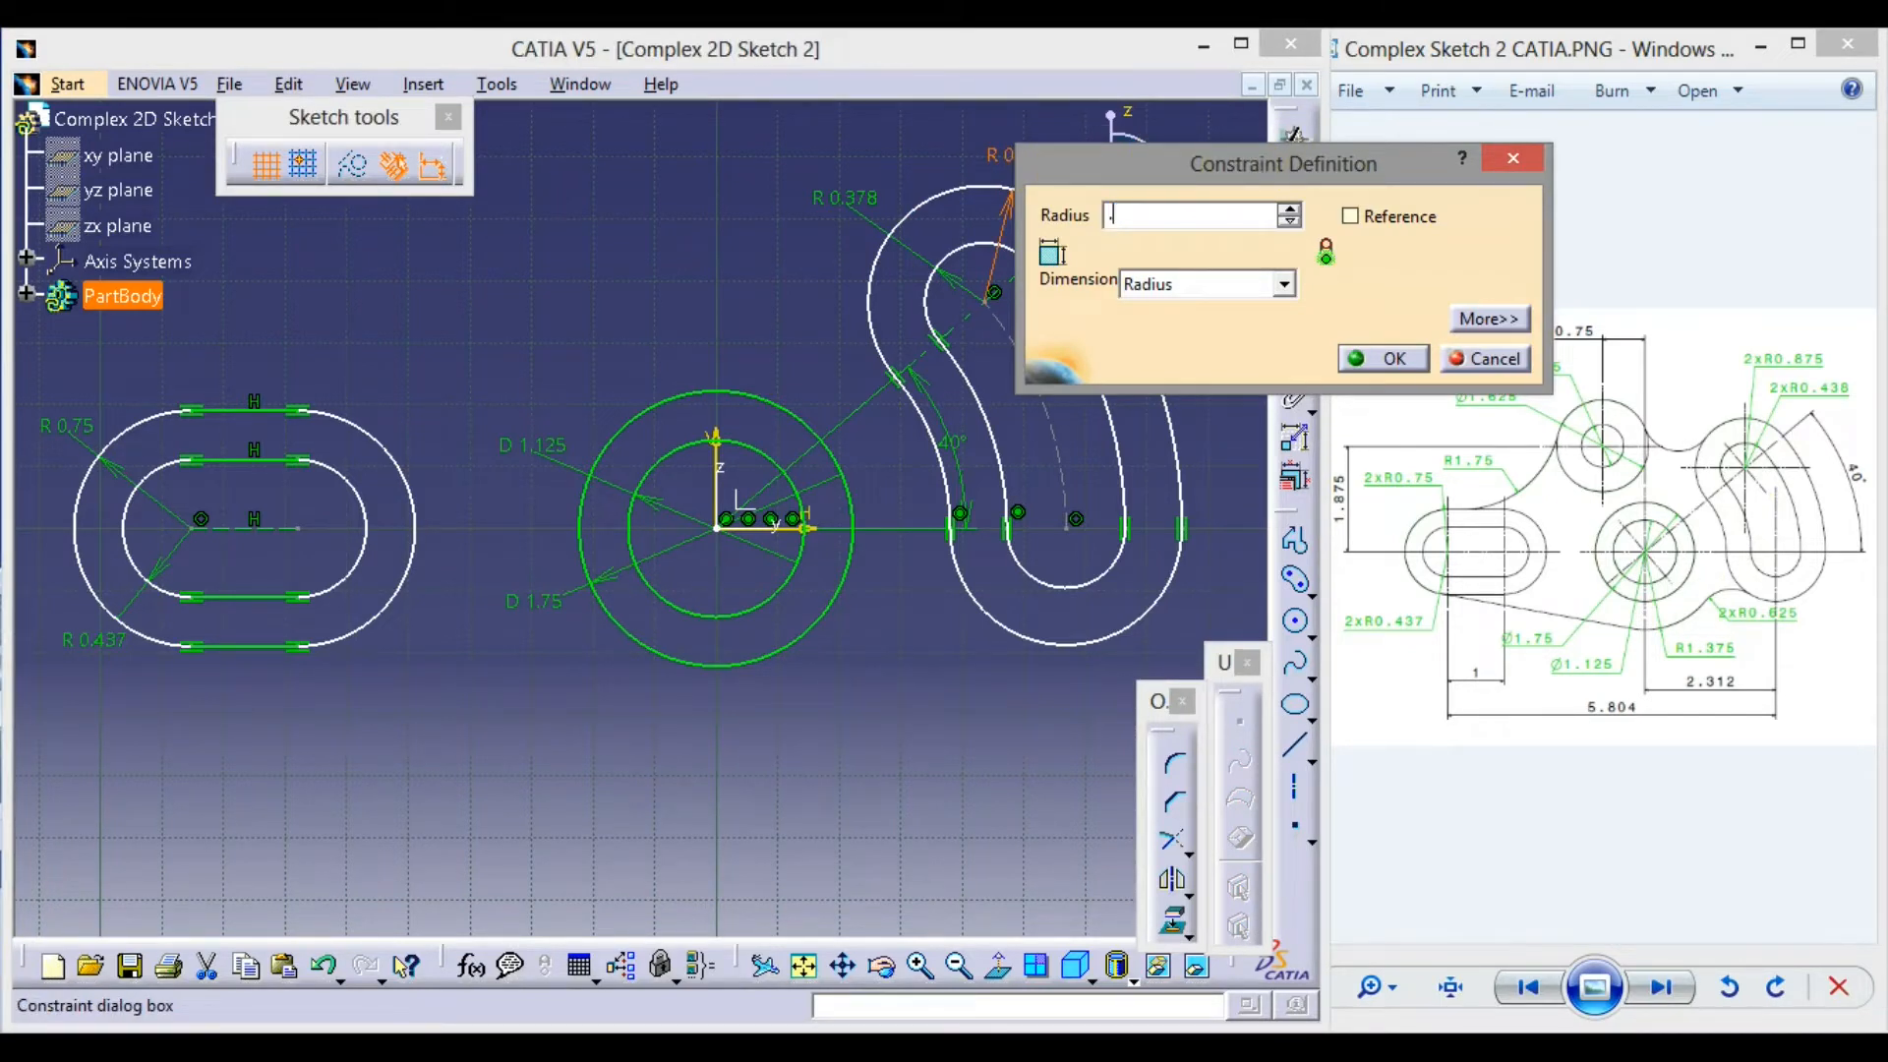
type("875")
left_click(1378, 359)
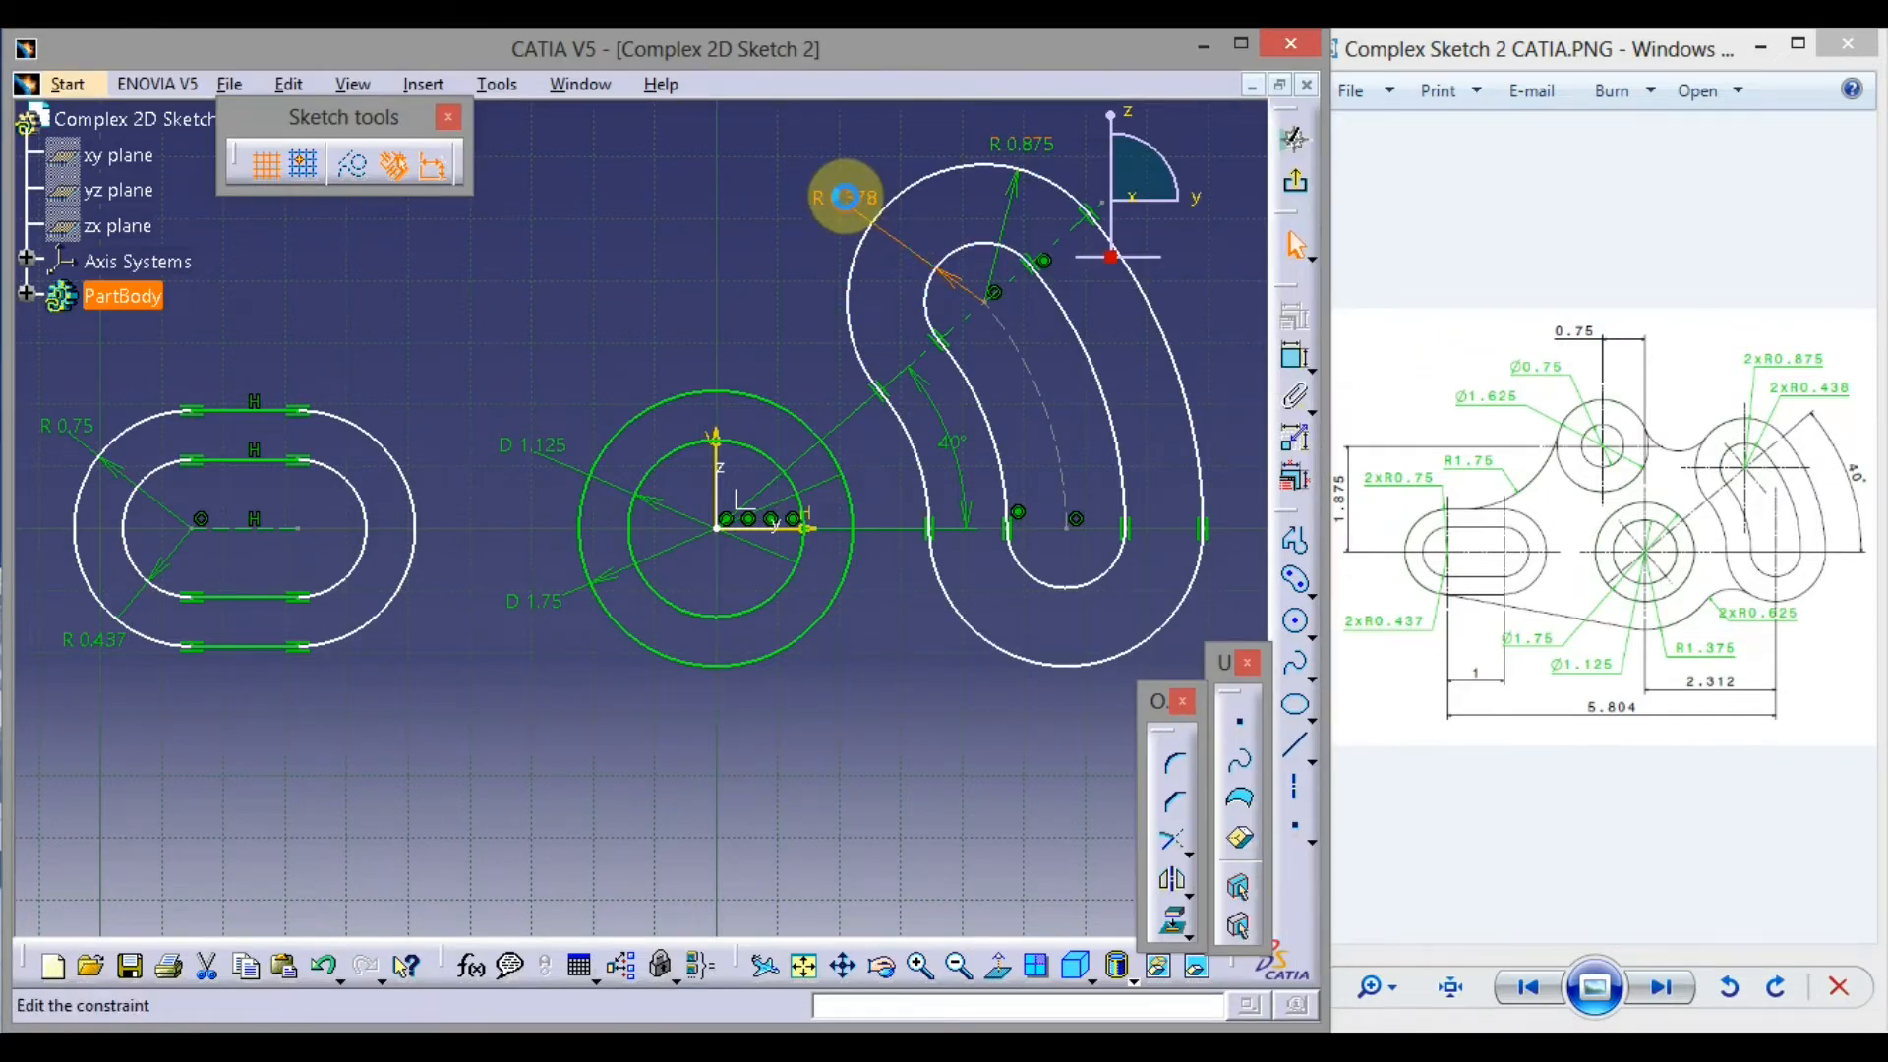
Set the inner curved slot's radius to 0.438 in
double_click(845, 197)
left_click_drag(1028, 210, 1023, 332)
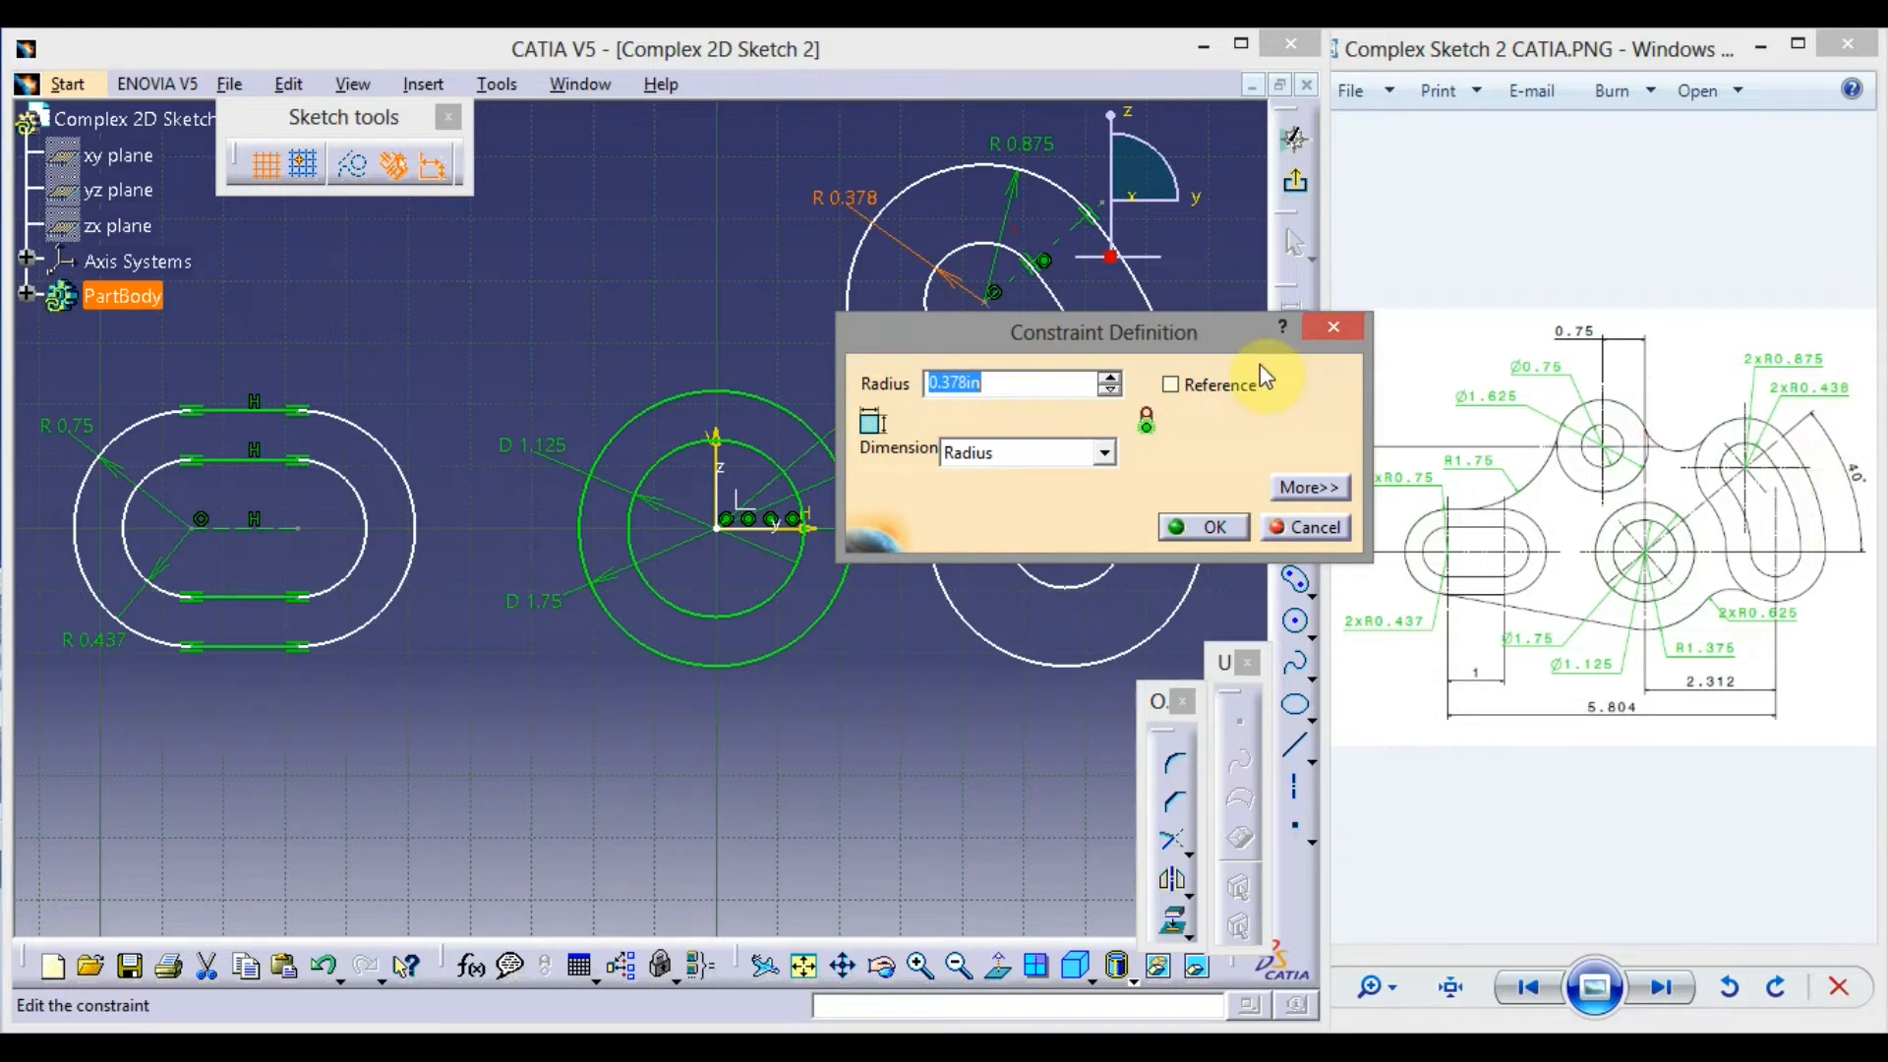
type(".438")
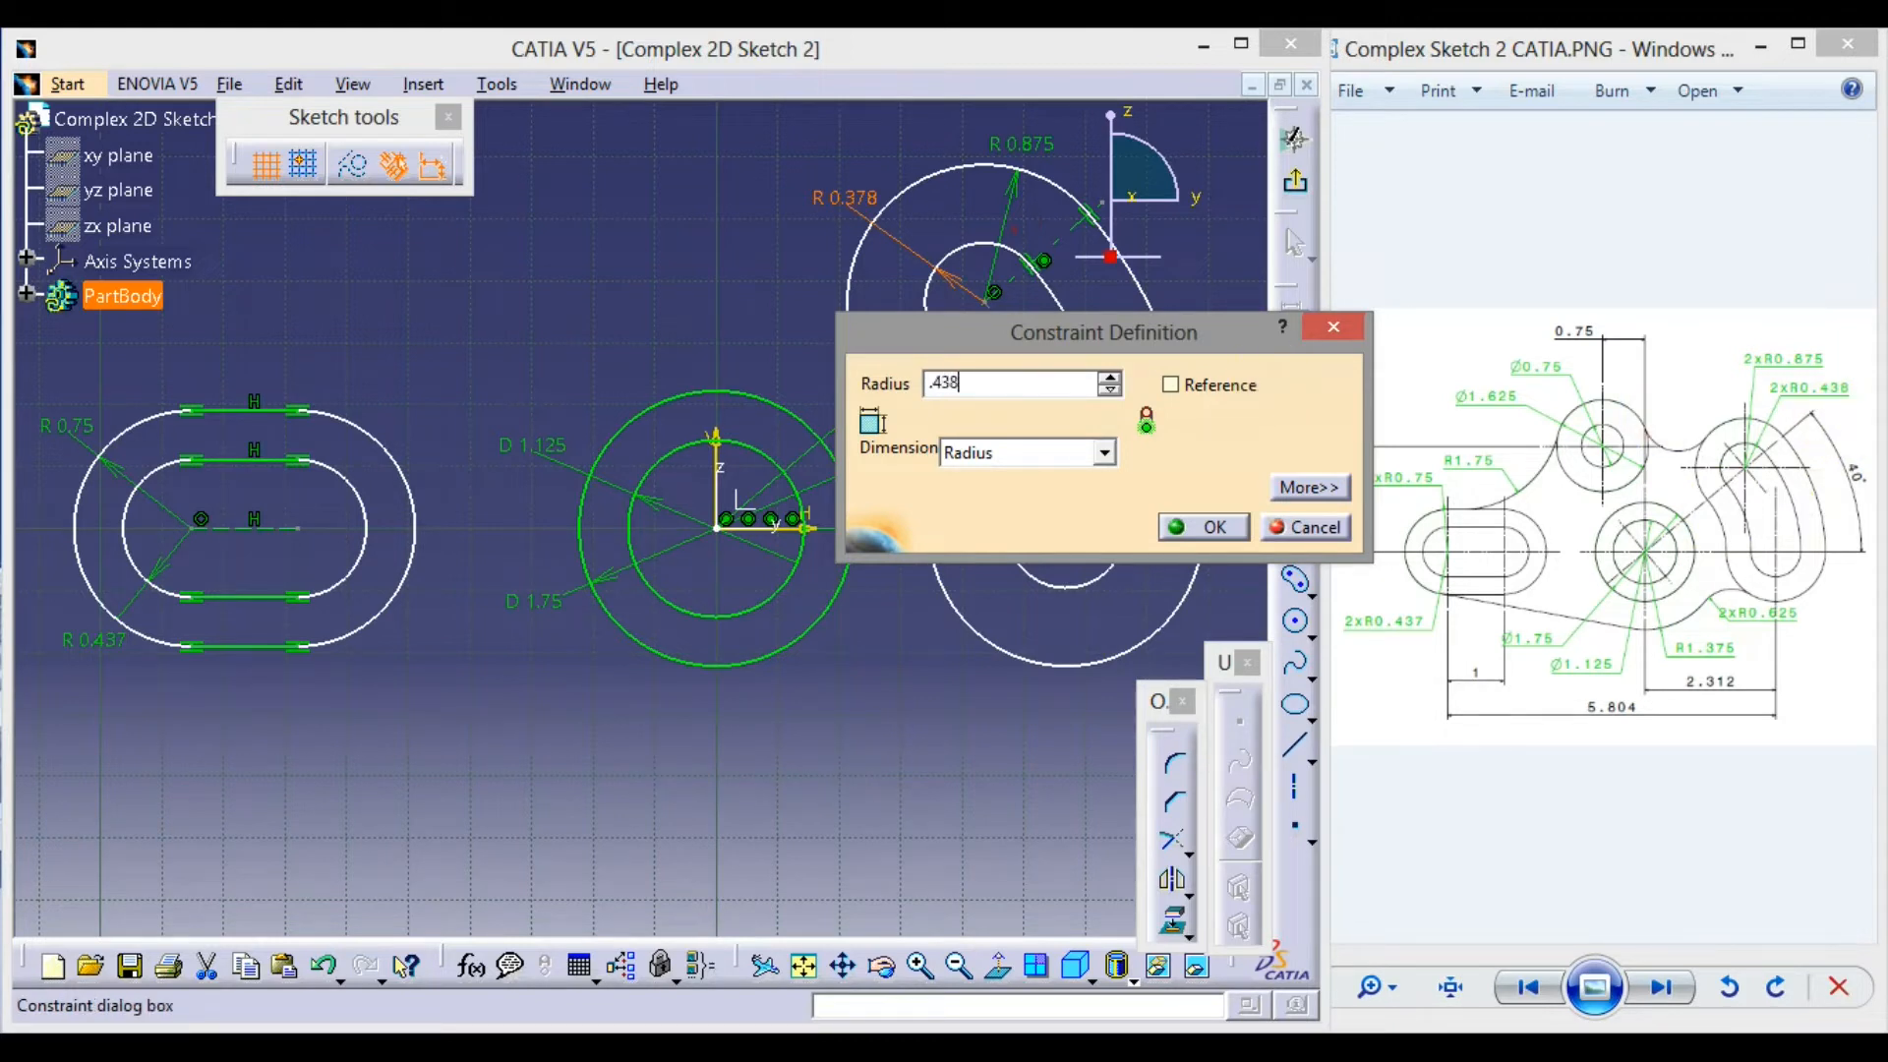
key("Return")
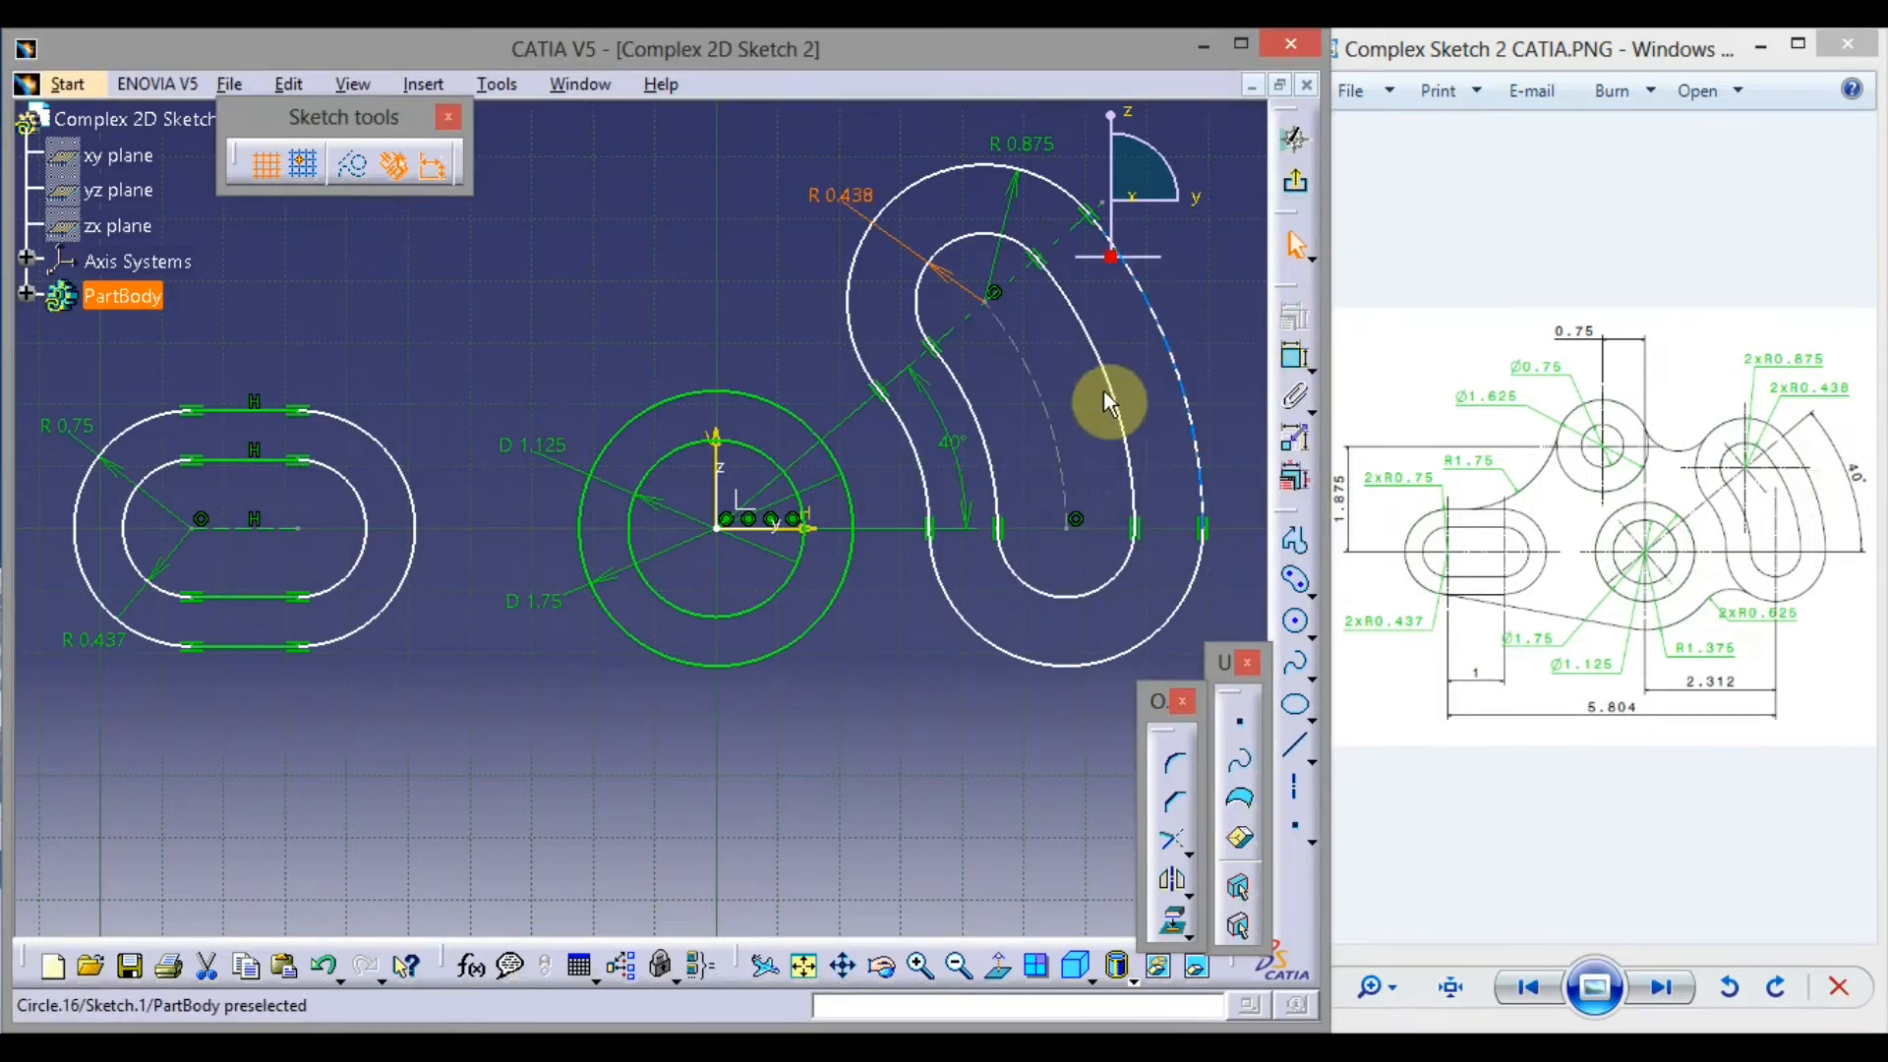
left_click(878, 649)
Dimension the radius of the curved slots' dashed center arc and set it to 2.312 in
middle_click_drag(881, 649, 883, 617)
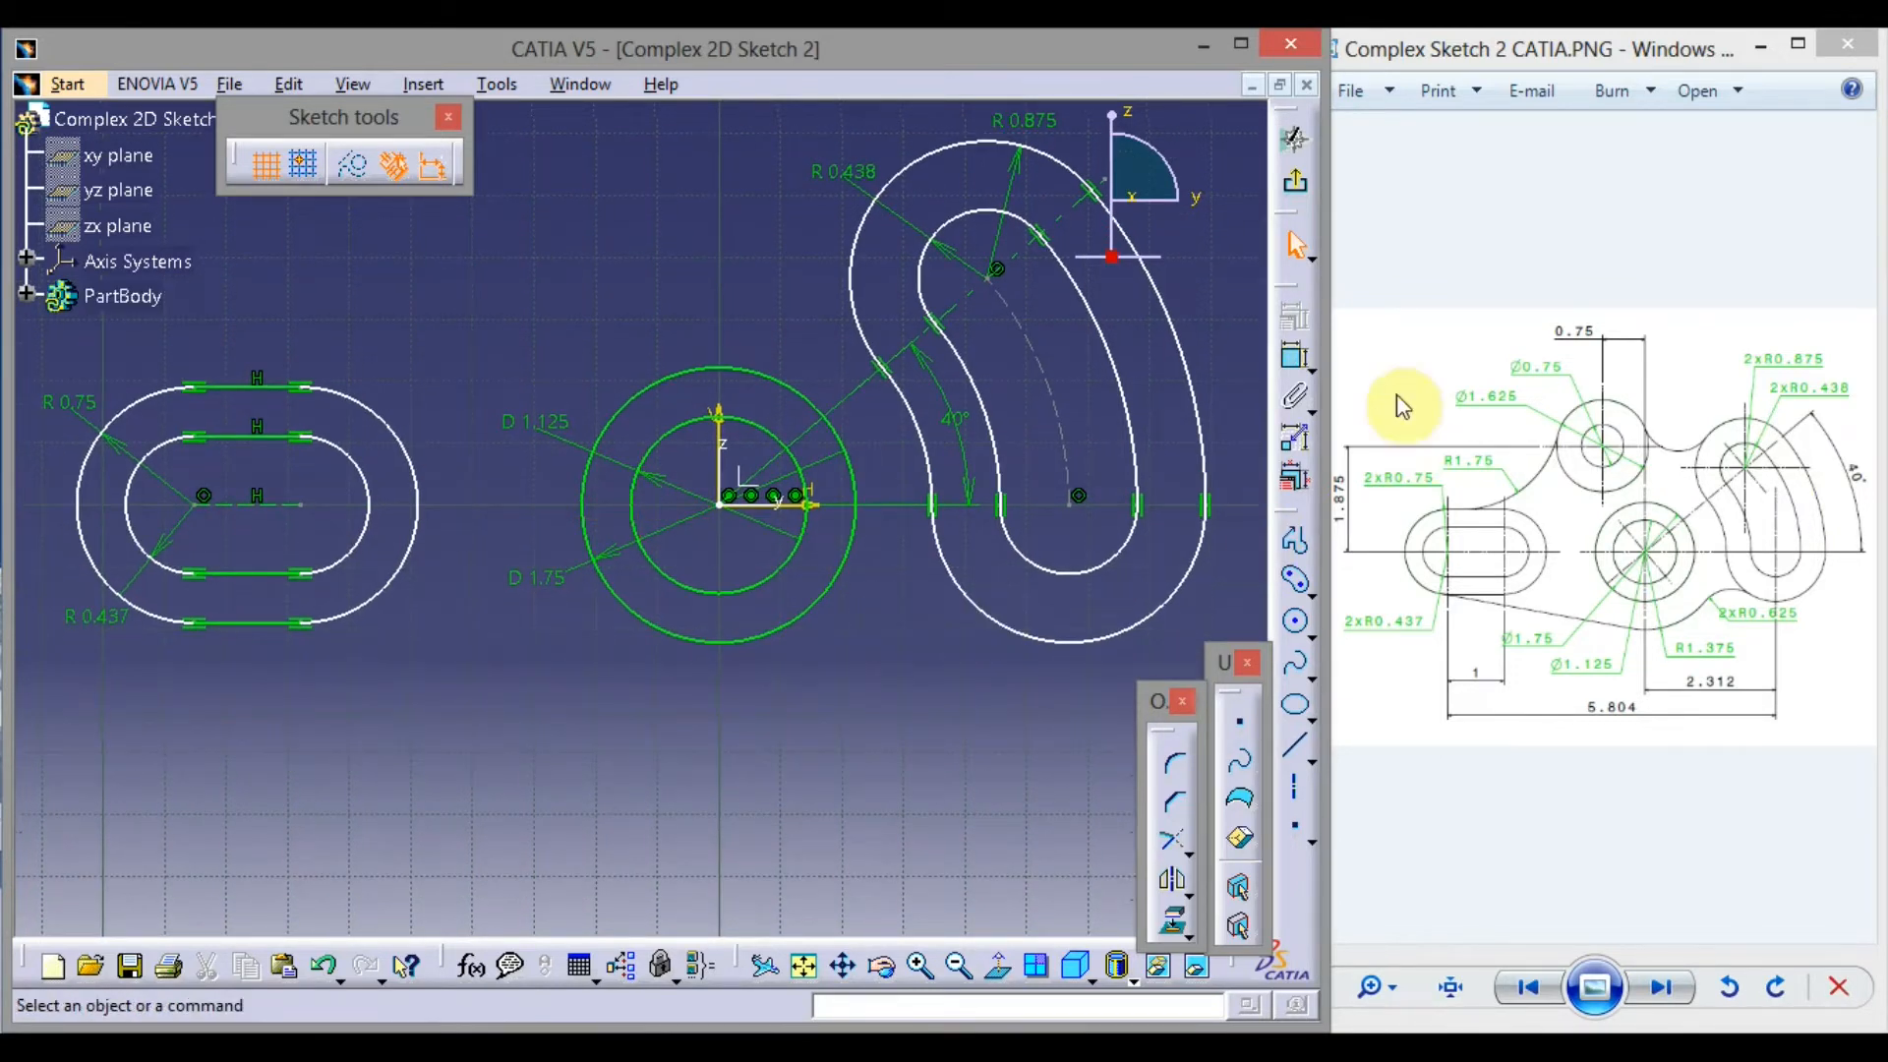
left_click(1293, 357)
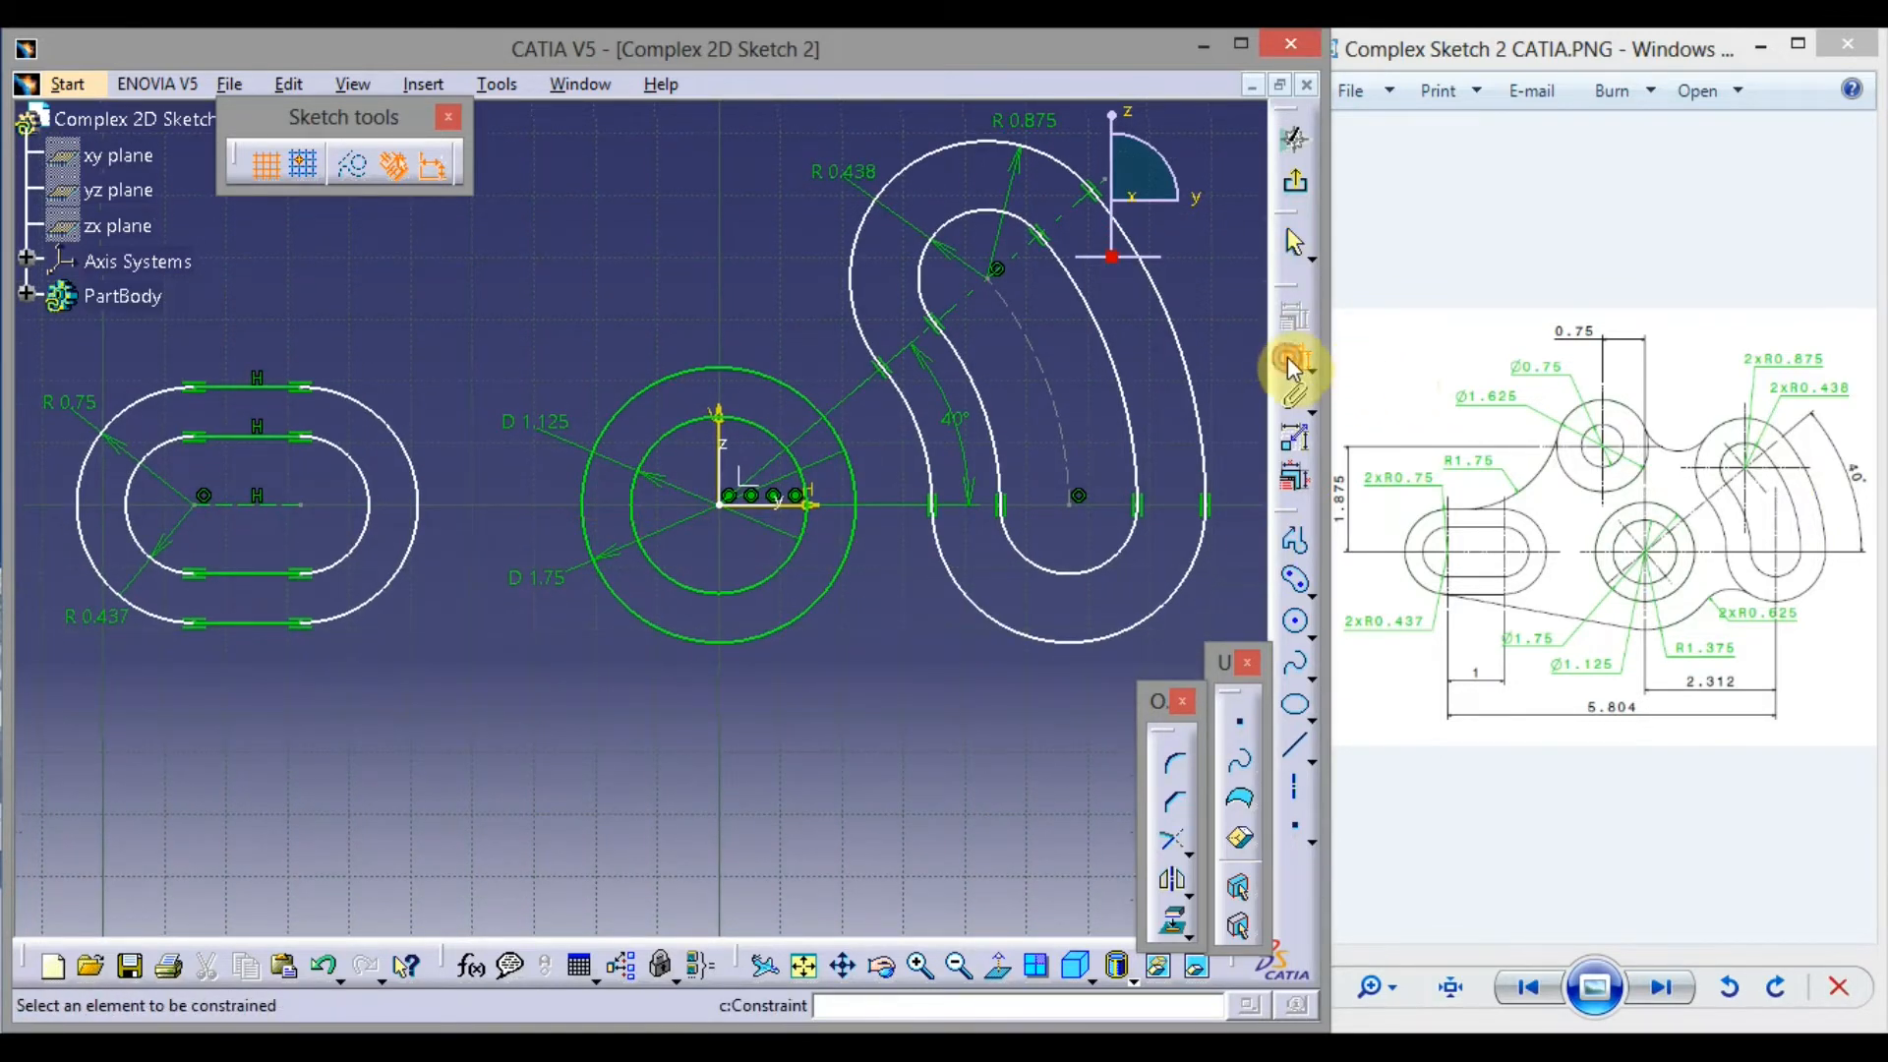
left_click(1068, 419)
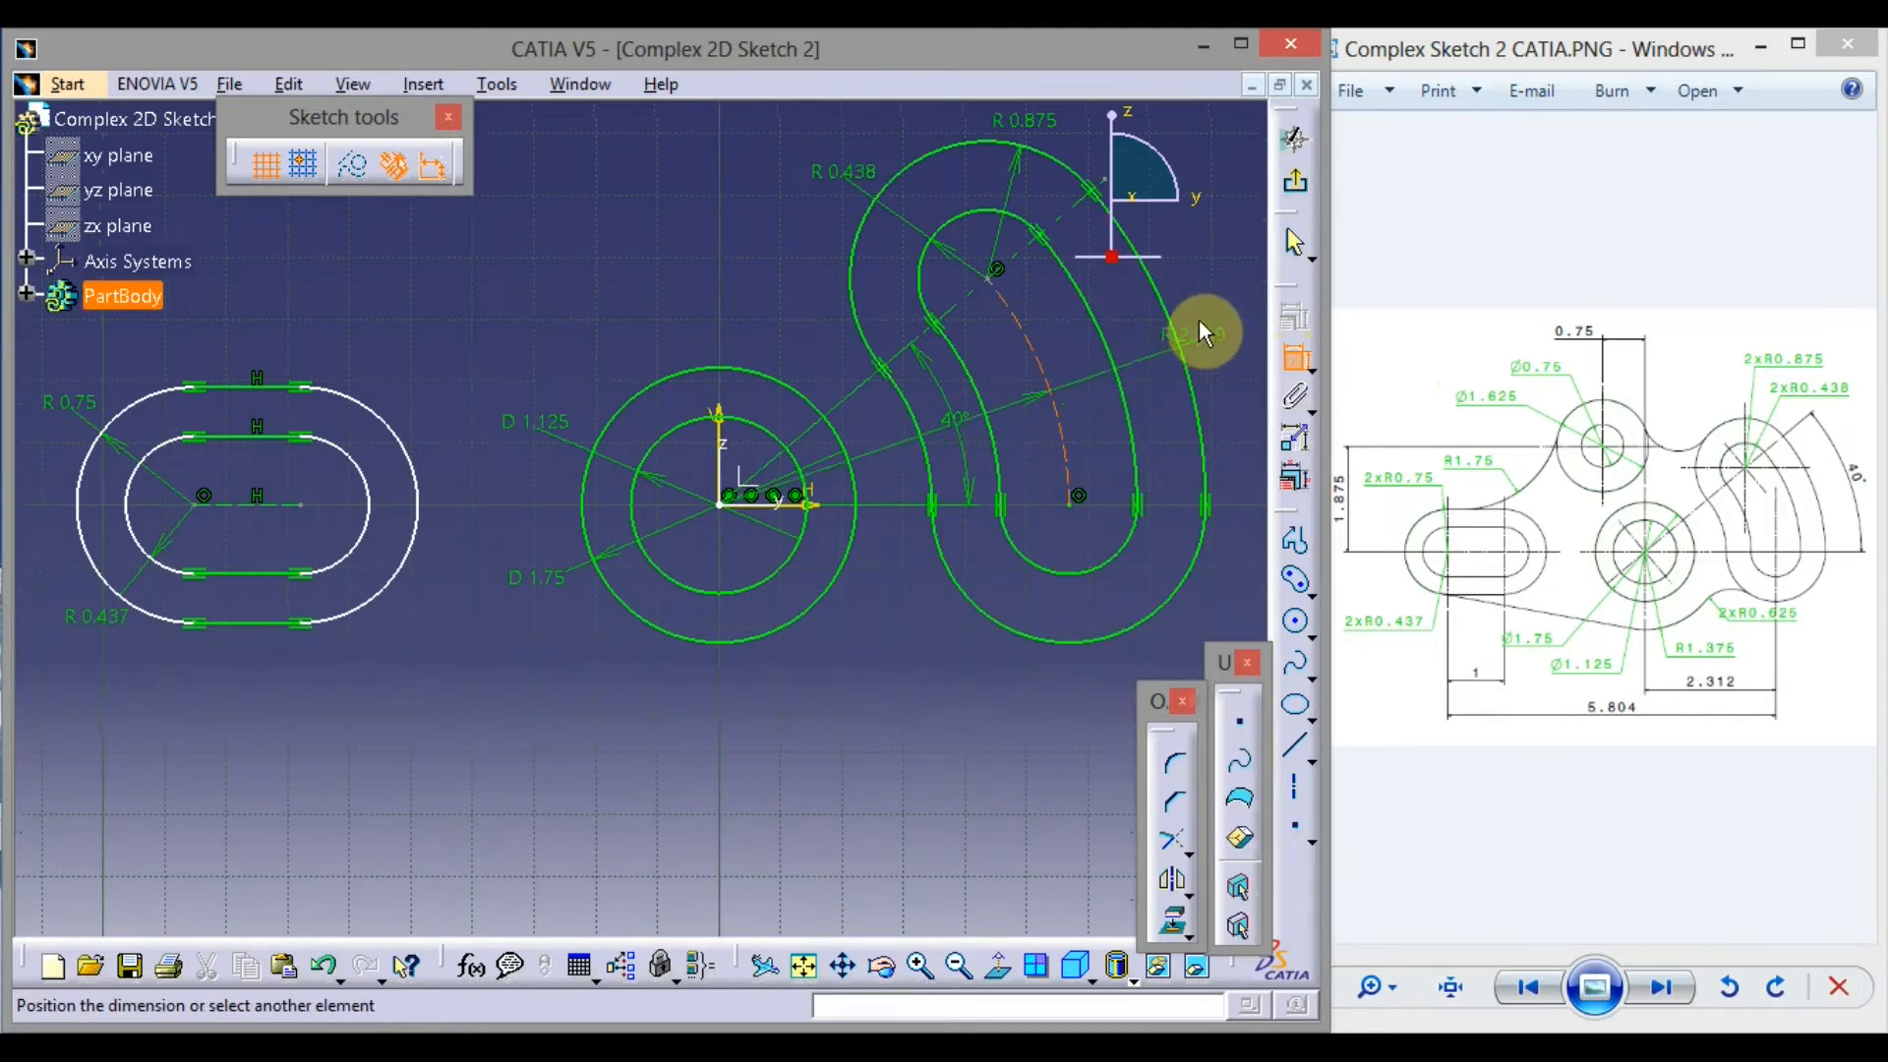
middle_click_drag(1212, 297, 1169, 325)
left_click(1191, 318)
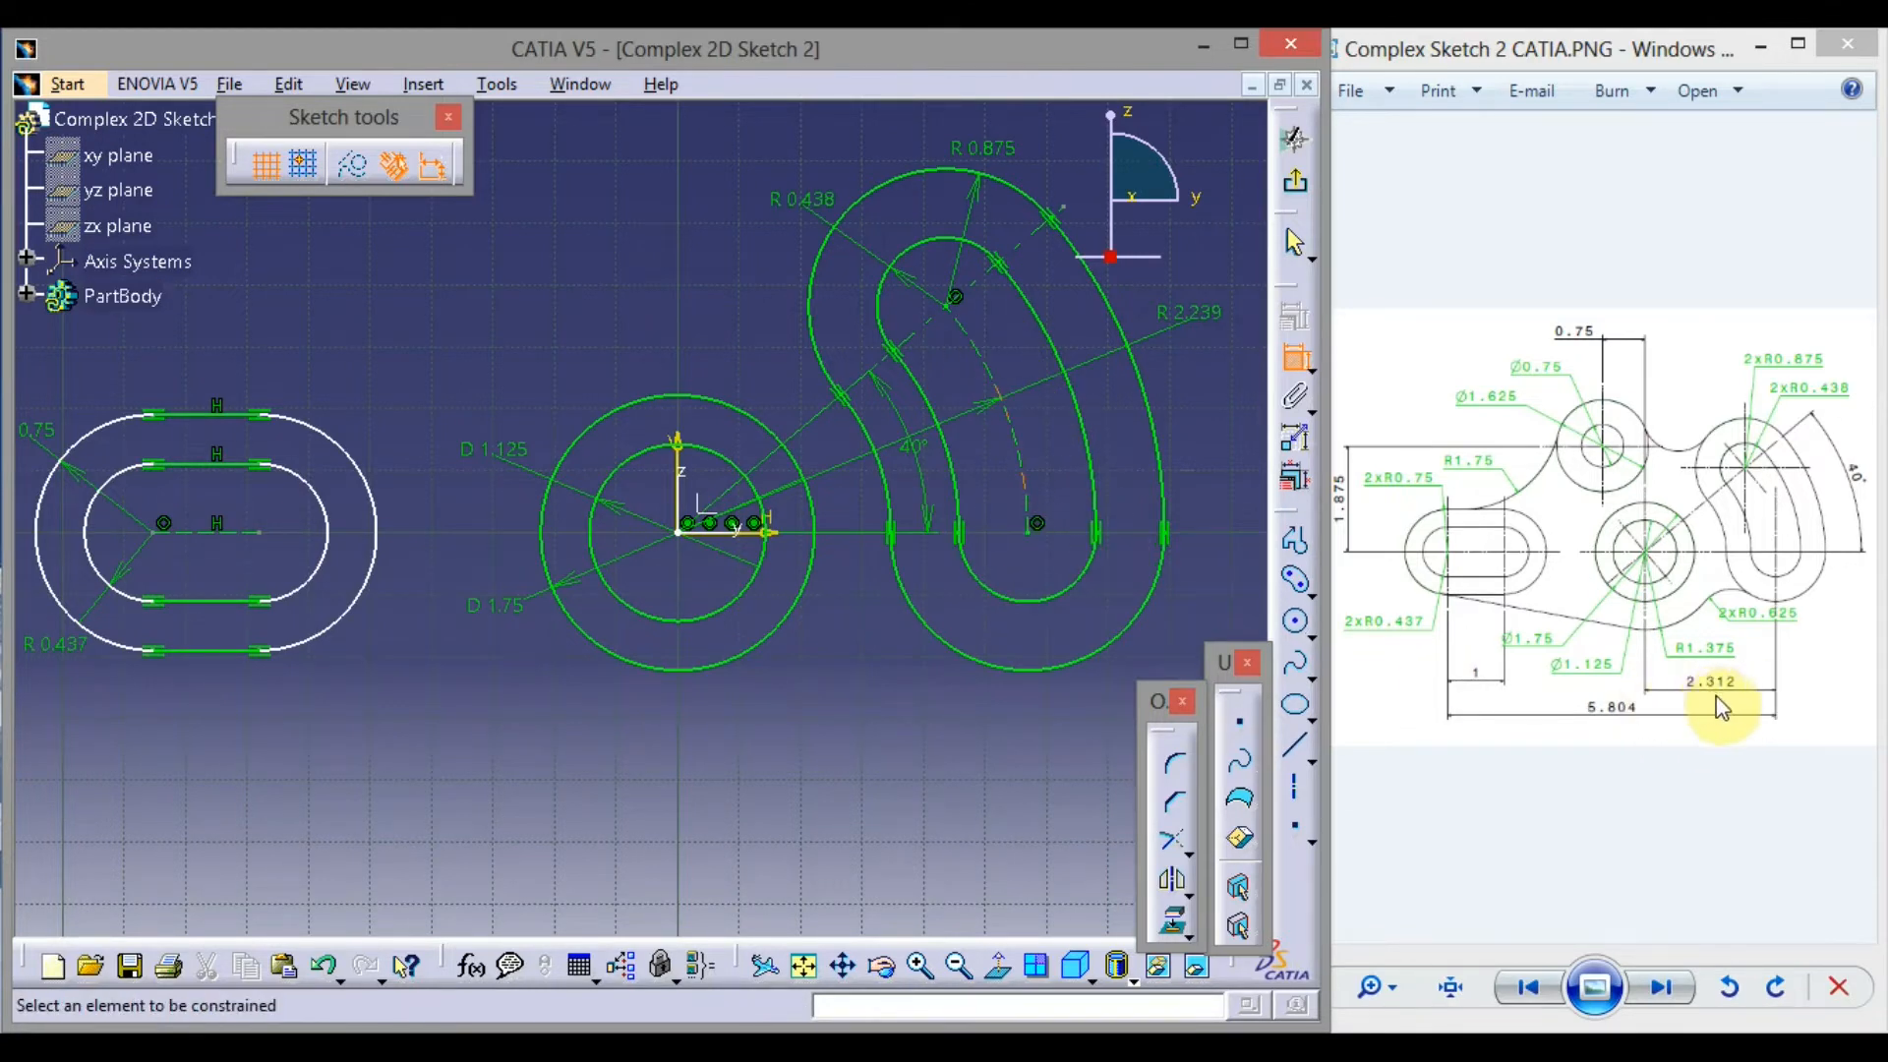
double_click(1218, 314)
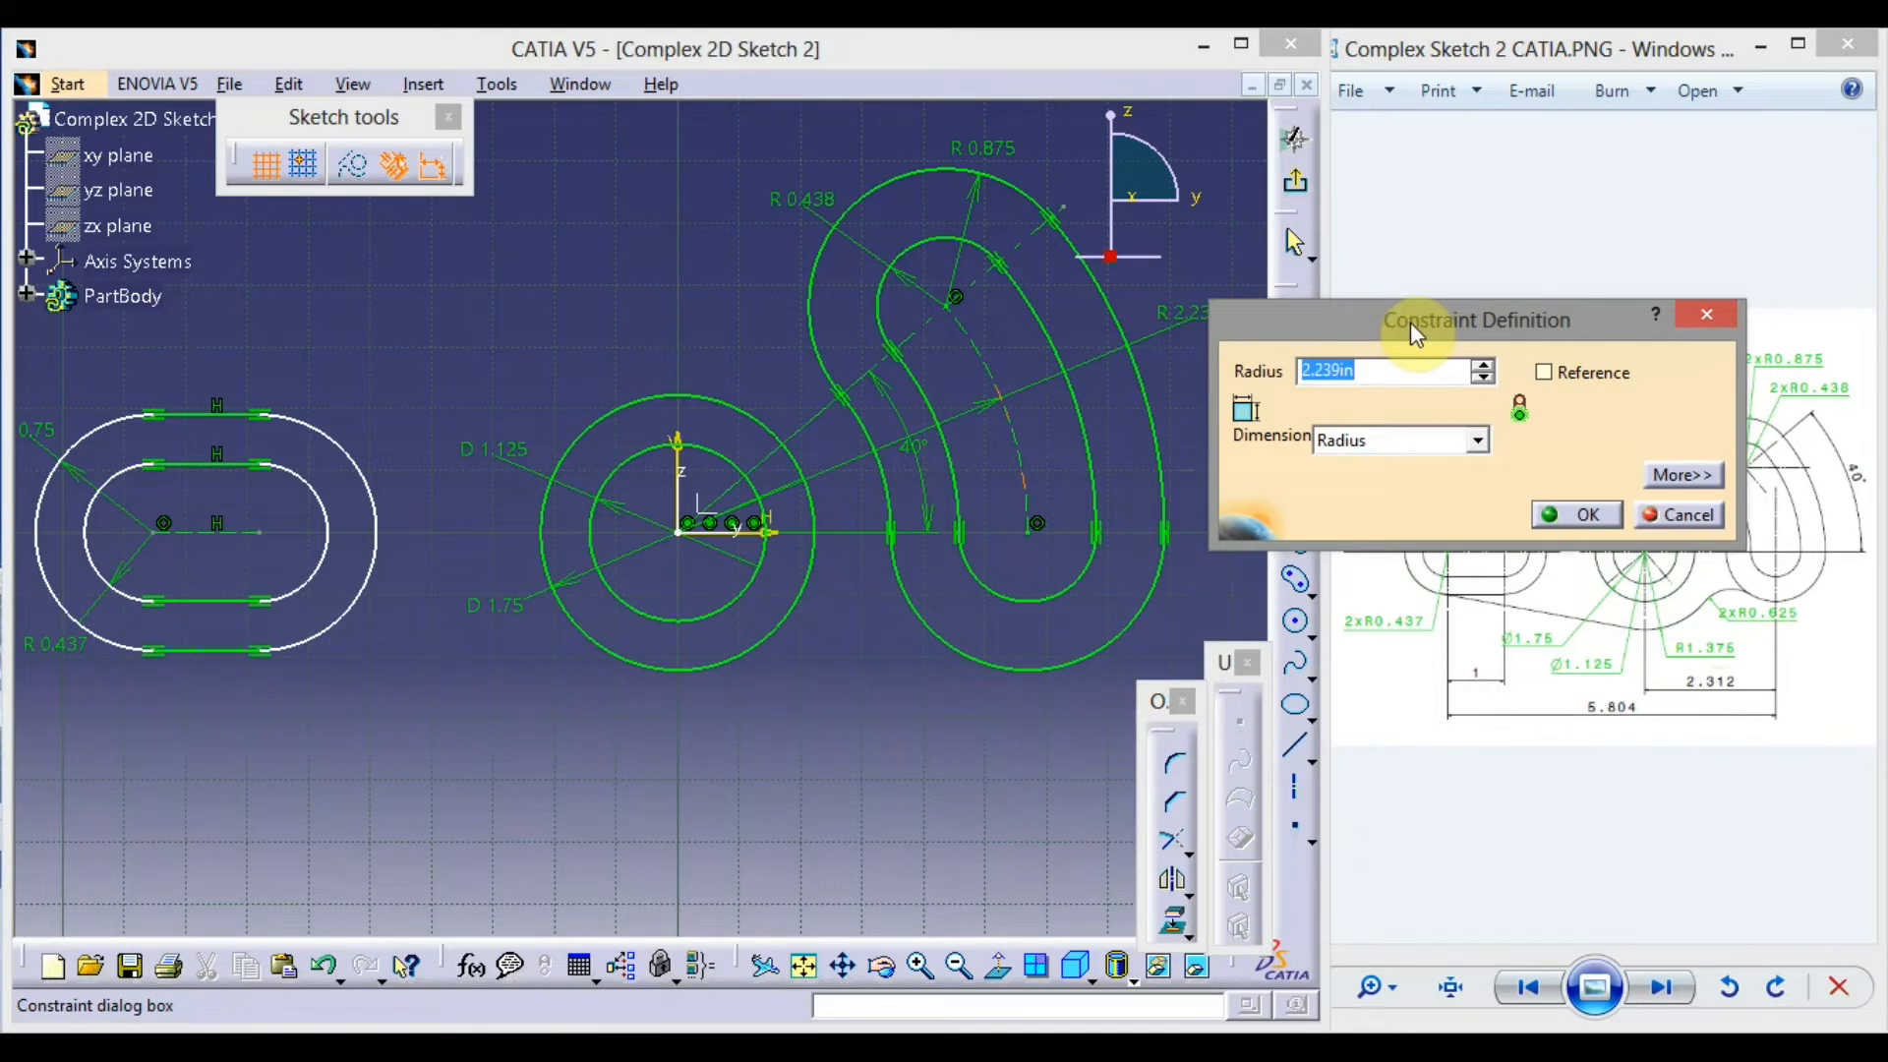
type("2.312")
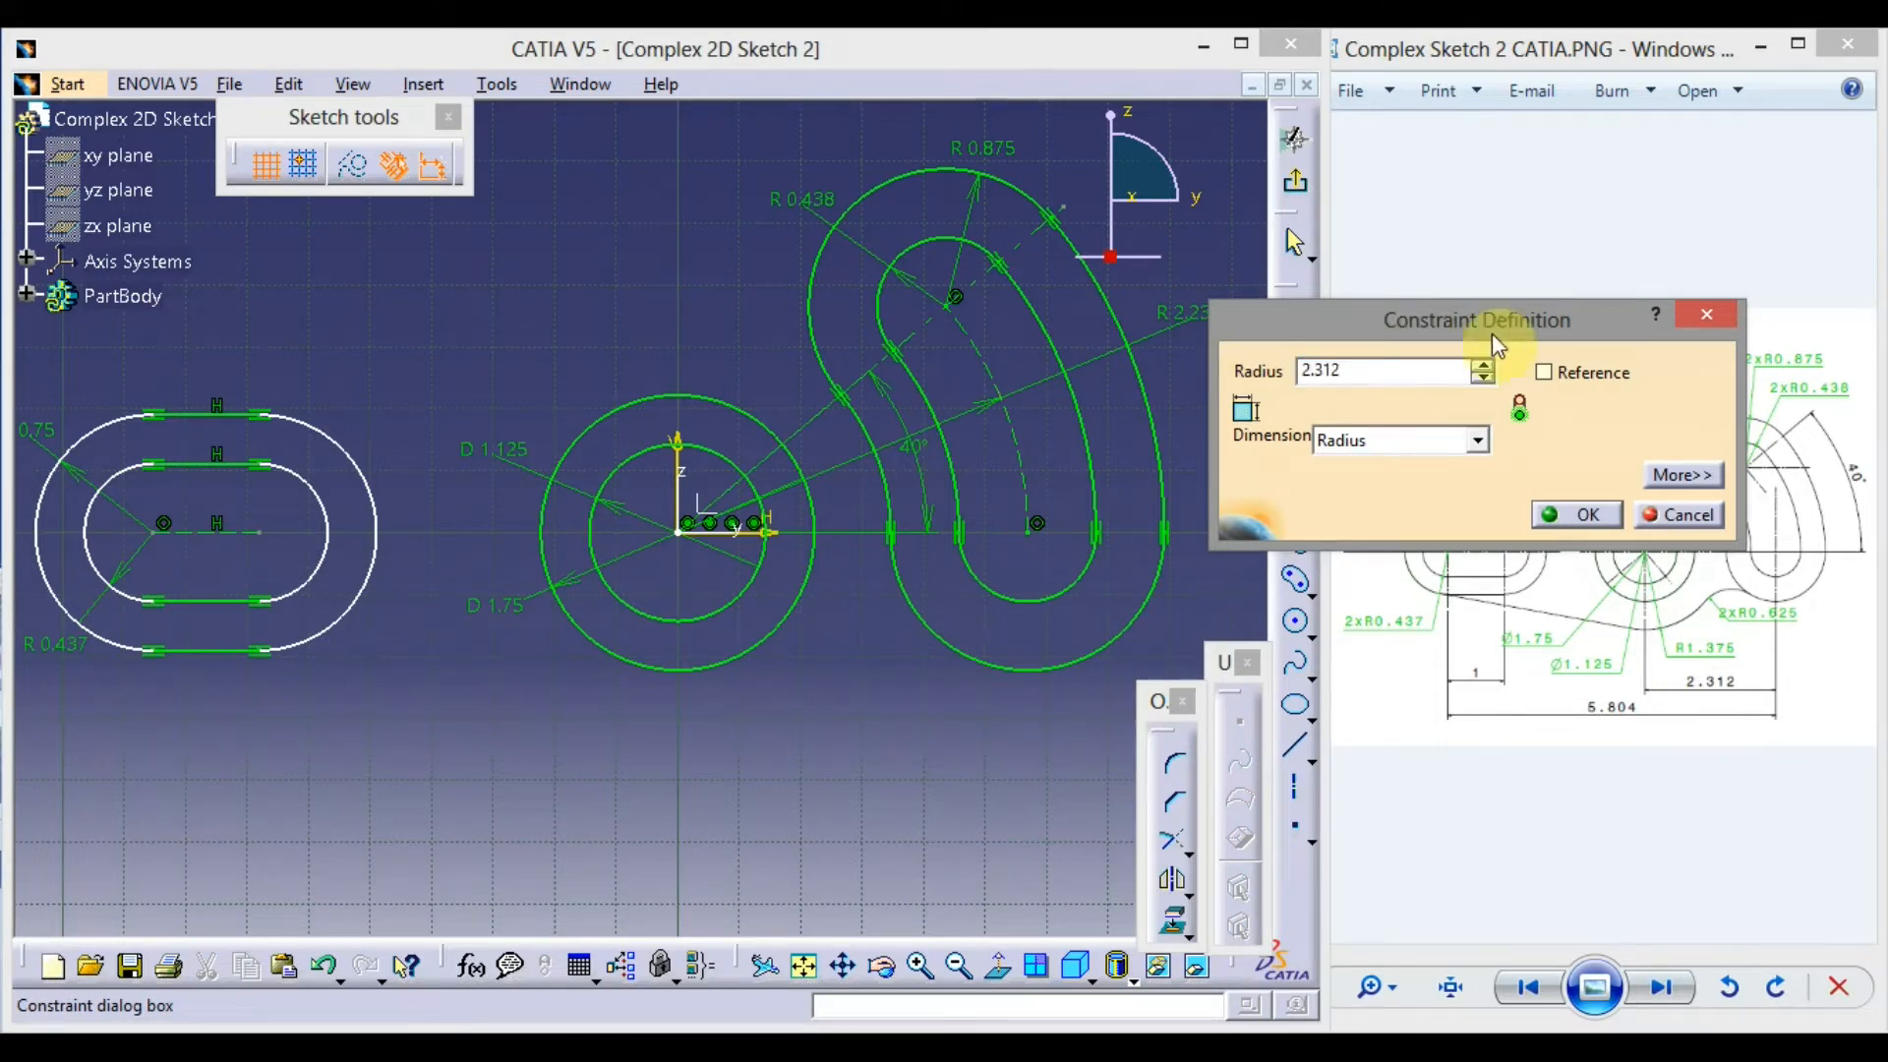
left_click(1583, 514)
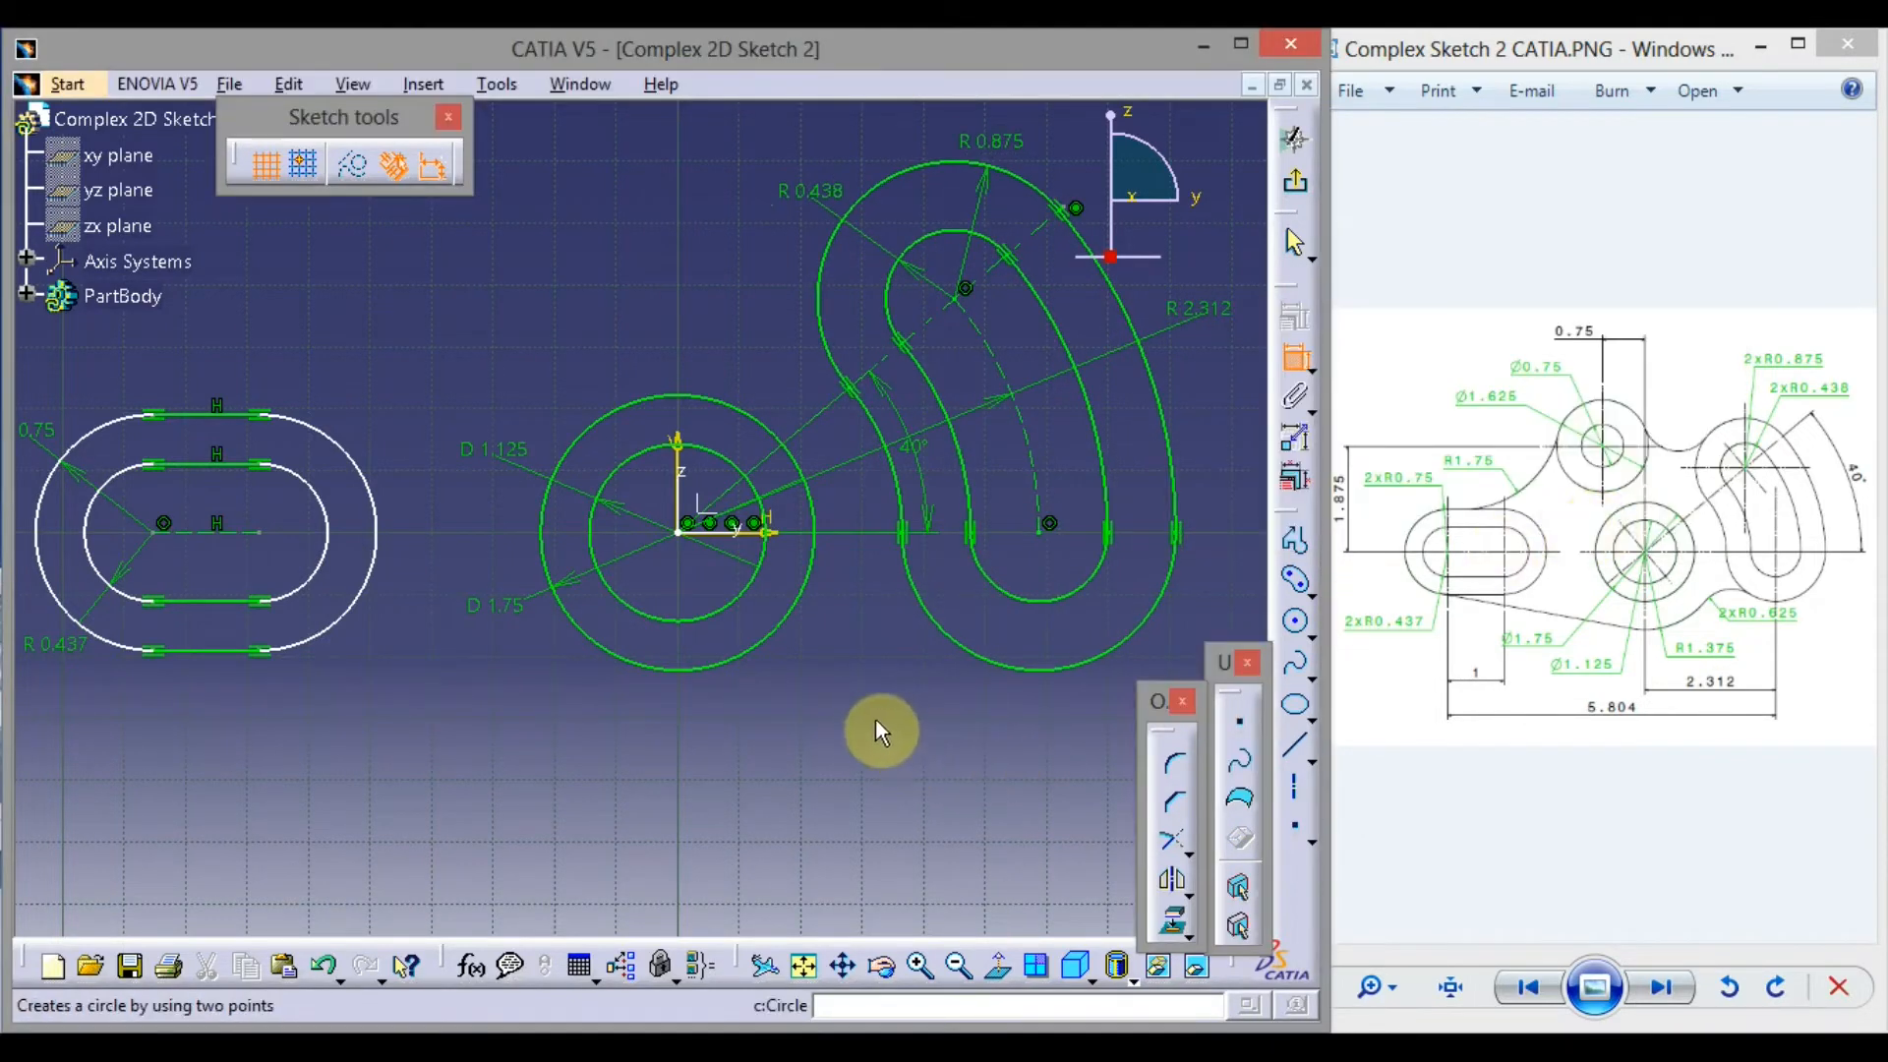
Dimension the lower straight edge of the inner left elongated hole below the geometry and set its length to 1 in
mouse_move(869, 712)
middle_mouse_down()
mouse_move(897, 677)
mouse_move(982, 660)
middle_mouse_up()
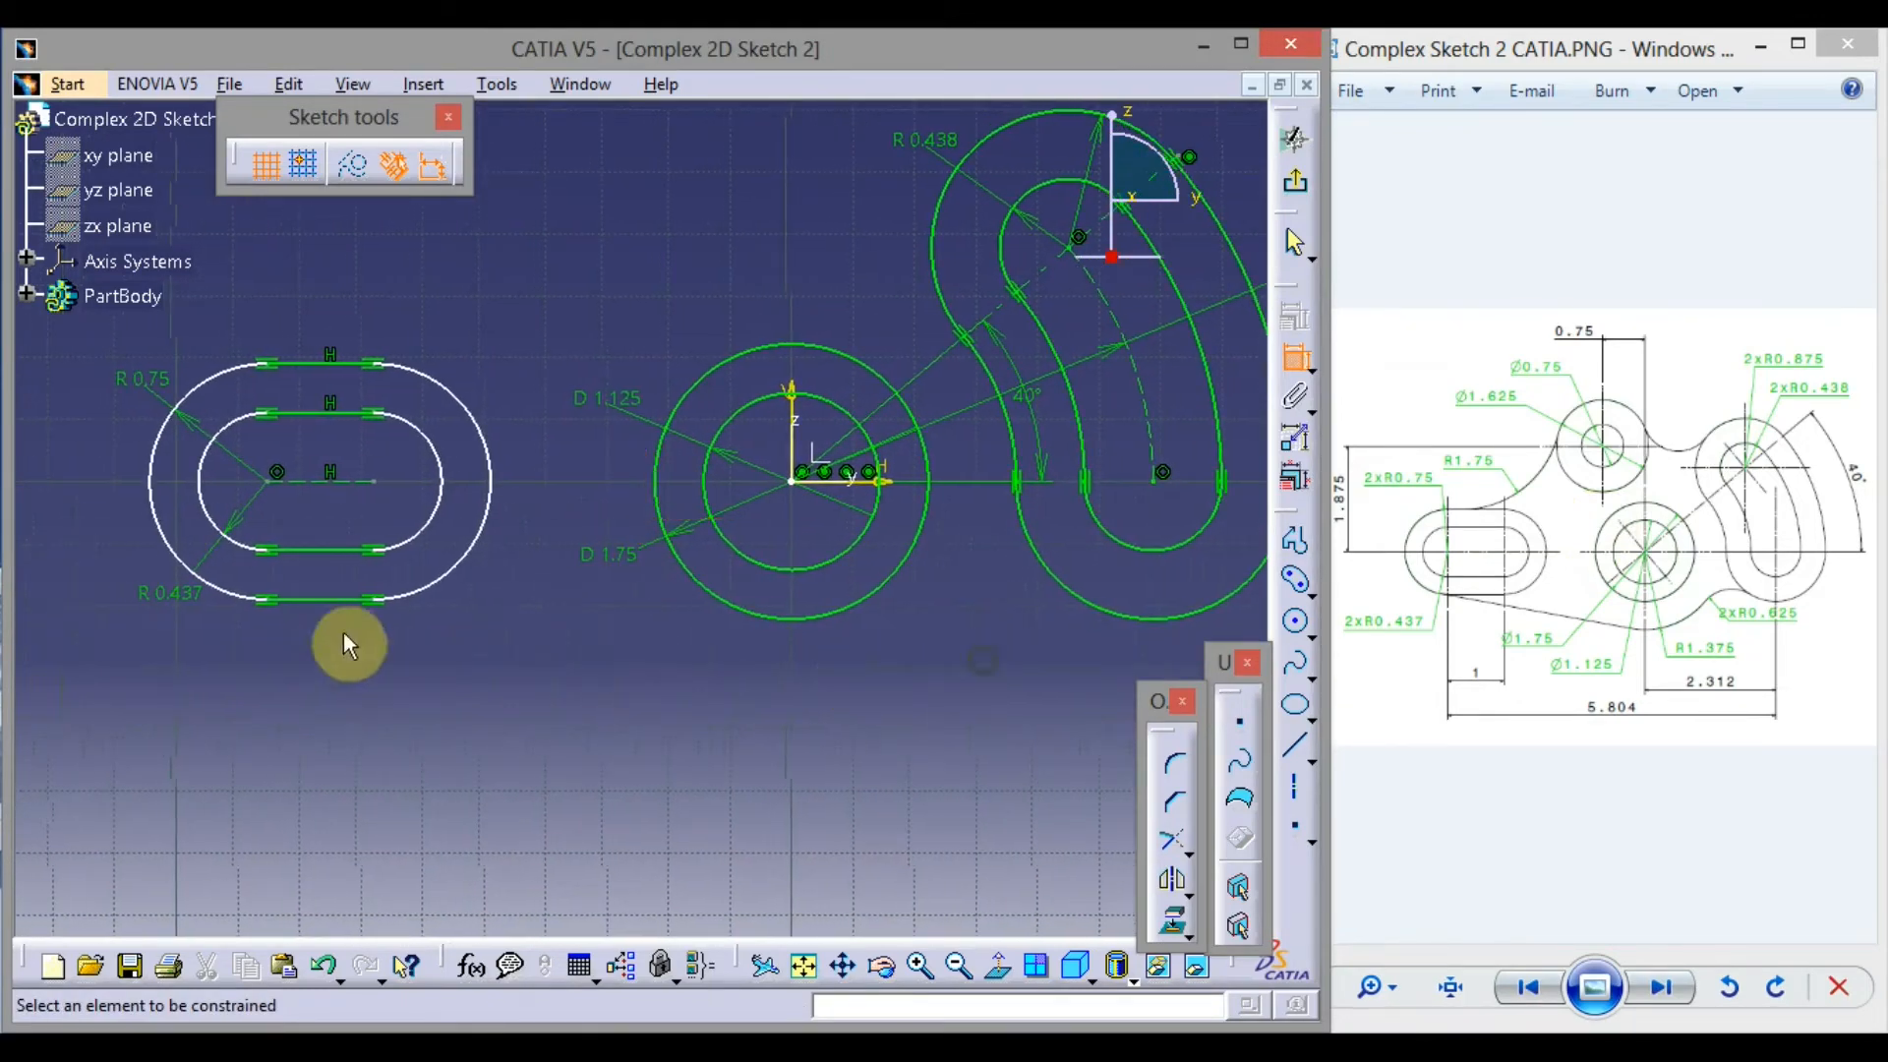
left_click(335, 551)
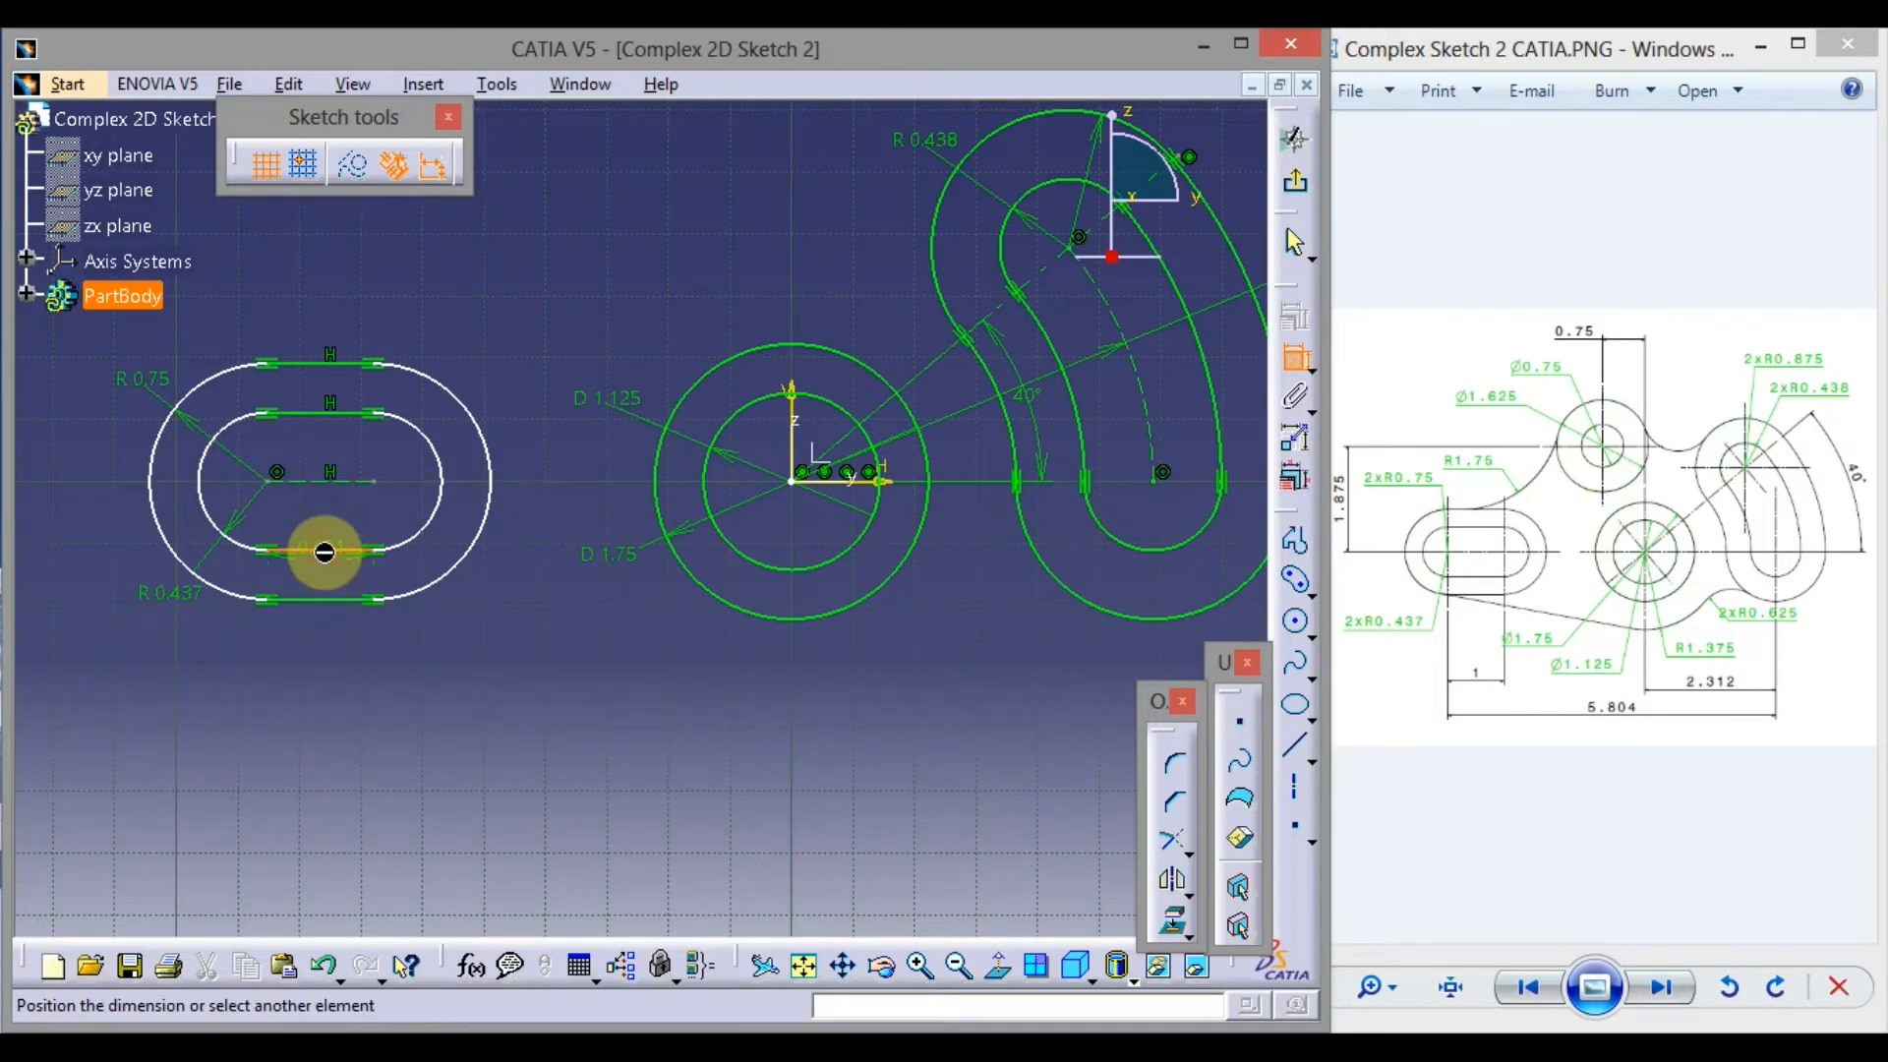
left_click(322, 696)
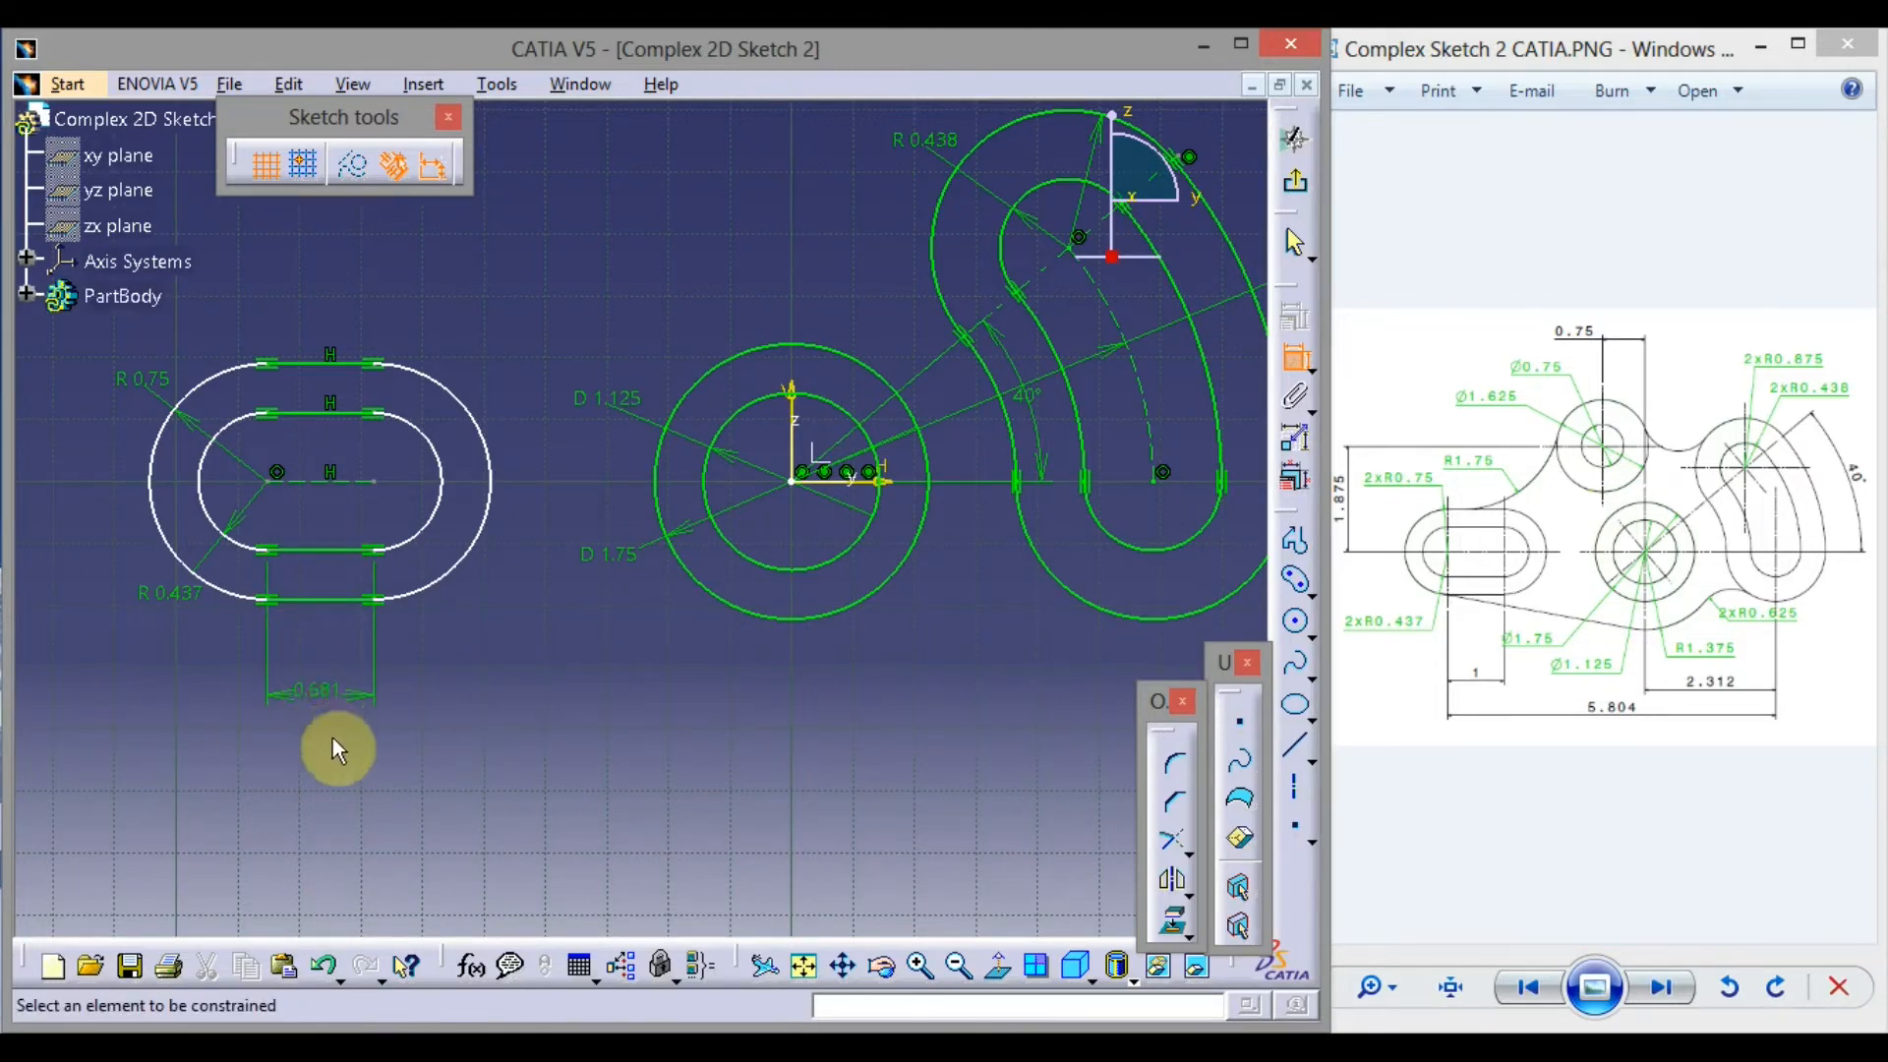
double_click(323, 686)
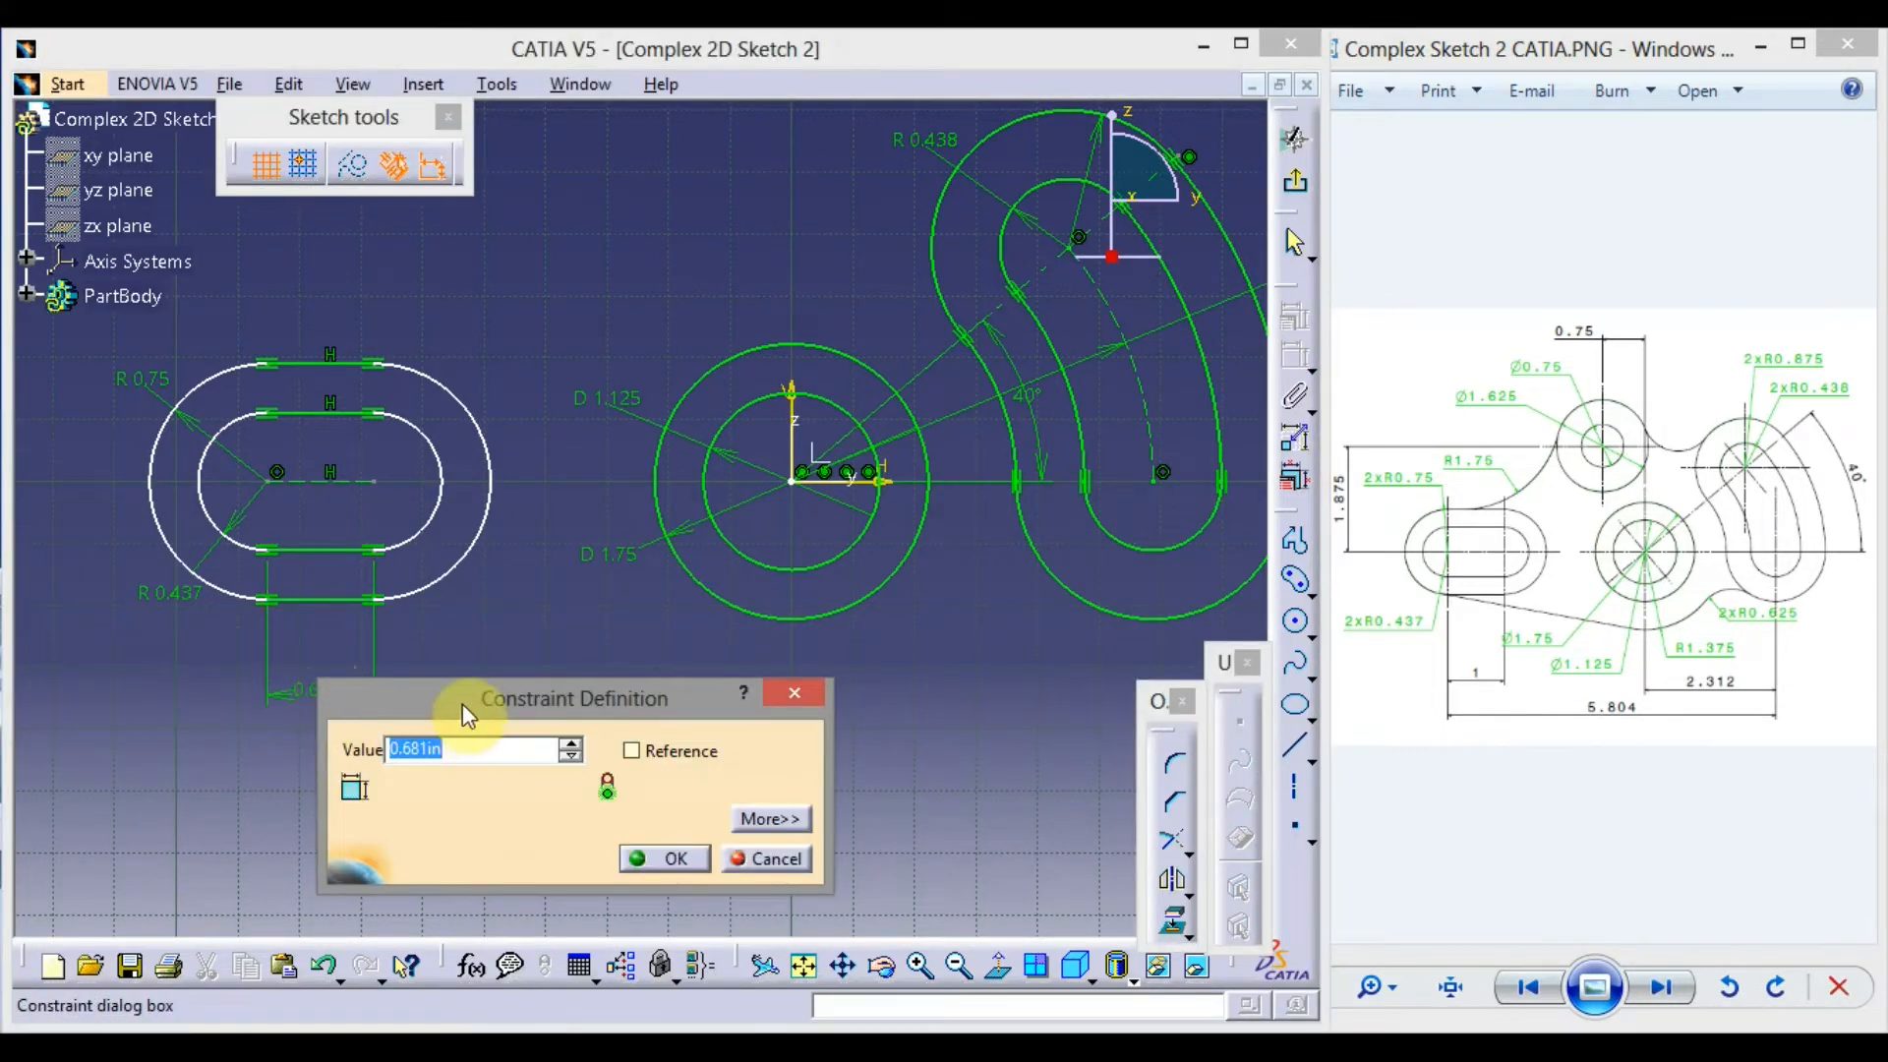
left_click_drag(467, 700, 570, 703)
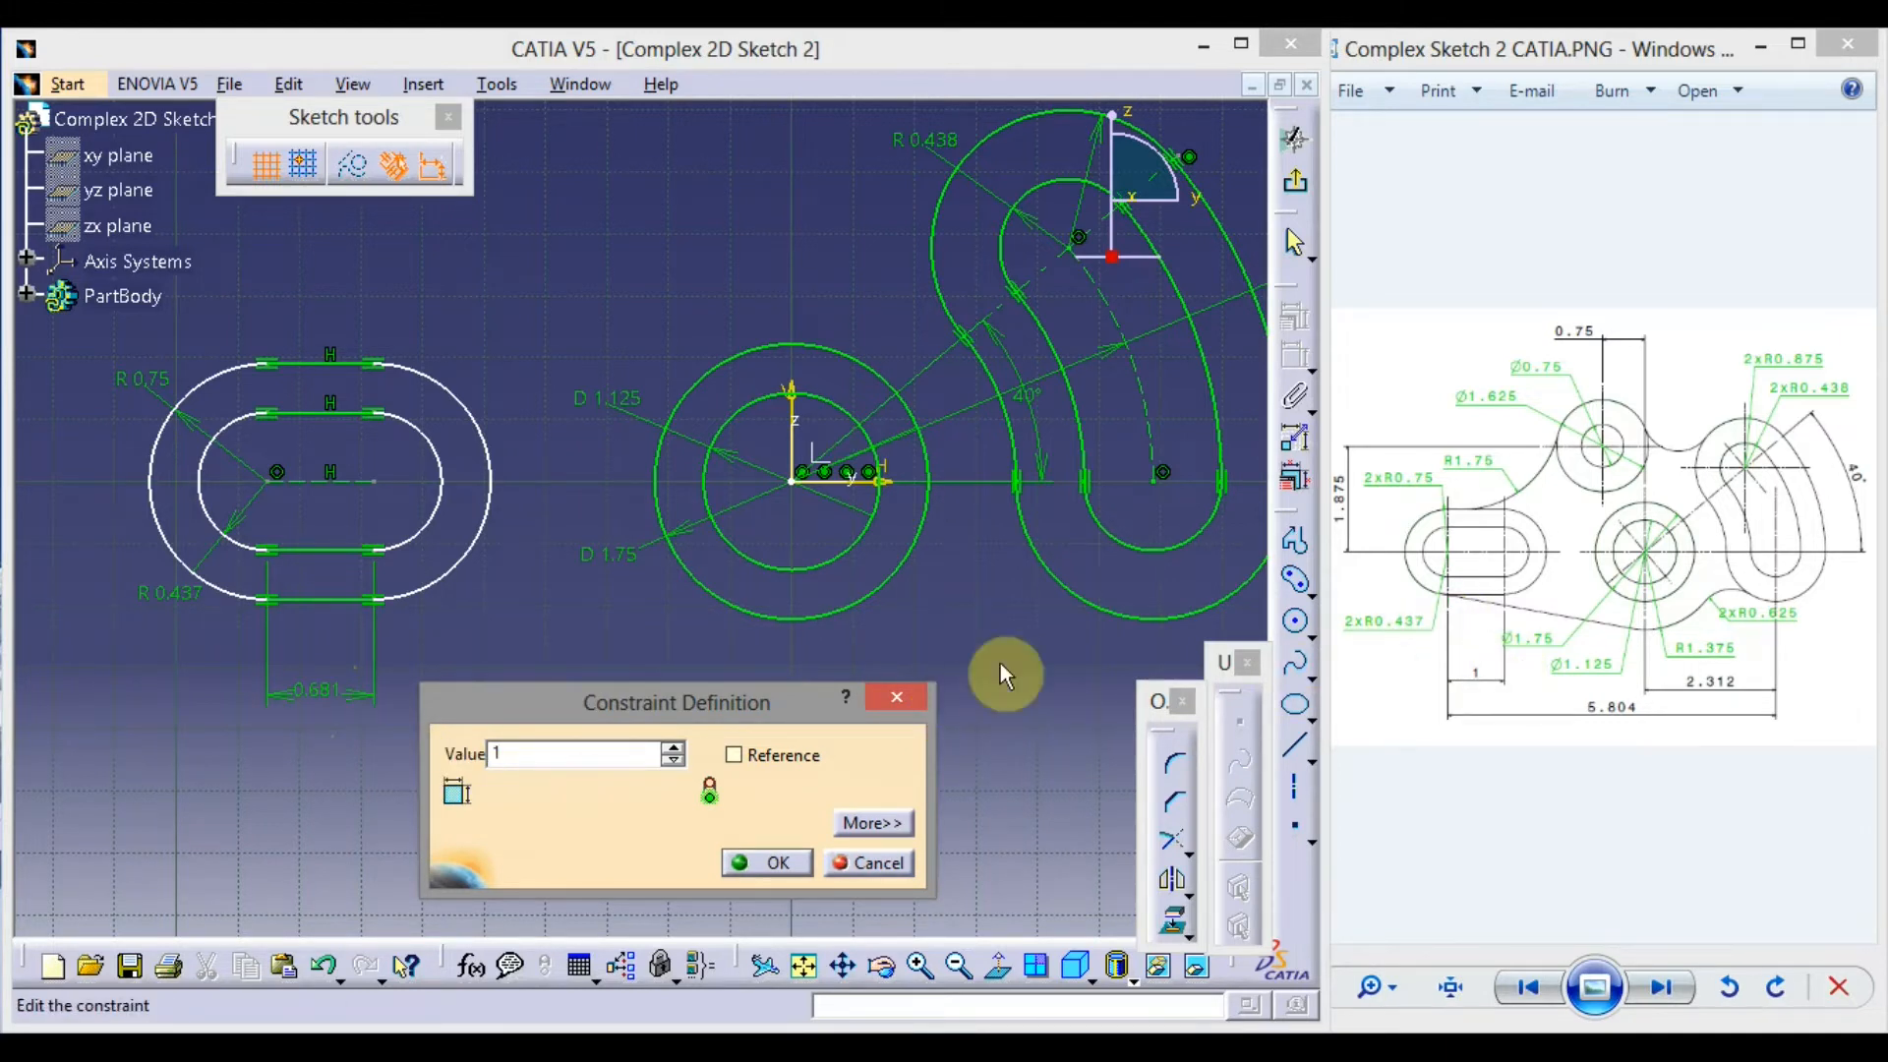
key("Return")
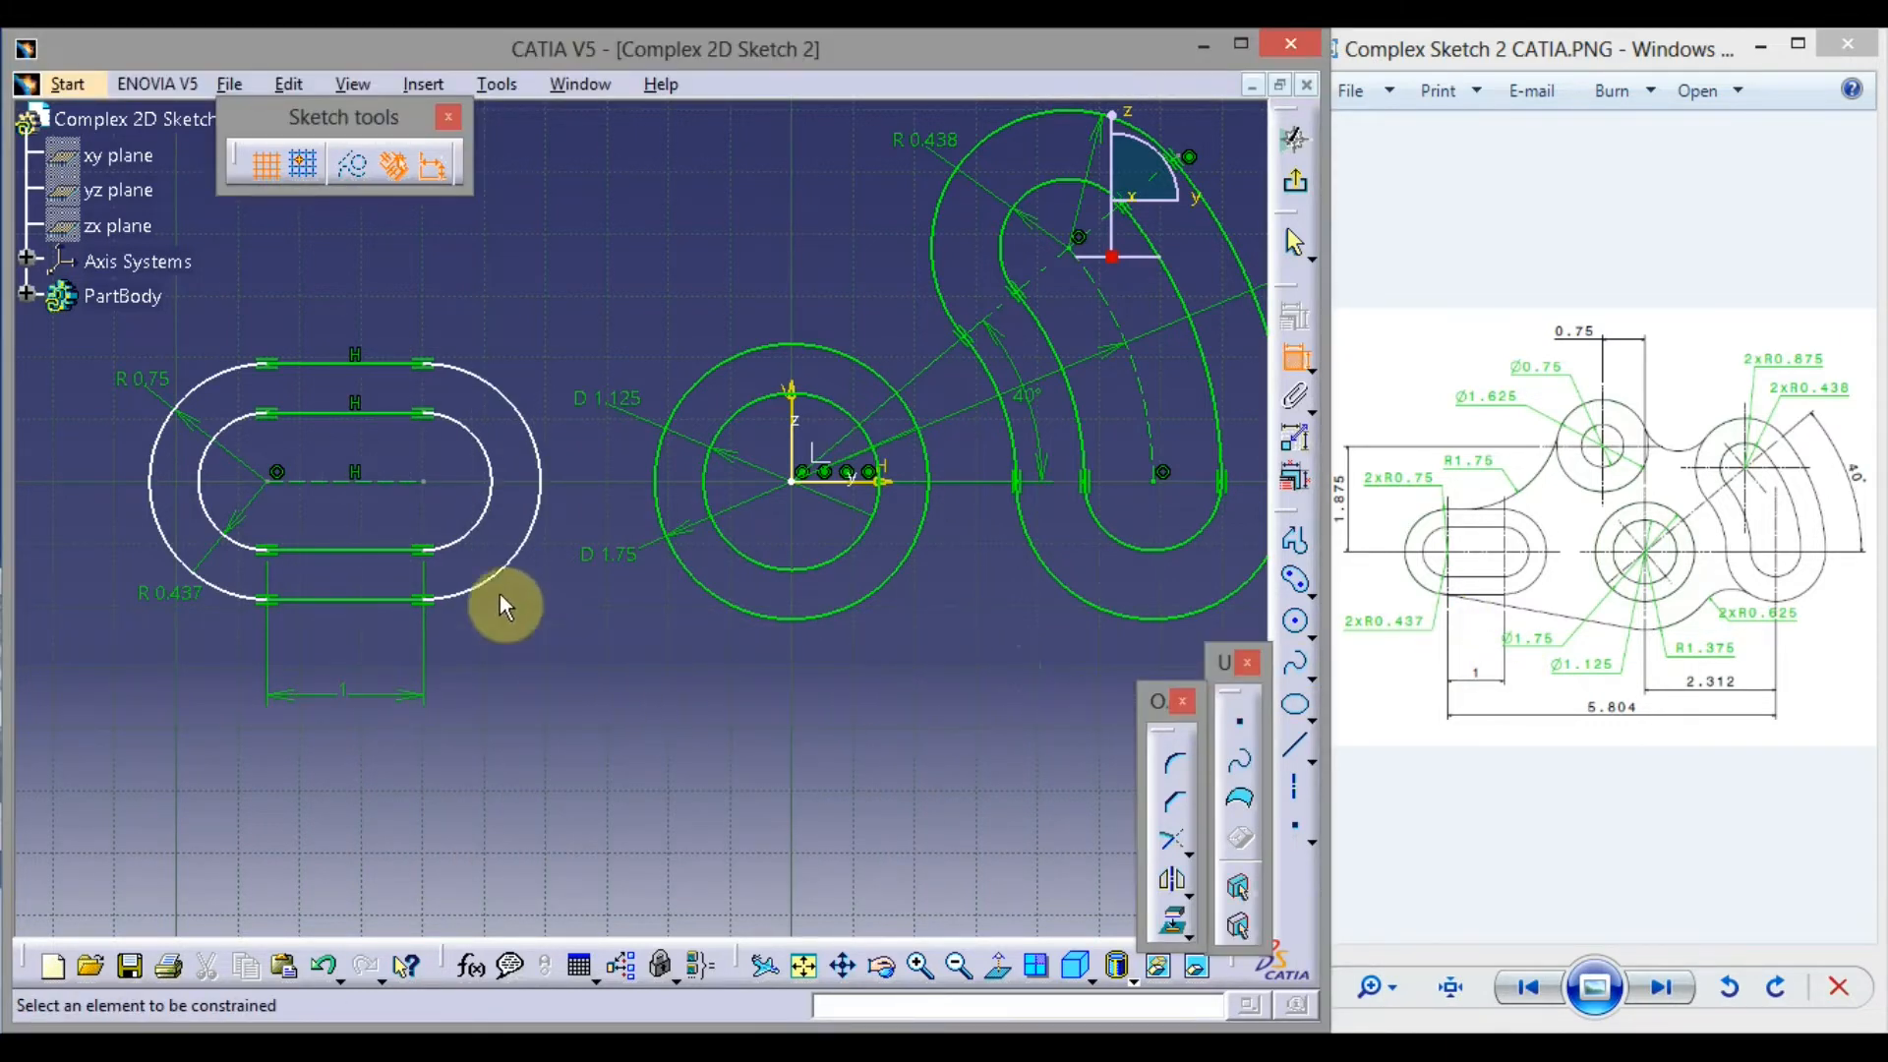
Dimension the distance from the left elongated hole's left arc center to the curved slot's lower arc center and set it to 5.804 in
left_click(267, 481)
left_click(398, 599)
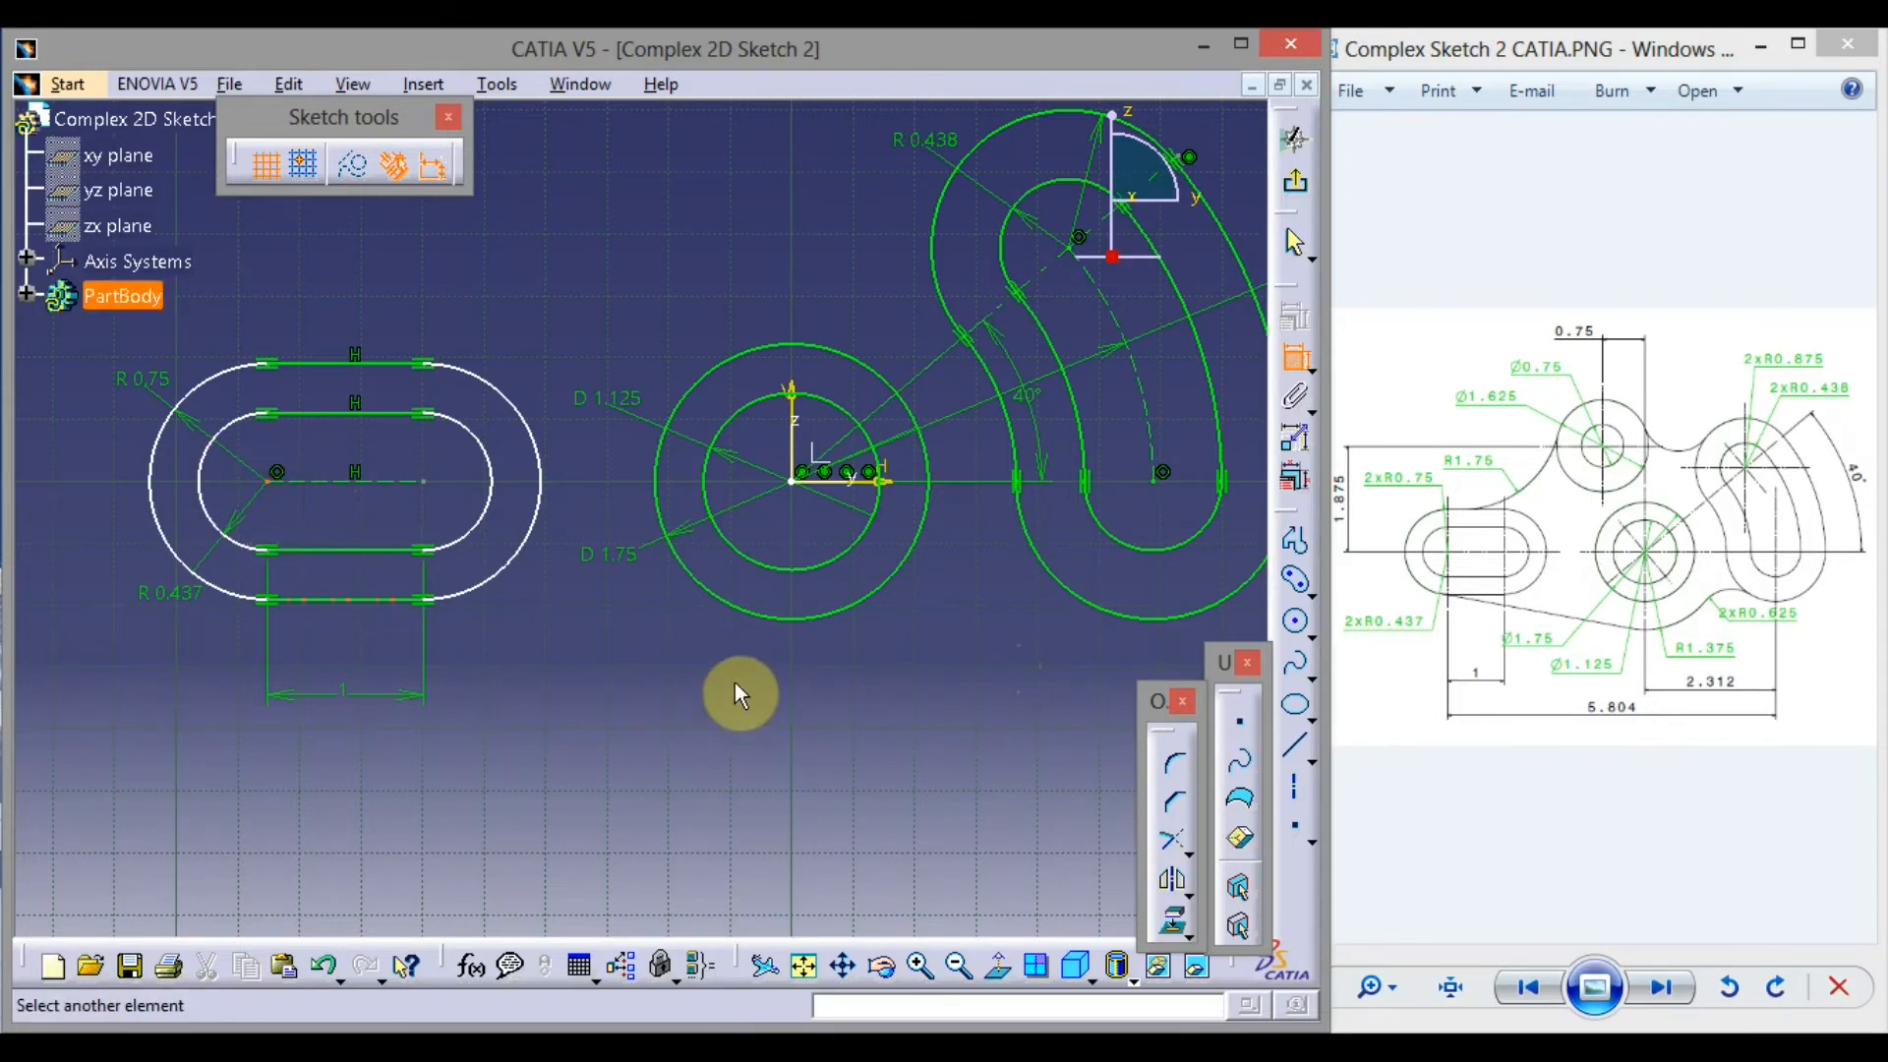
left_click(1162, 474)
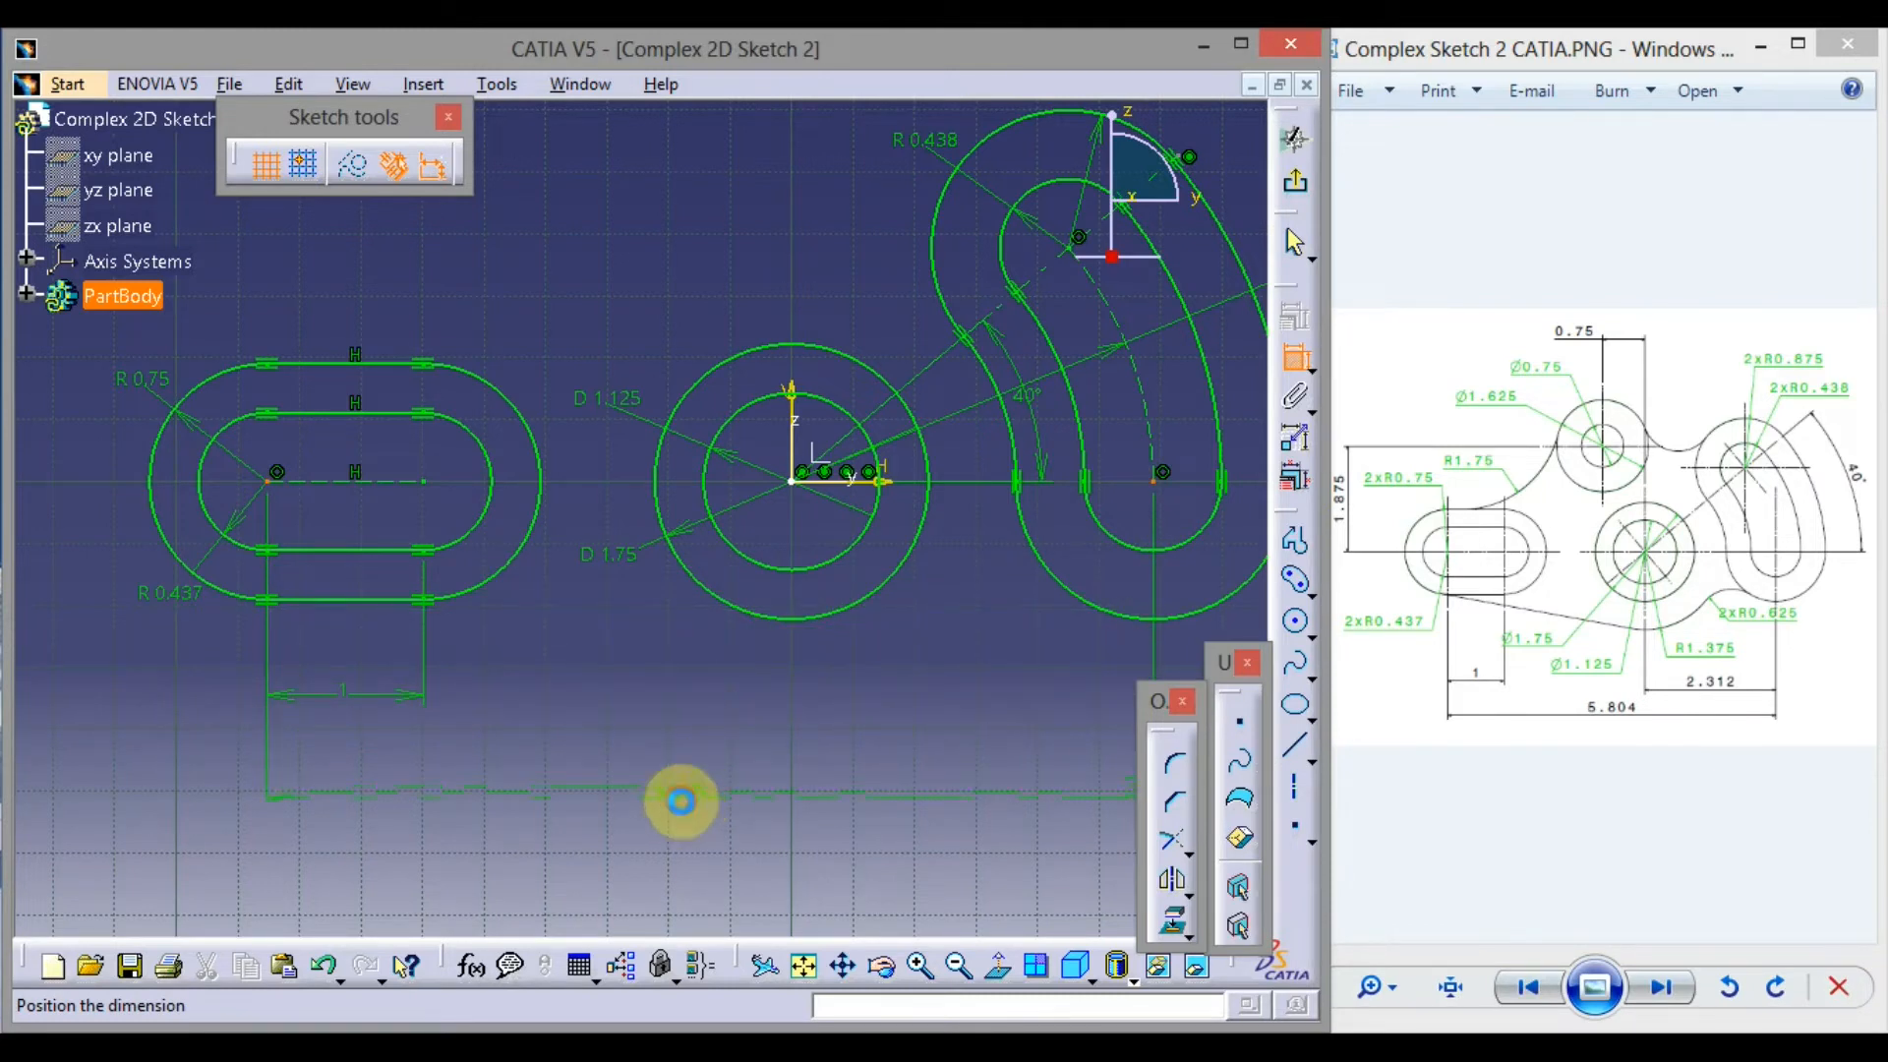
left_click(682, 800)
double_click(670, 788)
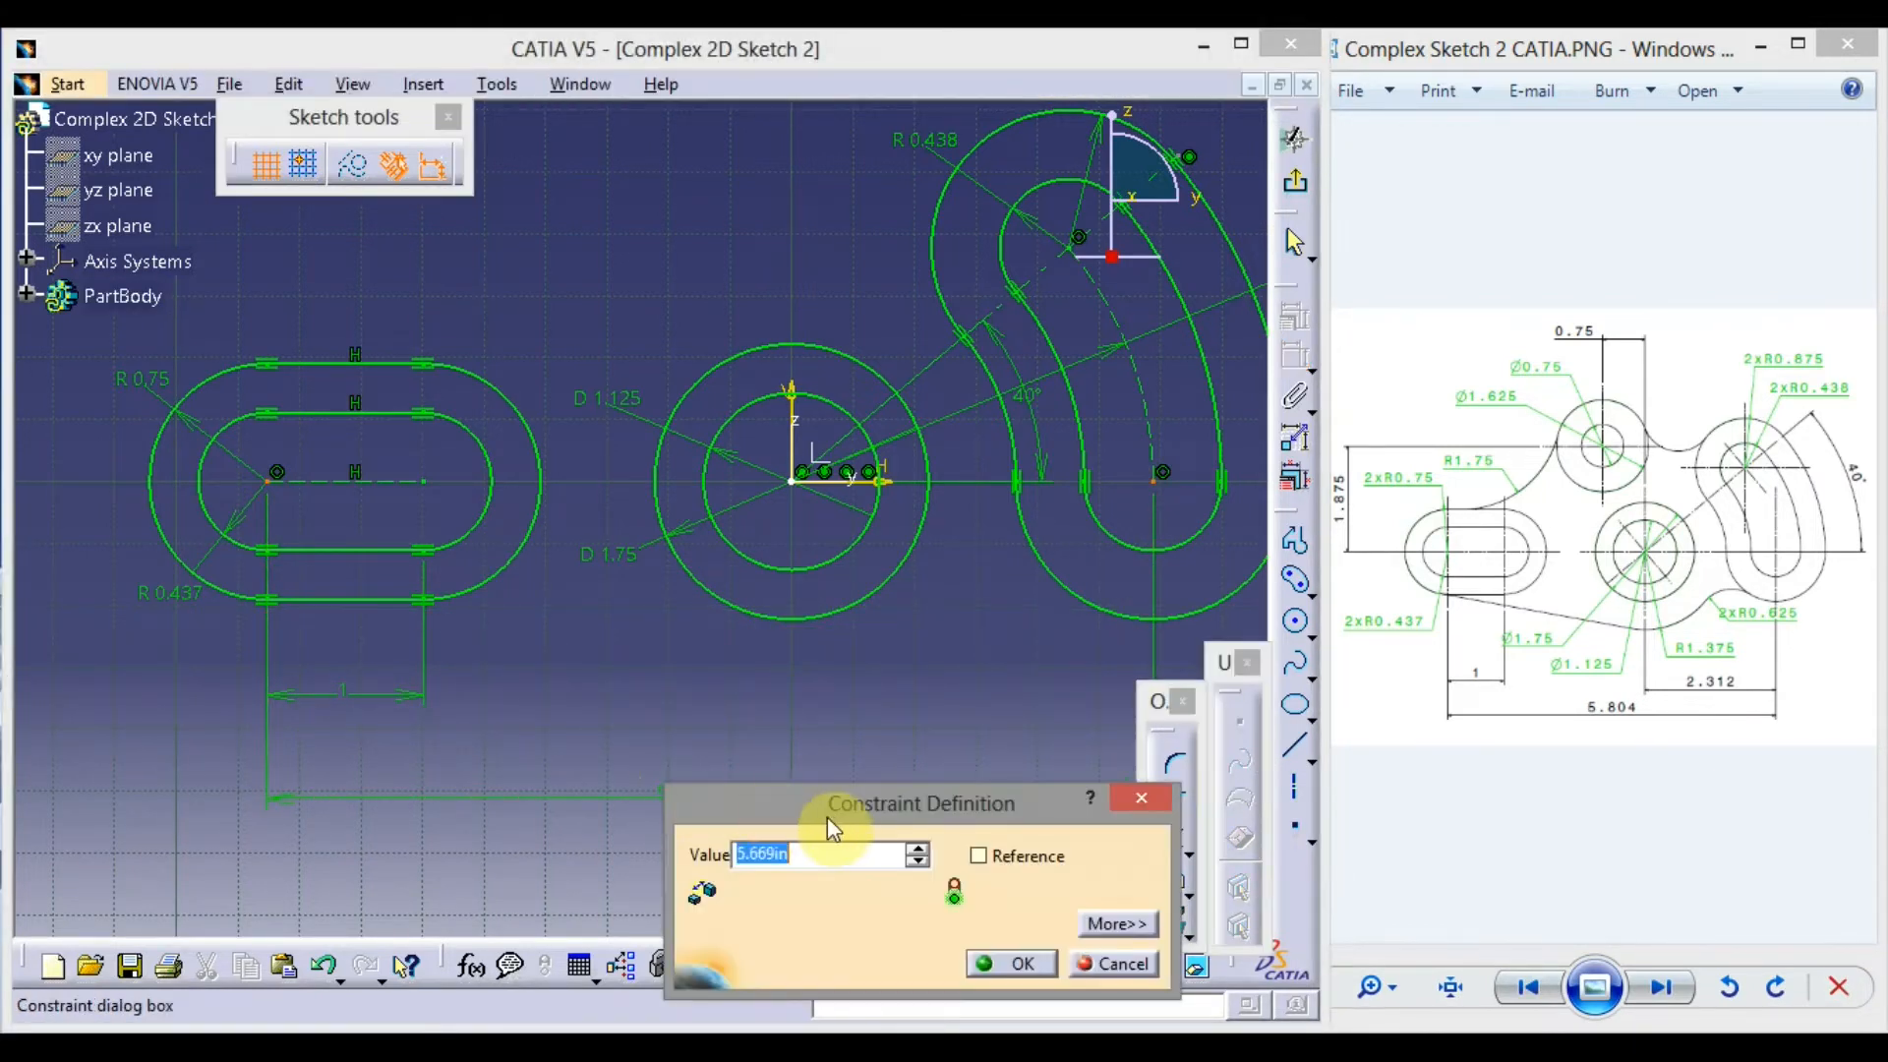
left_click_drag(844, 792, 707, 577)
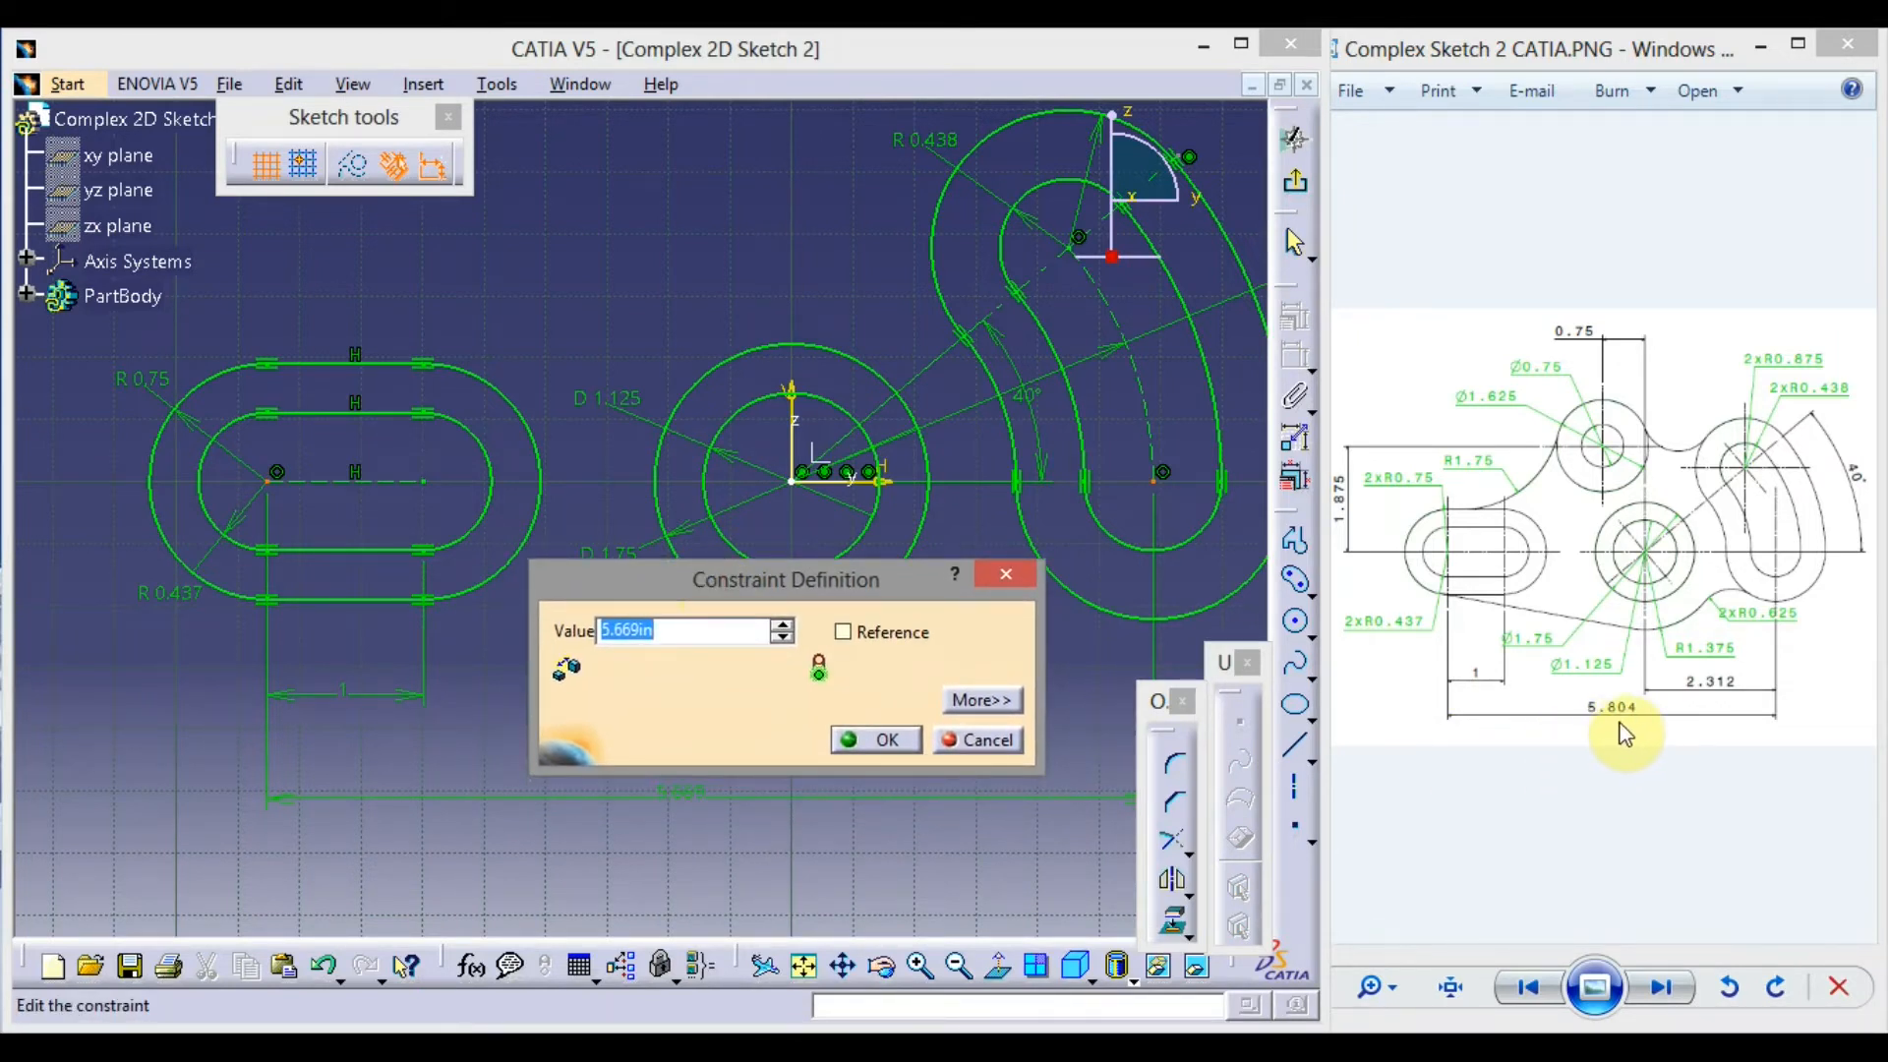
type("5.804")
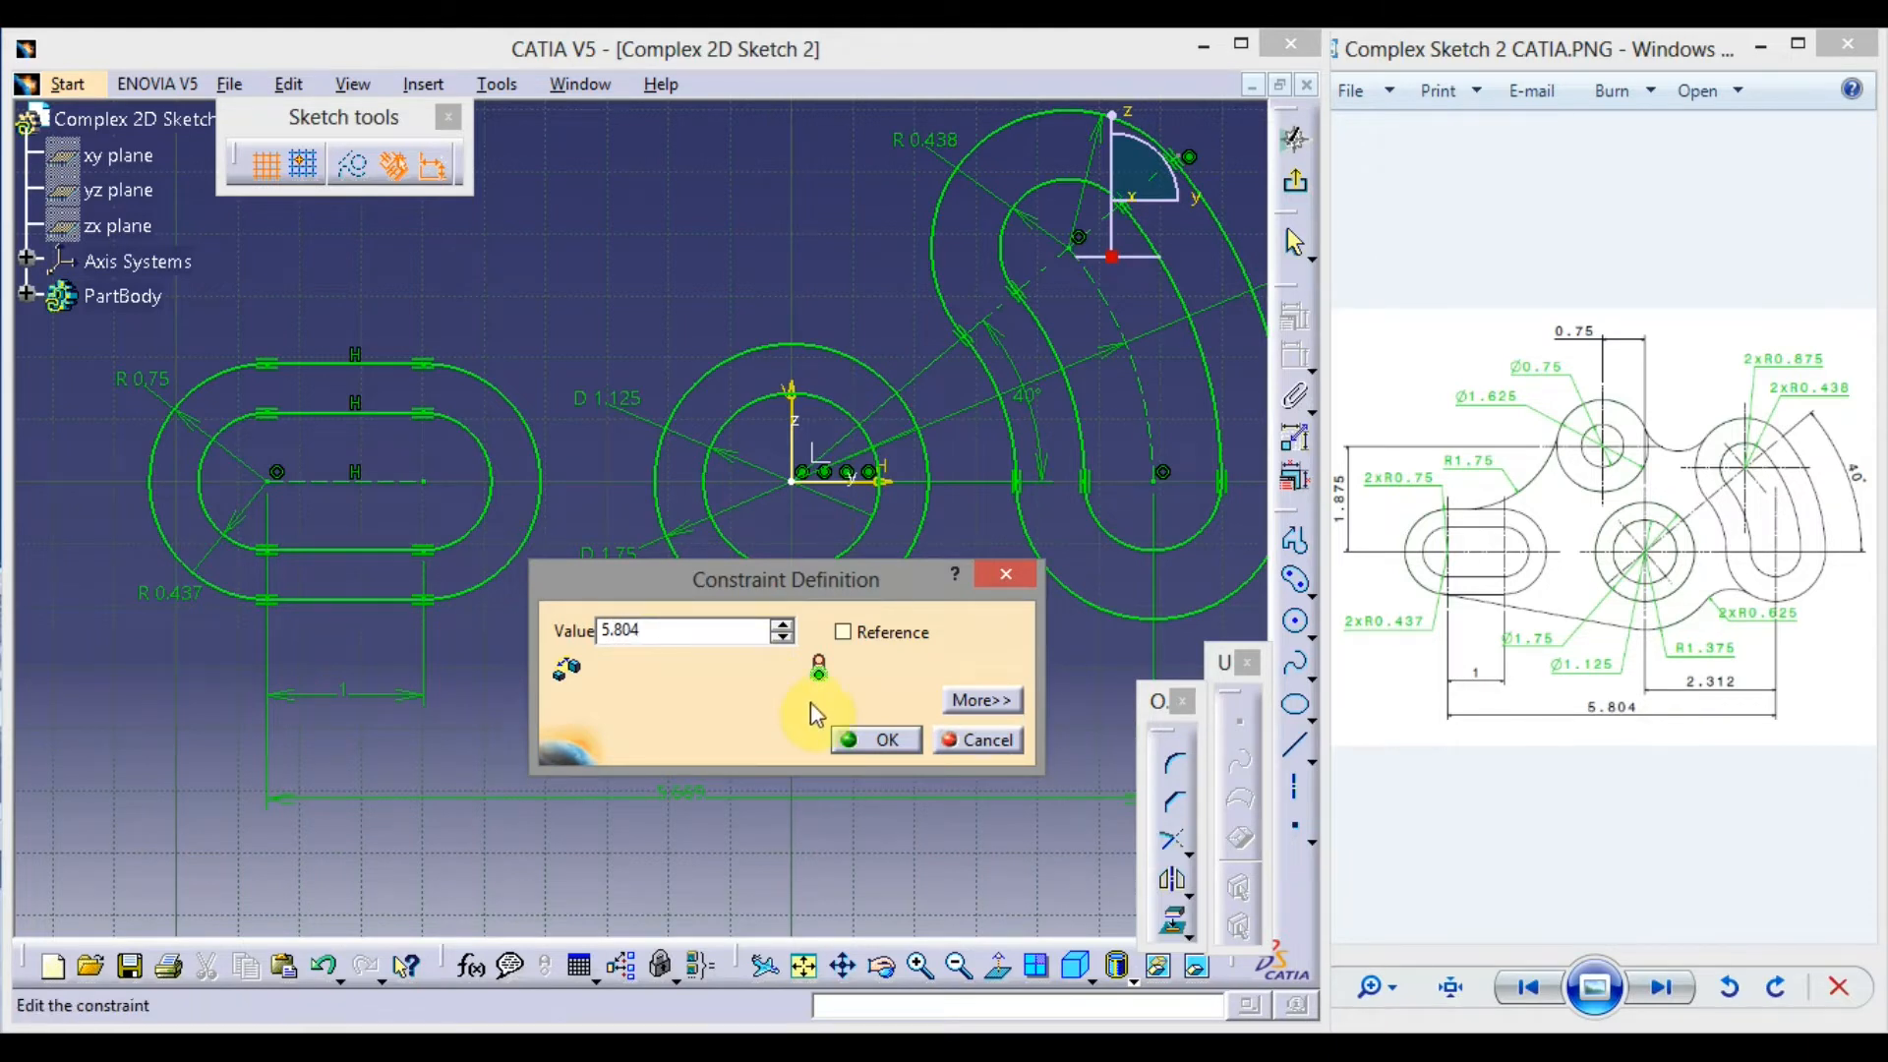
left_click(885, 740)
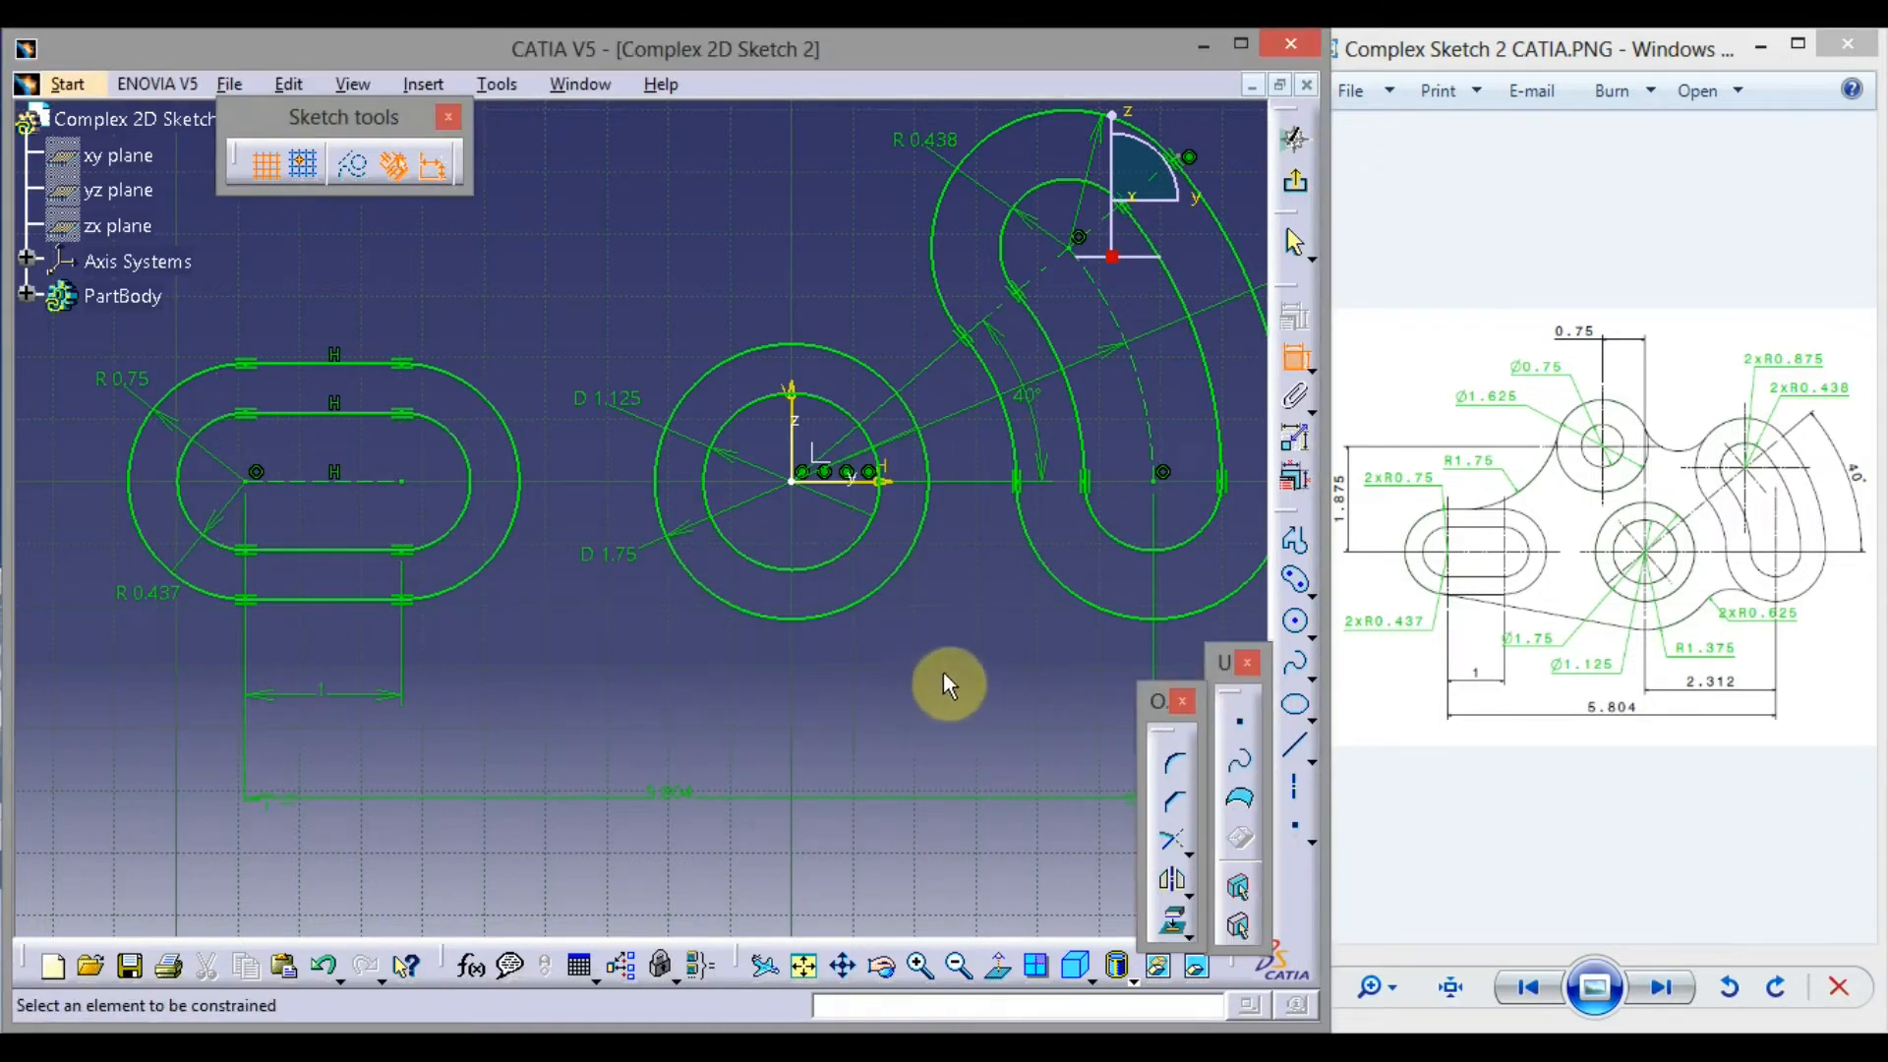
Draw two concentric circles above and between the left elongated hole and the central circles, with diameters of about 1.05 in and 1.945 in
middle_click_drag(939, 655, 860, 715)
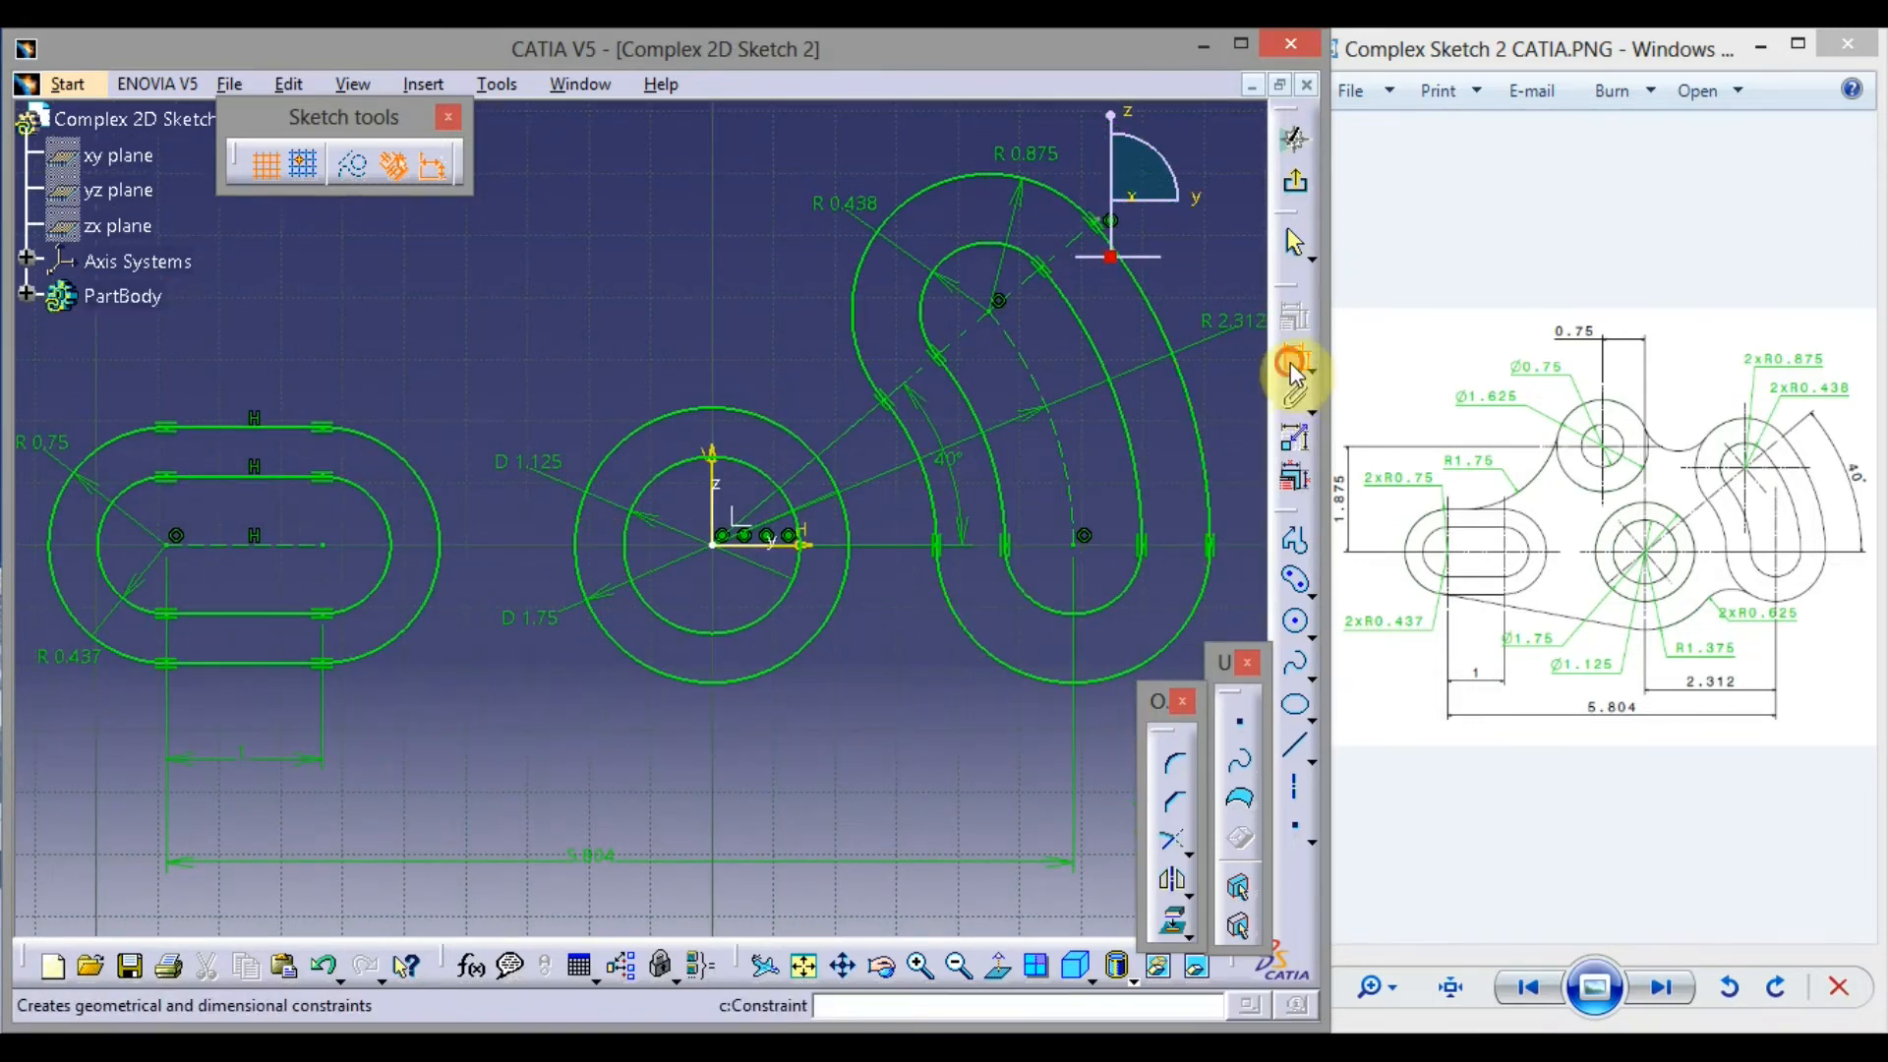
left_click(1290, 362)
mouse_move(864, 710)
middle_mouse_down()
mouse_move(864, 762)
mouse_move(872, 729)
mouse_move(886, 771)
middle_mouse_up()
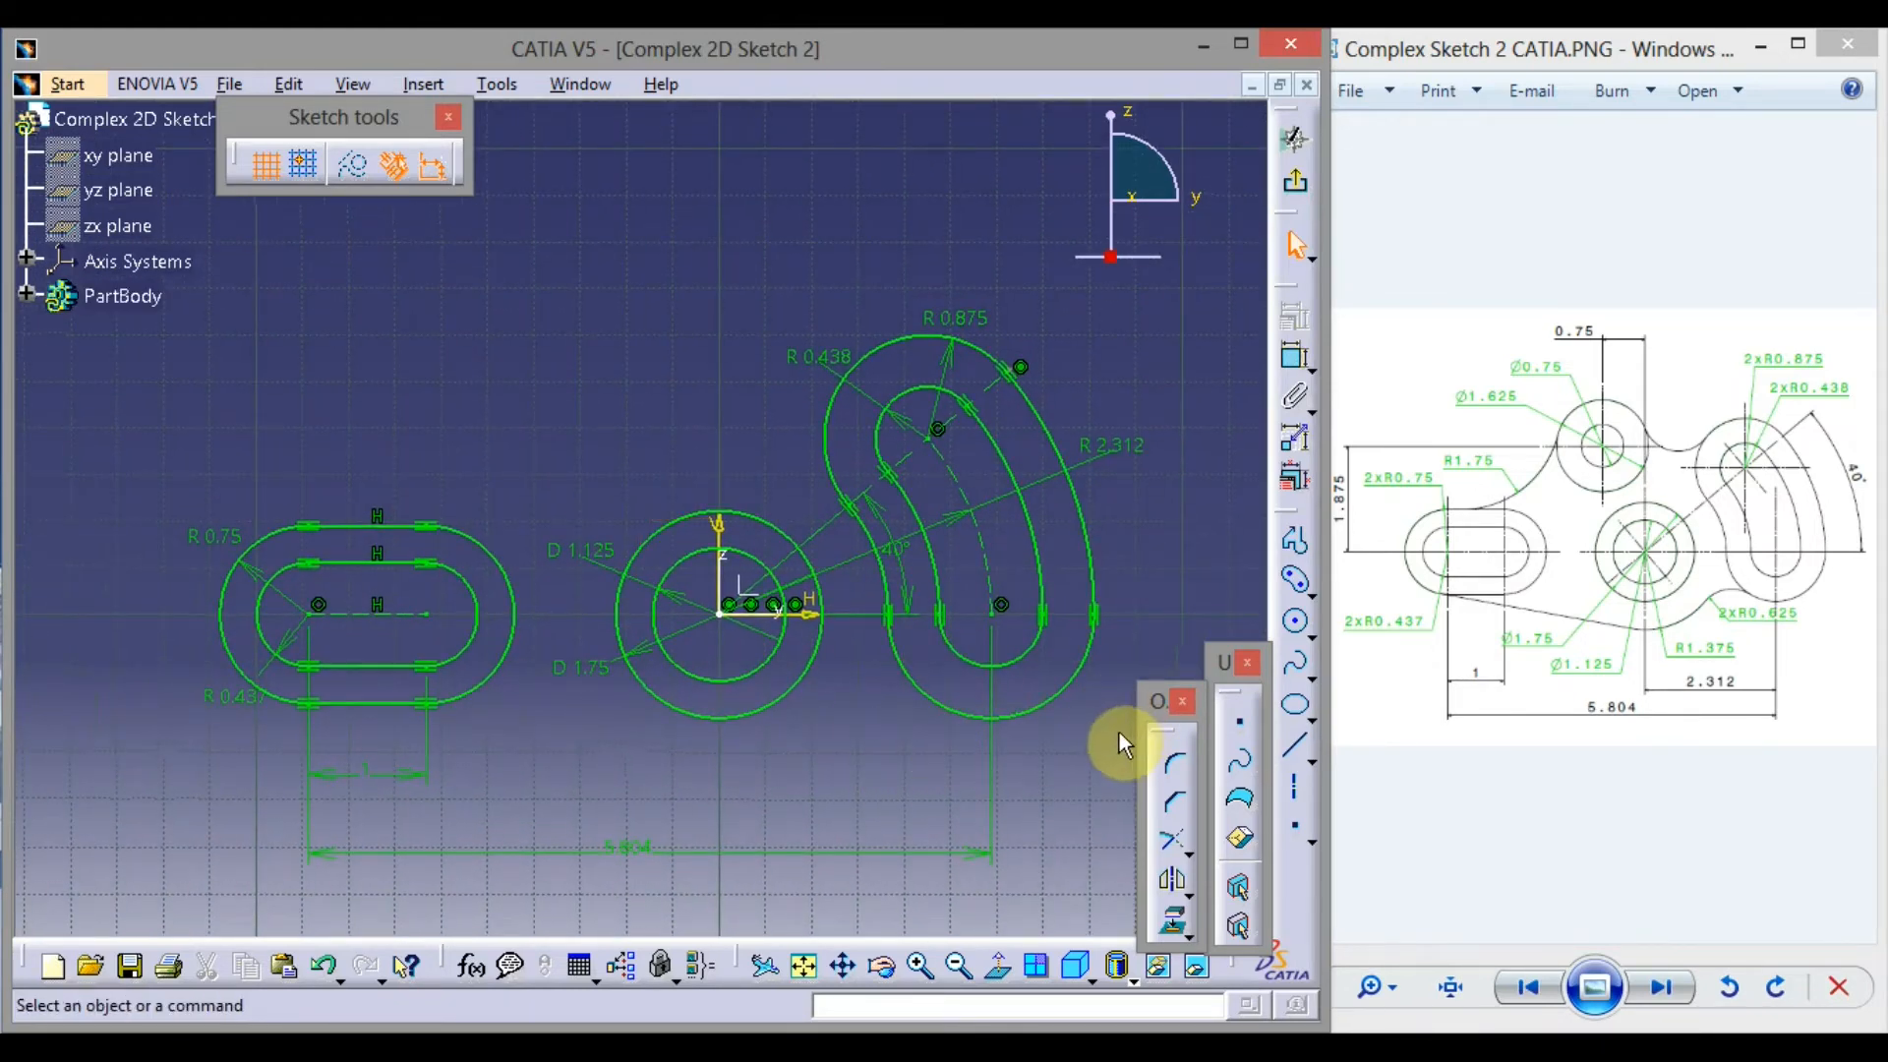
left_click(1297, 626)
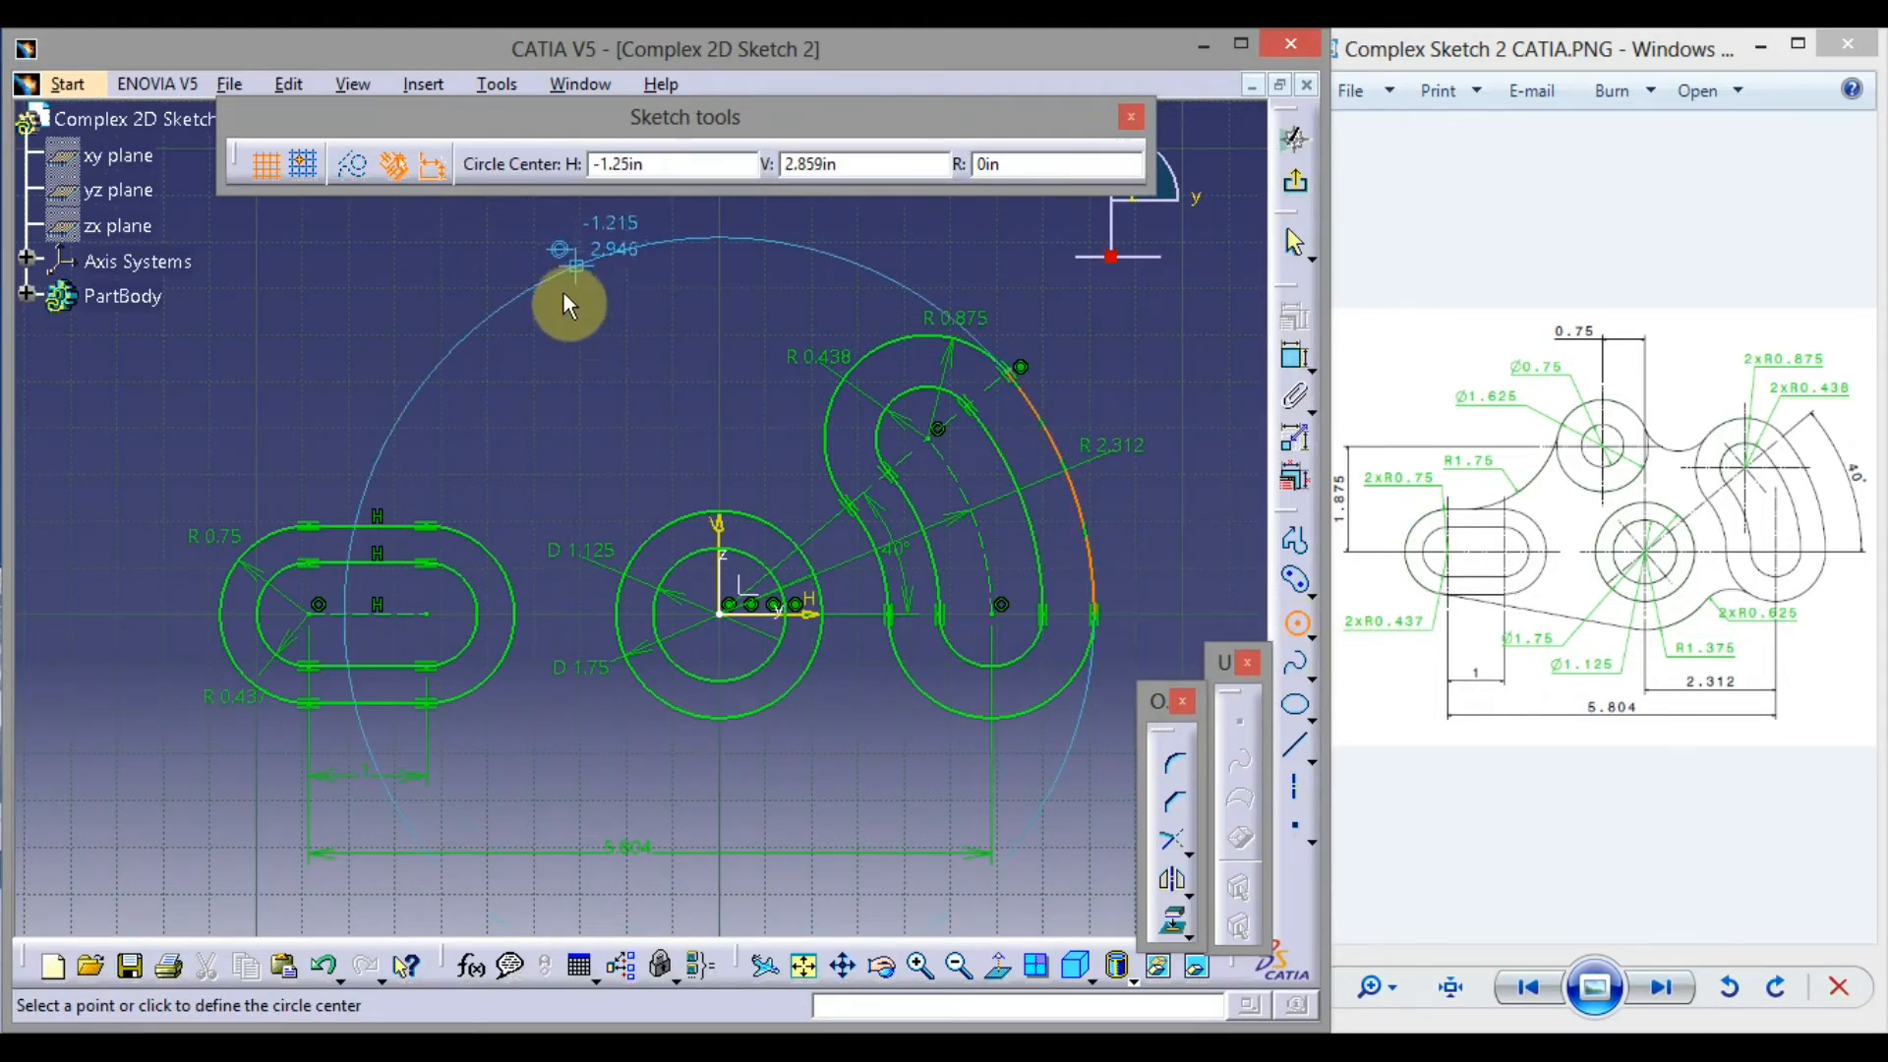
left_click(563, 298)
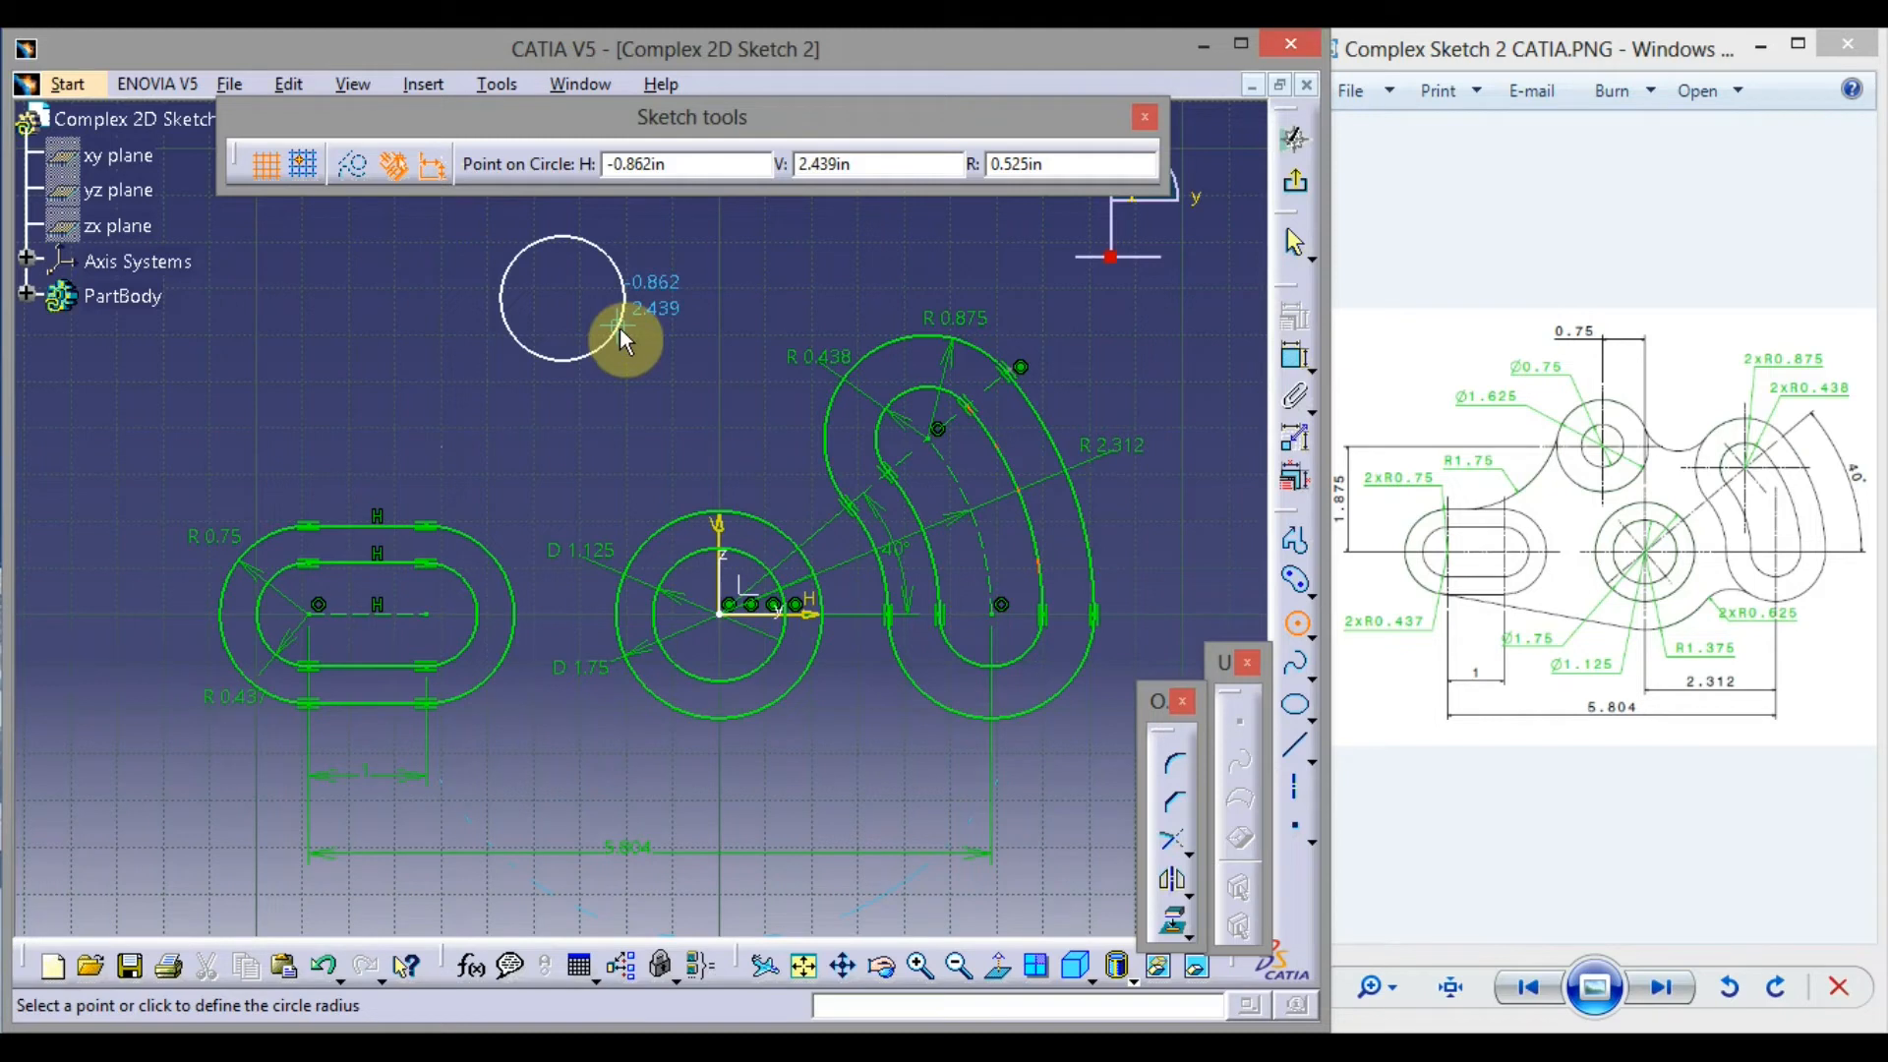
left_click(620, 327)
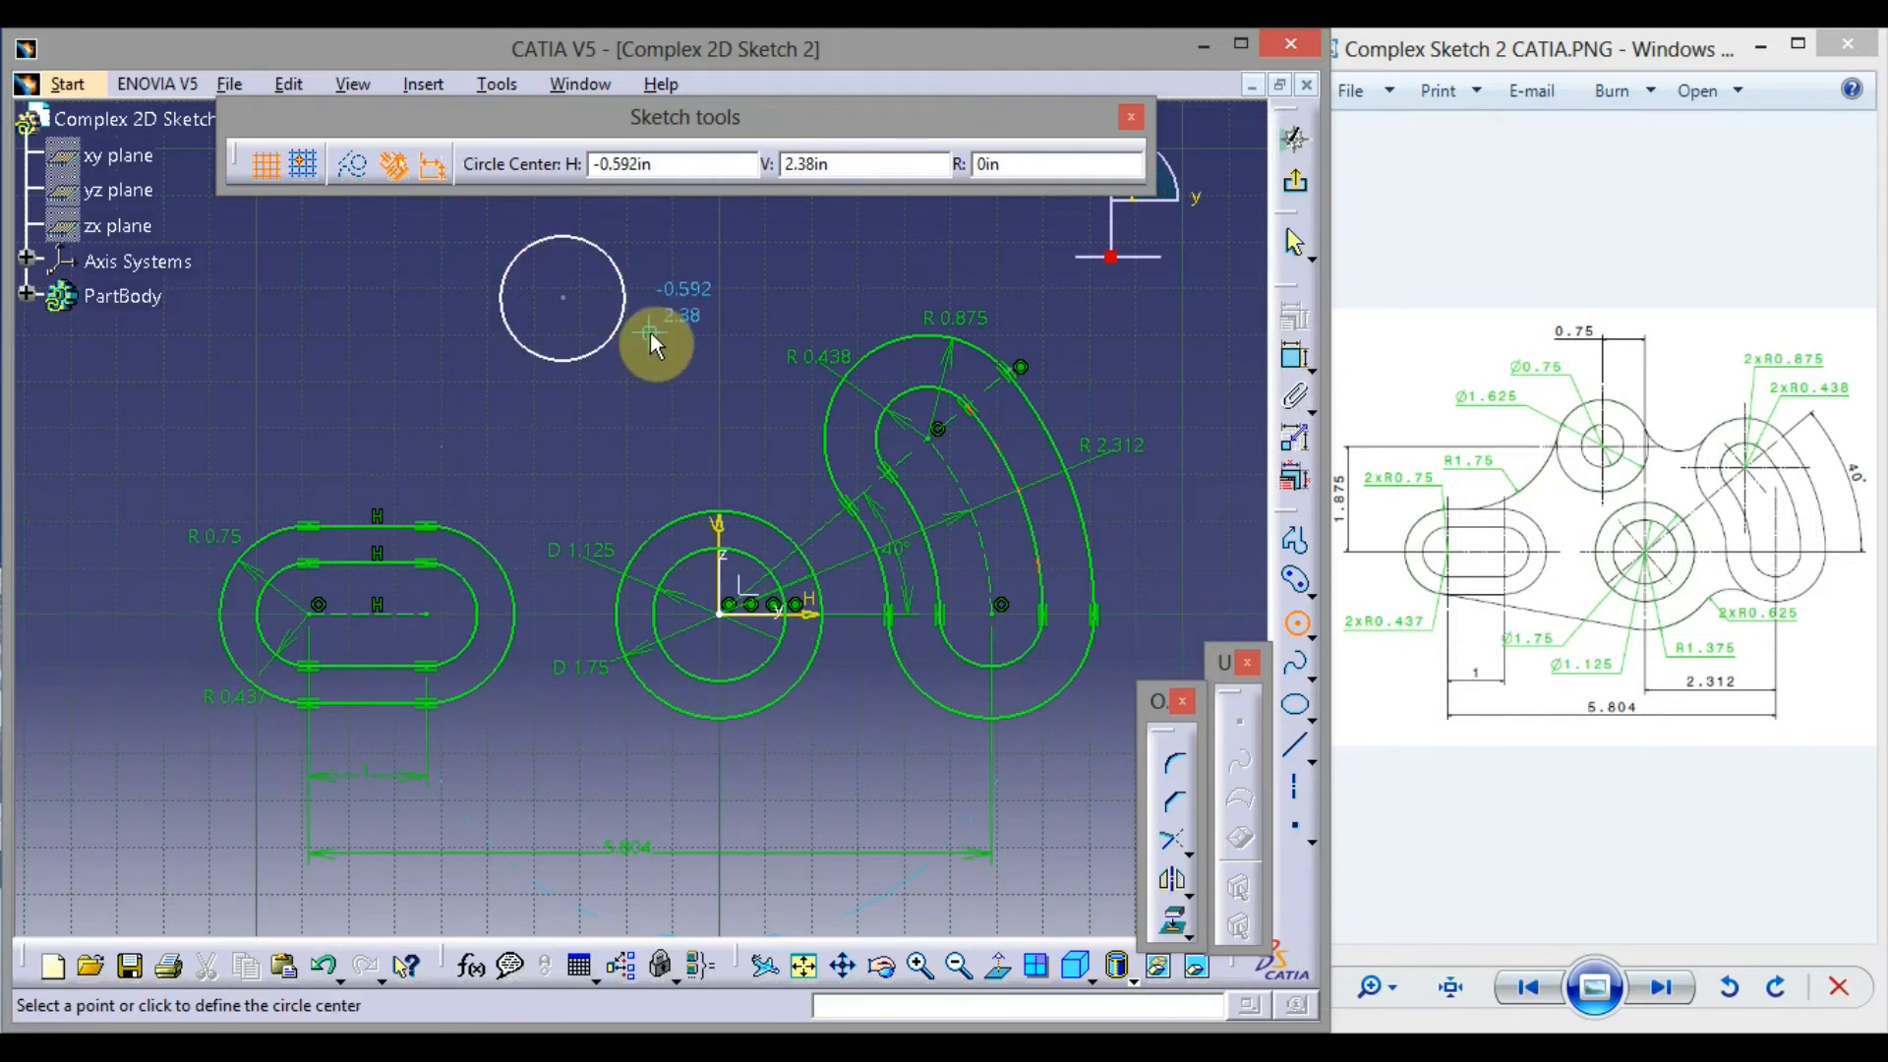
left_click(563, 299)
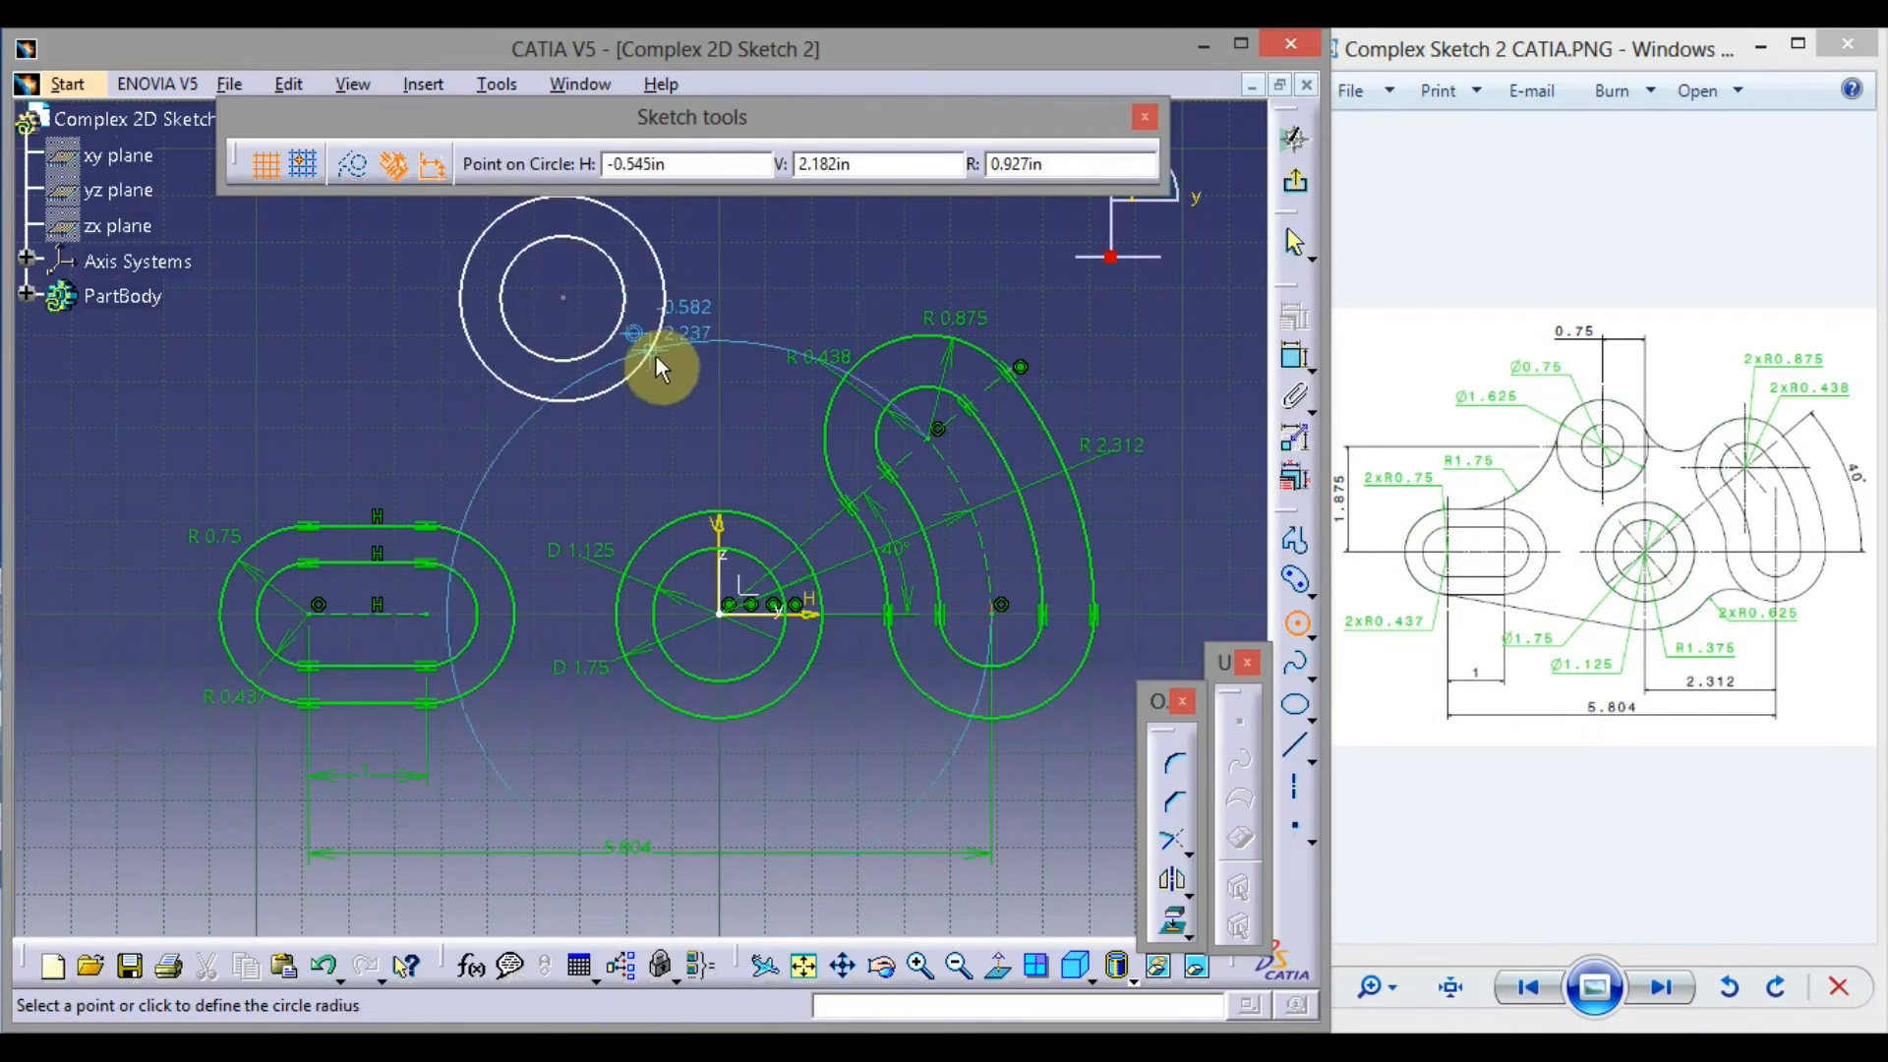
left_click(659, 362)
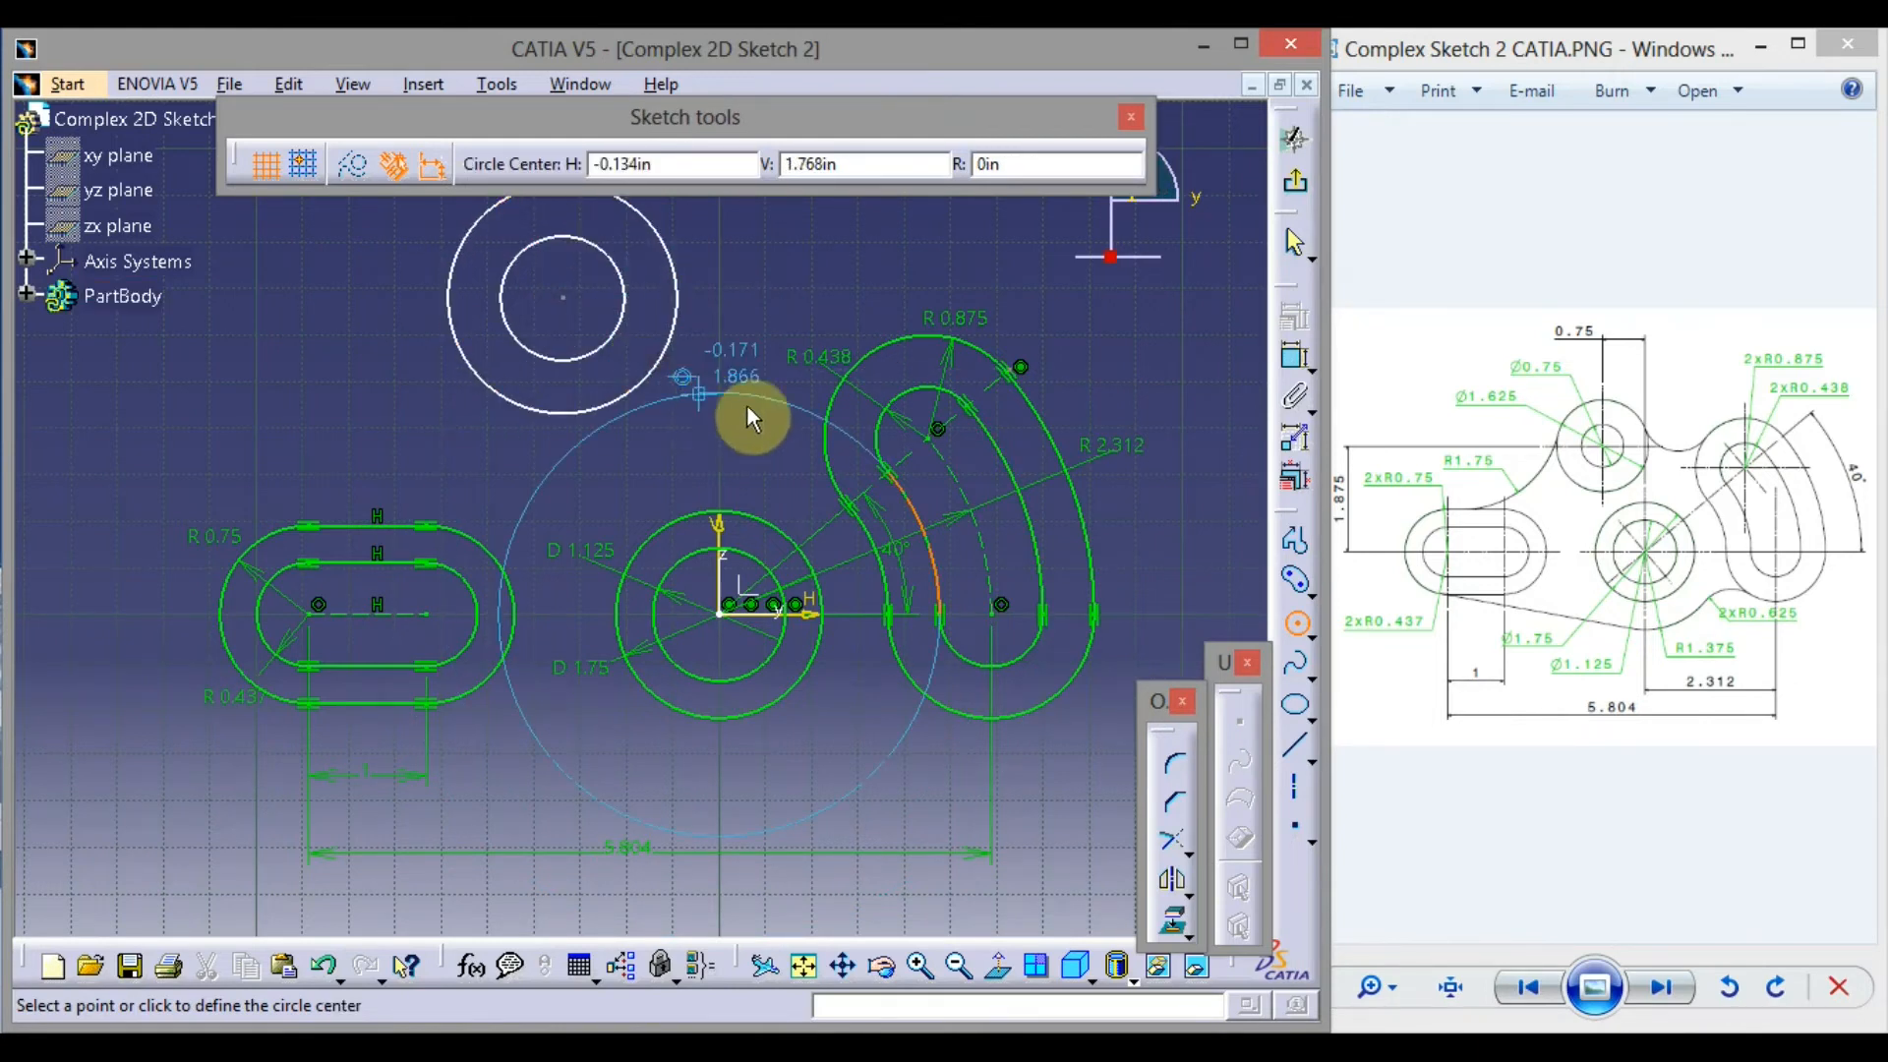
left_click(1297, 623)
Dimension the diameters of the upper inner and outer circles, placing both dimensions outside the circles
mouse_move(757, 275)
middle_mouse_down()
mouse_move(831, 511)
mouse_move(813, 416)
mouse_move(785, 389)
middle_mouse_up()
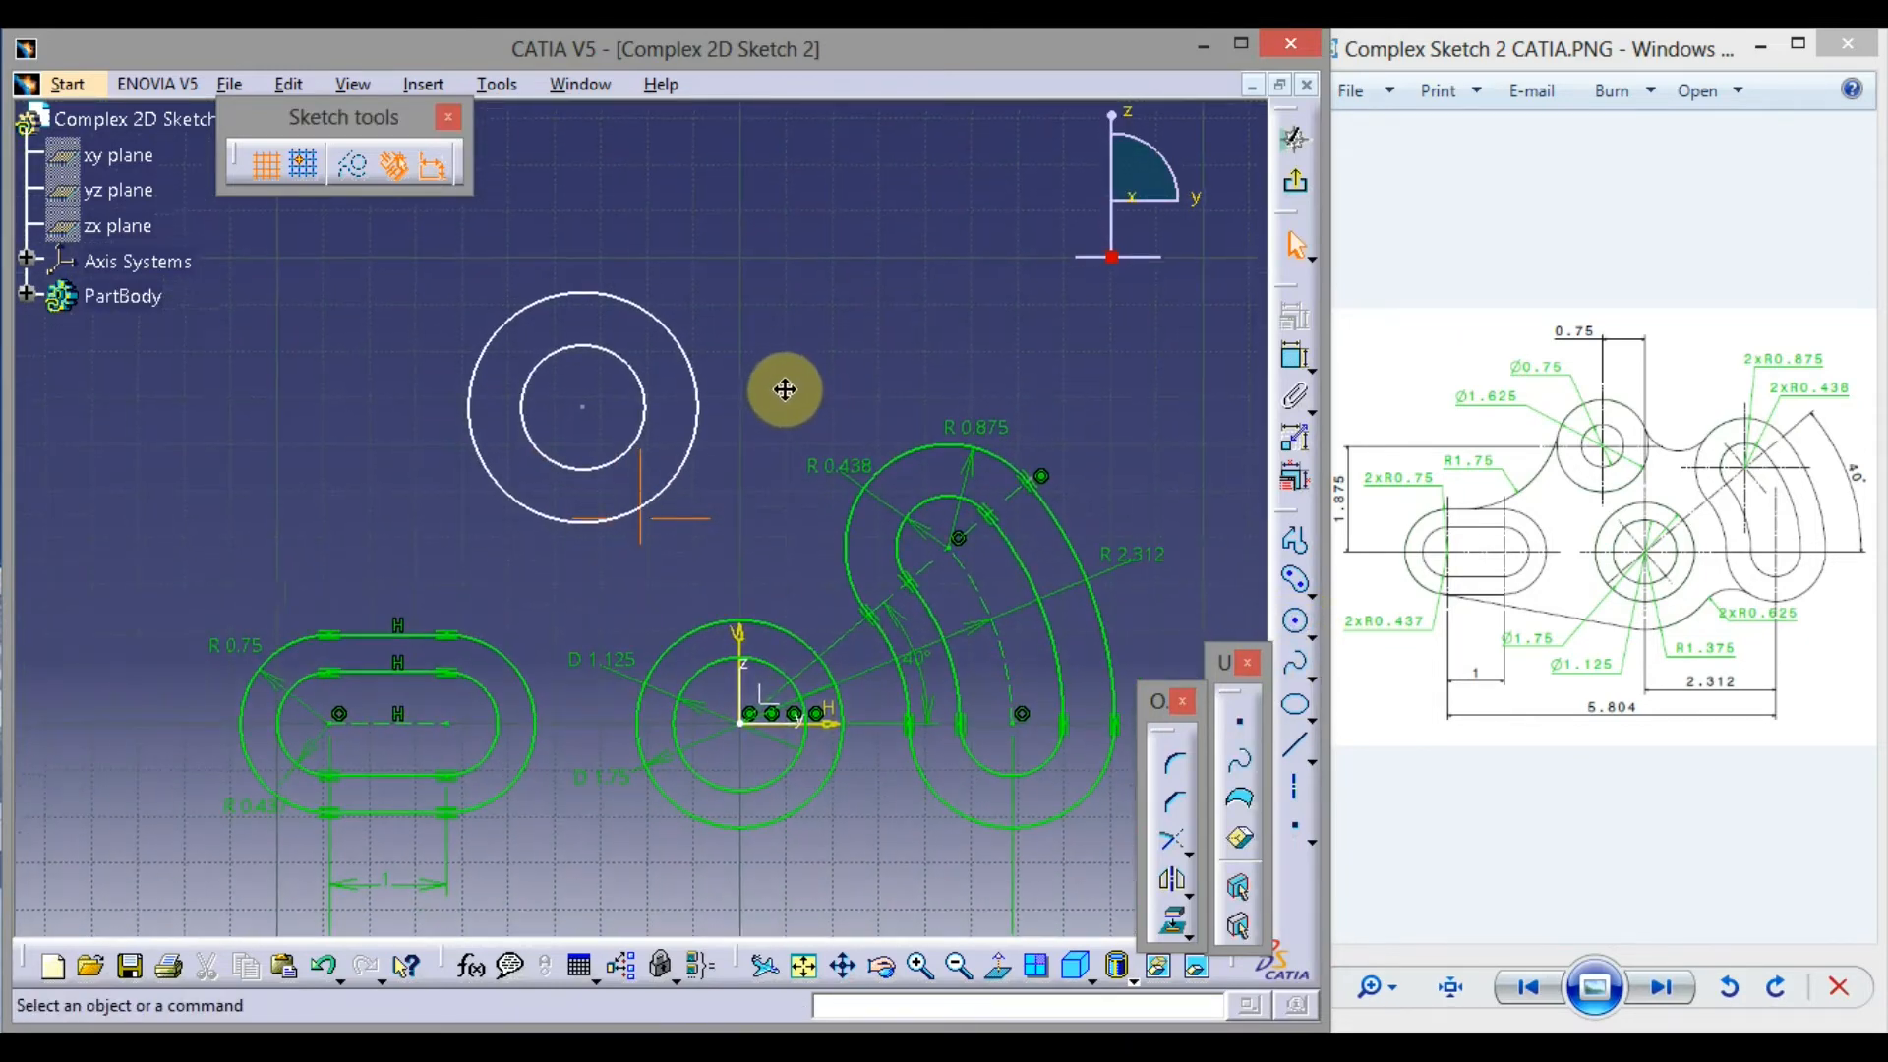
left_click(1288, 361)
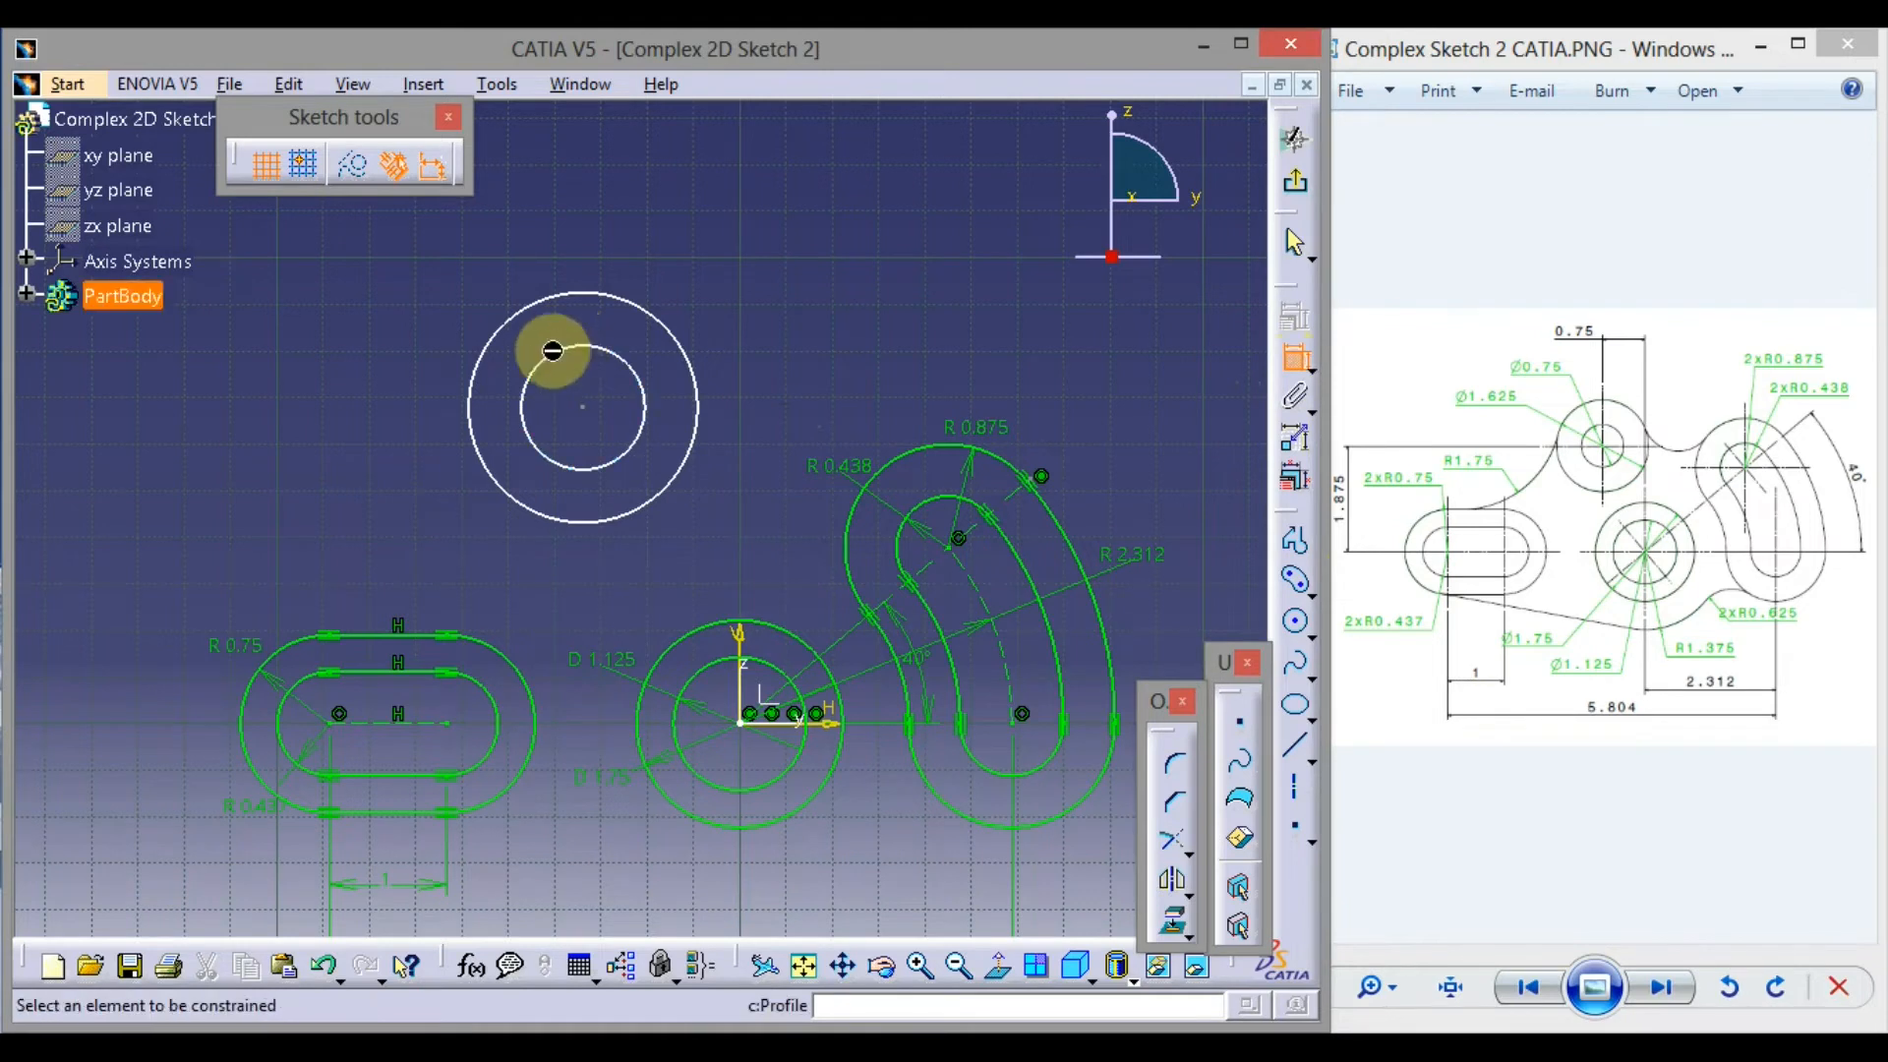
left_click(547, 351)
left_click(382, 312)
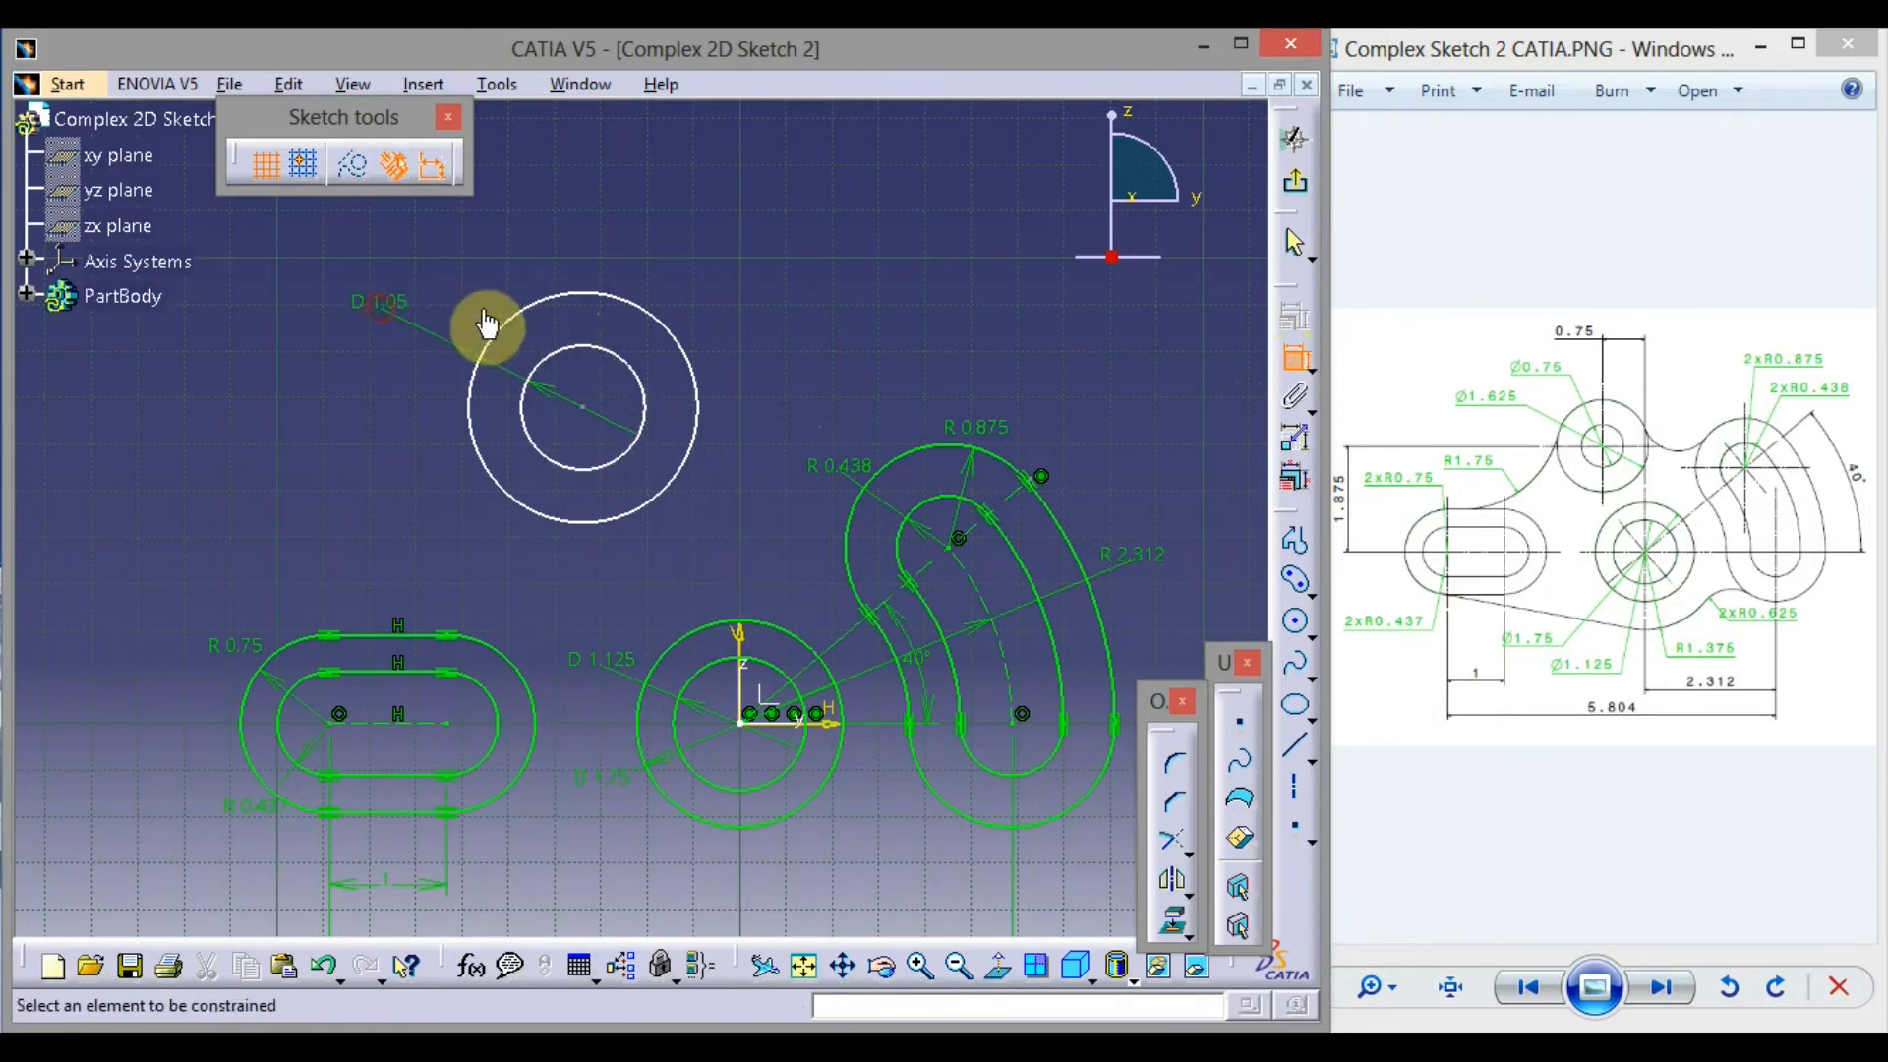
left_click(637, 310)
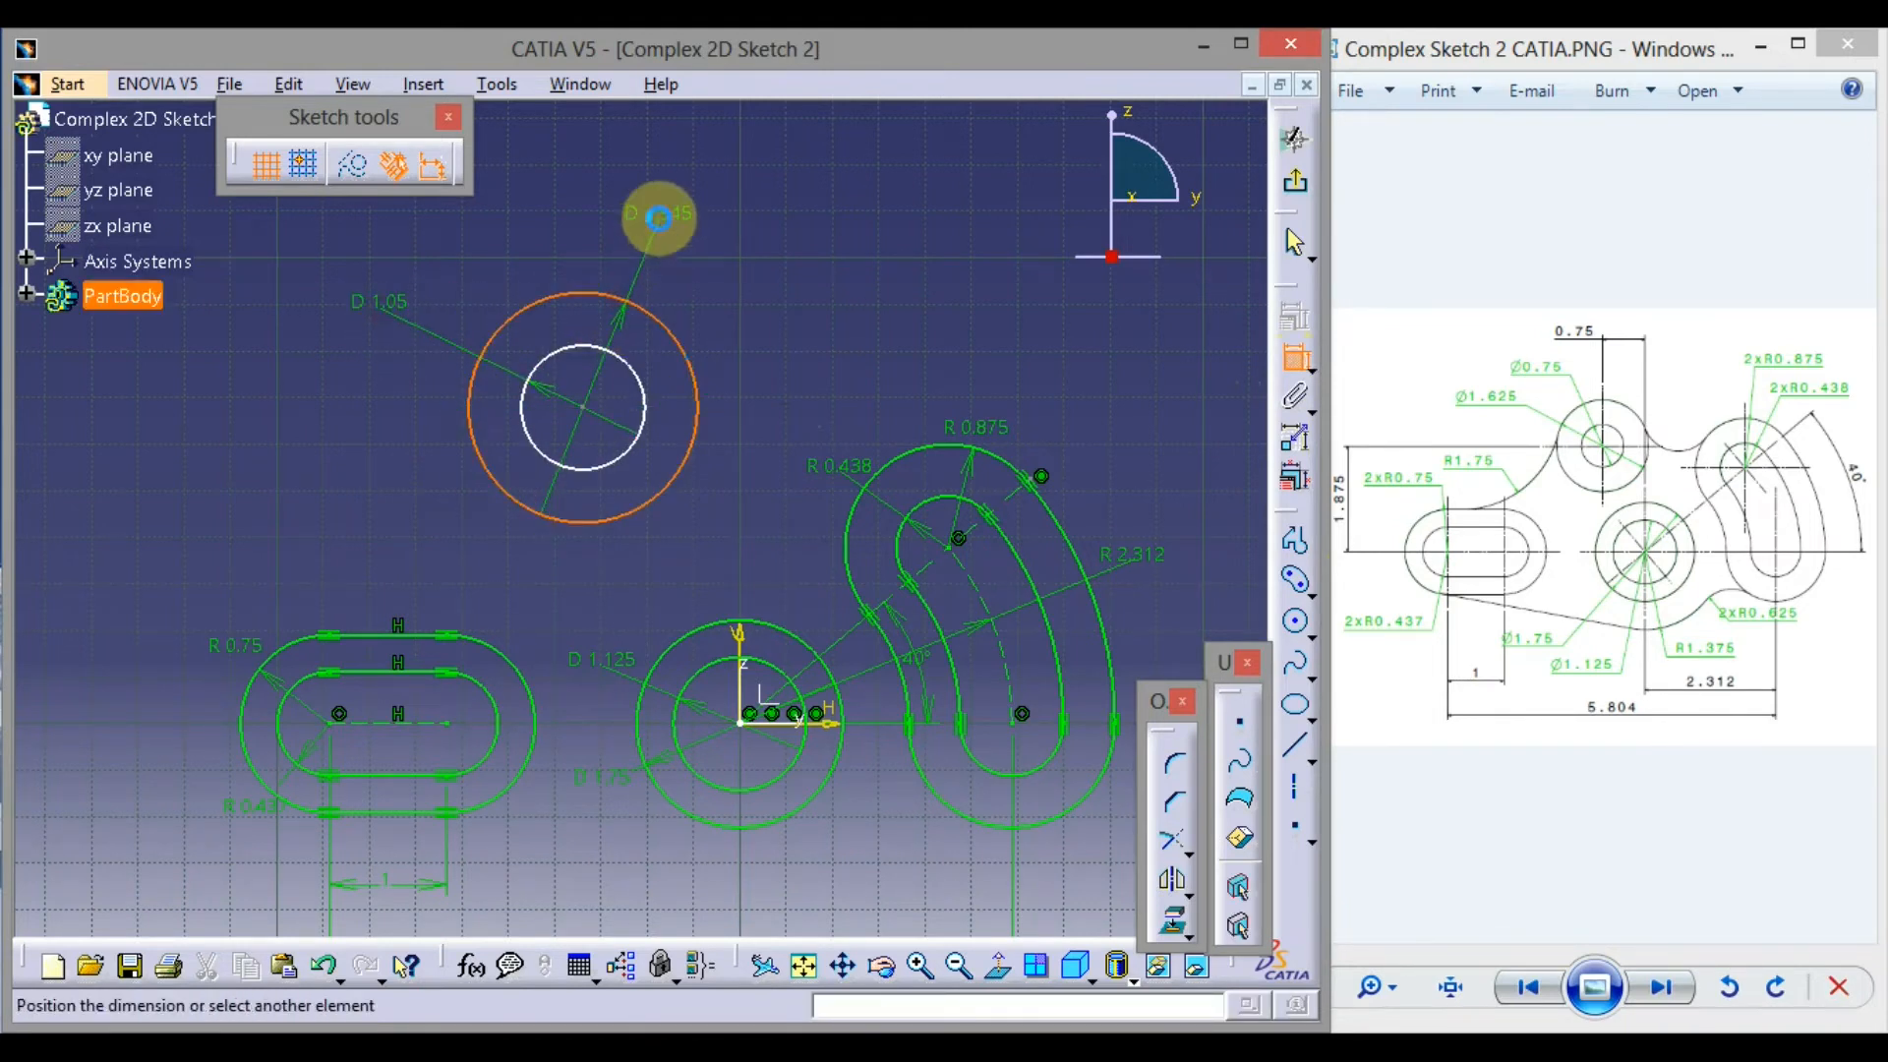
left_click(659, 217)
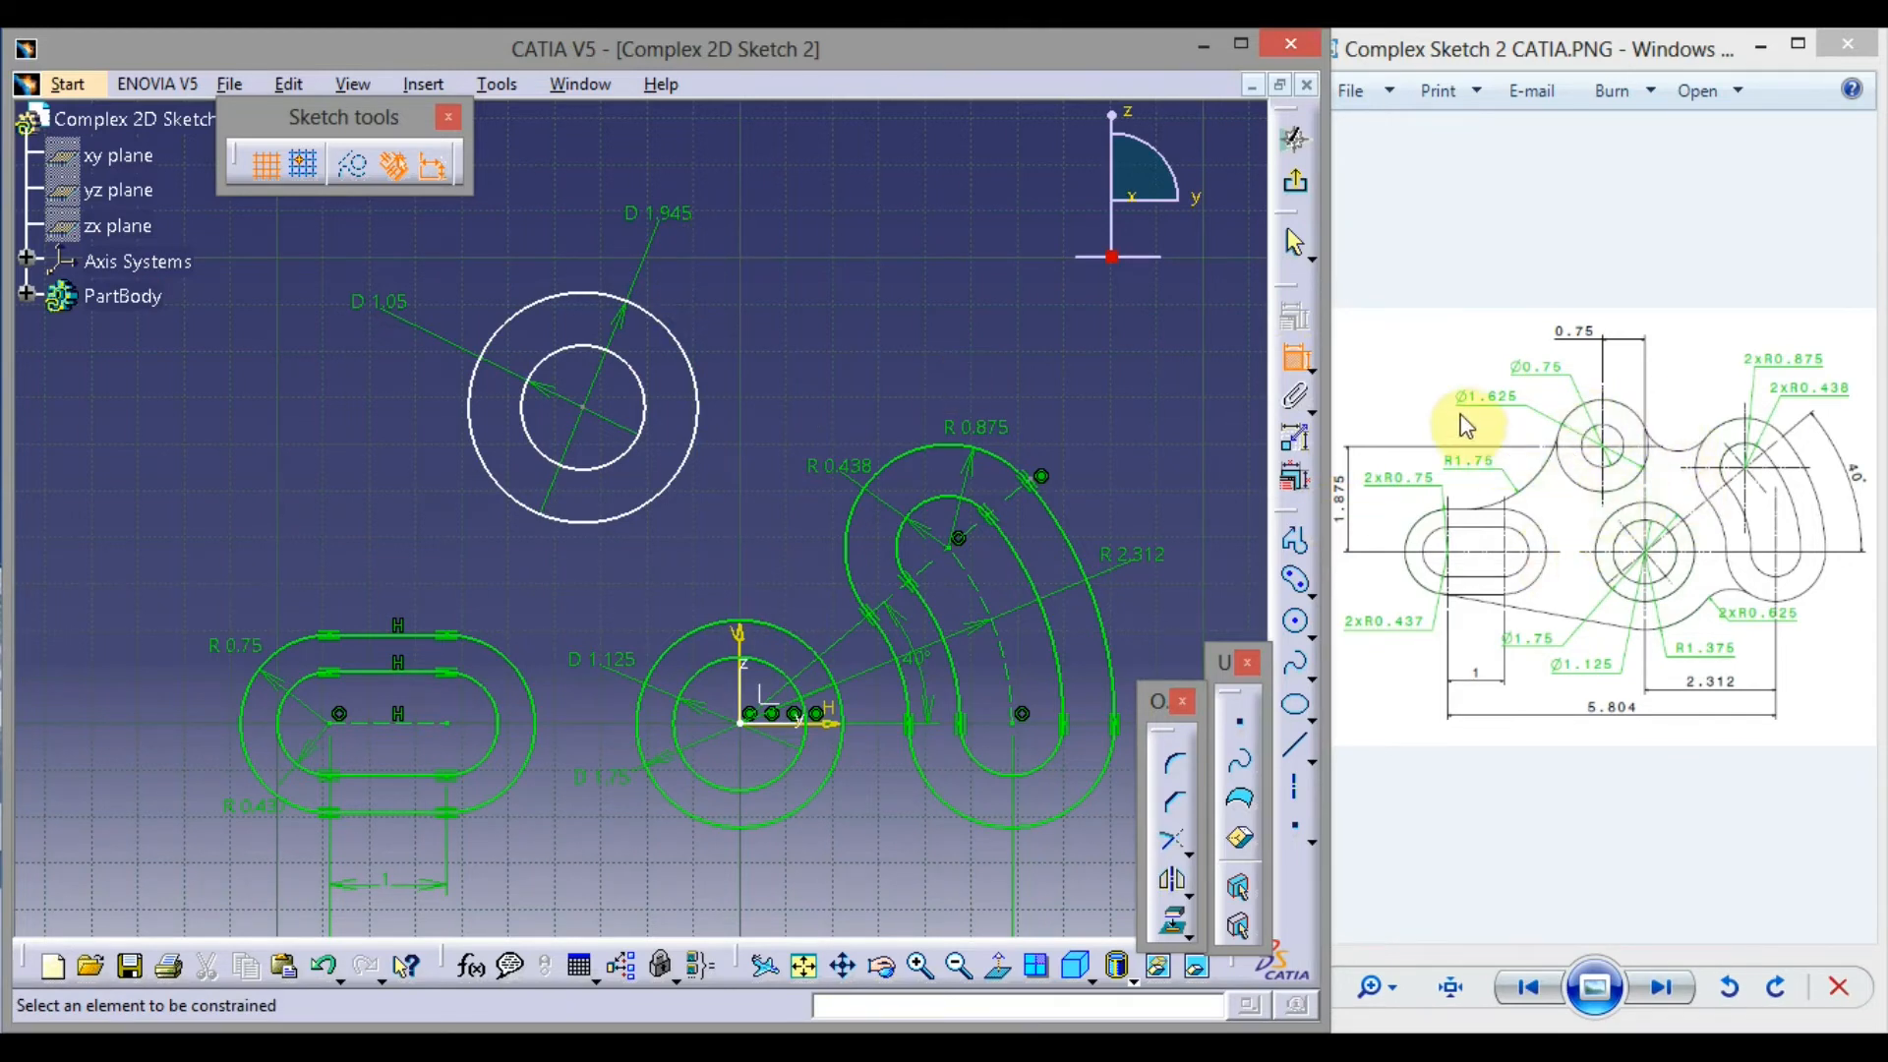
Set the upper outer circle's diameter to 1.625 in and the upper inner circle's diameter to 0.75 in
double_click(682, 218)
type("1.625")
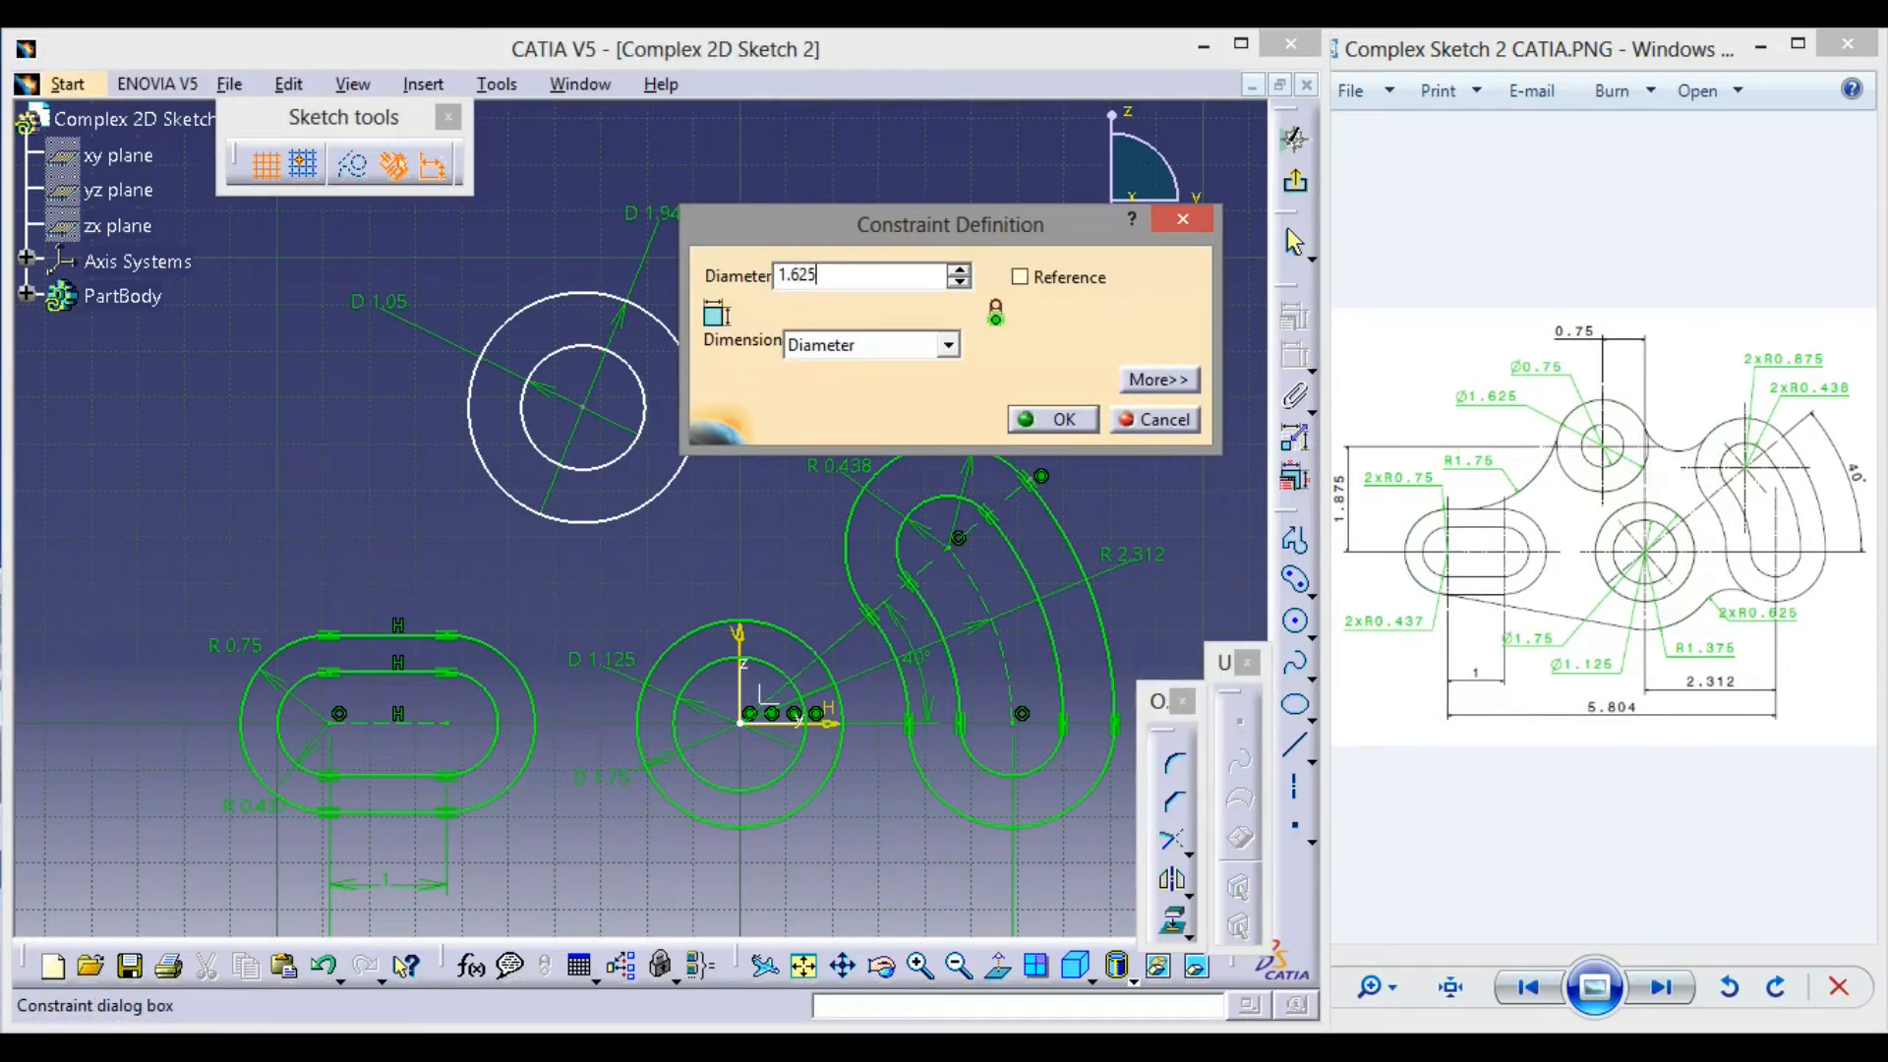
key("Return")
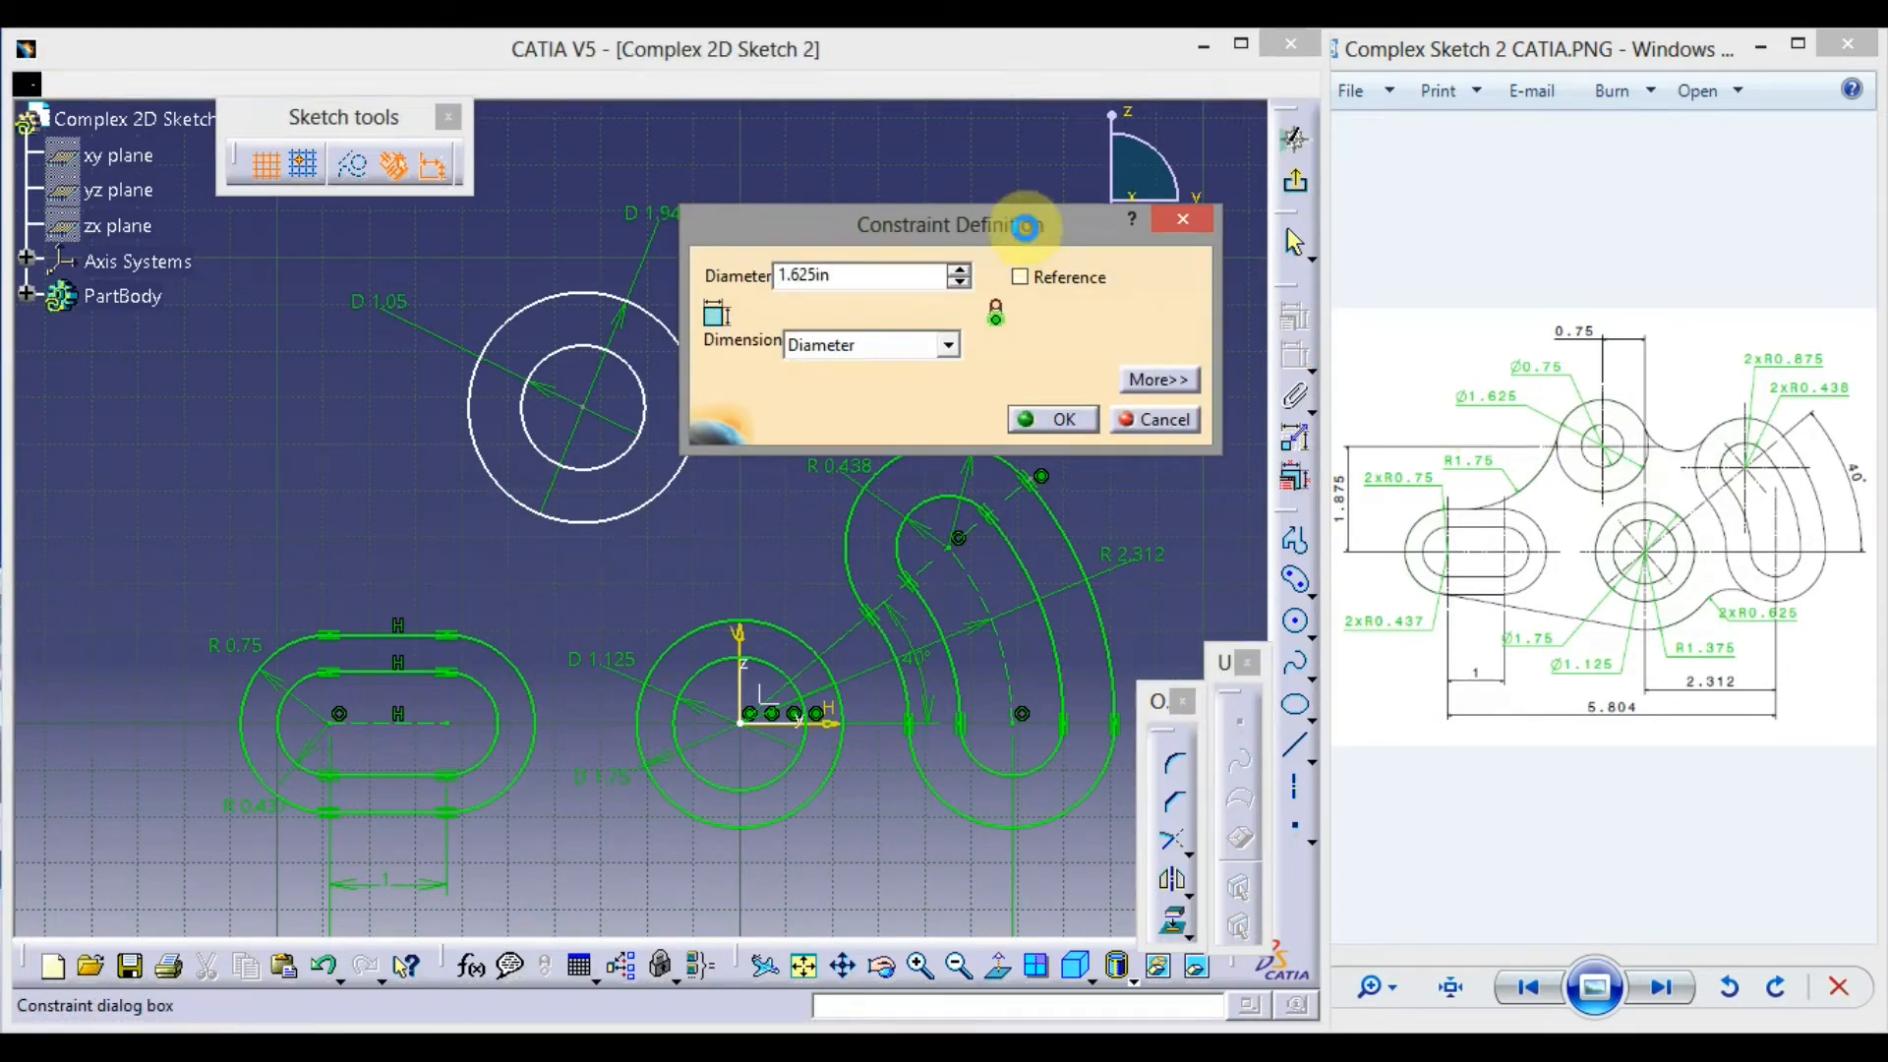
double_click(398, 307)
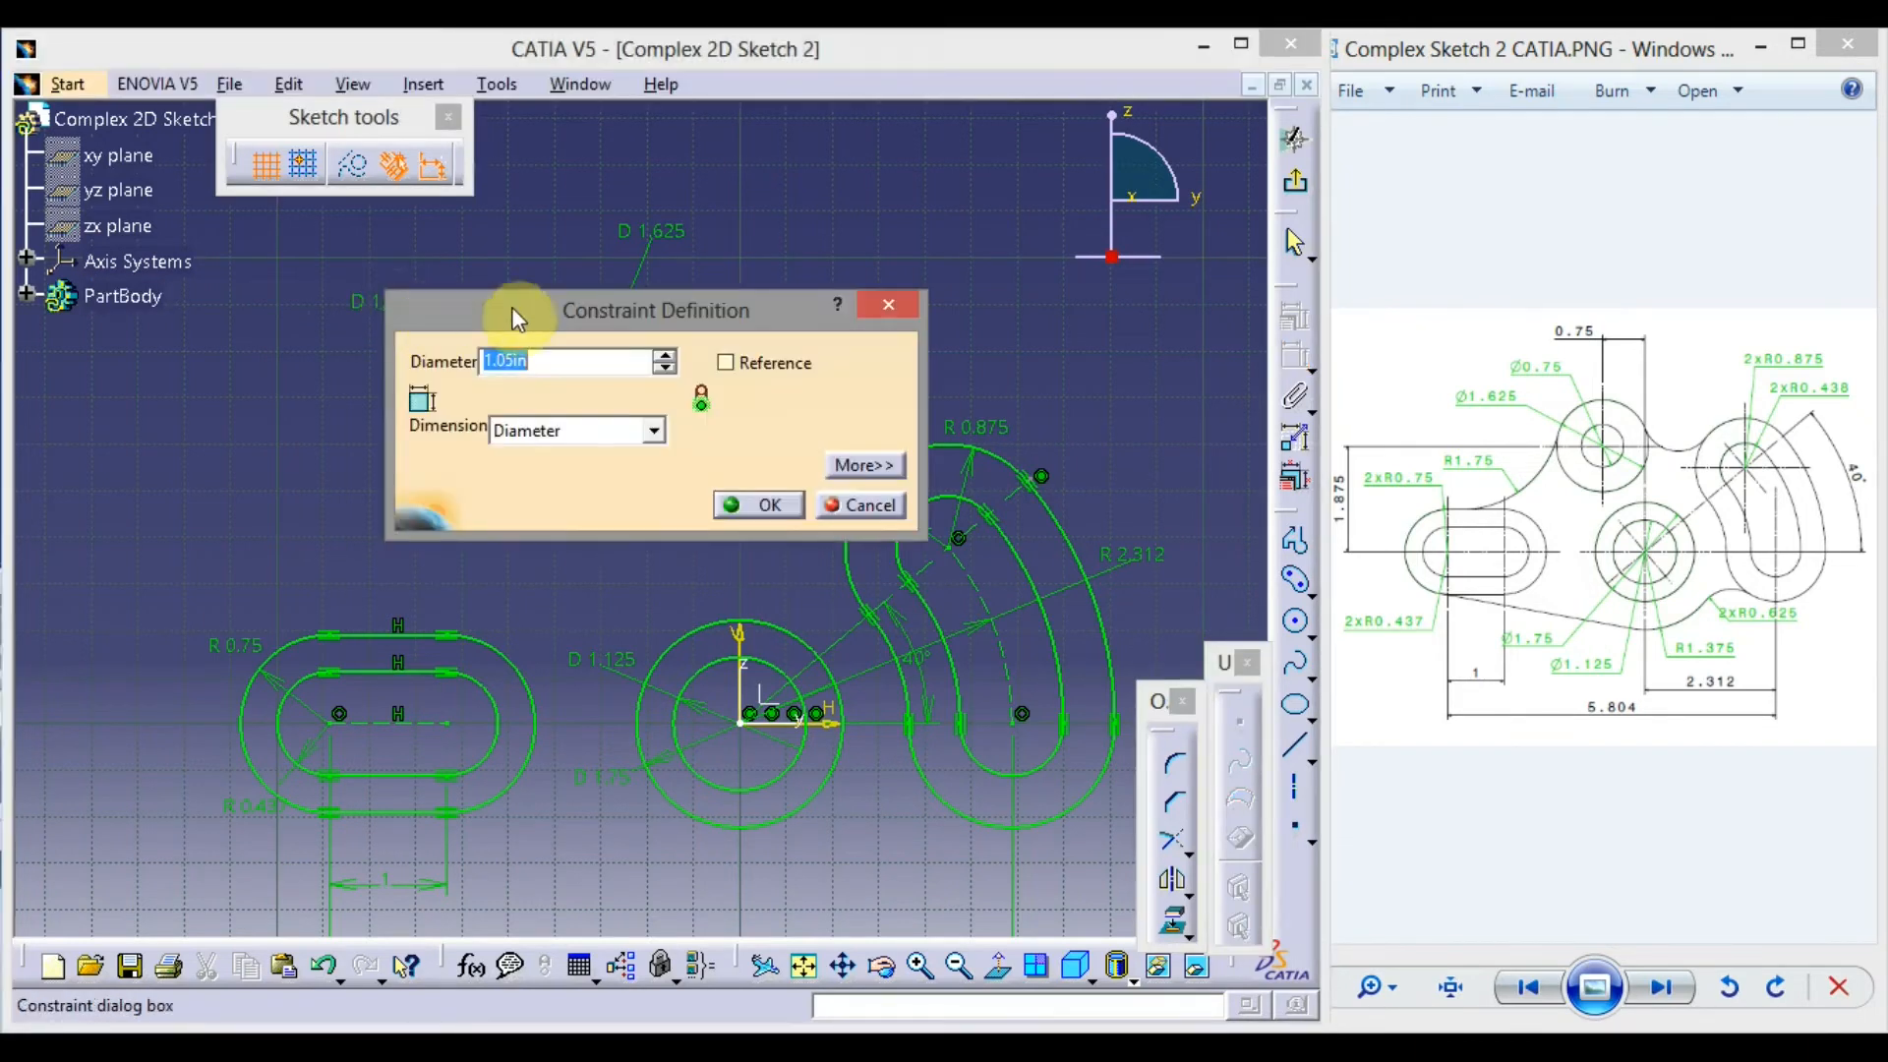
left_click_drag(556, 309, 695, 254)
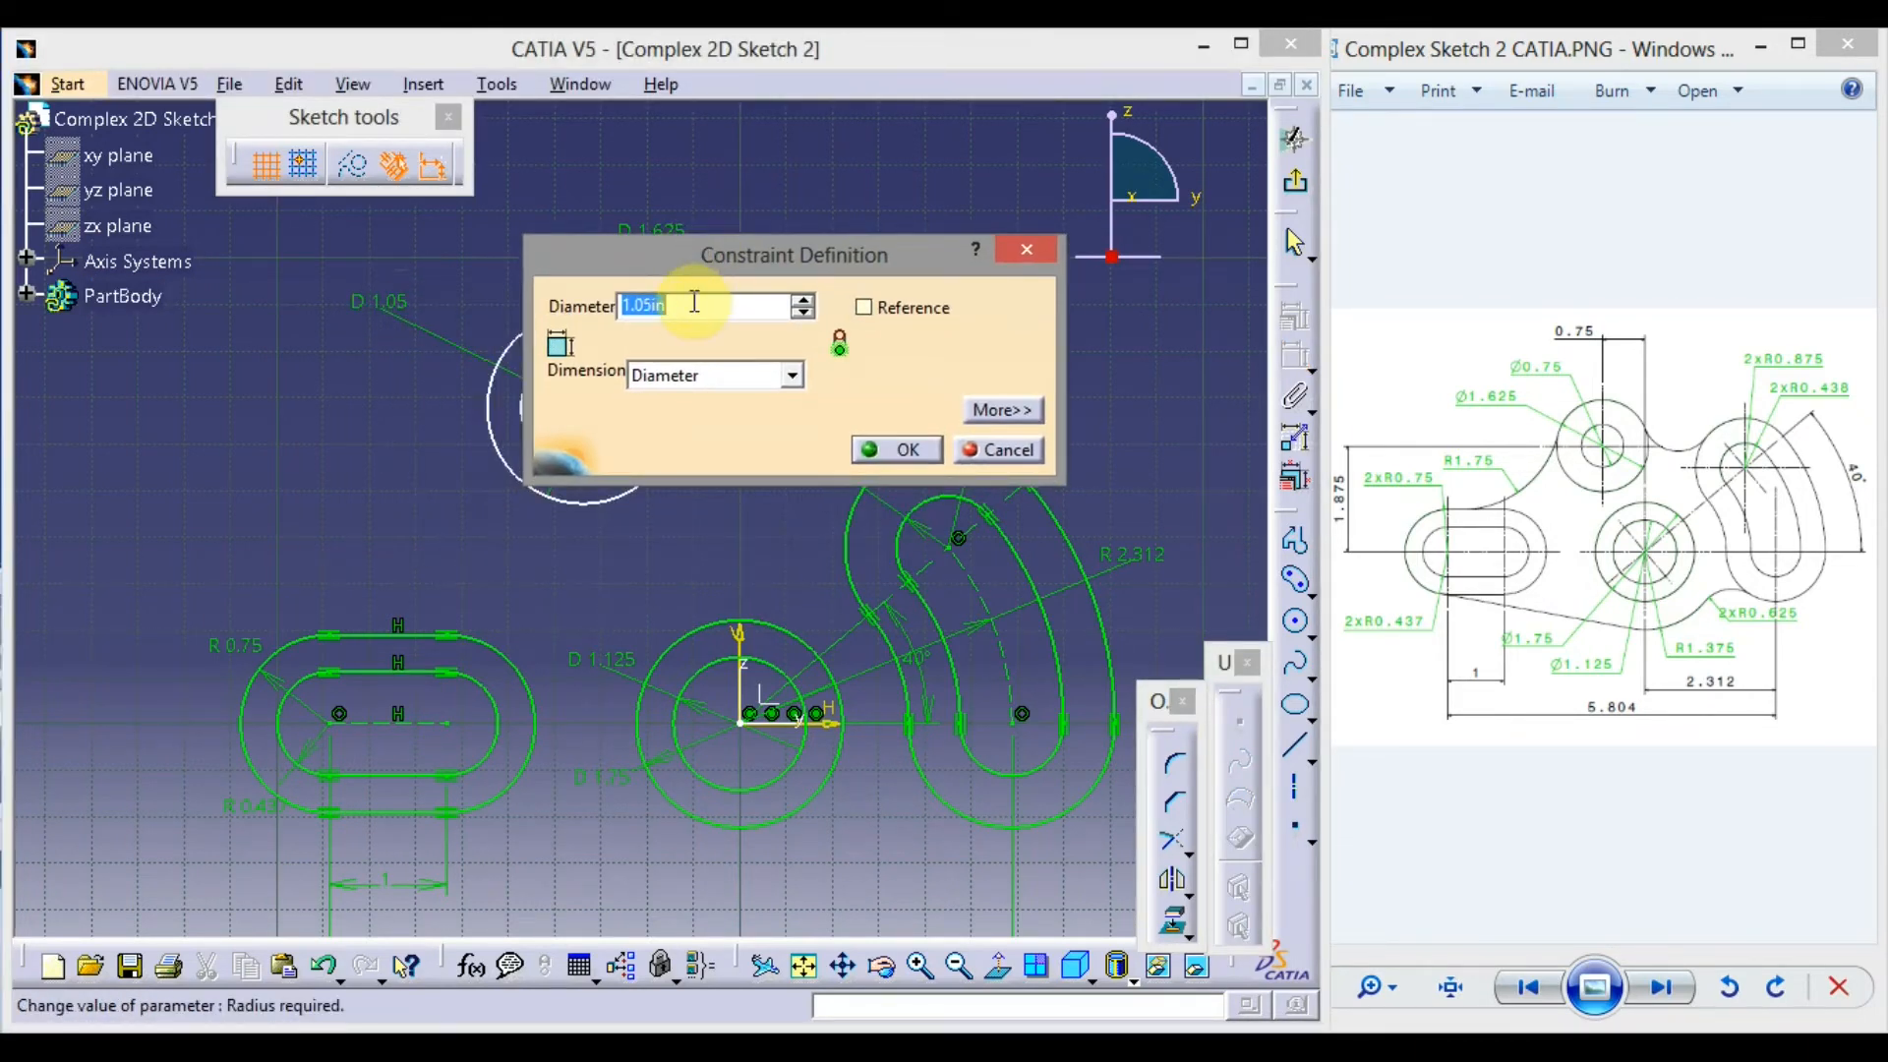
type(".75")
key("Return")
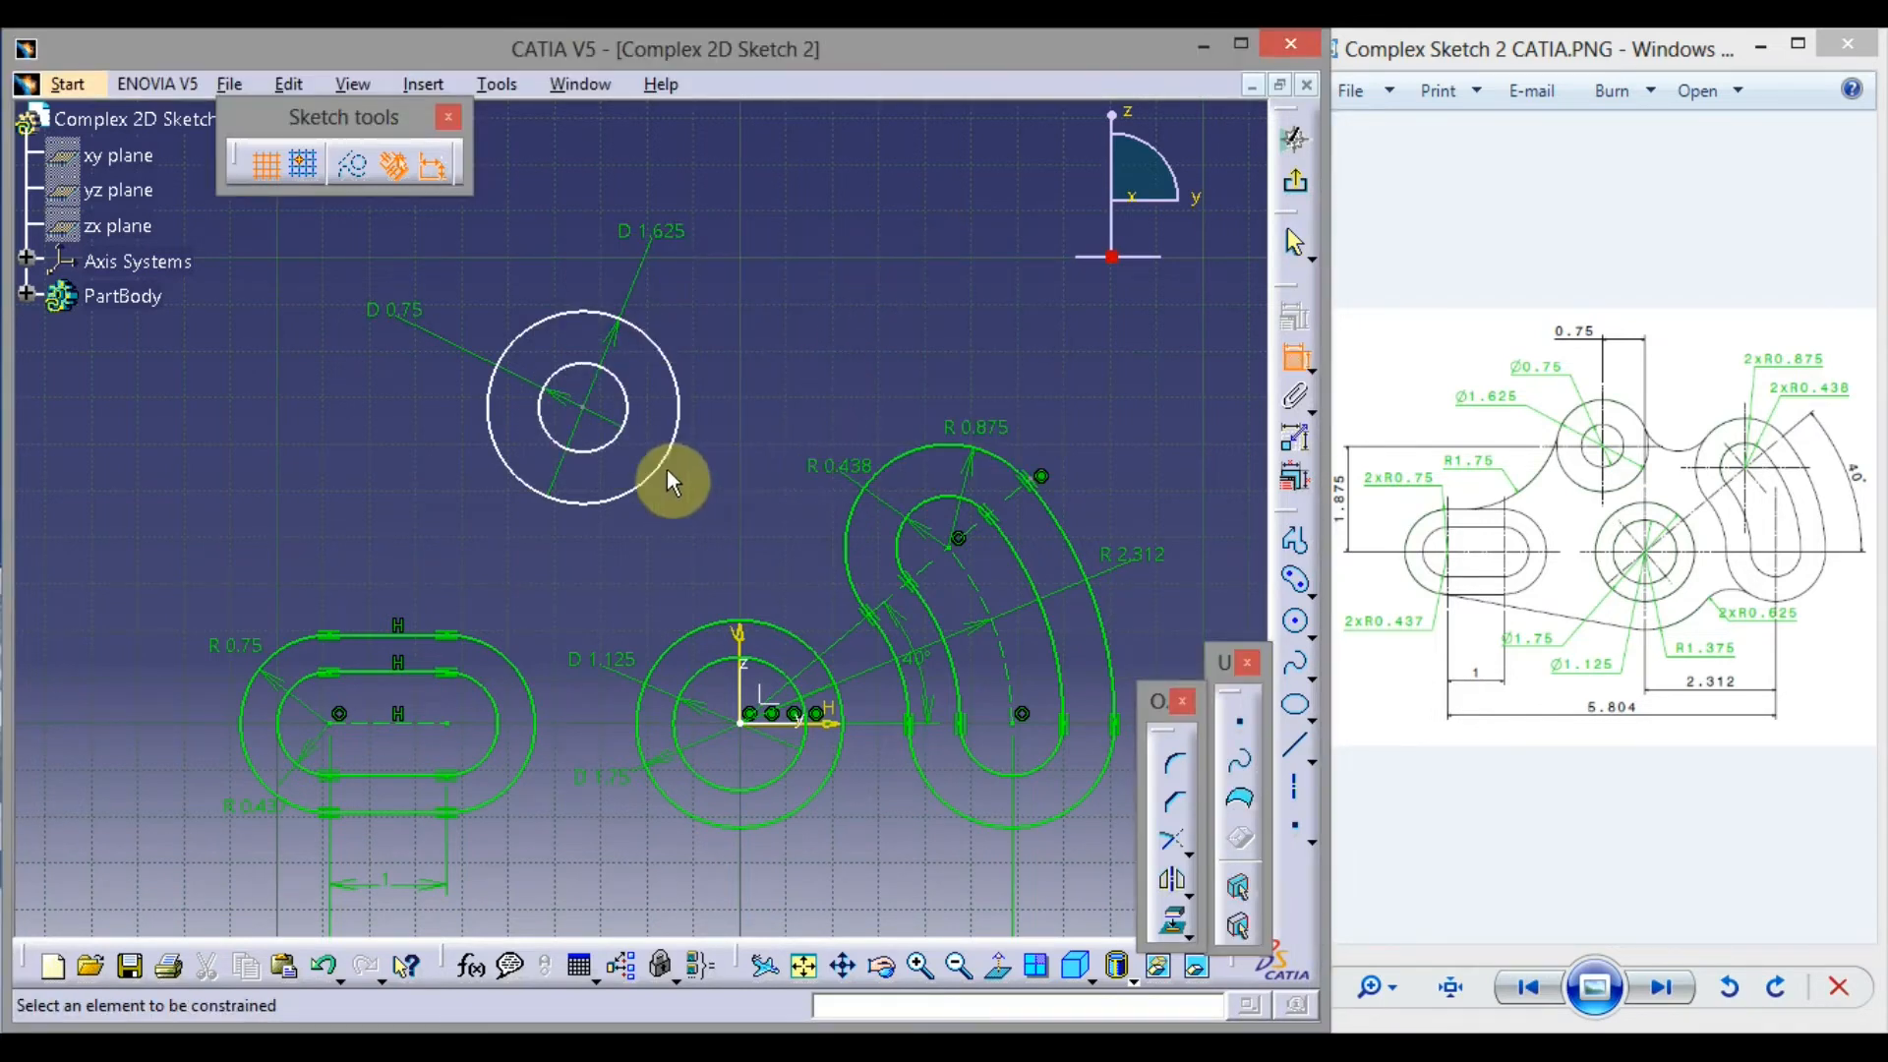
Dimension the horizontal distance from the upper circles' center to the vertical axis above the geometry and set it to 0.75 in
left_click(582, 406)
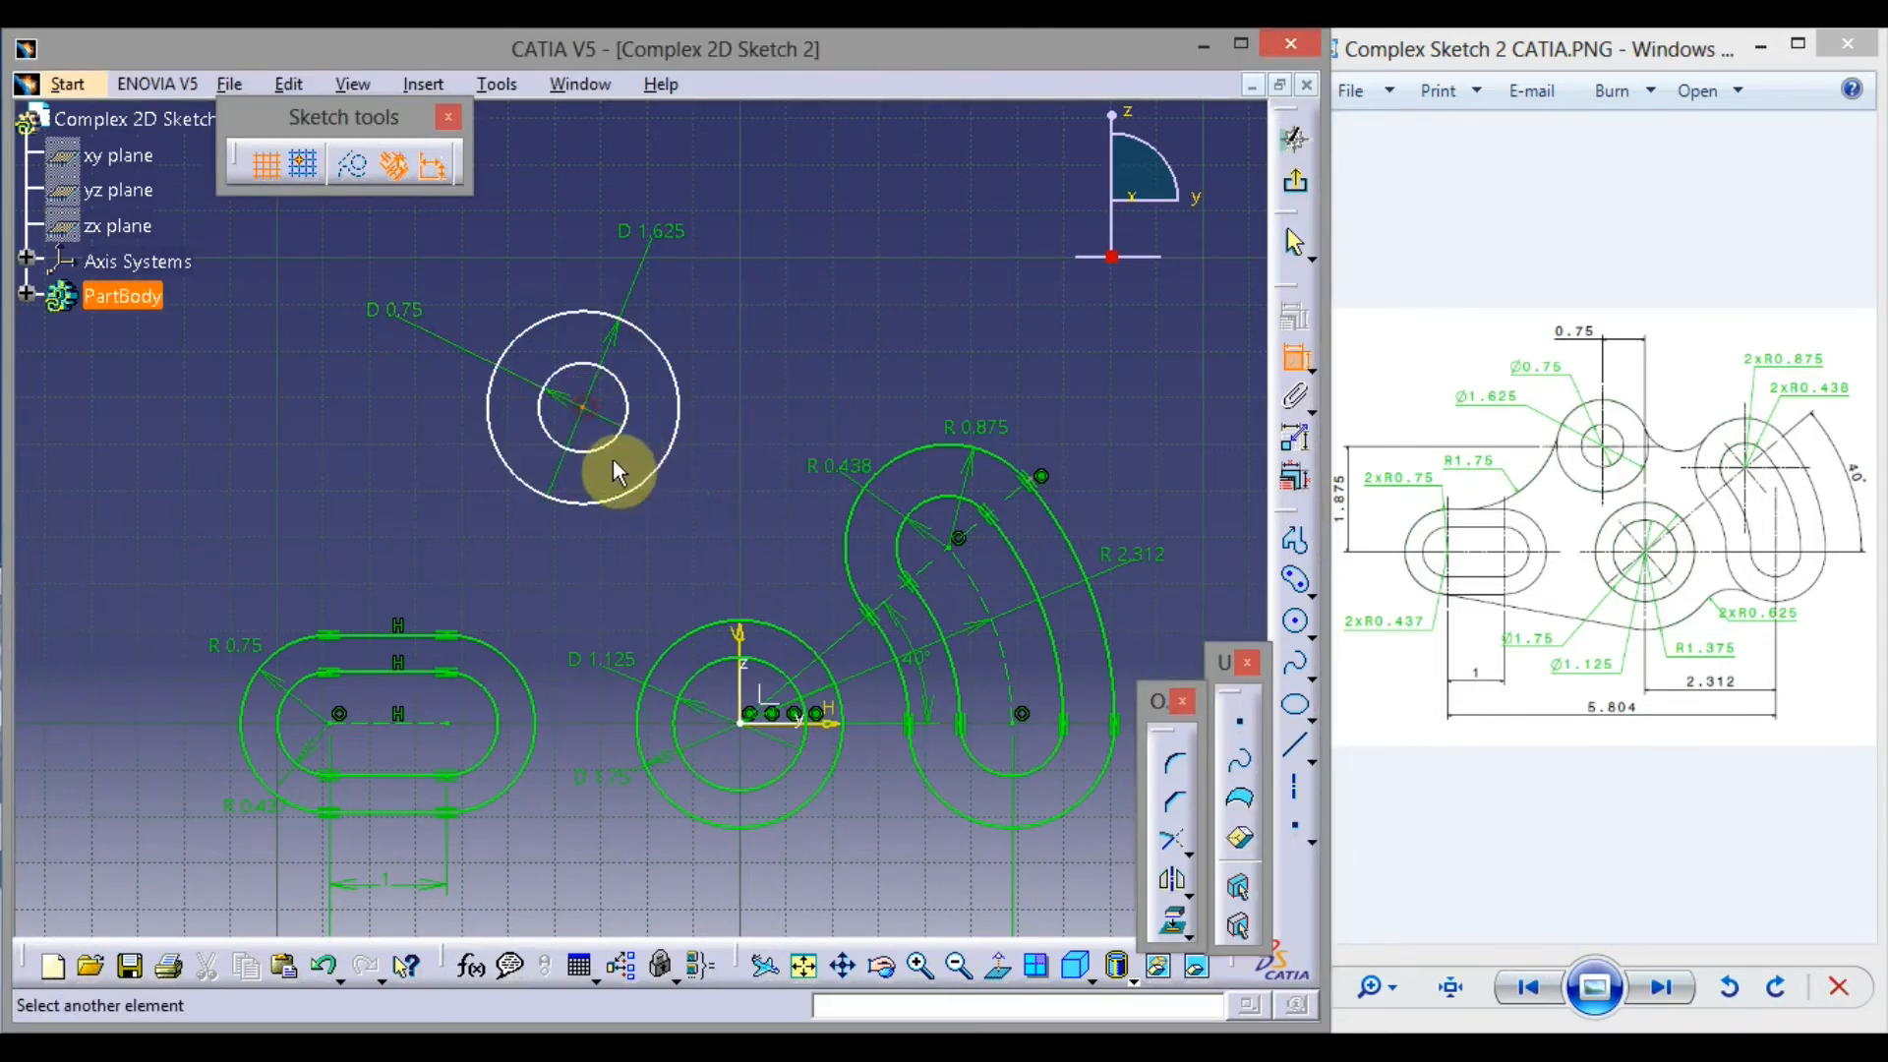
left_click(740, 644)
left_click(663, 175)
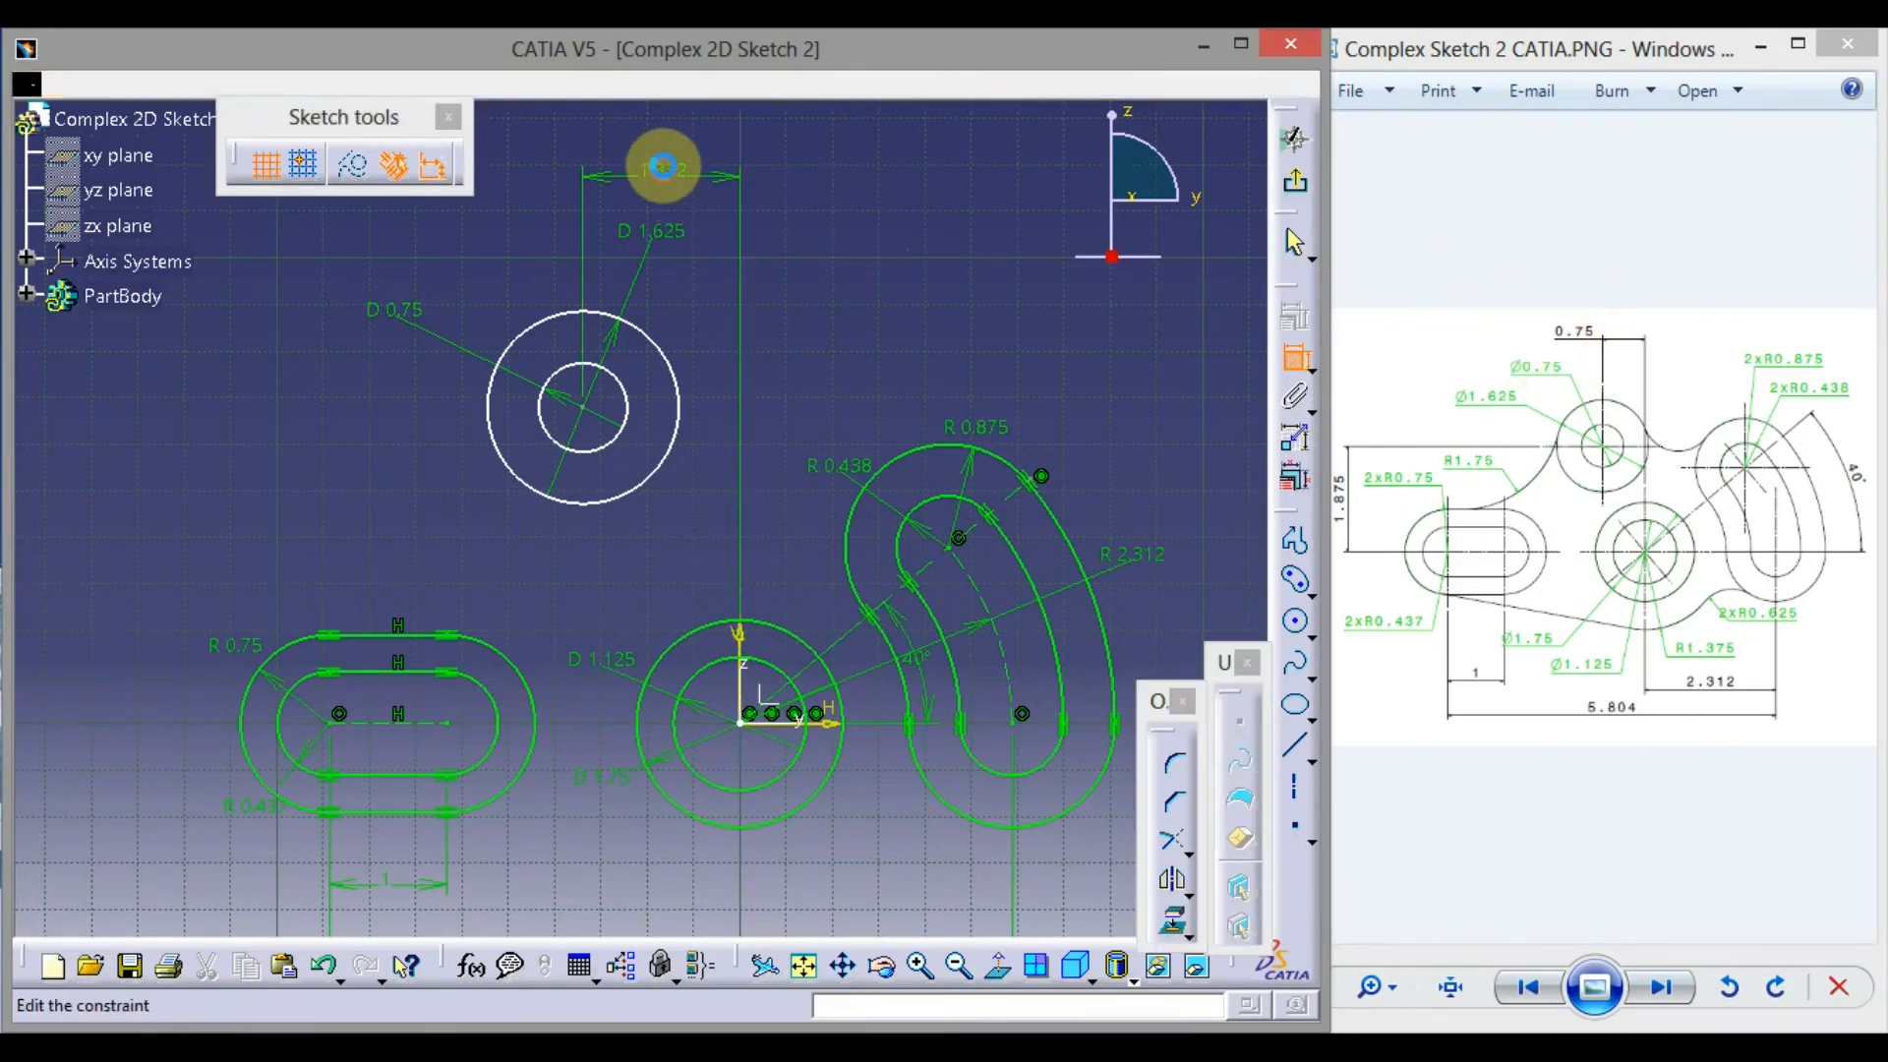
double_click(662, 169)
type(".75")
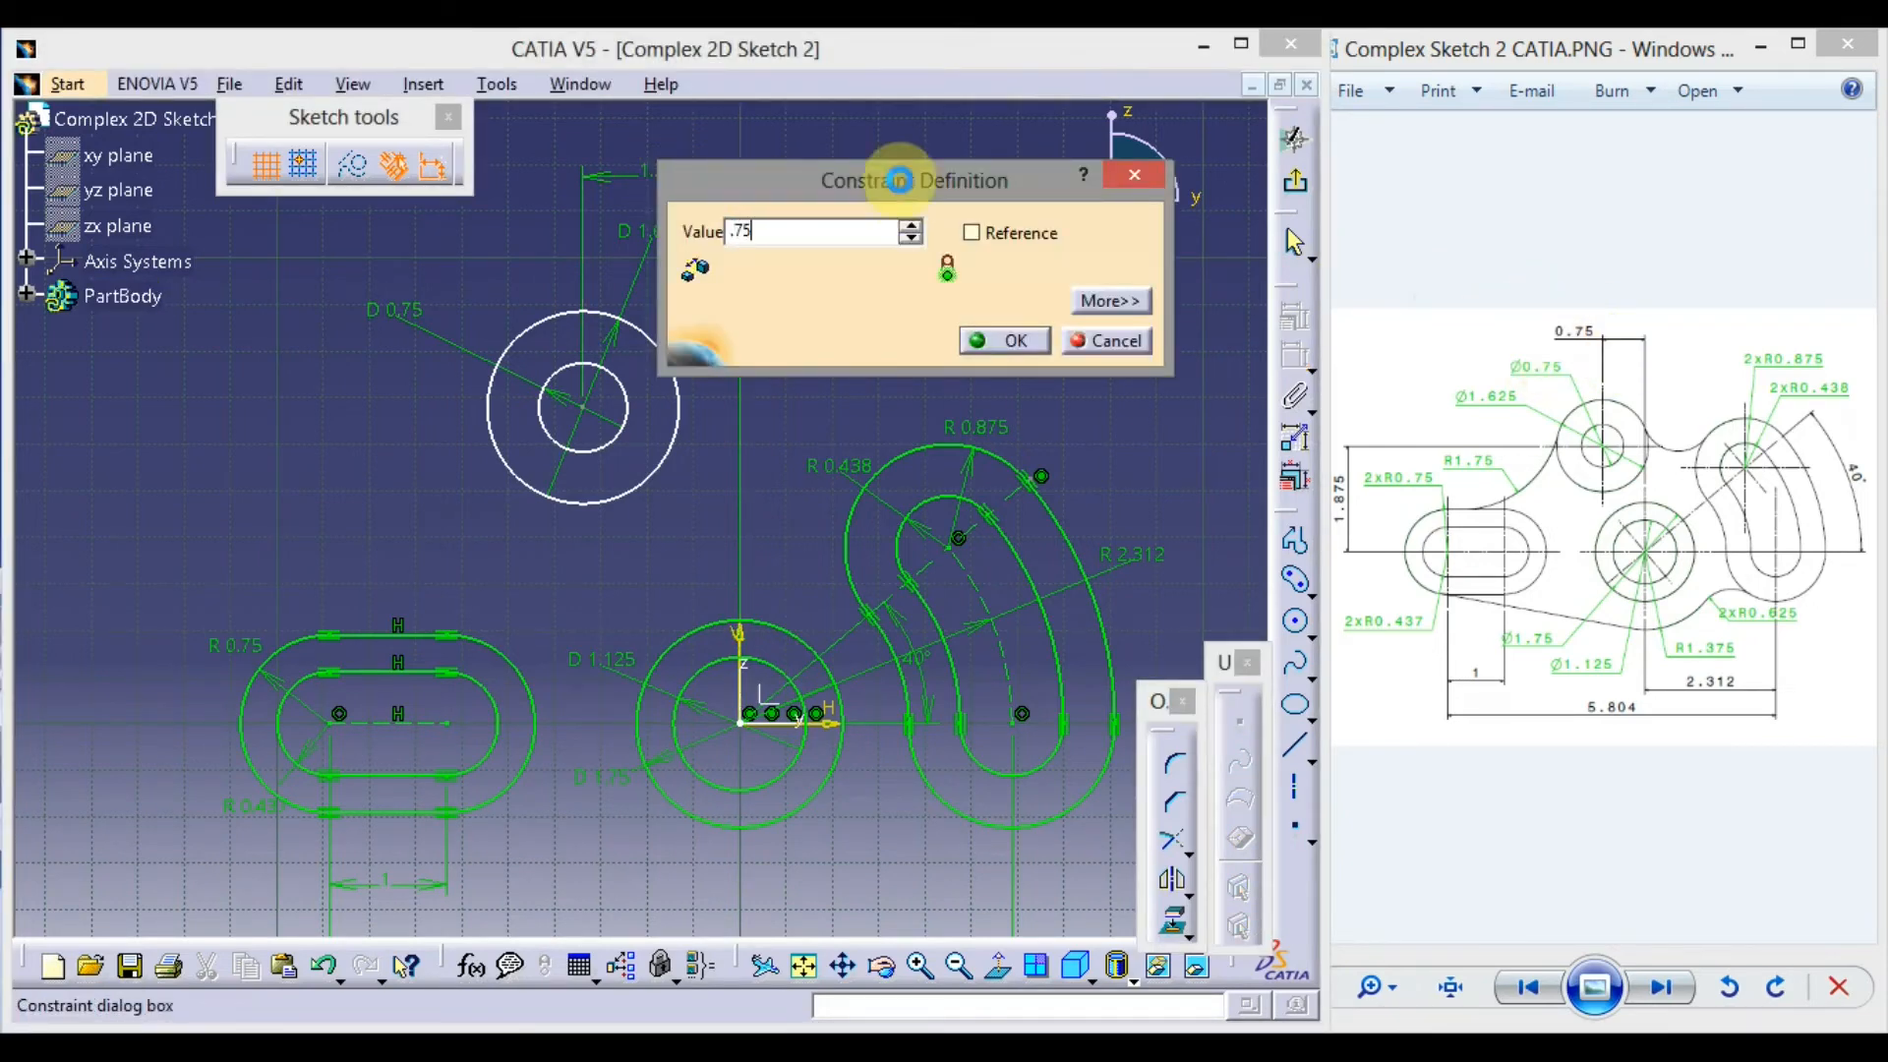
key("Return")
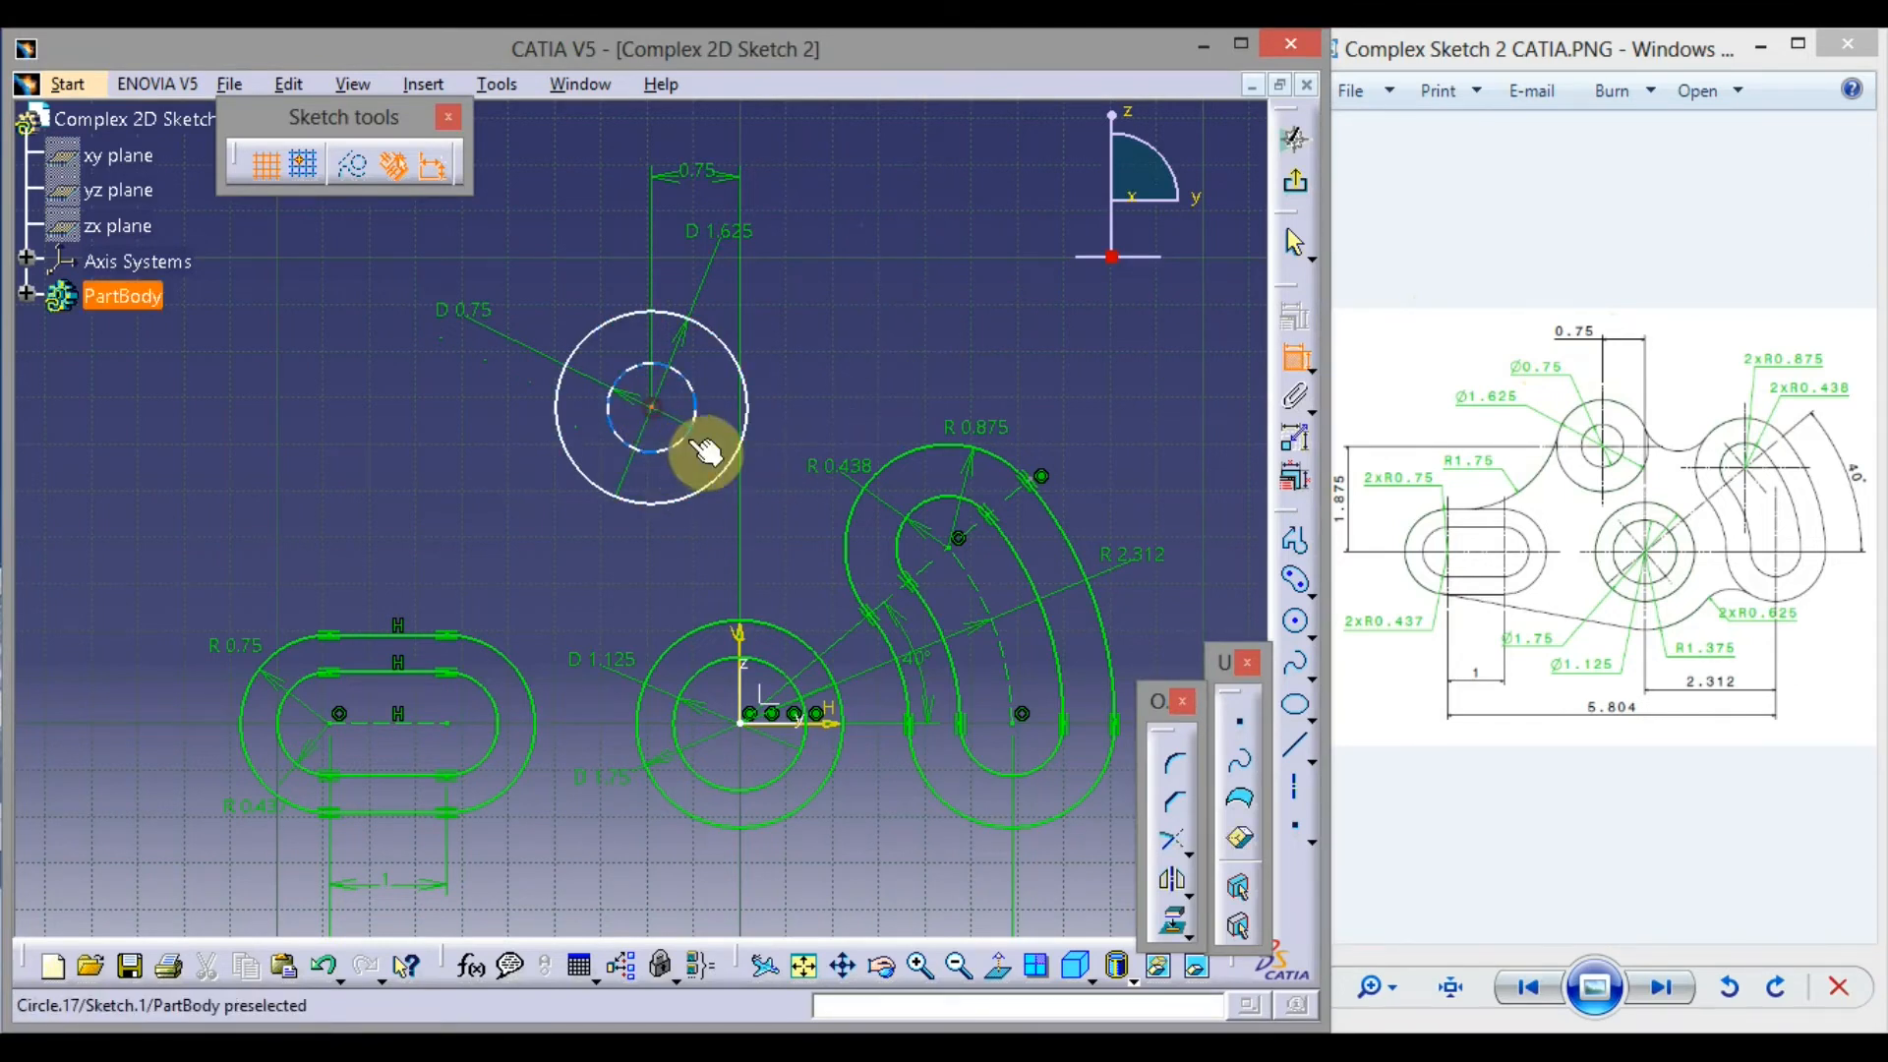
Dimension the vertical distance from the upper circles to the horizontal axis, place it beyond the left elongated hole, and set it to 1.875 in
left_click(701, 447)
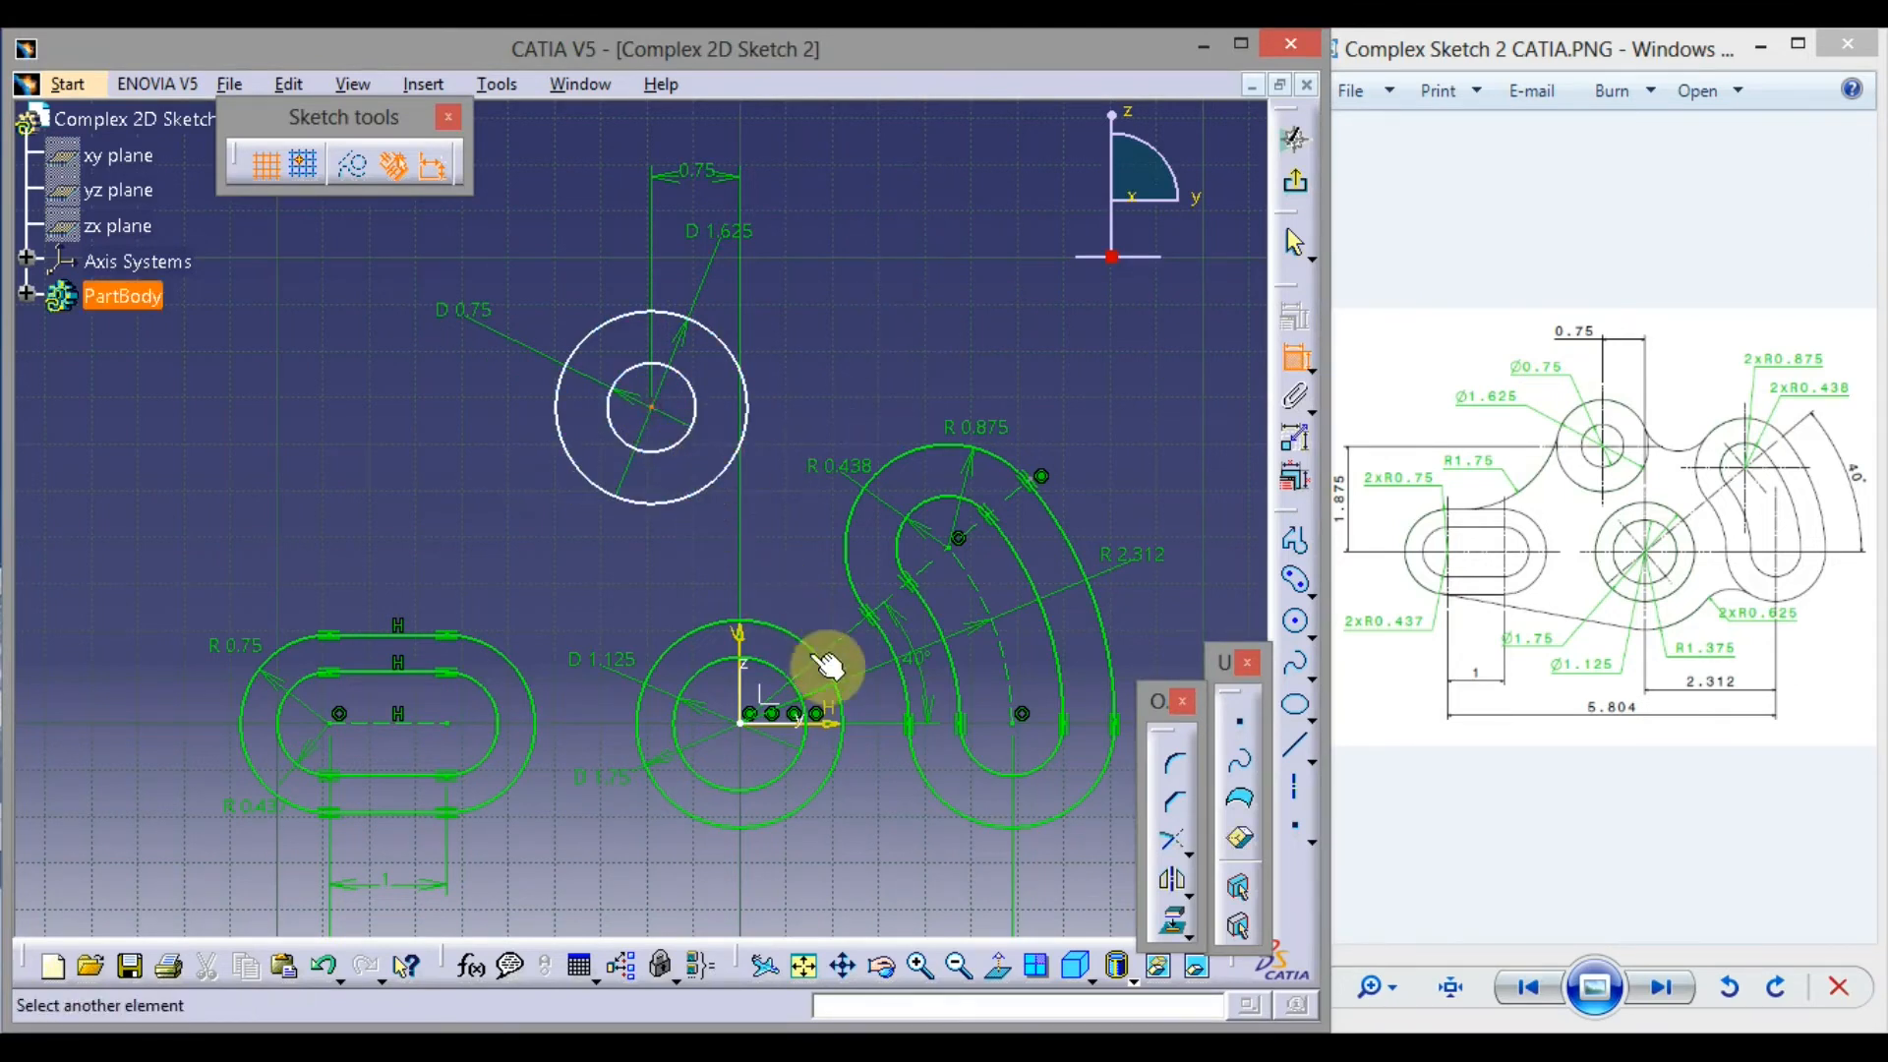
left_click(840, 730)
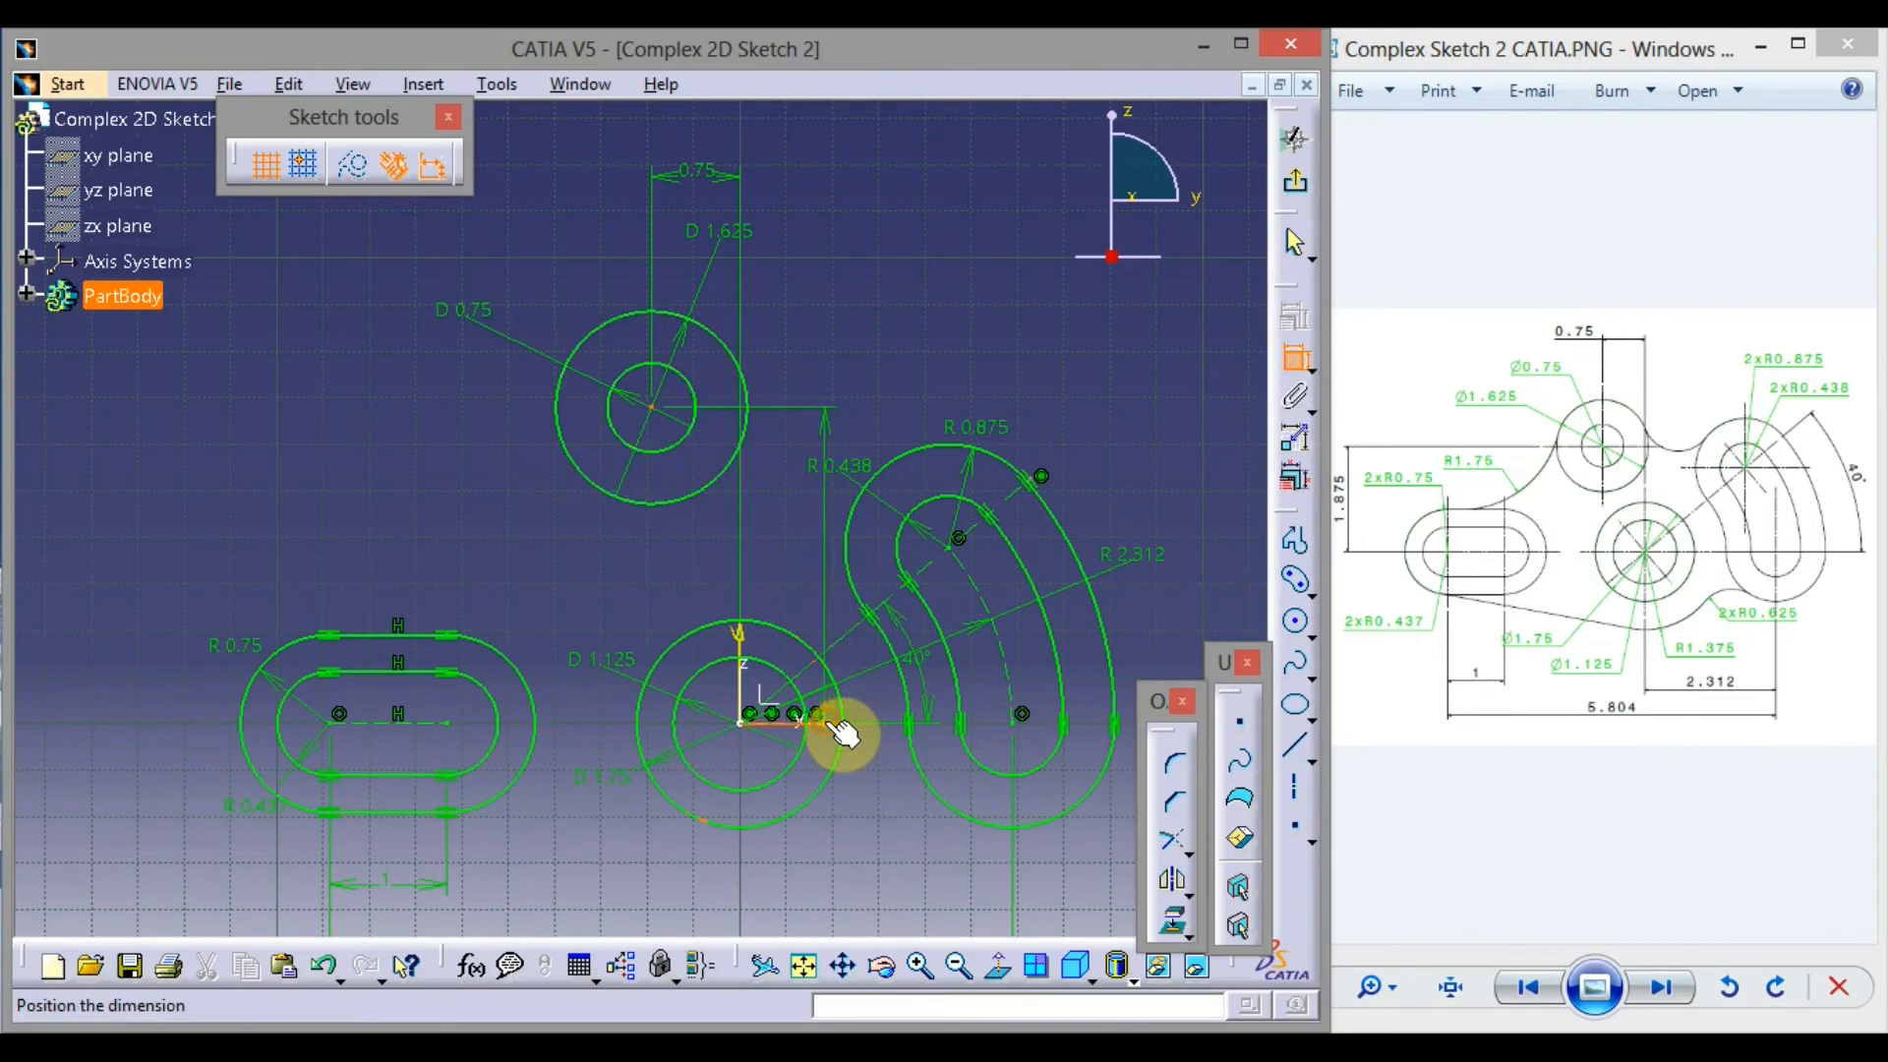
left_click(94, 561)
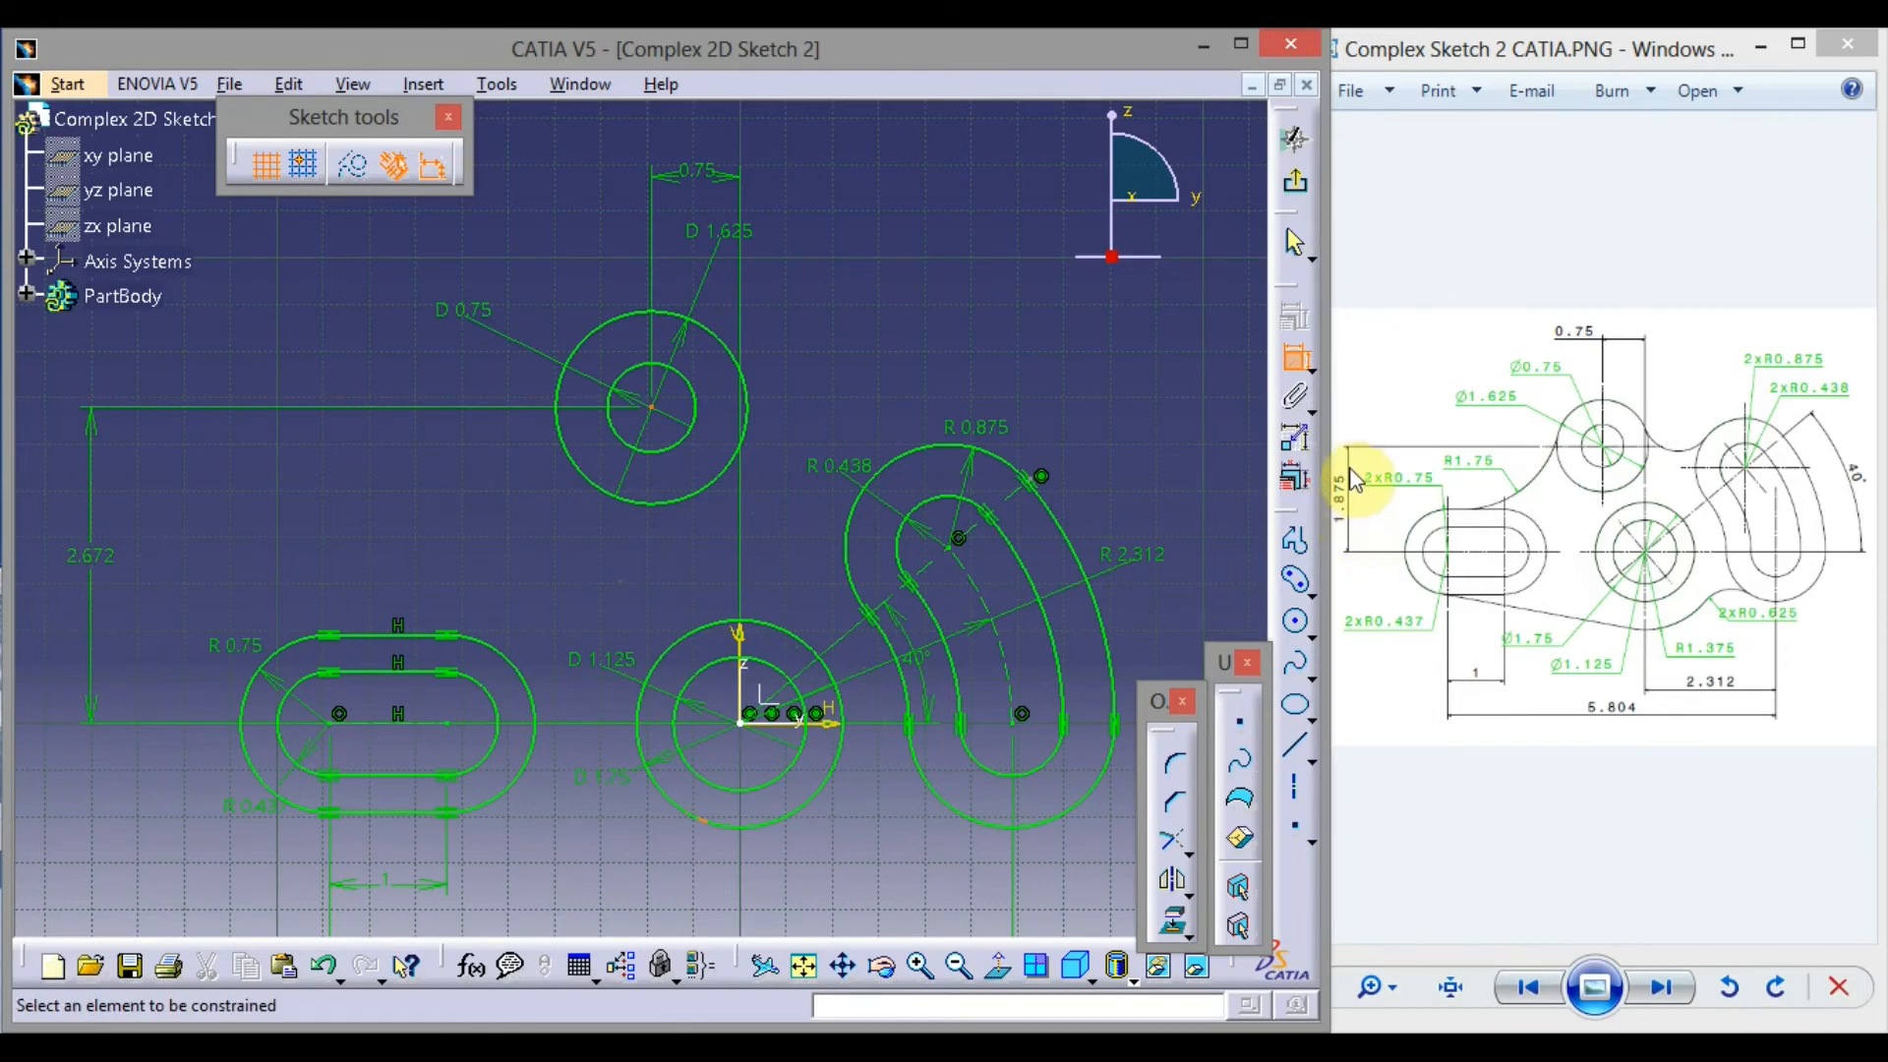
double_click(104, 570)
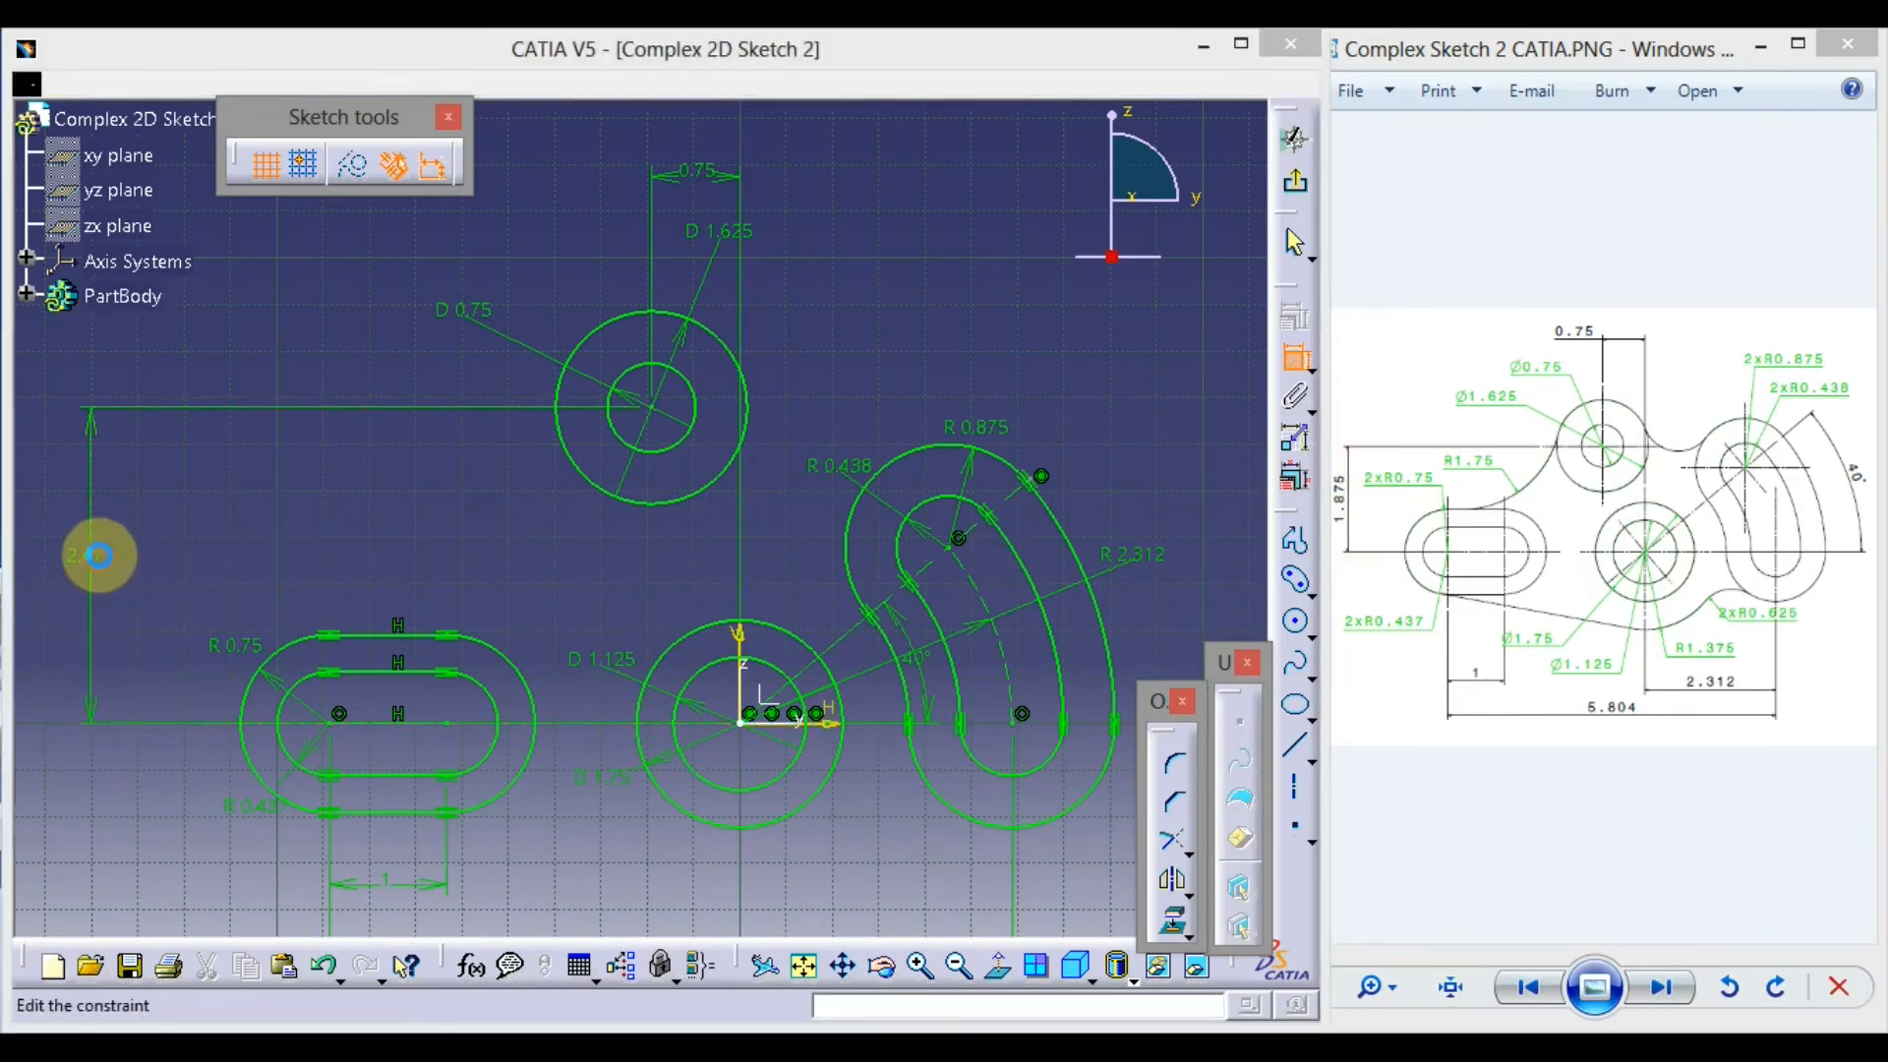
left_click_drag(303, 574, 405, 555)
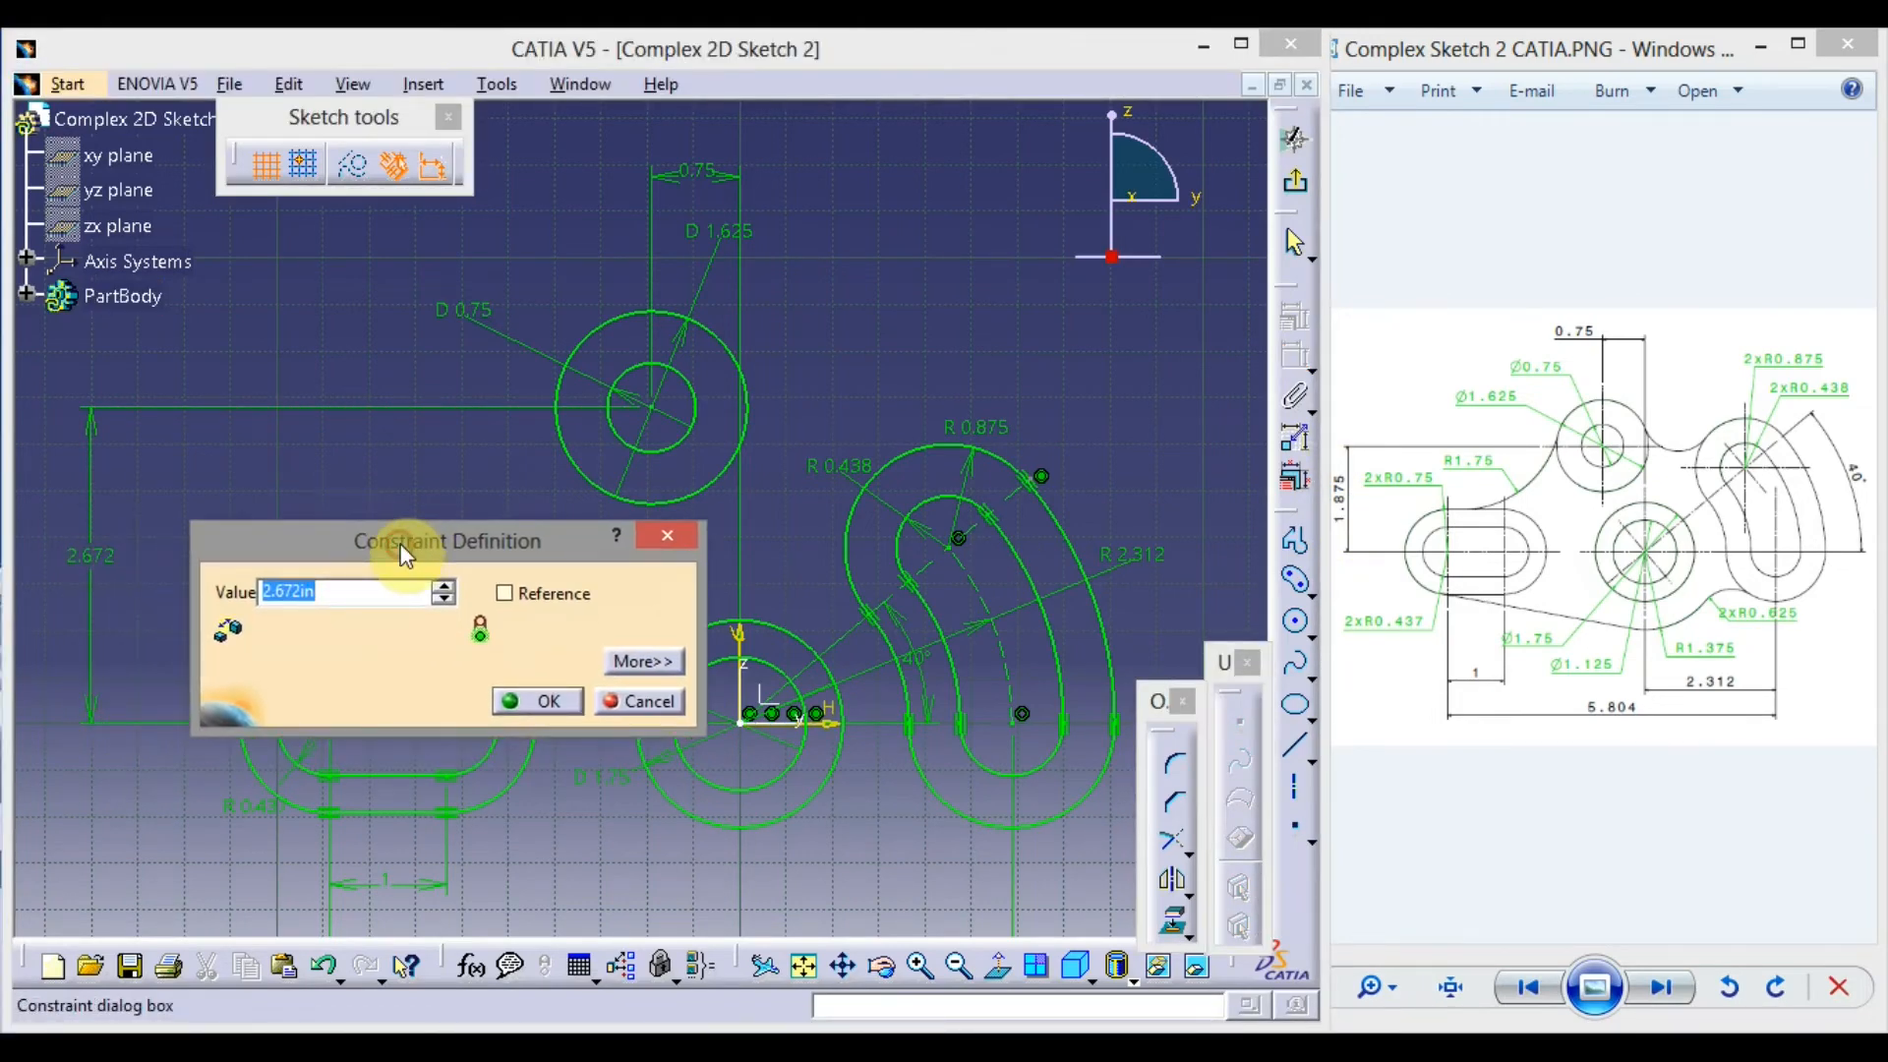
type("1.875")
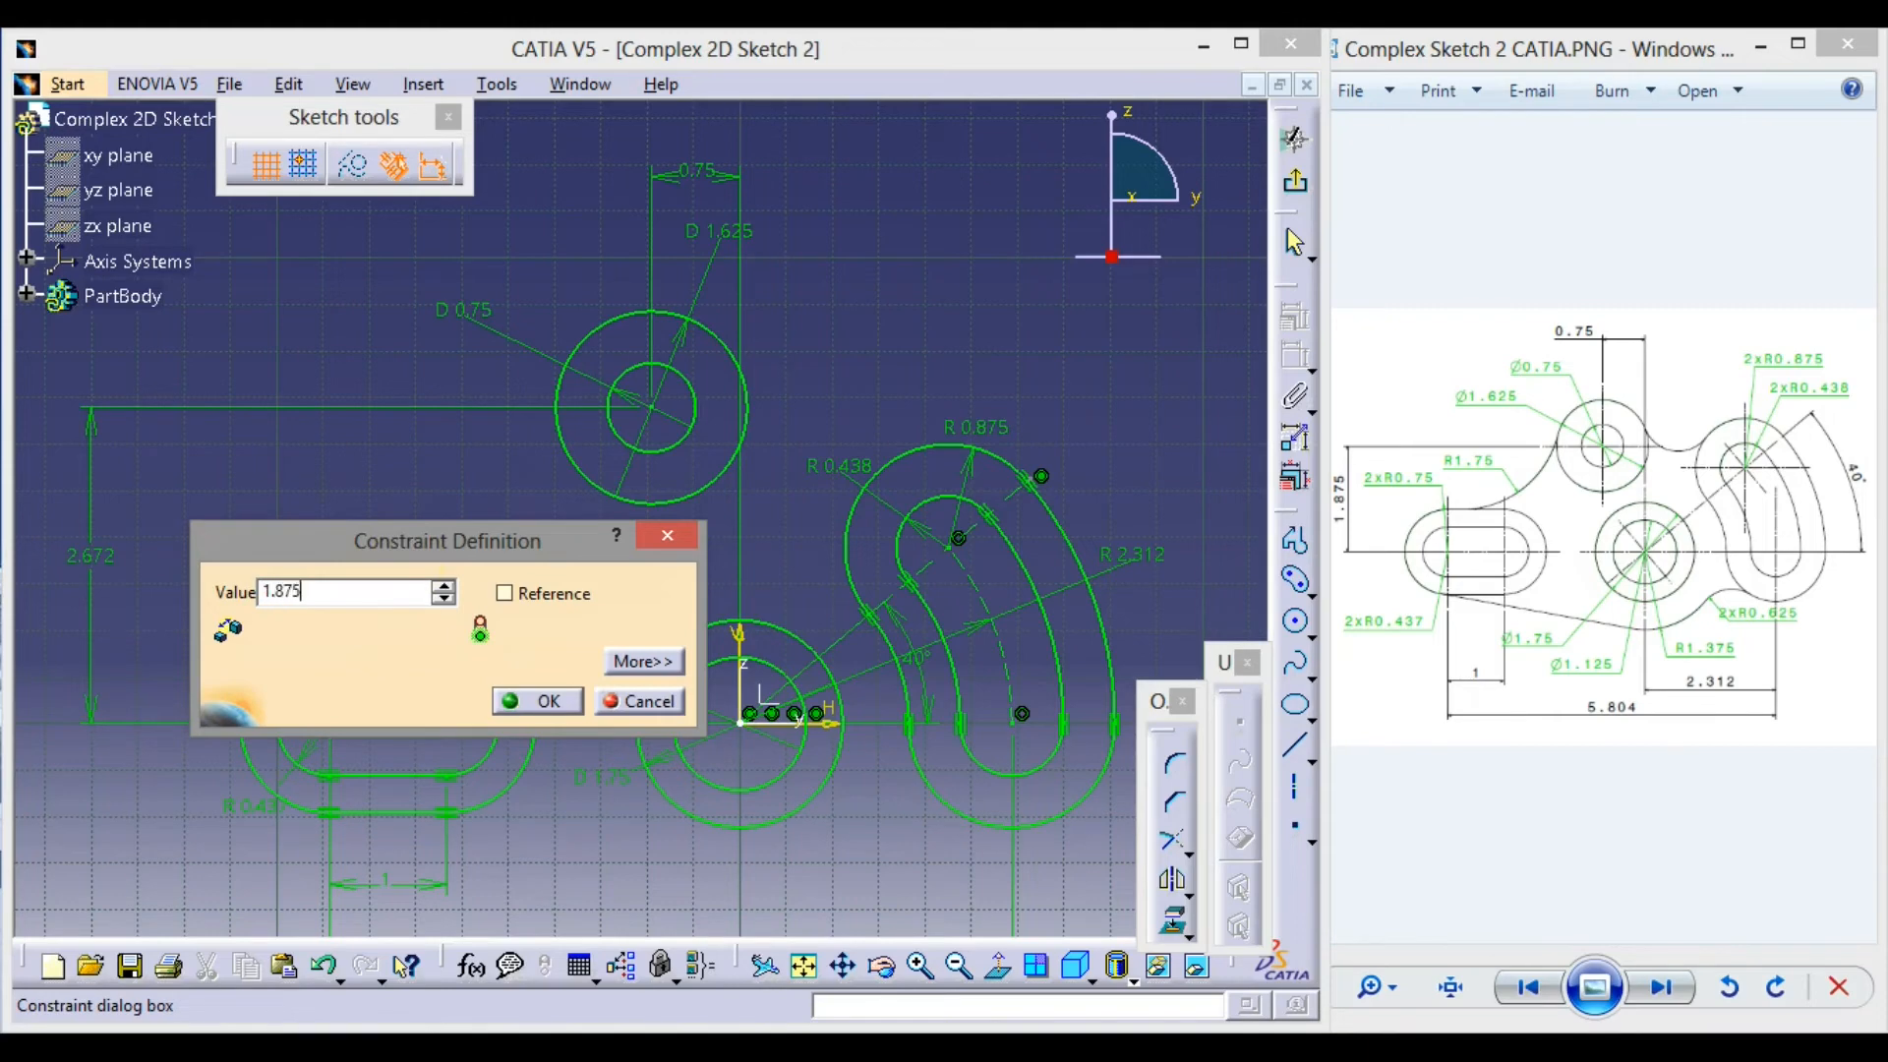
key("Return")
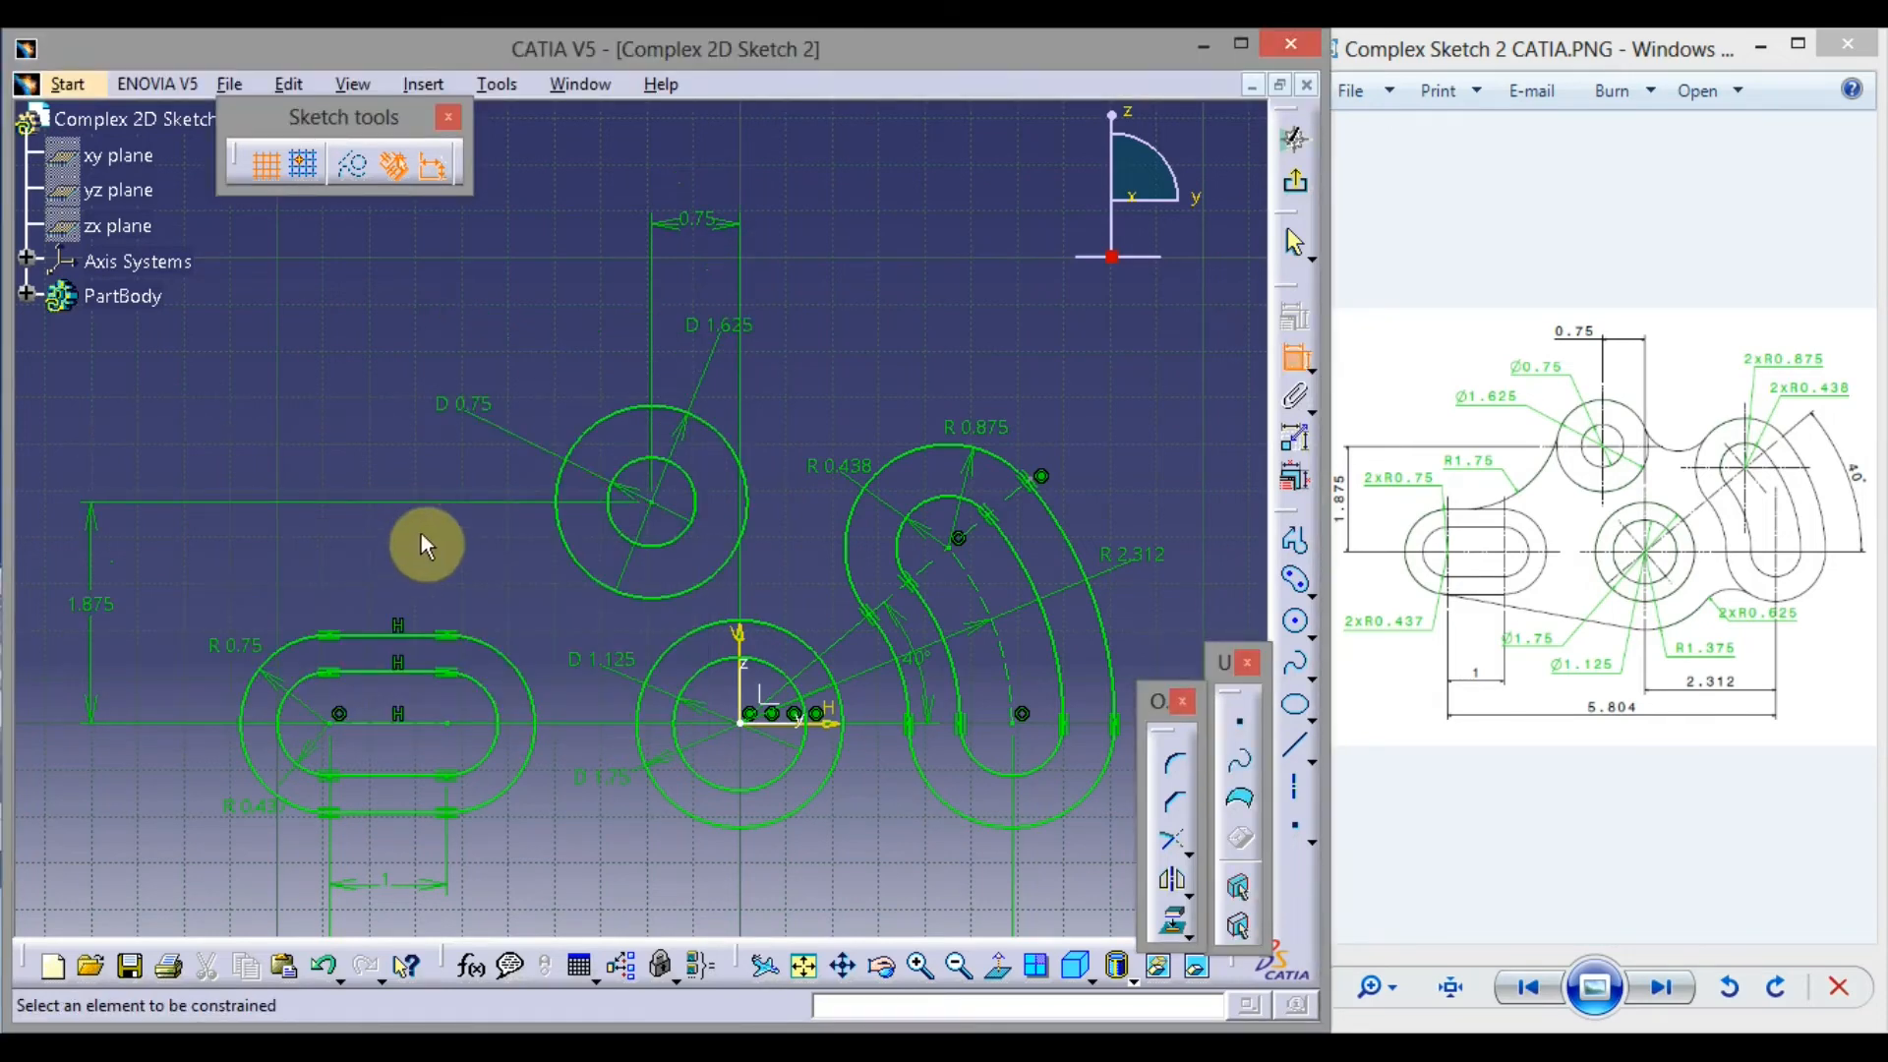
middle_click_drag(894, 359, 840, 263)
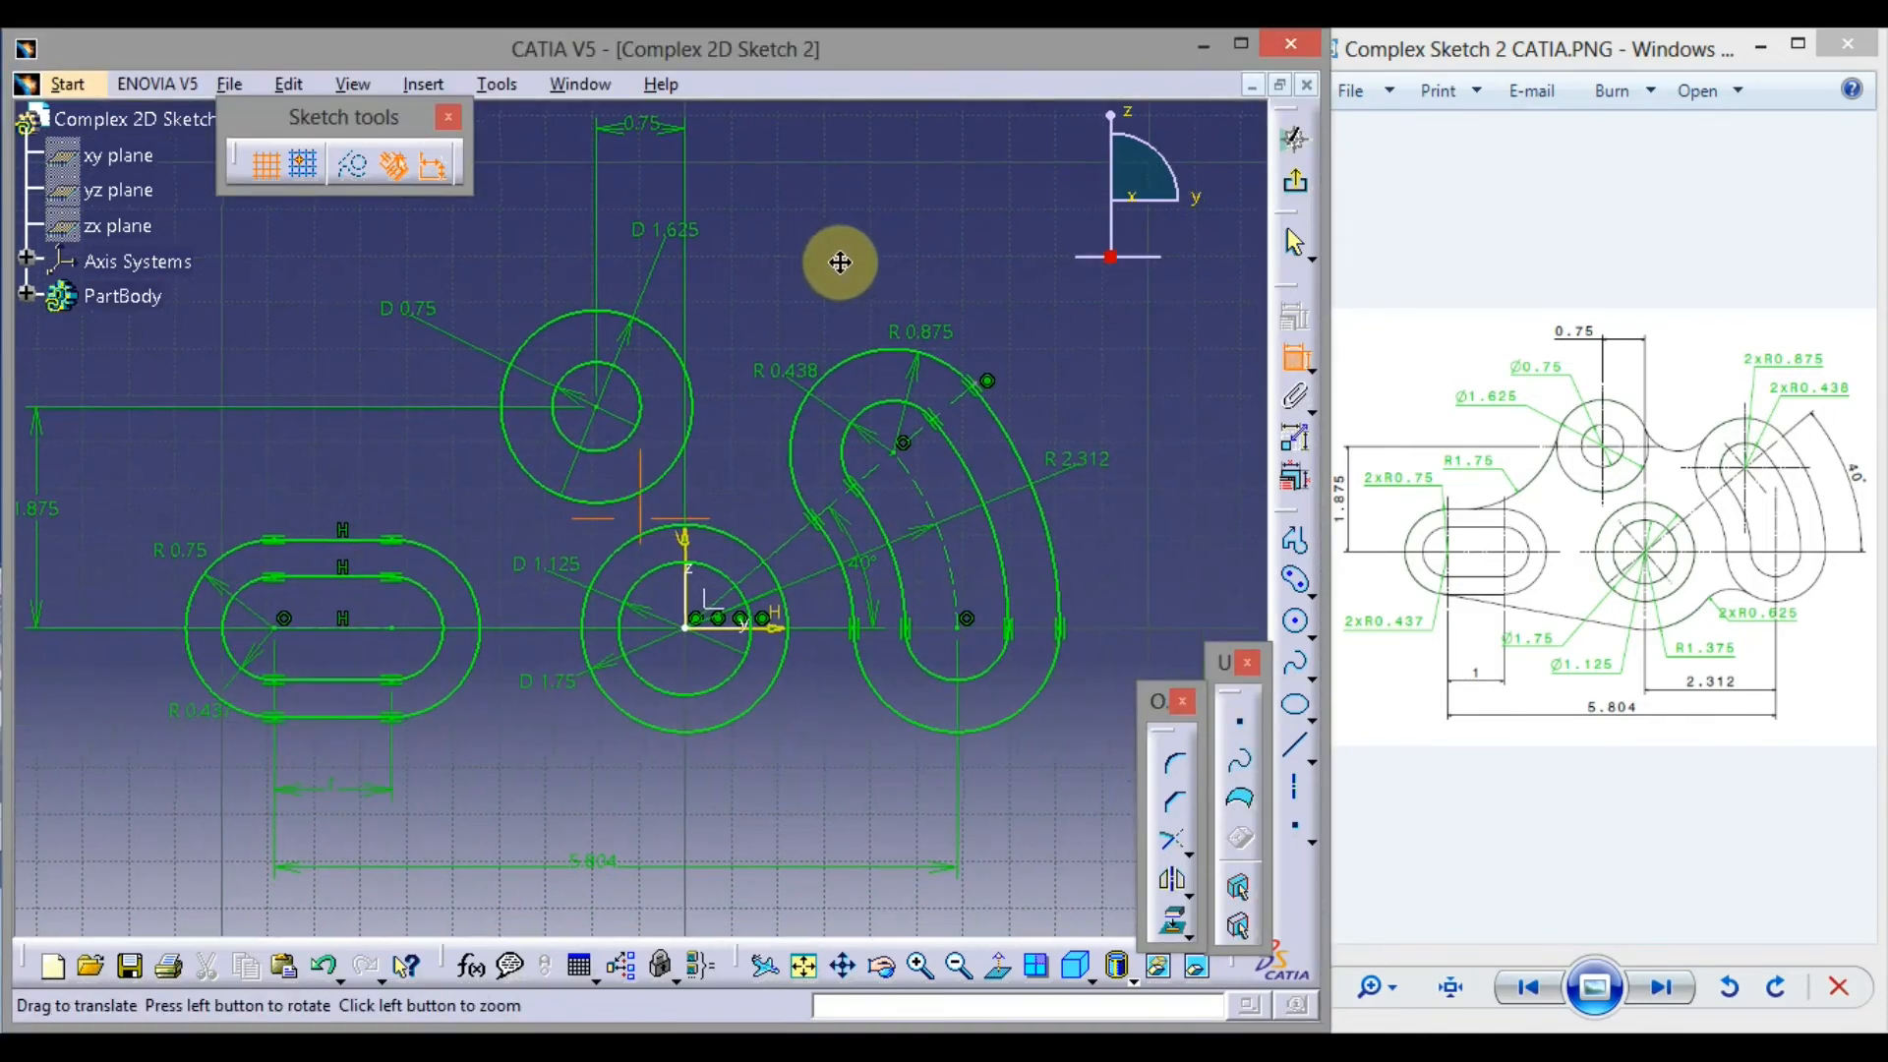
left_click(1295, 358)
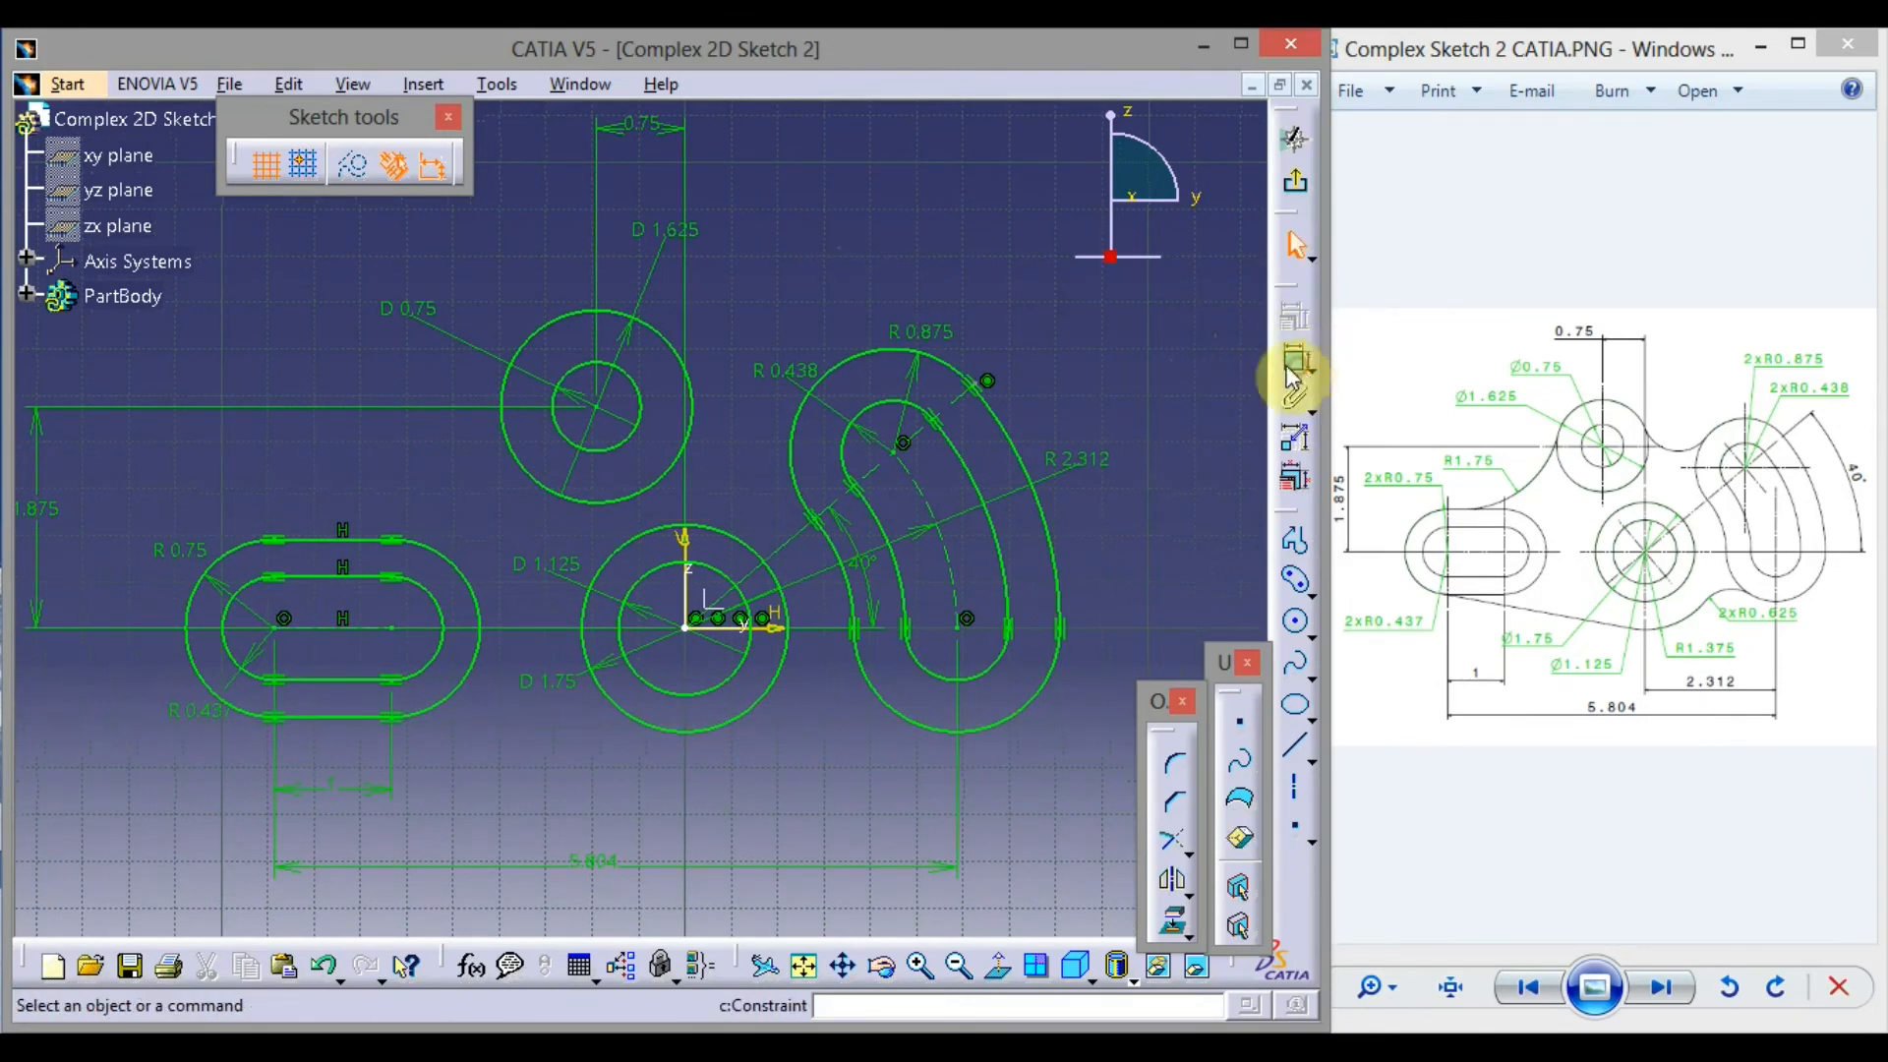
Draw a circle about 2.2 in in diameter centered on the origin around the central circles and dimension its diameter outside it
left_click(1295, 621)
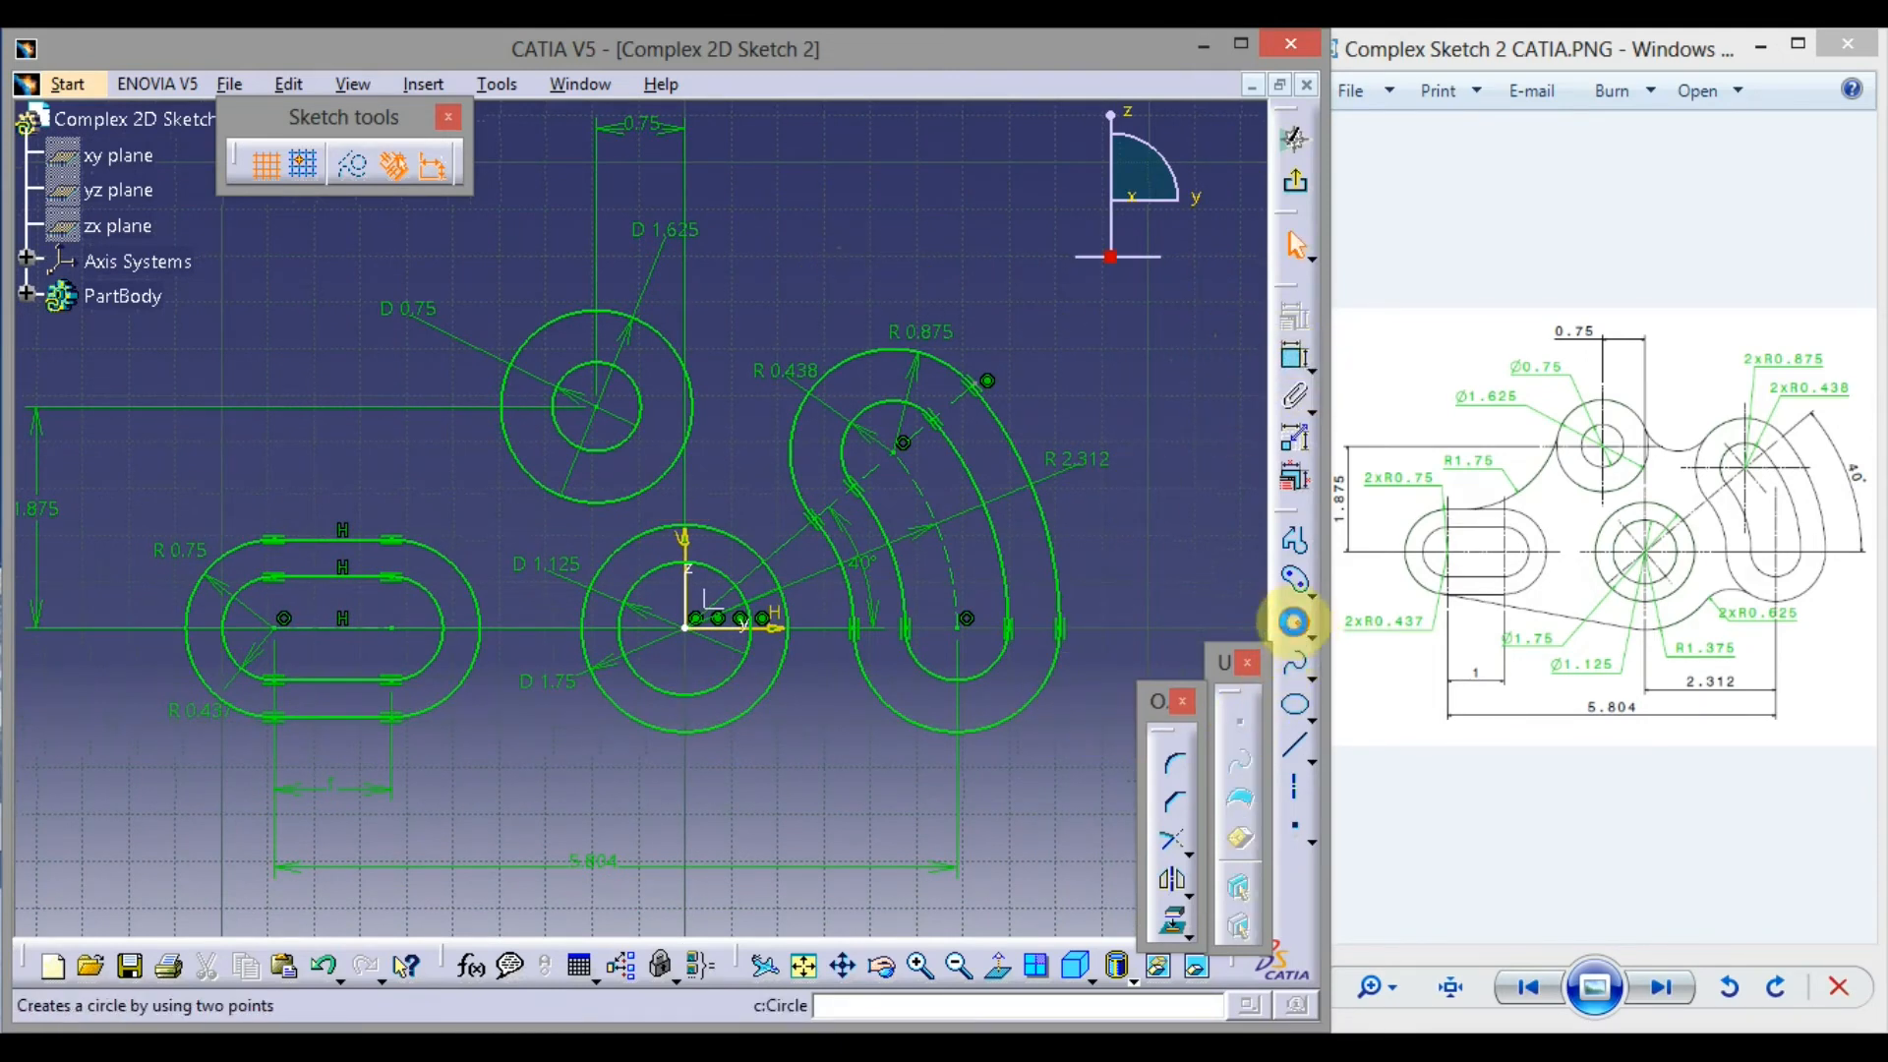
left_click(688, 629)
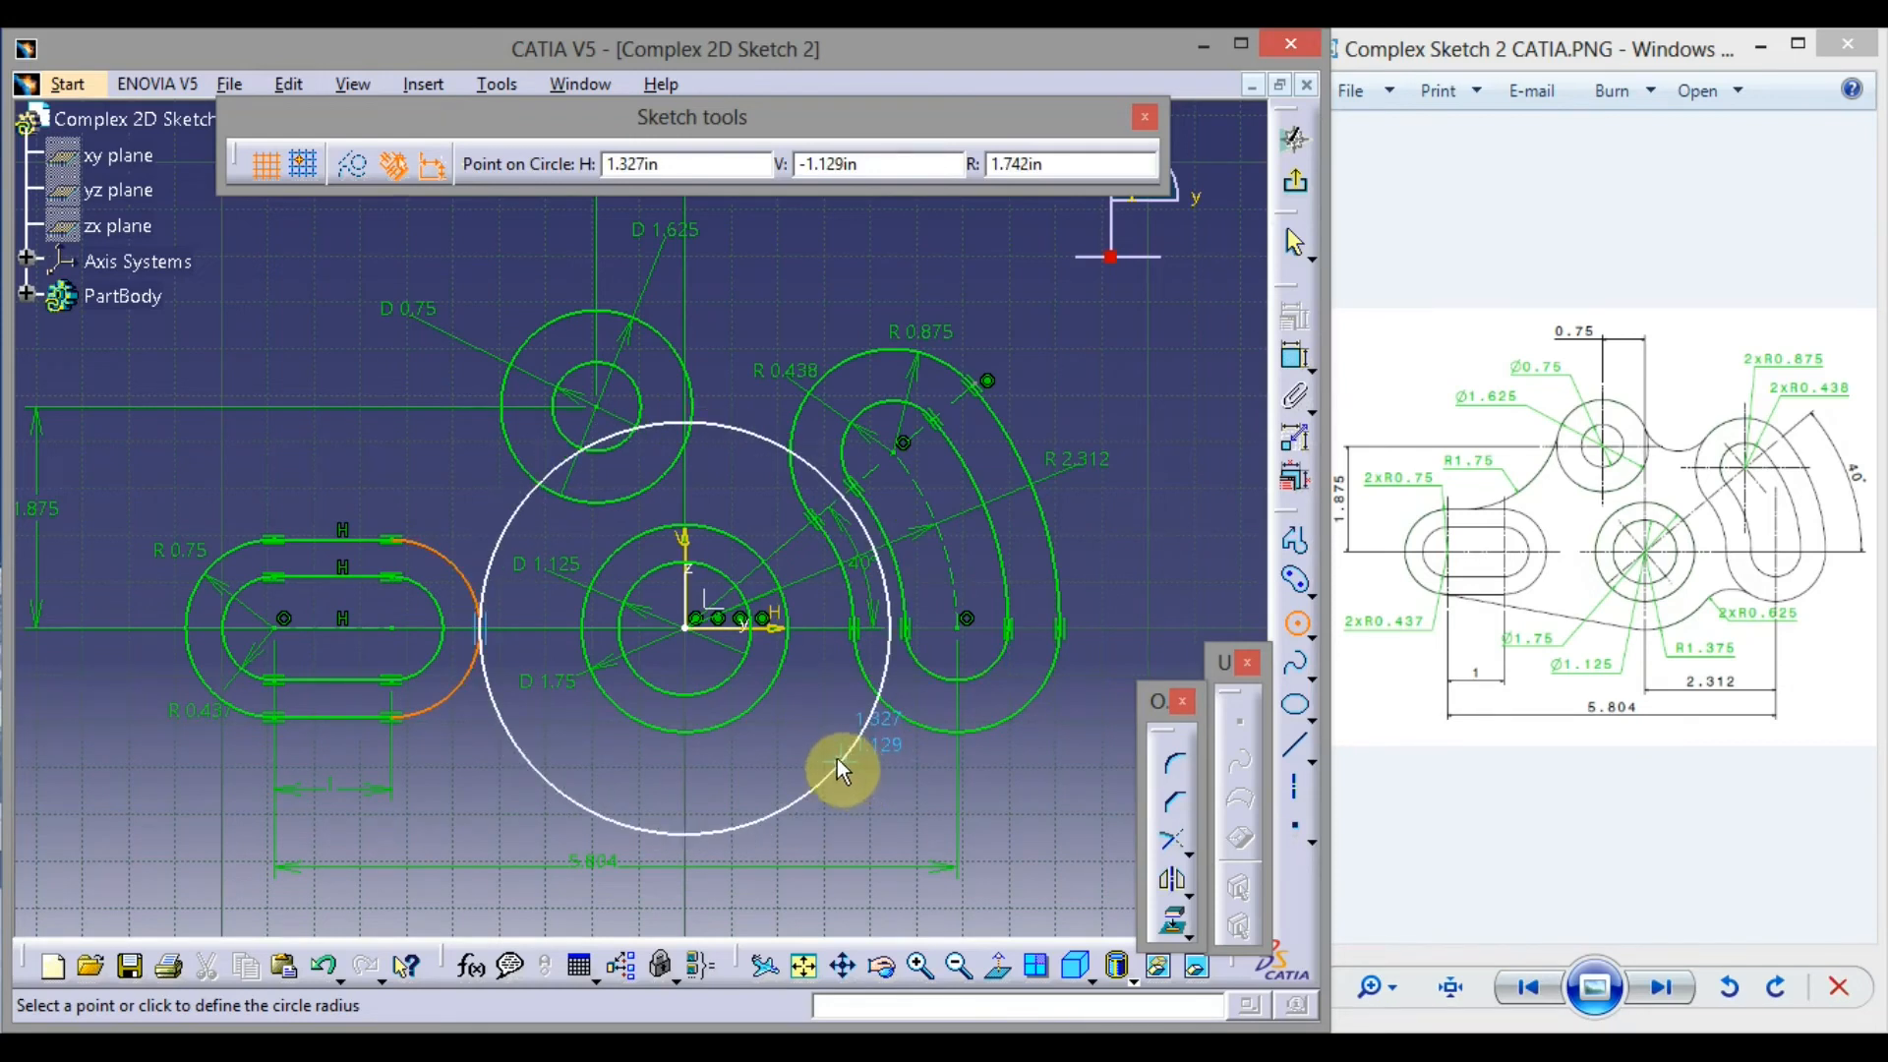
left_click(771, 722)
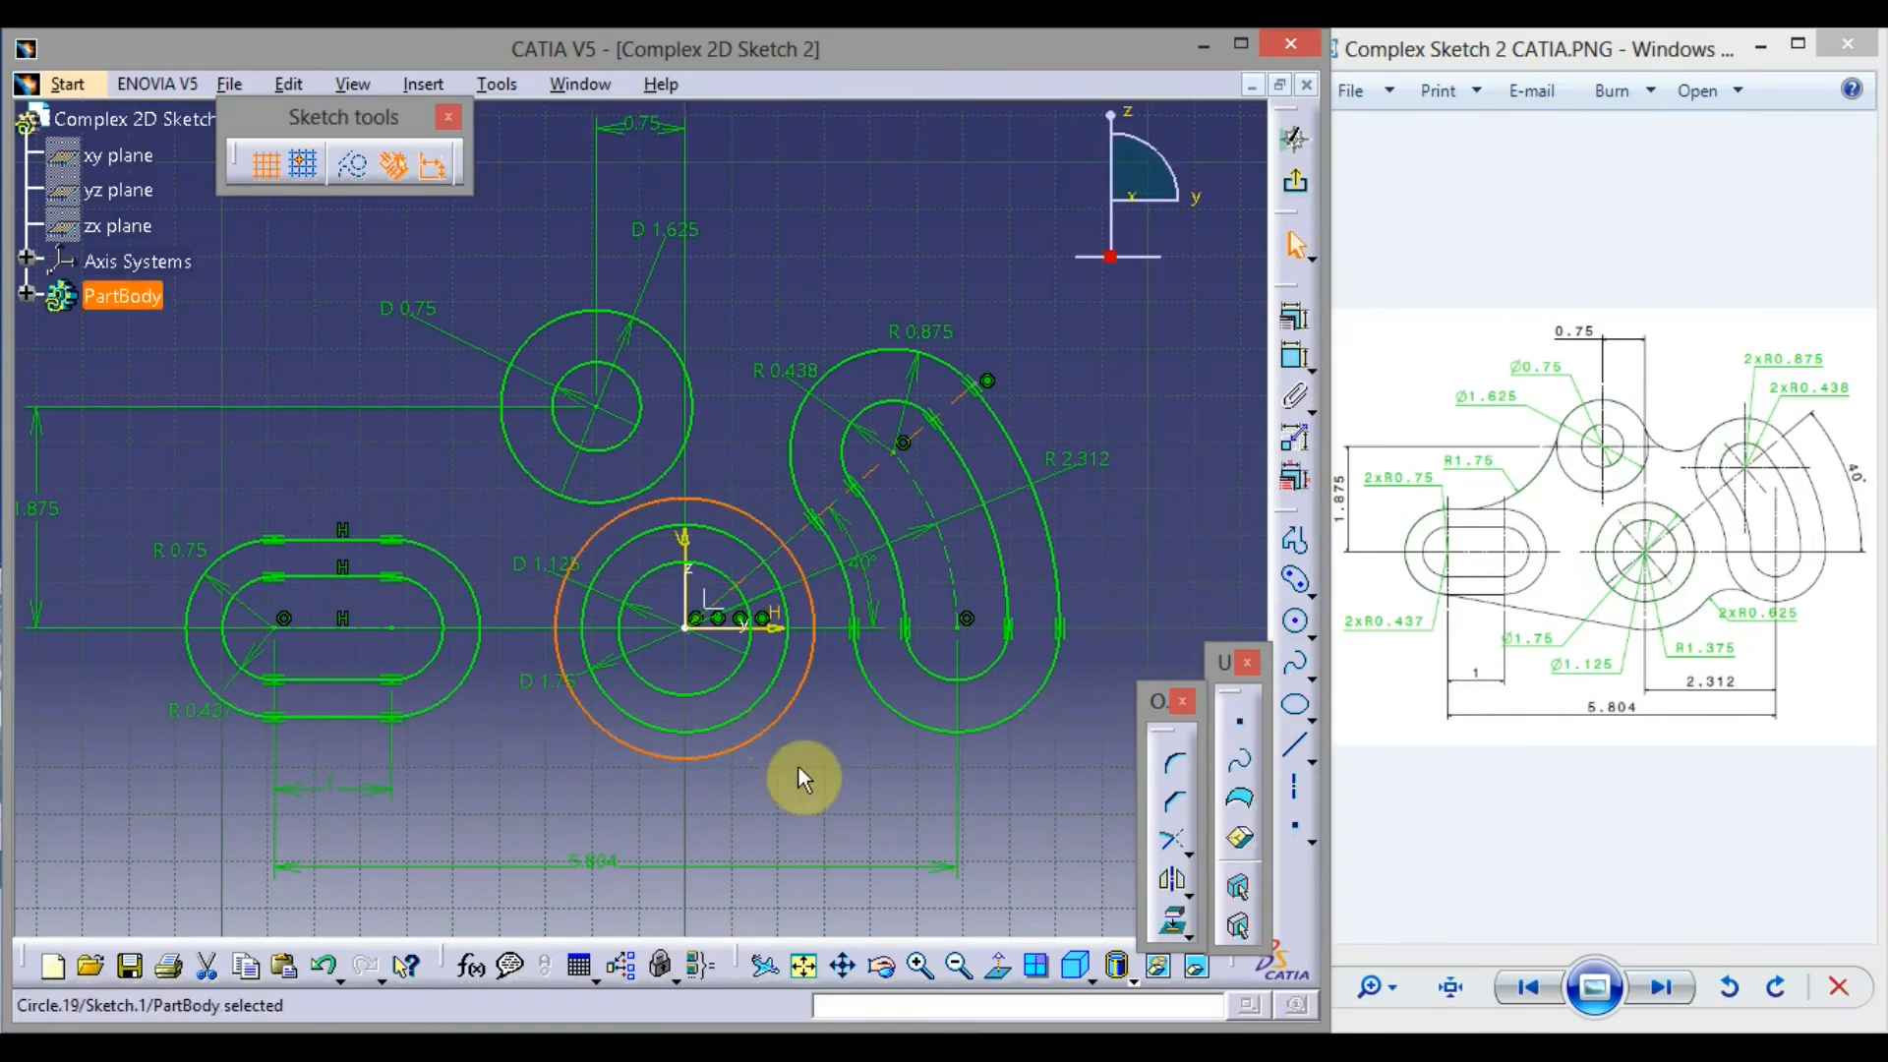
left_click(1292, 359)
left_click(871, 812)
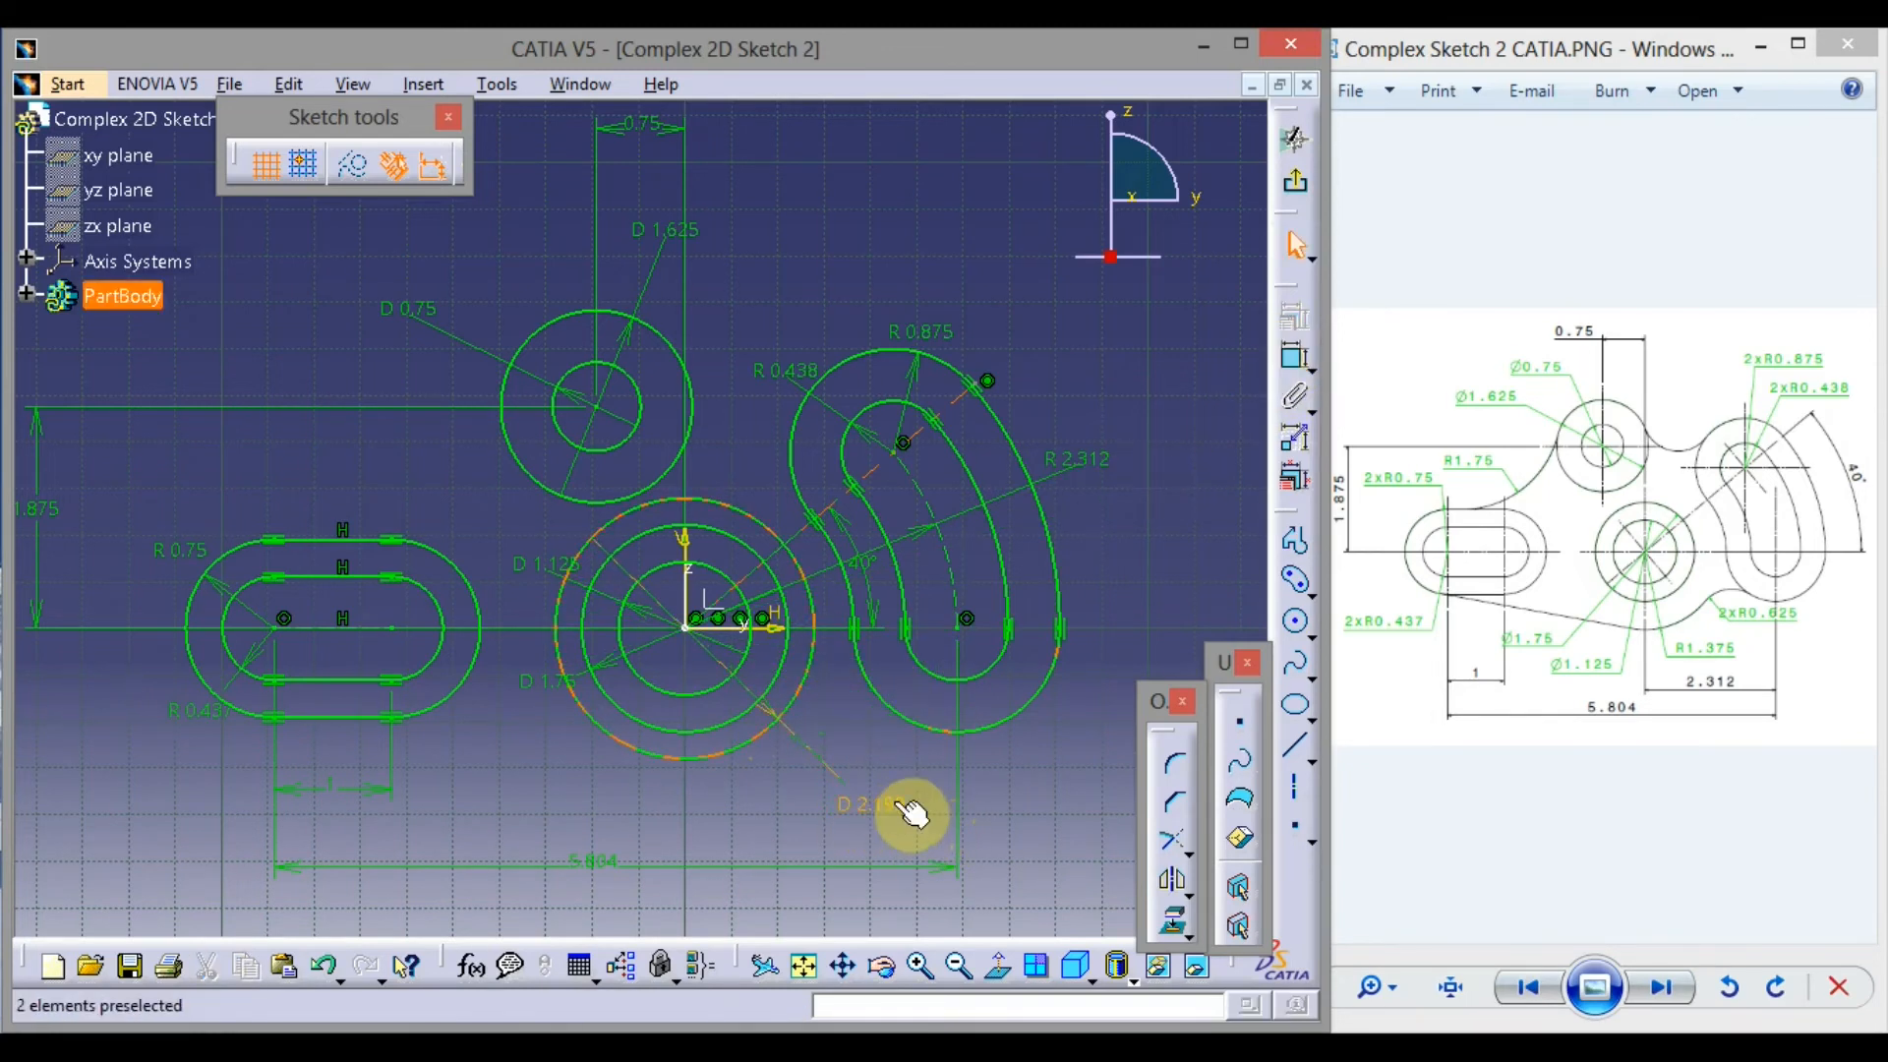
Change the largest central circle's dimension from diameter to radius and set it to 1.375 in
double_click(892, 802)
left_click_drag(1046, 820, 961, 443)
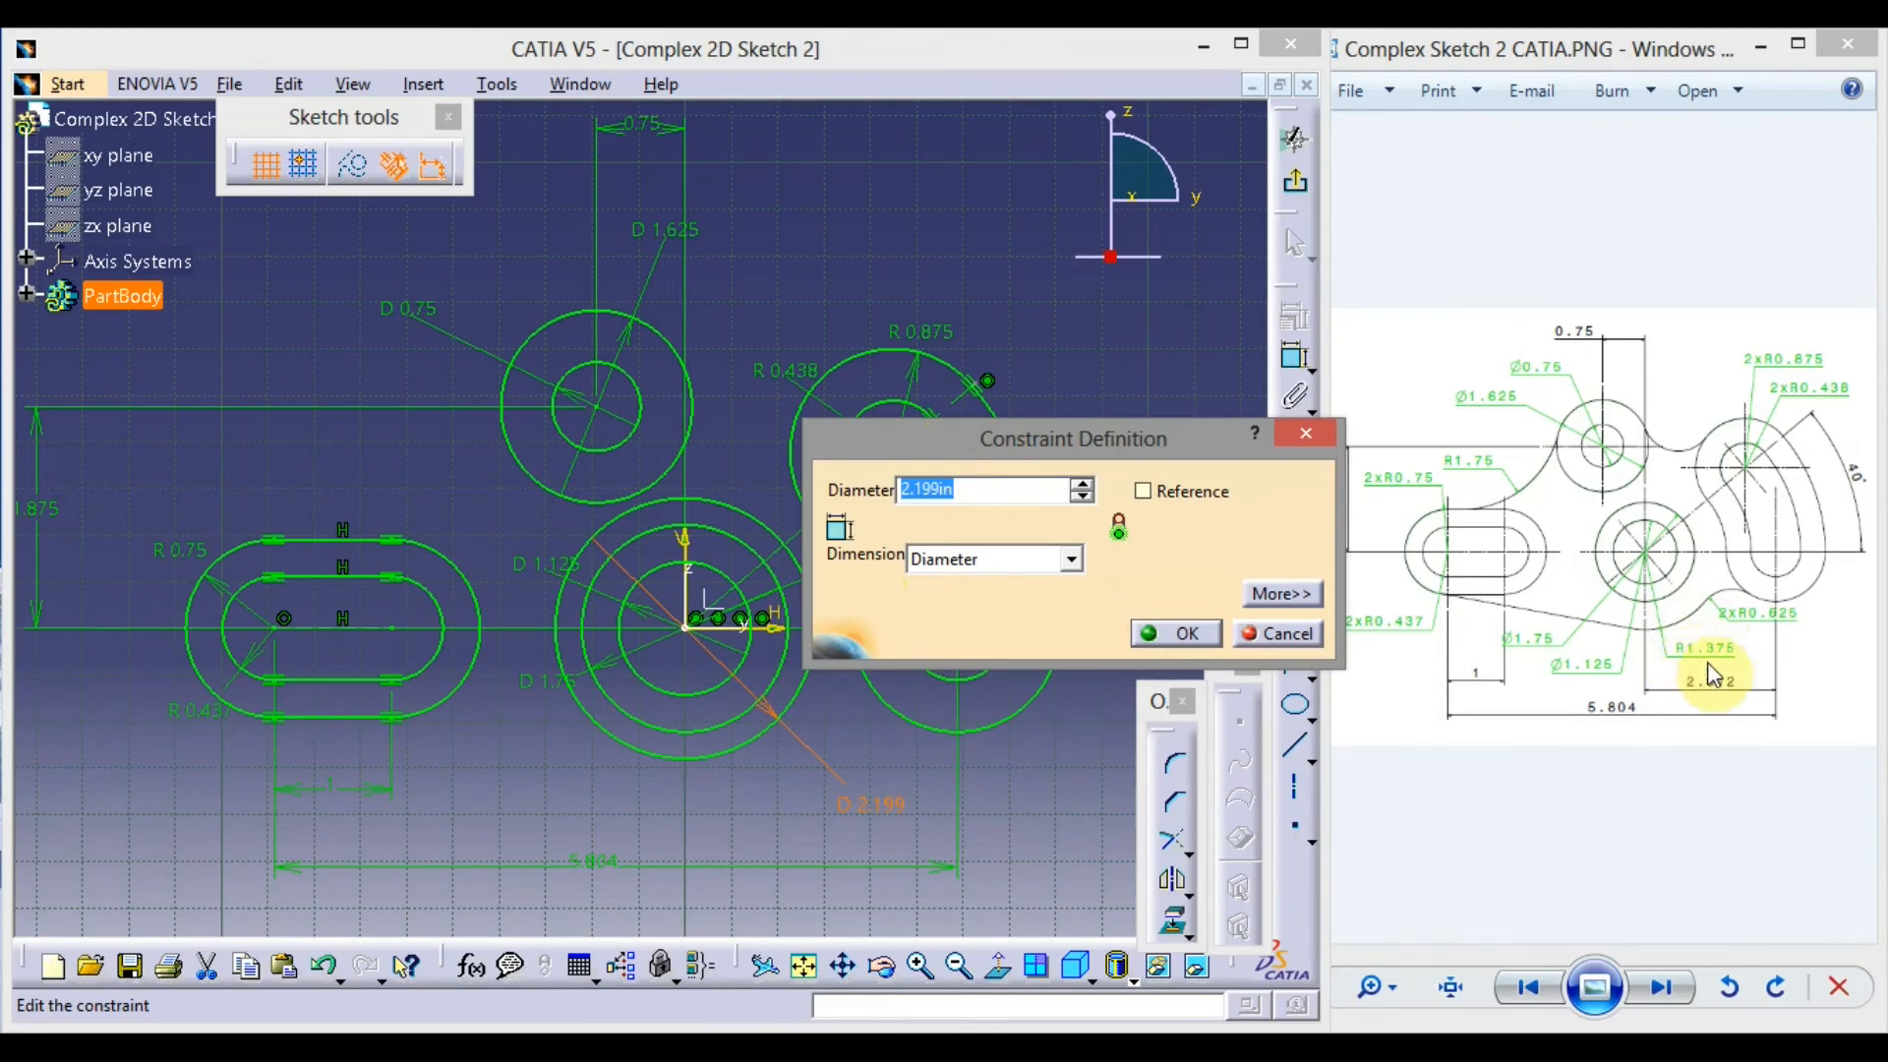
left_click(1072, 559)
left_click(1050, 590)
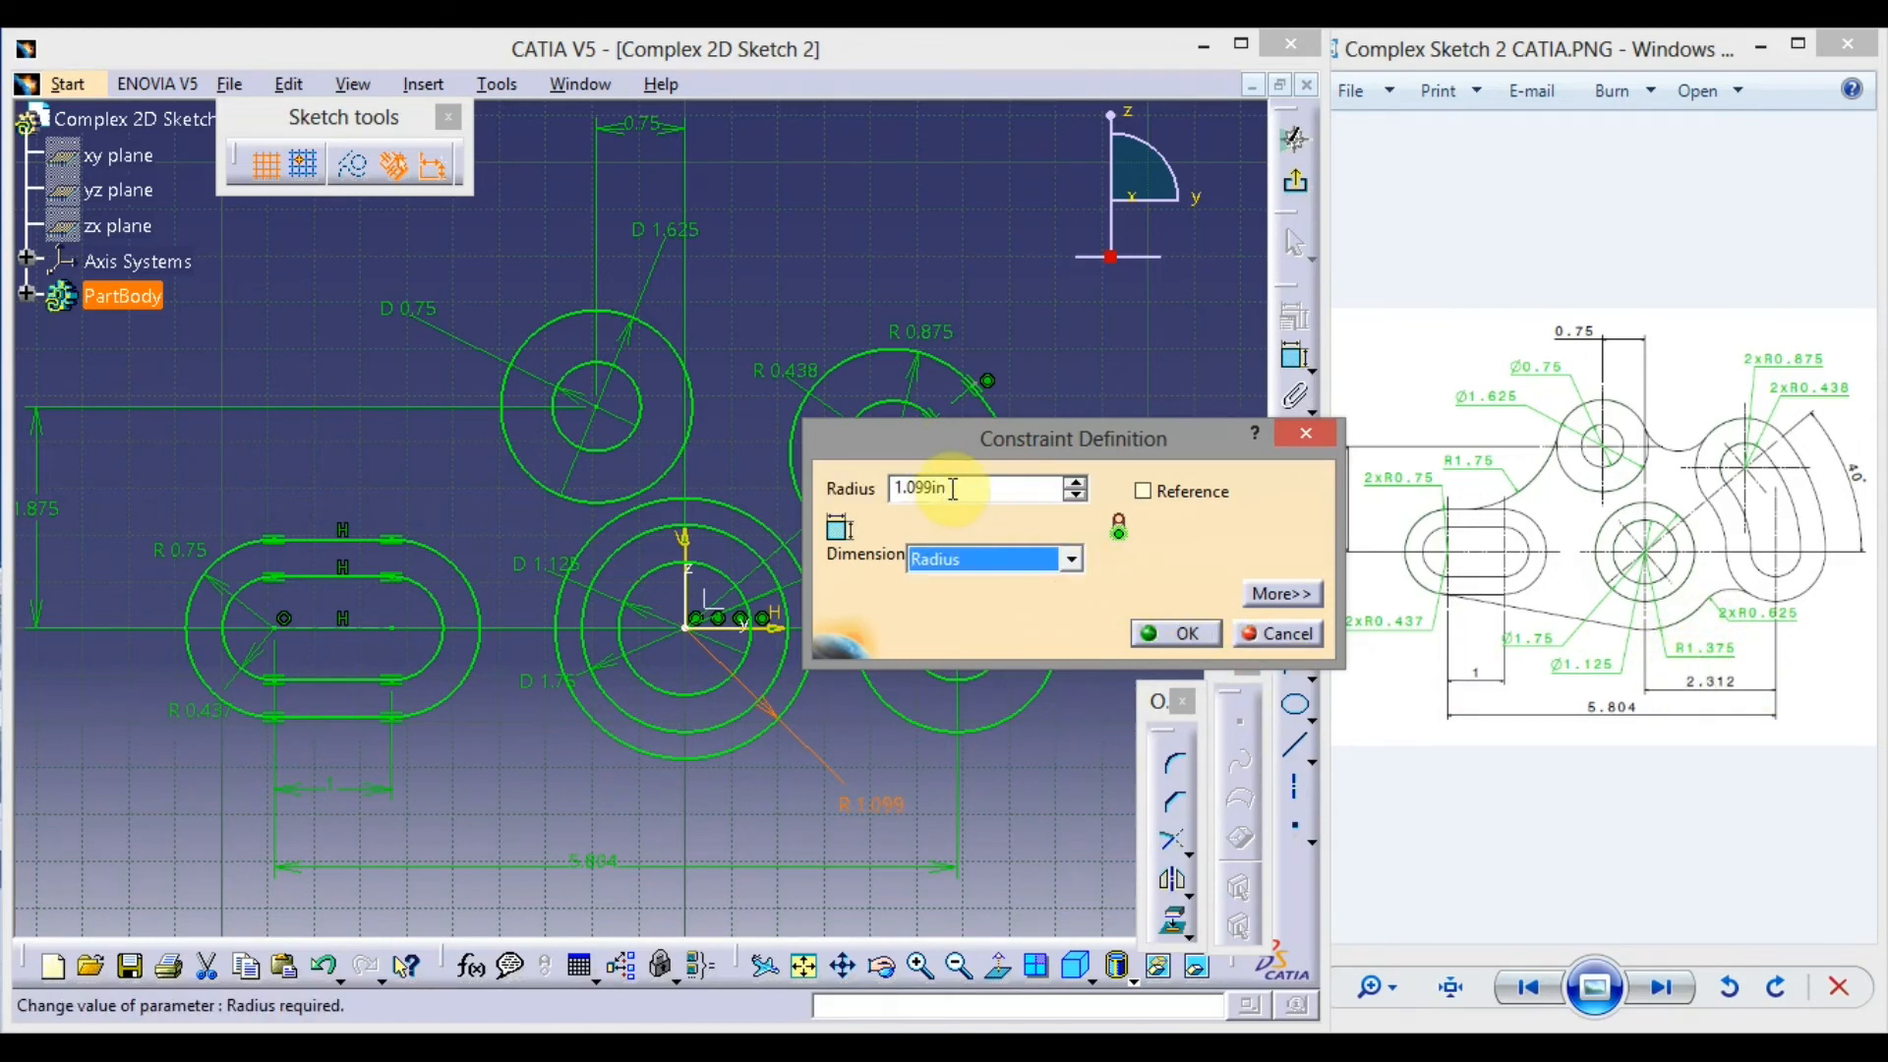
left_click_drag(948, 489, 893, 485)
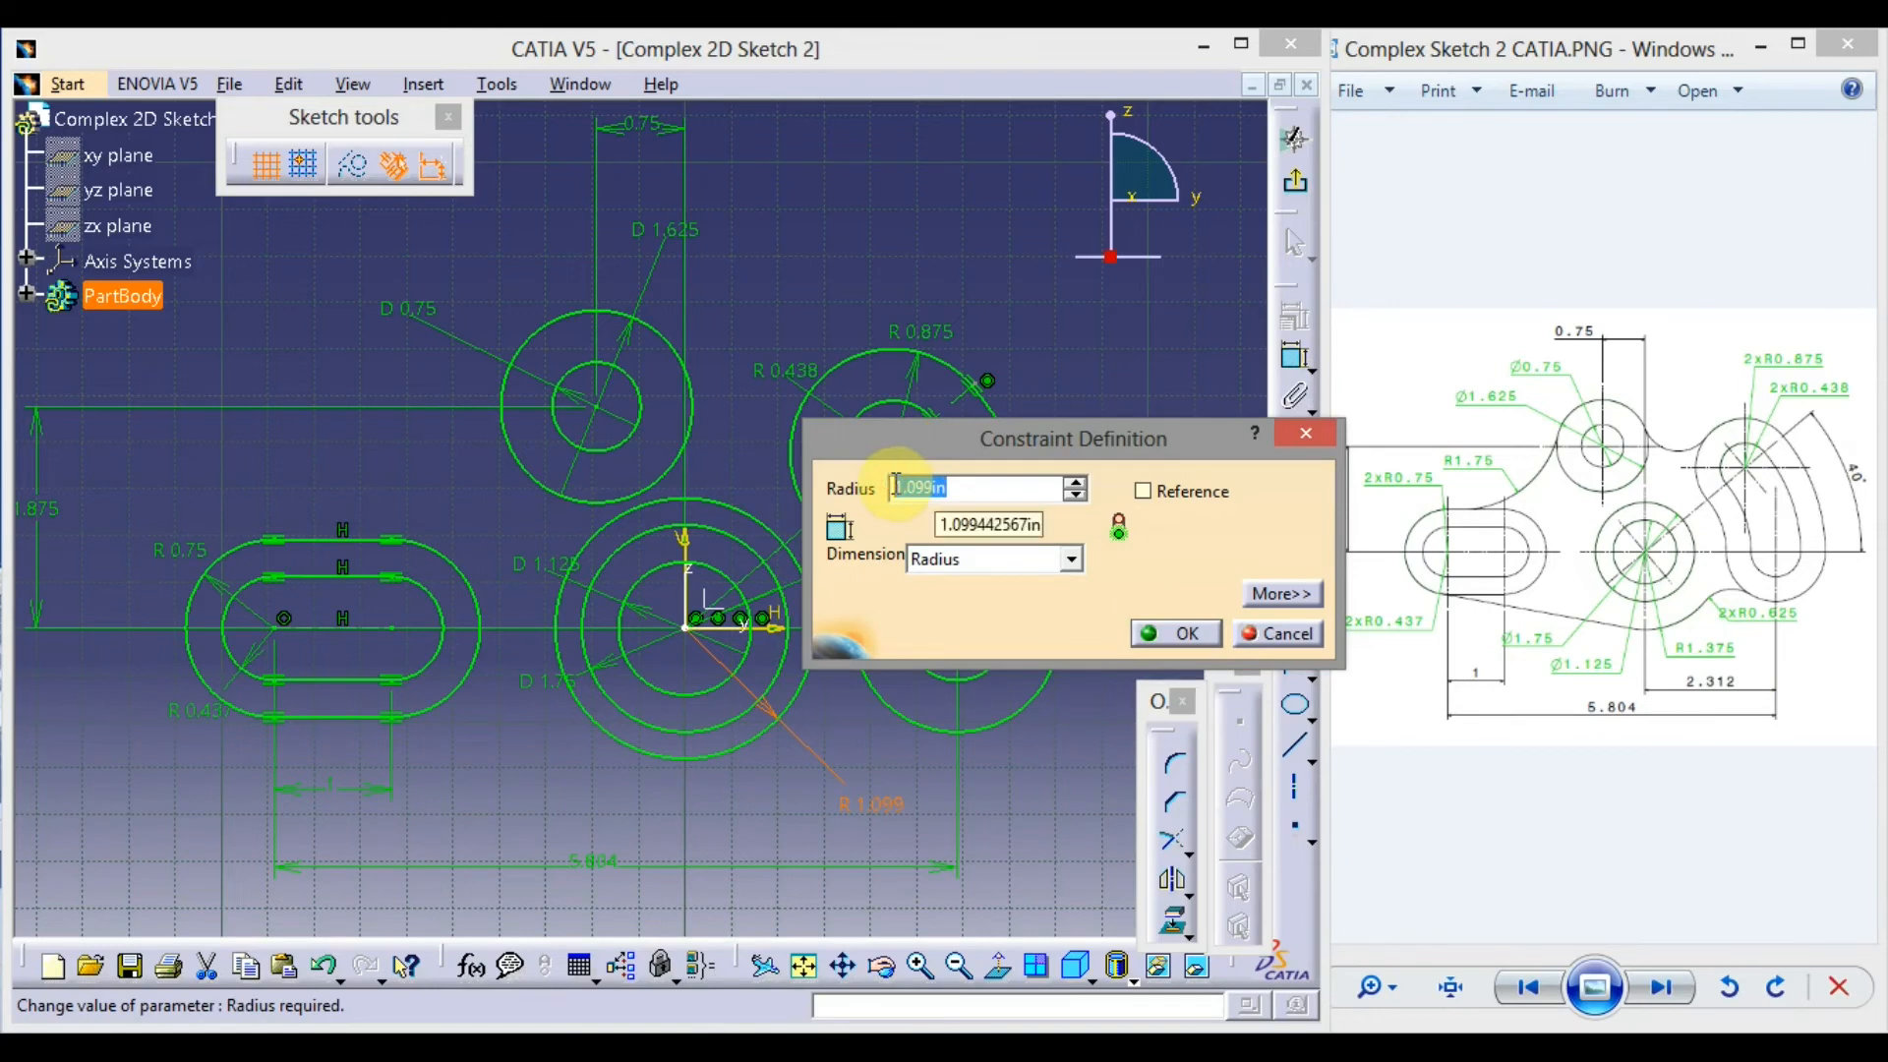
type("1.375")
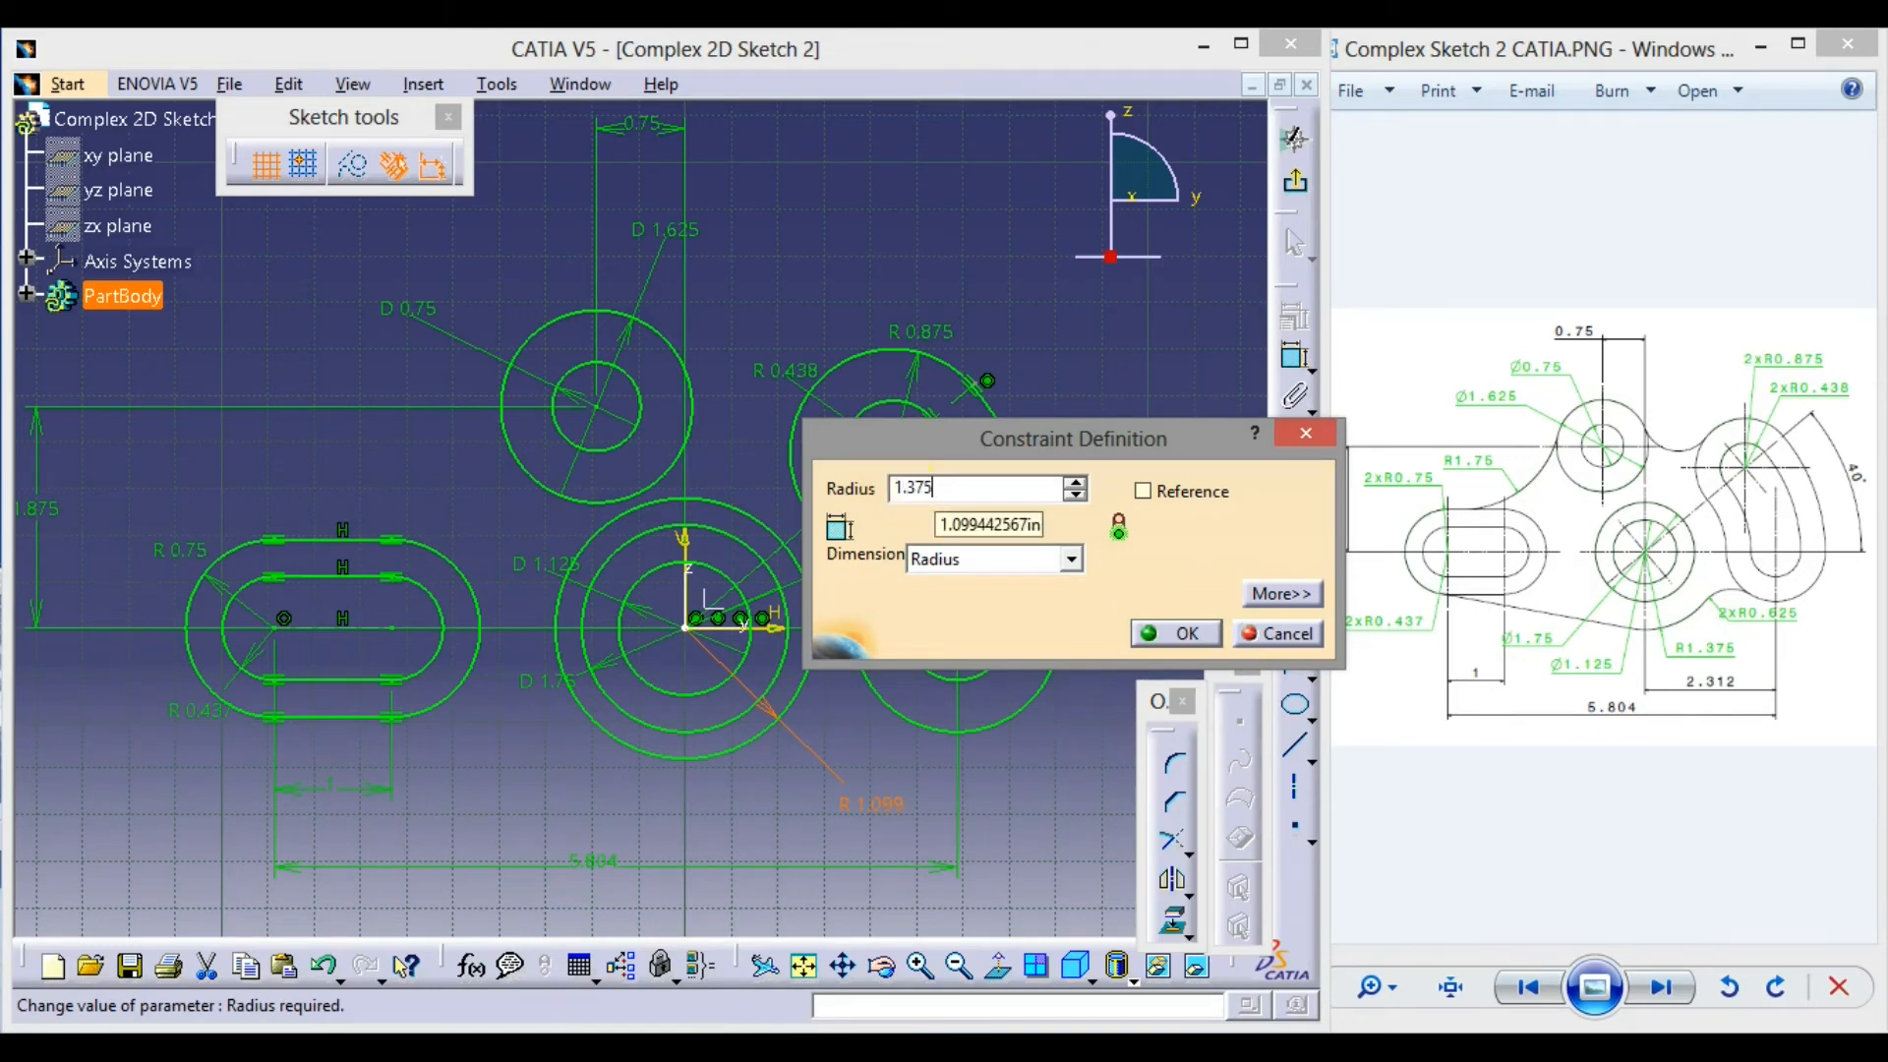
key("Return")
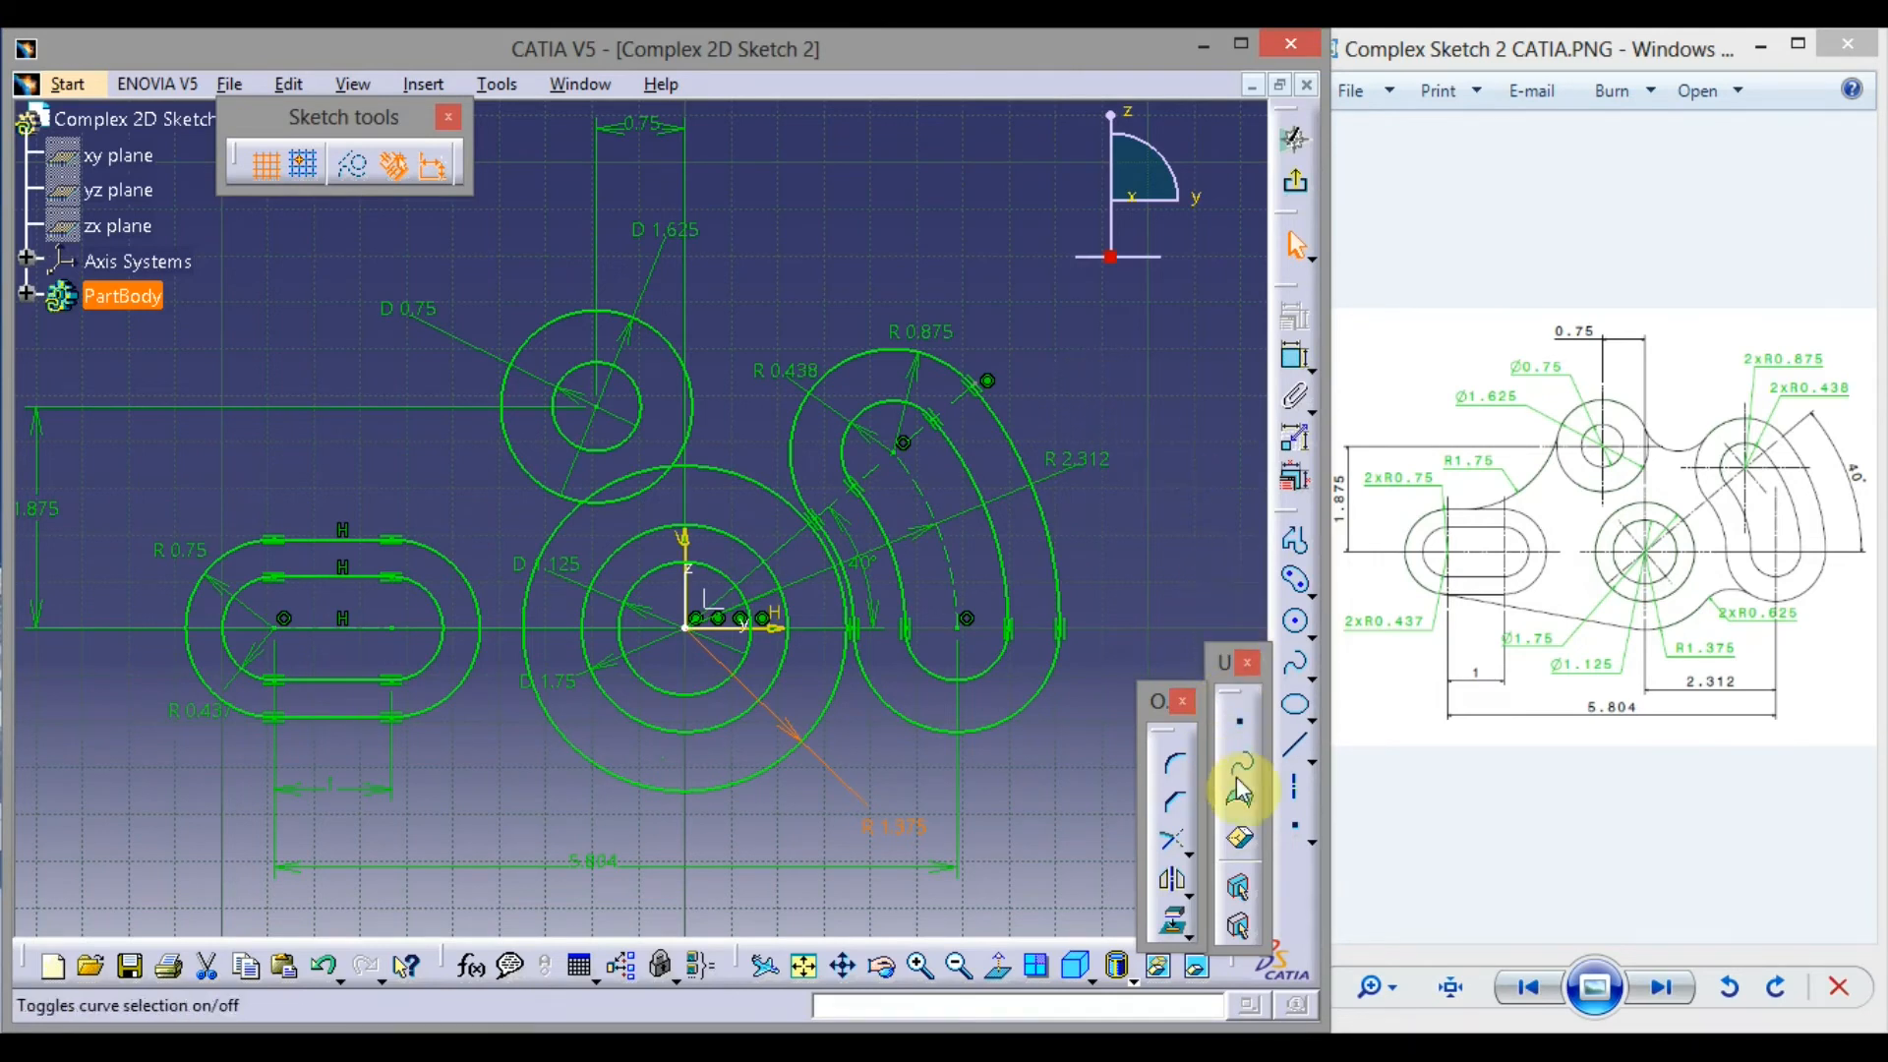
Draw a bi-tangent line from the lower part of the left elongated hole's outer left arc to the bottom of the largest central circle
left_click(1314, 765)
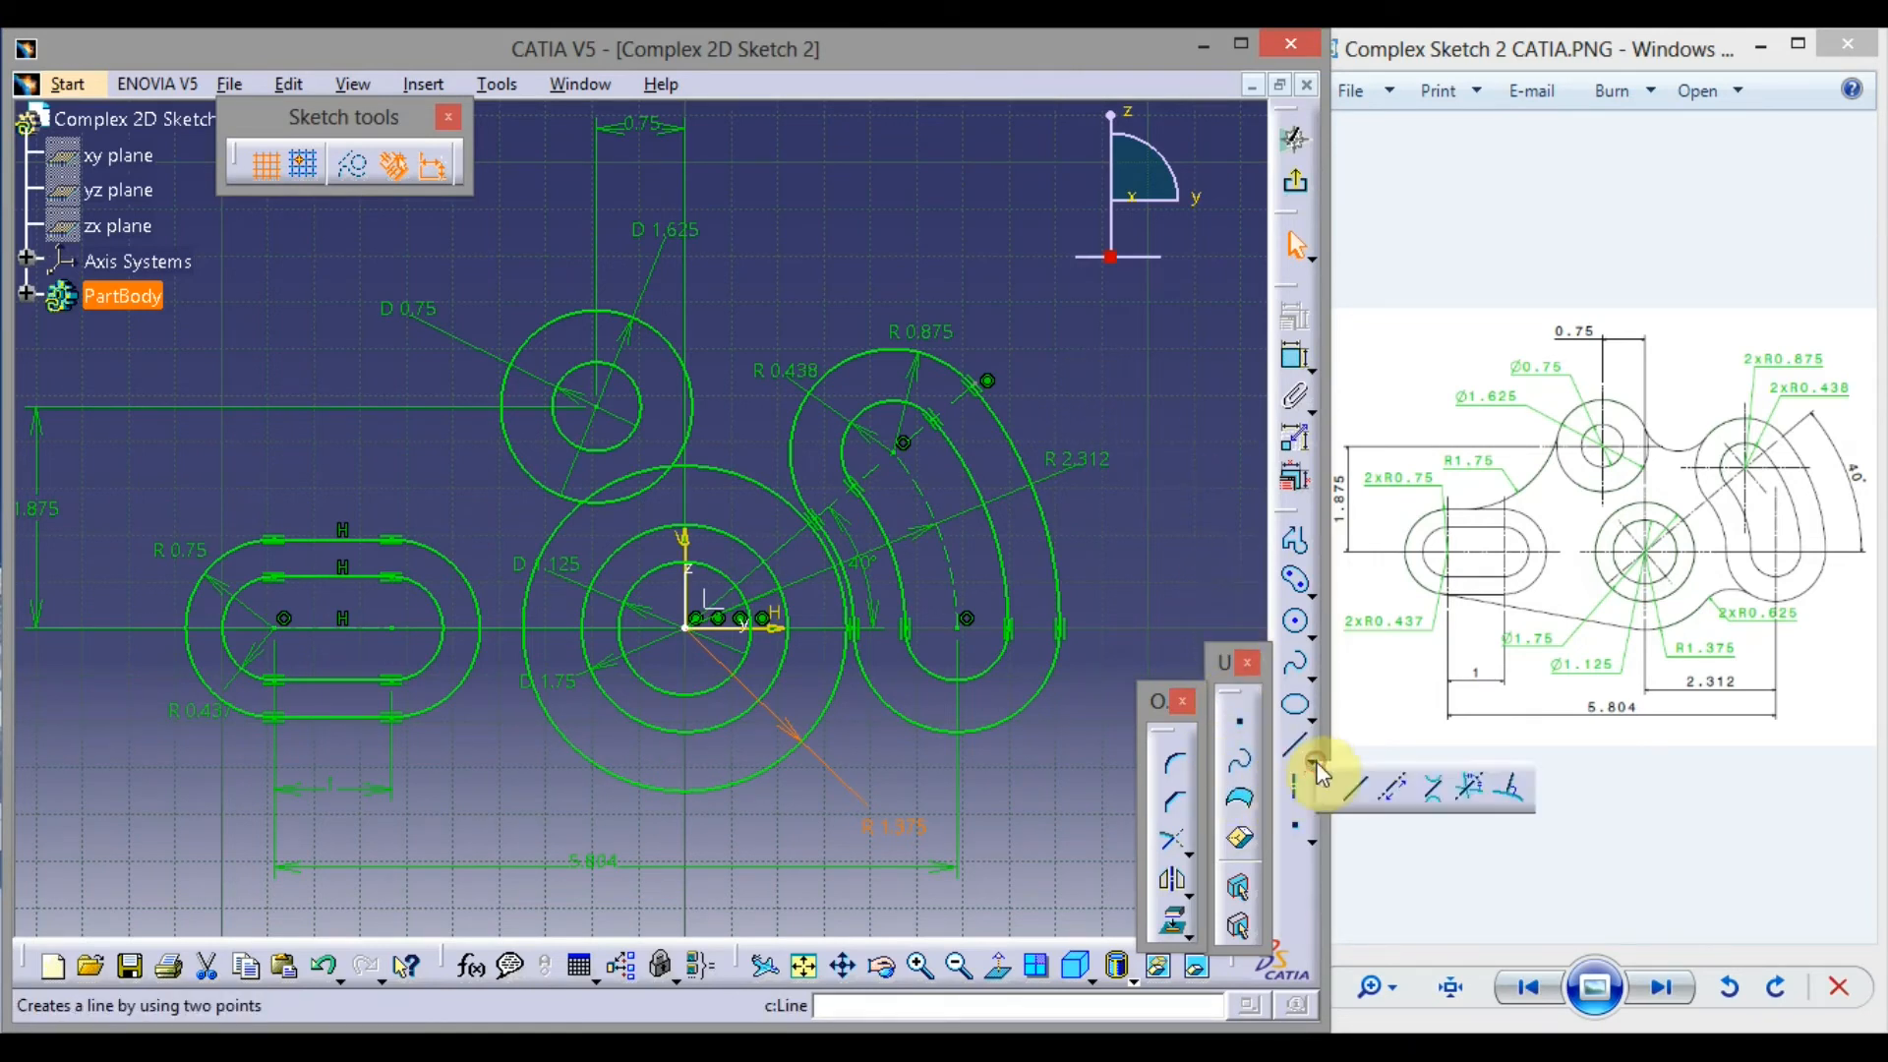
left_click(1433, 788)
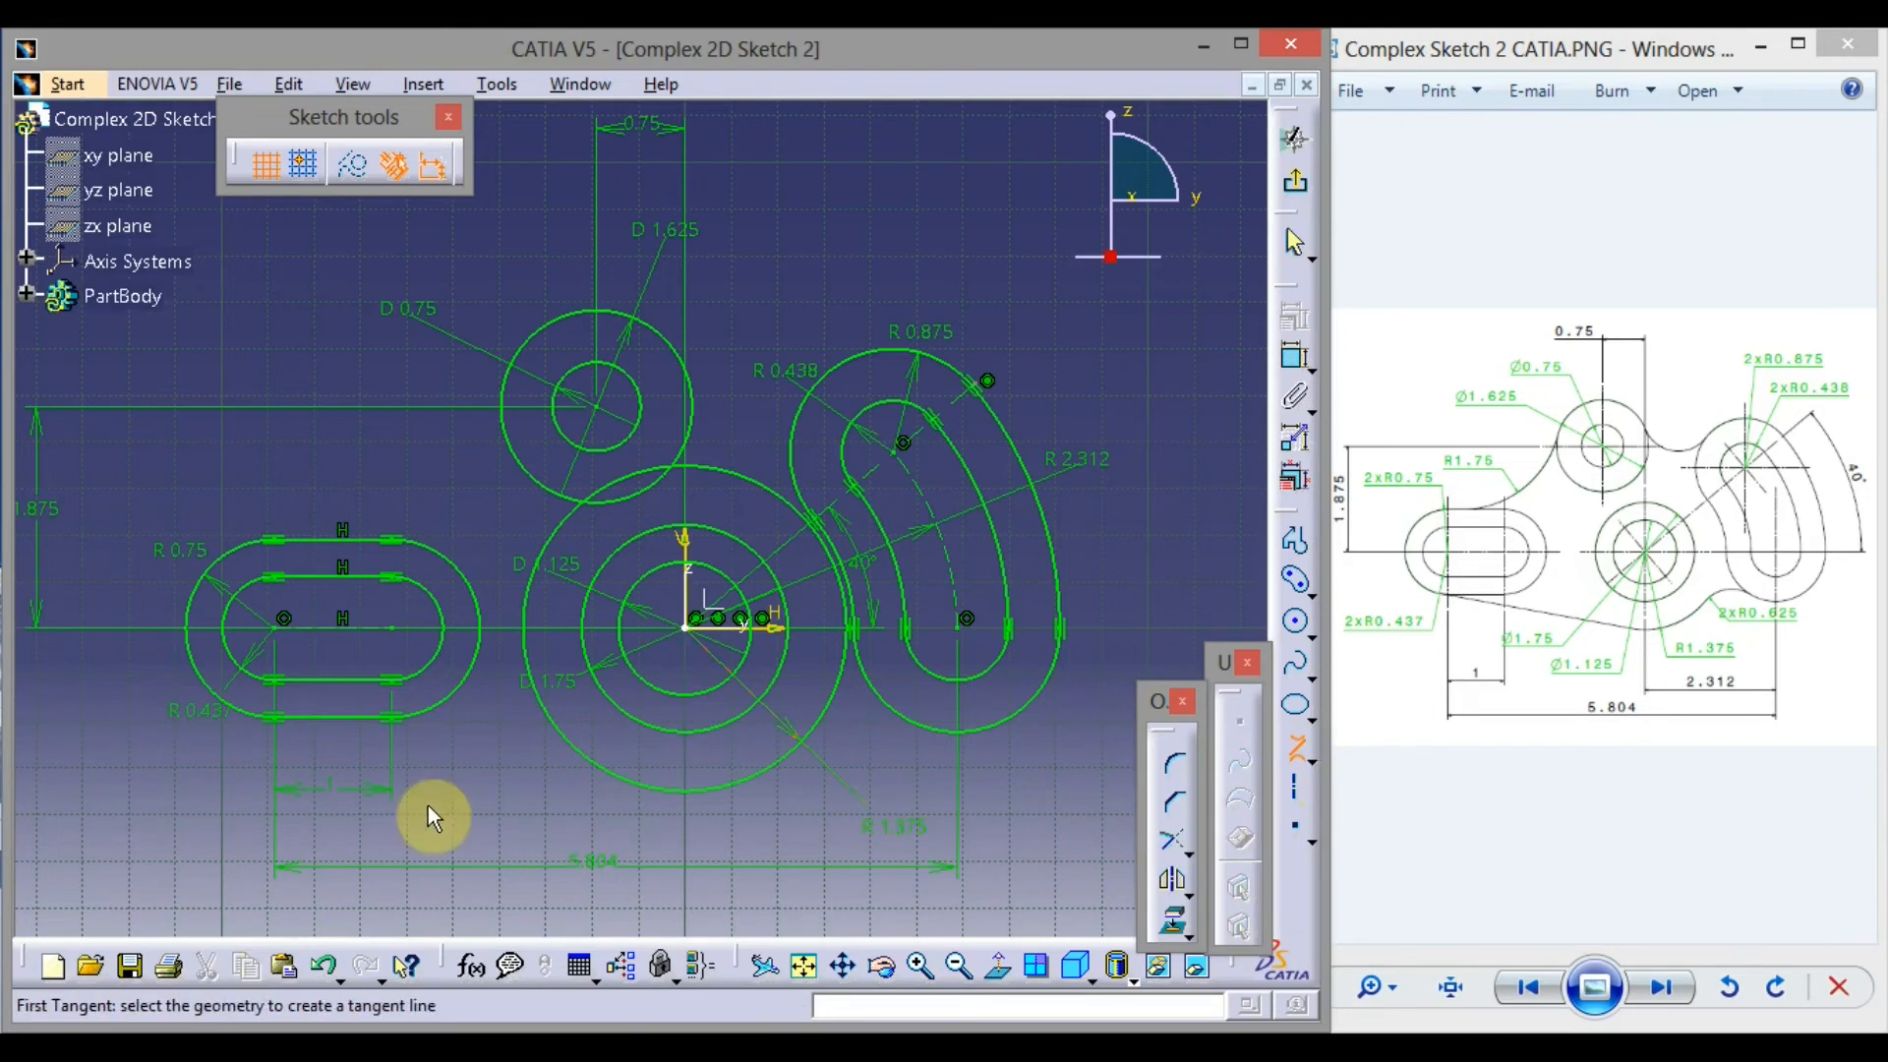
left_click(239, 707)
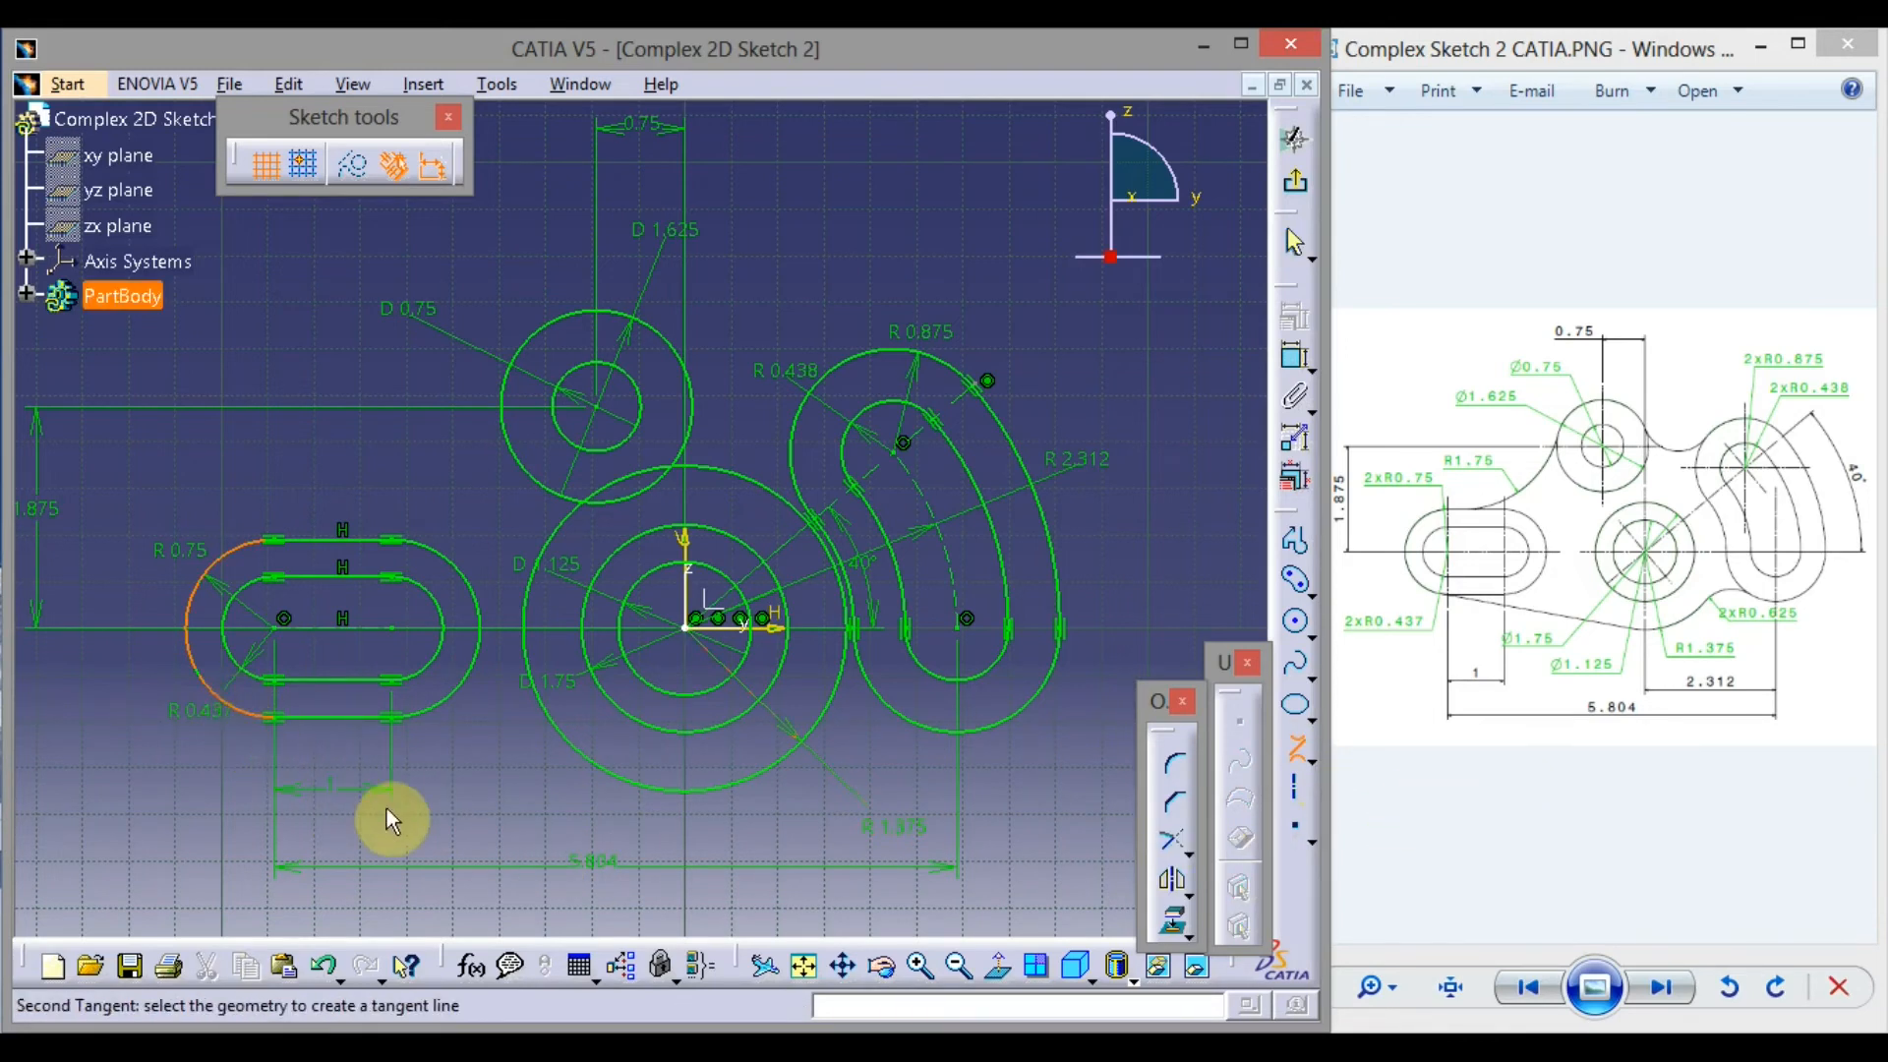
left_click(620, 788)
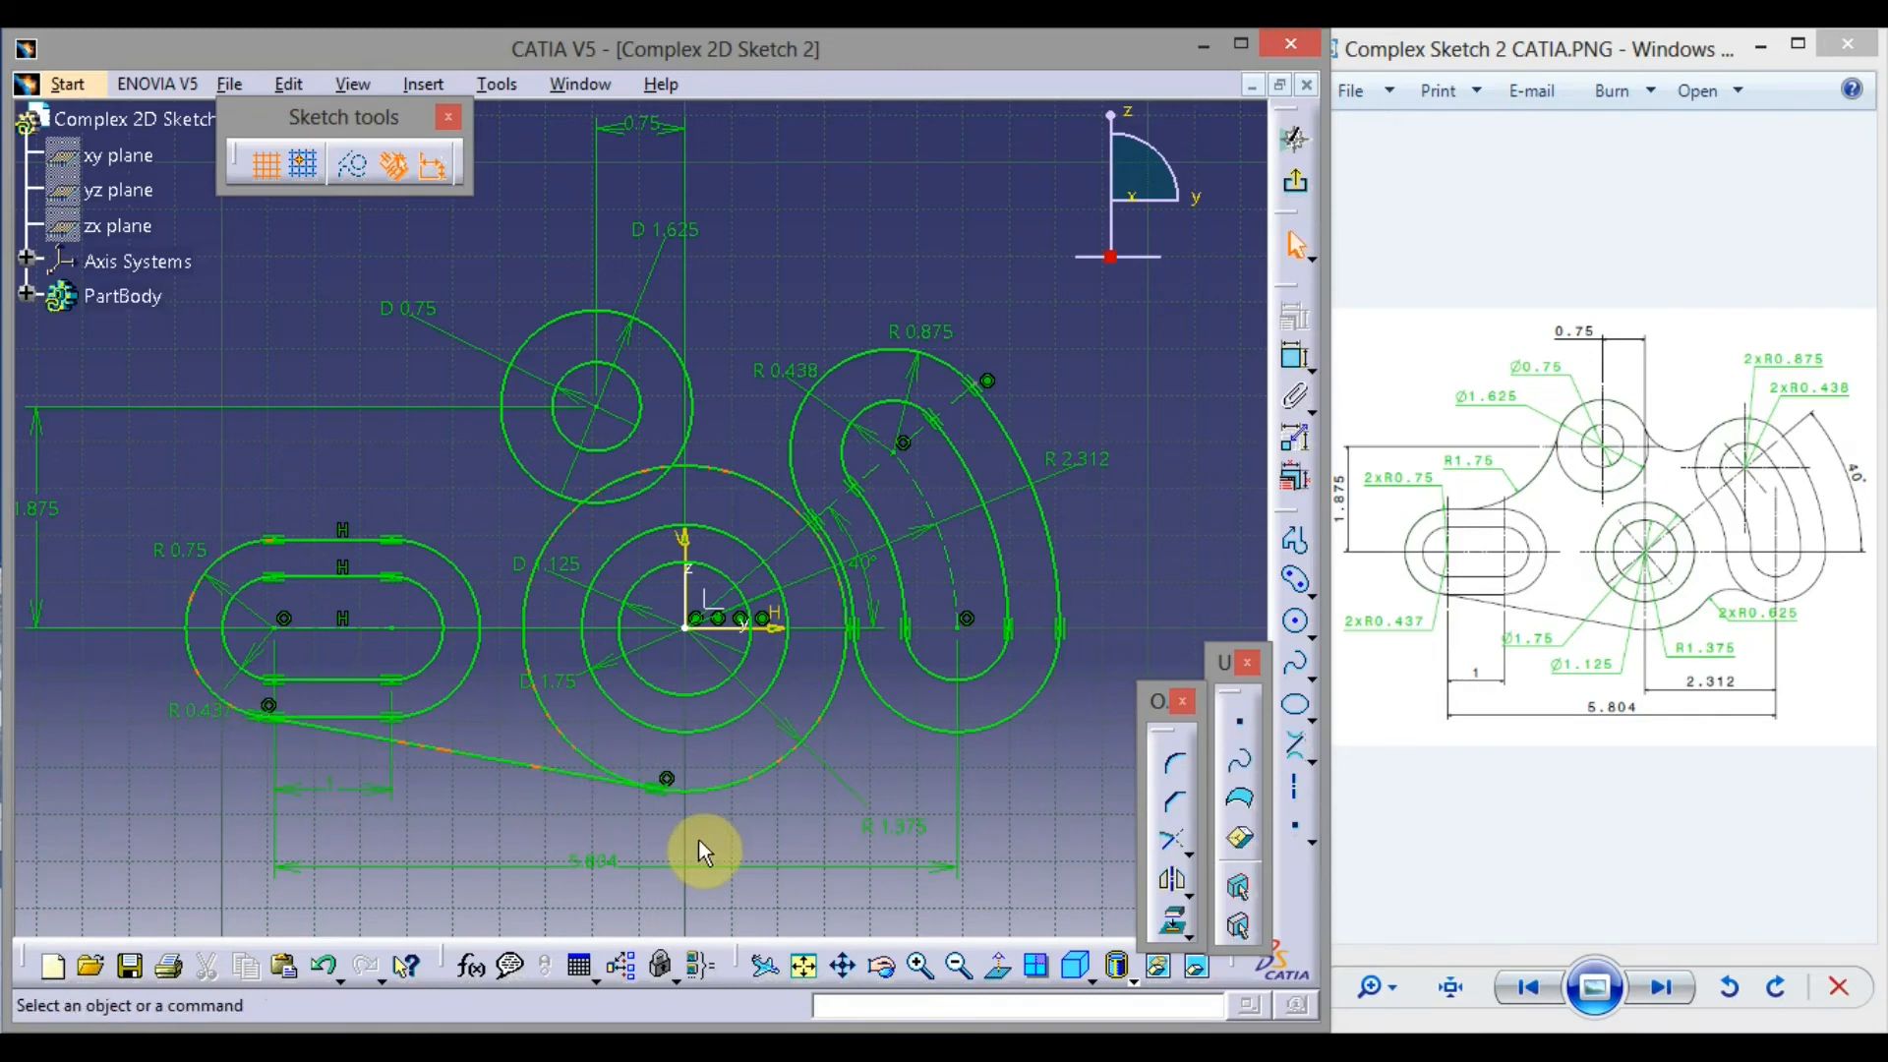
Draw a circle with a radius of about 0.5 in above the left elongated hole, clear of the other geometry
left_click(1297, 625)
middle_click_drag(425, 434, 488, 536)
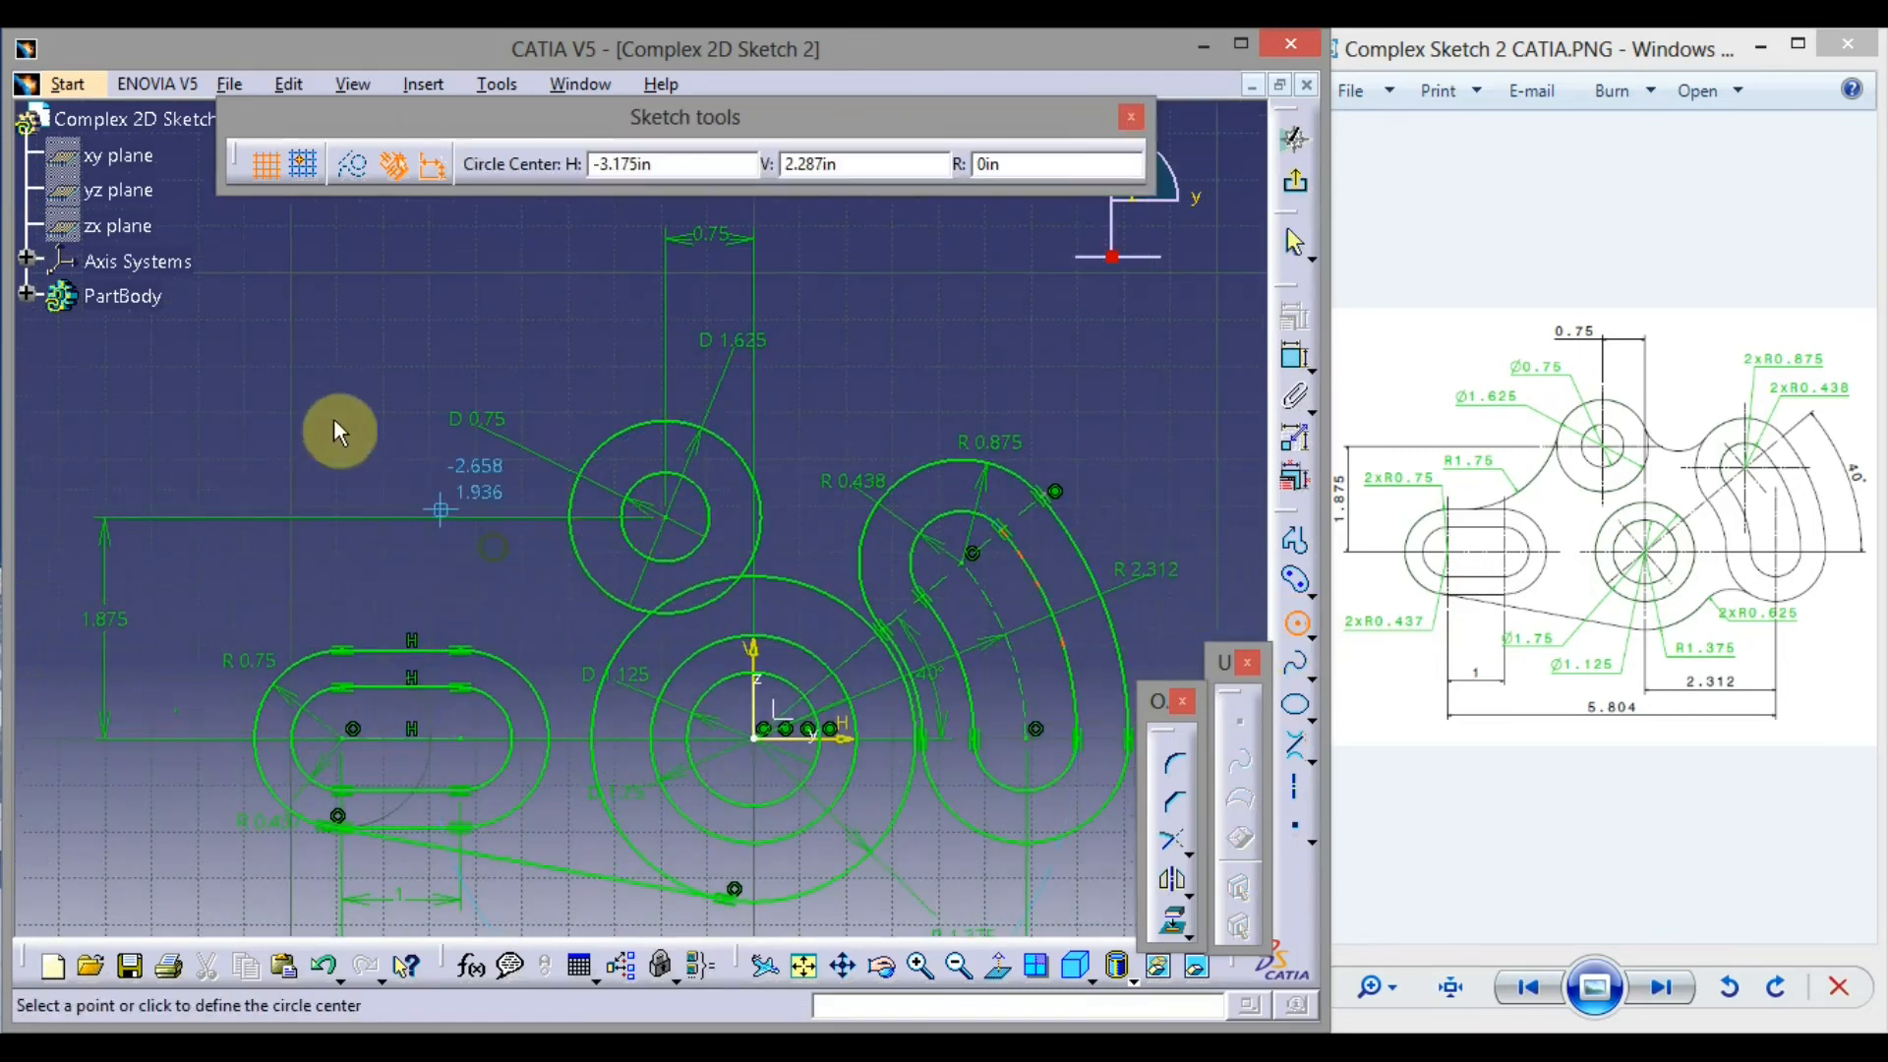
left_click(298, 389)
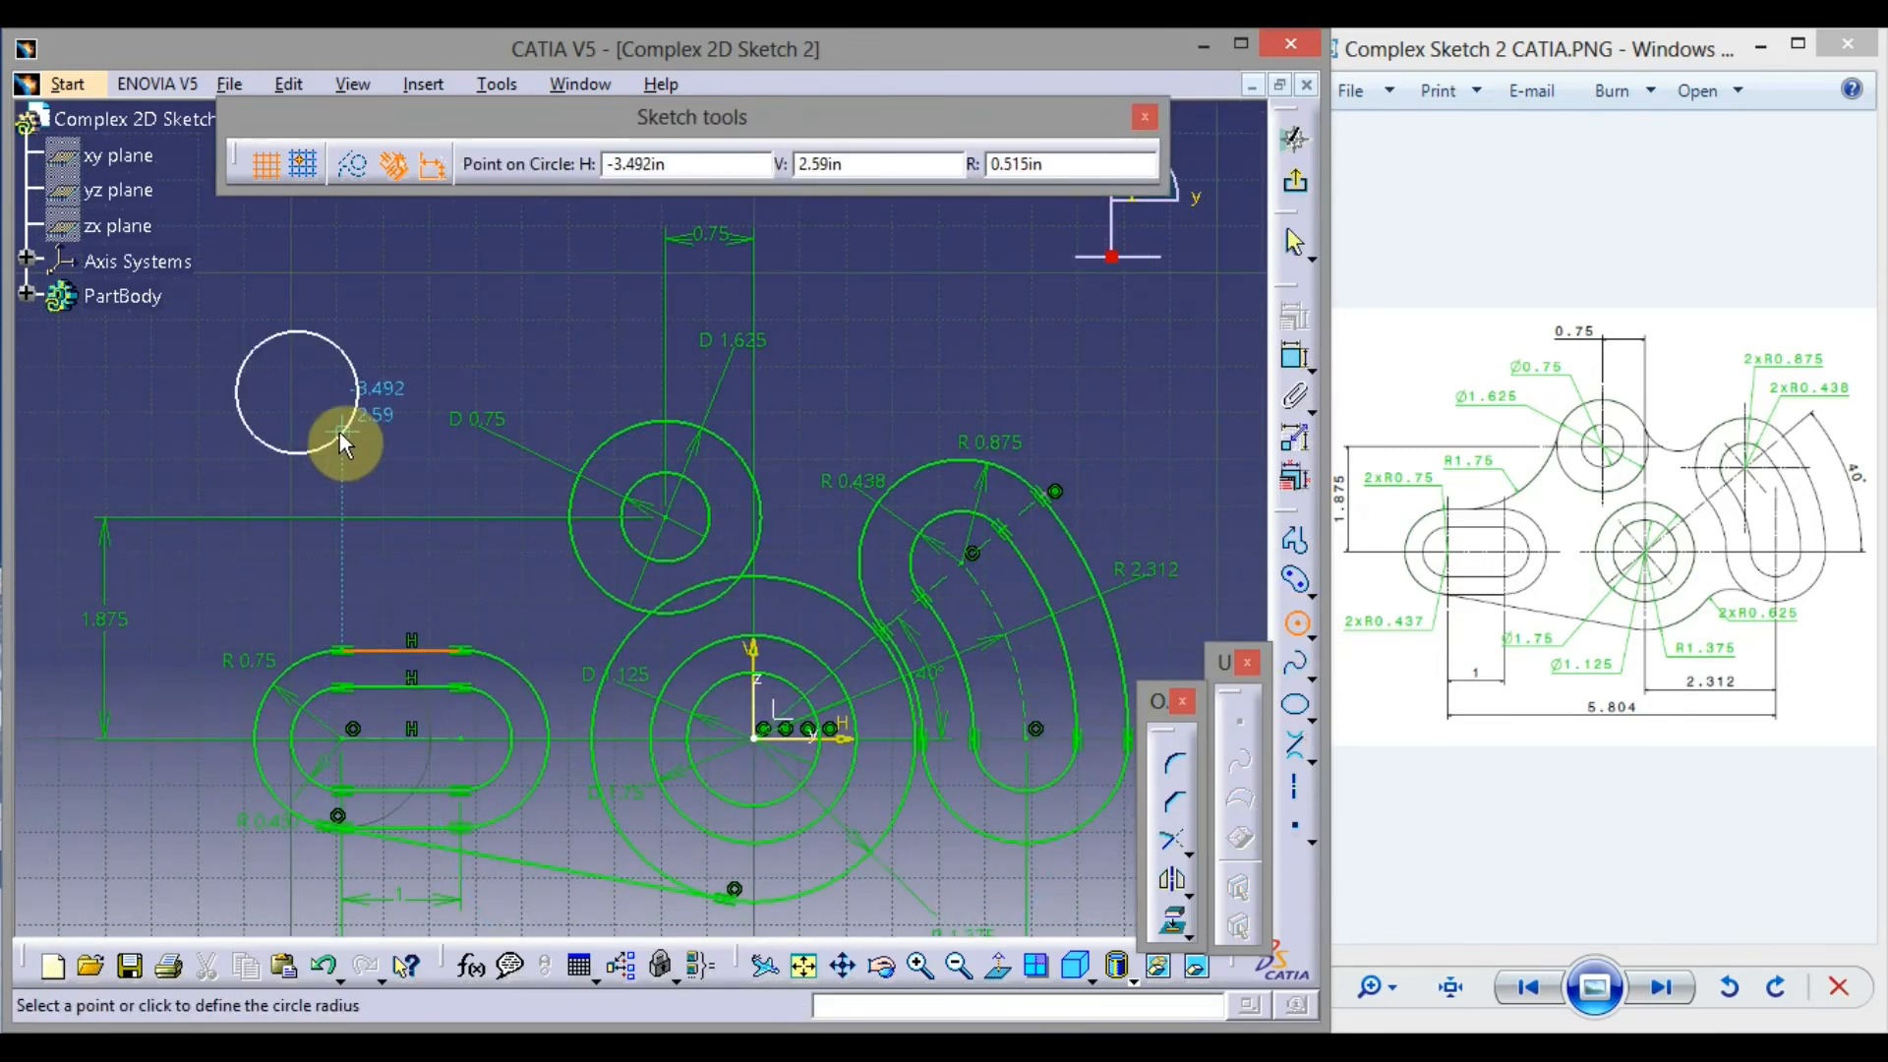
left_click(340, 433)
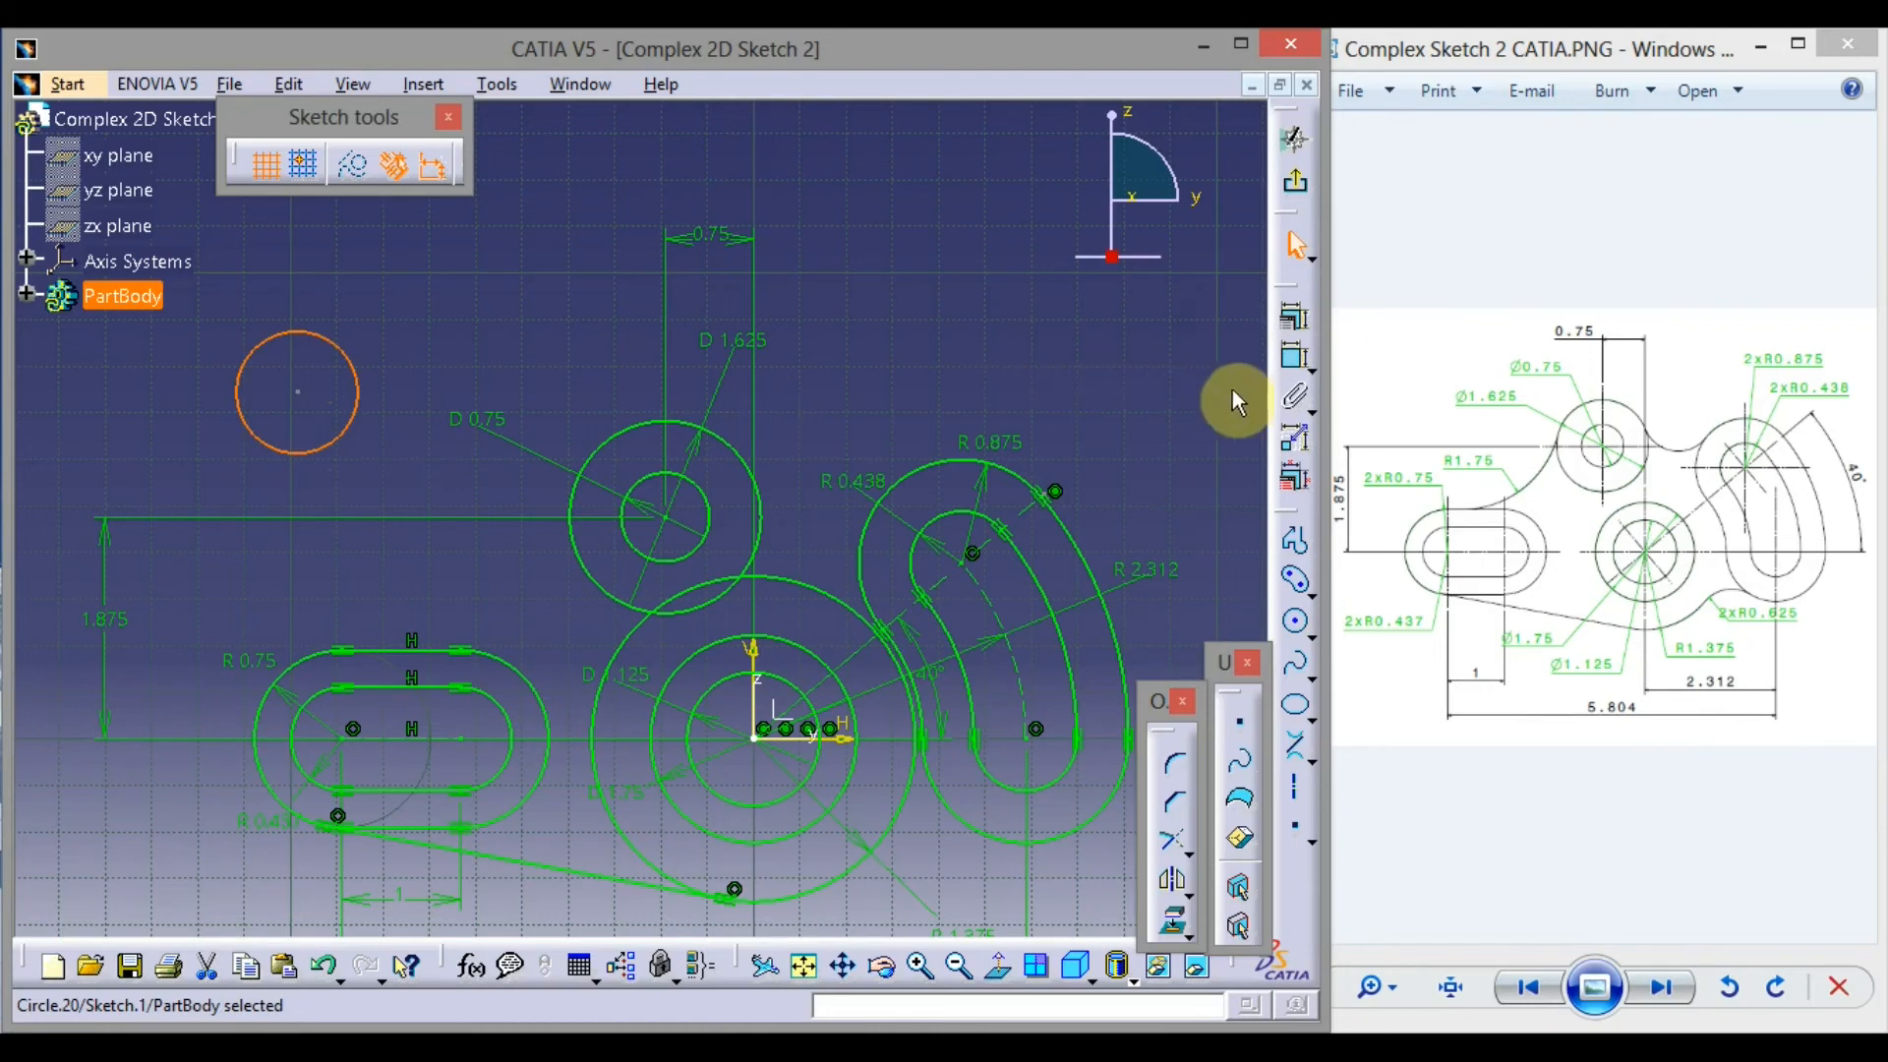
Dimension the new circle's radius, place the dimension outside the circle, and set it to 1.75 in
left_click(1298, 366)
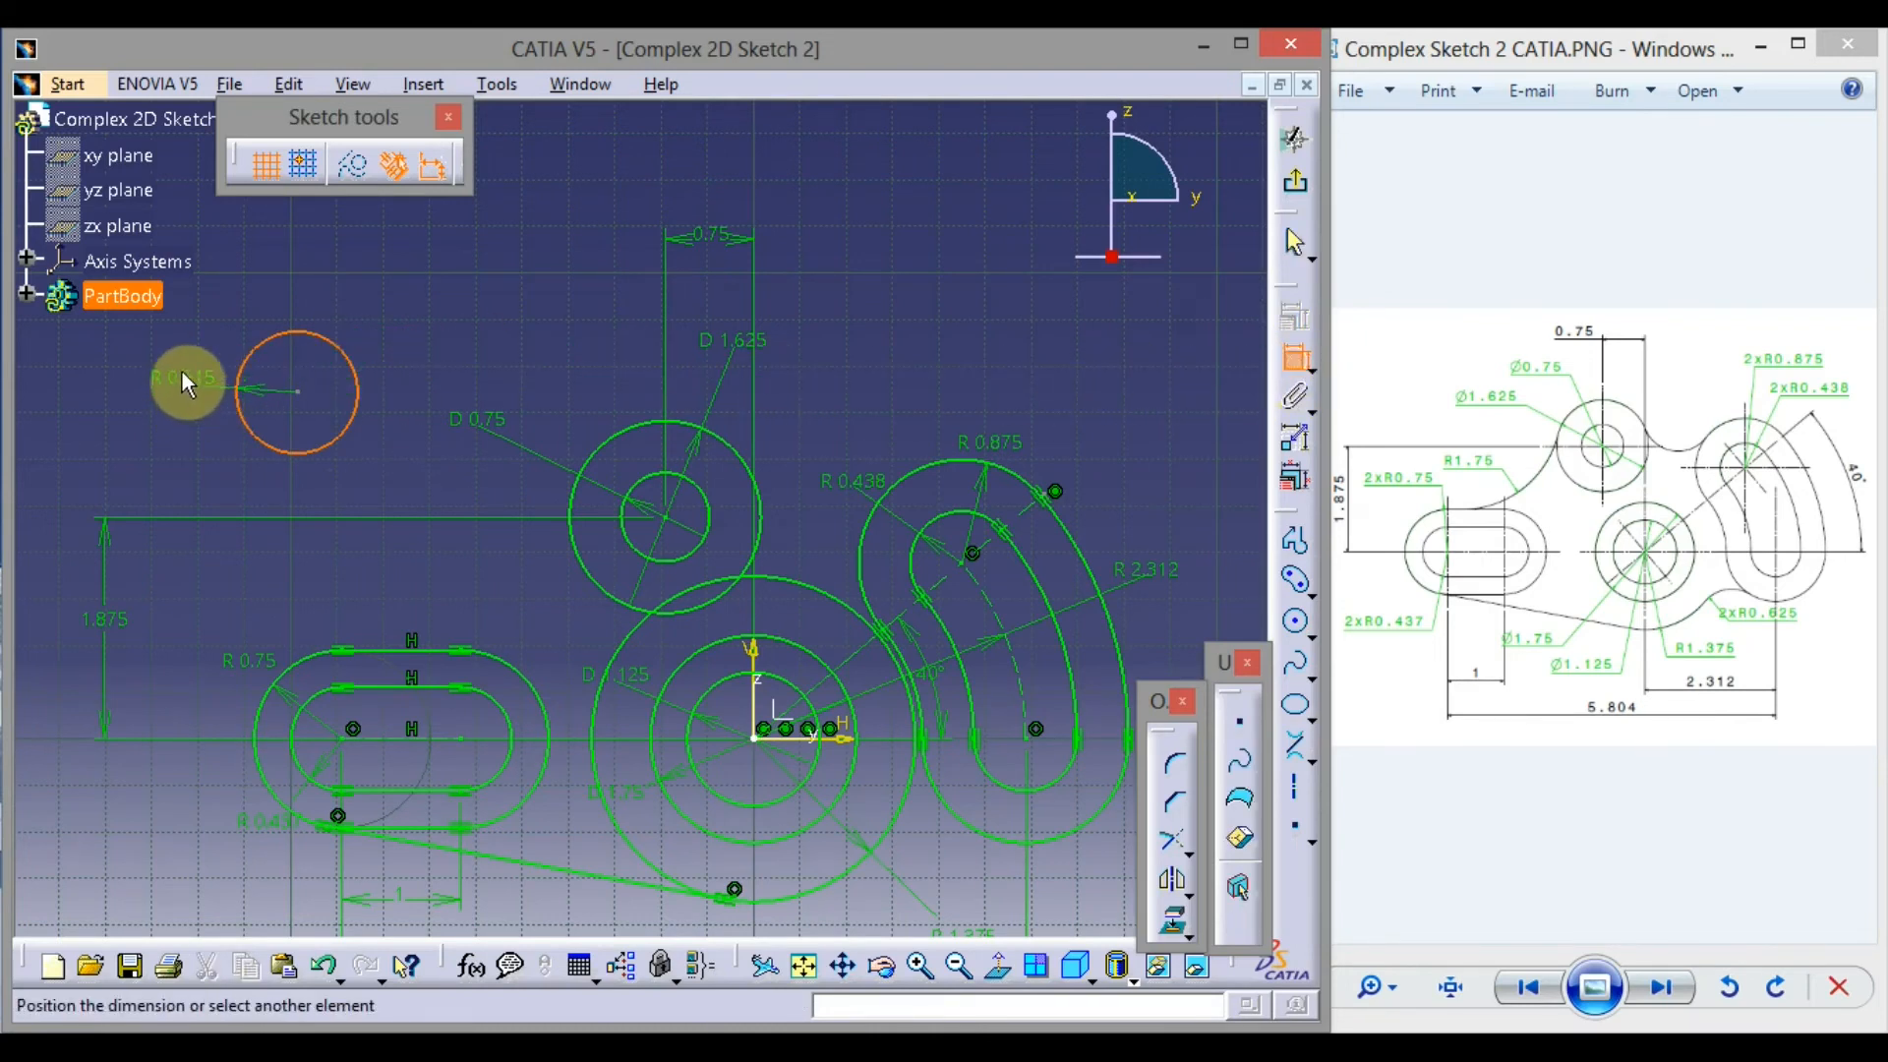
left_click(180, 363)
left_click(187, 404)
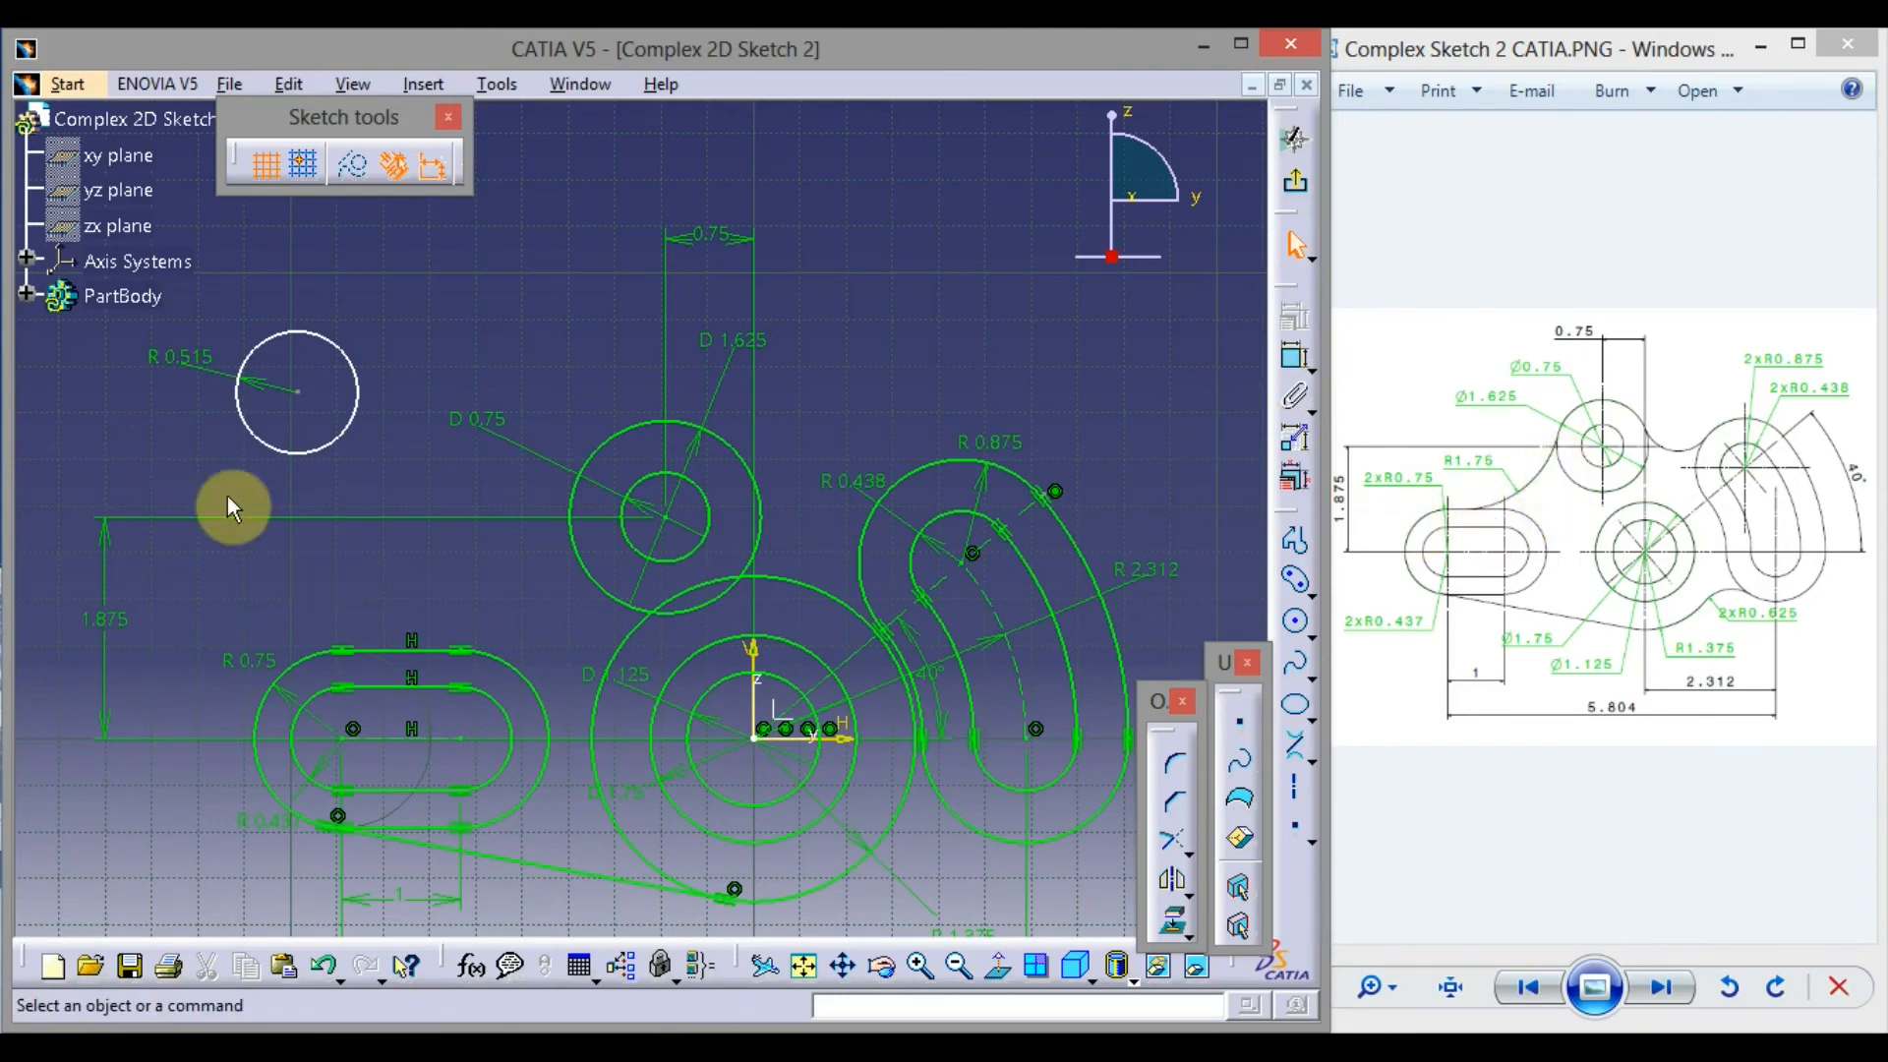
double_click(187, 356)
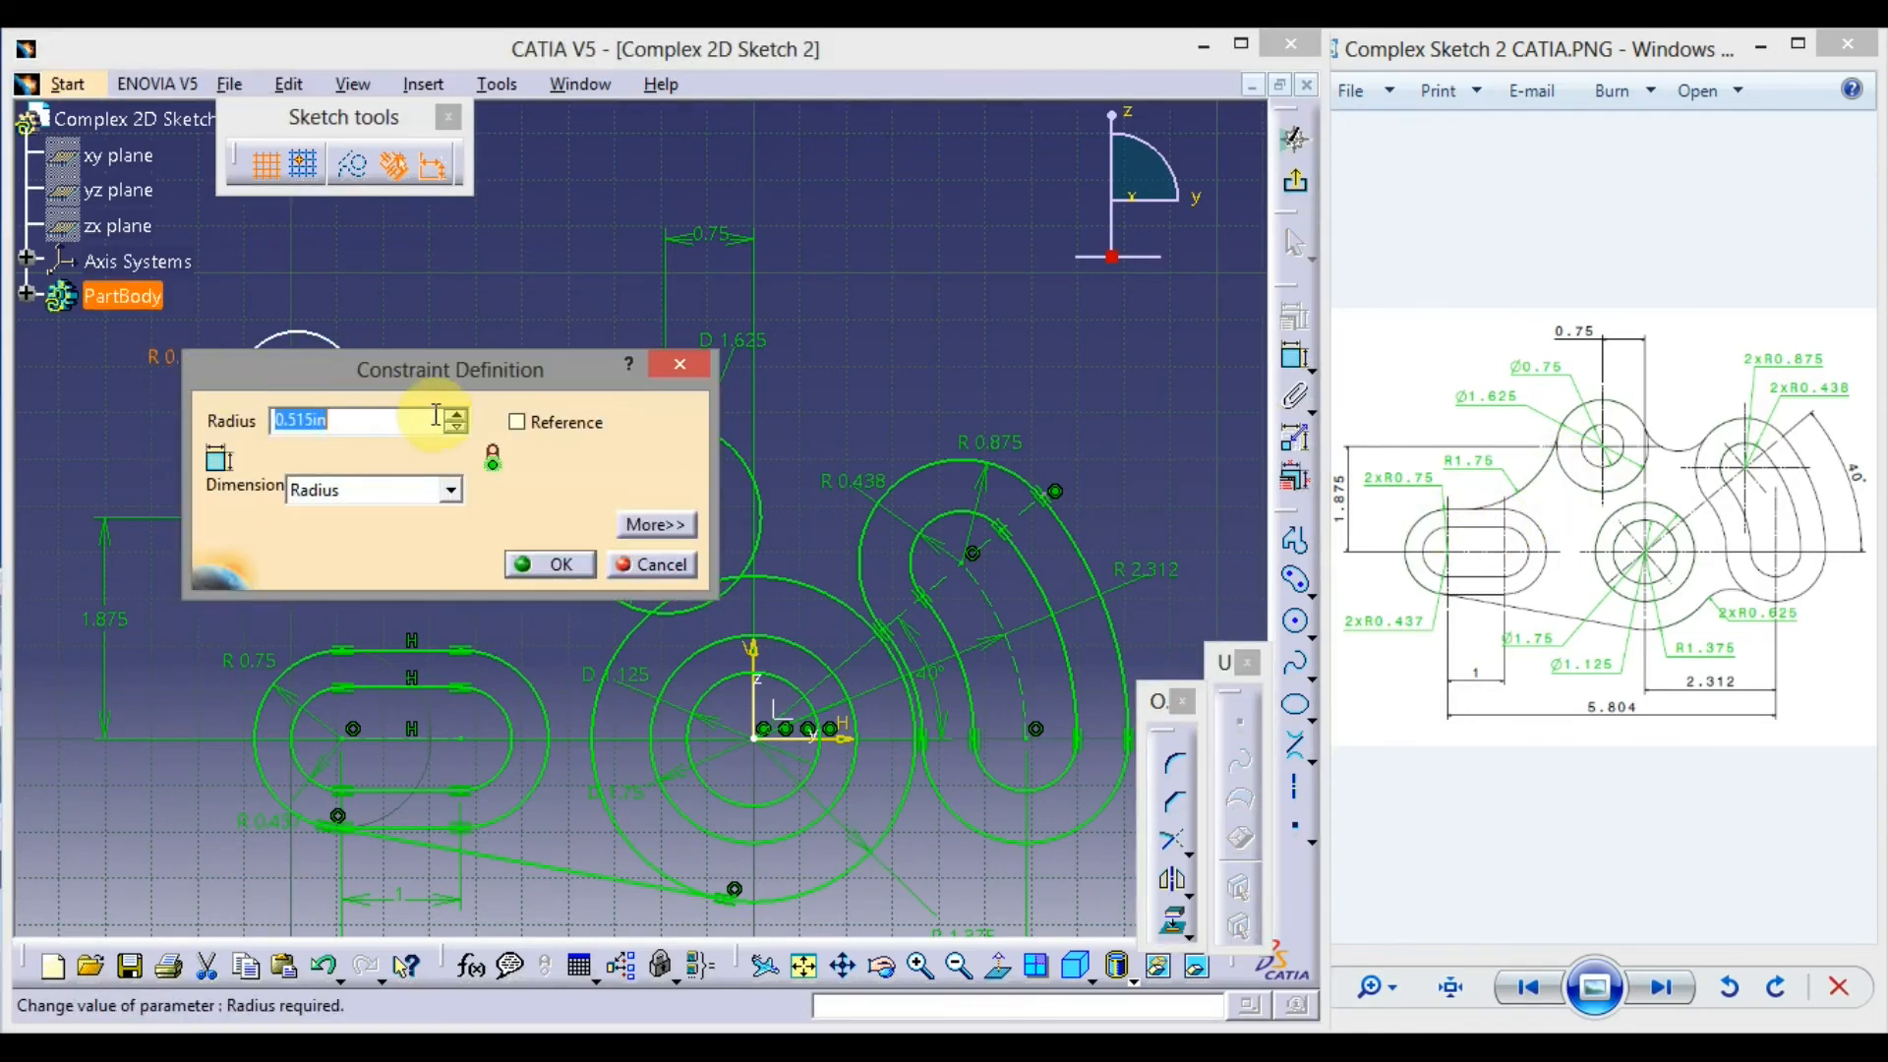
type("1.75")
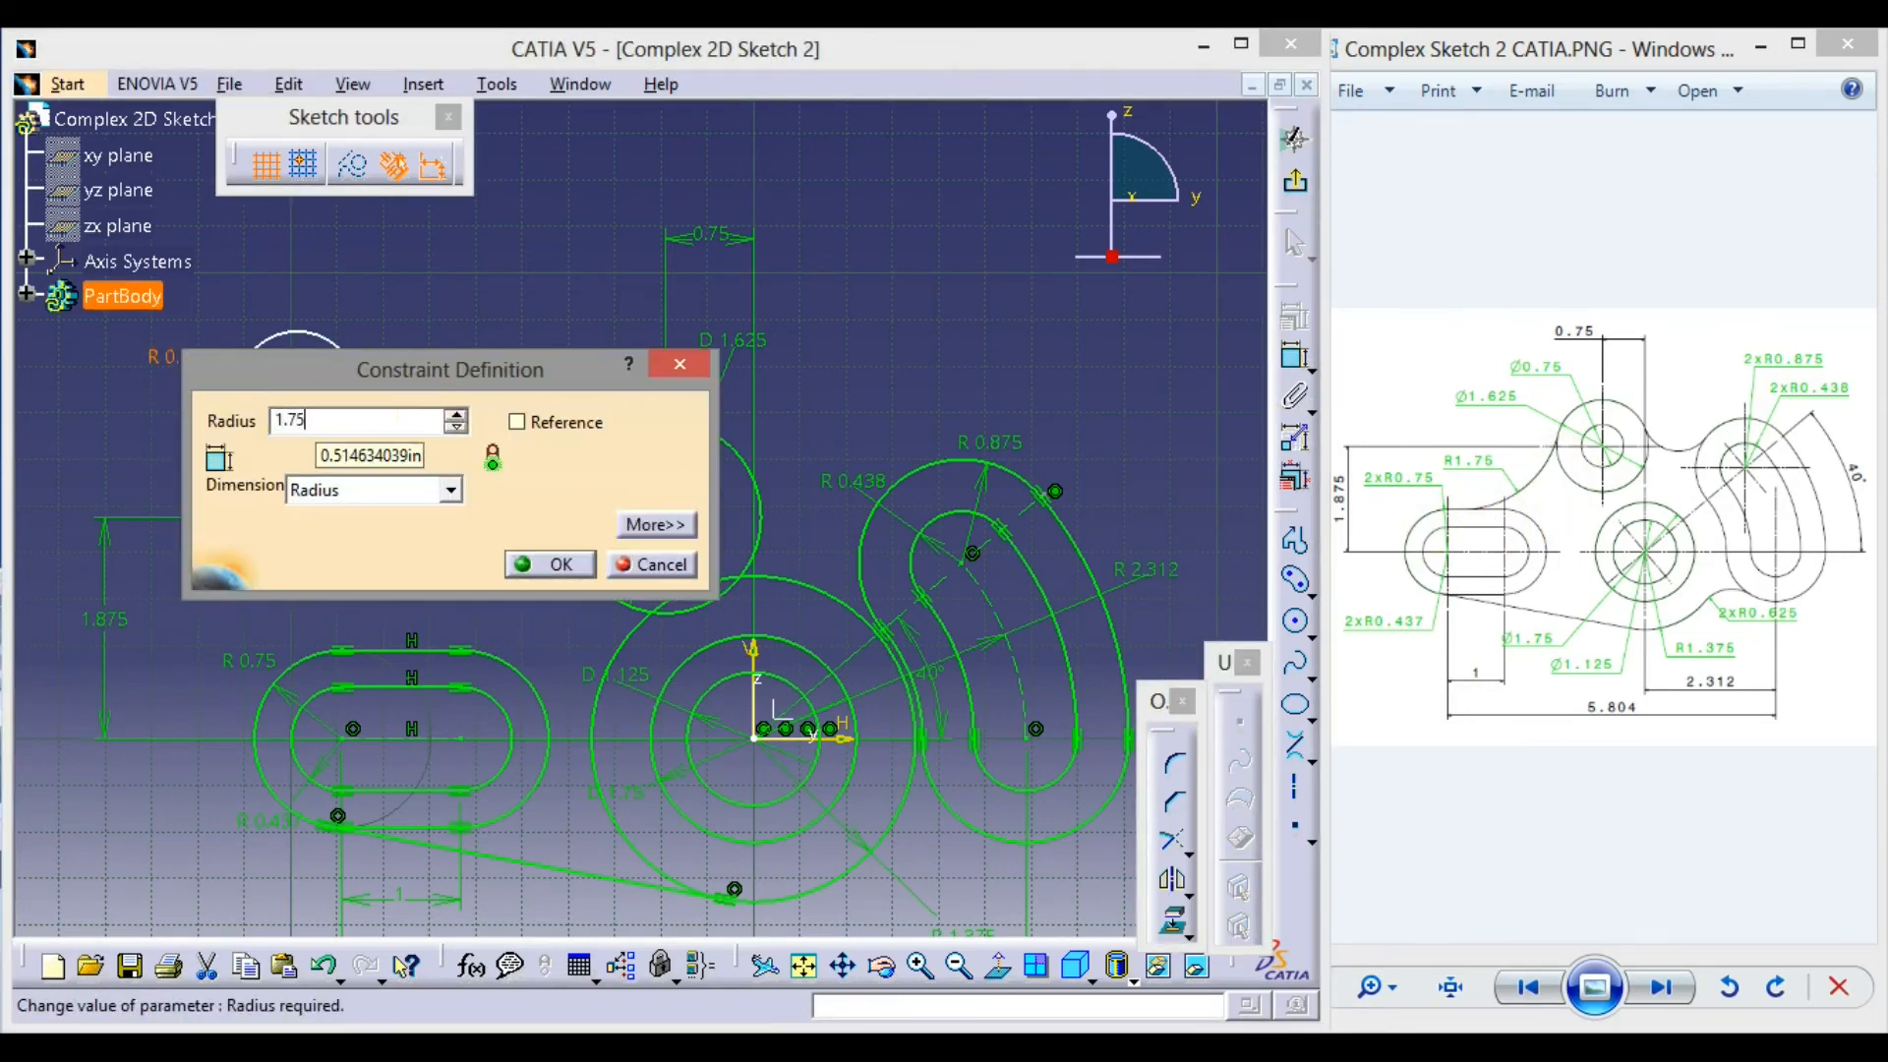
key("Return")
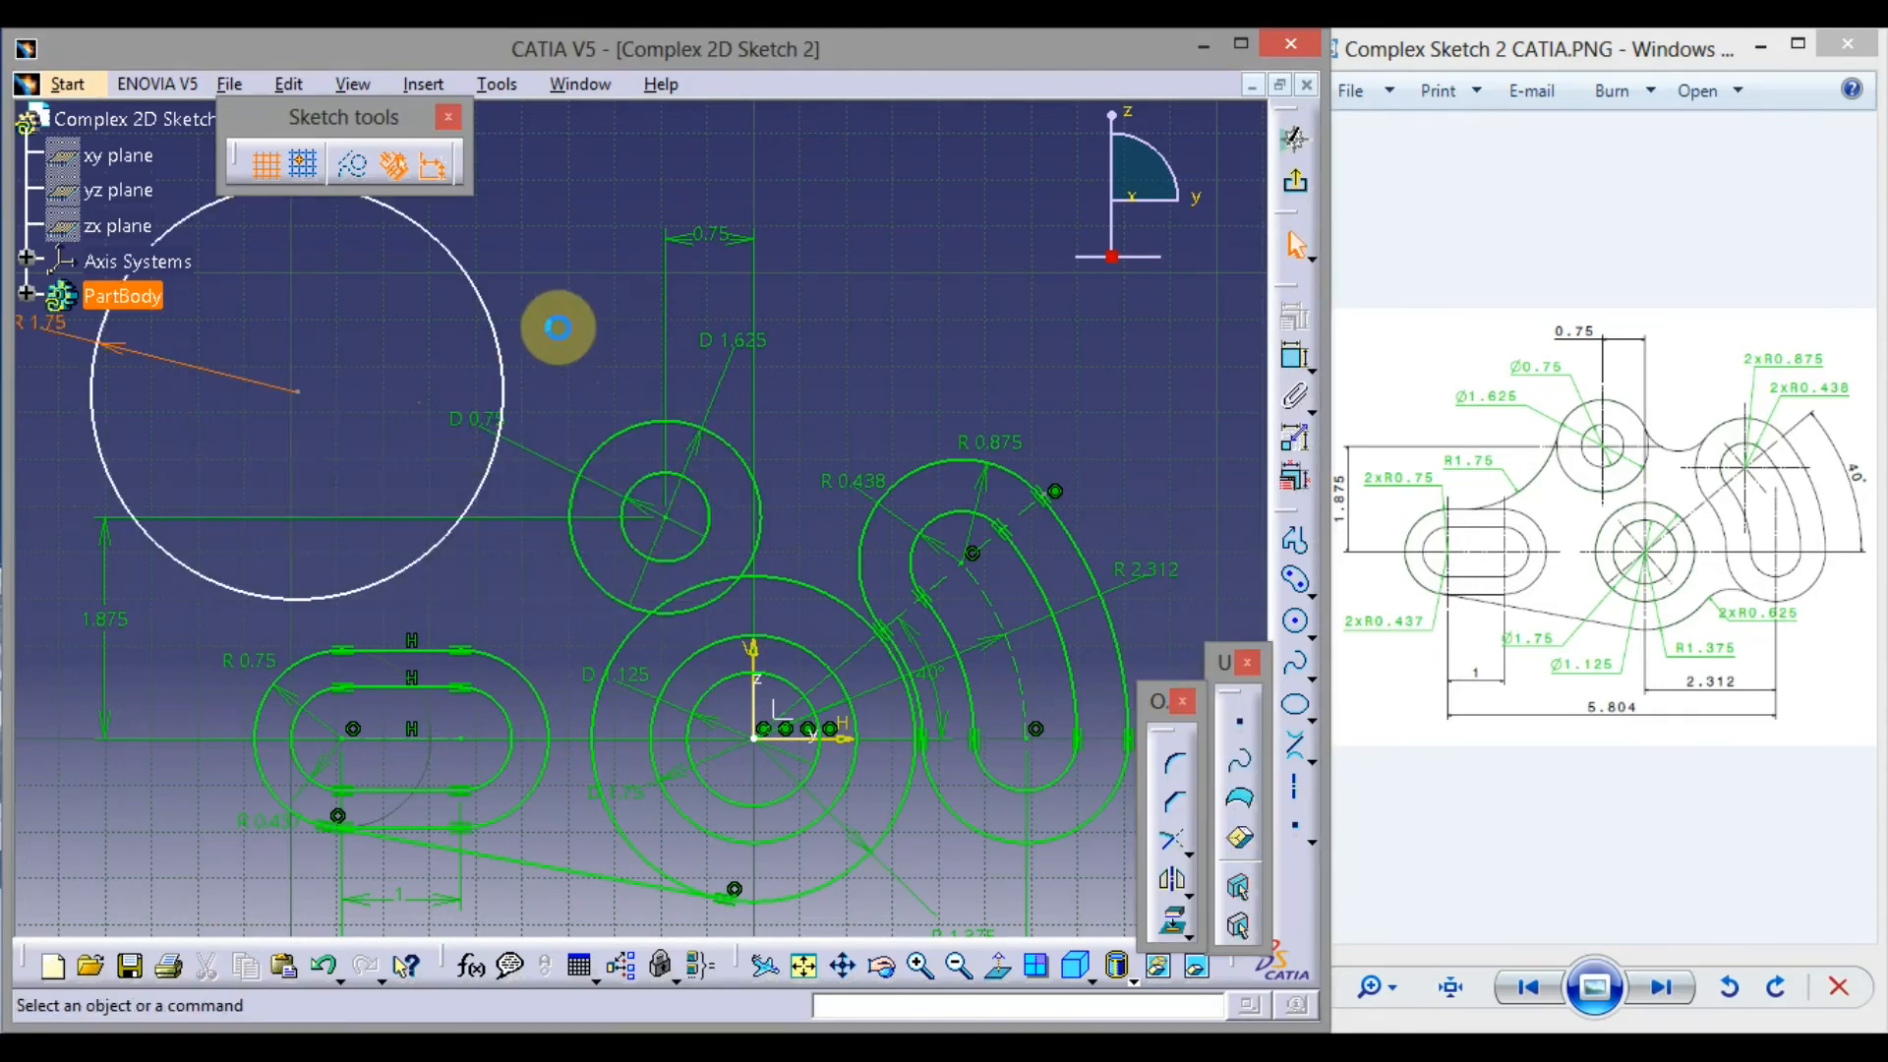
Constrain the 1.75 in radius circle tangent to the outer of the two upper concentric circles
left_click(502, 370)
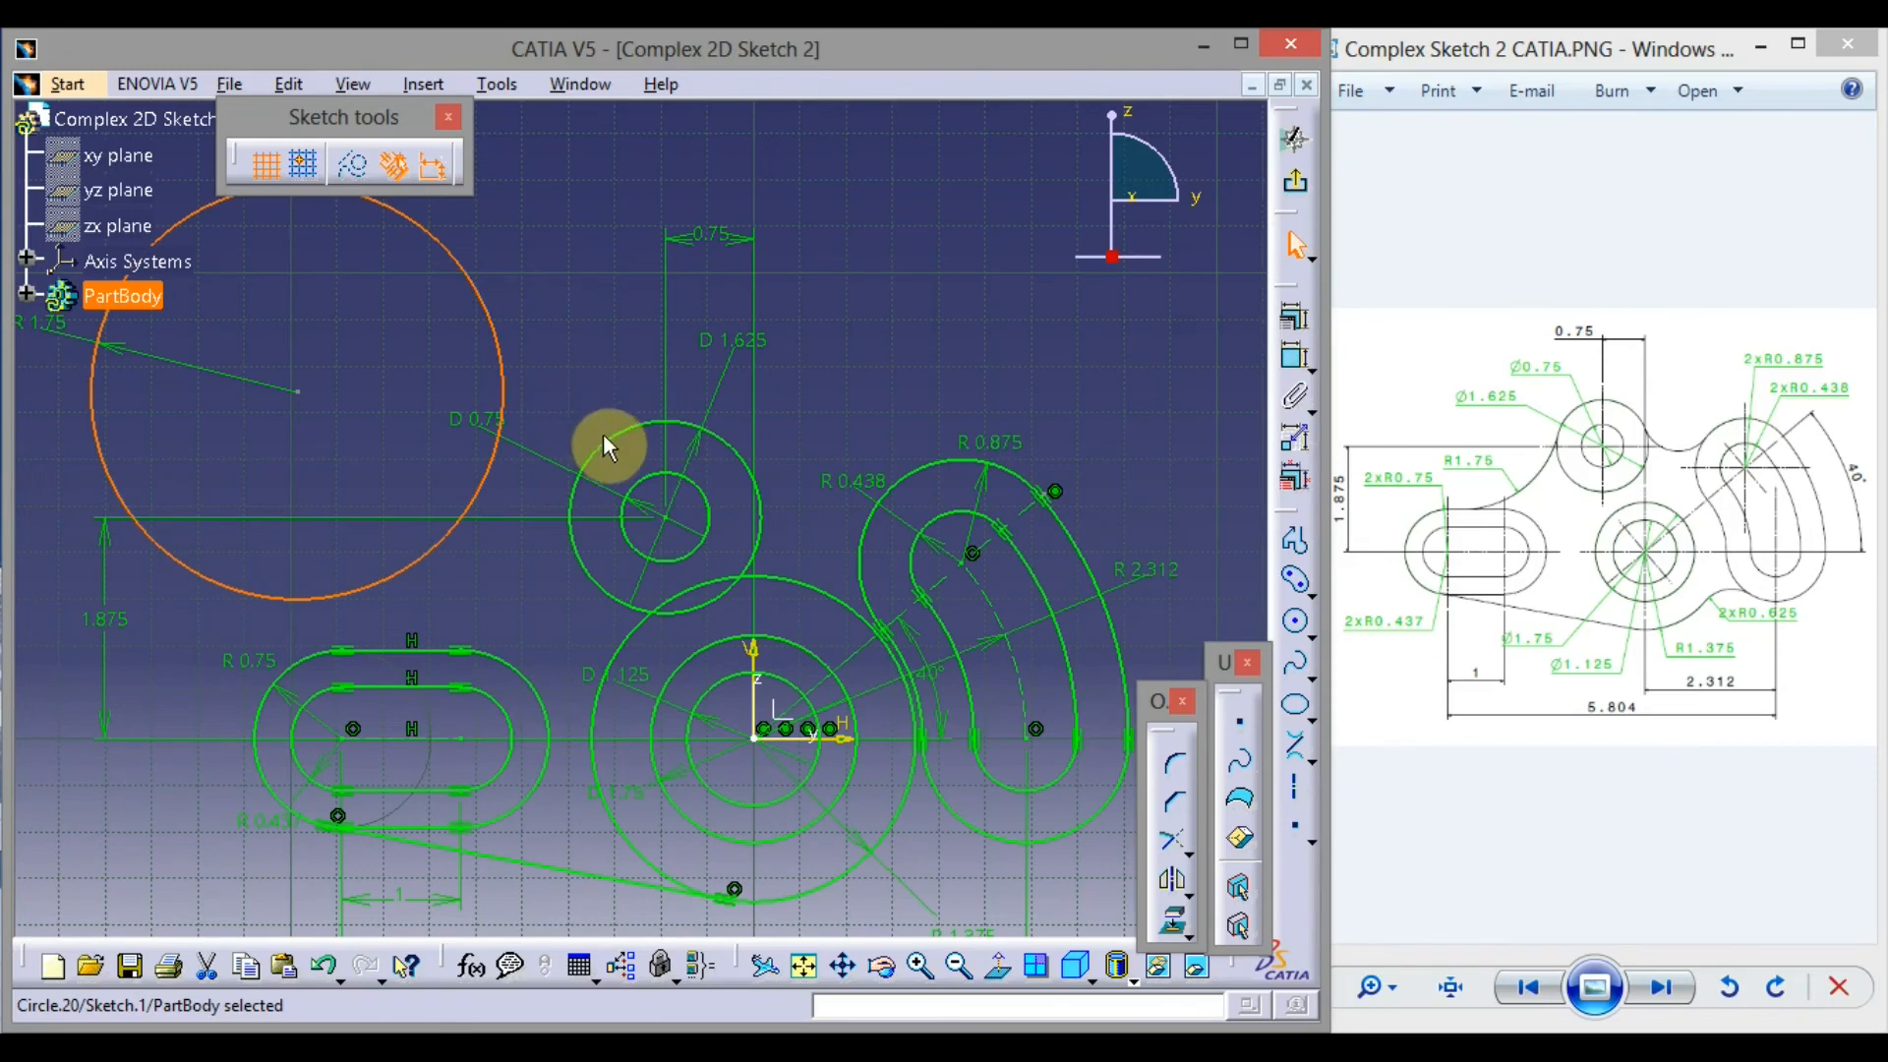
left_click(622, 454, "ctrl")
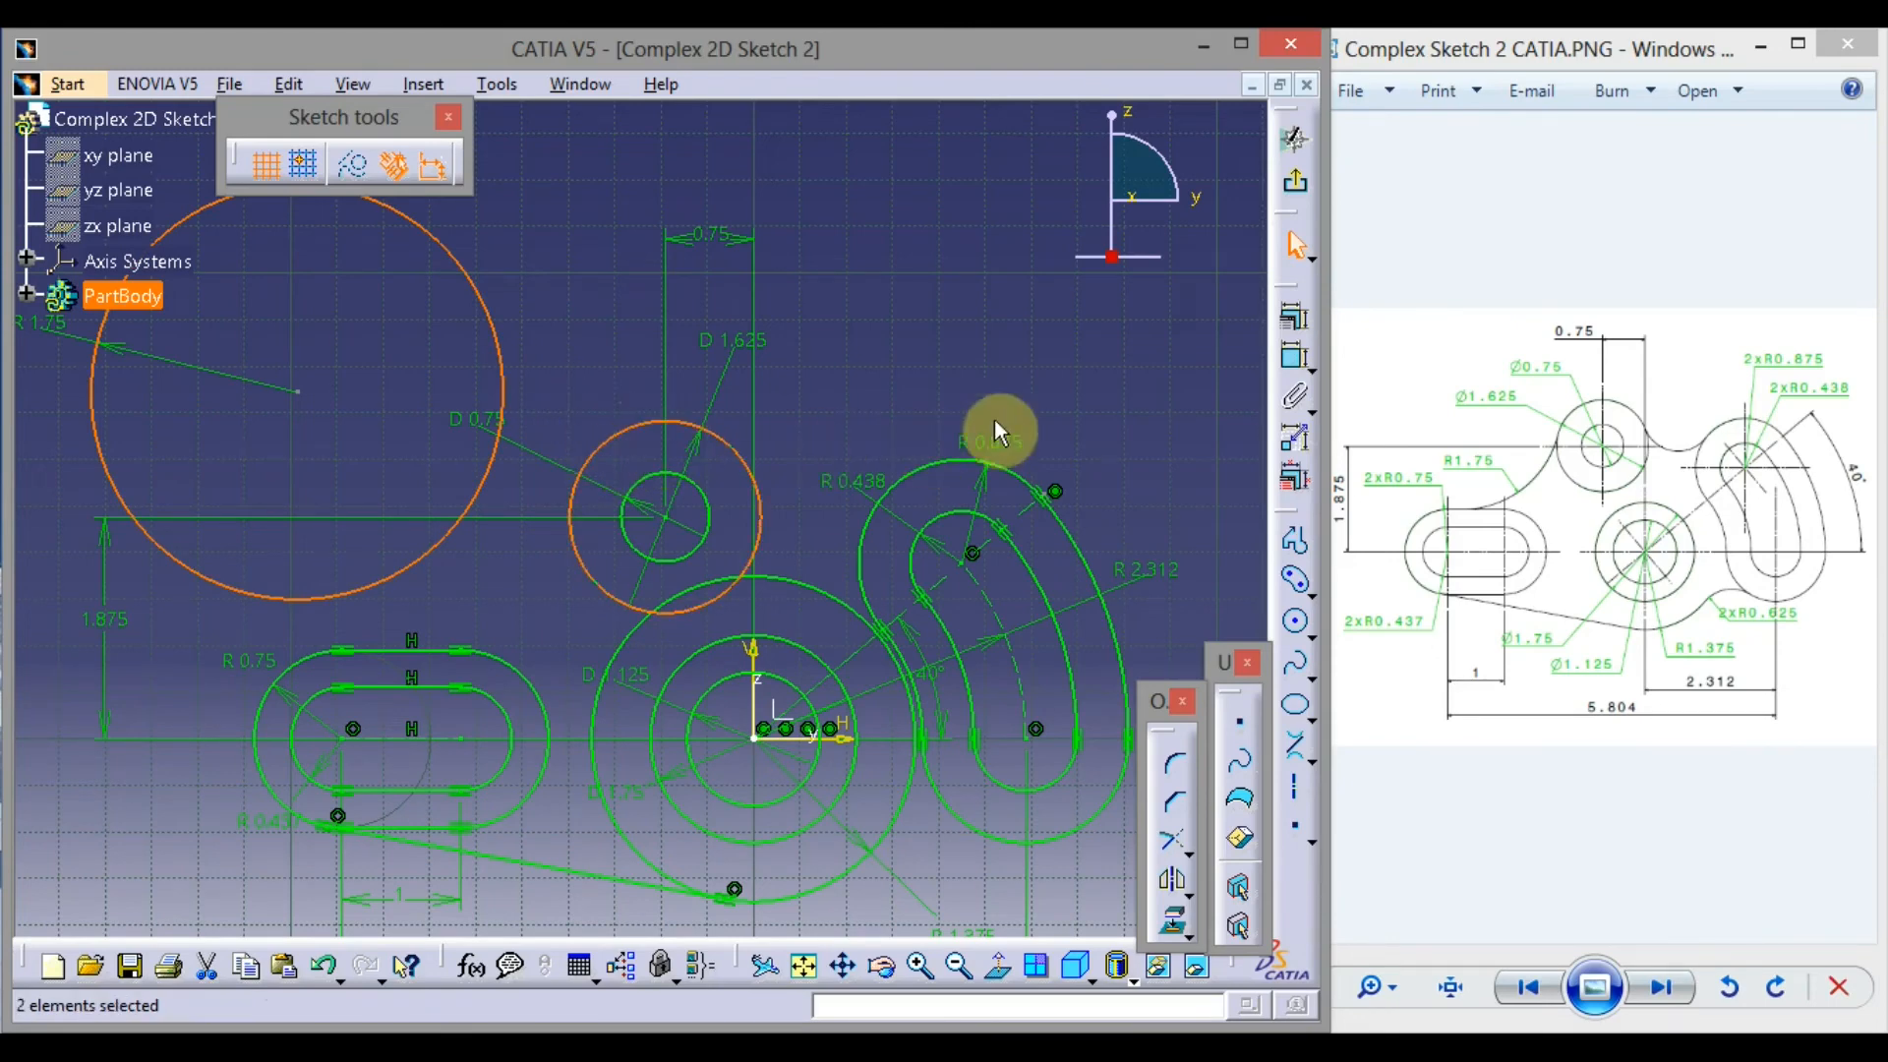
left_click(1297, 323)
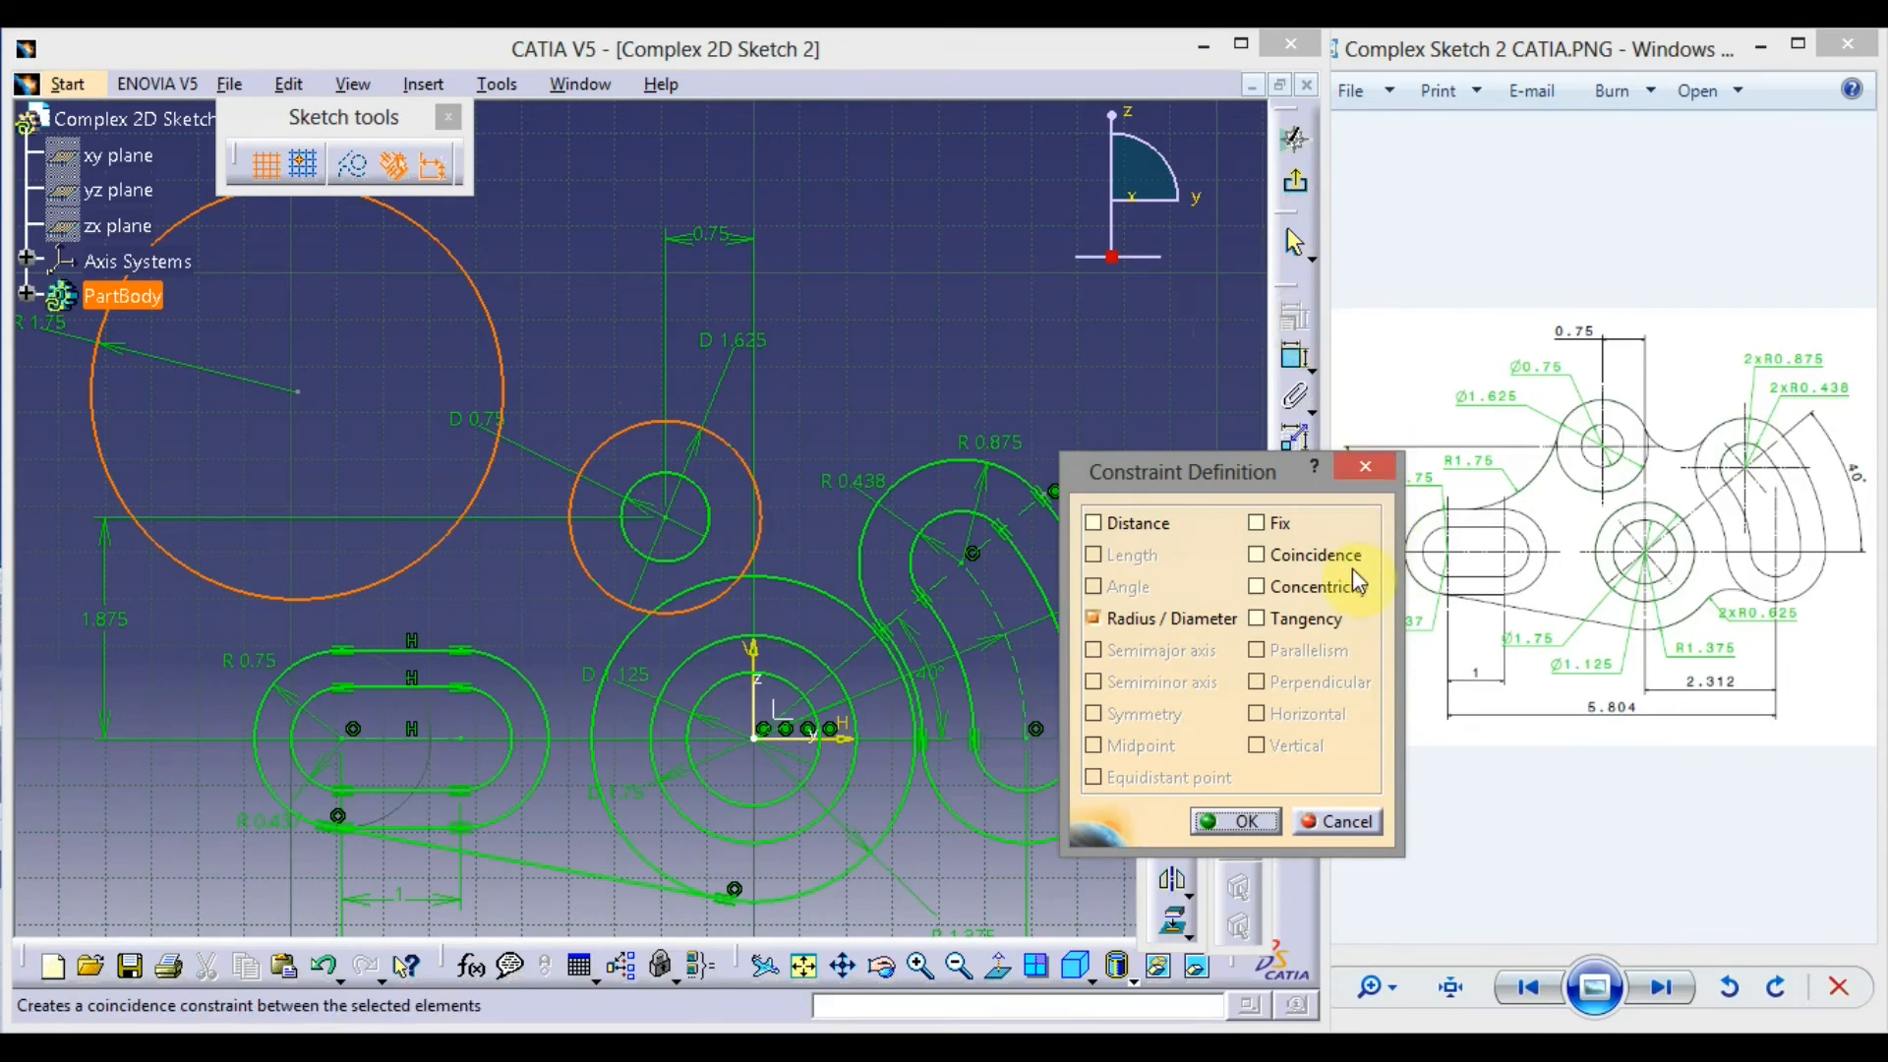
left_click(1251, 617)
left_click(1240, 821)
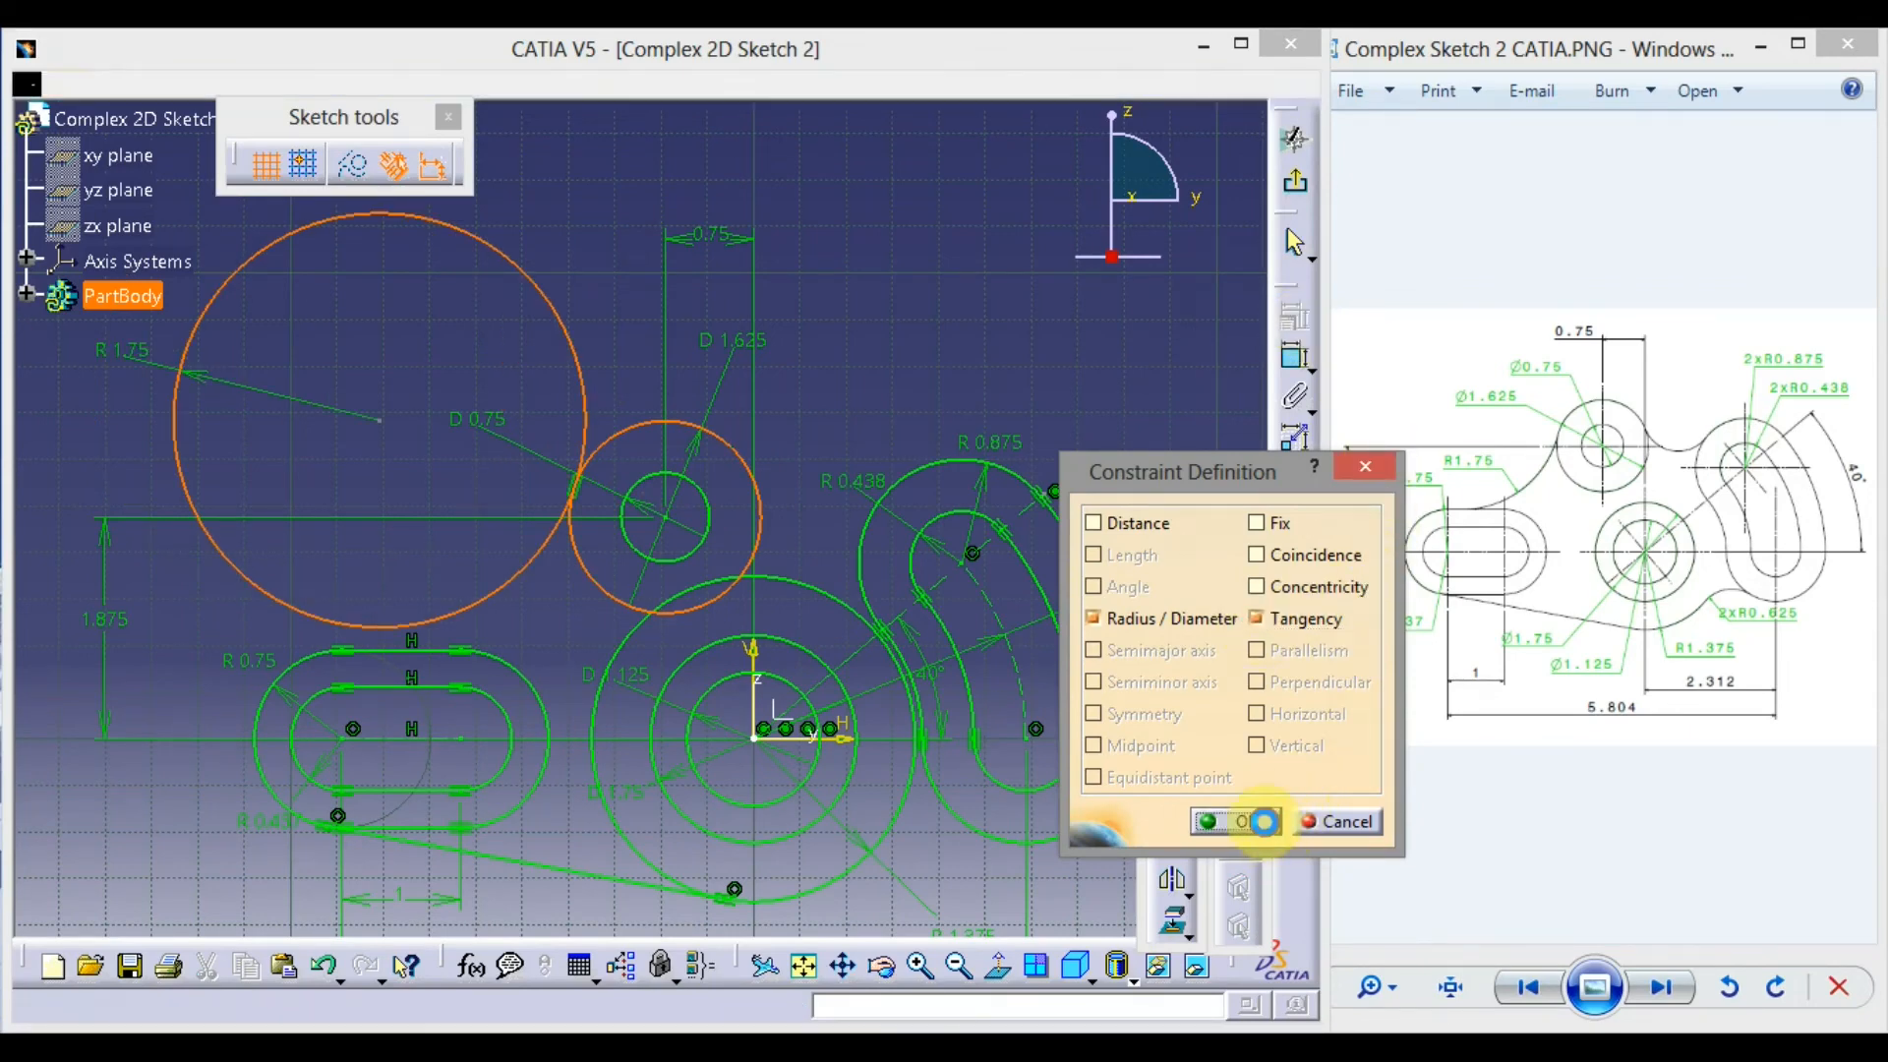
Constrain the 1.75 in radius circle tangent to the upper straight edge of the left elongated hole's outer profile
left_click(321, 620)
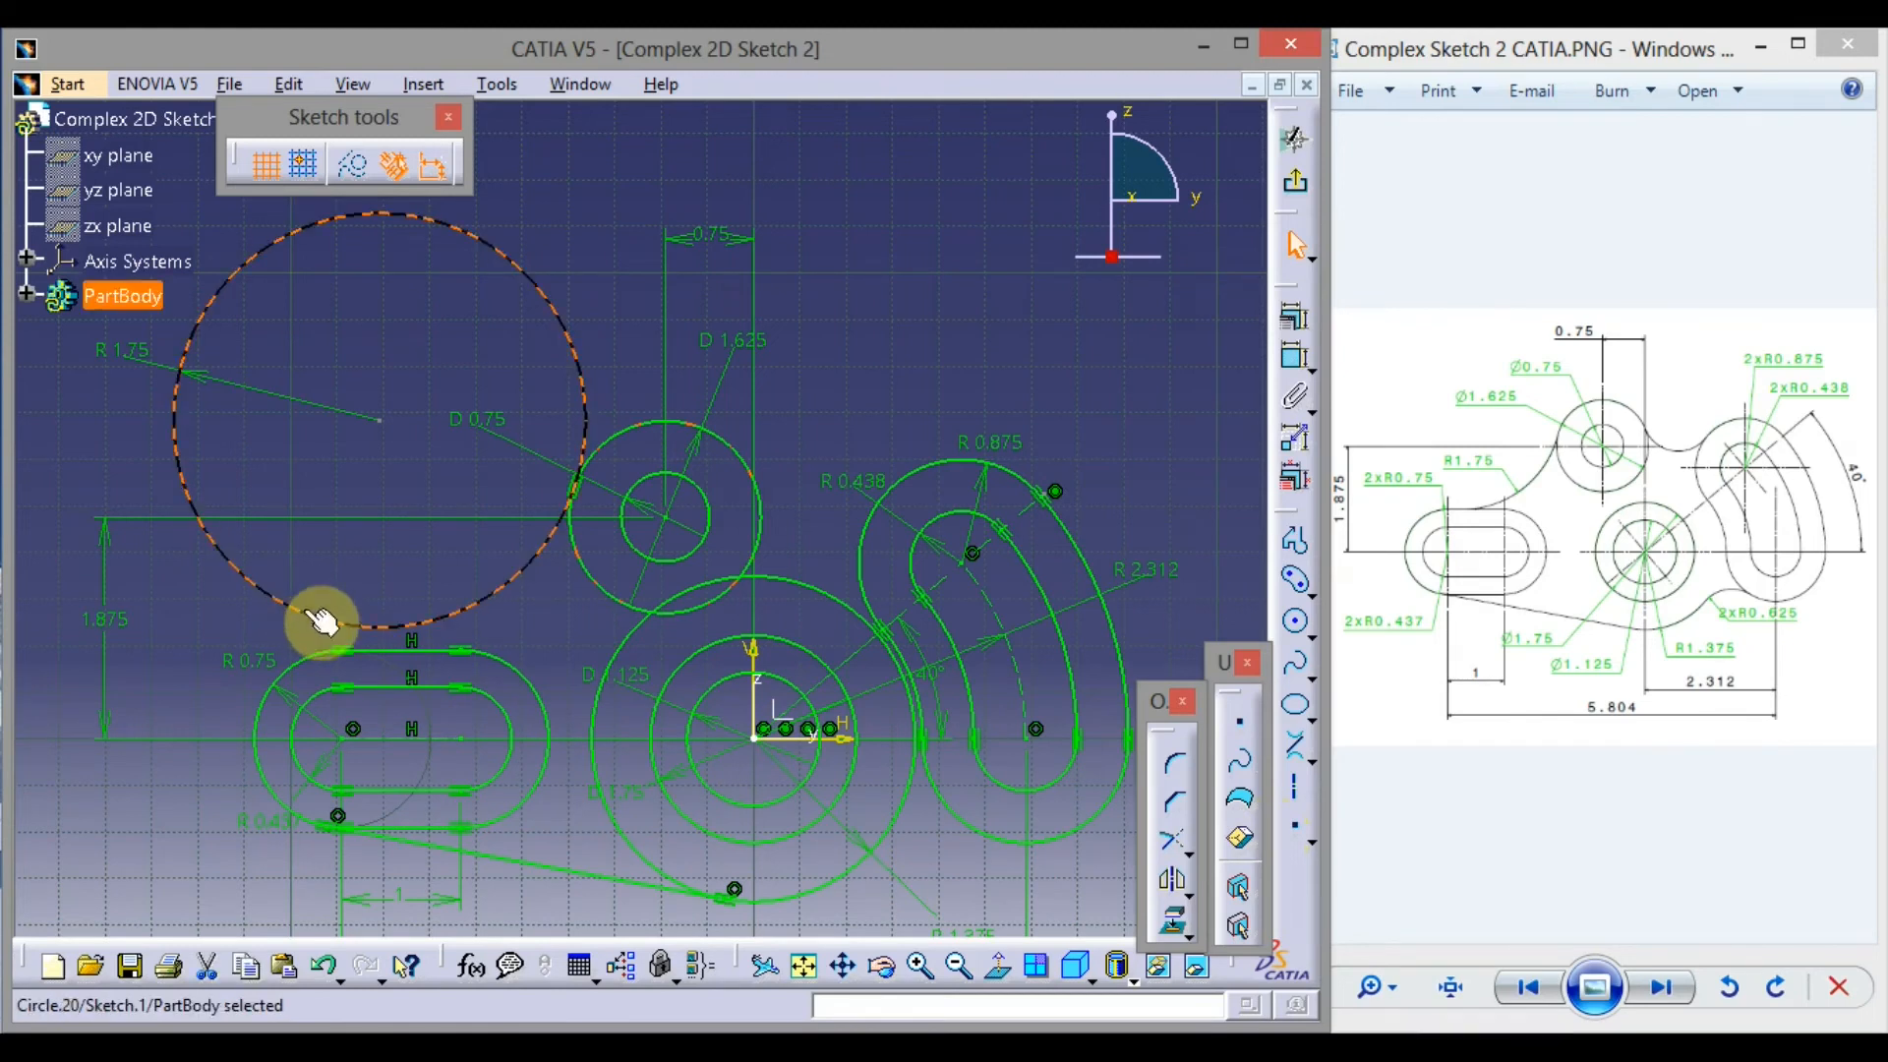
left_click(405, 651, "ctrl")
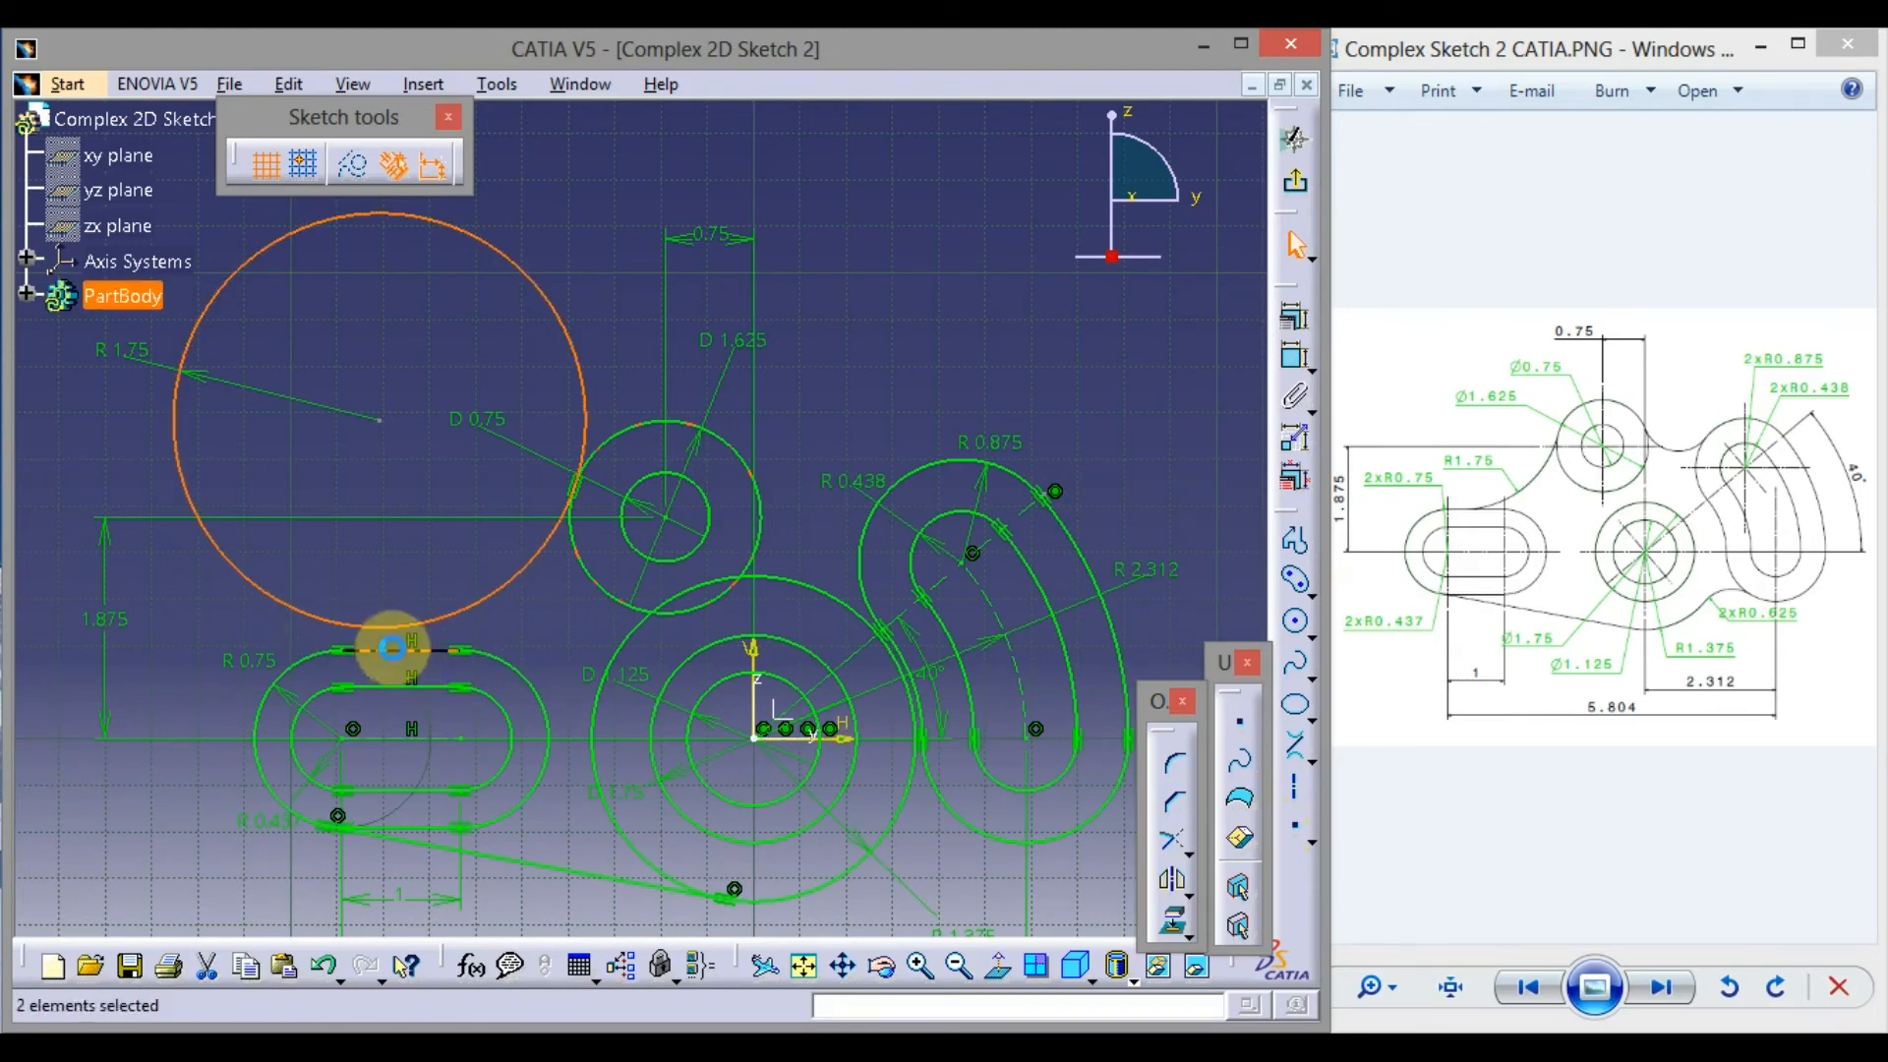
left_click(1288, 326)
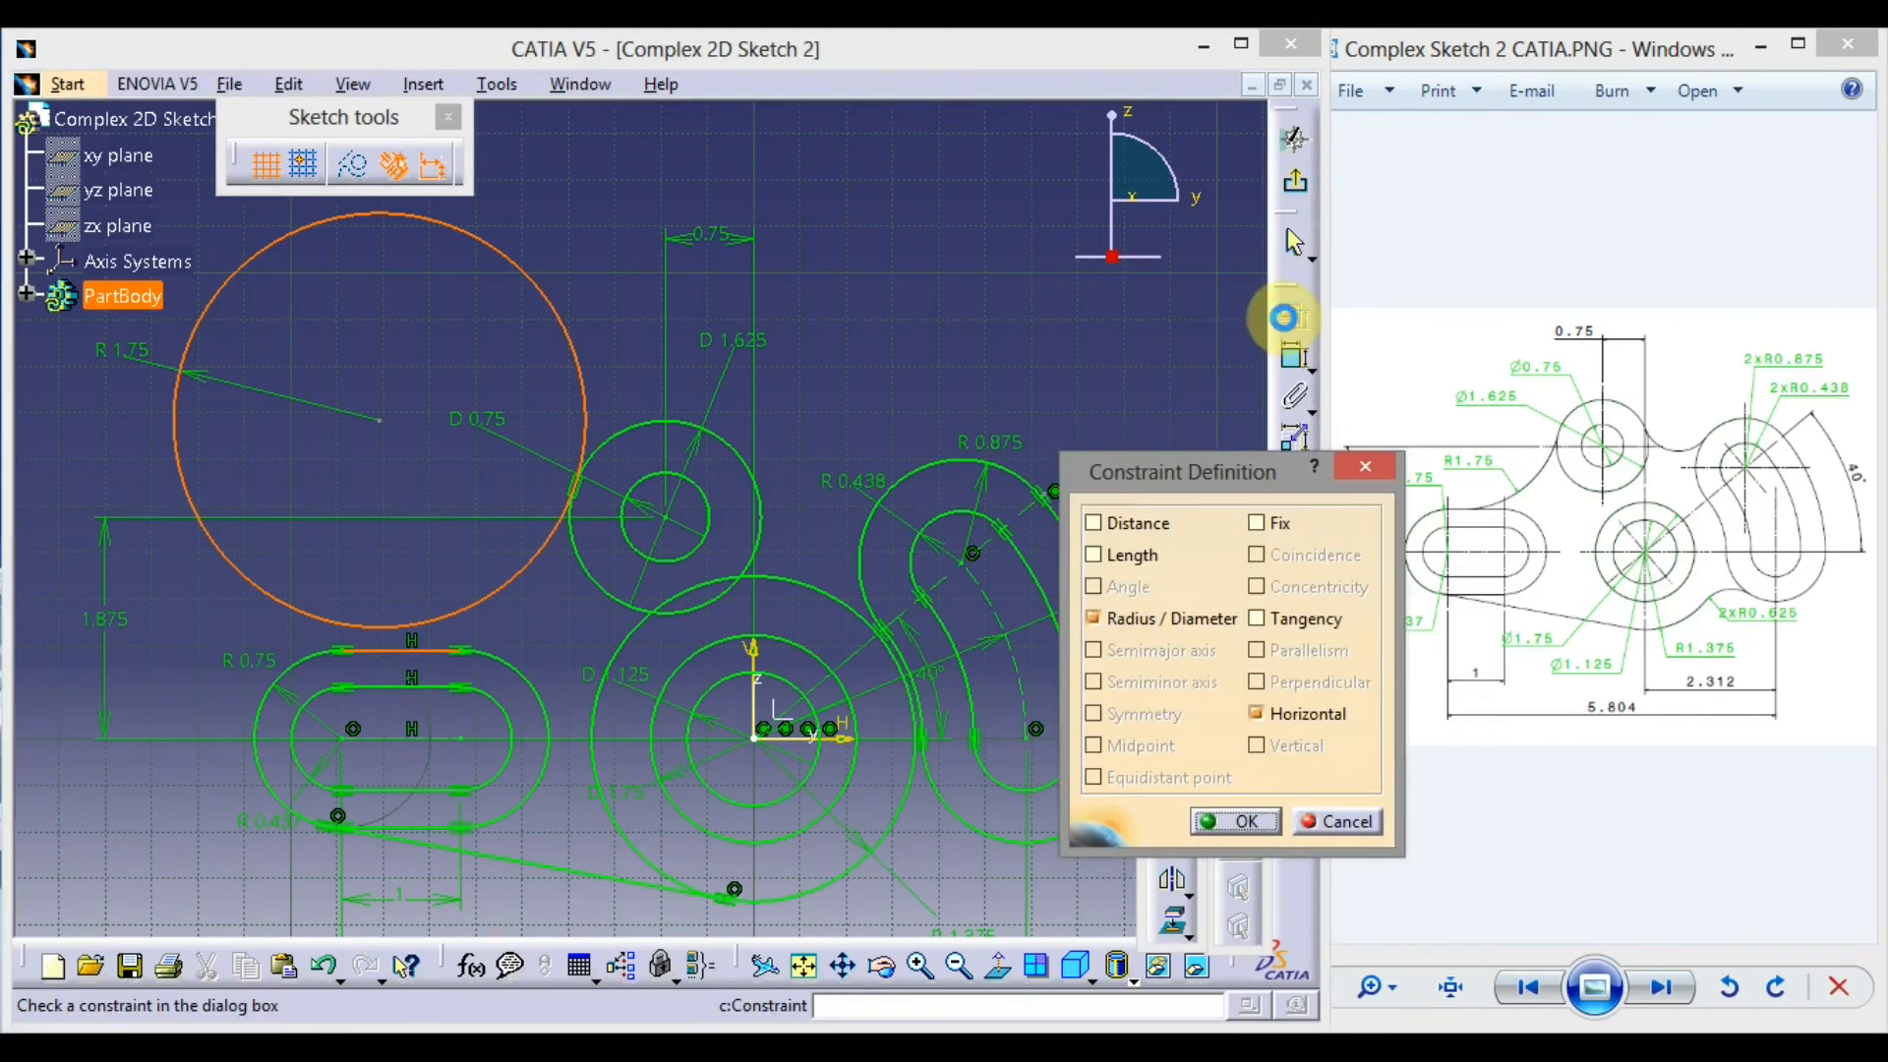
left_click(1259, 619)
left_click(1236, 821)
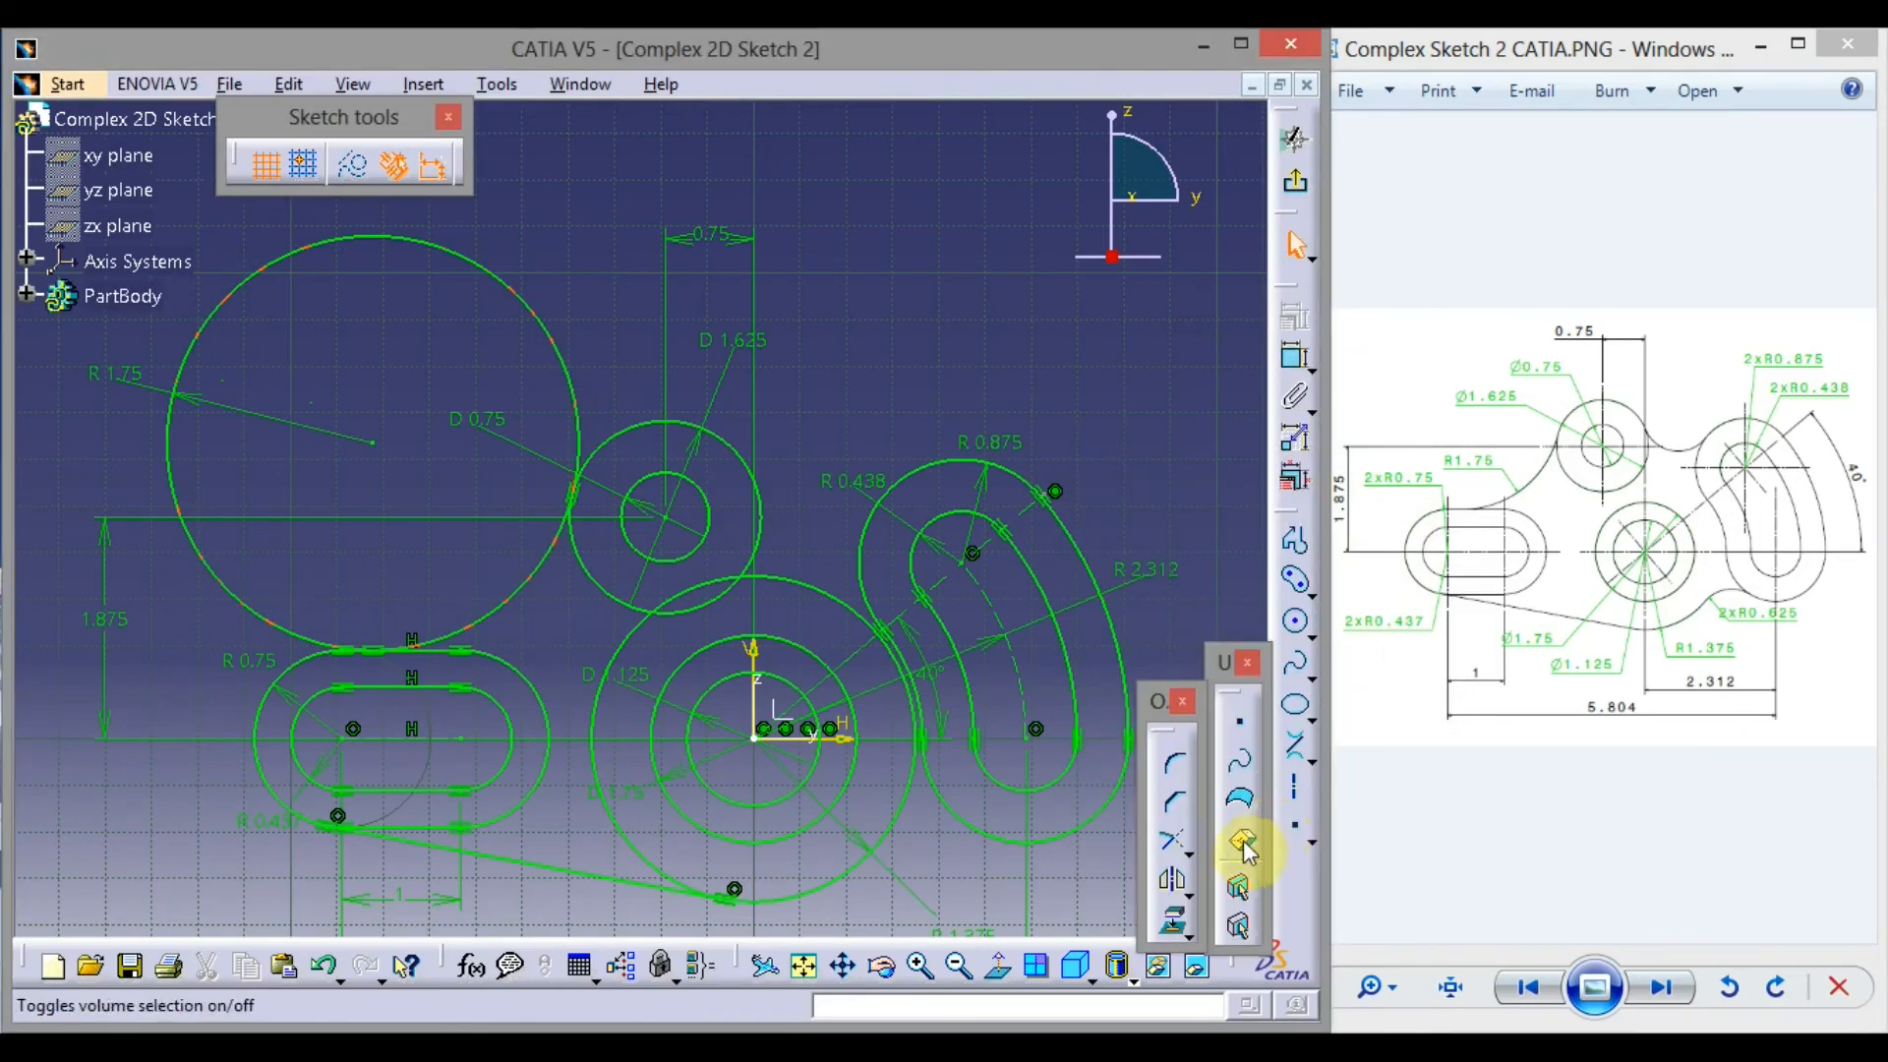
Quick Trim the 1.75 in radius circle, keeping only the arc between the left elongated profile and the outer upper circle
left_click(1188, 854)
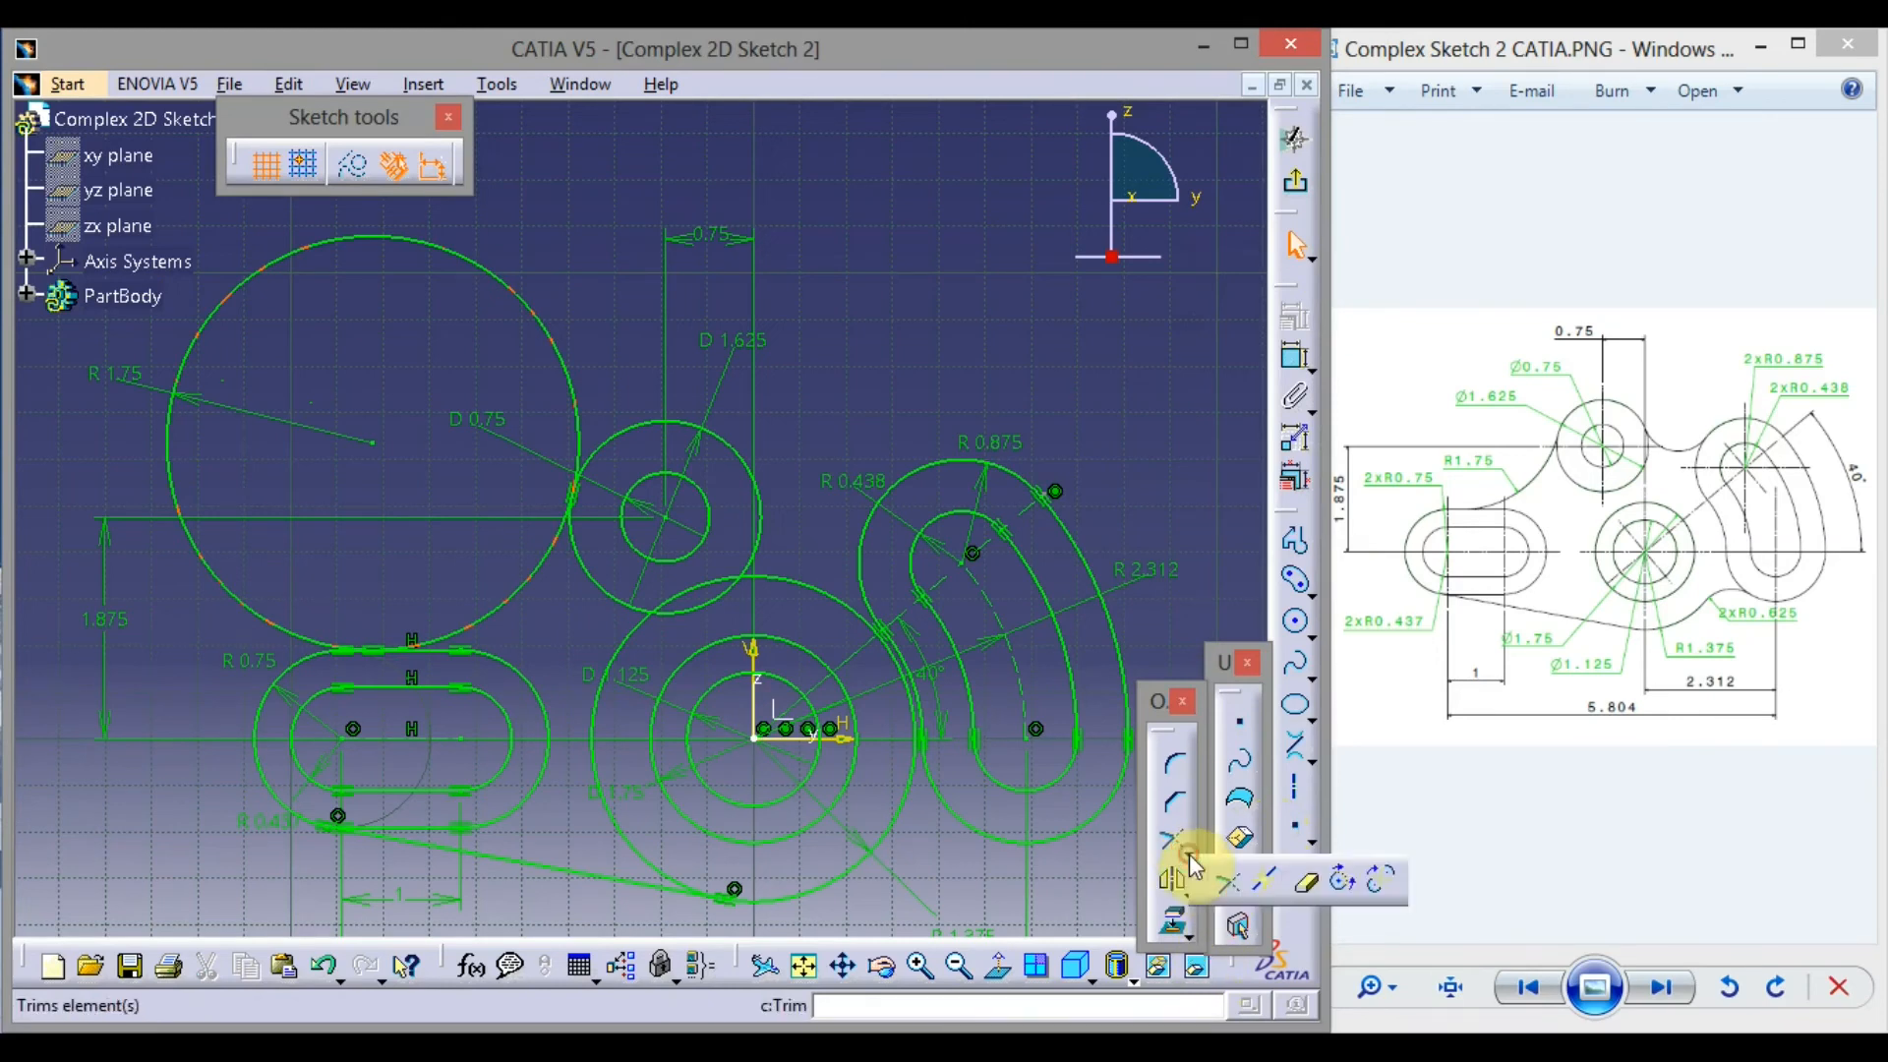
left_click(1306, 883)
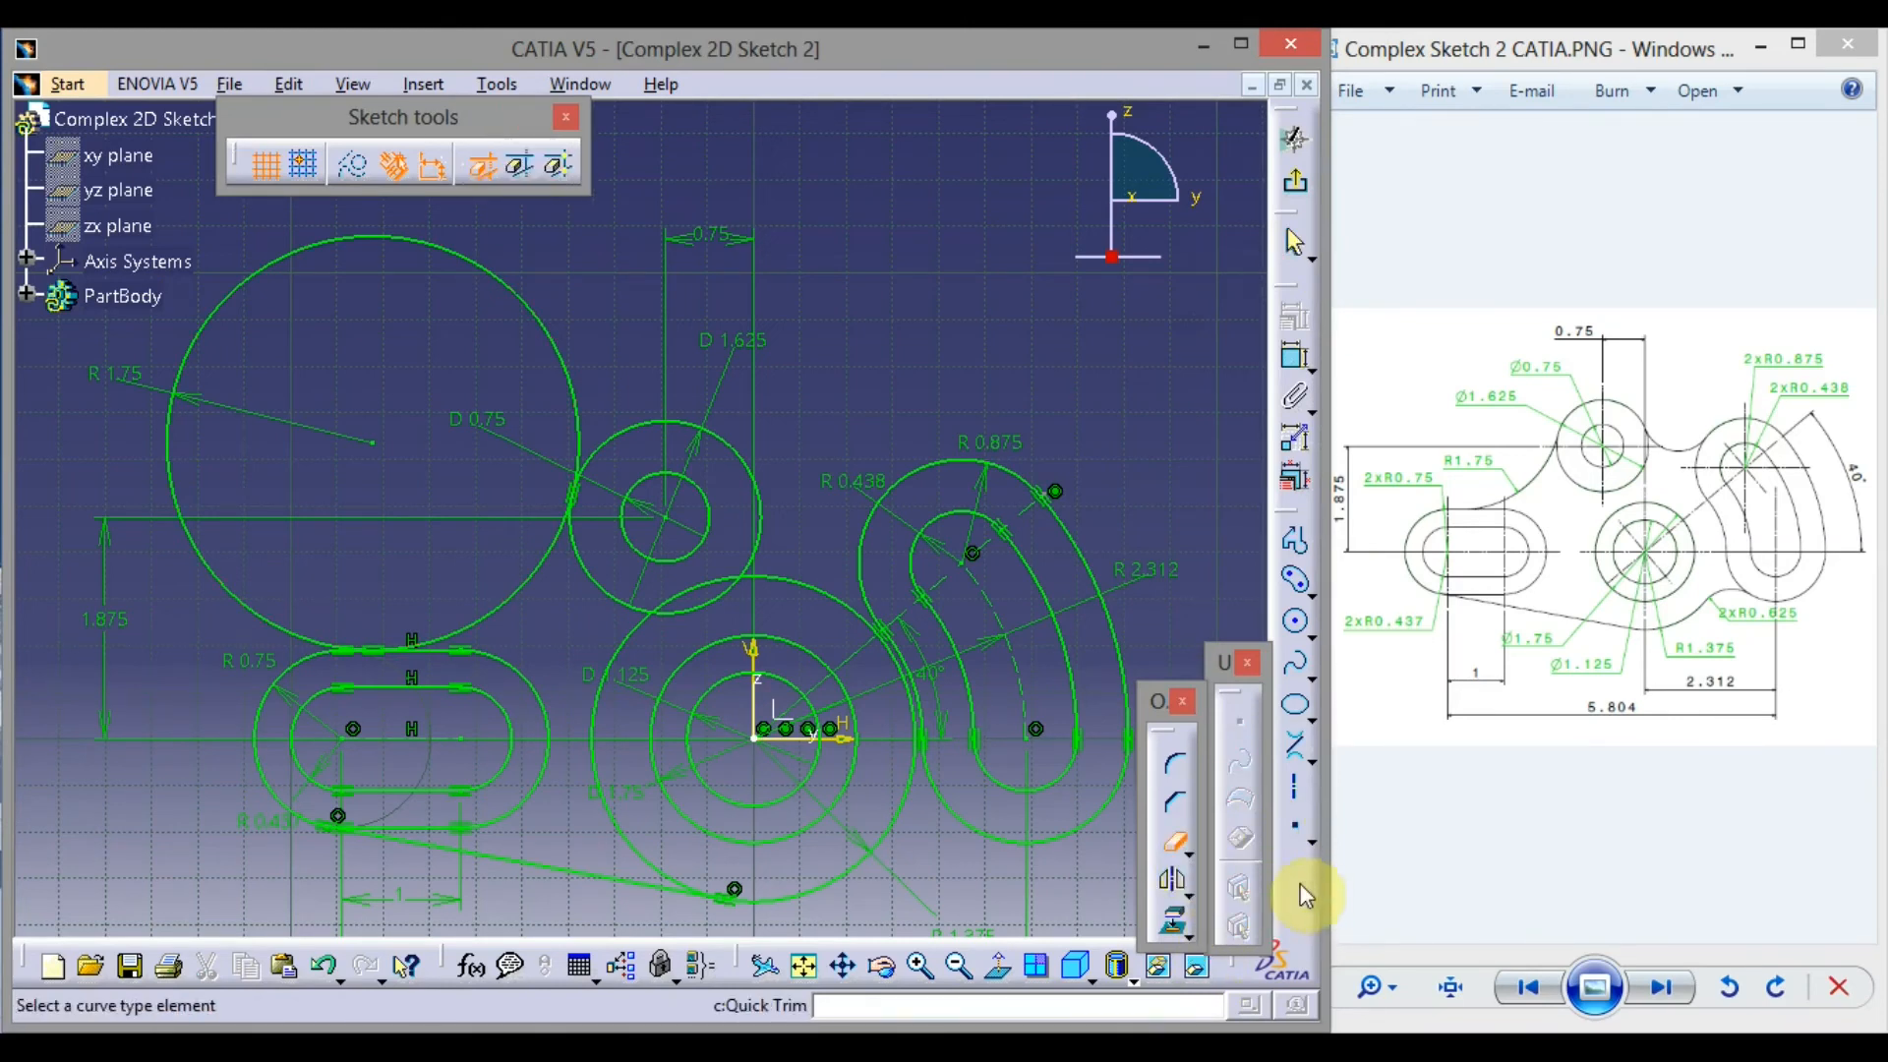
left_click(303, 257)
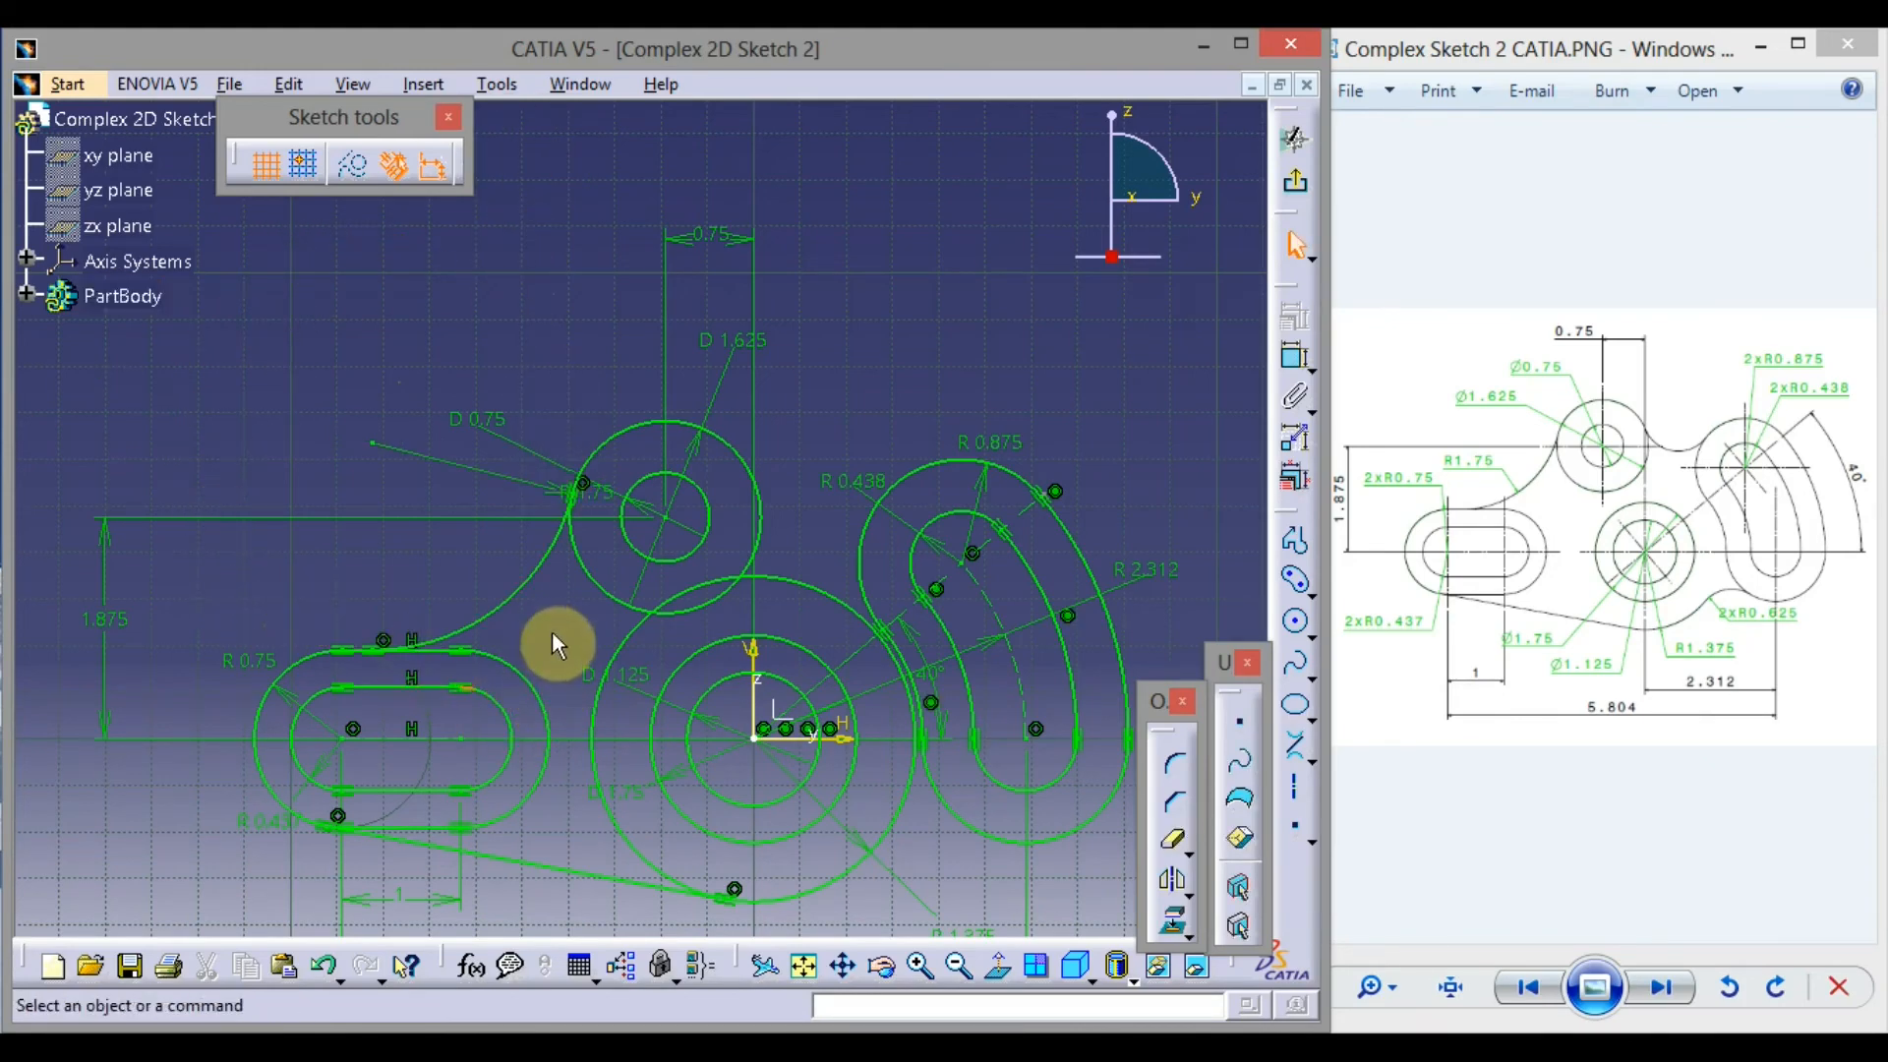
Draw a circle with a radius of about 0.34 in above the gap between the upper circles and the curved slot
mouse_move(553, 632)
middle_mouse_down()
mouse_move(477, 527)
mouse_move(452, 540)
middle_mouse_up()
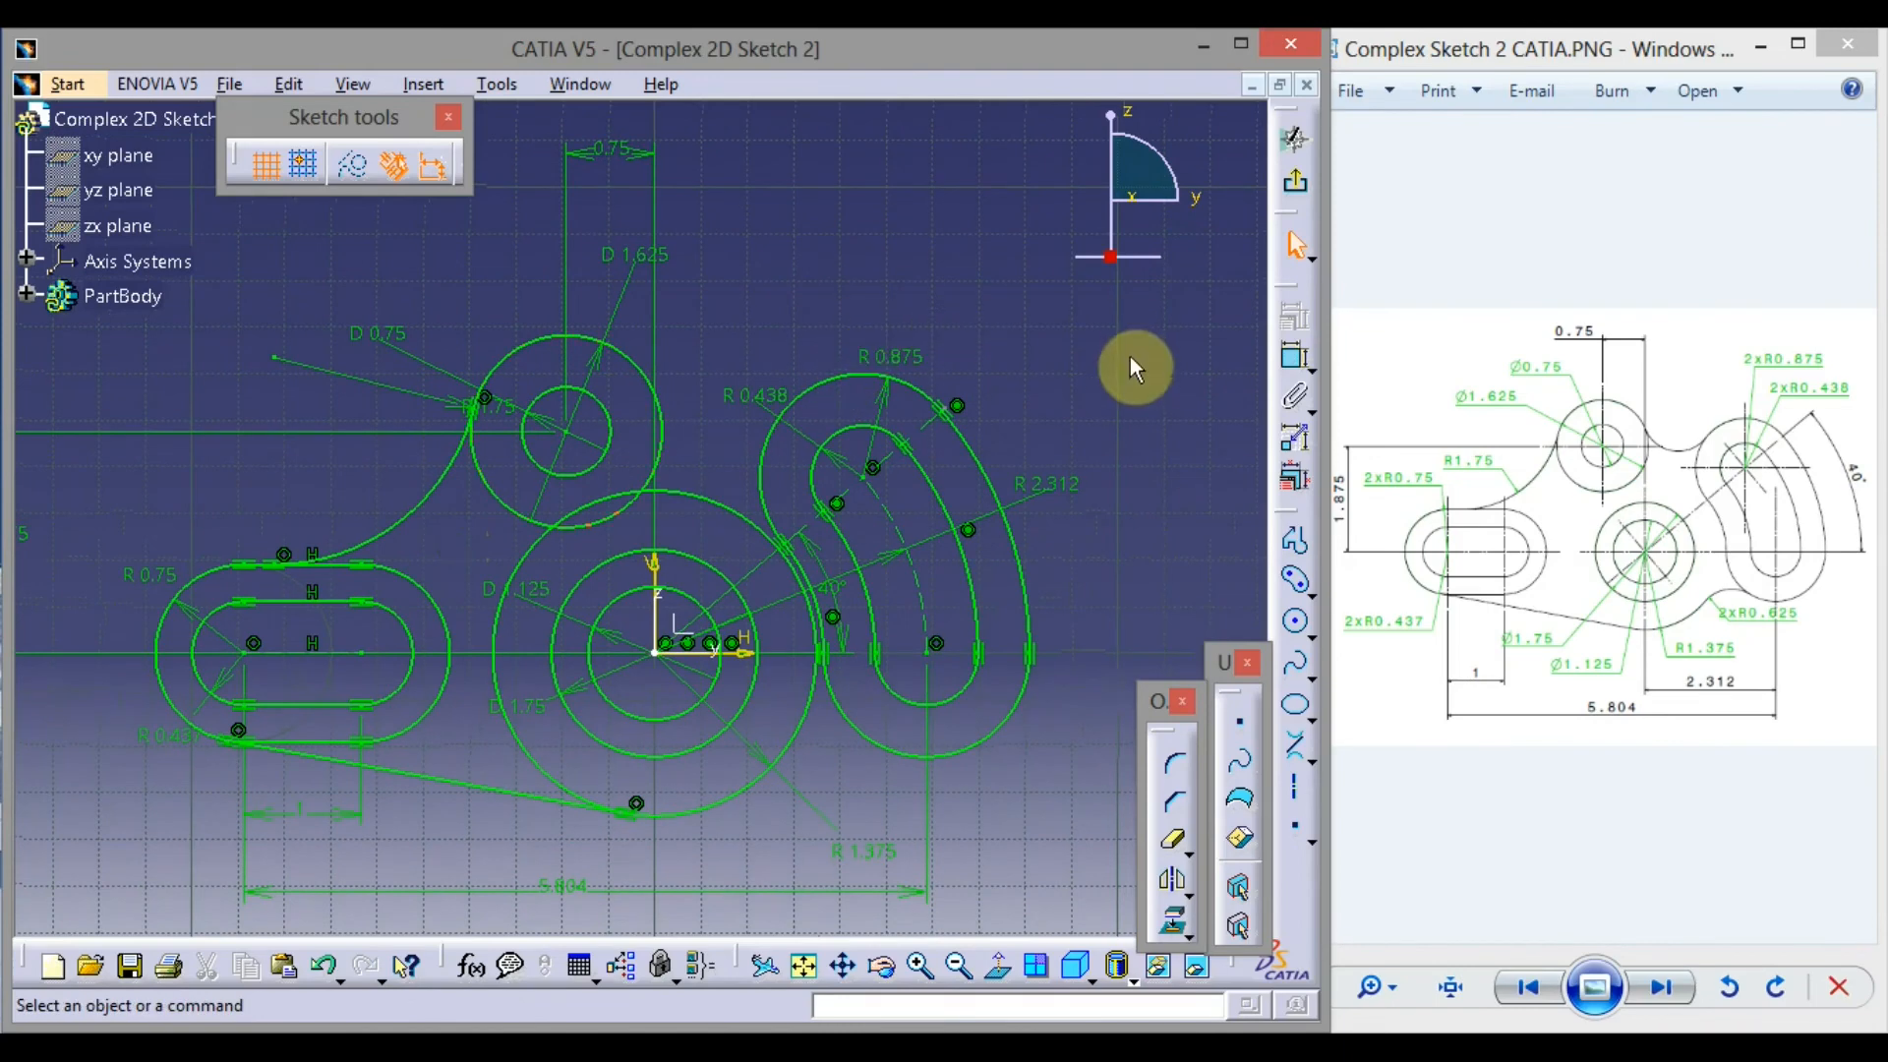
mouse_move(1131, 359)
middle_mouse_down()
mouse_move(1117, 367)
mouse_move(1108, 325)
mouse_move(1126, 444)
mouse_move(1121, 341)
mouse_move(1160, 352)
middle_mouse_up()
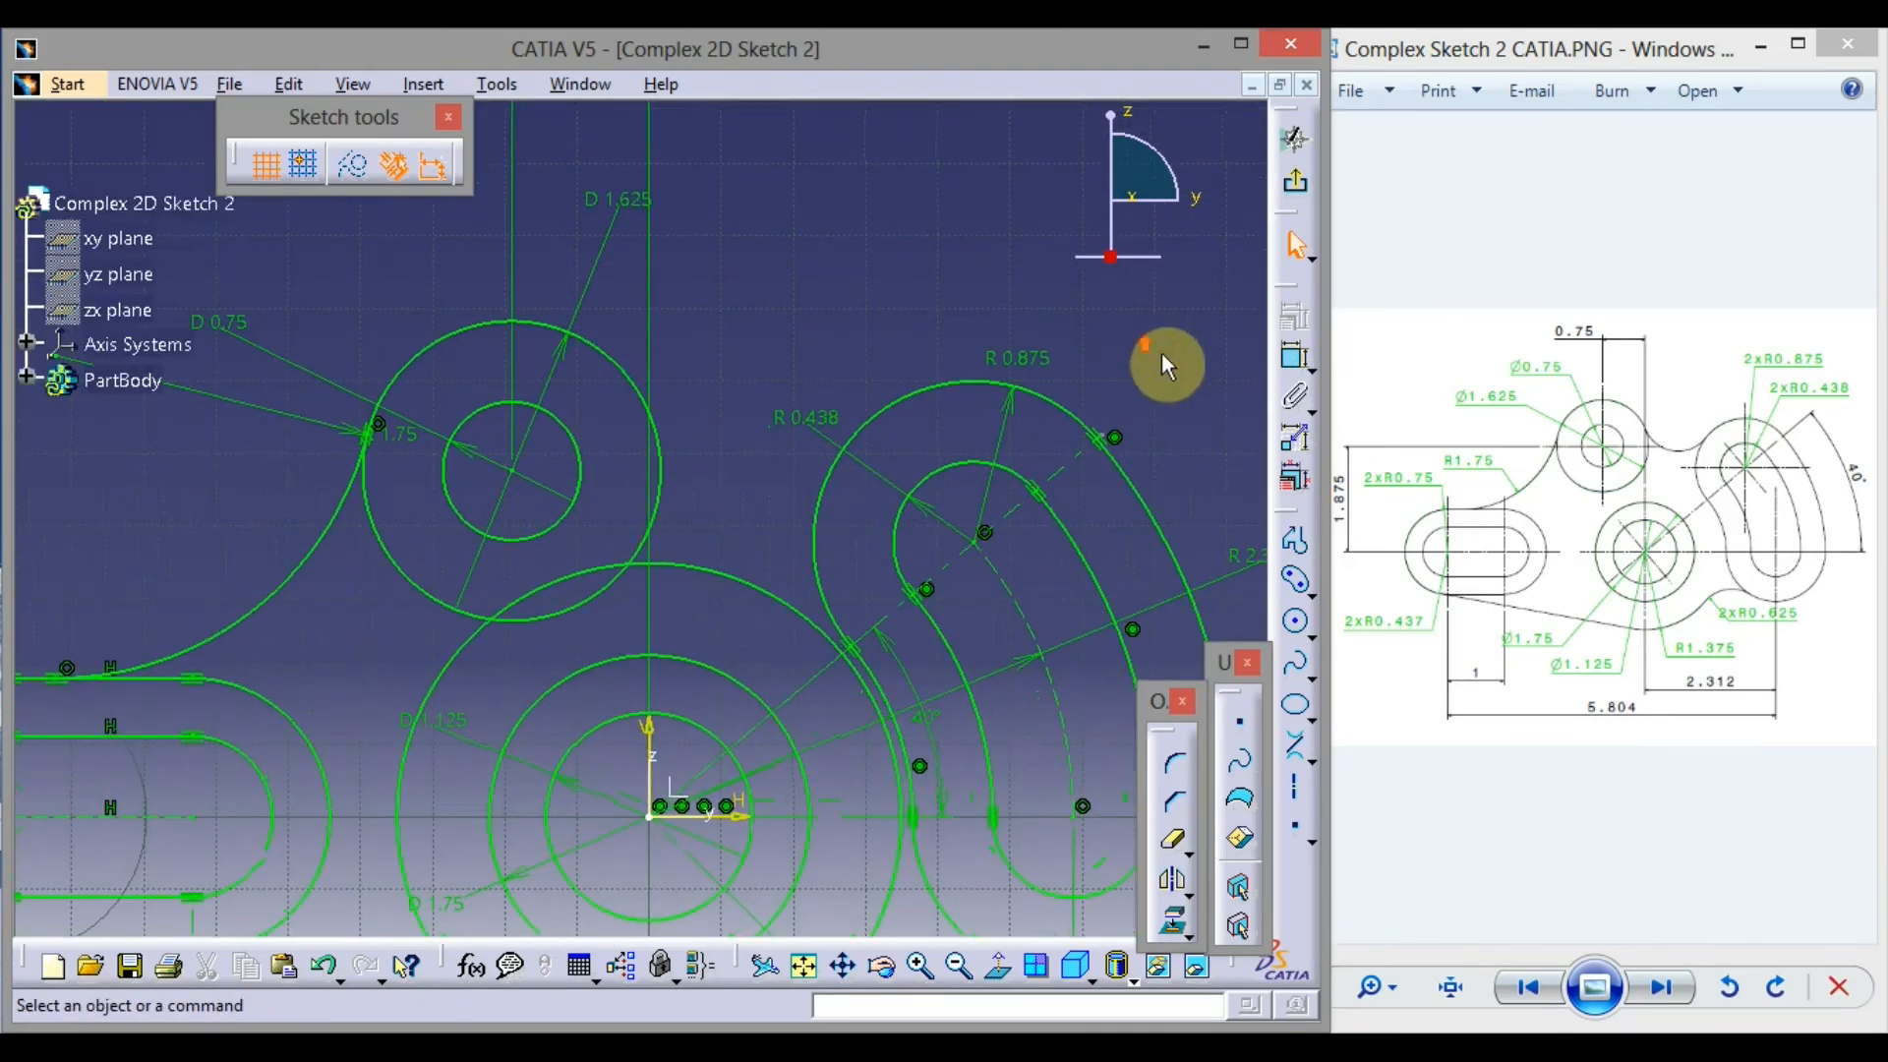
left_click(1294, 621)
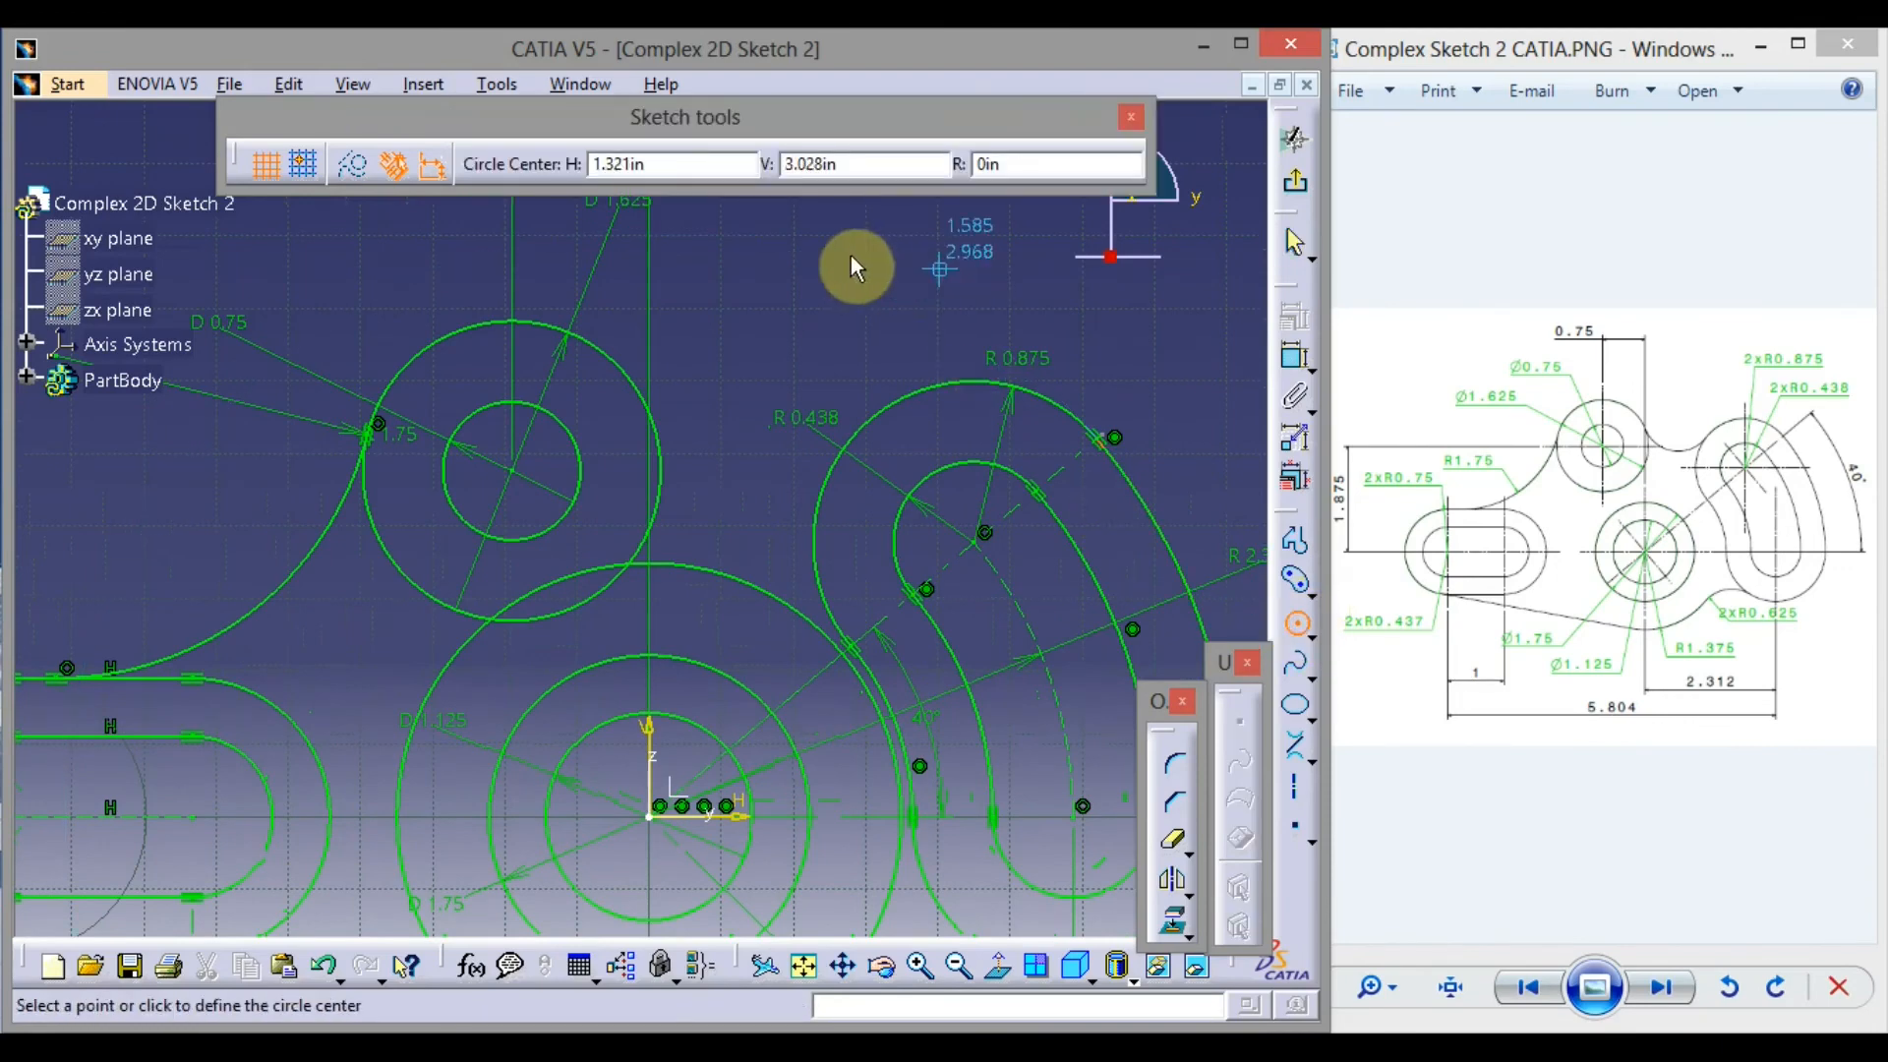
middle_click_drag(811, 238, 804, 330)
left_click(806, 275)
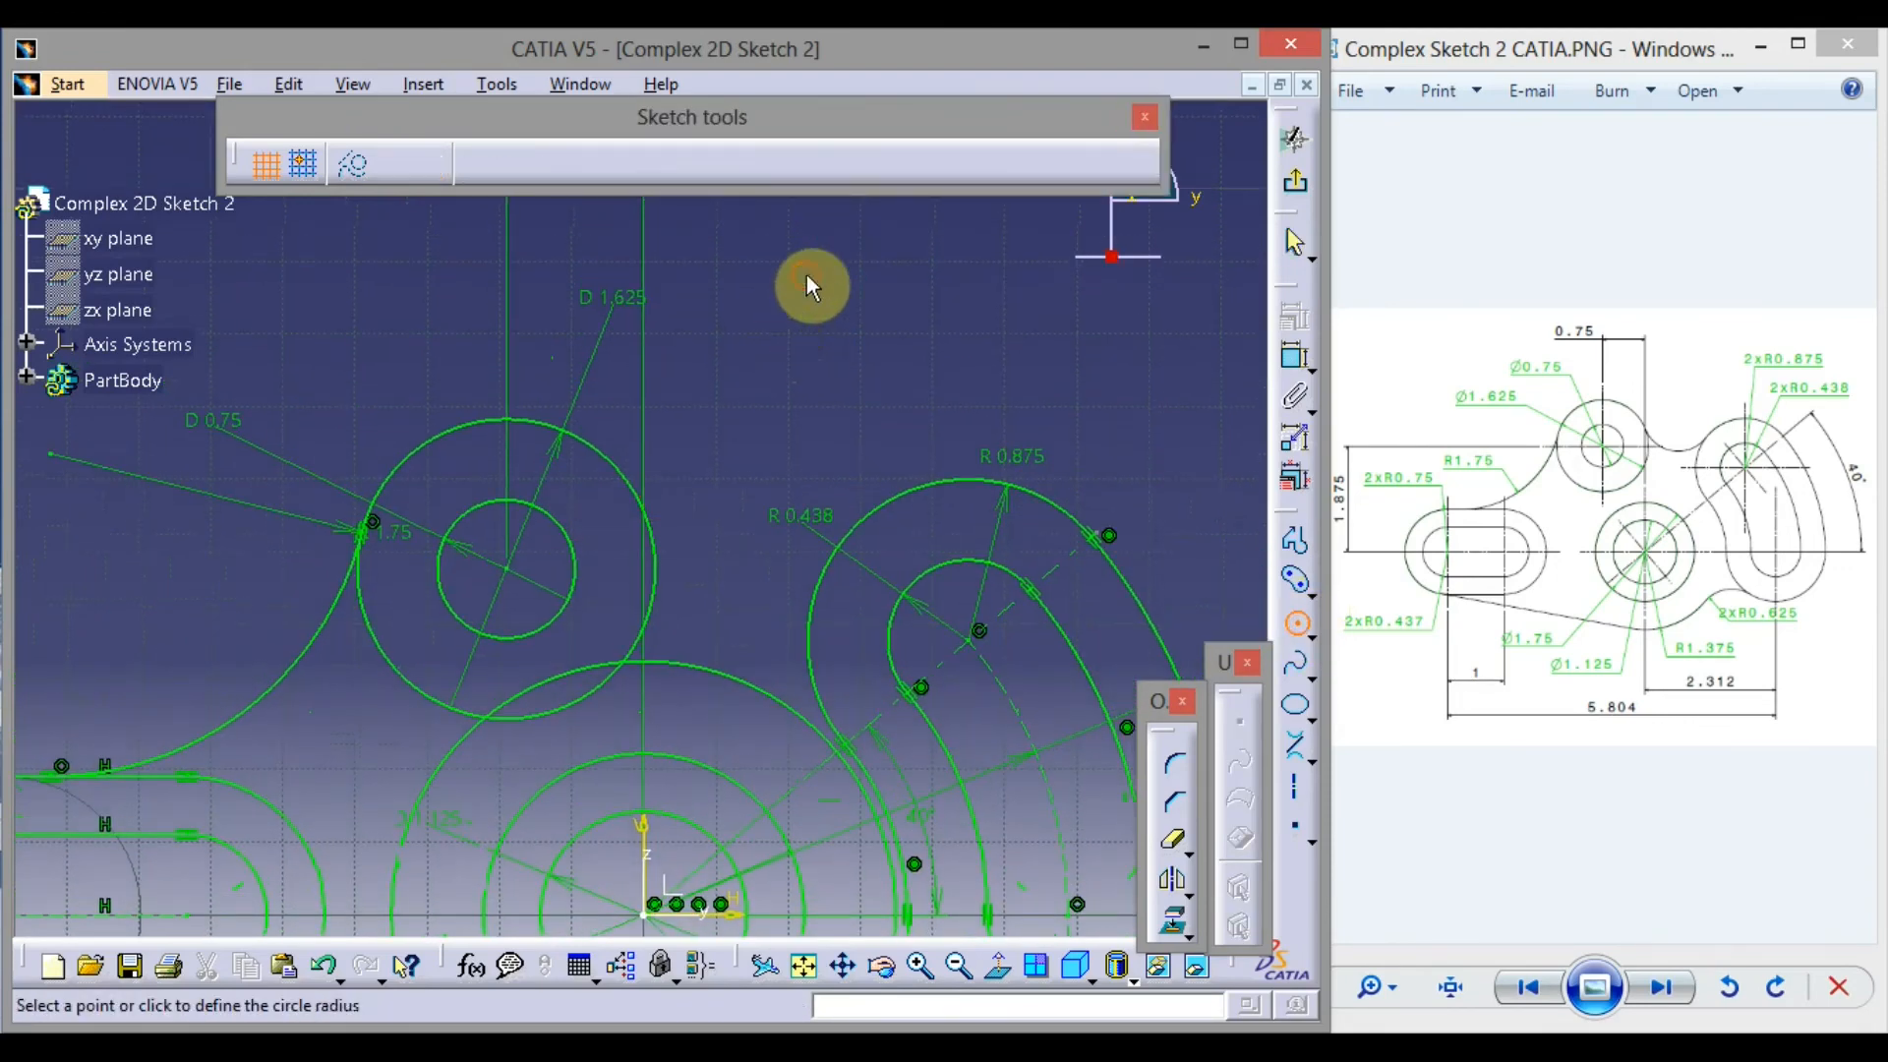
left_click(843, 323)
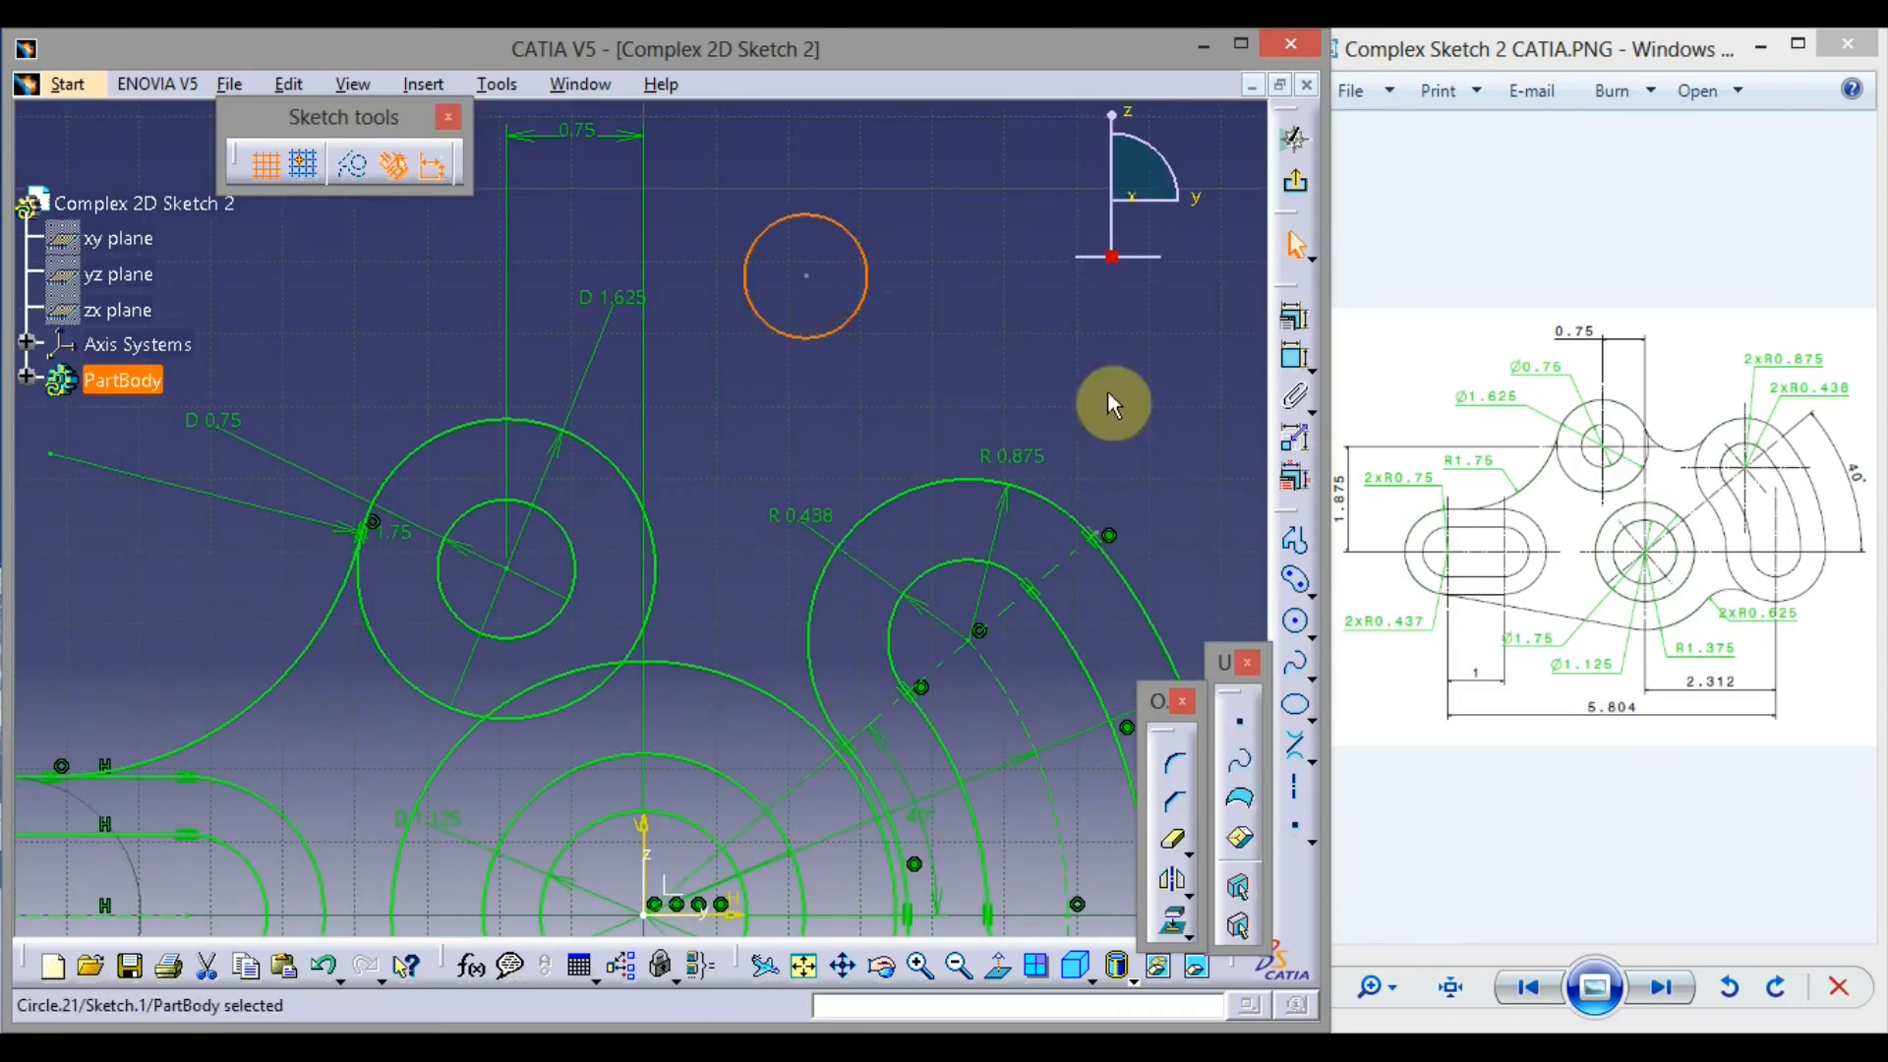
Dimension the radius of the circle above the gap, place the dimension outside it, and set it to 0.625 in
left_click(1293, 365)
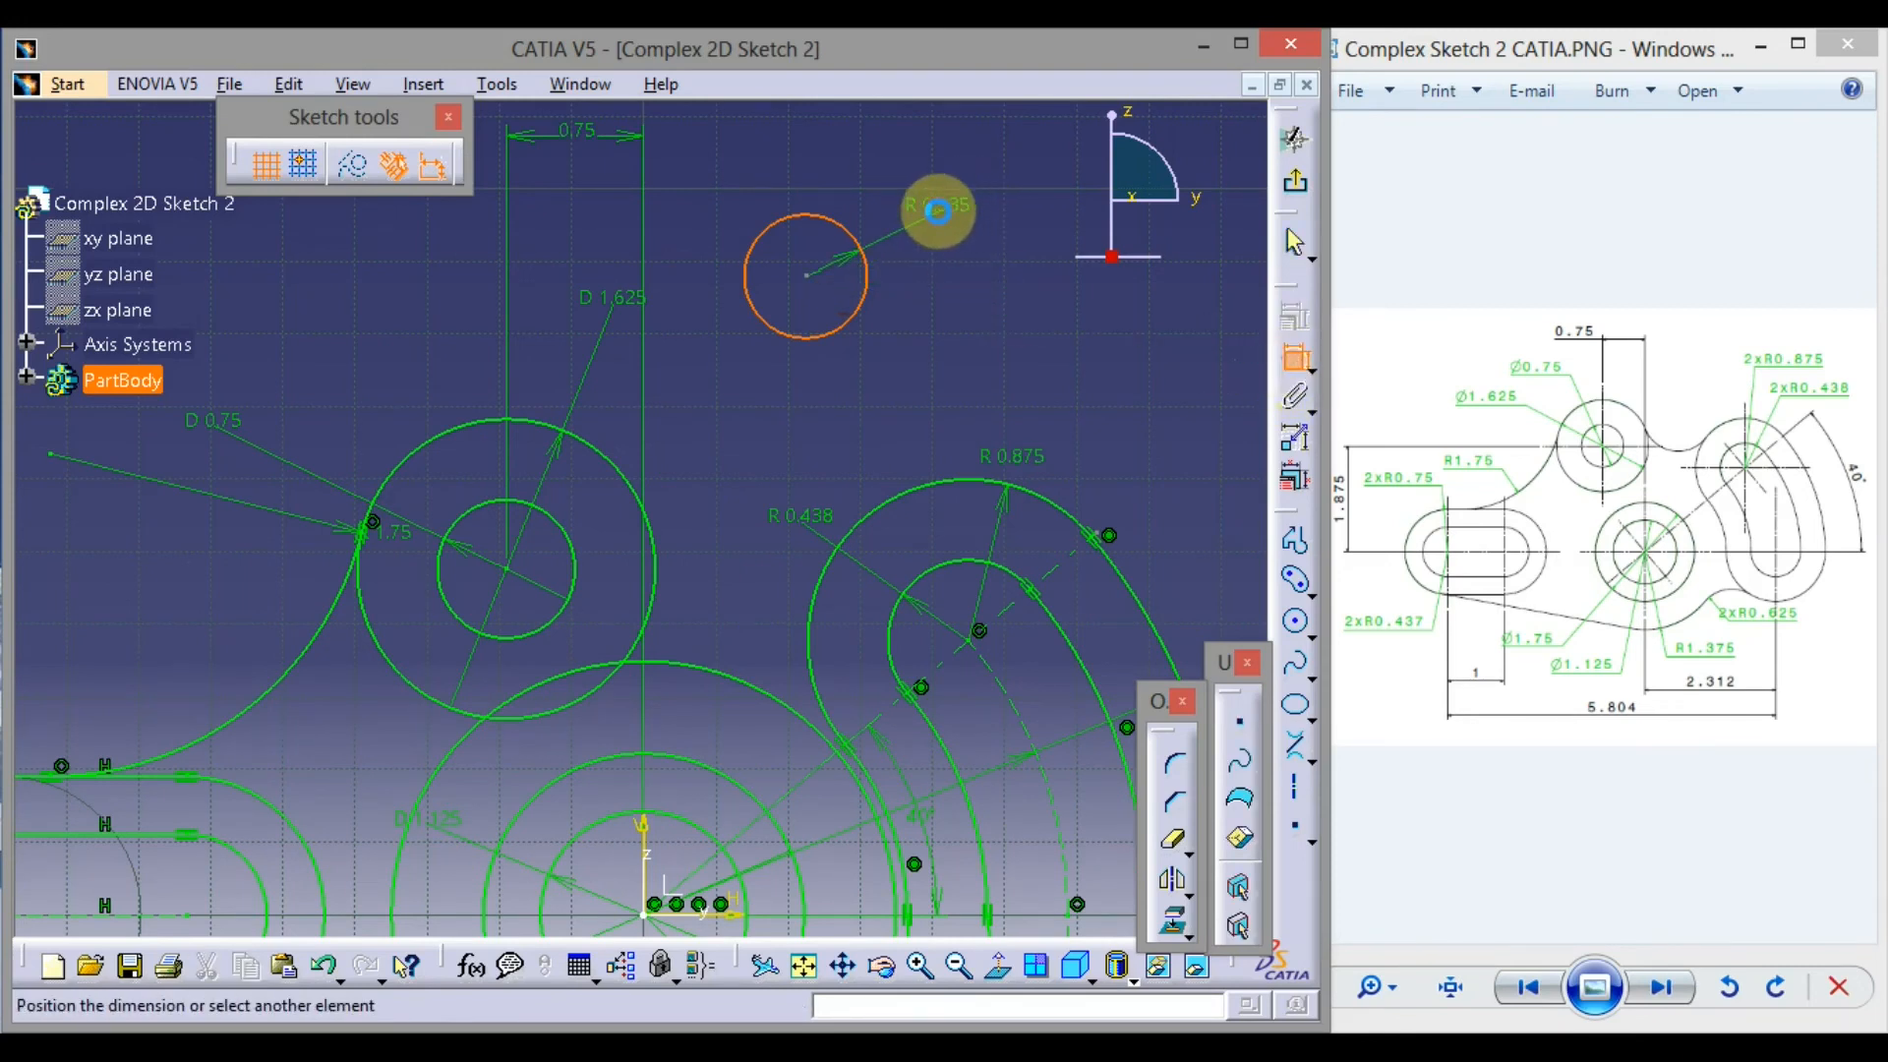
left_click(935, 204)
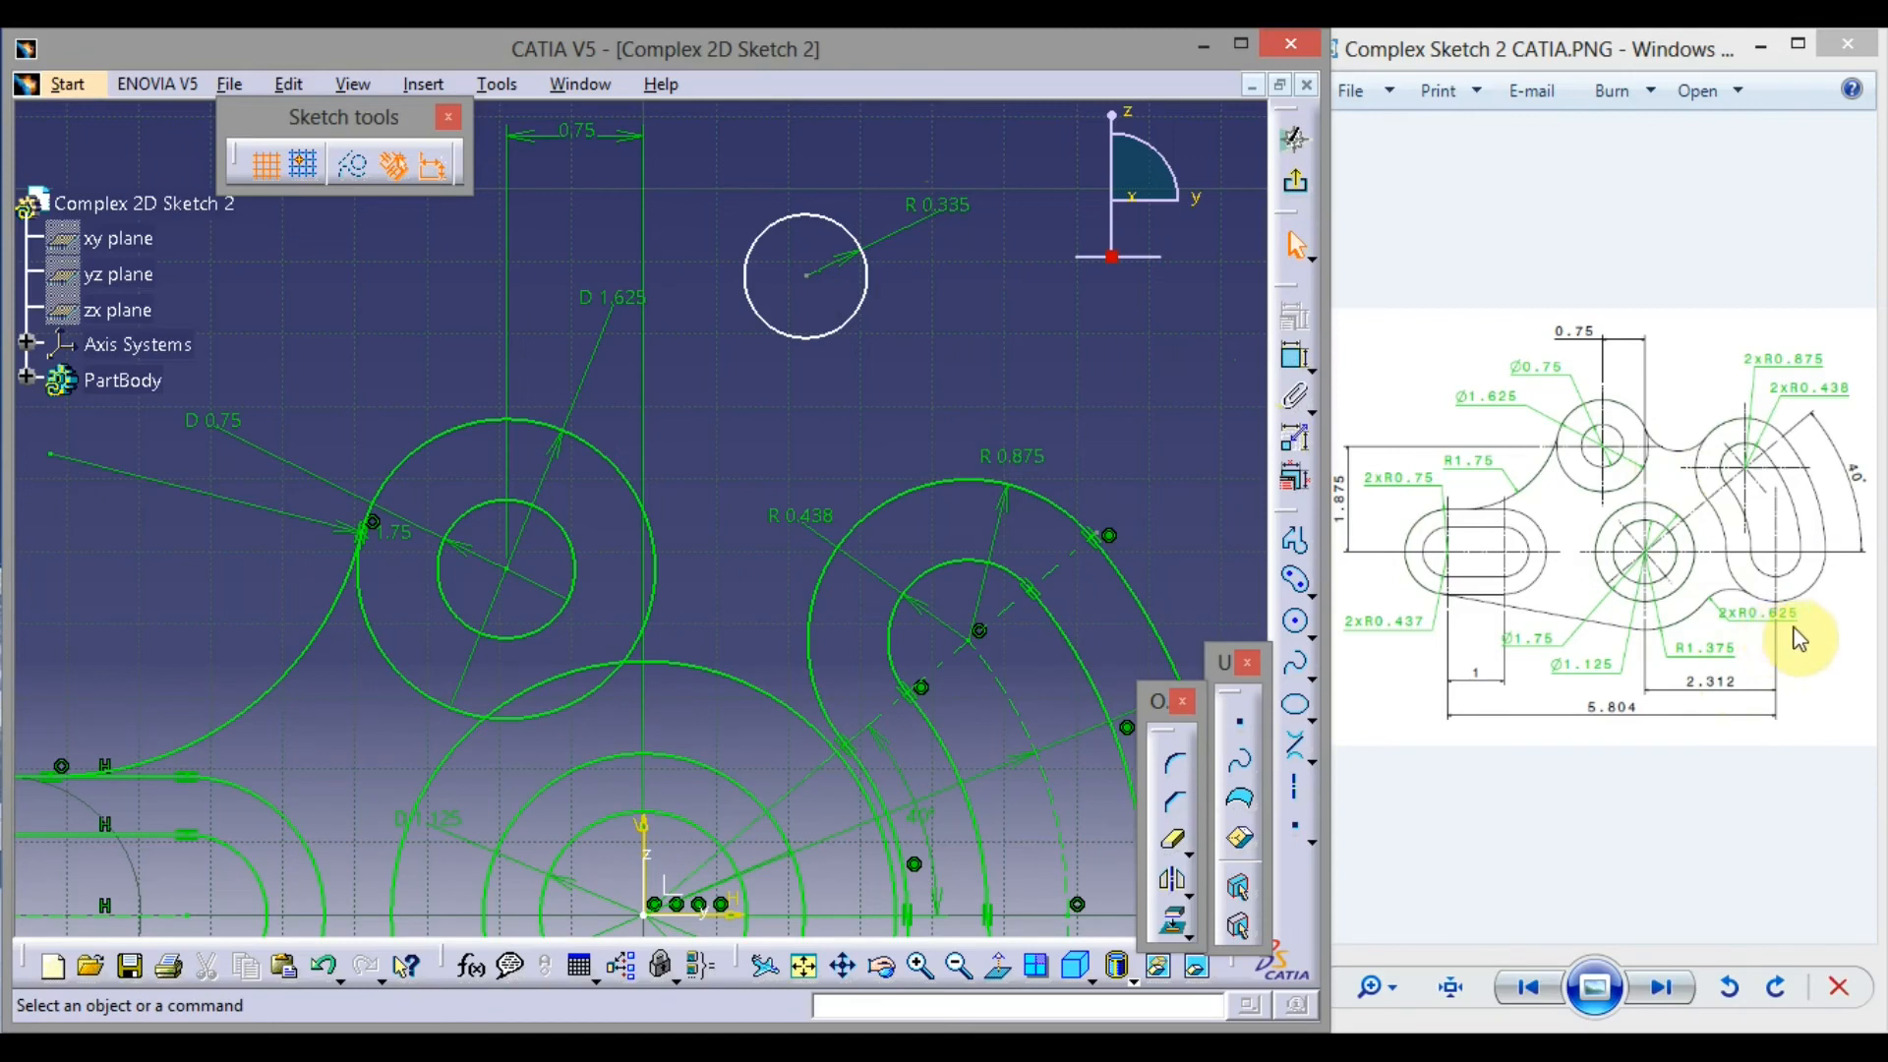
double_click(960, 200)
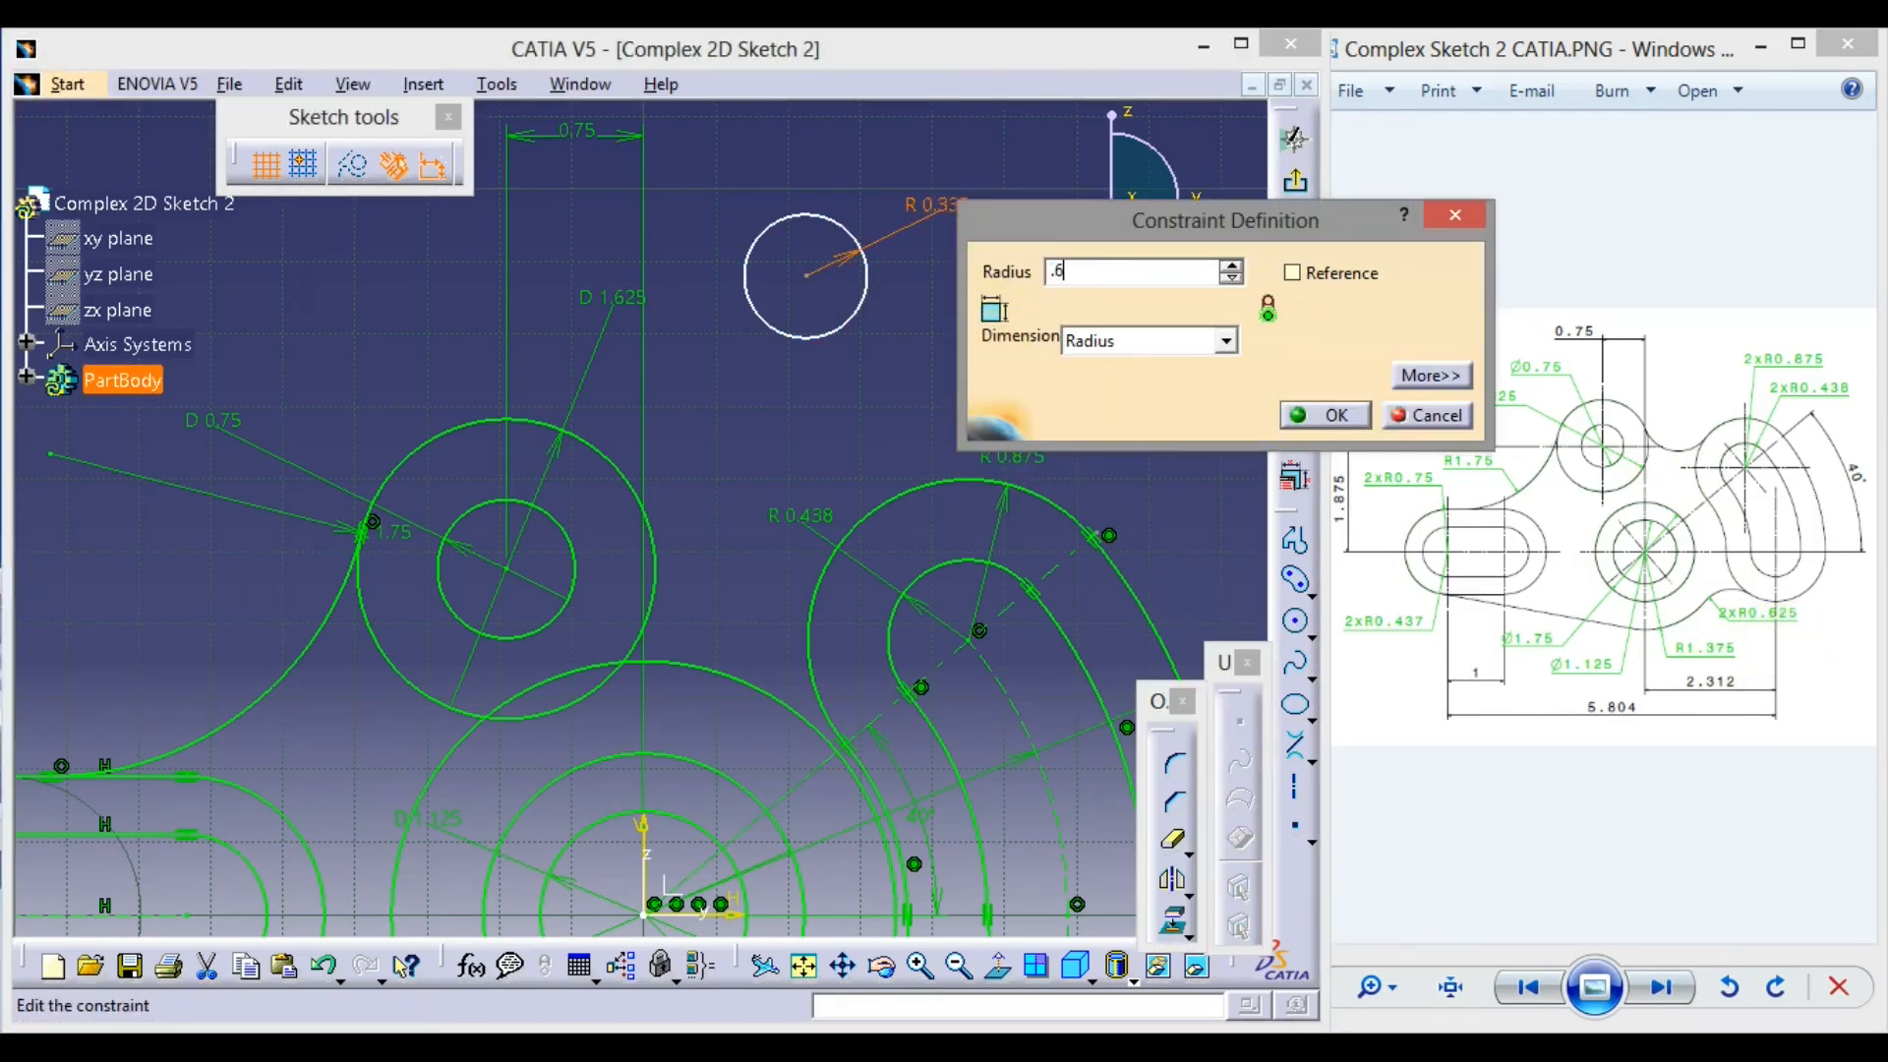
key("Return")
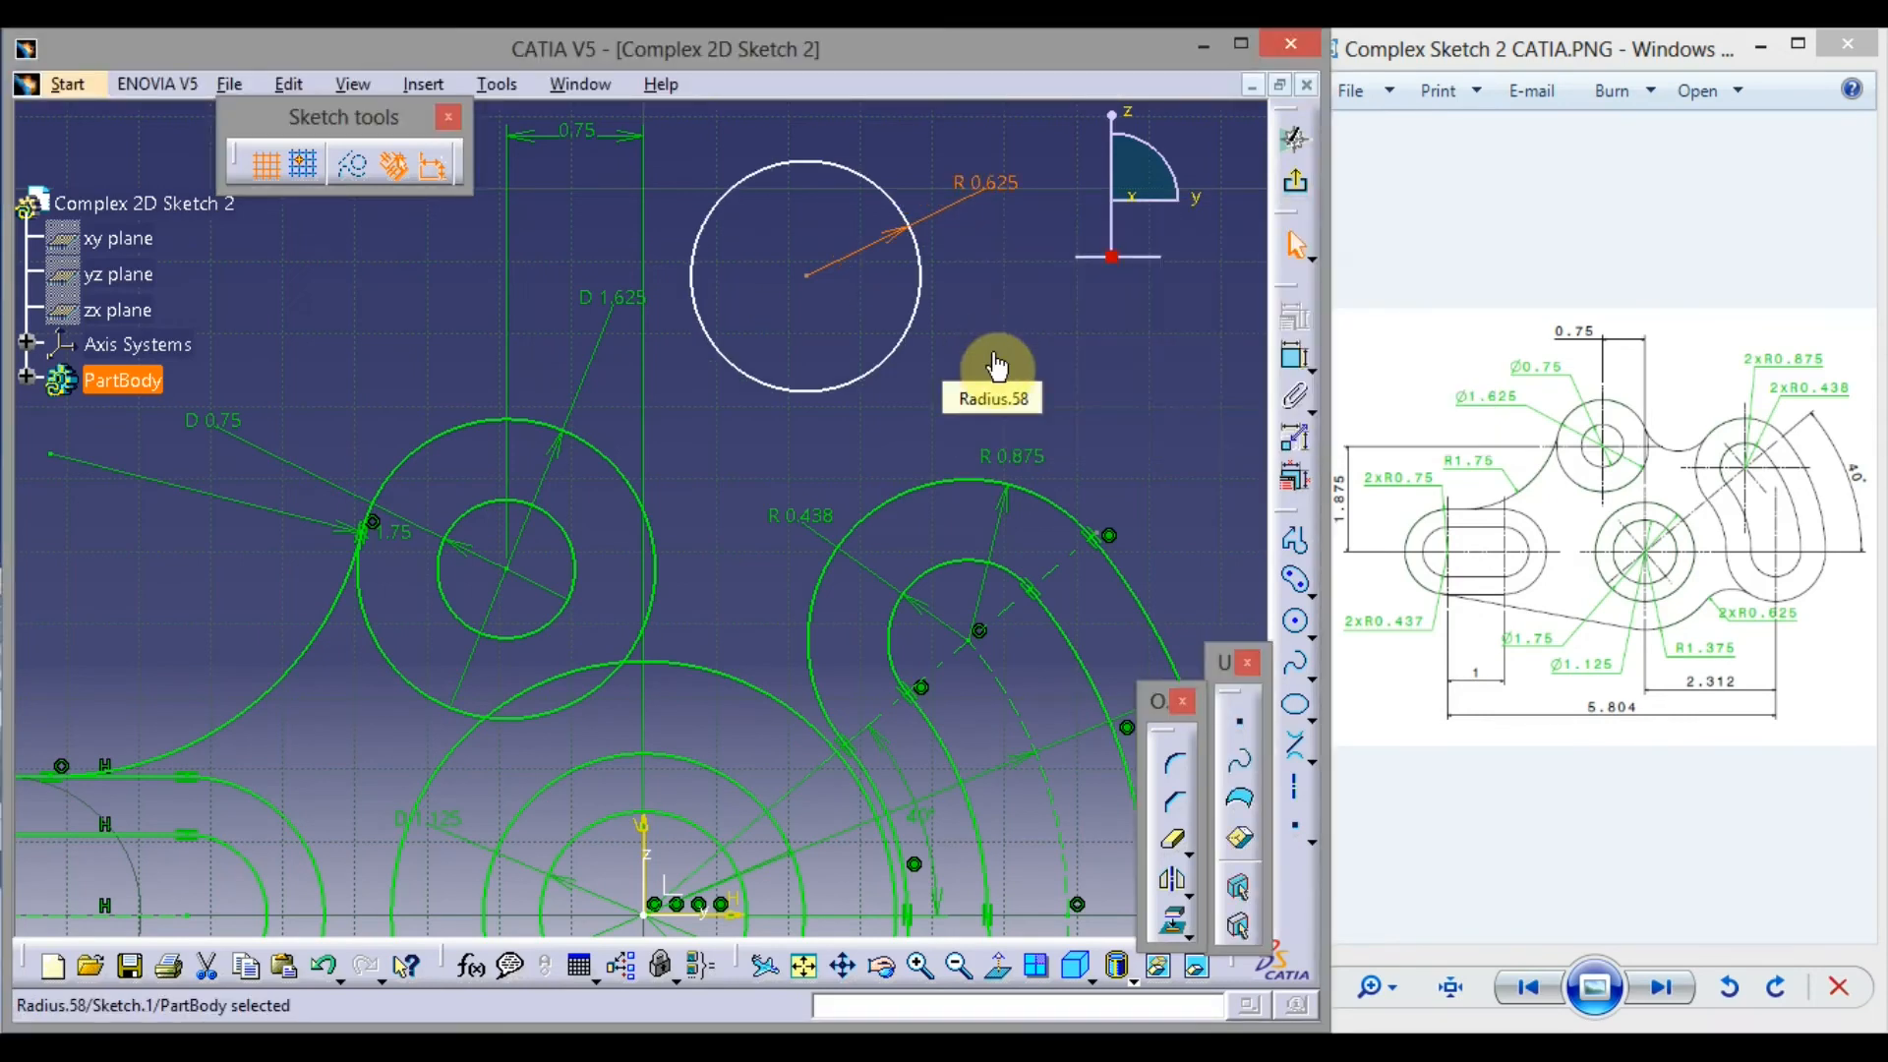
Constrain the 0.625 in radius circle tangent to the upper outer 0.875 in radius arc of the curved slot profile
left_click(899, 361)
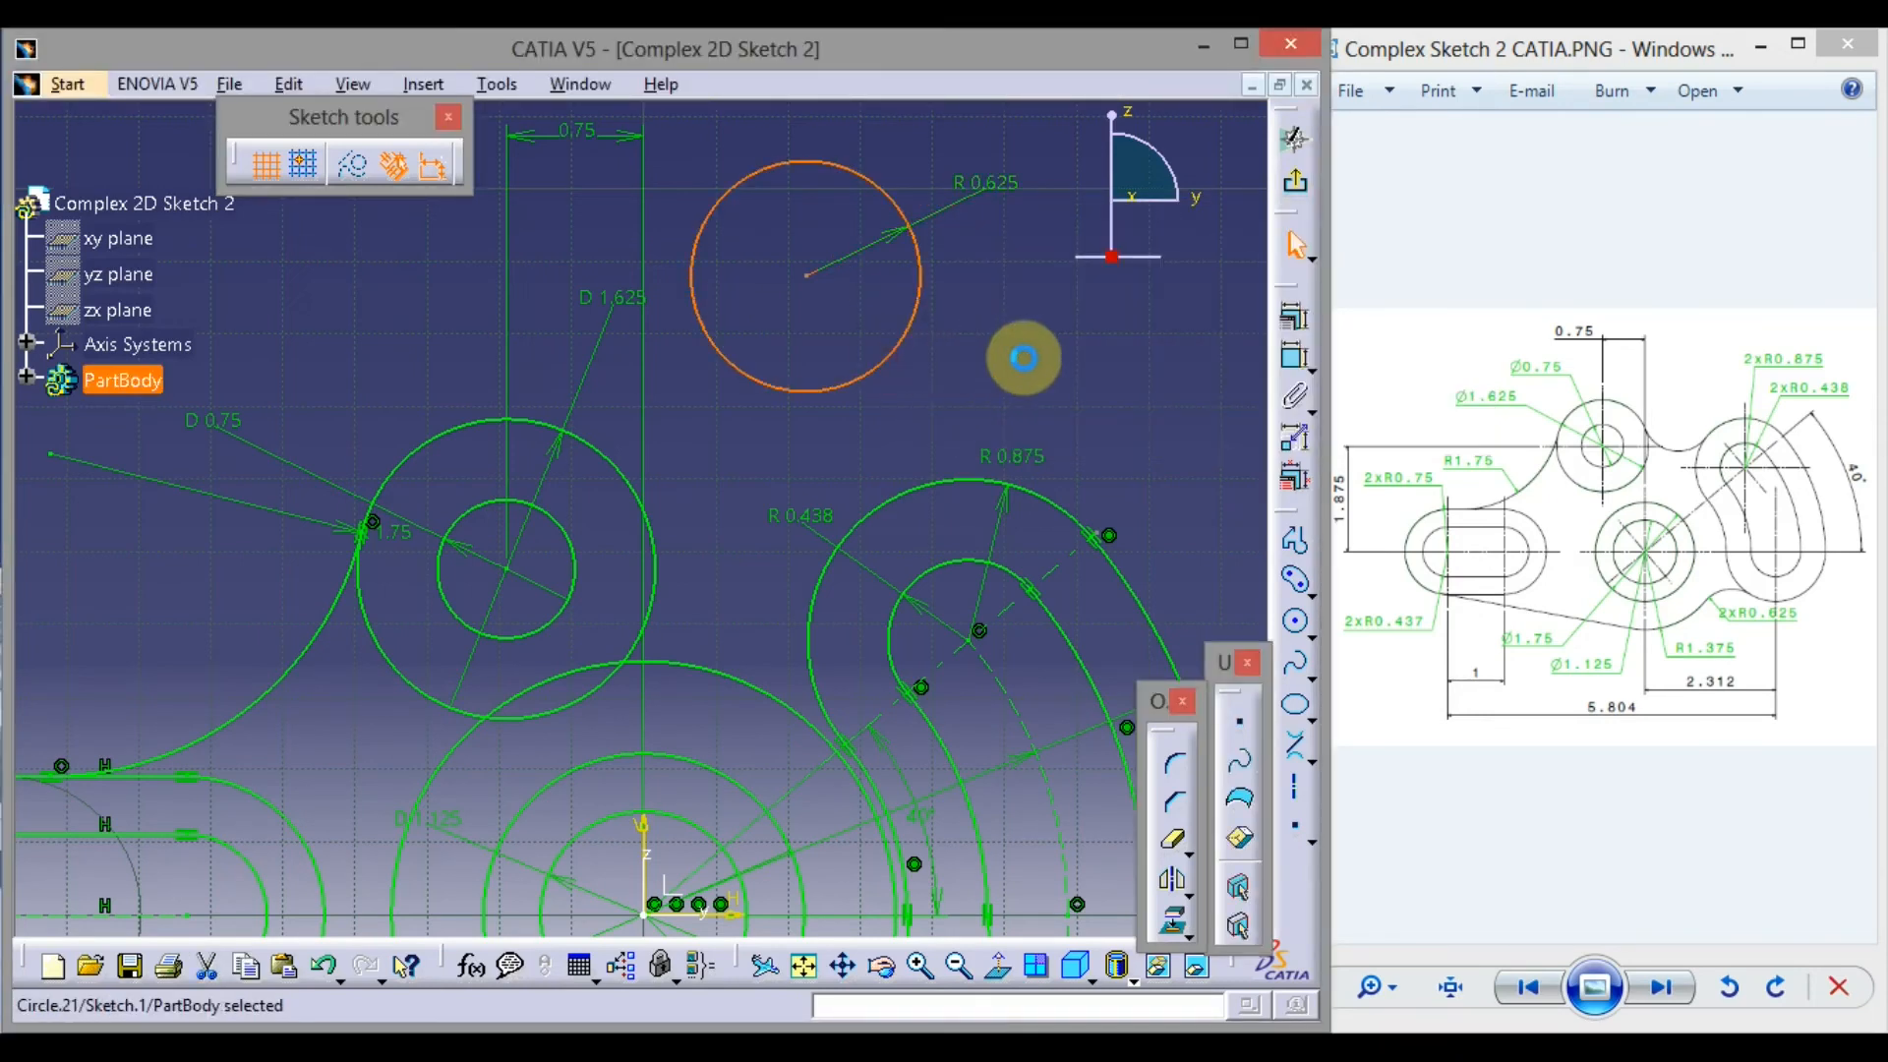
left_click(925, 504, "ctrl")
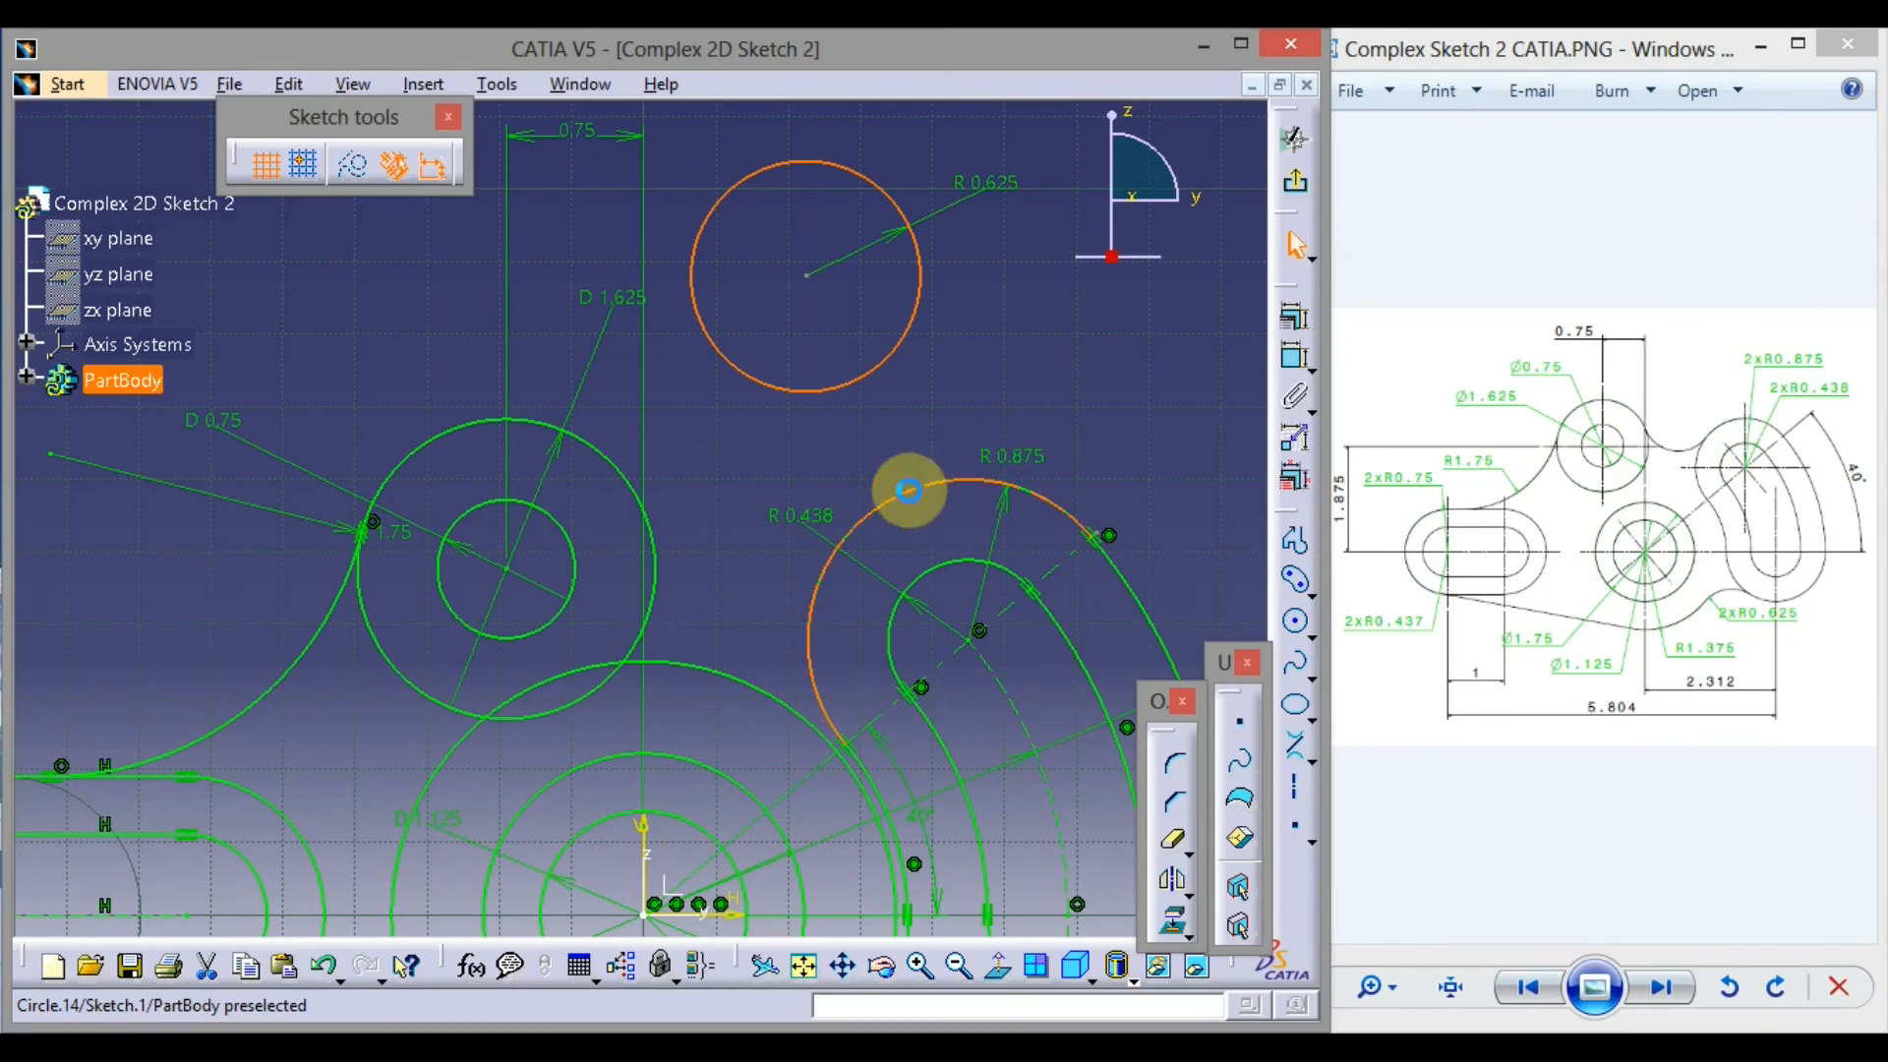
left_click(1294, 327)
left_click(1256, 617)
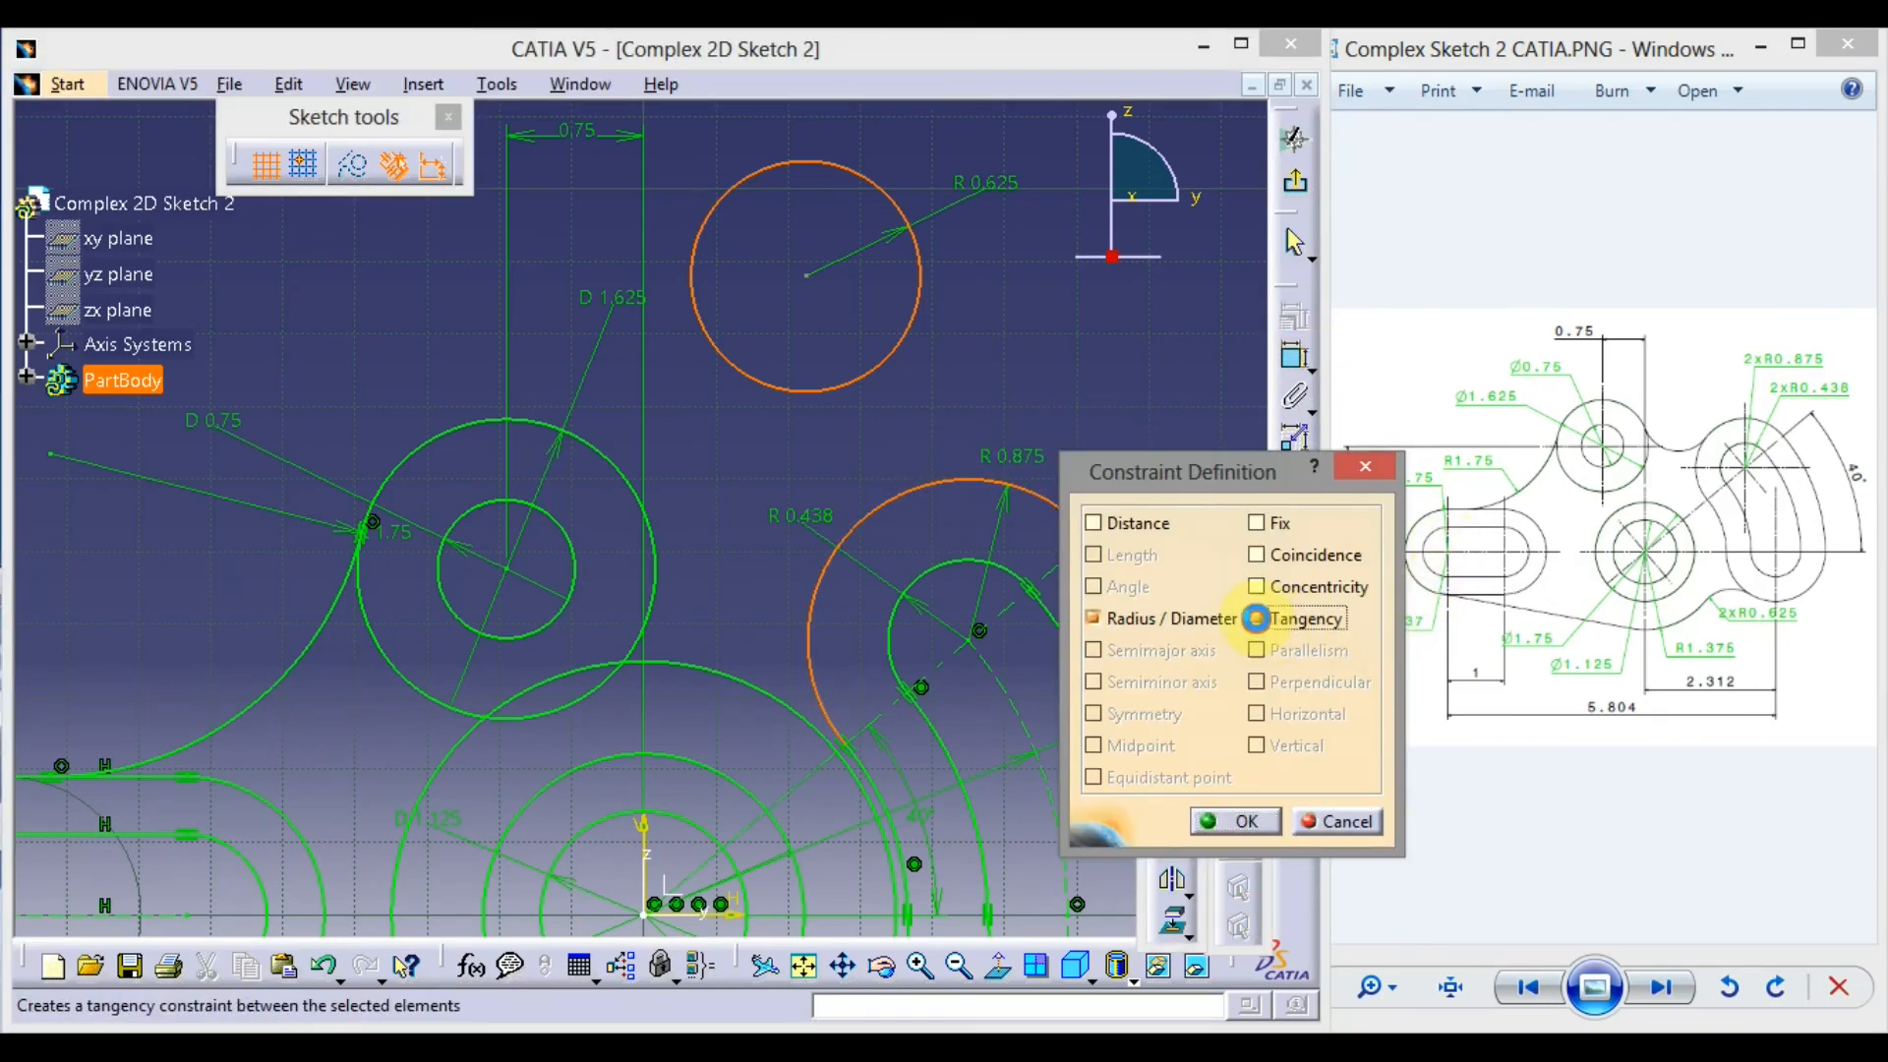
left_click(1236, 821)
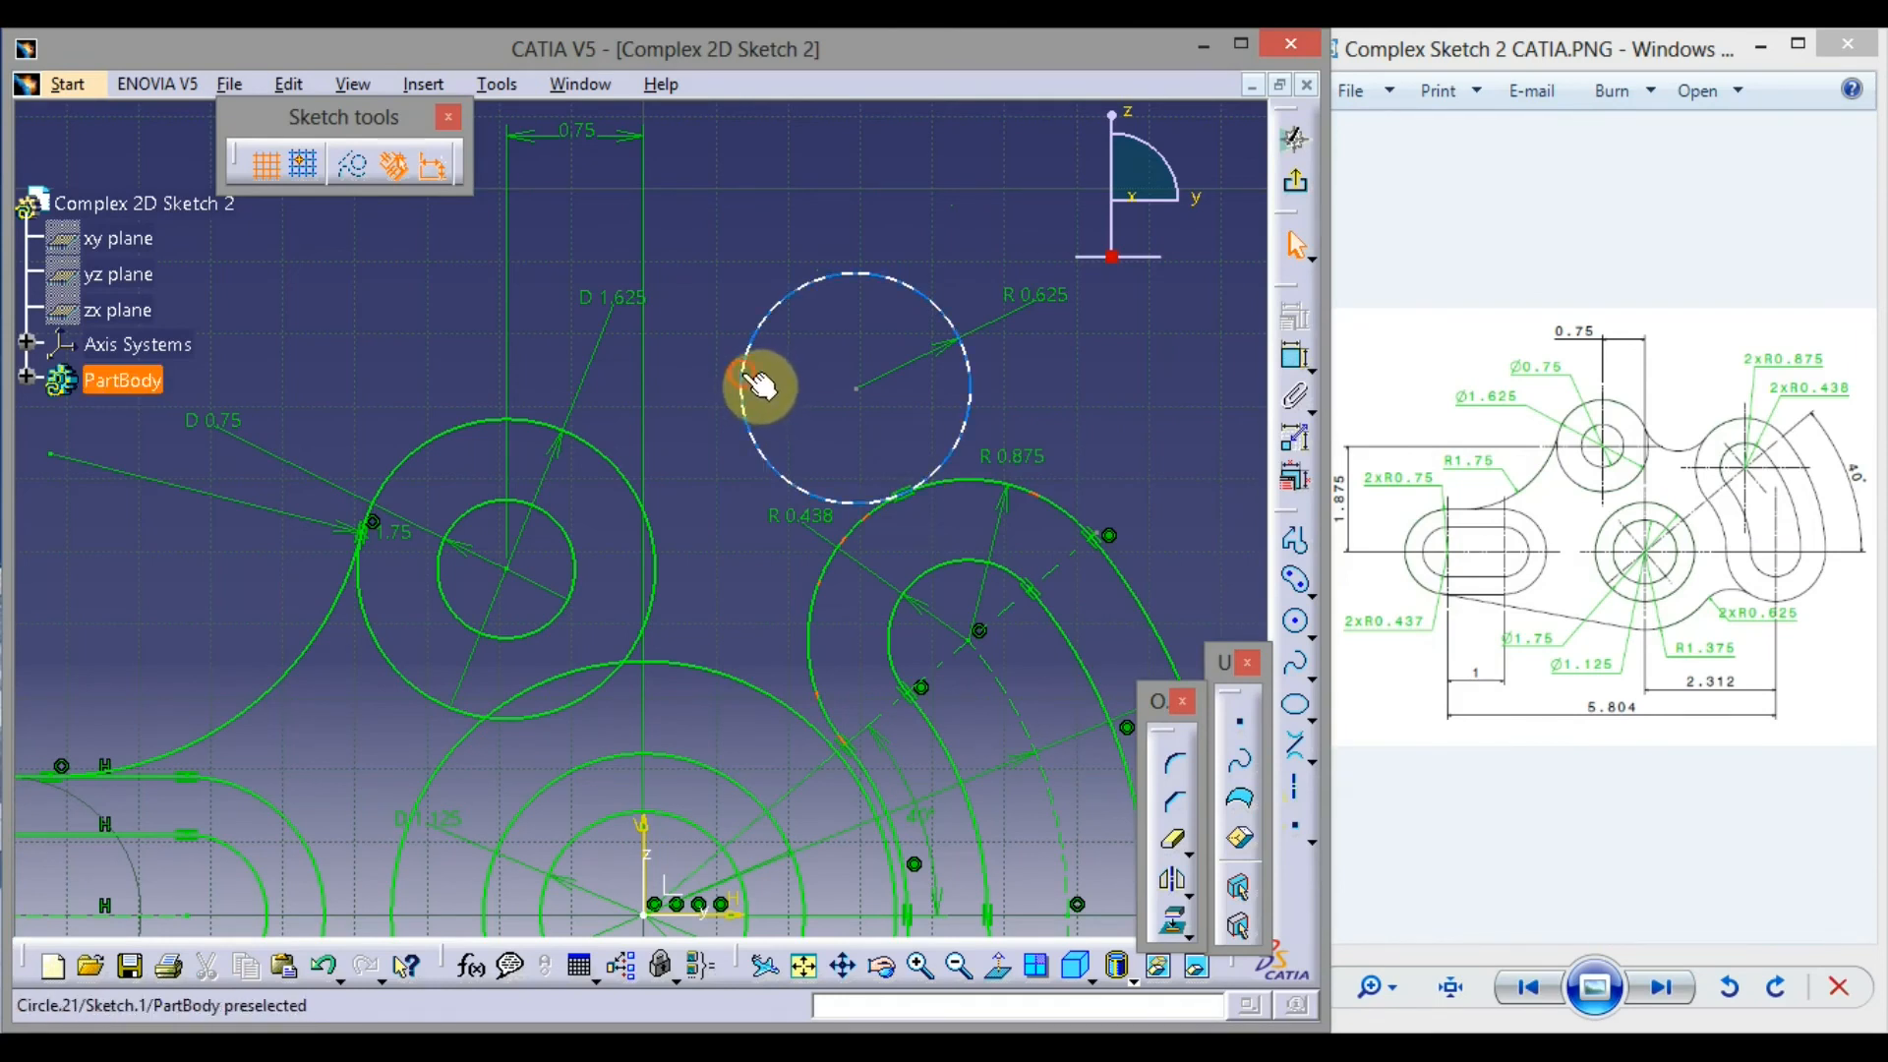
Constrain the 0.625 in radius circle tangent to the 1.625 in diameter circle and Quick Trim it to the lower arc bridging both profiles
left_click(745, 378)
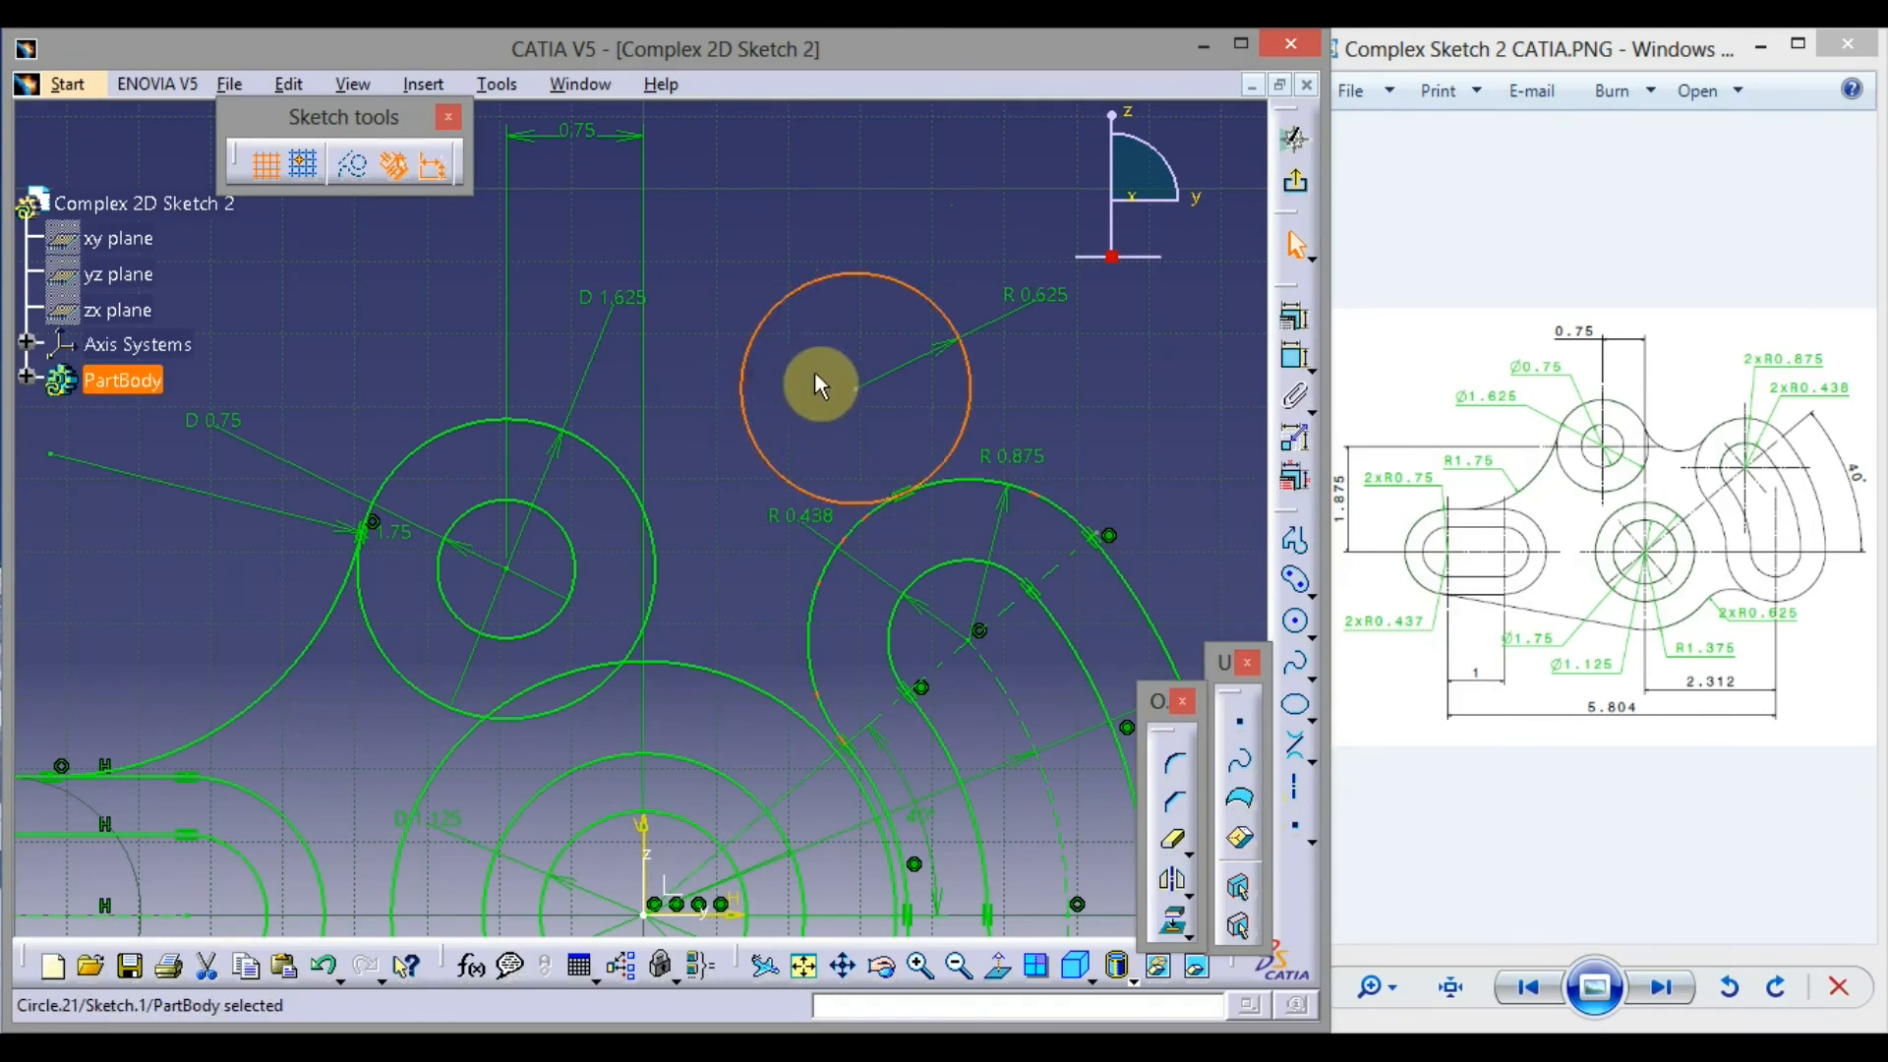
left_click(615, 458, "ctrl")
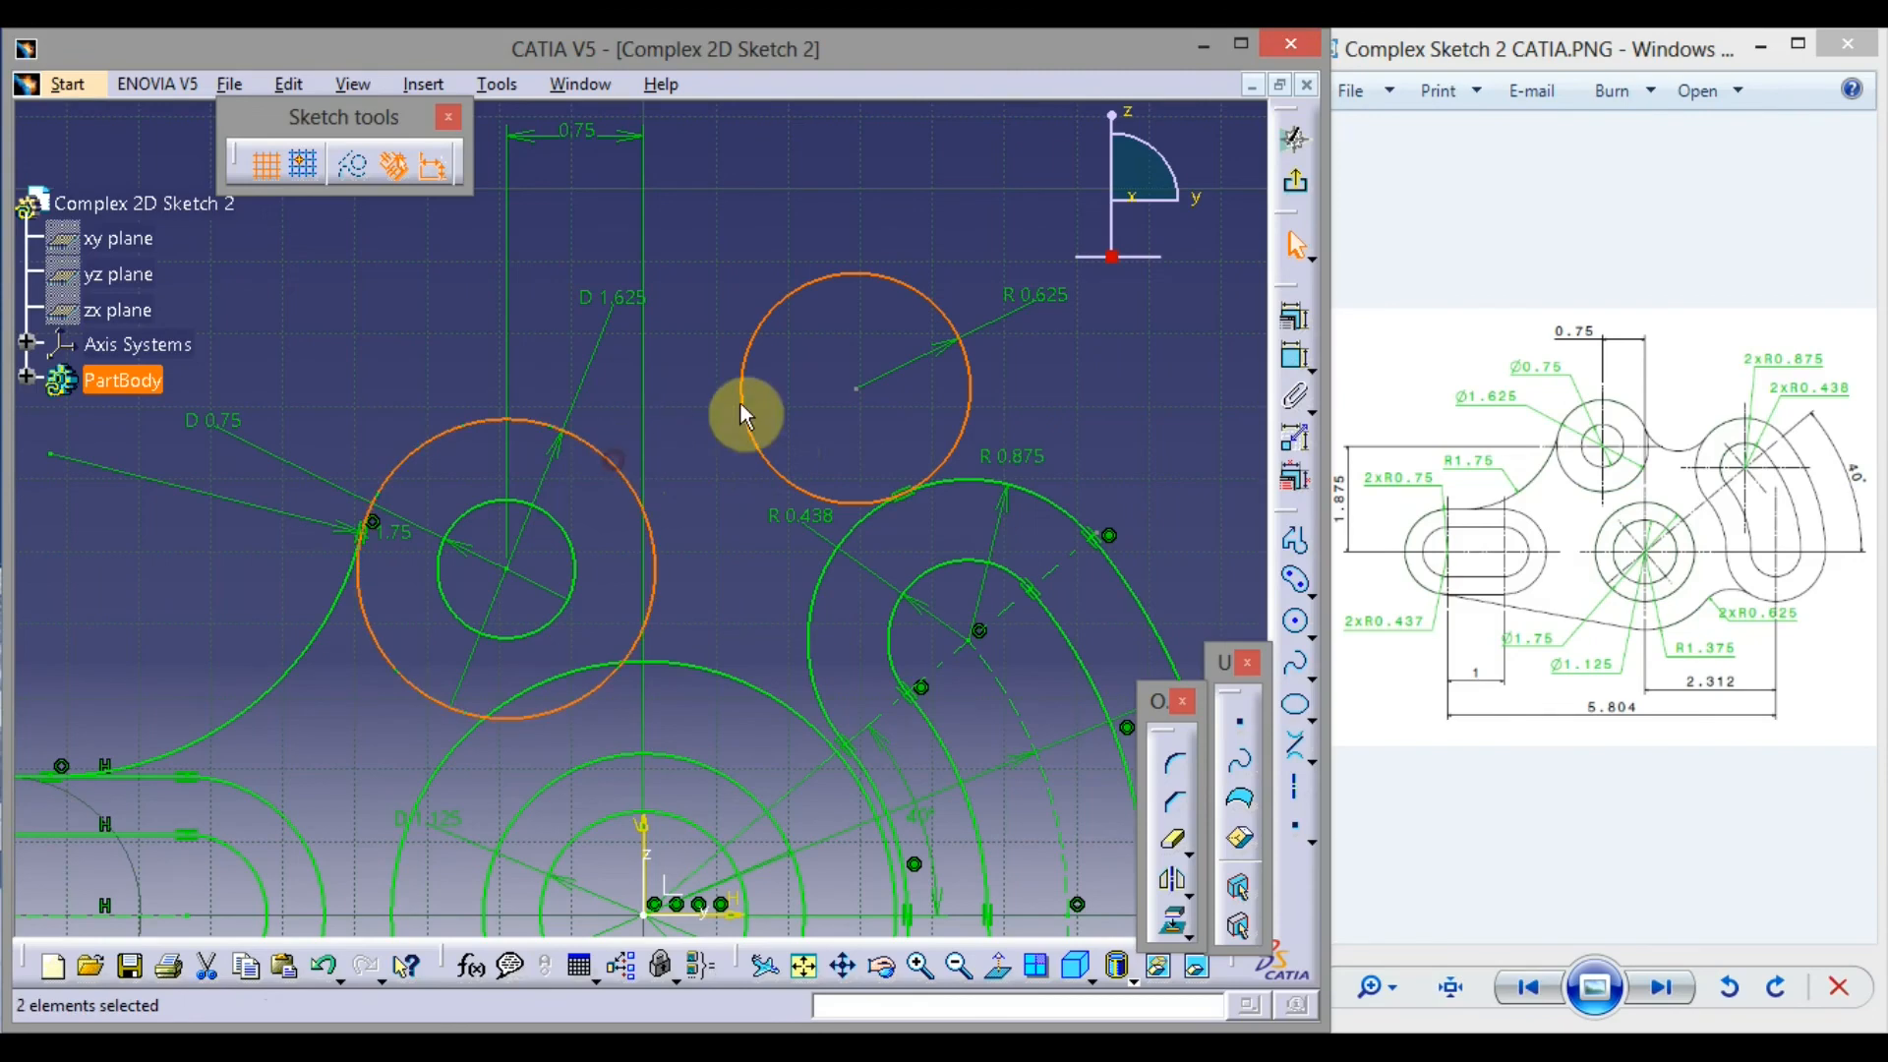
left_click(1291, 319)
left_click(1265, 621)
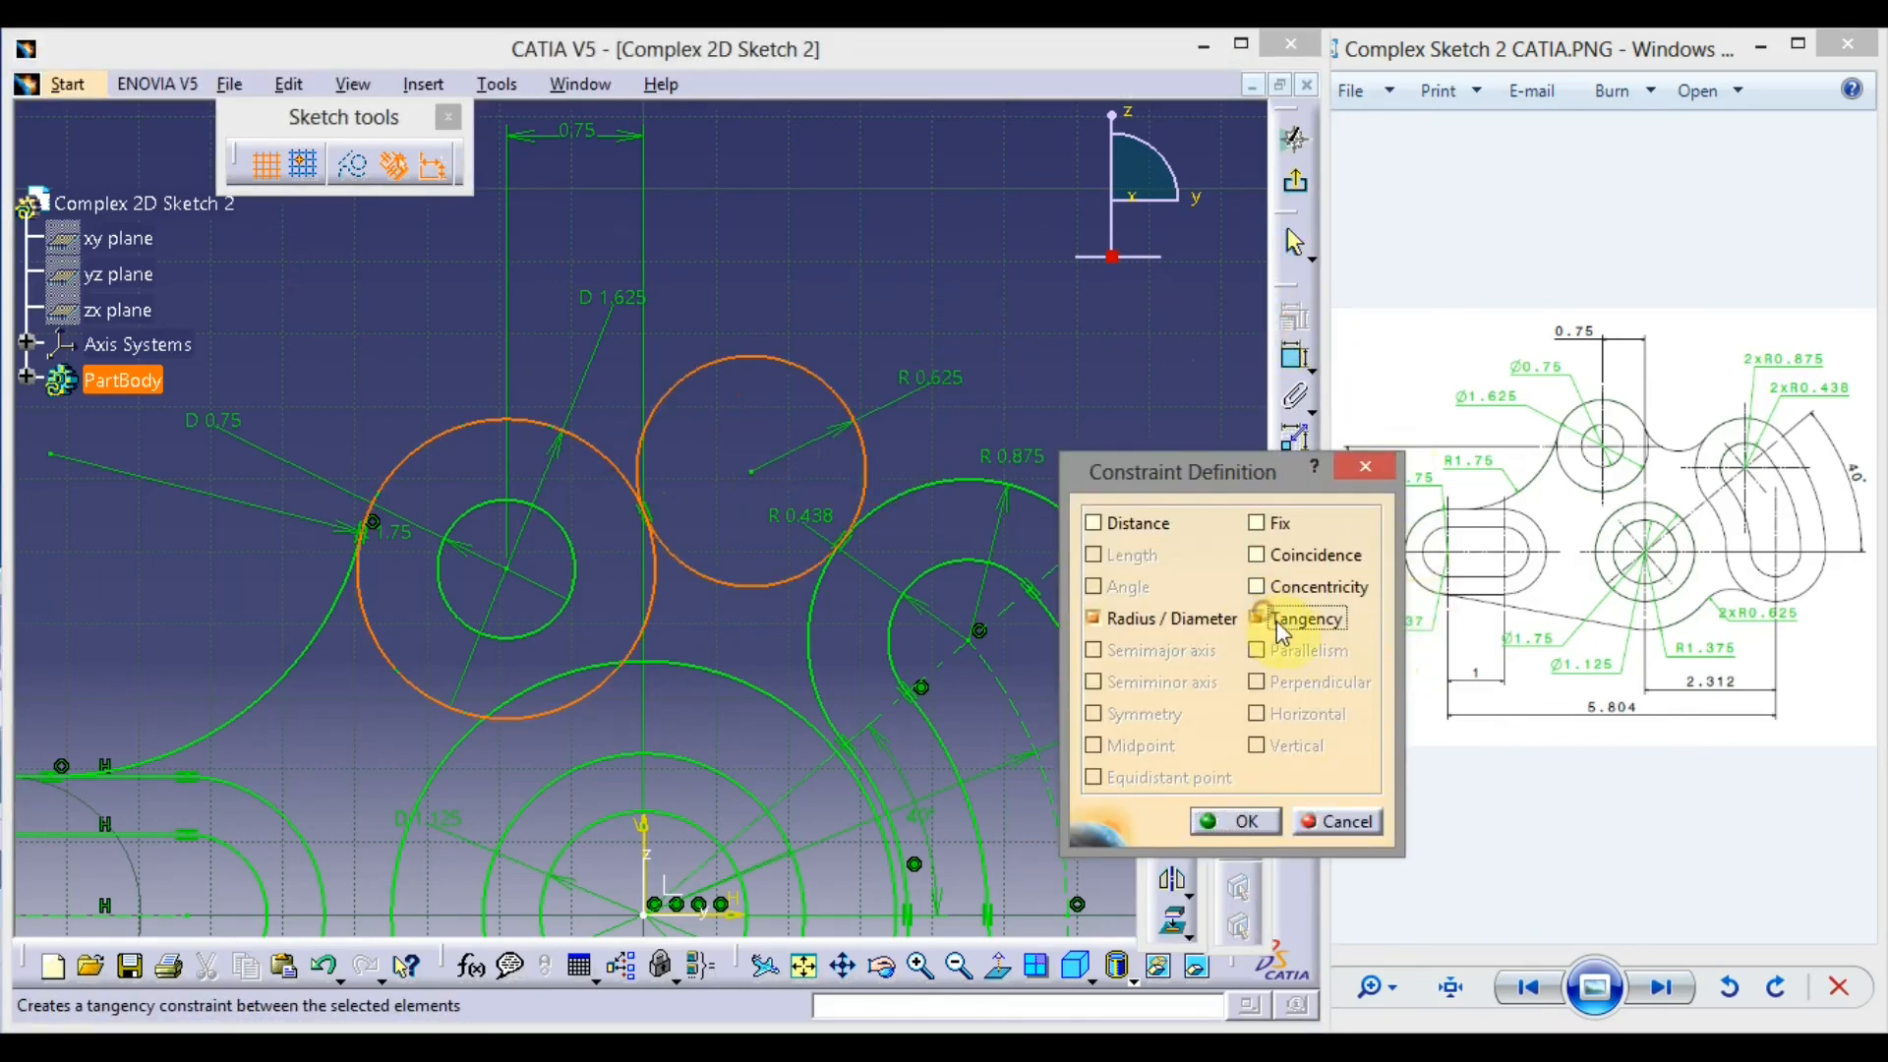
left_click(1245, 822)
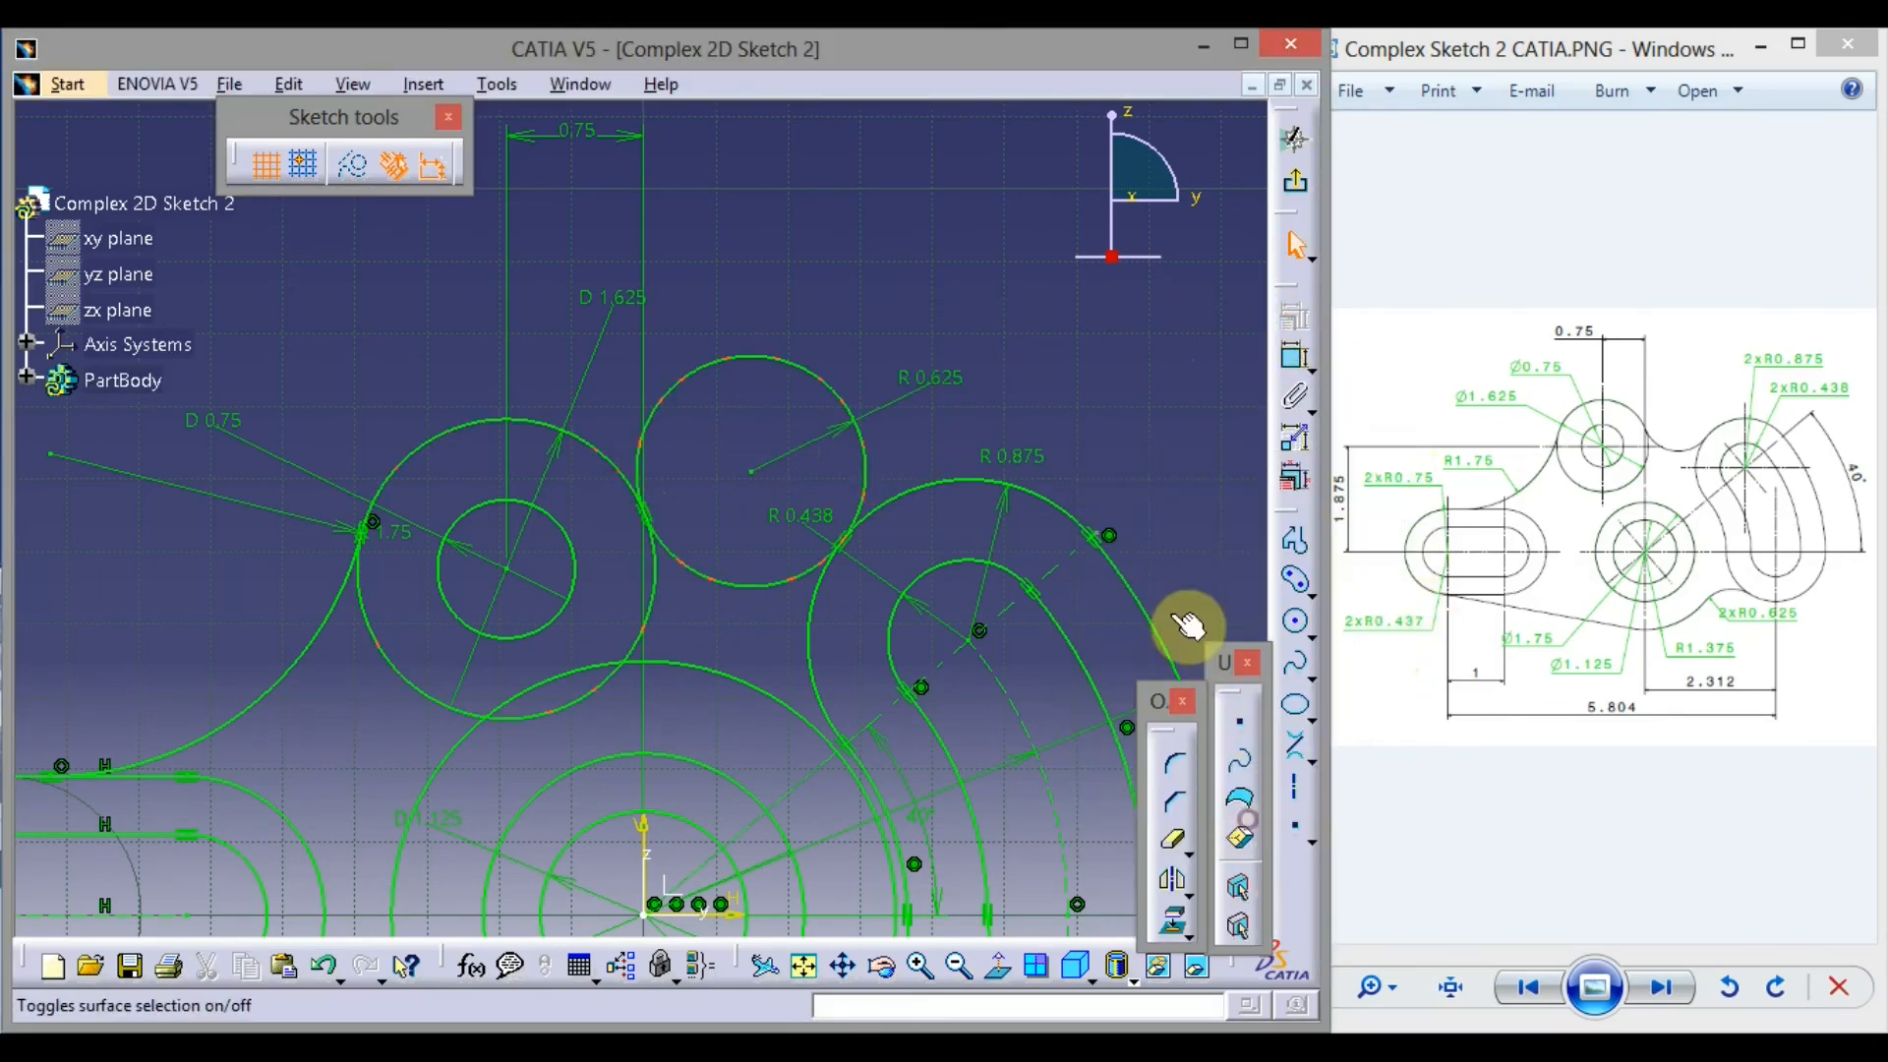
left_click(1177, 844)
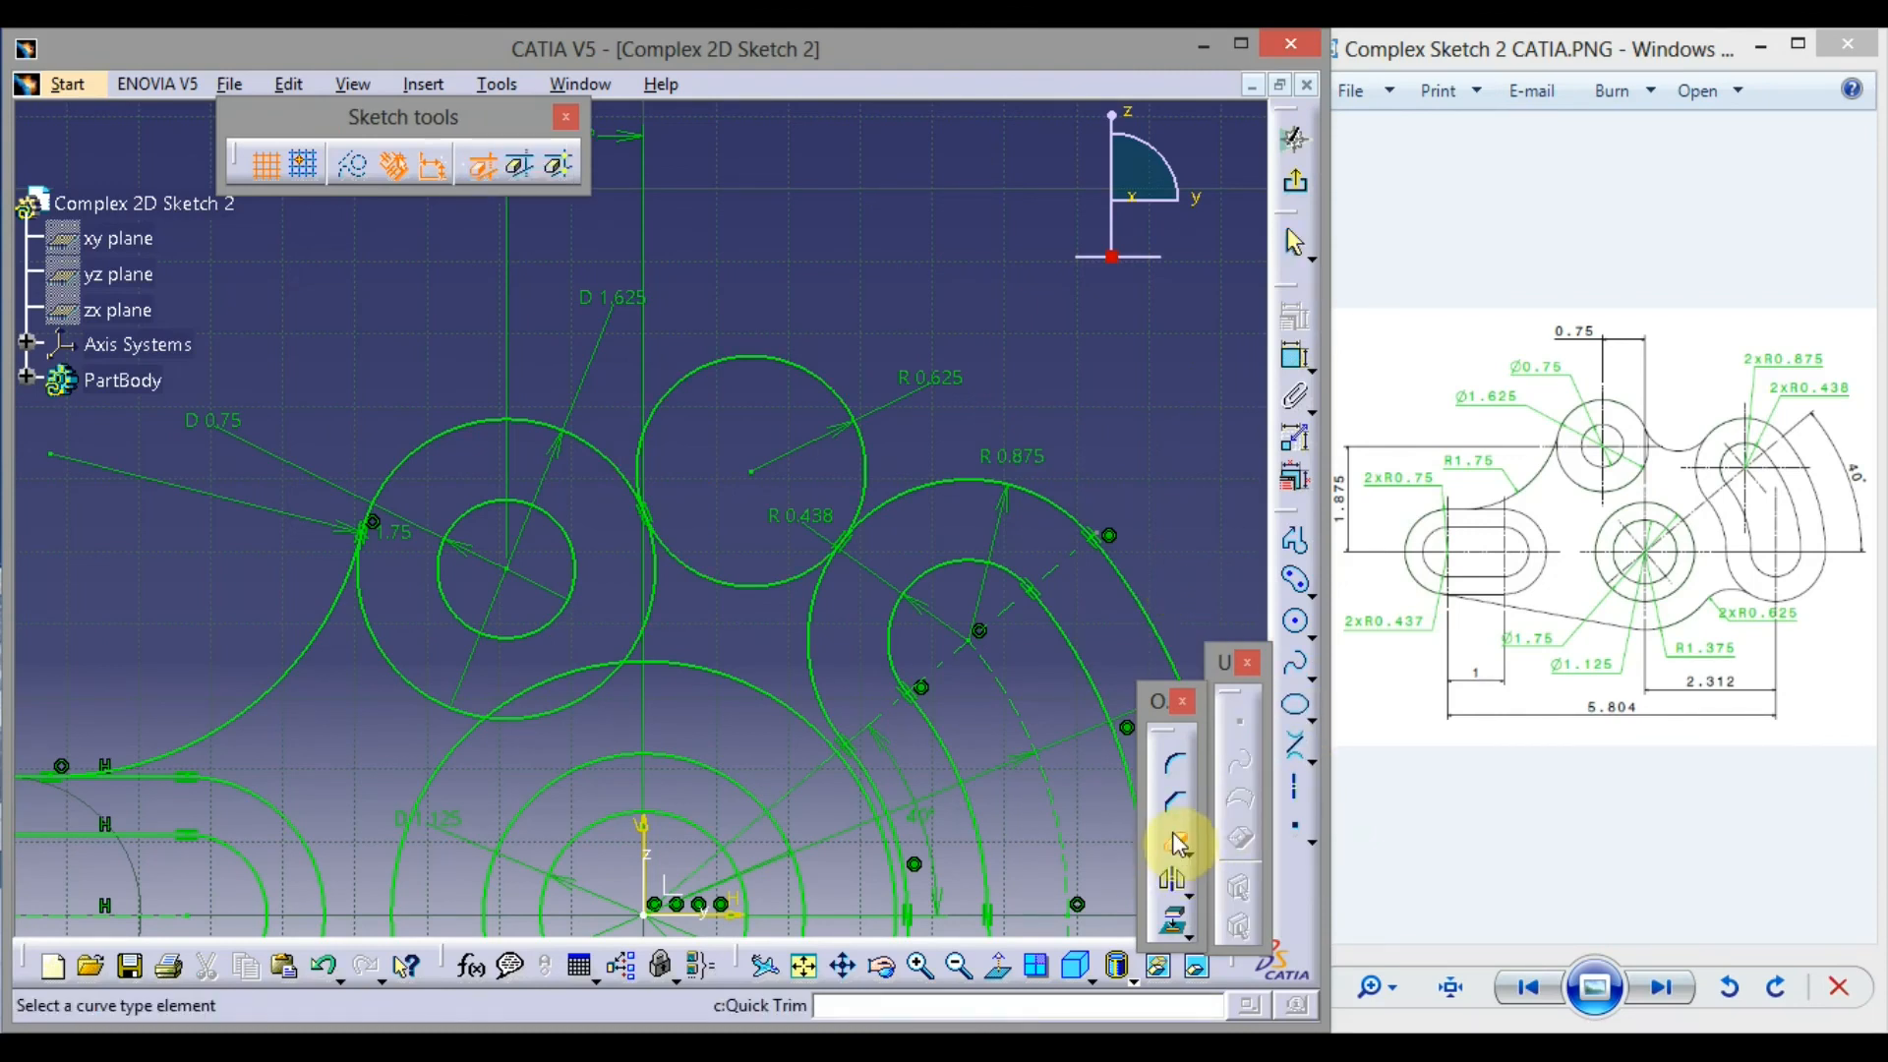
left_click(797, 373)
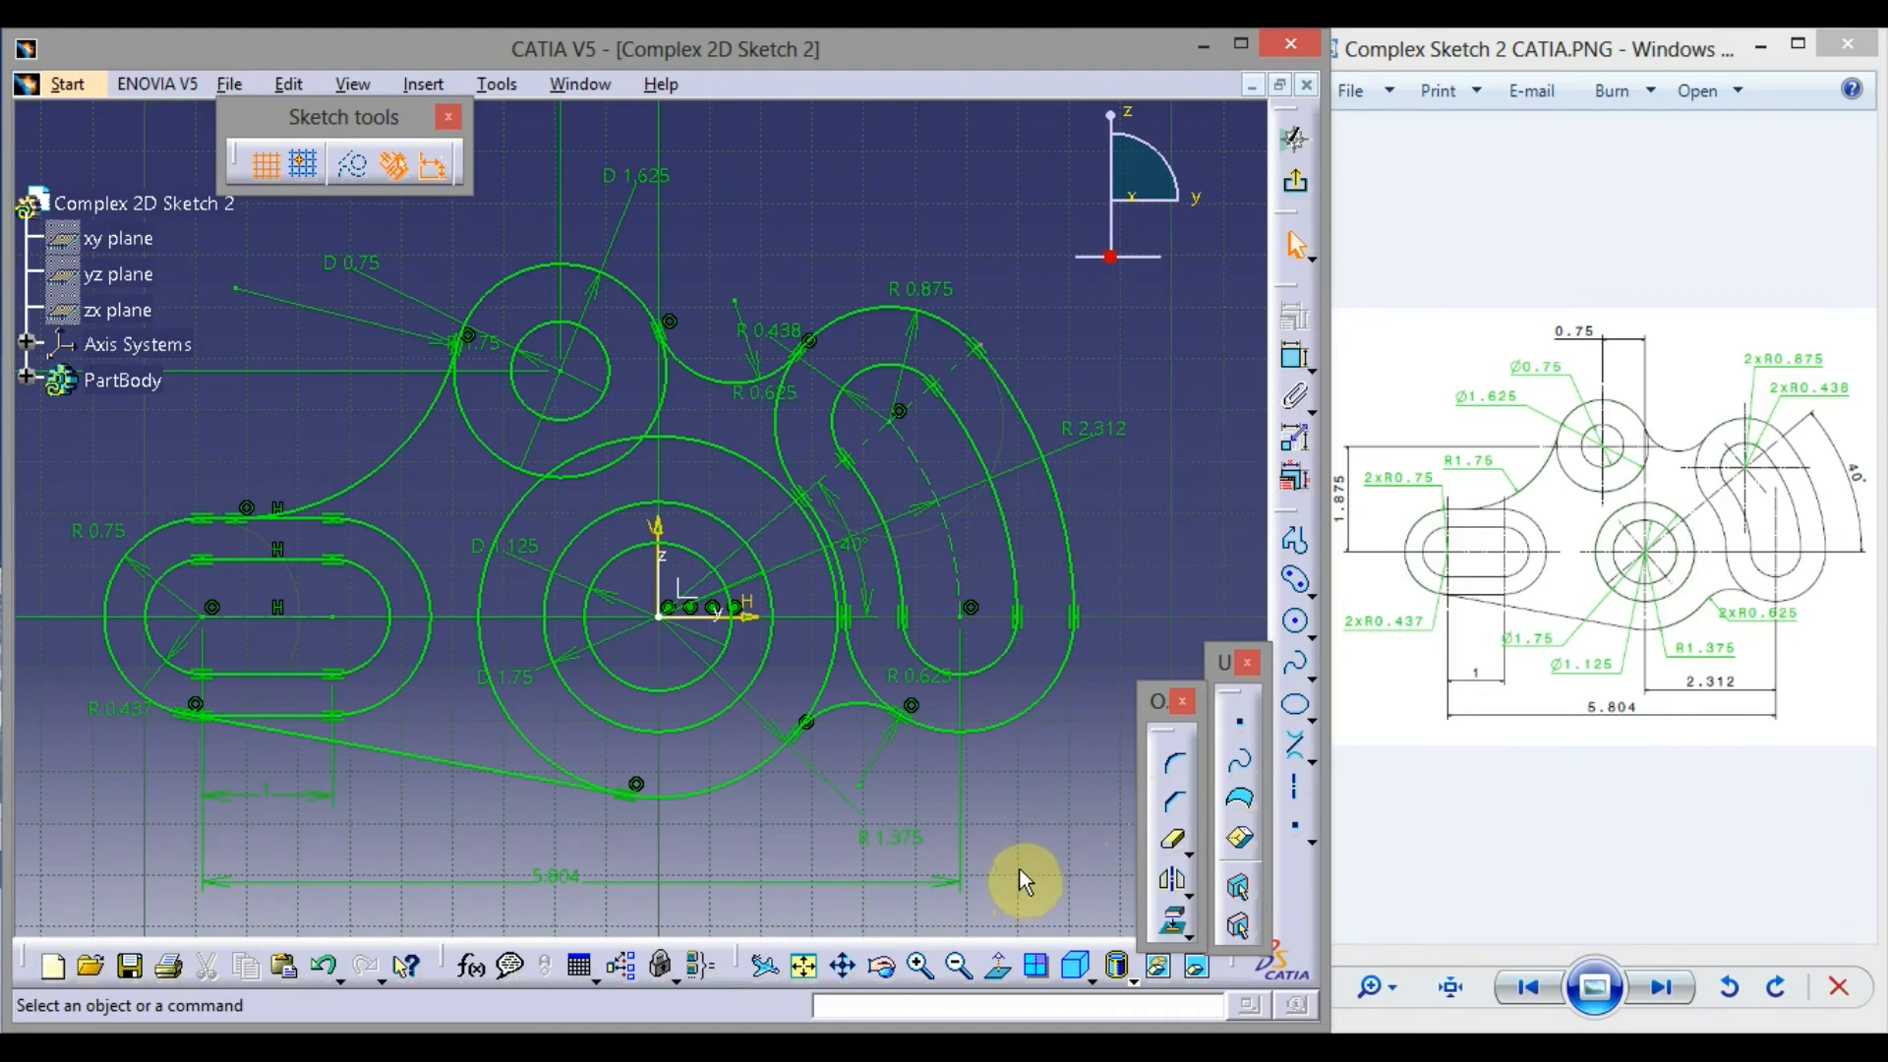
Quick Trim the 1.375 in radius circle around the origin, keeping only the lower arc between the slanted tangent line and the lower 0.625 in arc
left_click(1175, 838)
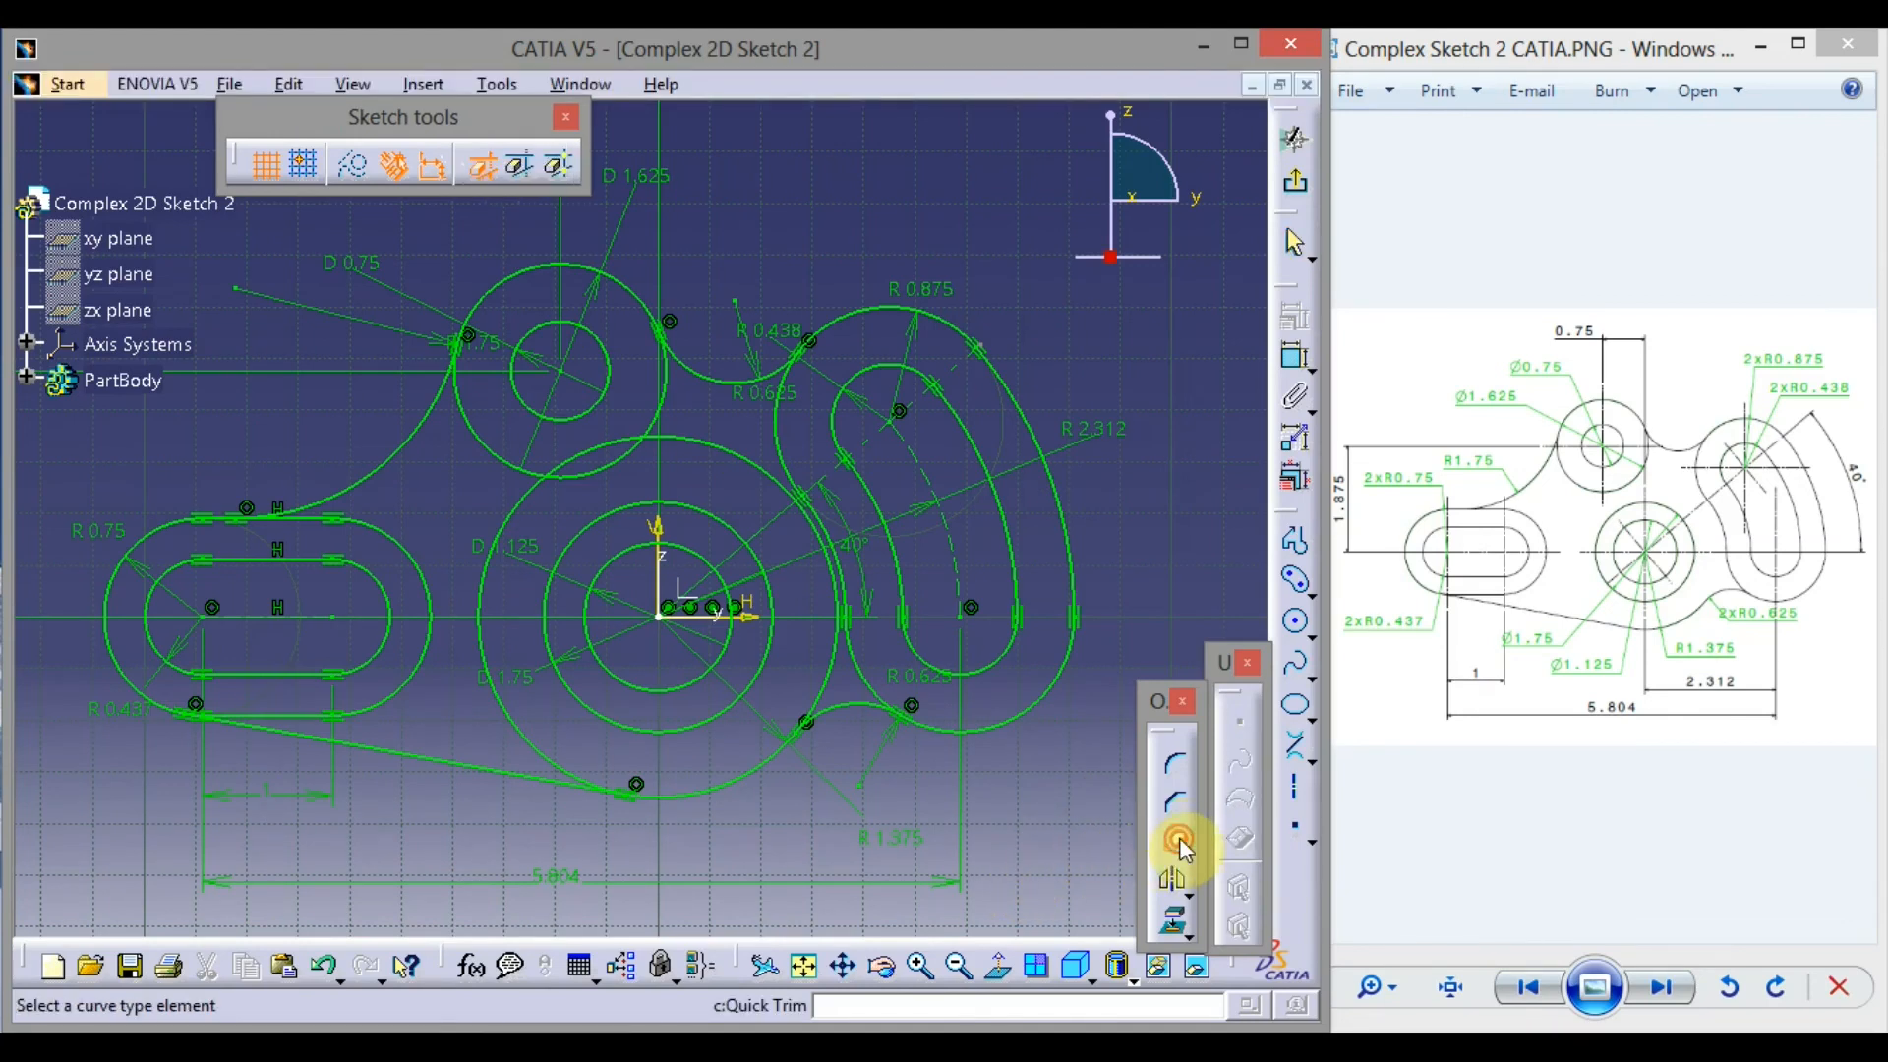
left_click(596, 447)
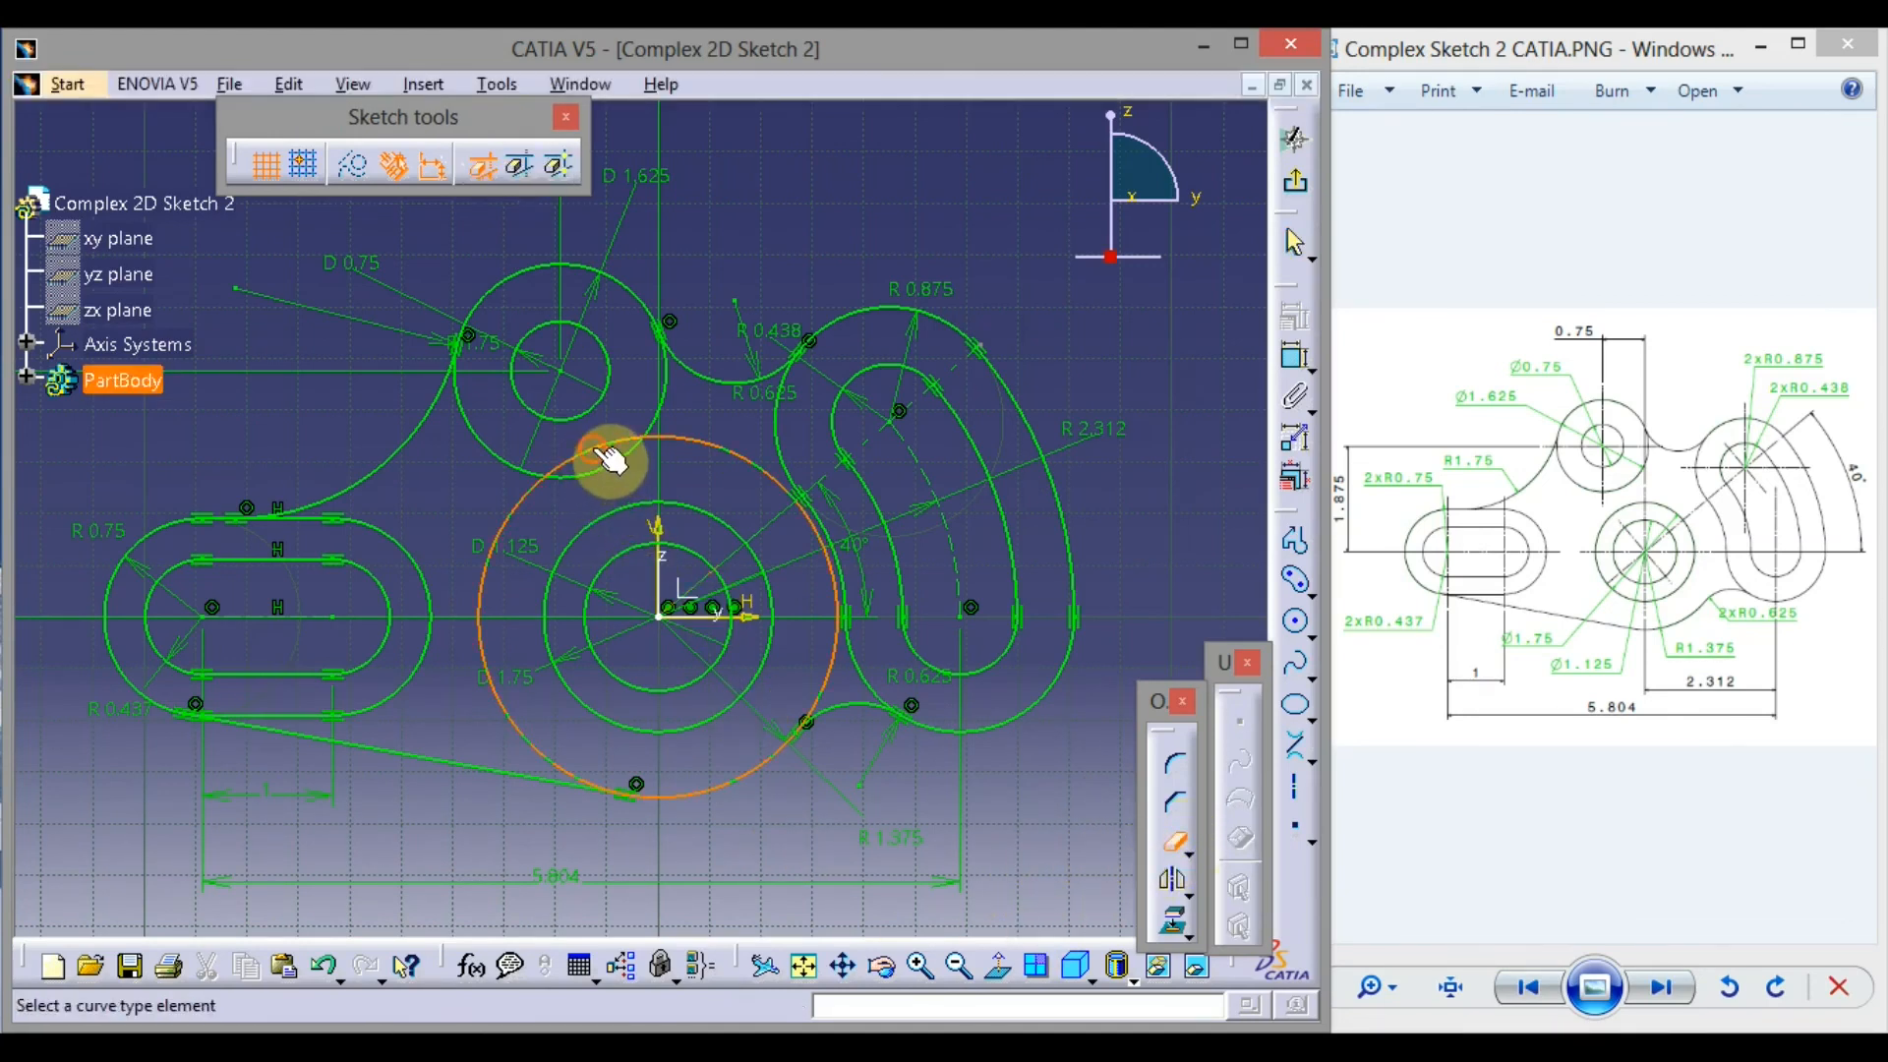
left_click(521, 499)
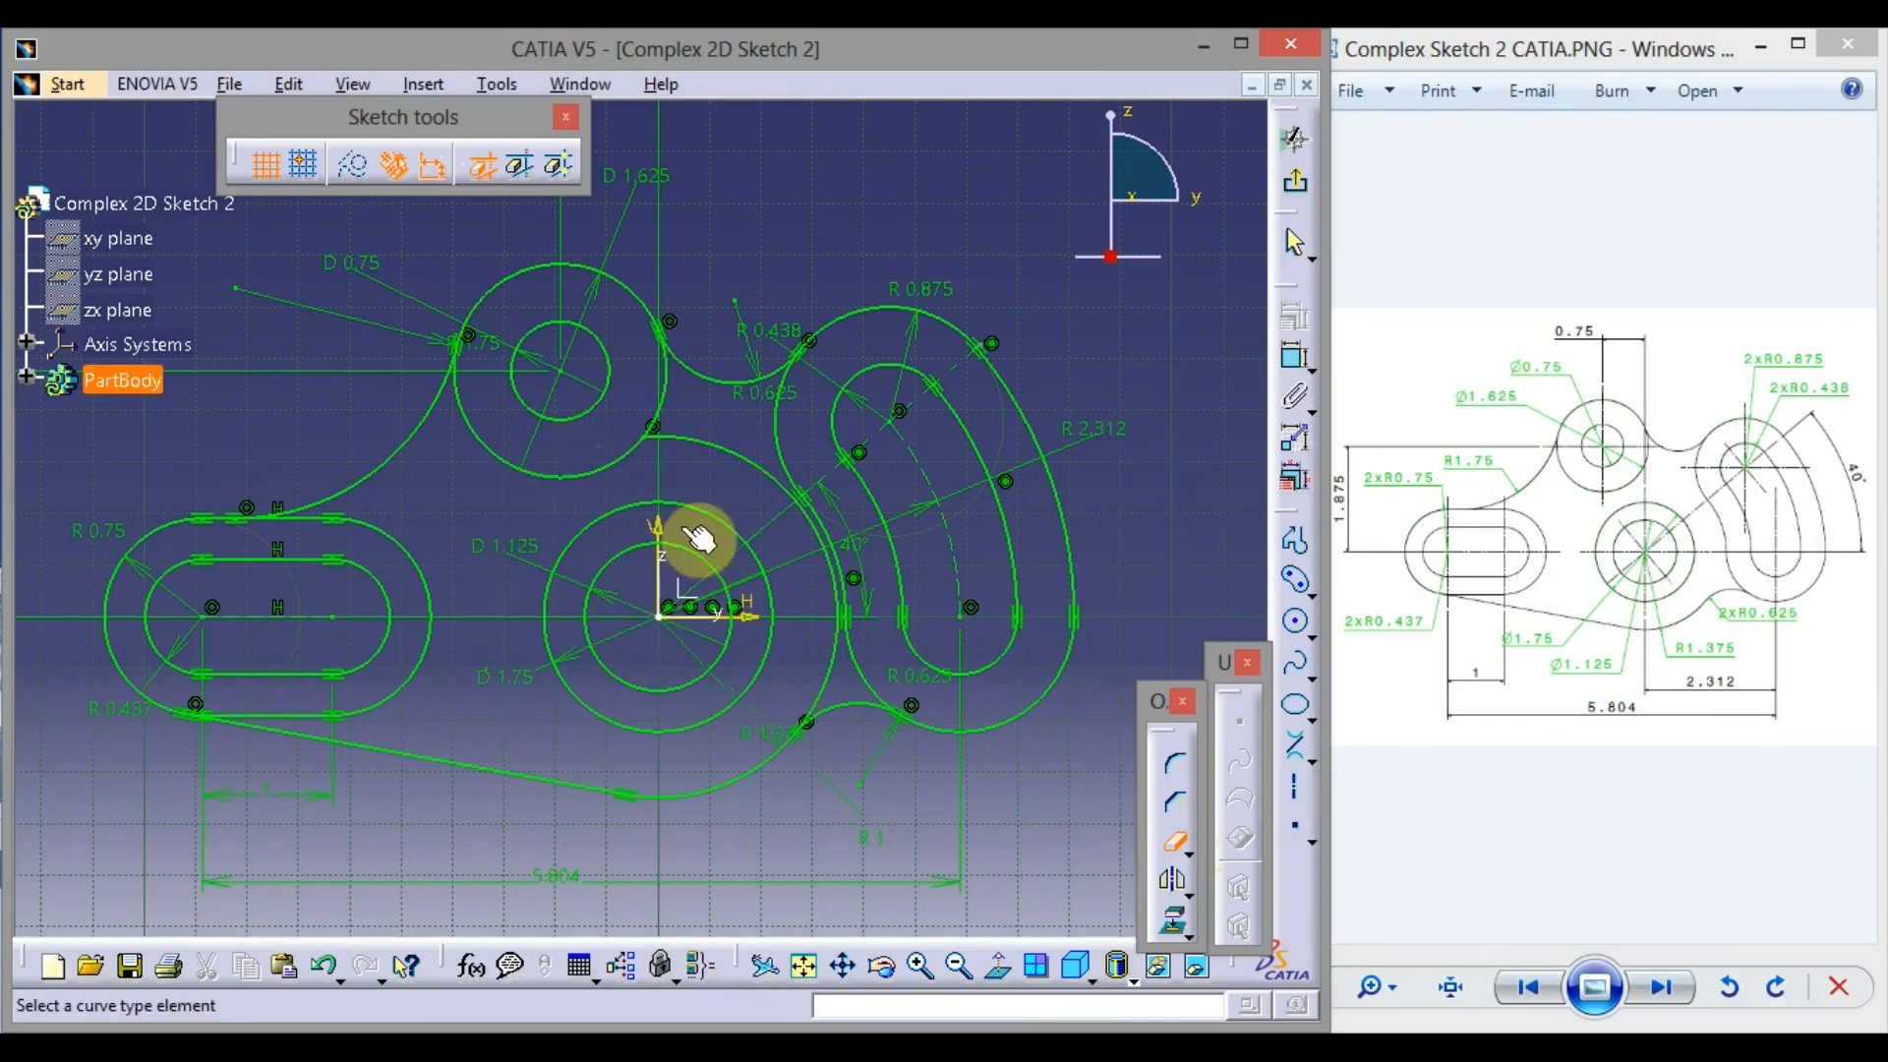
left_click(691, 447)
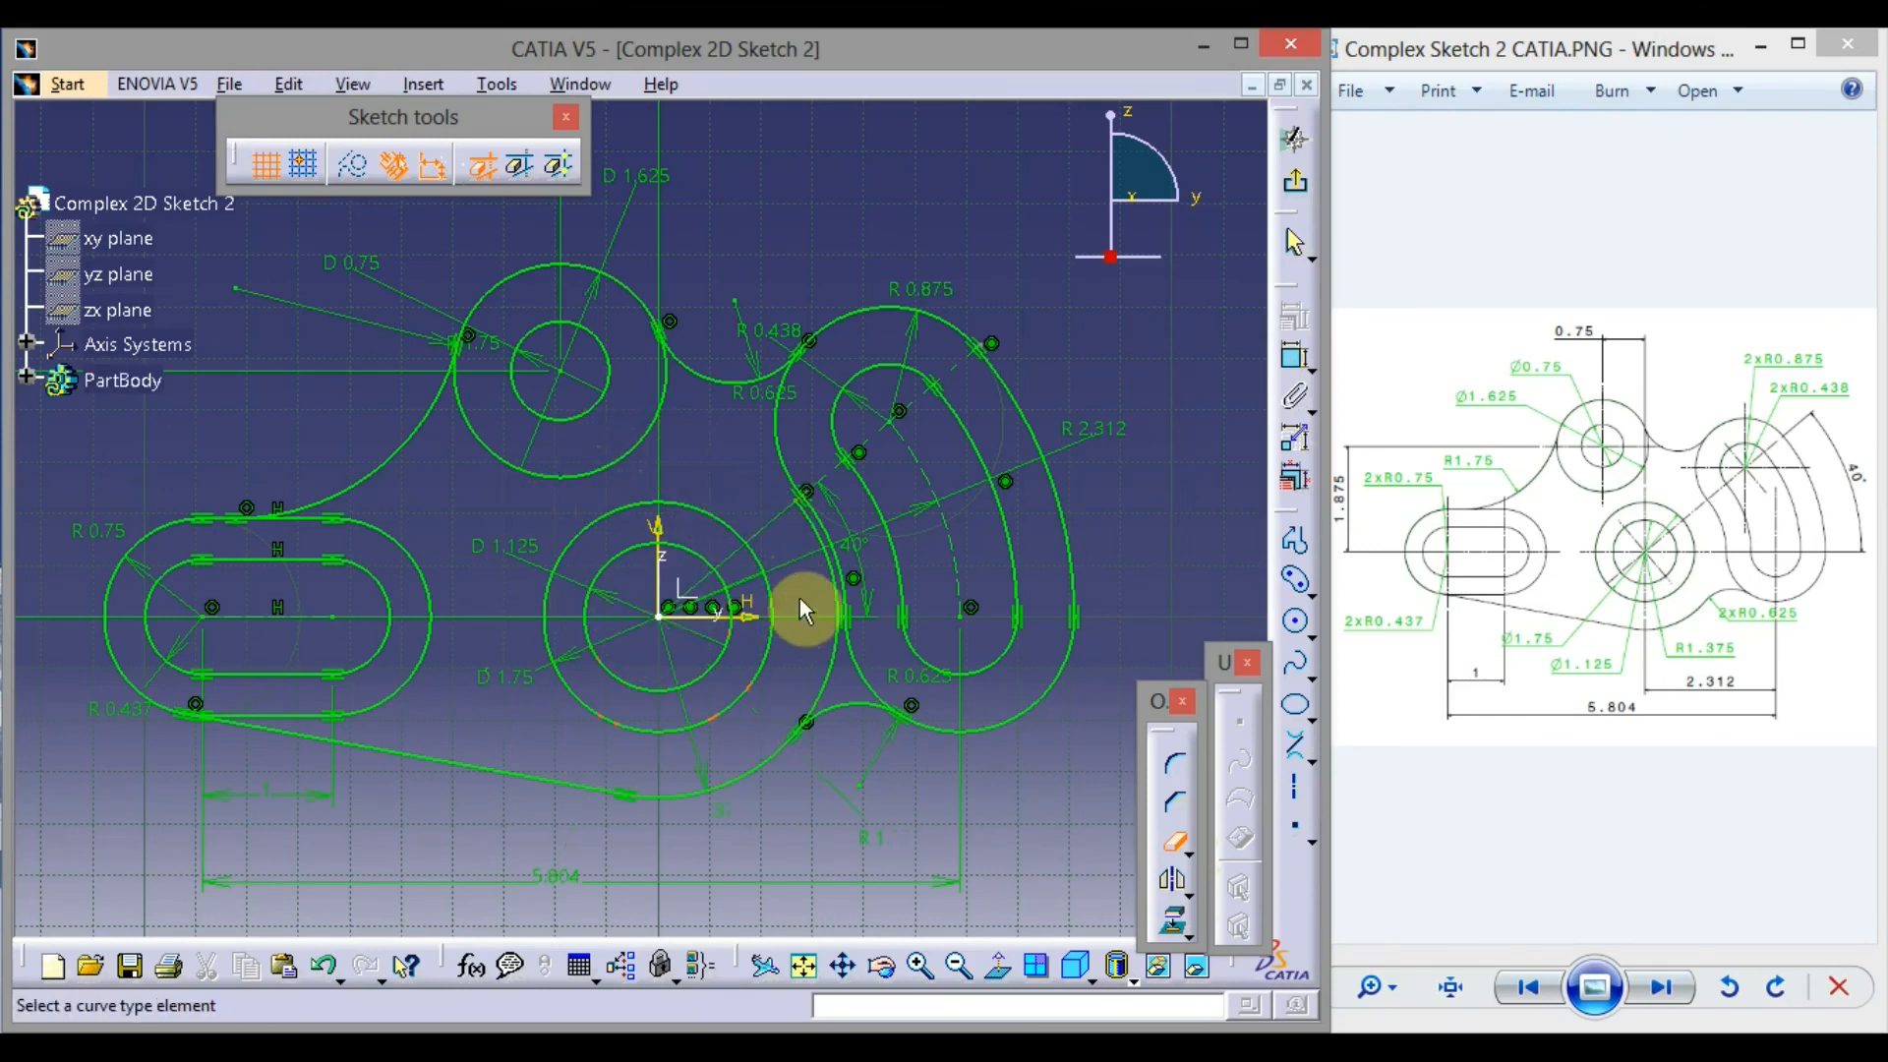
left_click(829, 539)
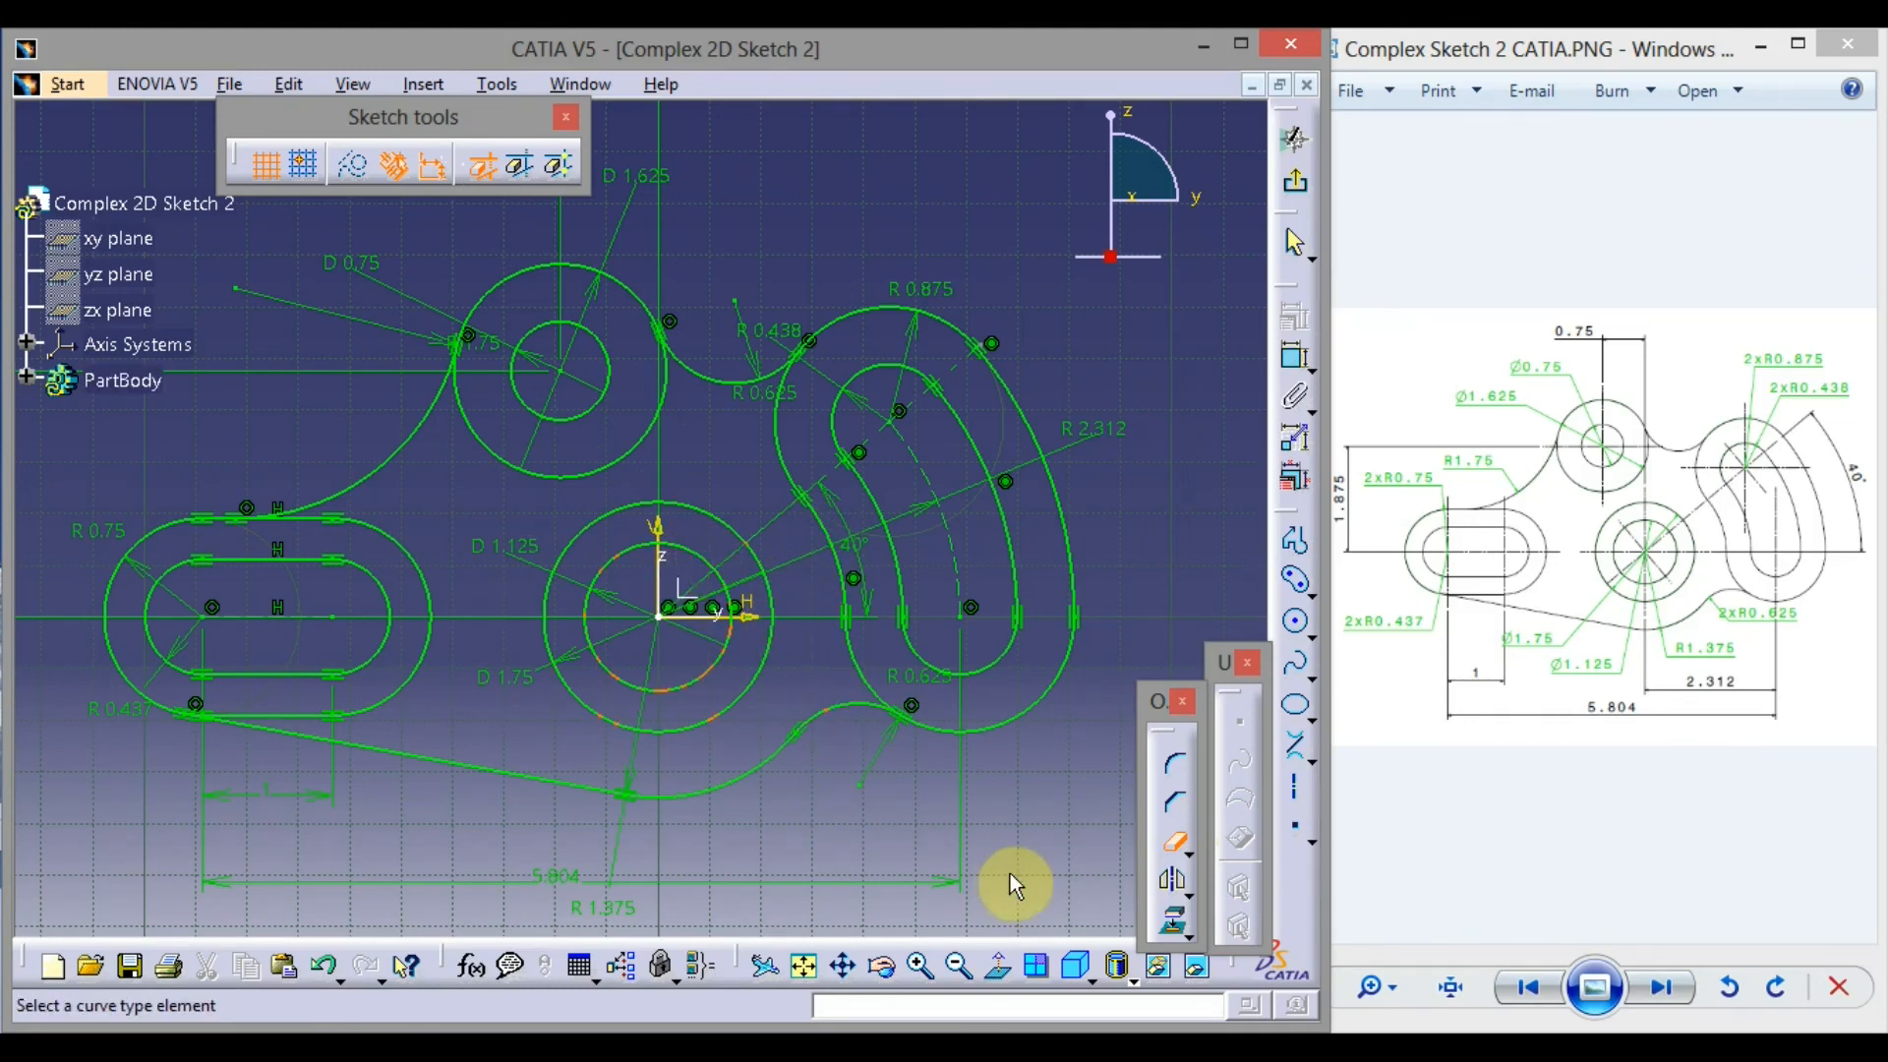
left_click(1174, 841)
middle_click_drag(806, 770, 847, 764)
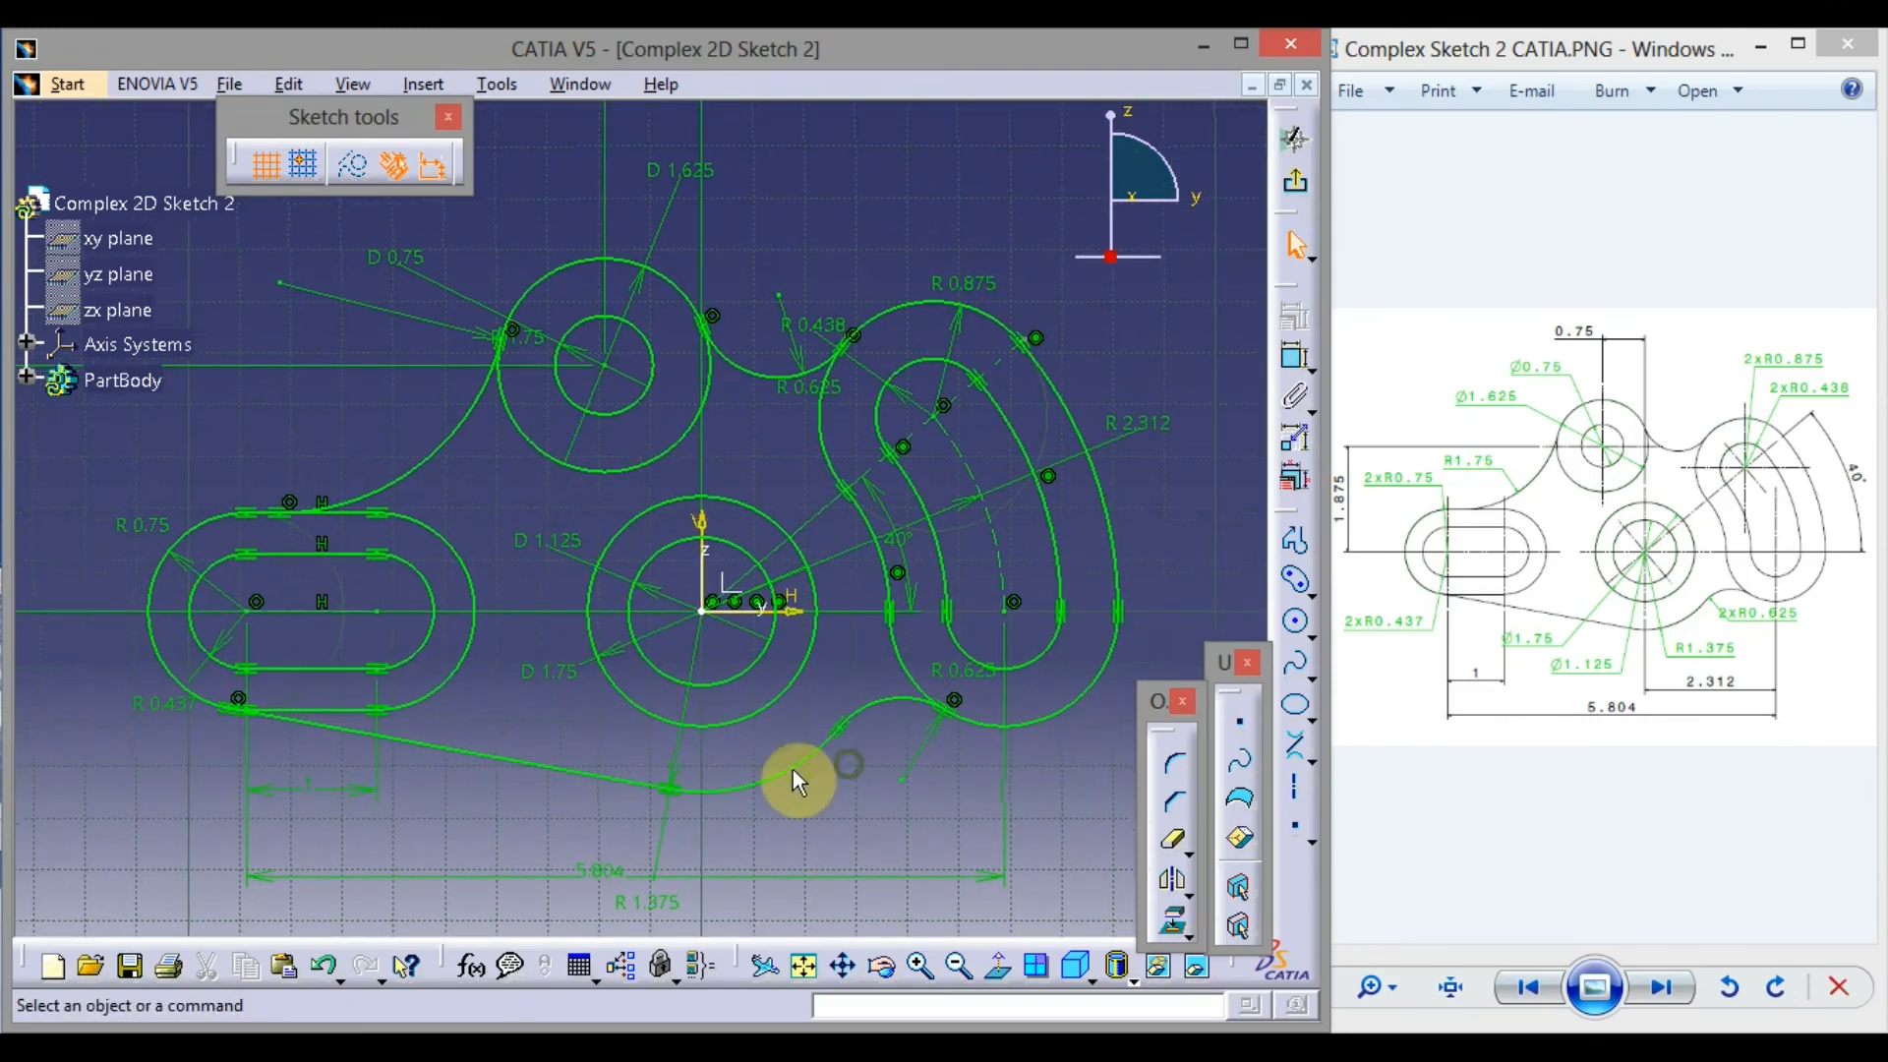